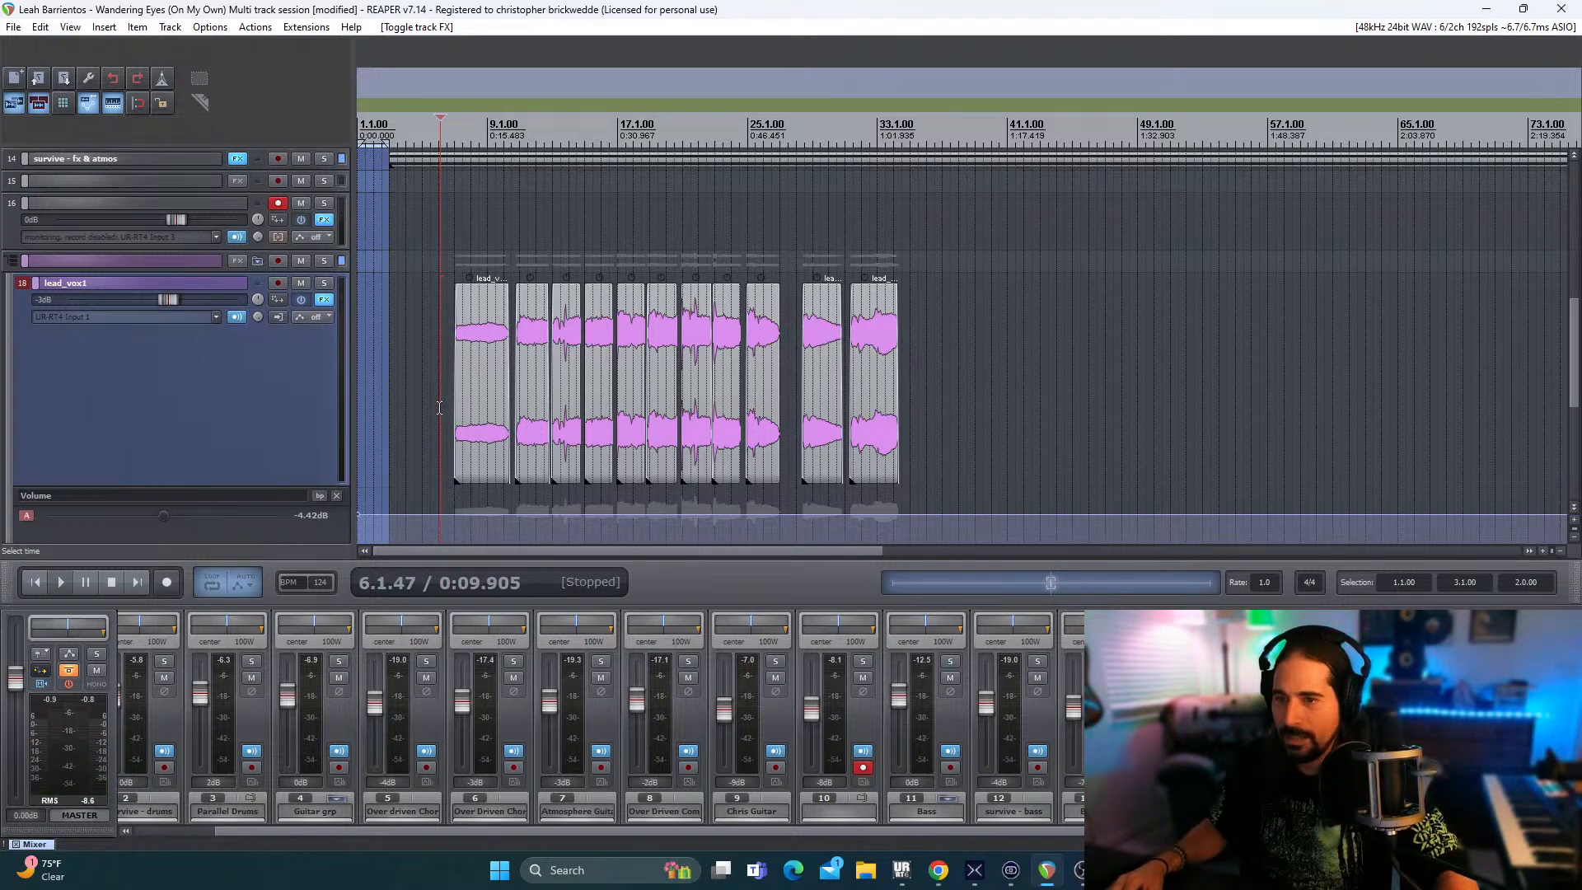
# - Play the song from about bar 6 to review the lead_vox1 vocal in the mix, and stop playback
pyautogui.press('space')
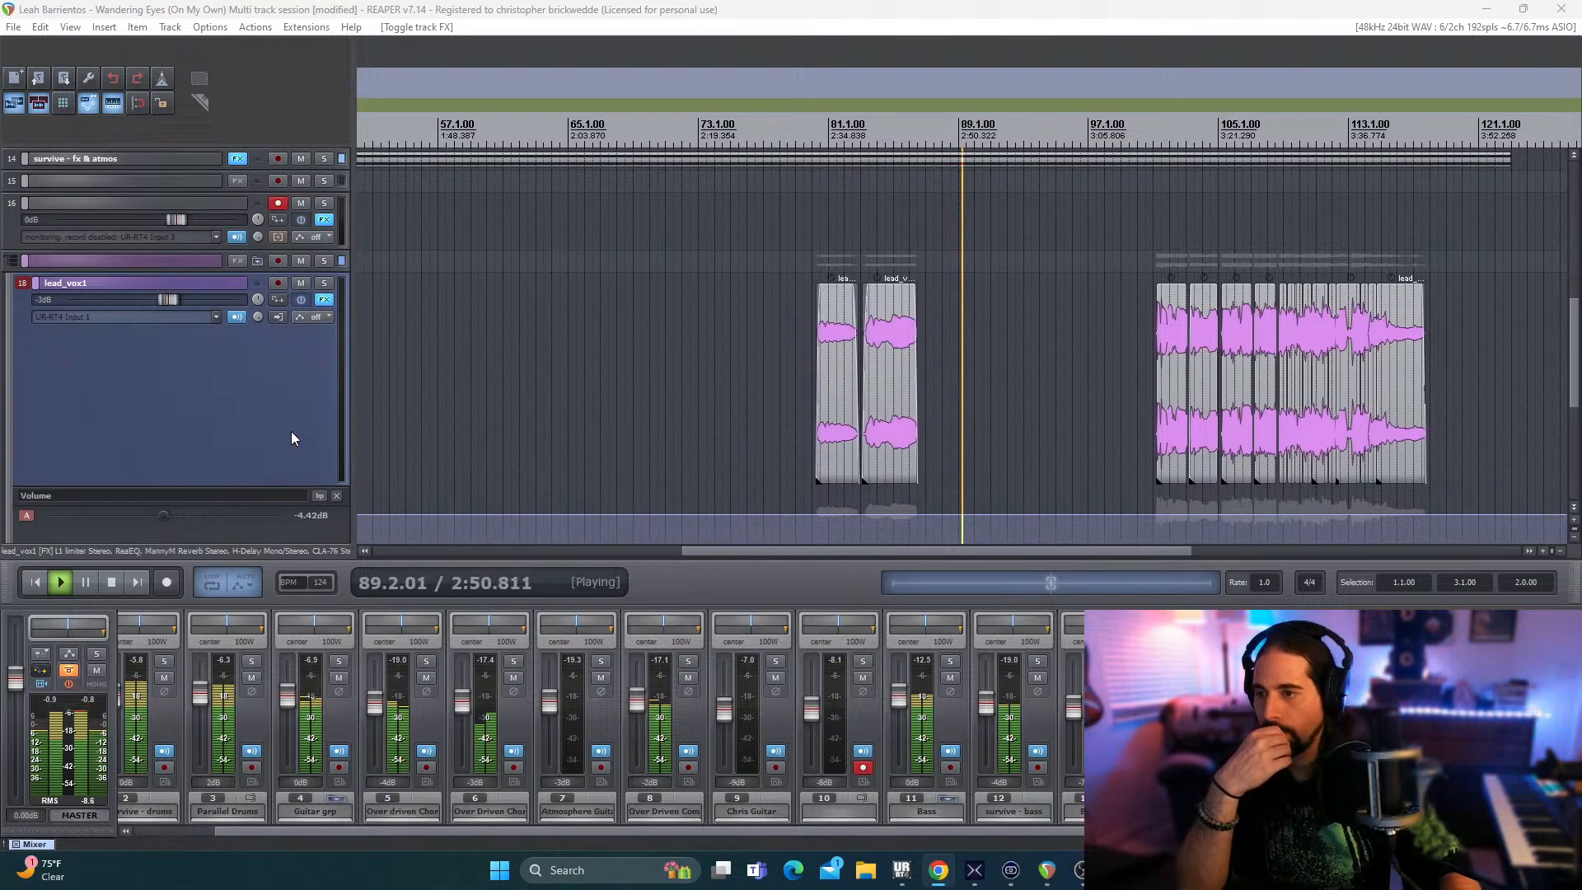
pyautogui.scroll(-1, 231, 407)
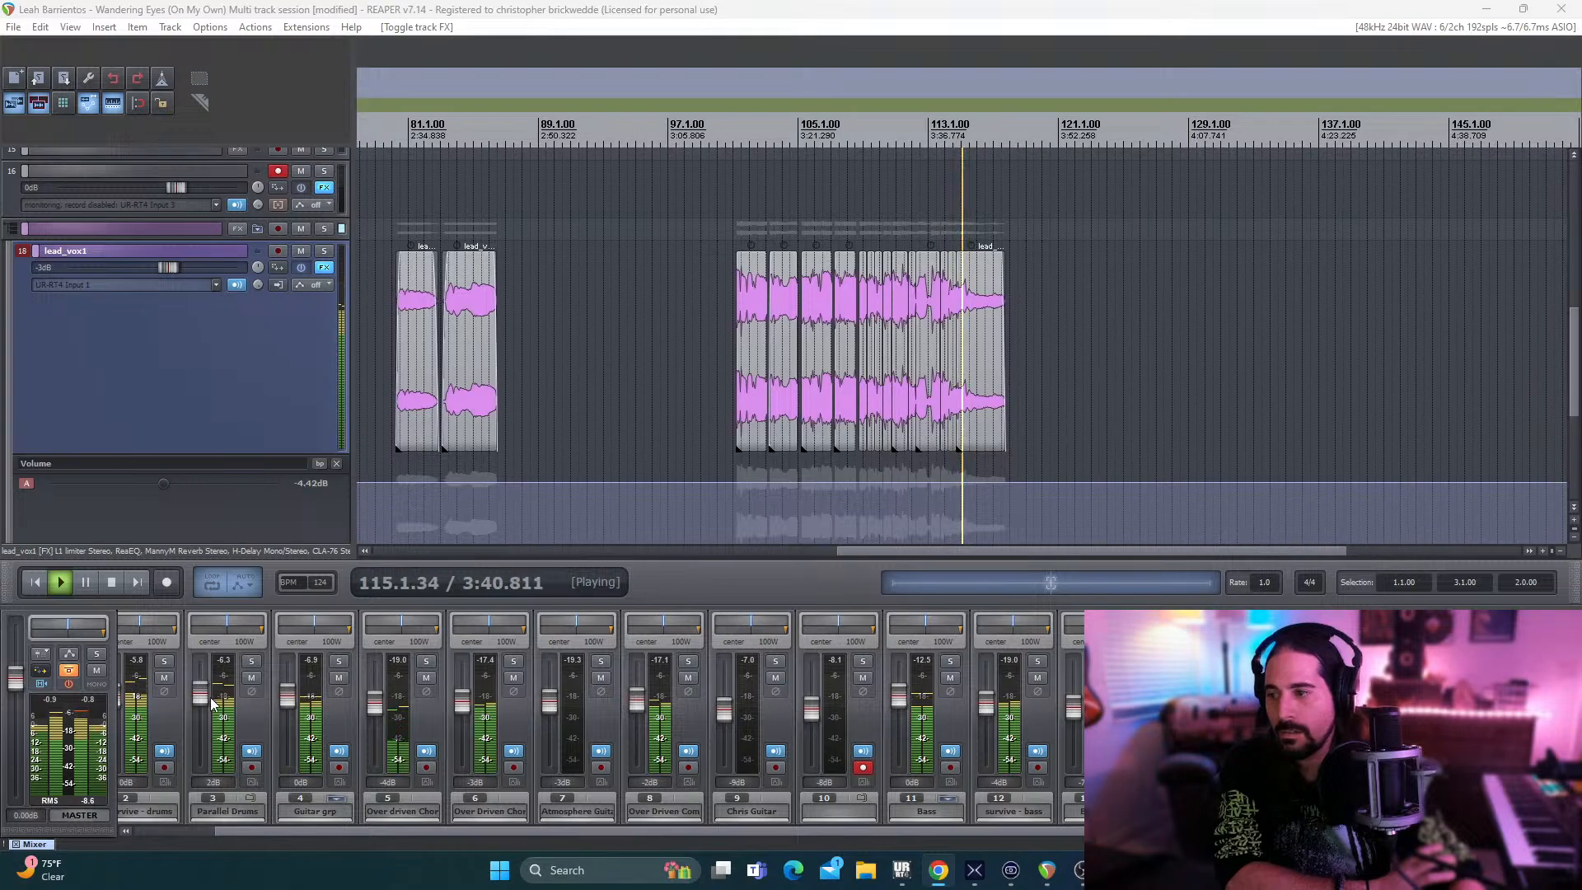
pyautogui.click(111, 585)
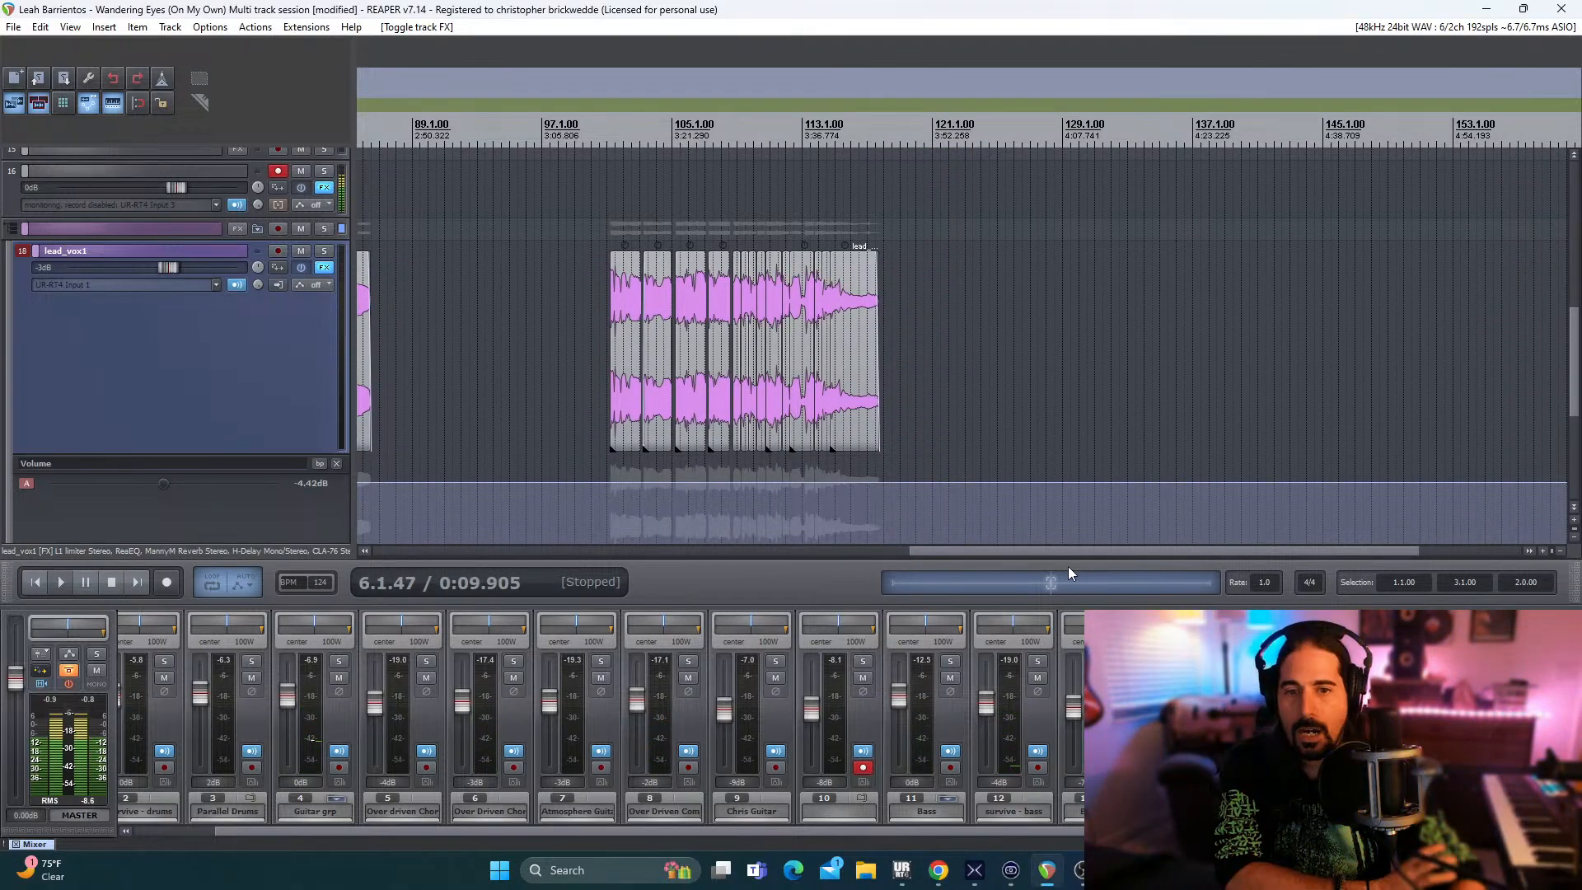
# - Open lead_vox1's effects chain and move the CLA-76 compressor above the MannyM Reverb
pyautogui.moveTo(1065, 548); pyautogui.dragTo(386, 542)
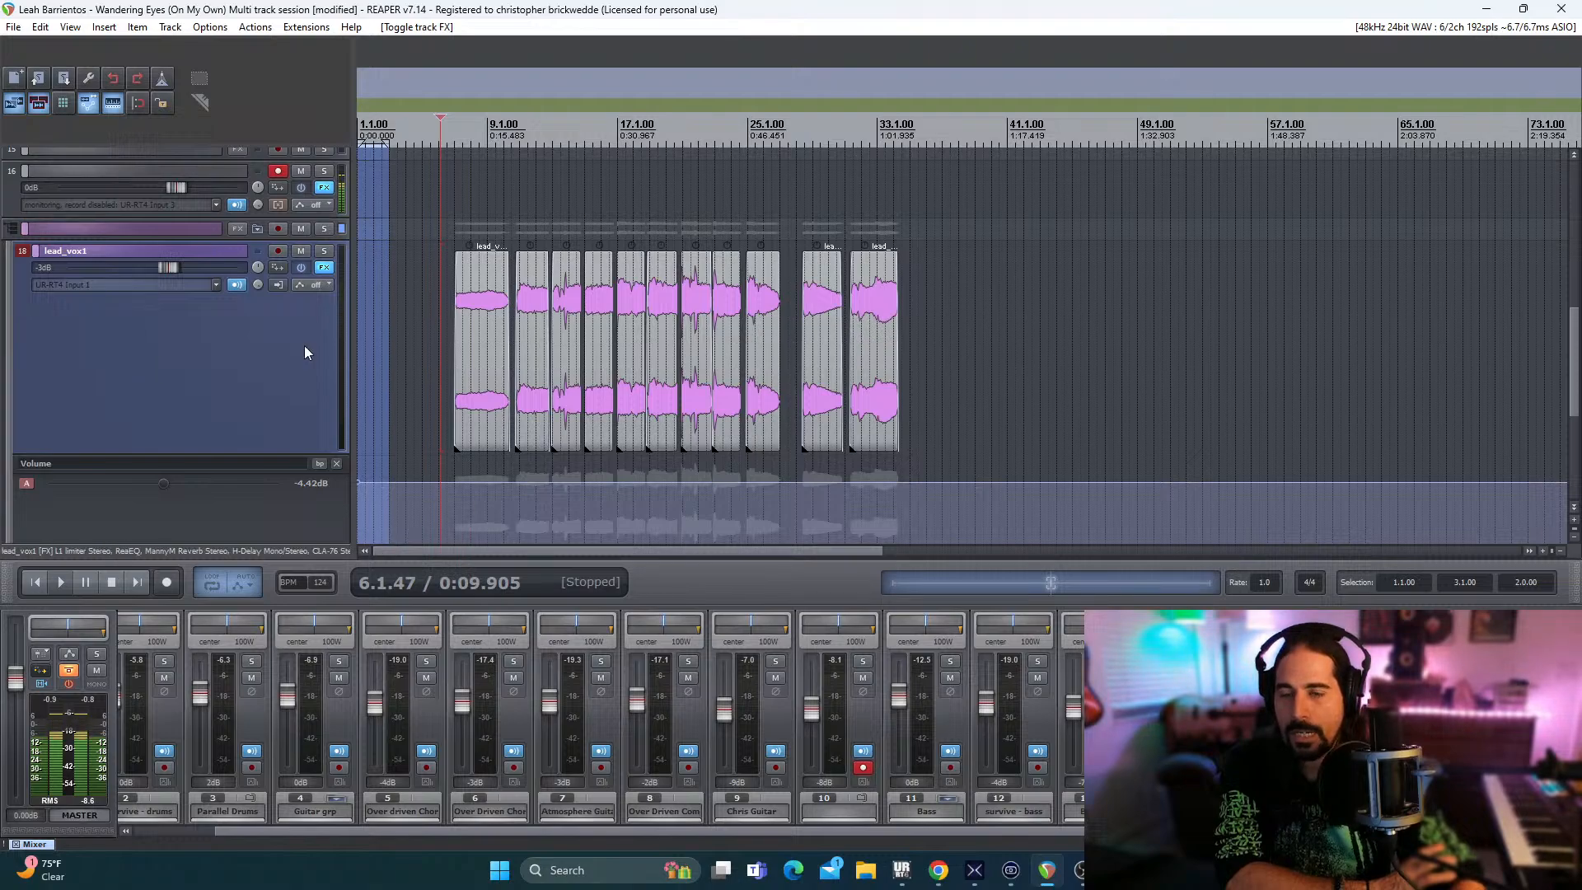
pyautogui.moveTo(1576, 343); pyautogui.dragTo(1575, 393)
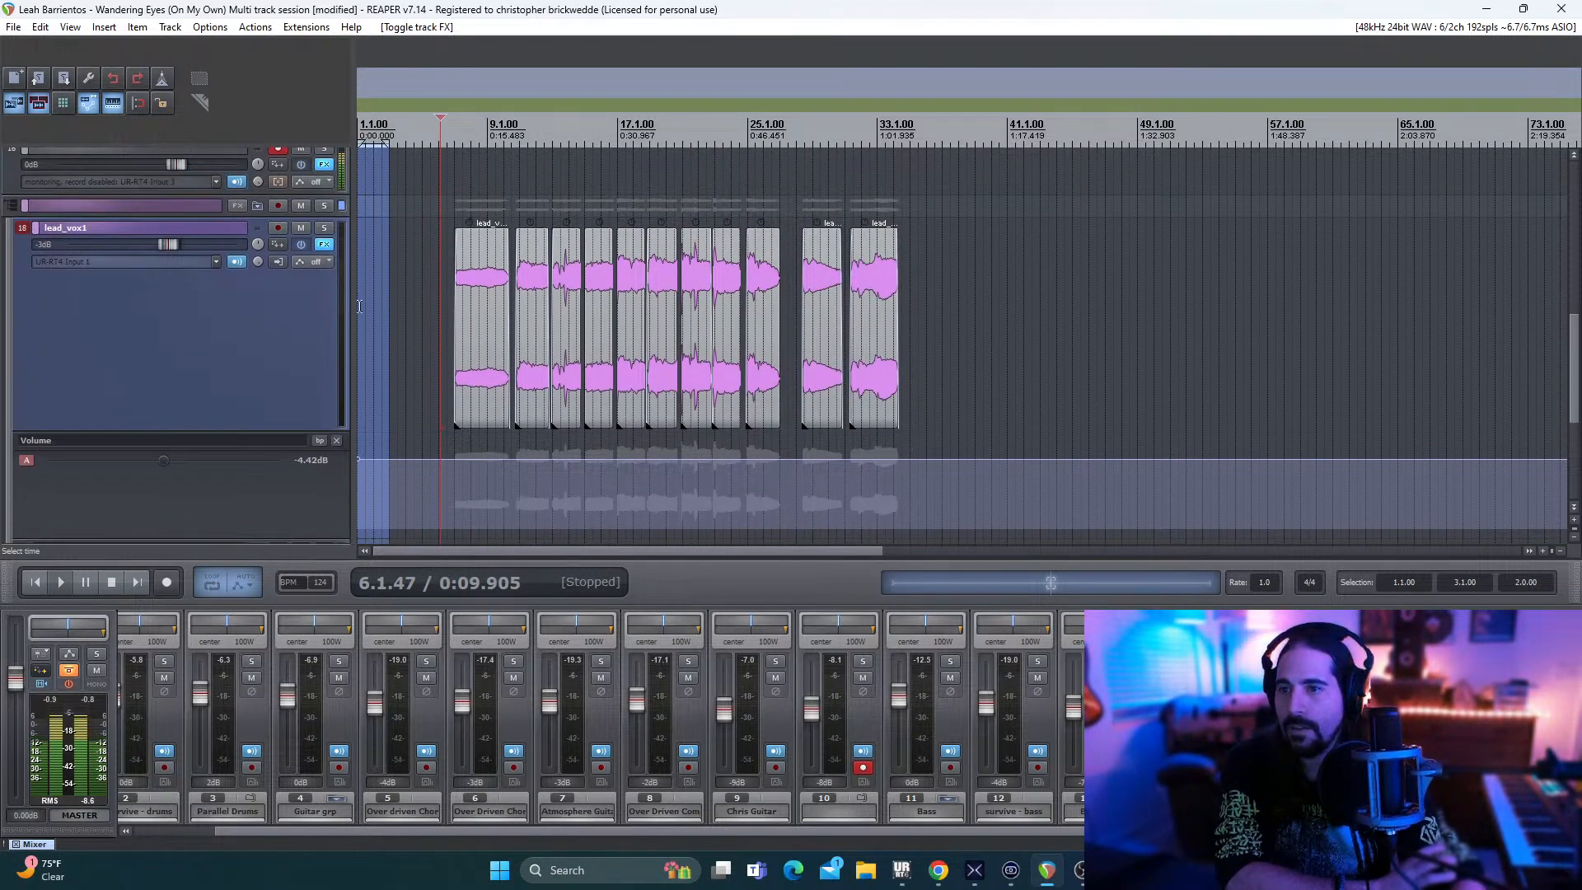
pyautogui.click(324, 244)
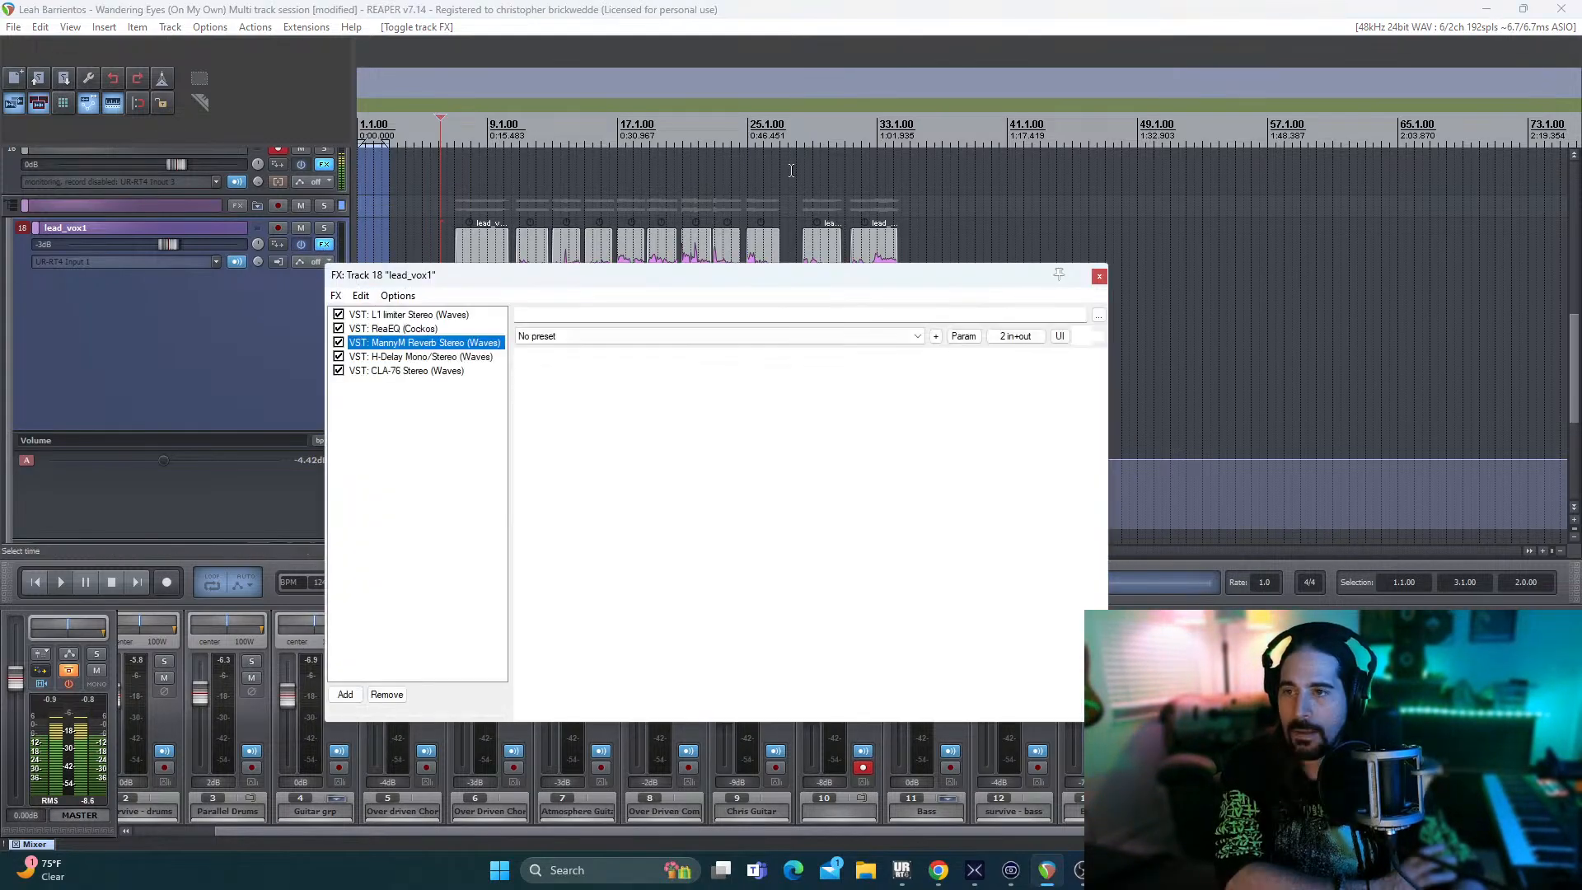
pyautogui.moveTo(494, 268); pyautogui.dragTo(848, 232)
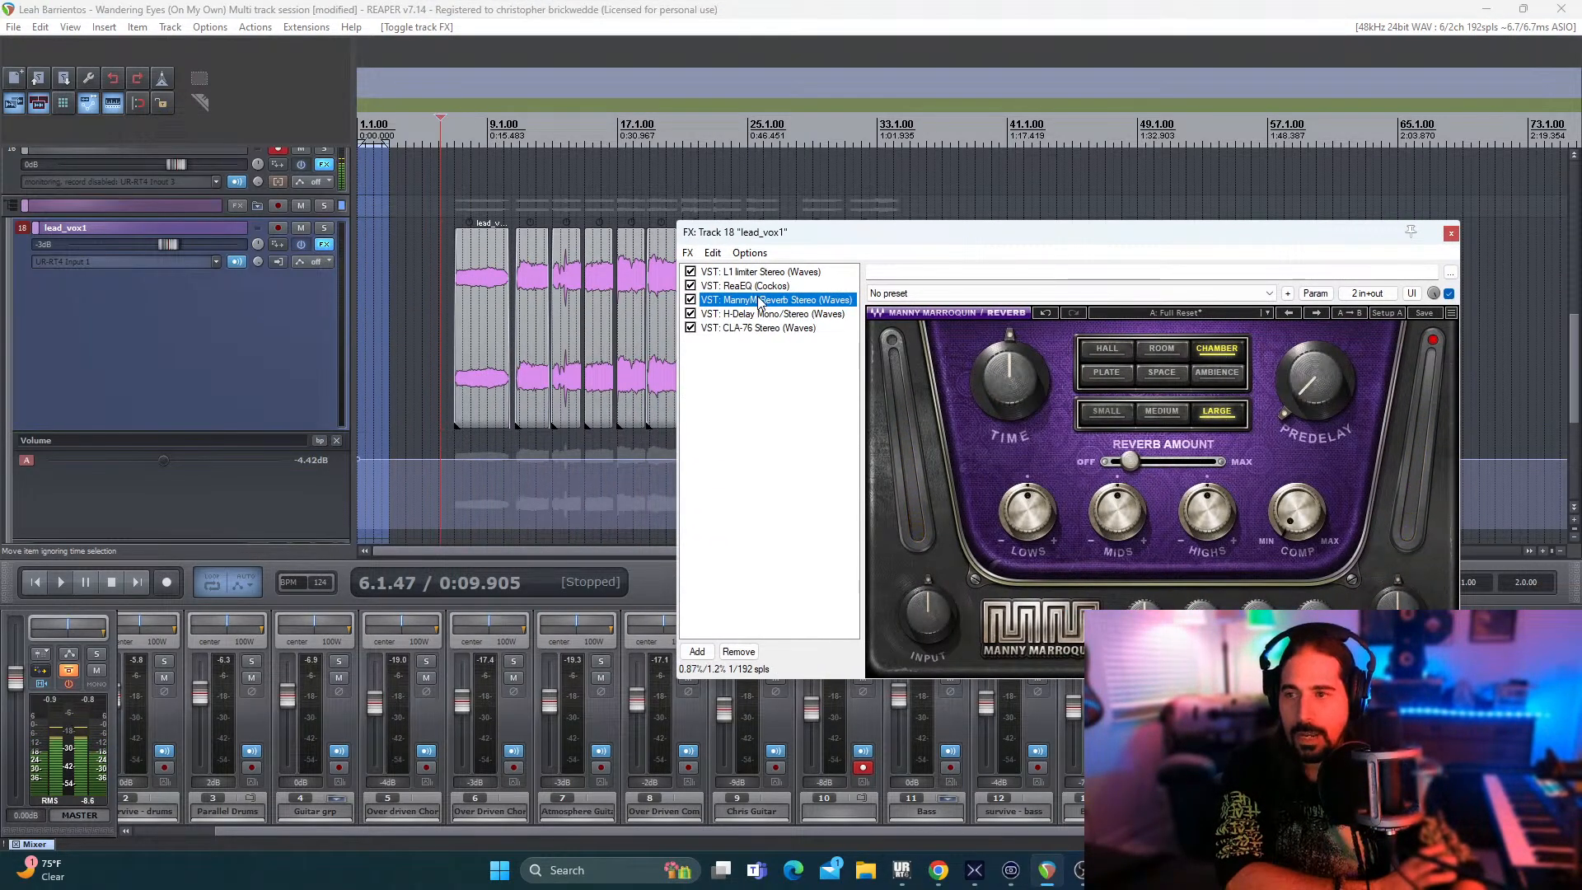
pyautogui.click(756, 316)
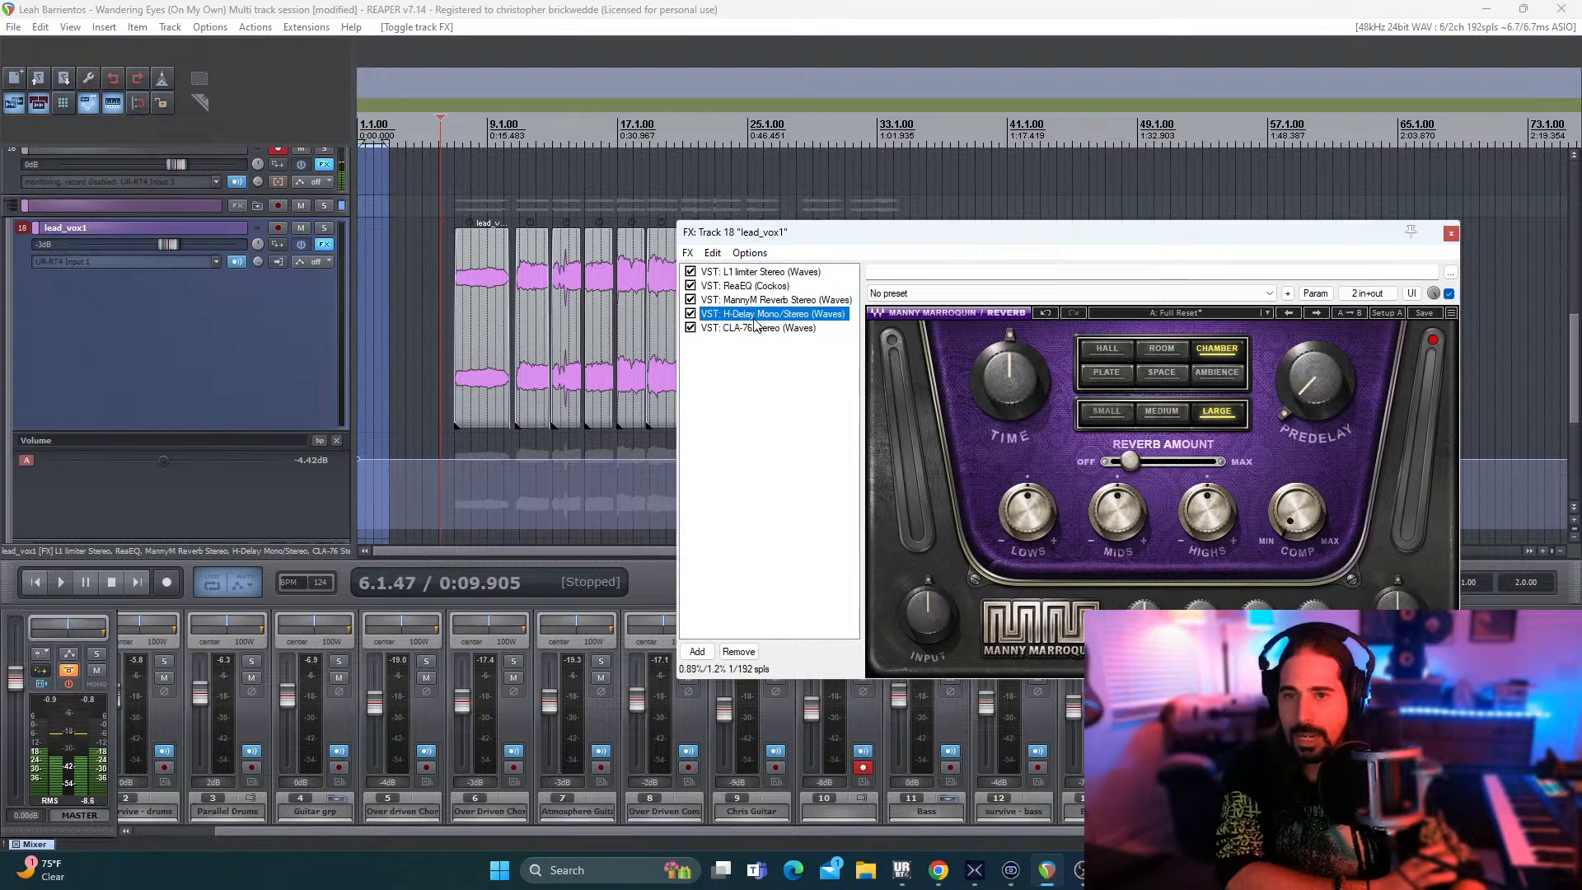
pyautogui.press('Down')
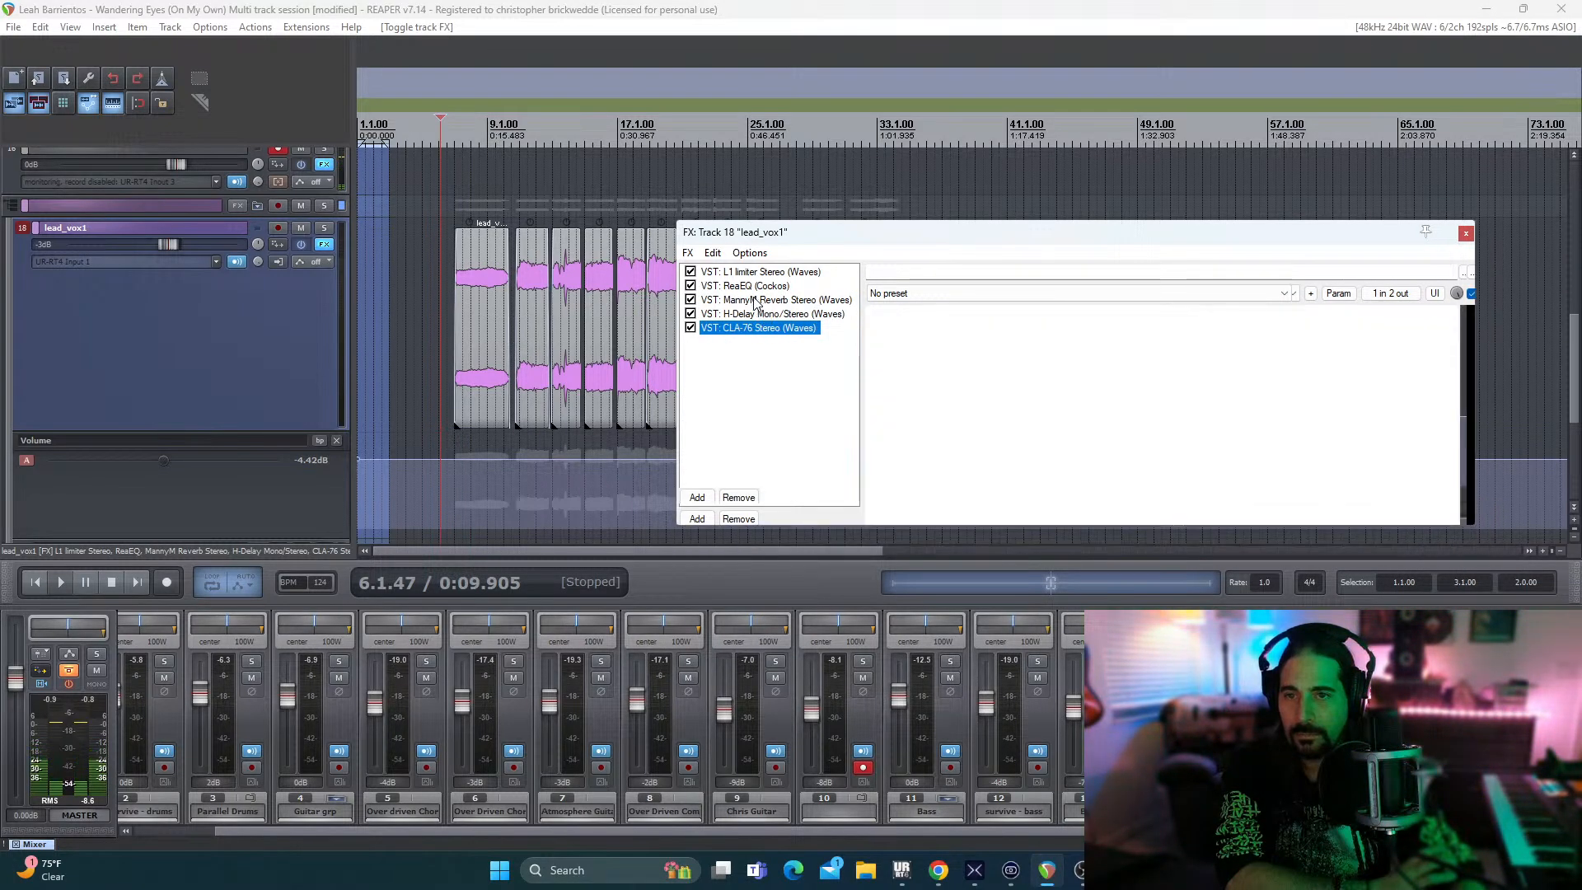
pyautogui.moveTo(758, 327); pyautogui.dragTo(758, 300)
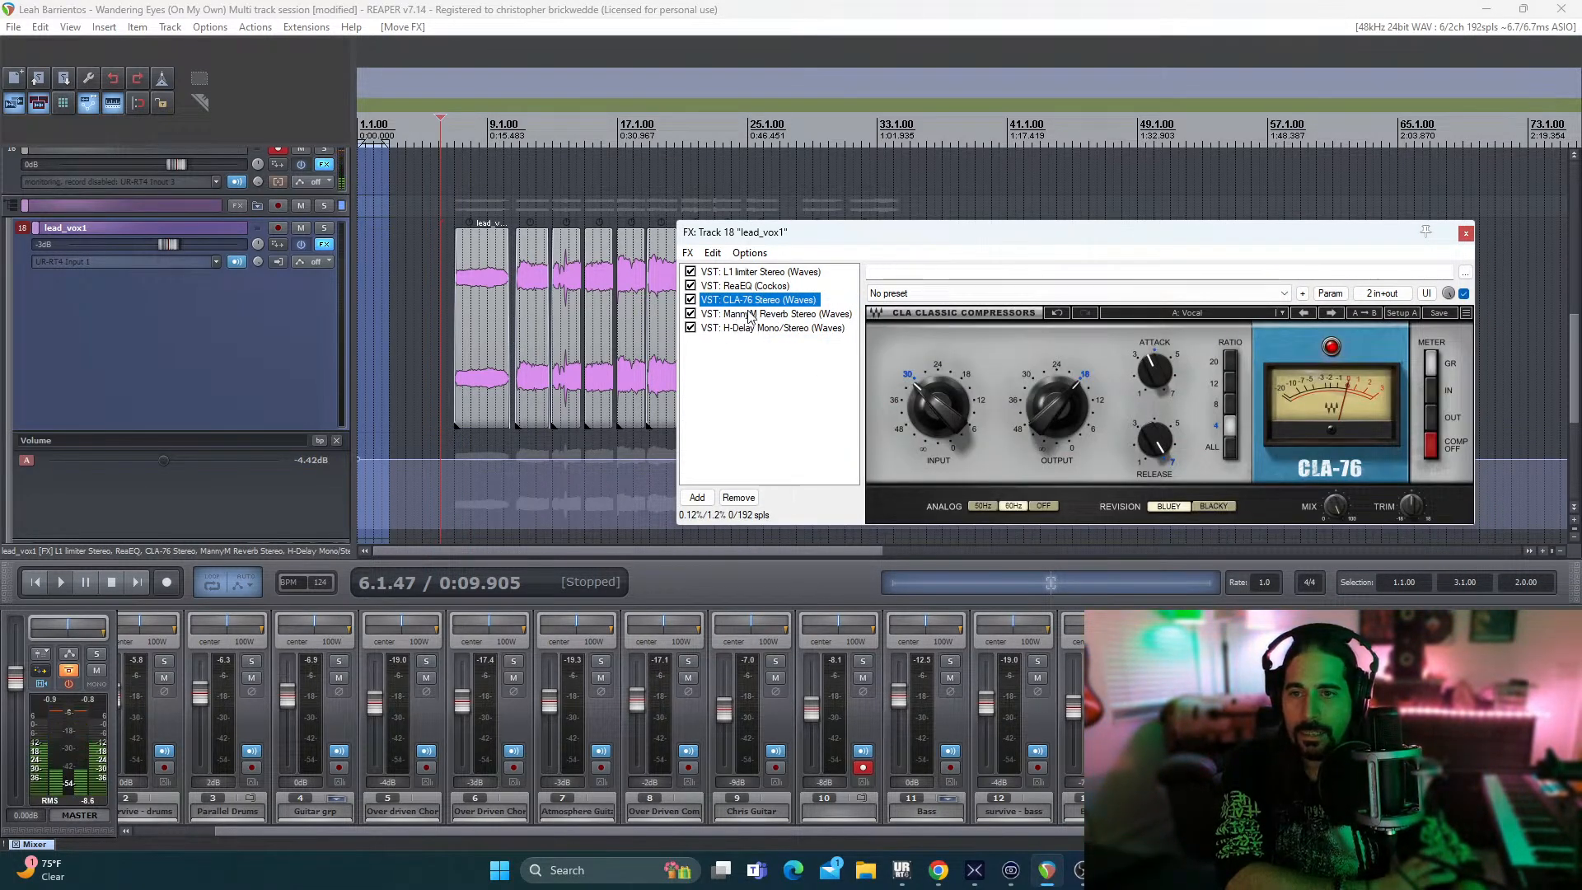
# - Check the MannyM Reverb and H-Delay plugins on lead_vox1, and close the effects chain
pyautogui.click(745, 316)
pyautogui.click(771, 327)
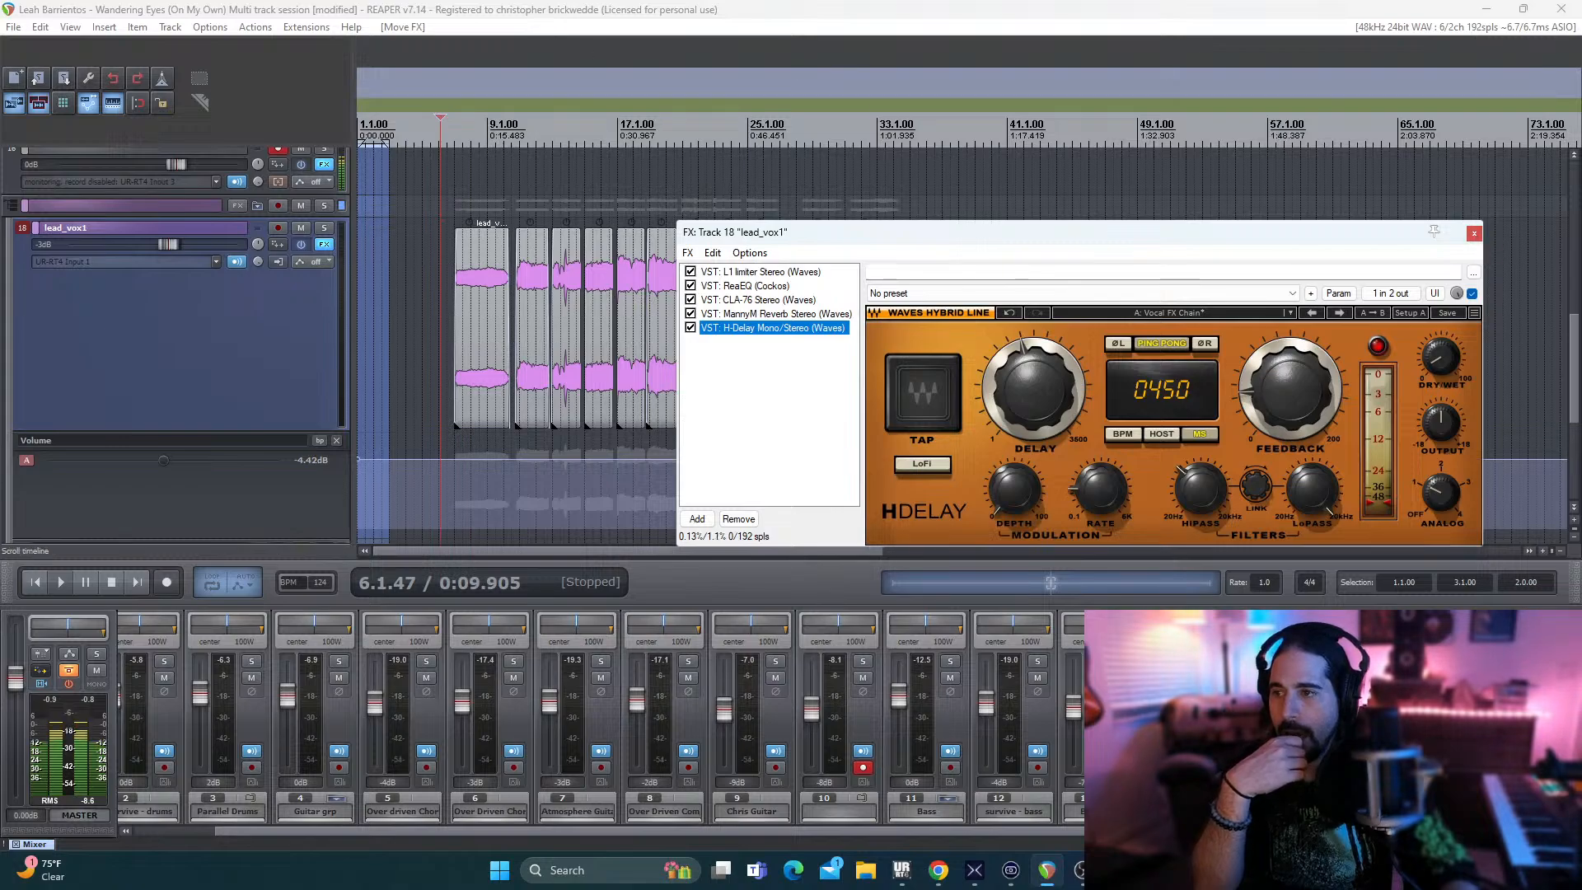
pyautogui.hotkey('alt', 'Tab')
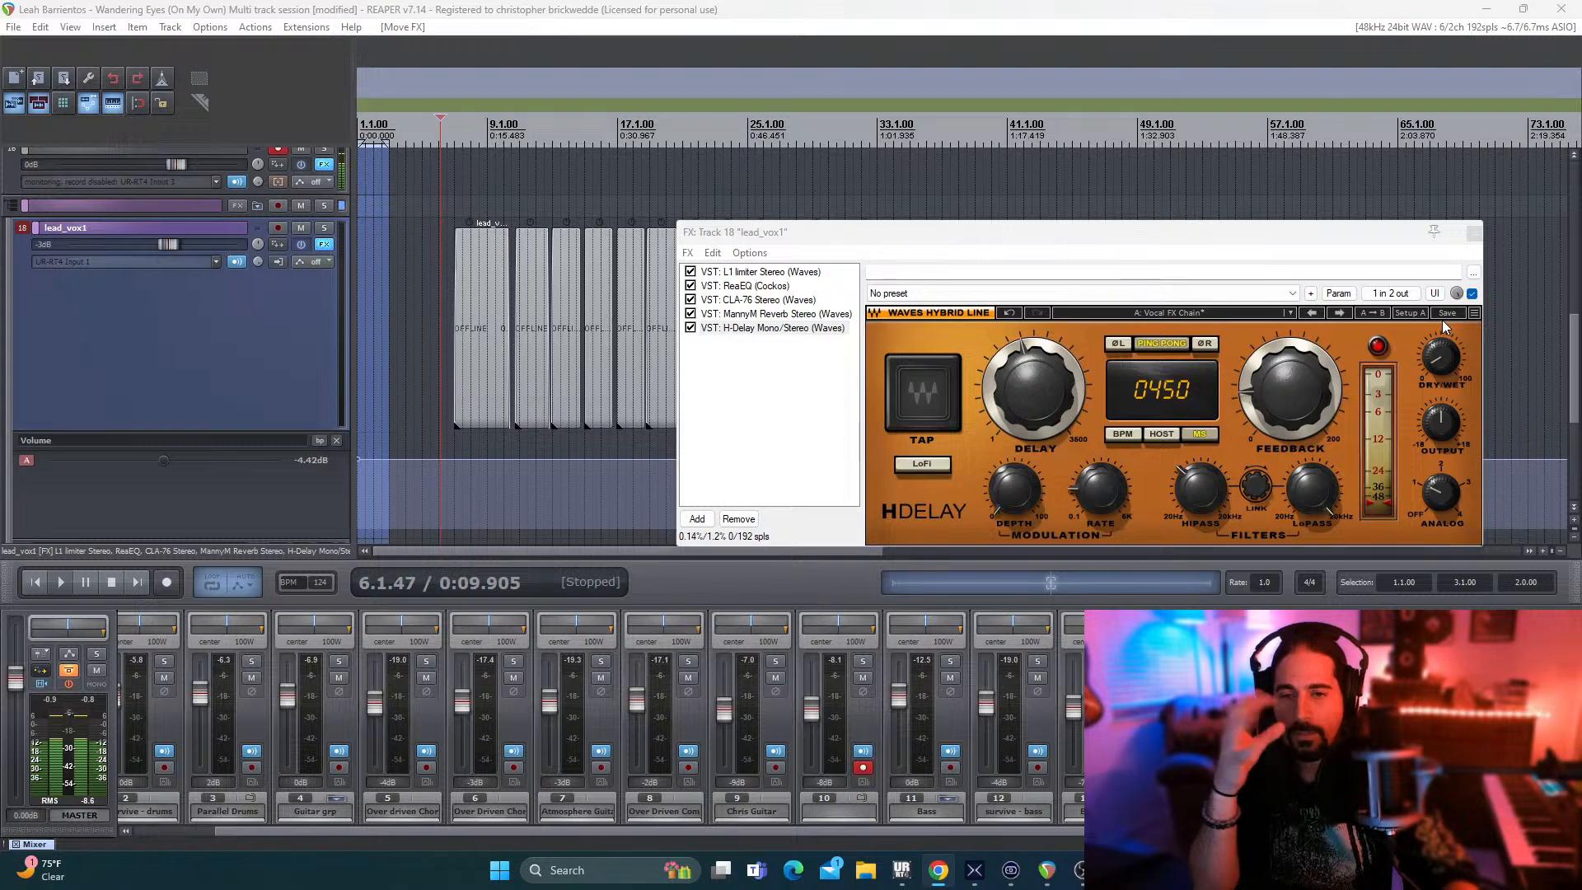
pyautogui.click(1473, 235)
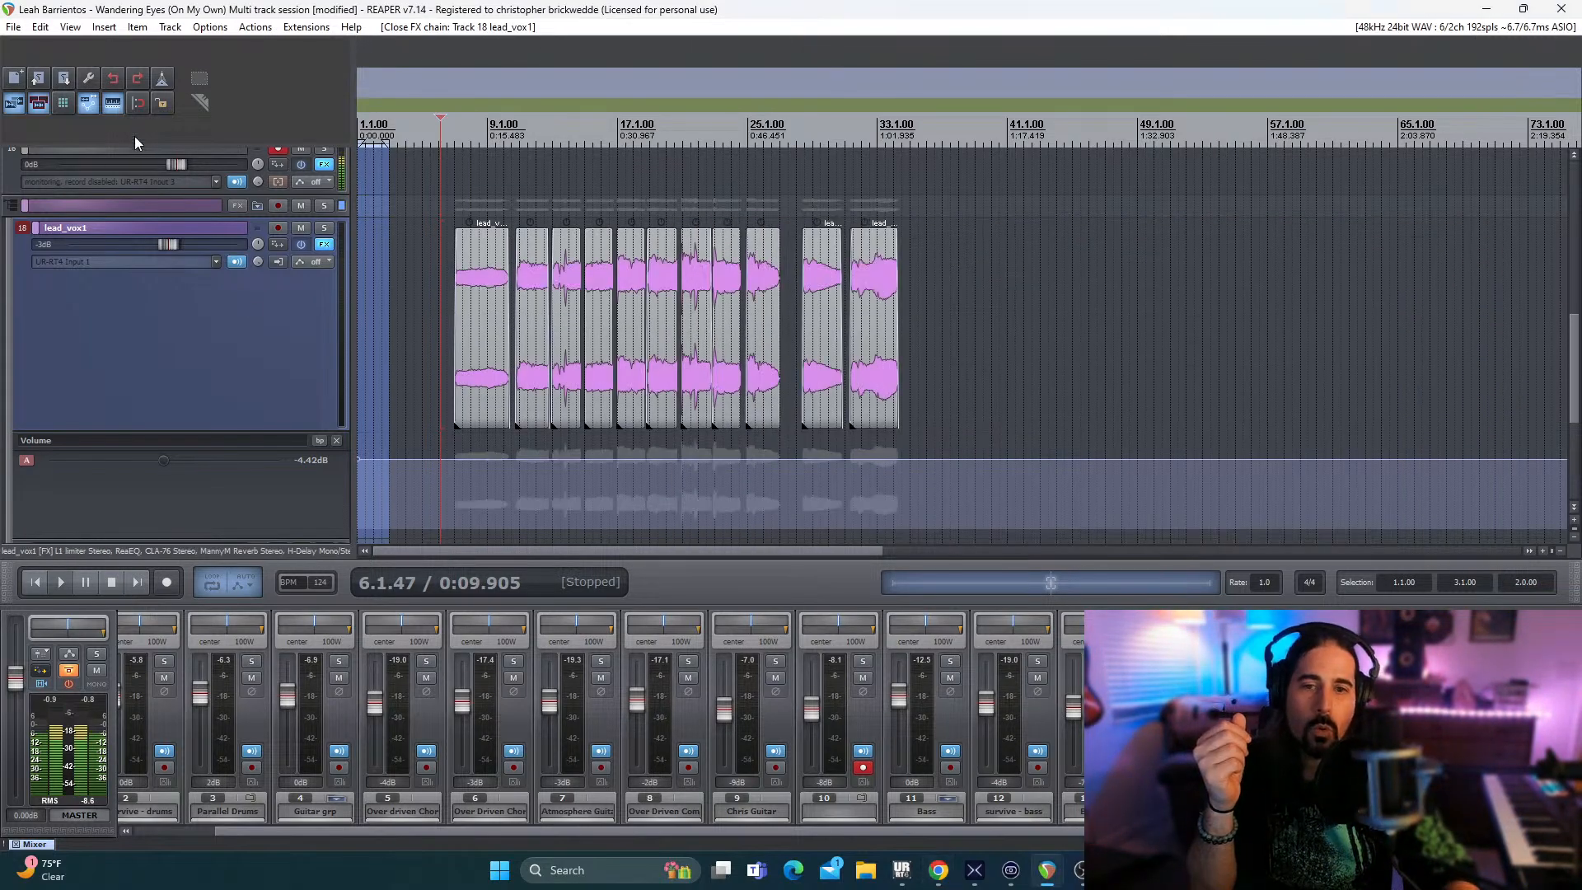
# - Bypass the effects on lead_vox1 and clear its volume envelope, removing the envelope completely
pyautogui.click(300, 244)
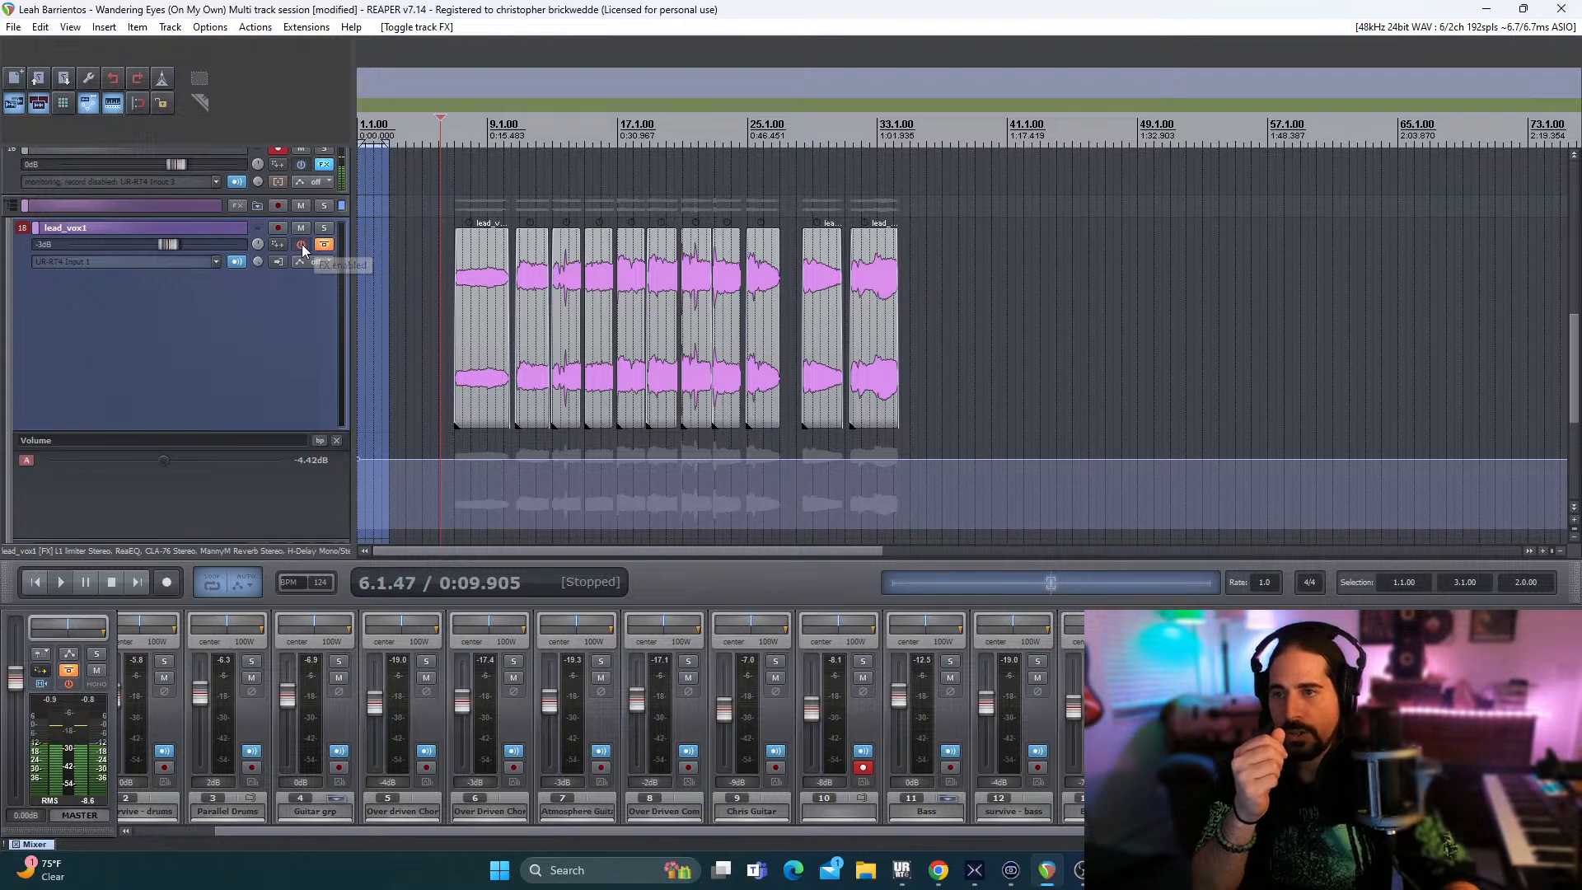
pyautogui.scroll(-1, 273, 294)
pyautogui.scroll(-1, 274, 301)
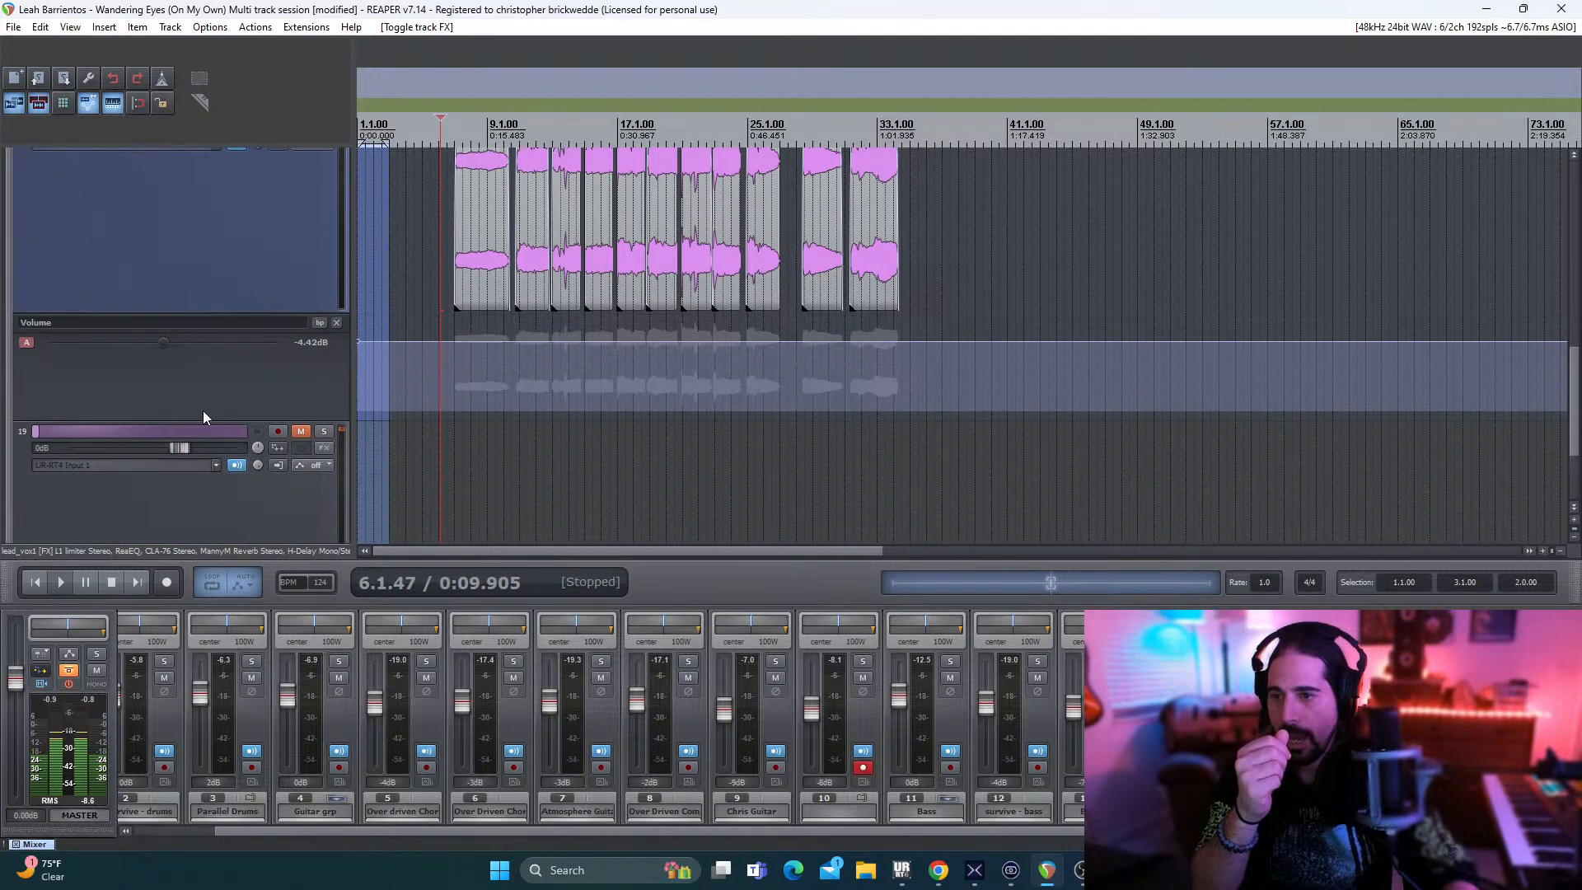
pyautogui.moveTo(209, 422); pyautogui.dragTo(212, 354)
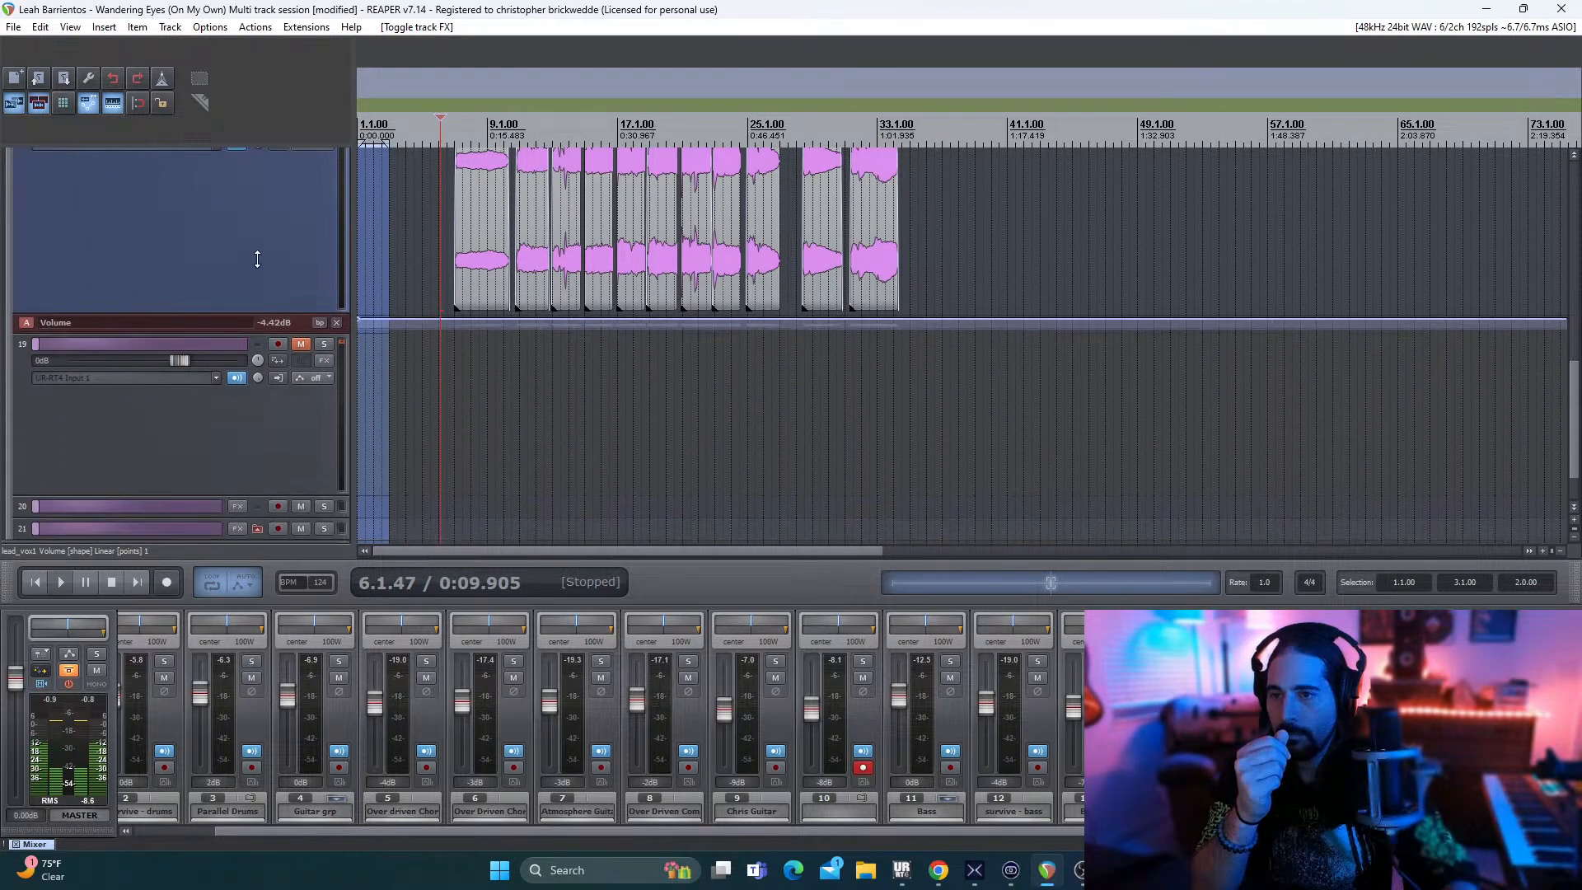
pyautogui.scroll(1, 281, 266)
pyautogui.click(336, 441)
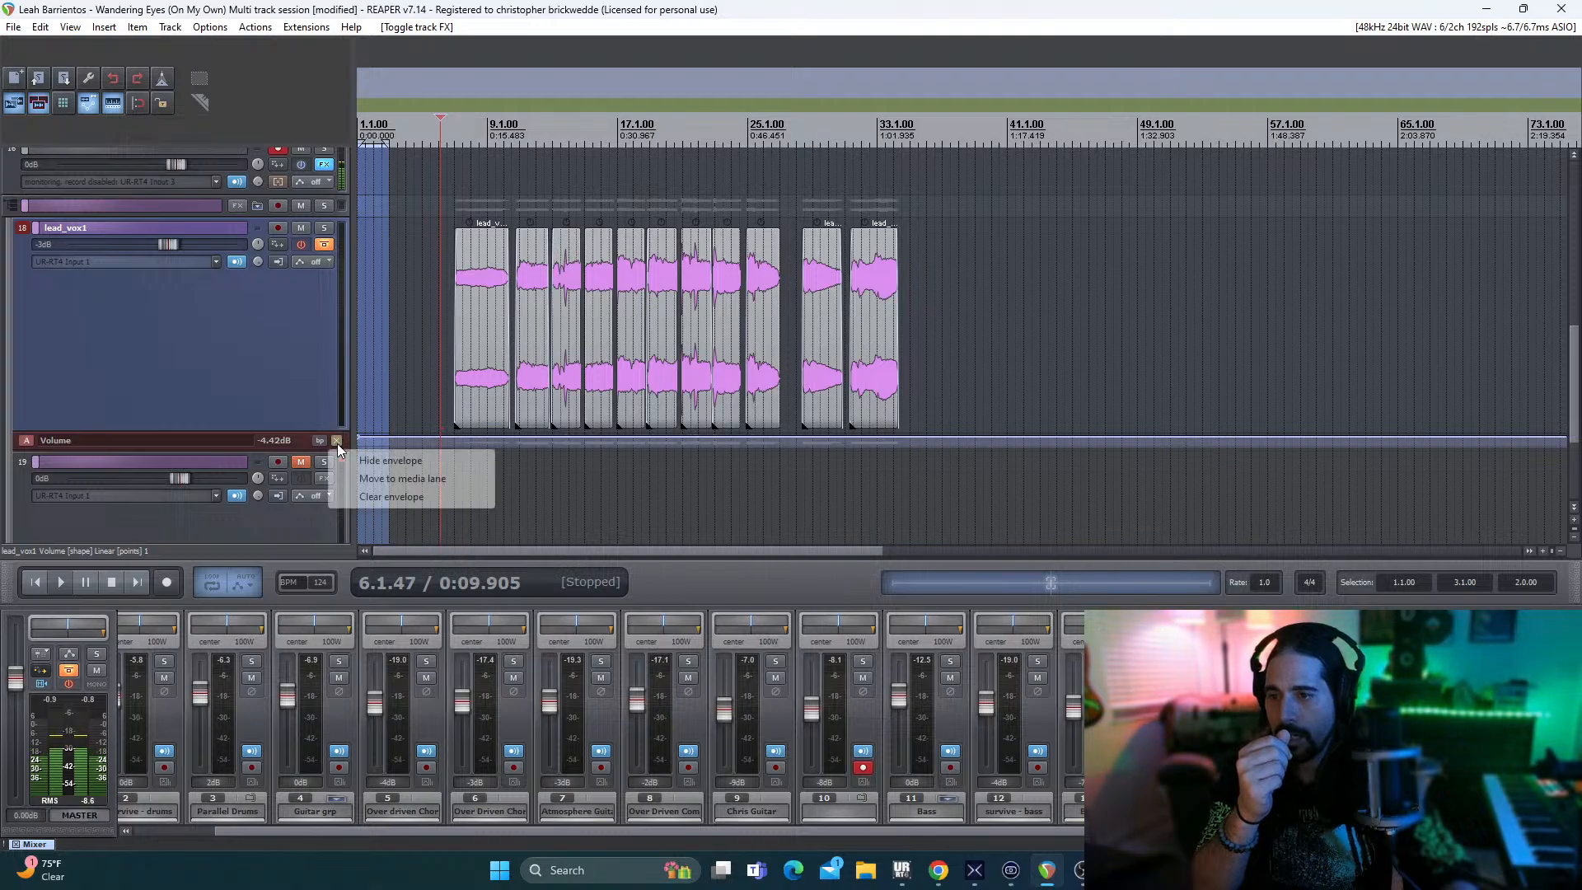
pyautogui.click(387, 498)
pyautogui.click(780, 485)
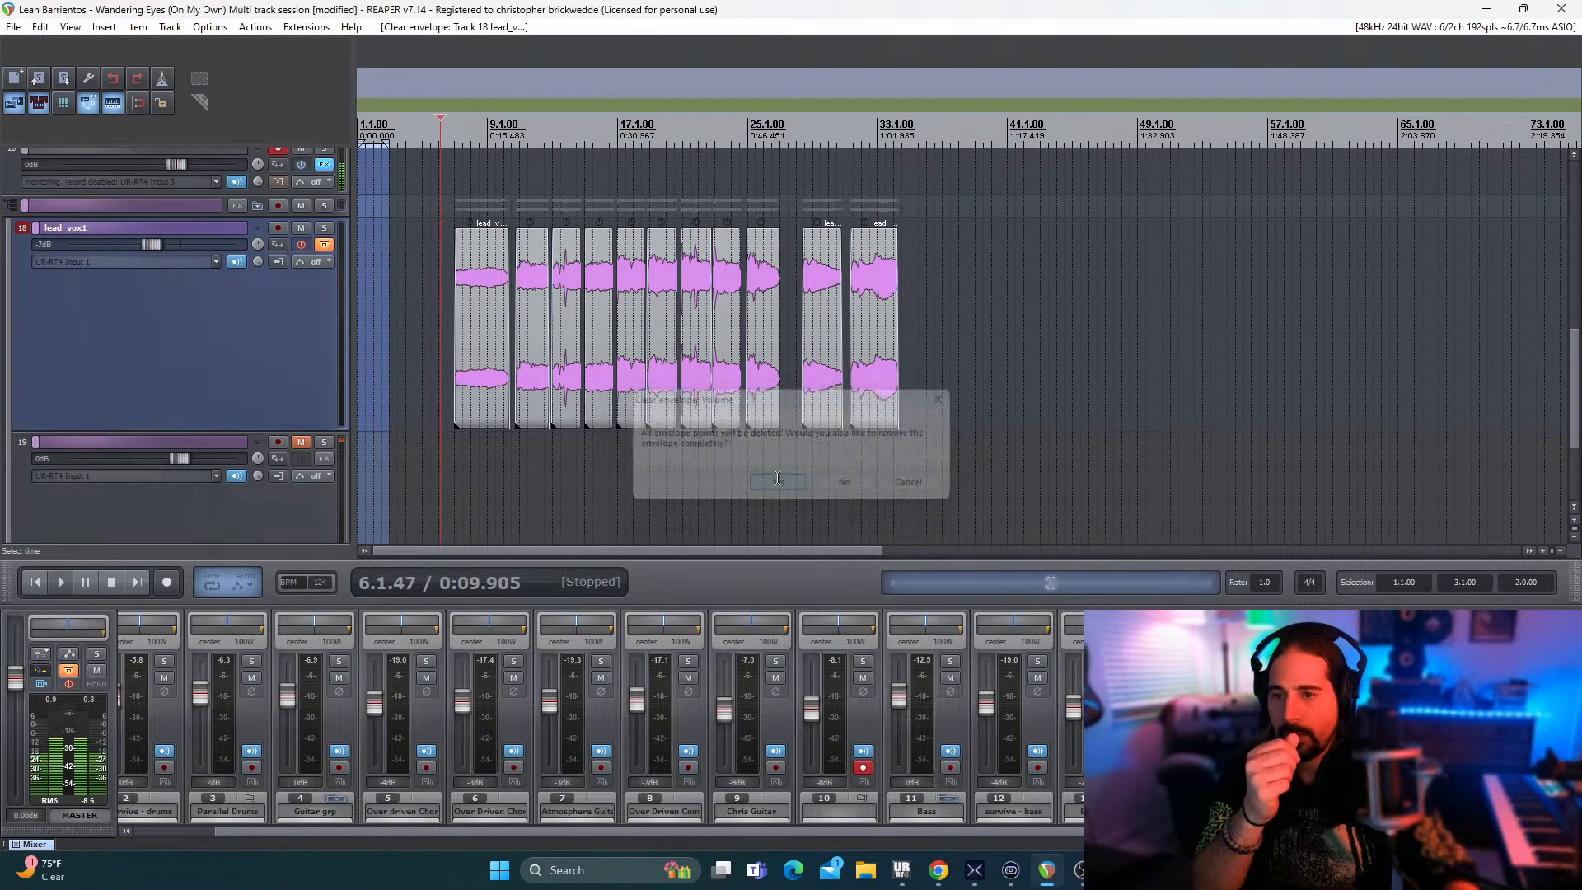
# - Reduce the lead_vox1 track height and import the harmony 1 stem onto the empty track 19 below it
pyautogui.moveTo(309, 419); pyautogui.dragTo(309, 268)
pyautogui.moveTo(227, 324); pyautogui.dragTo(228, 428)
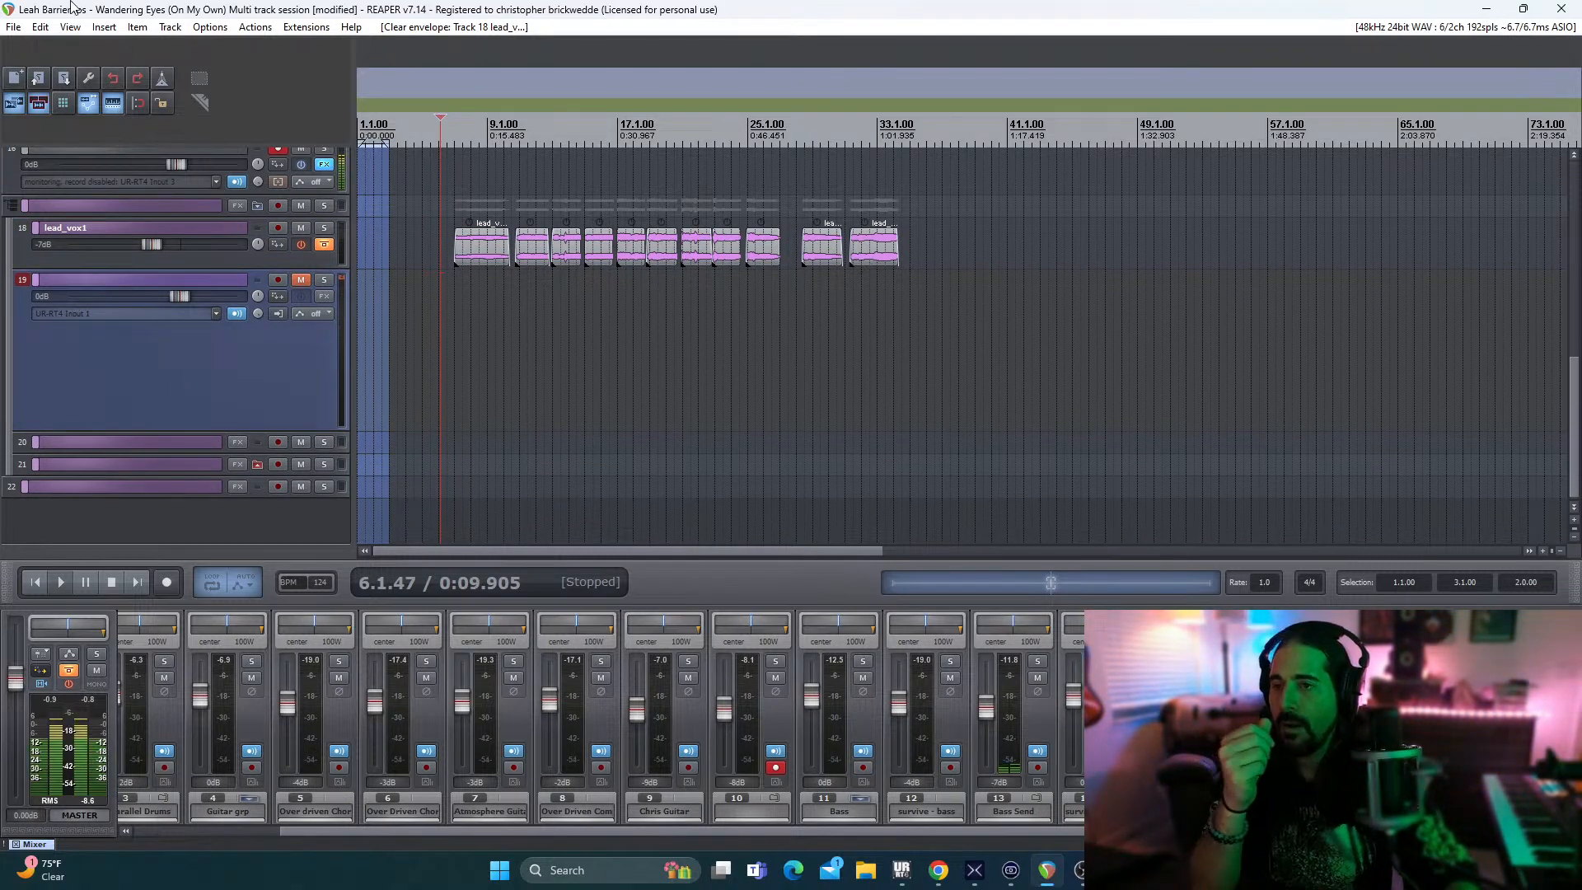
pyautogui.click(104, 26)
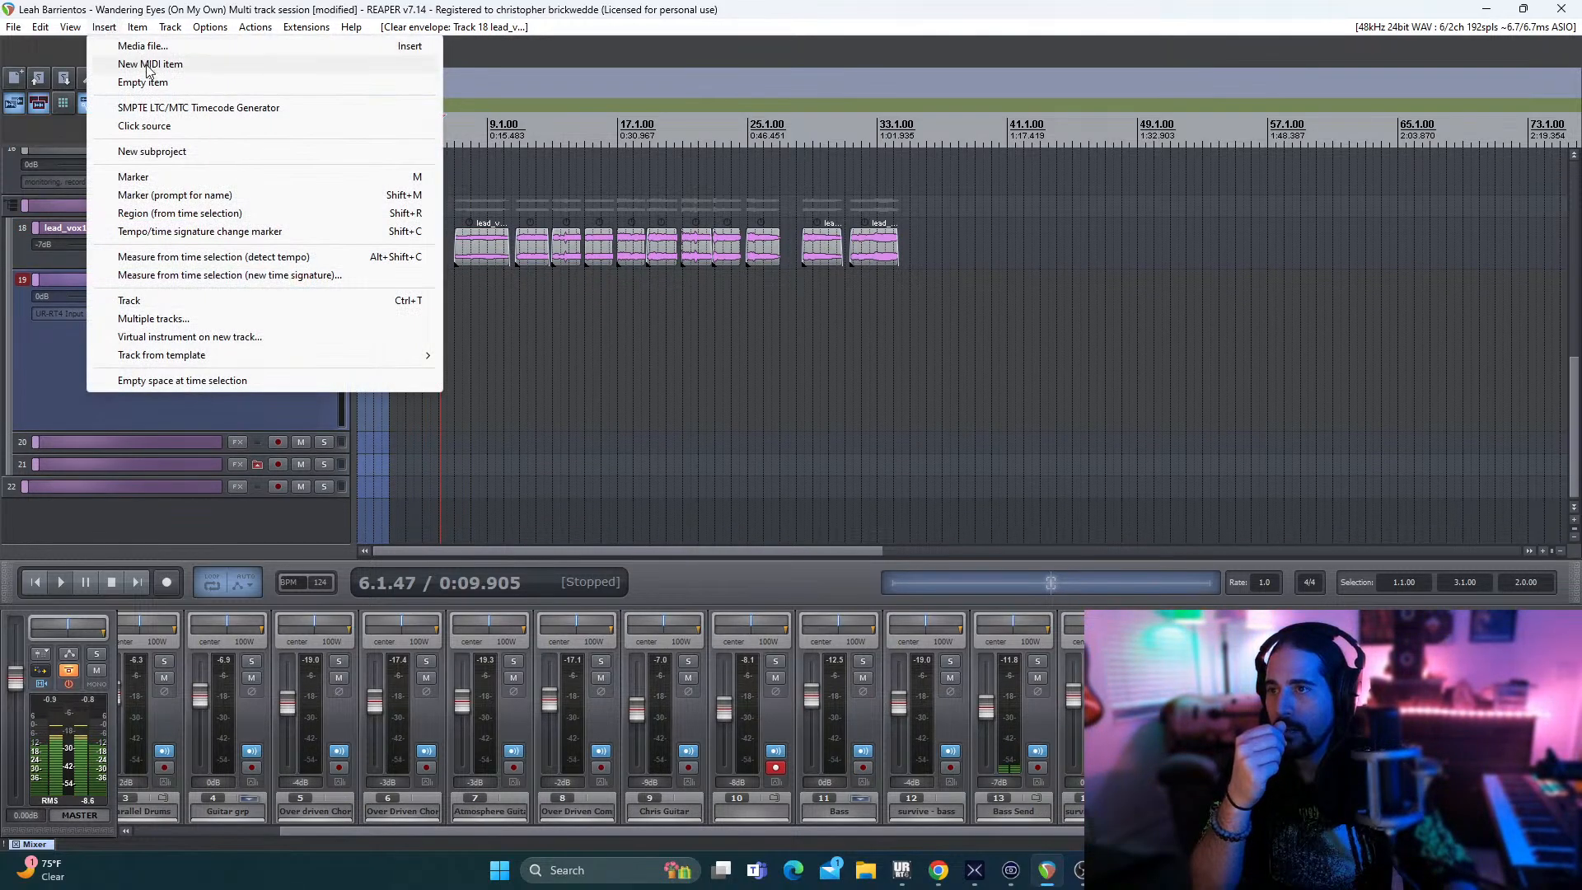
pyautogui.click(138, 47)
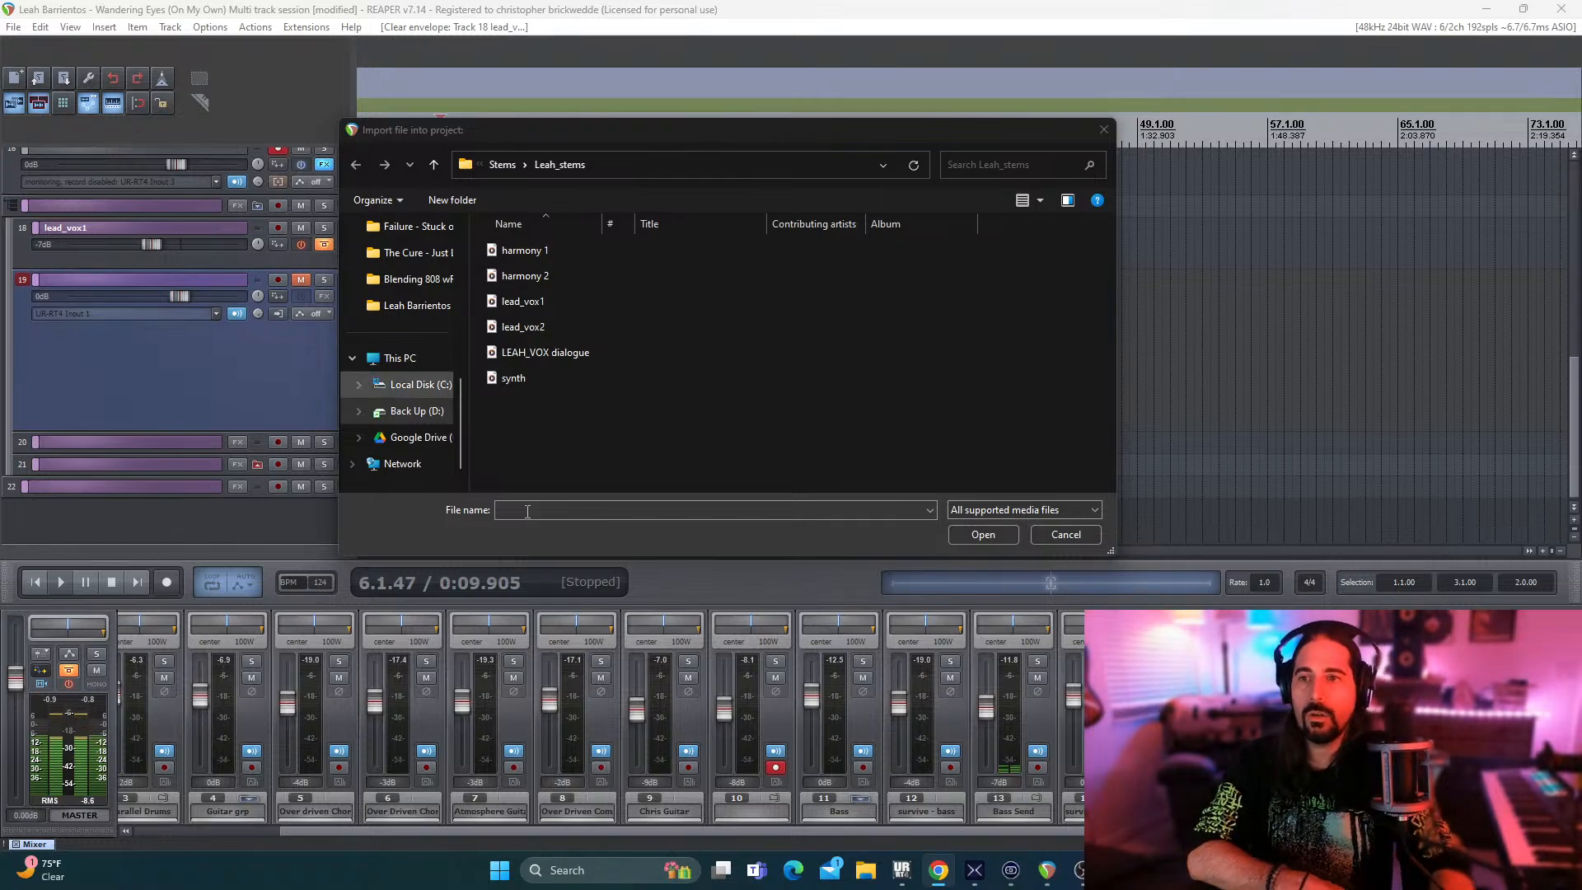
pyautogui.click(511, 254)
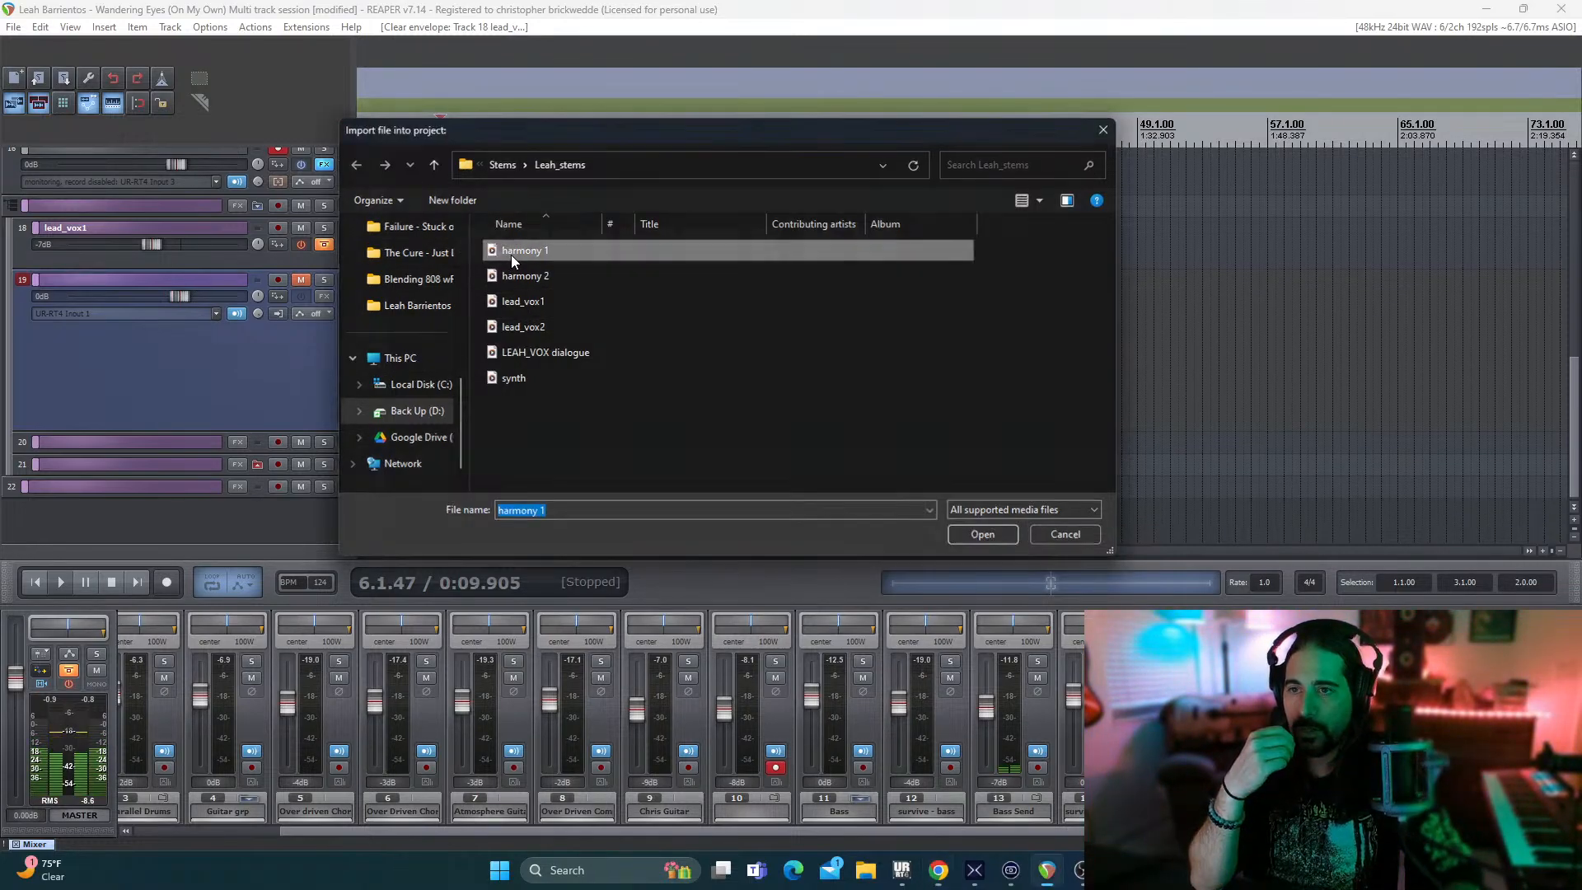
pyautogui.doubleClick(511, 254)
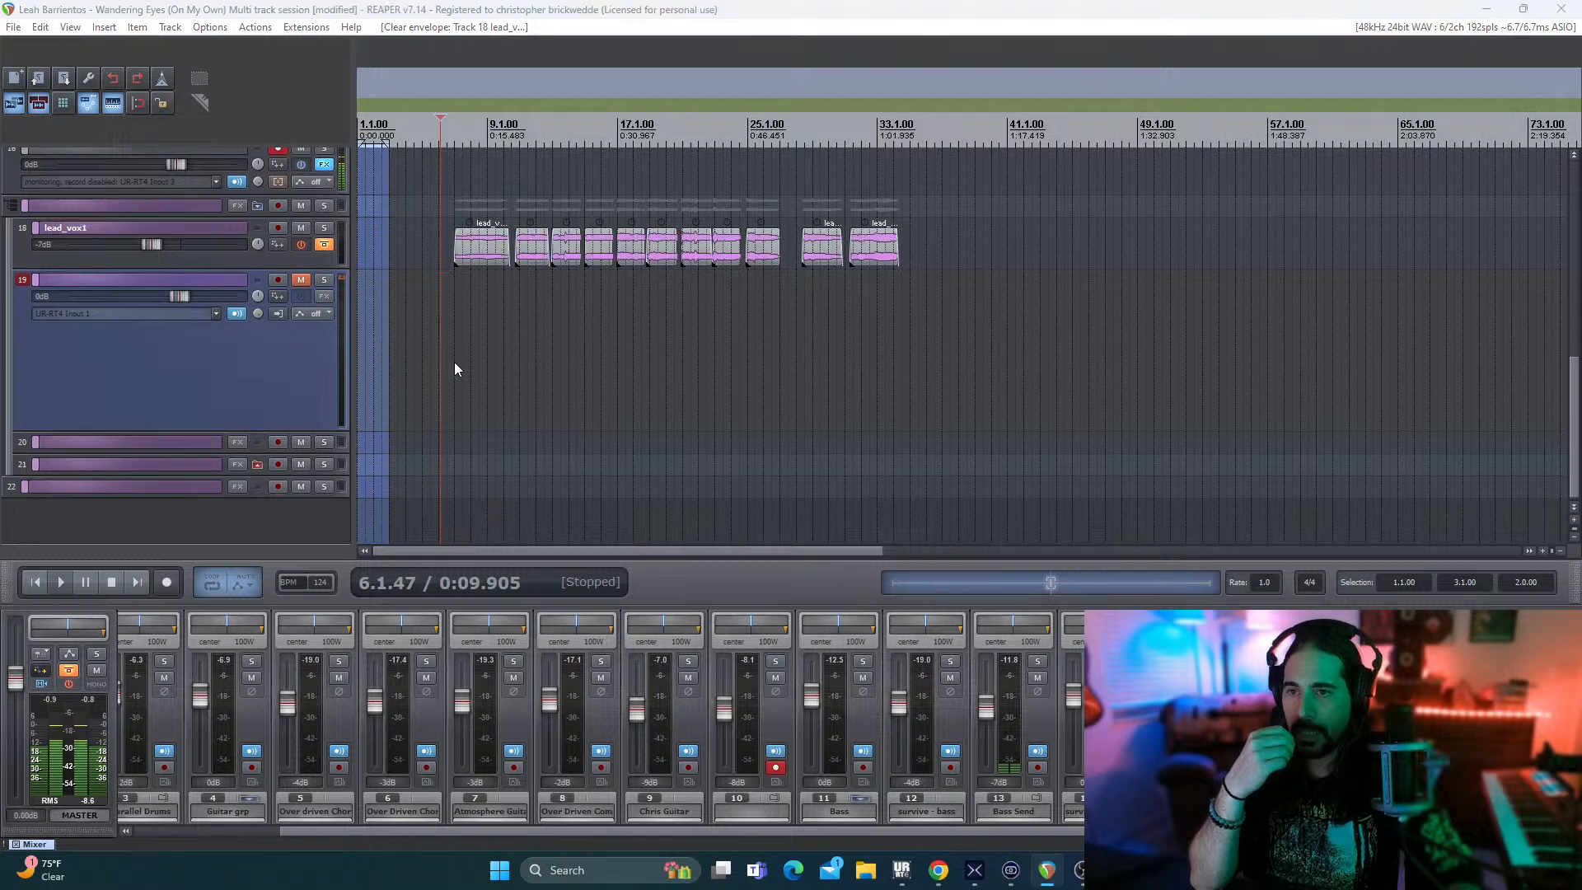
# - Unmute the harmony 1 track, nudge its clip slightly later, and audition the first phrase from about bar 58
pyautogui.moveTo(1223, 551); pyautogui.dragTo(467, 508)
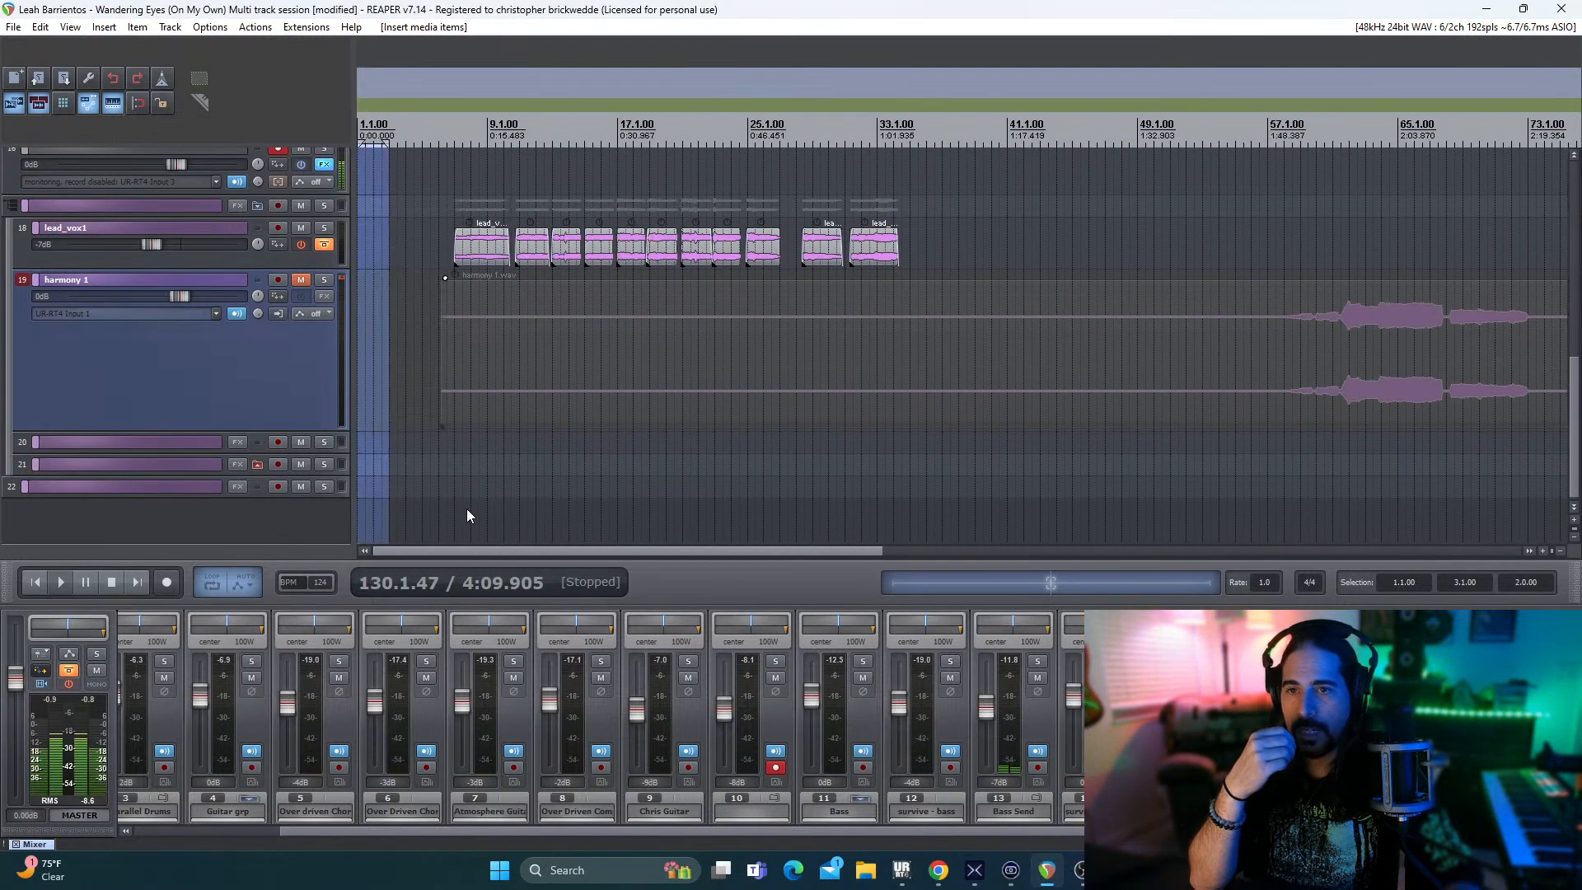
pyautogui.click(301, 280)
pyautogui.moveTo(834, 350)
pyautogui.mouseDown()
pyautogui.moveTo(772, 358)
pyautogui.moveTo(842, 361)
pyautogui.mouseUp()
pyautogui.click(1286, 368)
pyautogui.press('space')
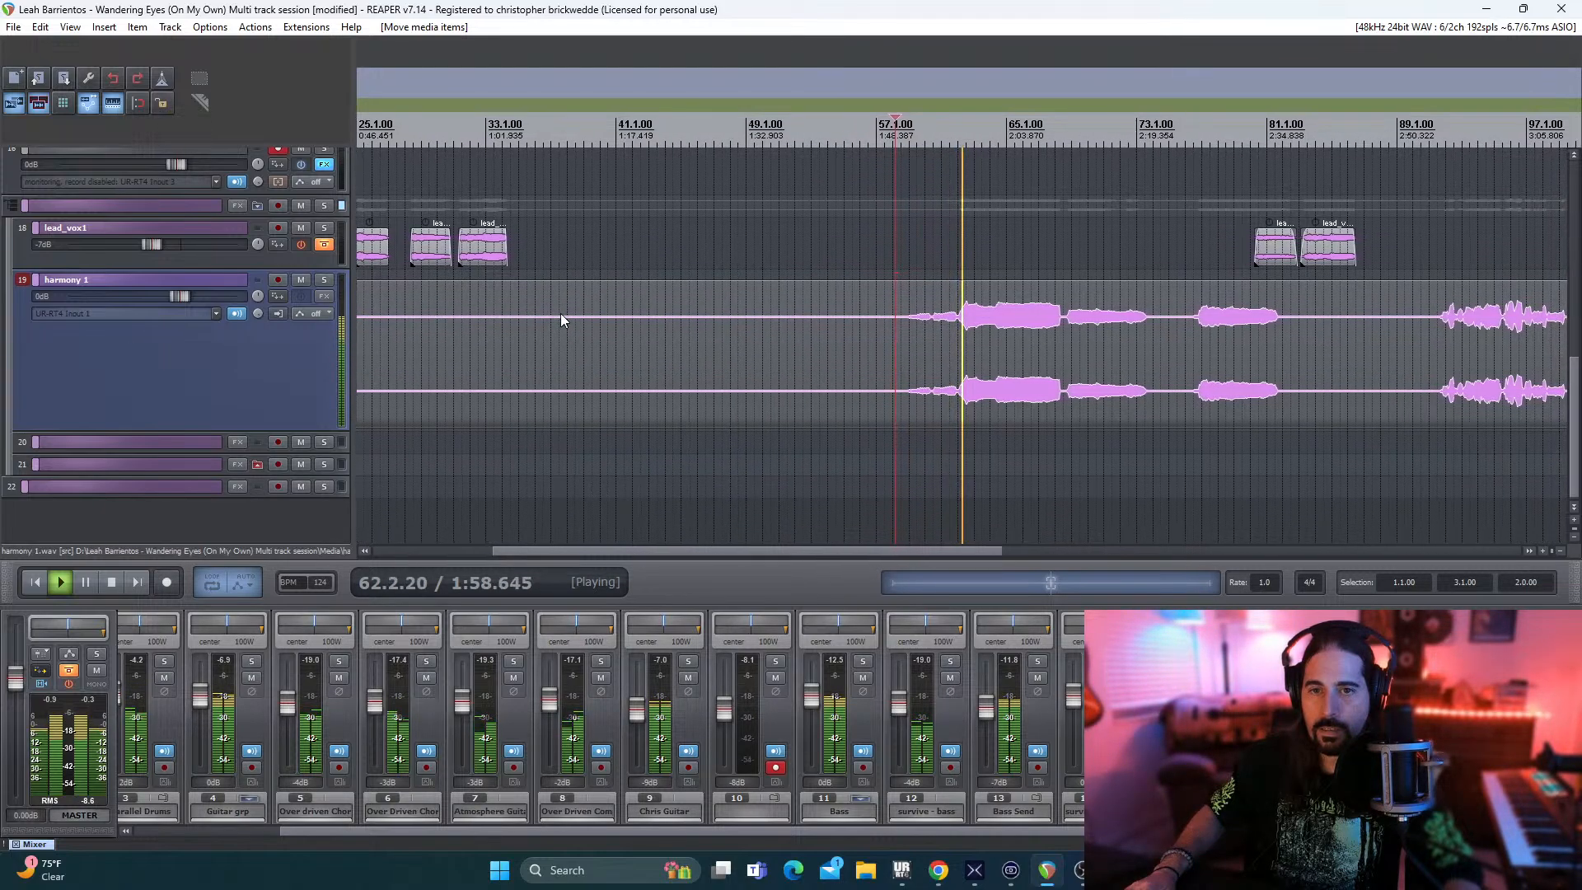
pyautogui.press('space')
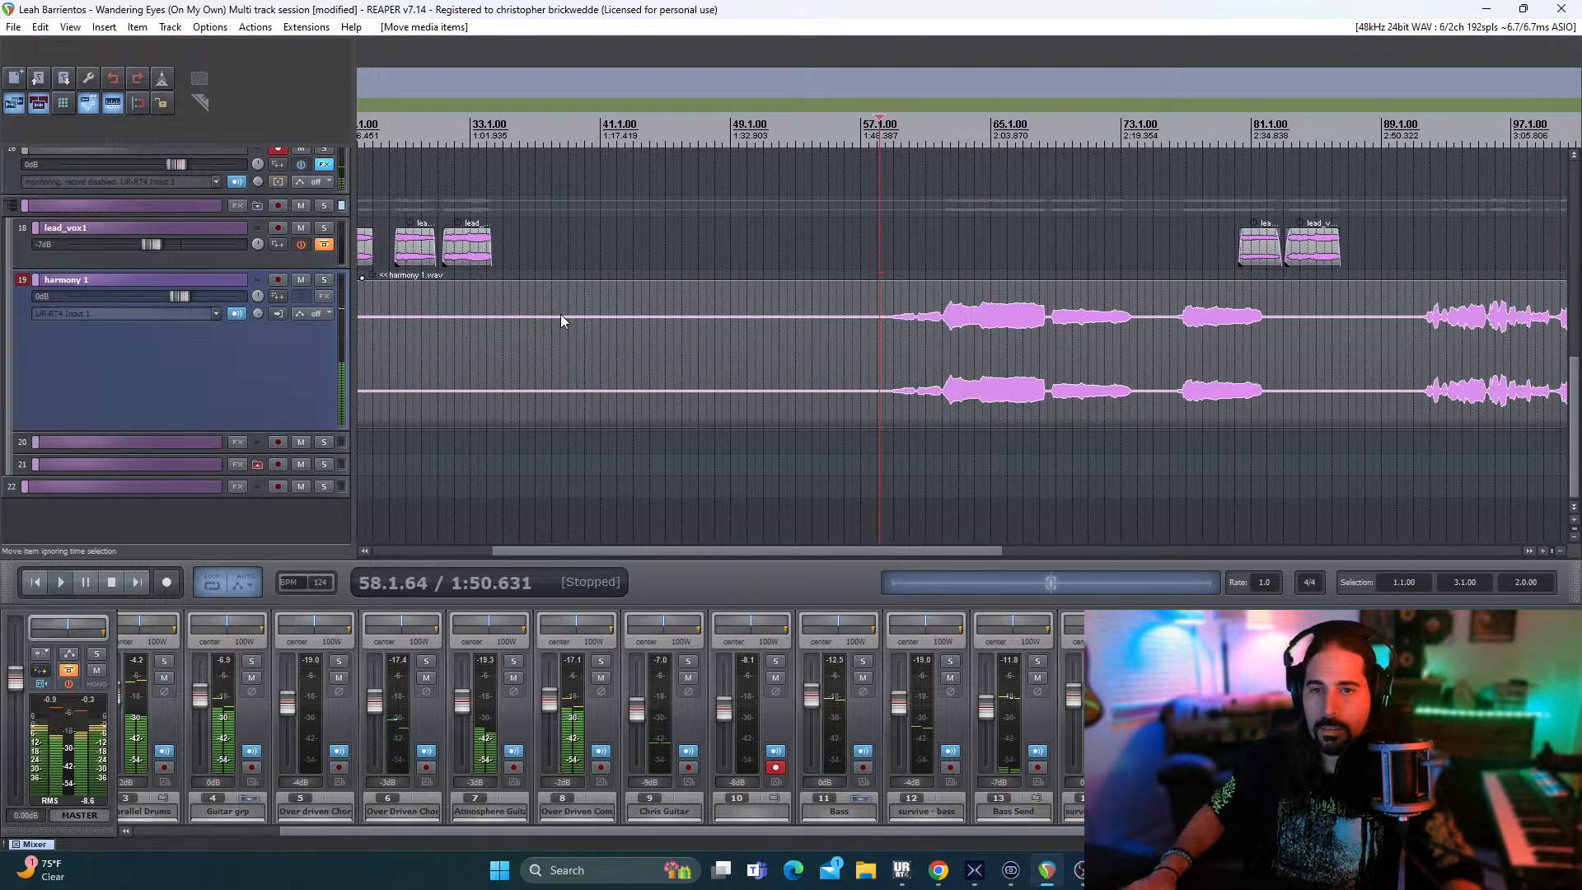
# - Delete the harmony 1 clip and import the harmony 2 stem onto the same track
pyautogui.click(850, 366)
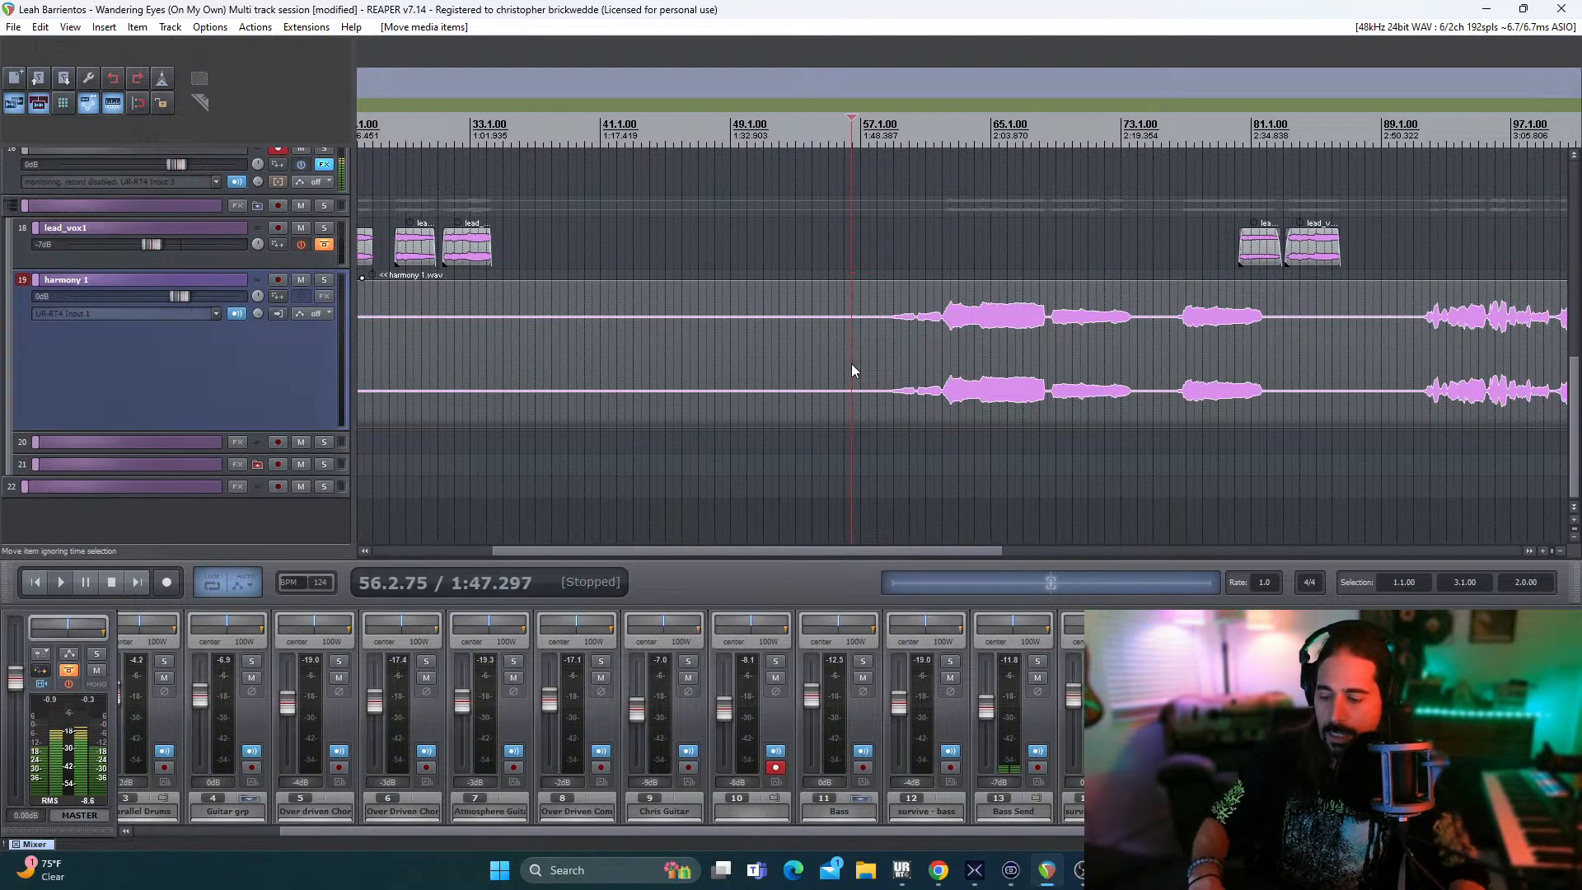
pyautogui.press('Delete')
pyautogui.click(103, 28)
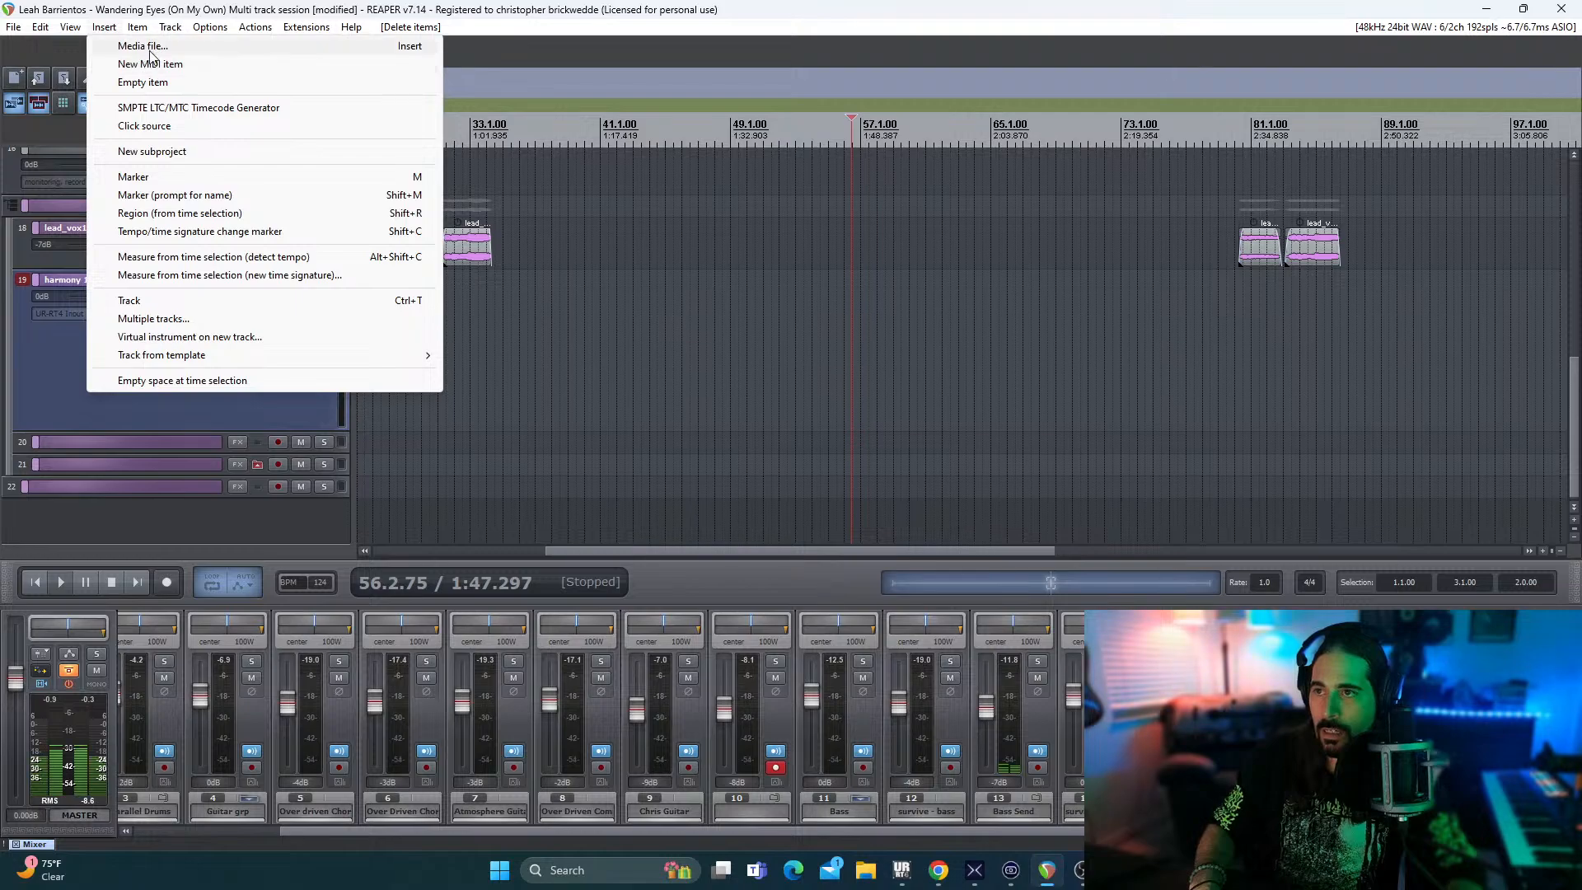
pyautogui.press('Escape')
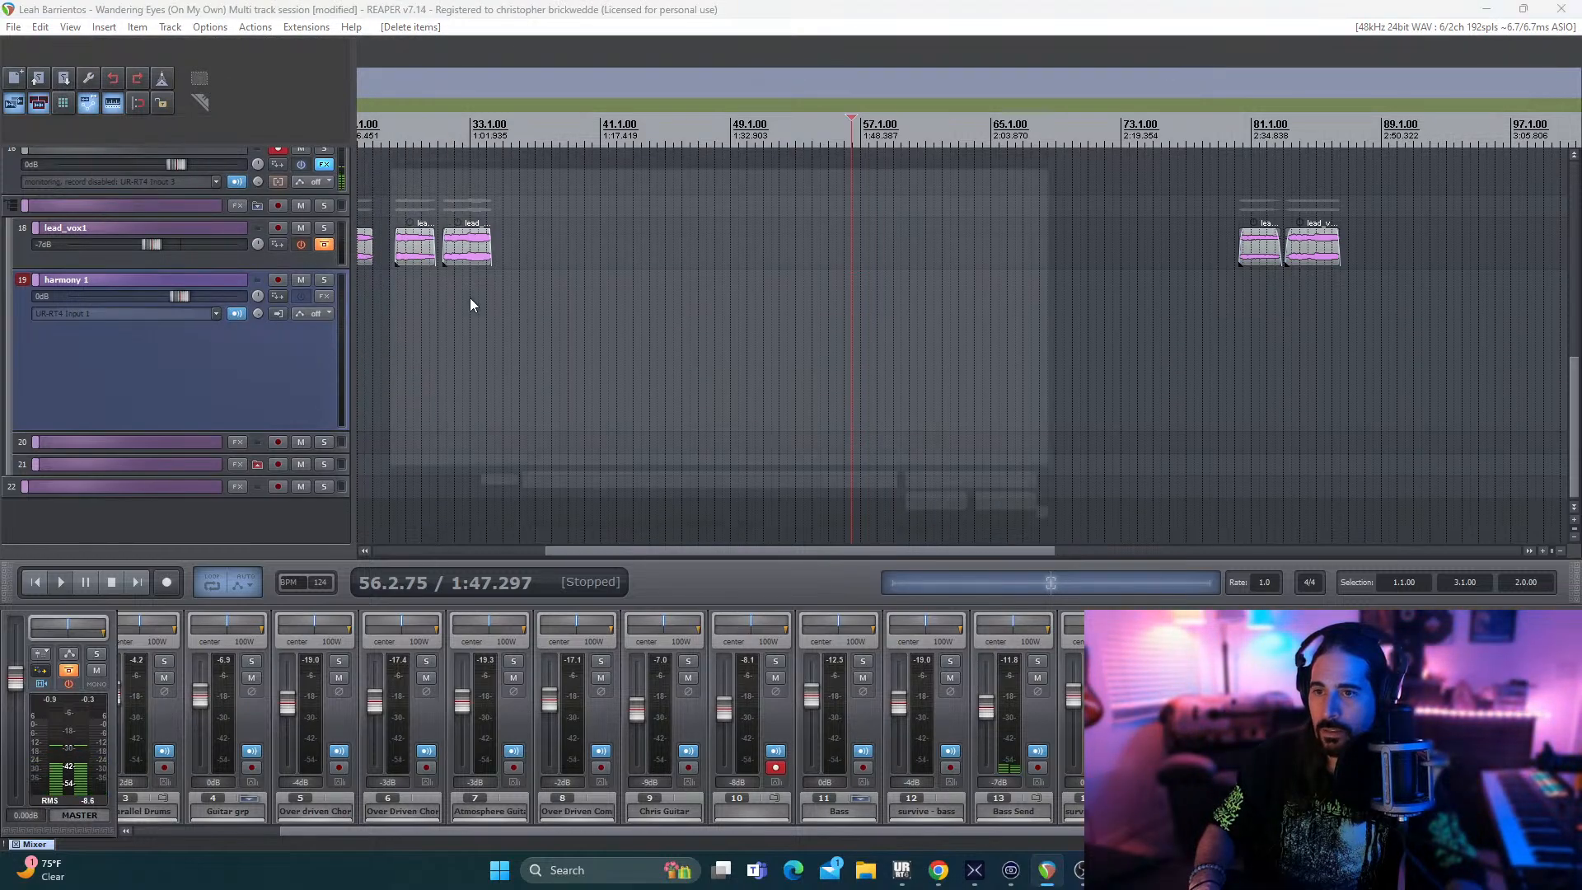
pyautogui.press('Insert')
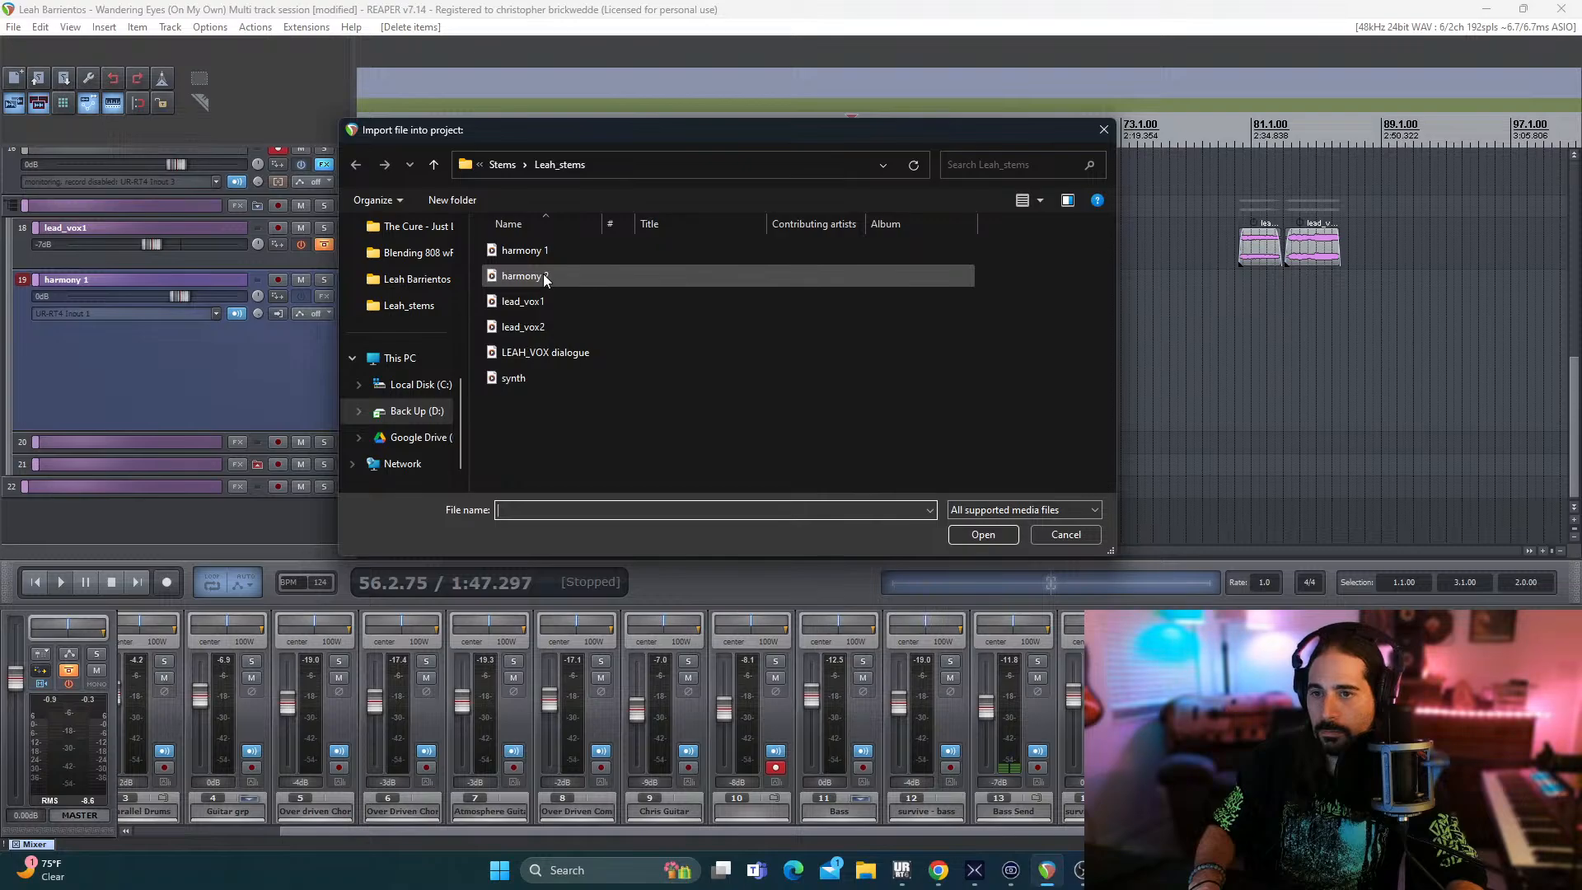
pyautogui.doubleClick(544, 277)
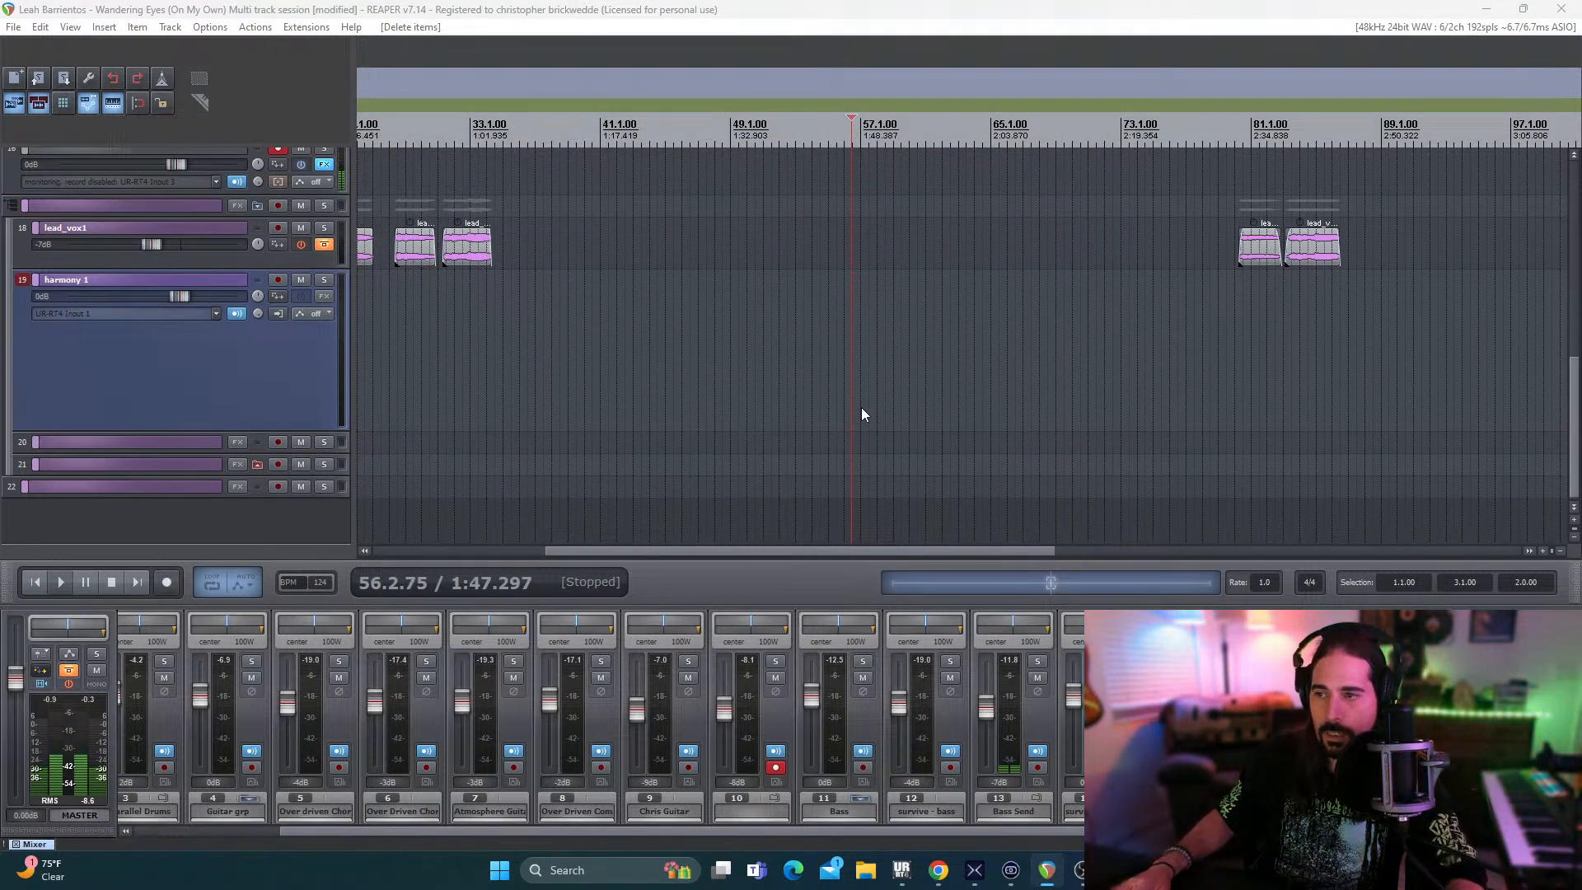
pyautogui.hotkey('ctrl', 'v')
# - Move the harmony 2 clip to the project start at 1.1.00 and audition its first phrase
pyautogui.moveTo(1216, 550); pyautogui.dragTo(823, 551)
pyautogui.moveTo(1122, 352); pyautogui.dragTo(79, 354)
pyautogui.click(1356, 354)
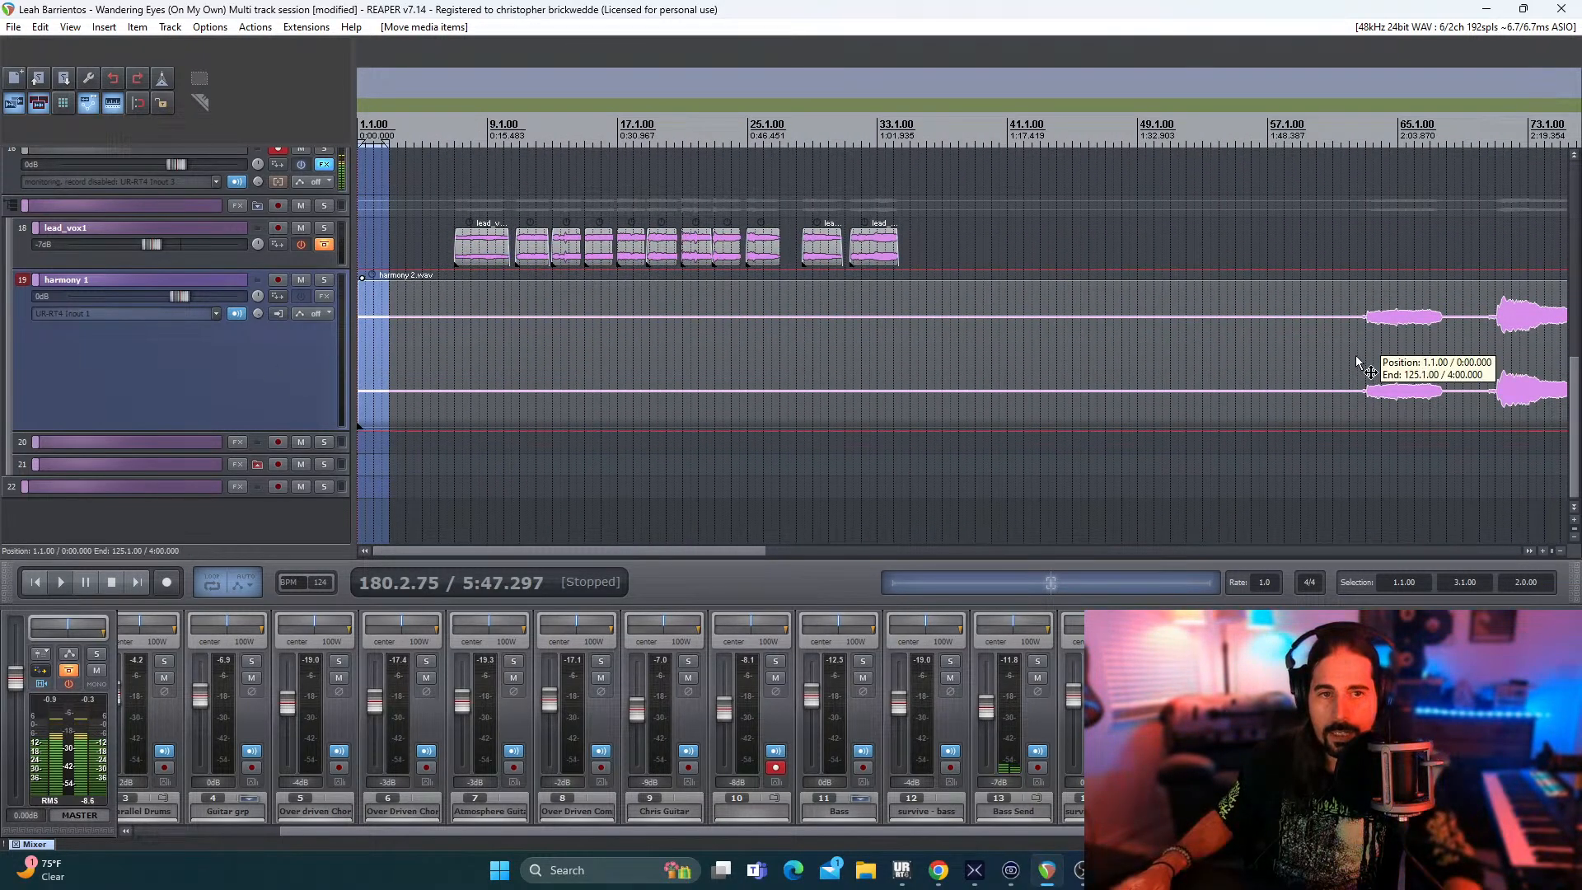
pyautogui.press('space')
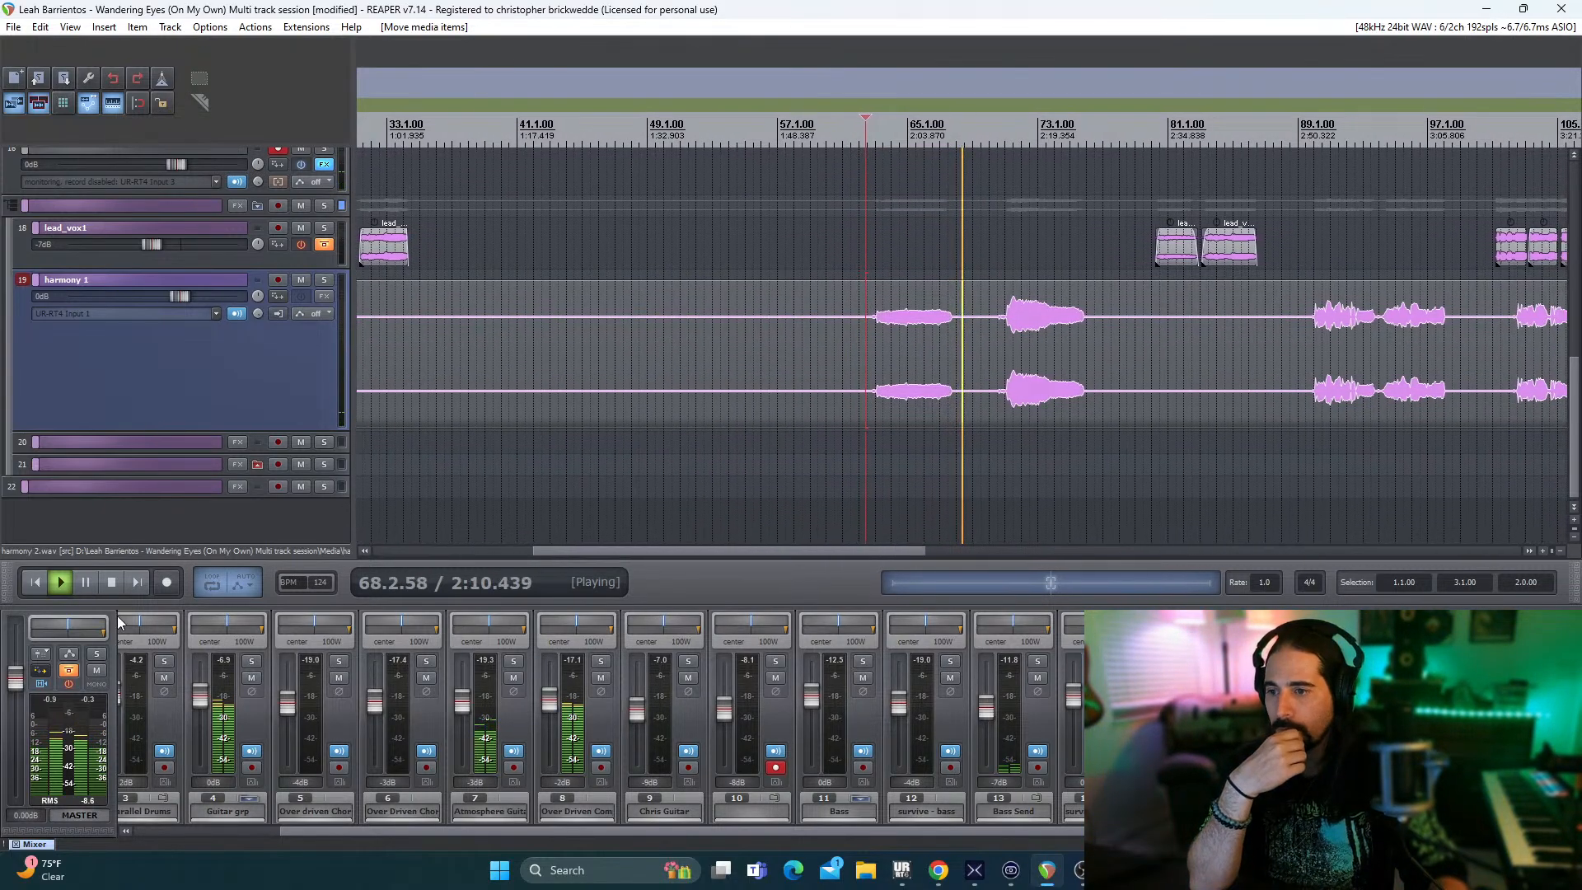
pyautogui.click(111, 581)
# - Delete the harmony 2 clip from track 19
pyautogui.click(866, 359)
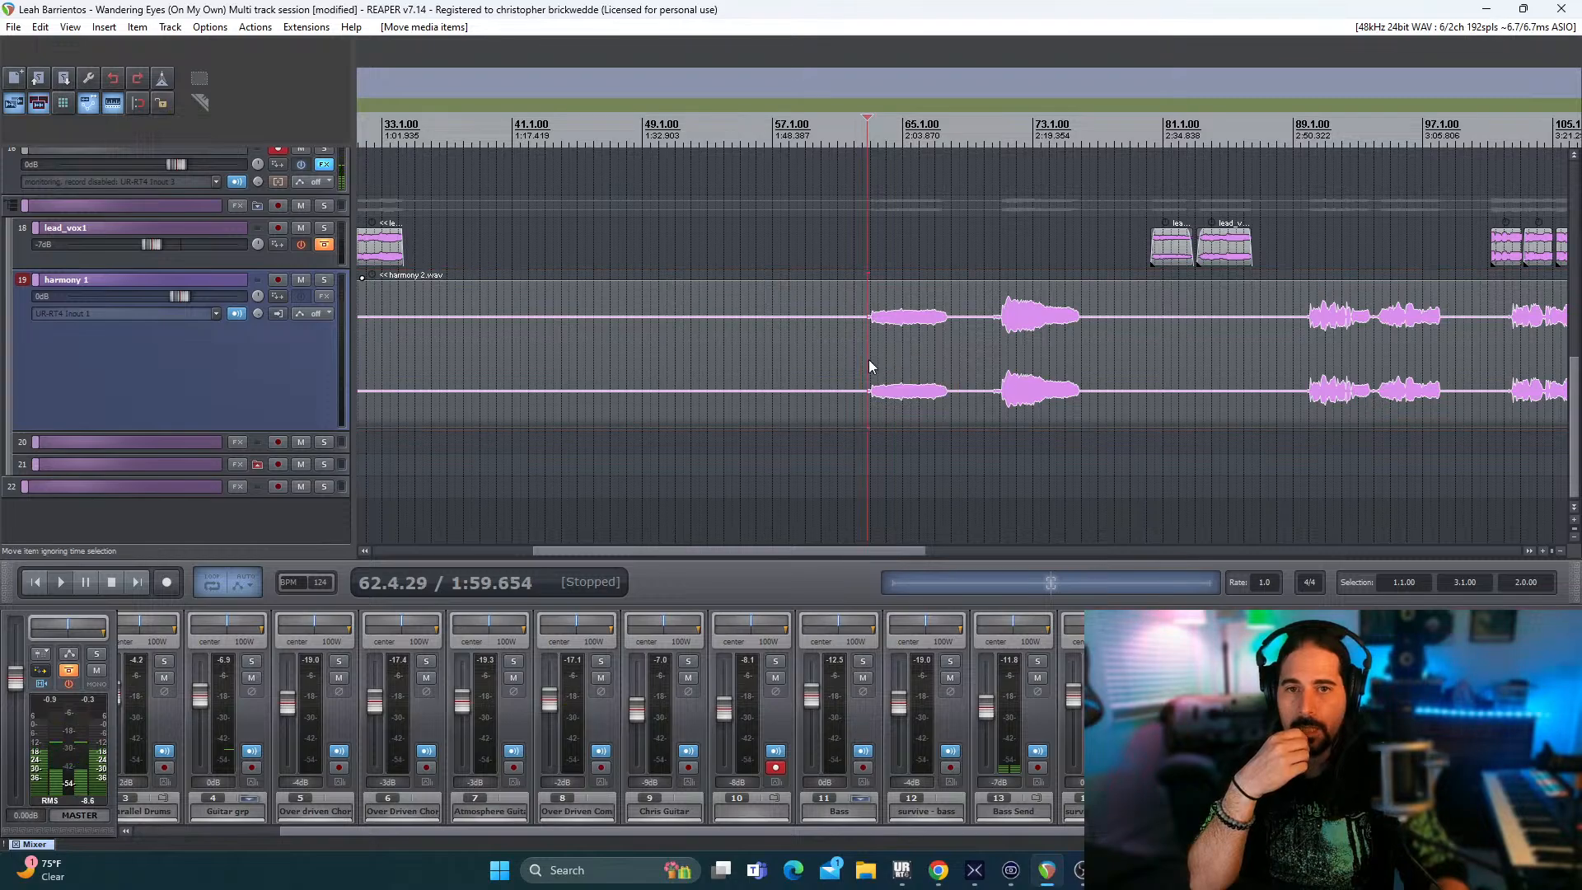
pyautogui.press('Delete')
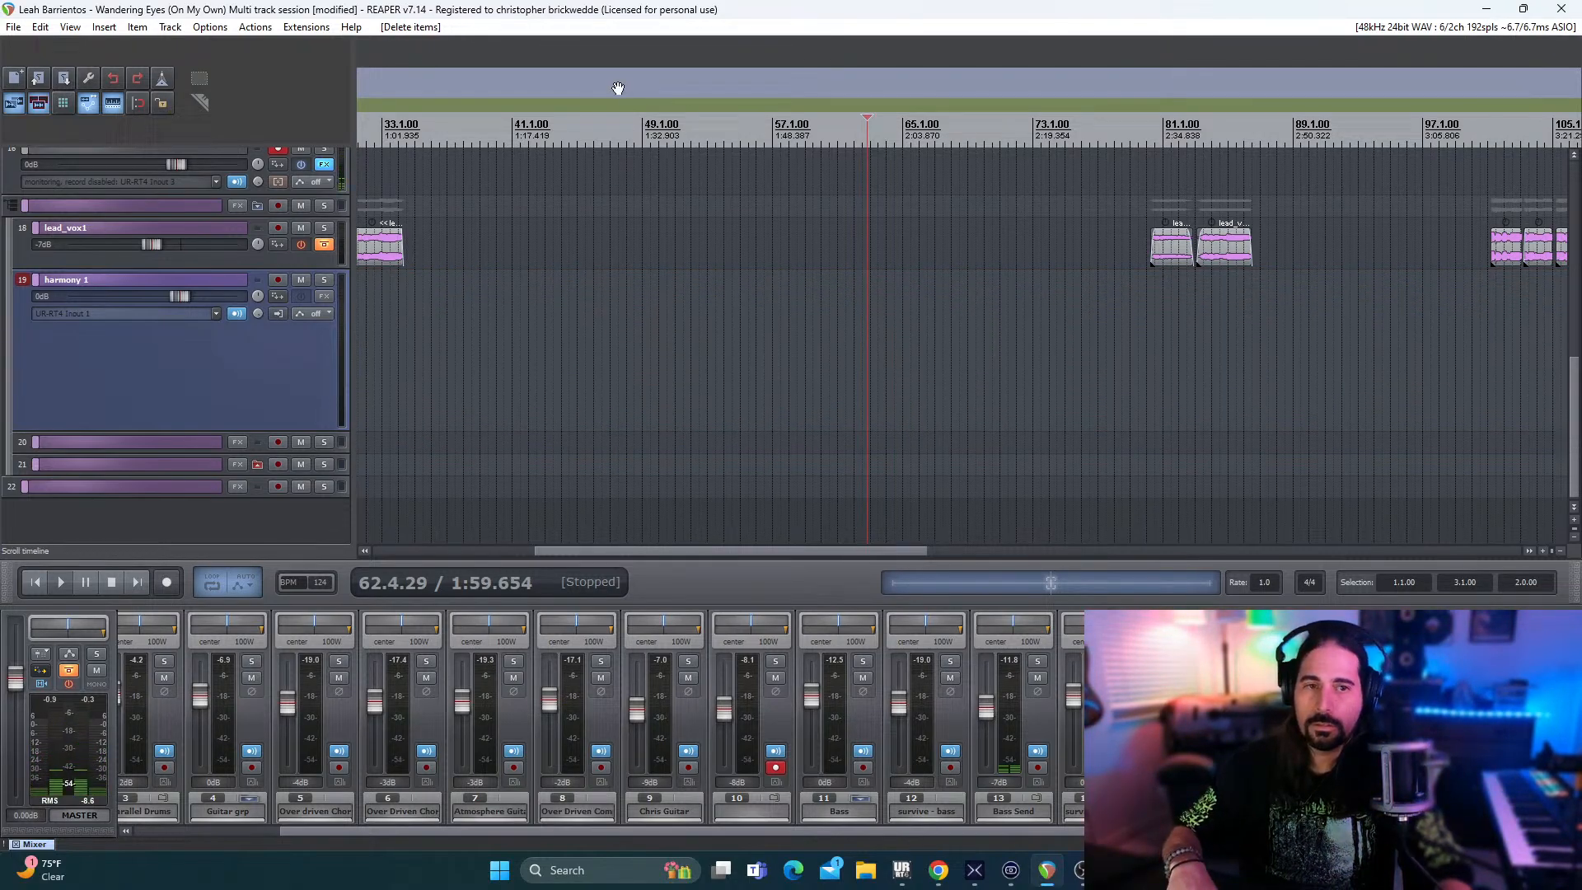
# - Import the lead_vox2 stem onto the harmony 1 track at the project start, 1.1.00
pyautogui.click(105, 28)
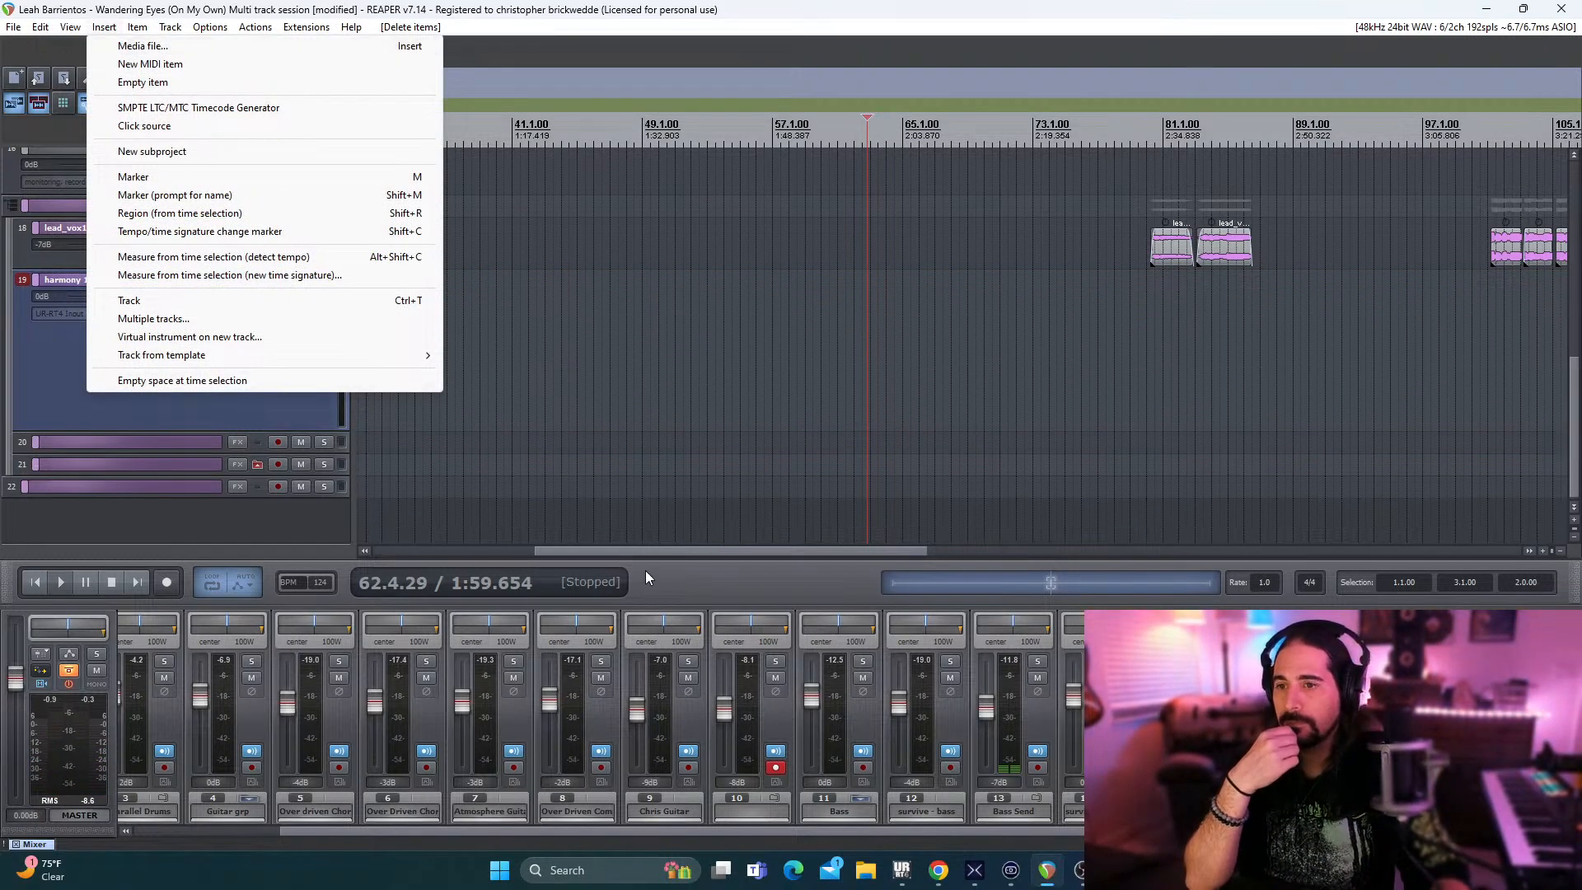
pyautogui.moveTo(642, 552); pyautogui.dragTo(372, 532)
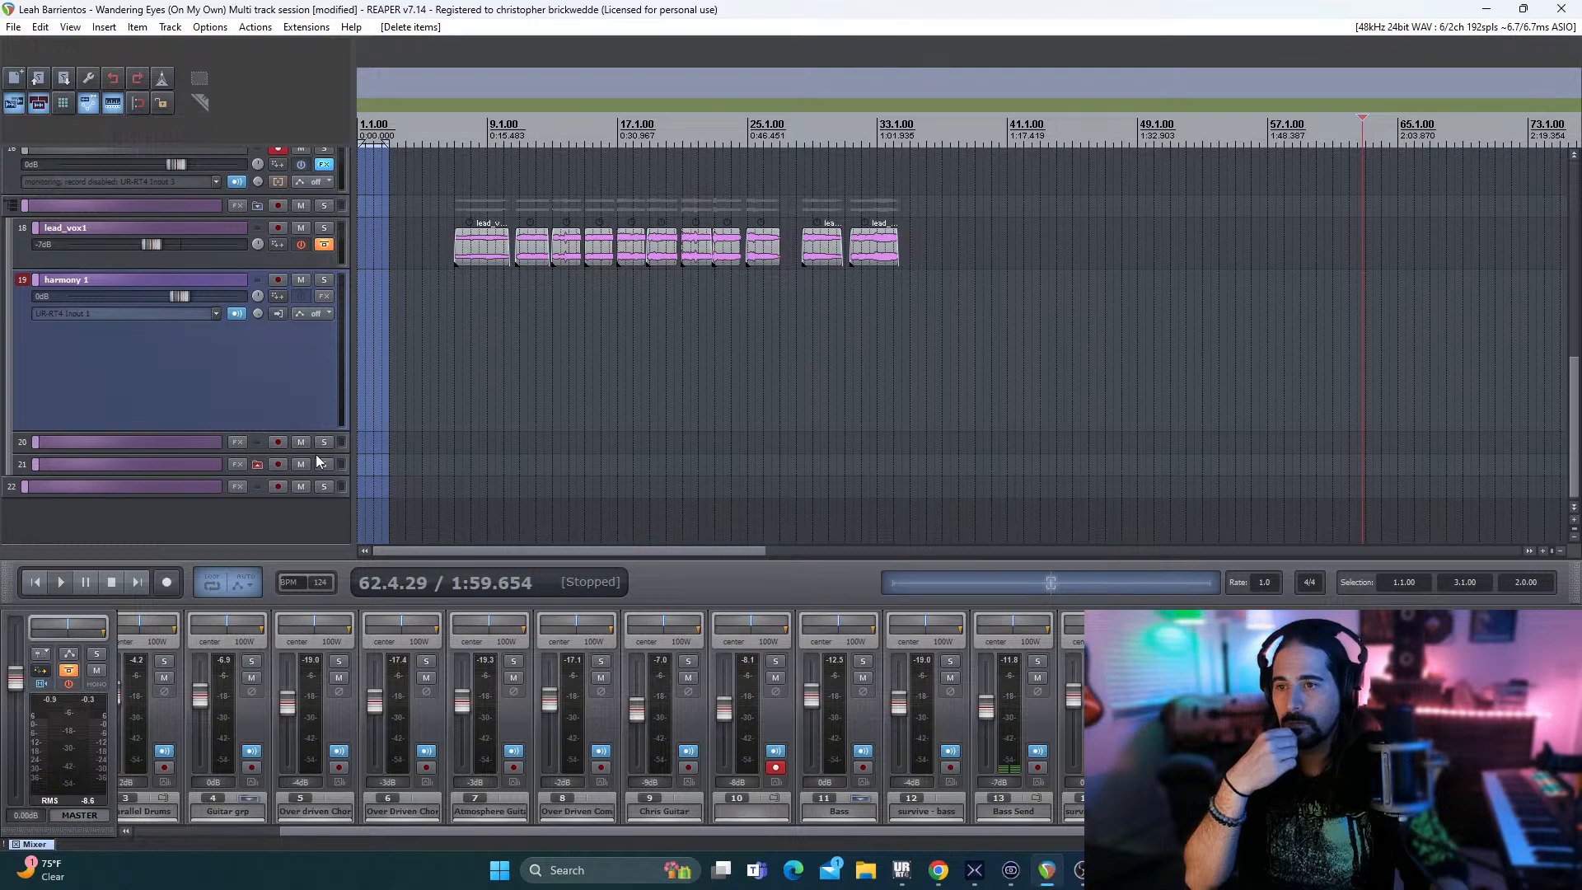
pyautogui.click(36, 582)
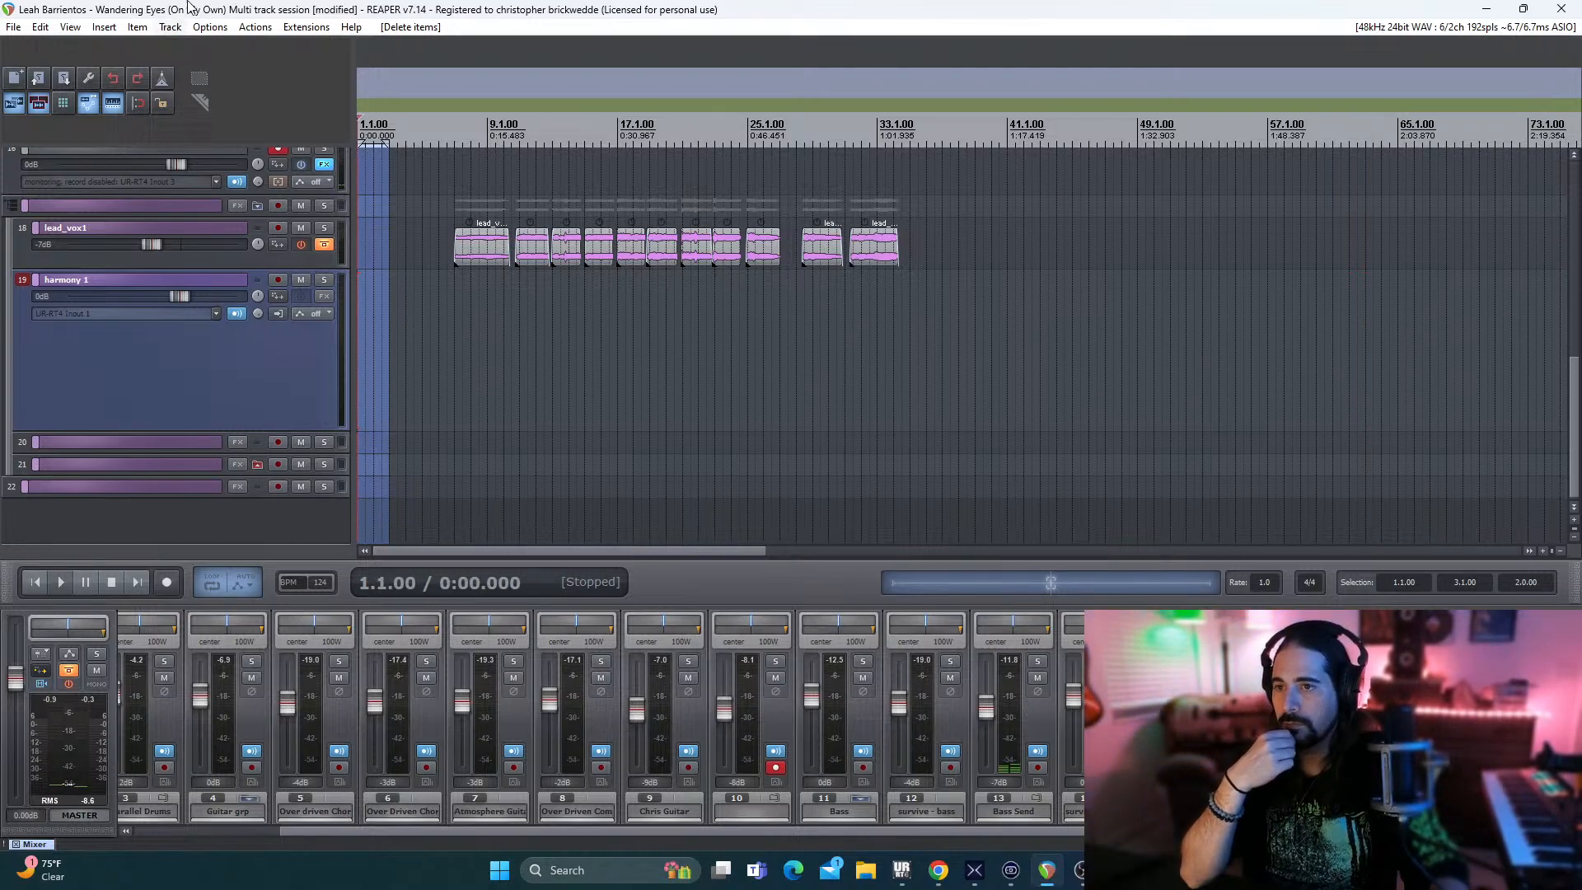
pyautogui.click(105, 27)
pyautogui.click(140, 50)
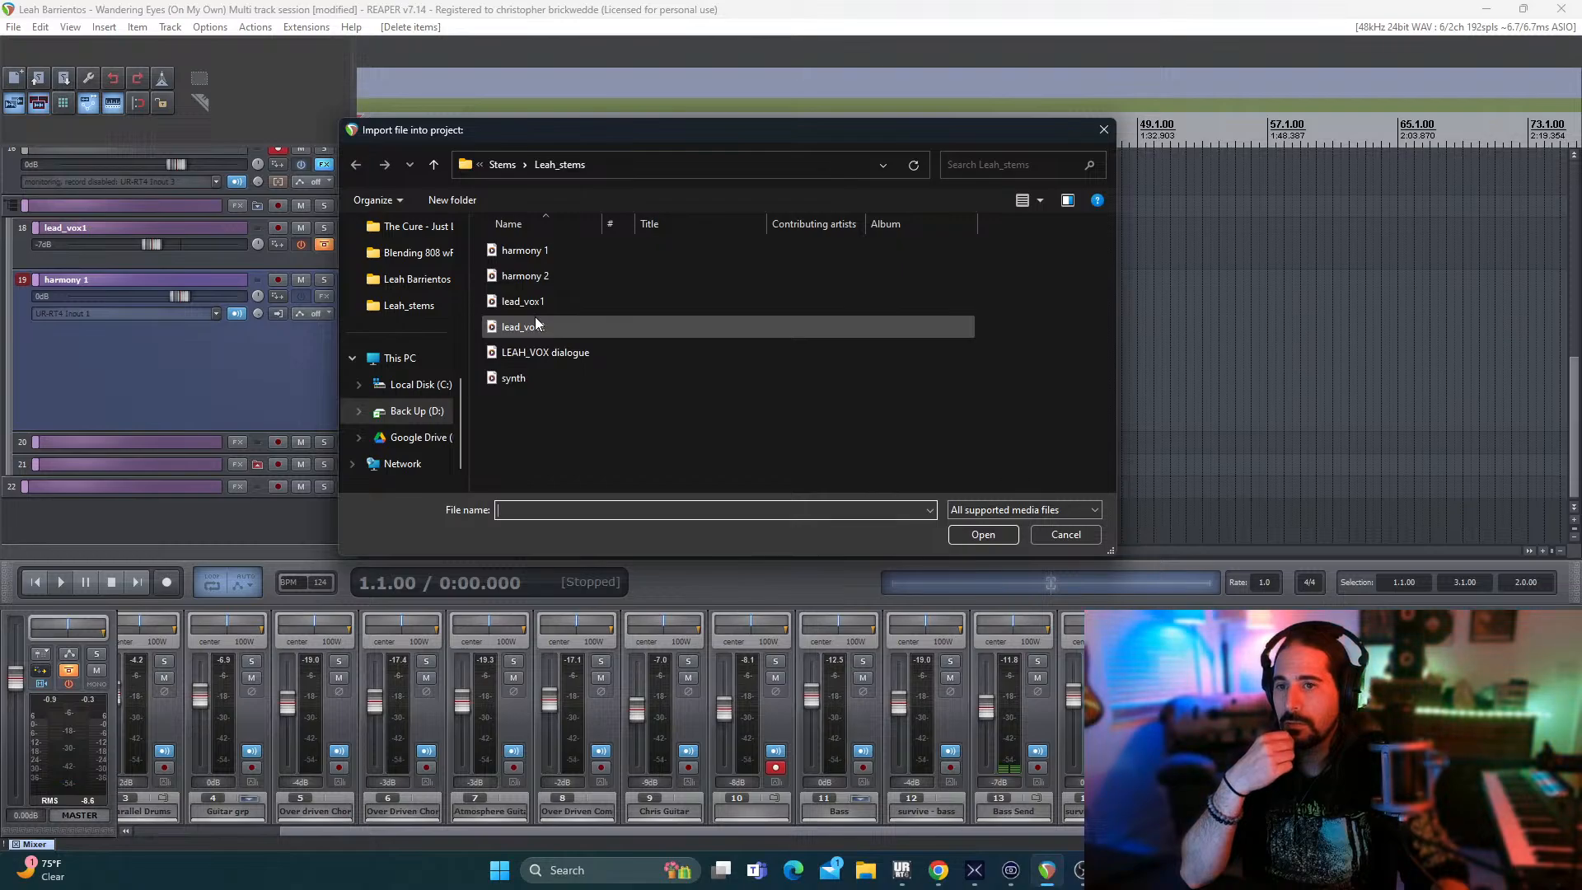
pyautogui.doubleClick(563, 328)
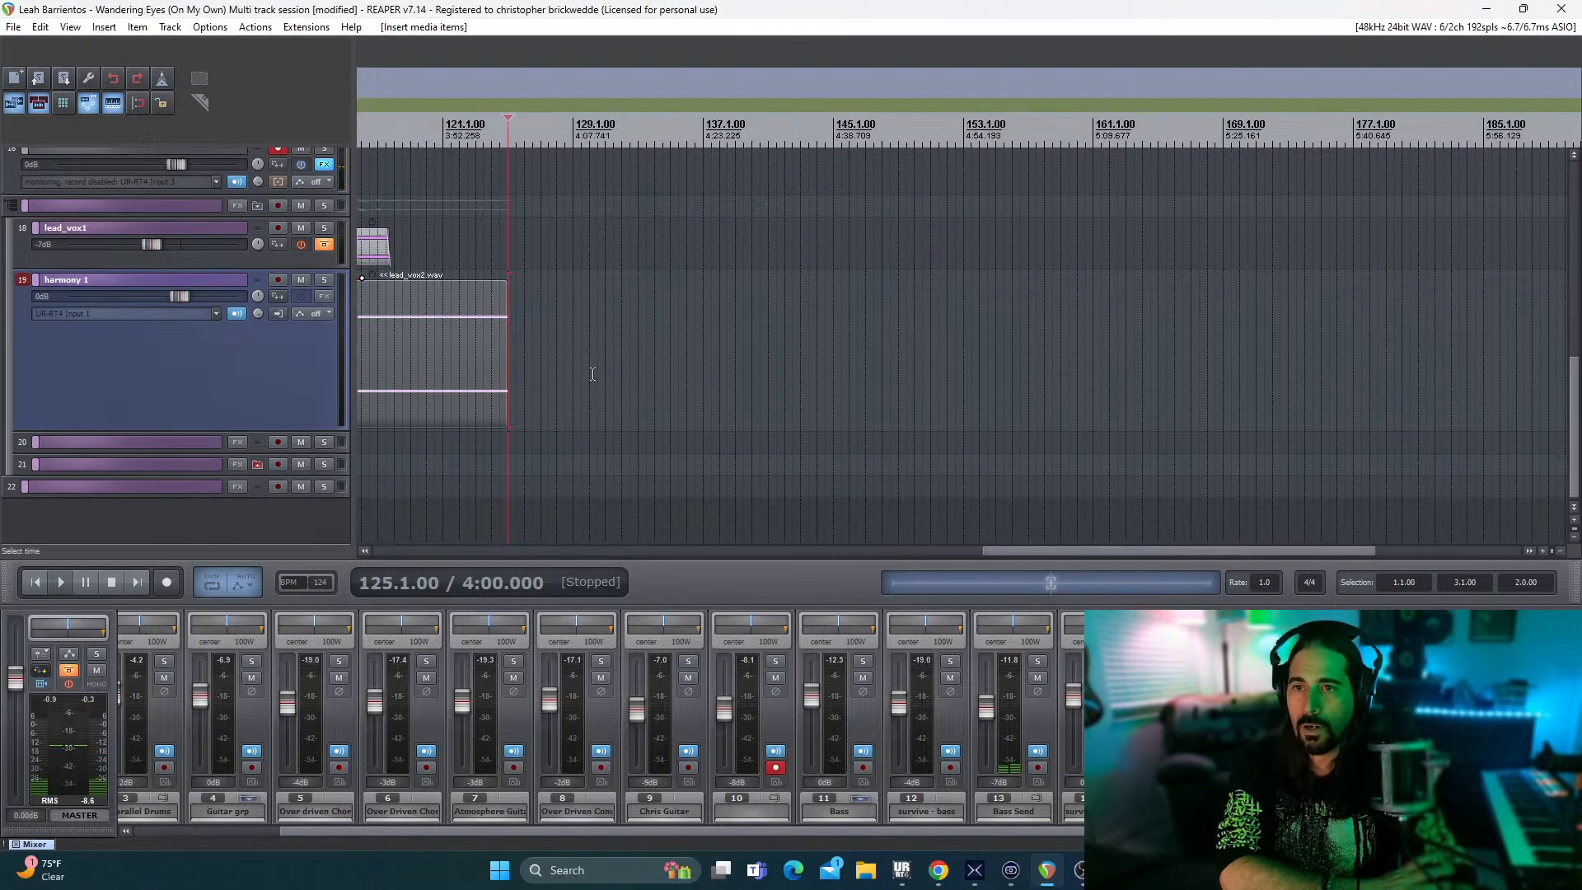
# - Audition the imported lead_vox2 clip against the mix from about bar 31
pyautogui.moveTo(1127, 554); pyautogui.dragTo(494, 552)
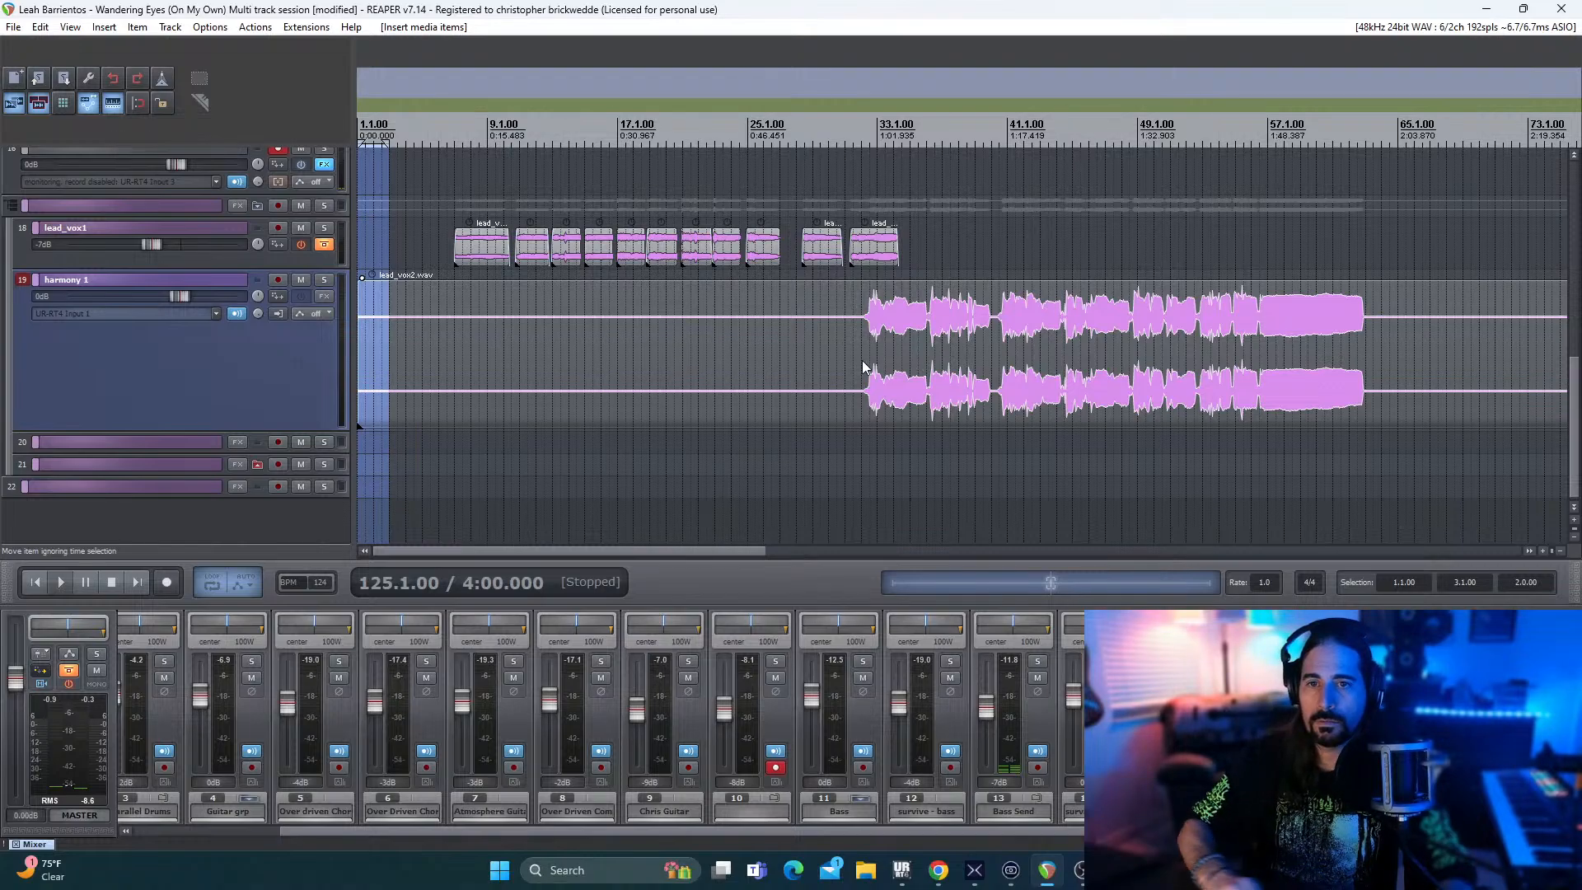
pyautogui.click(852, 367)
pyautogui.press('space')
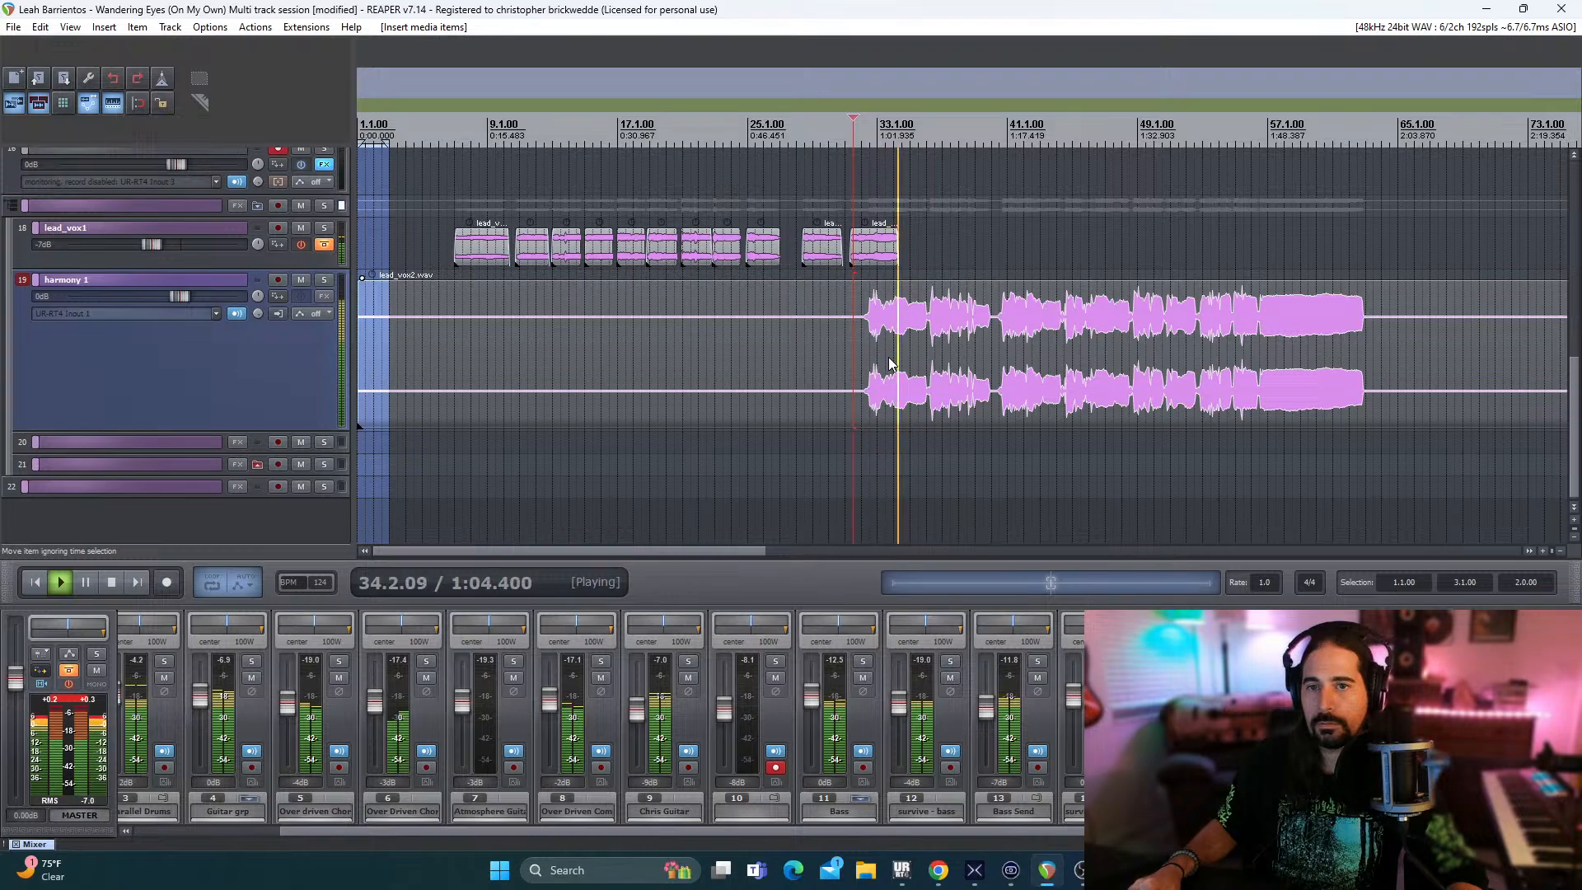
pyautogui.press('space')
# - Try clip positions for lead_vox2 starting around bar 2, auditioning each from about bar 31
pyautogui.moveTo(889, 363); pyautogui.dragTo(919, 352)
pyautogui.press('space')
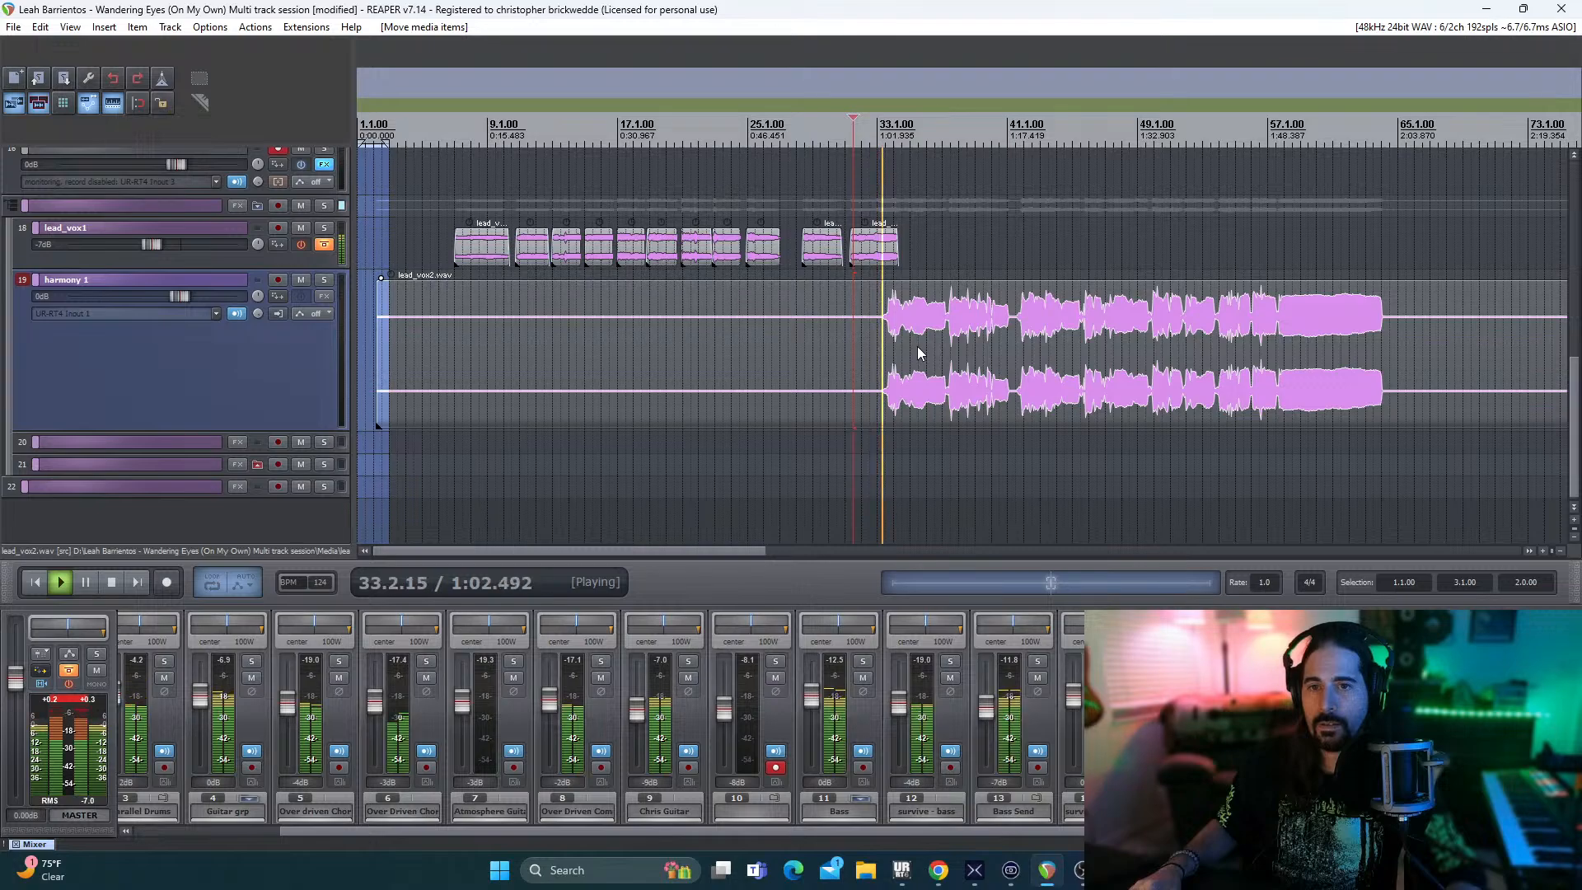
pyautogui.press('space')
pyautogui.moveTo(919, 353); pyautogui.dragTo(918, 354)
pyautogui.press('space')
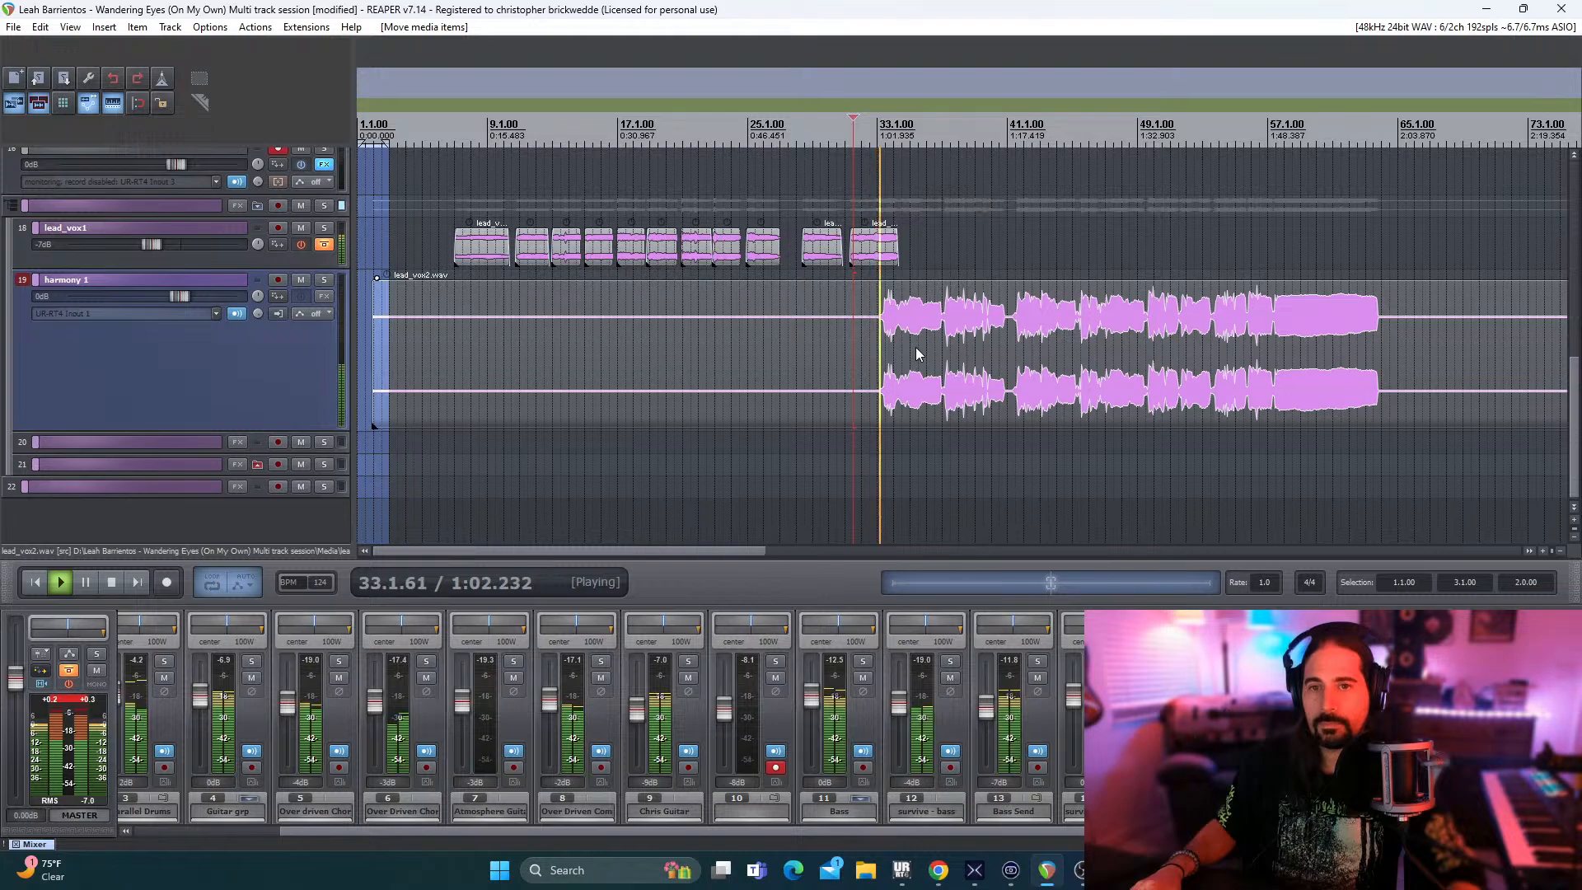
pyautogui.moveTo(920, 354); pyautogui.dragTo(909, 356)
pyautogui.press('space')
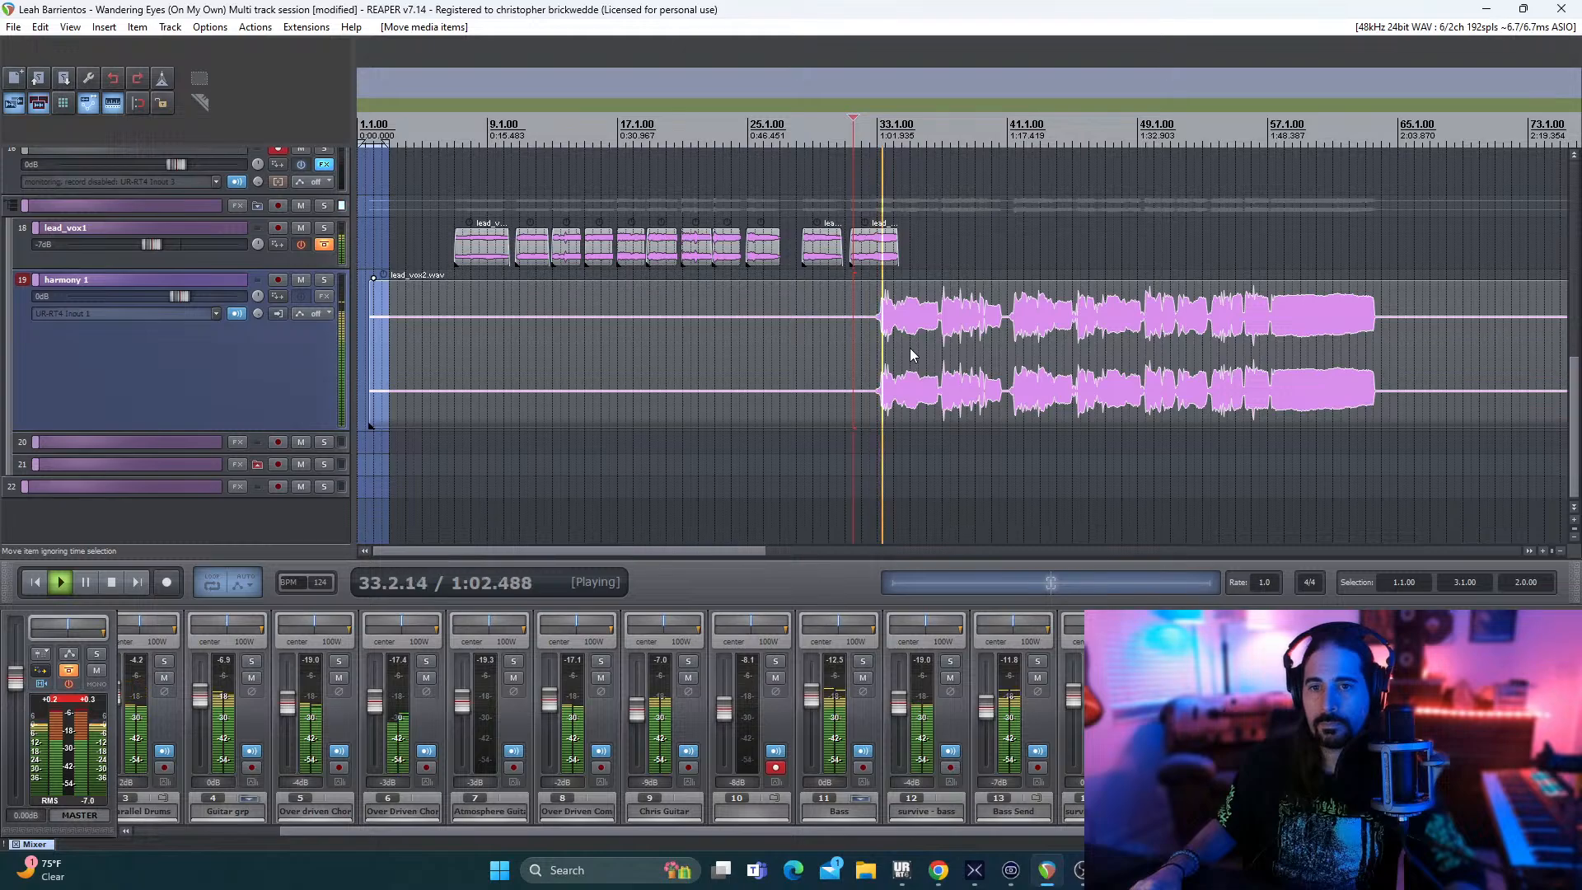
pyautogui.press('space')
# - Move the lead_vox2 clip later so it starts at about 3.1.00 and audition its entry
pyautogui.moveTo(910, 354); pyautogui.dragTo(933, 357)
pyautogui.press('space')
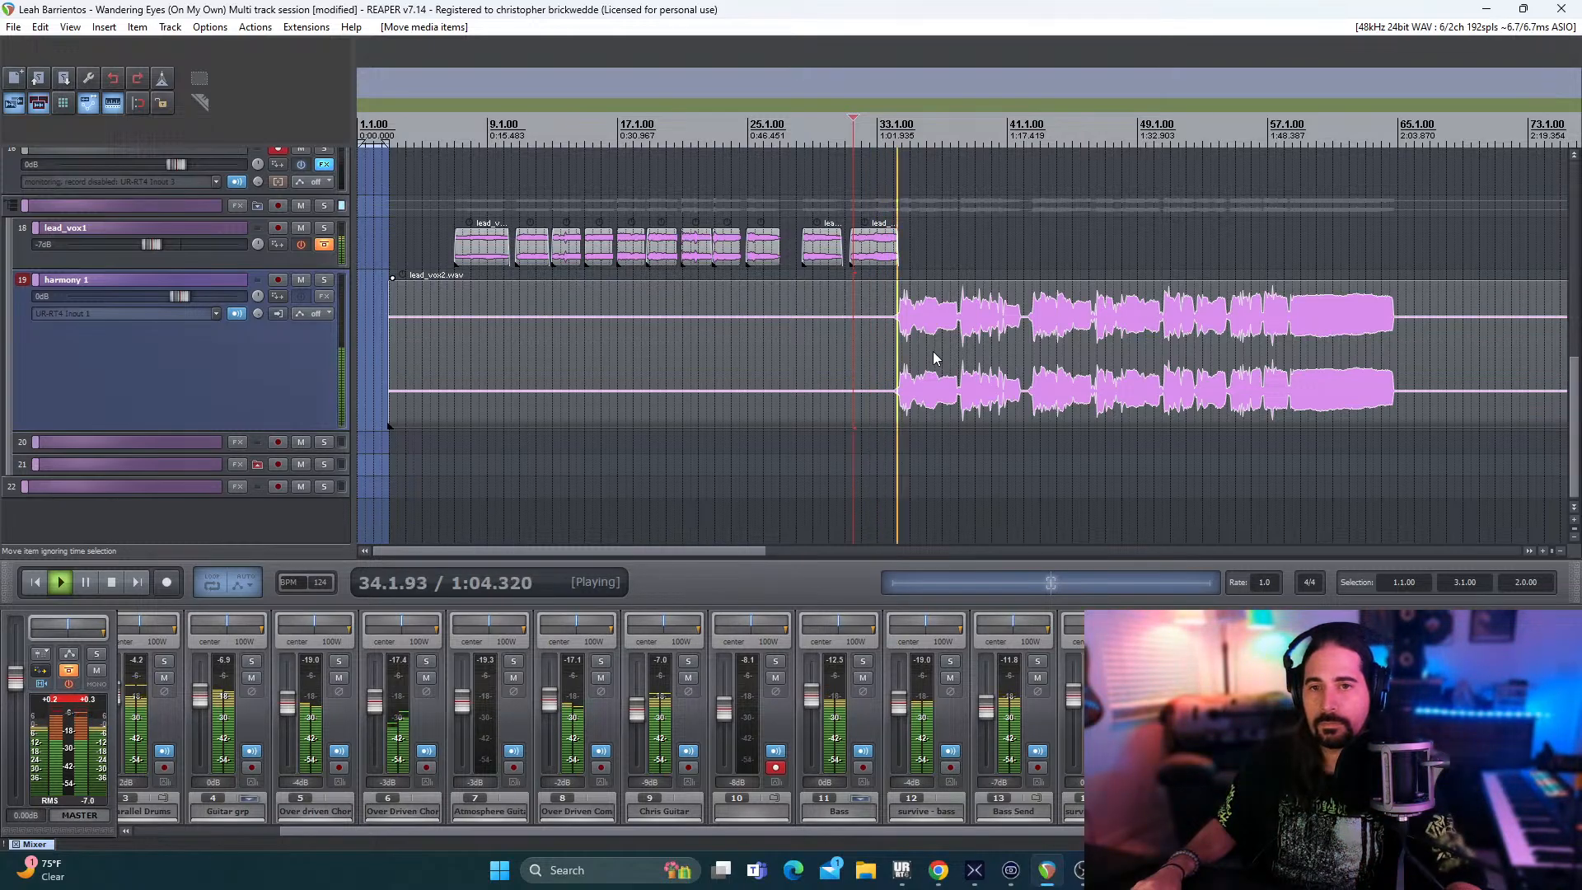
pyautogui.press('space')
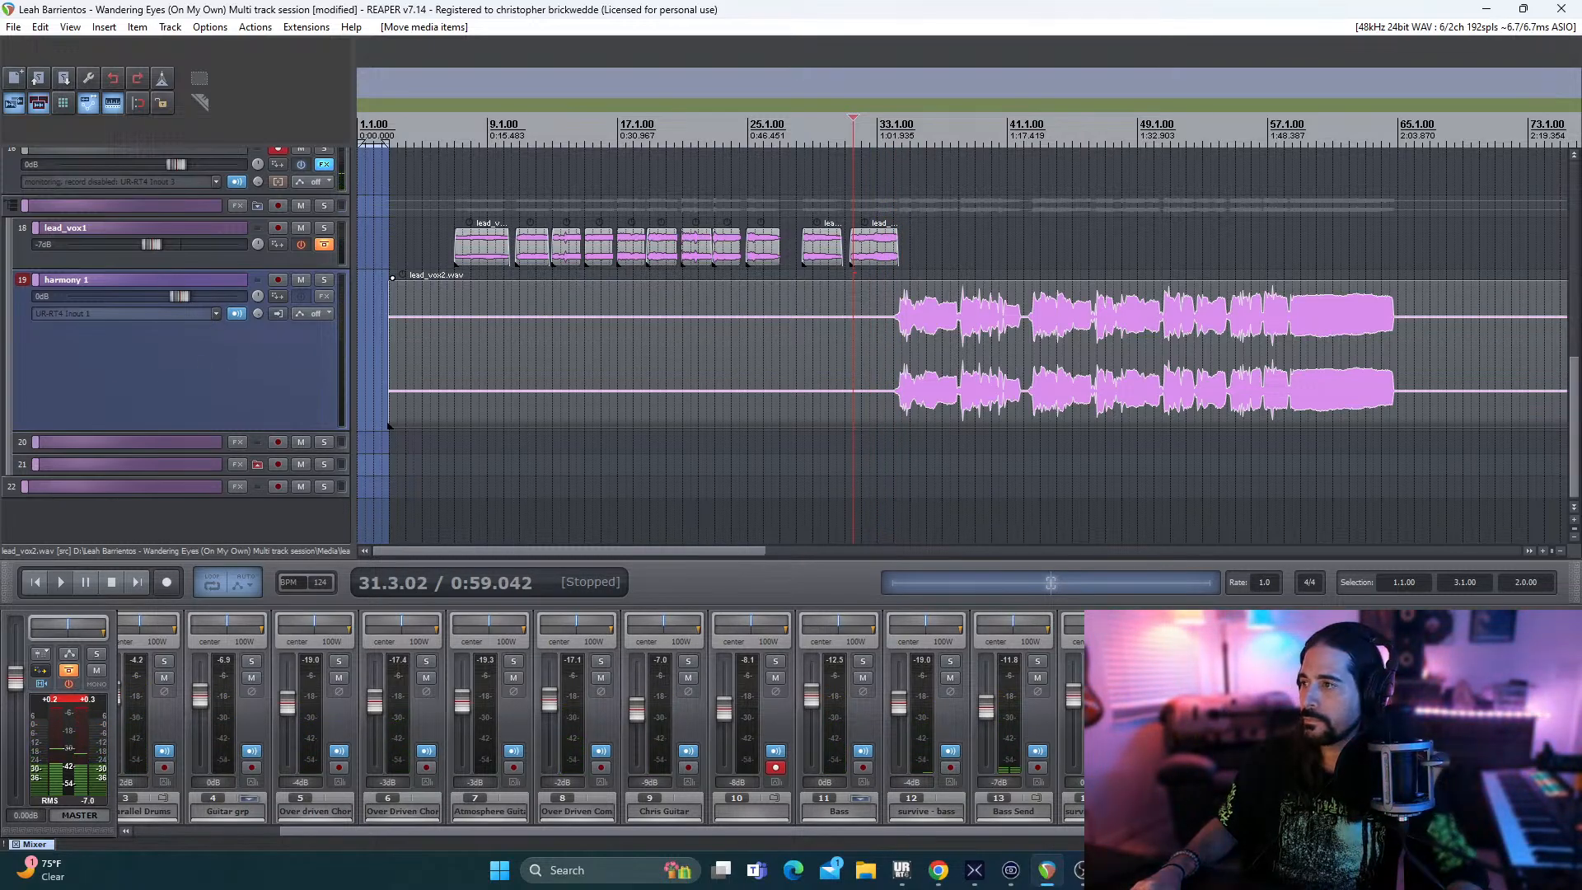
# - Solo the harmony 1 track and audition the lead_vox2 clip from about bar 33
pyautogui.hotkey('alt', 'Tab')
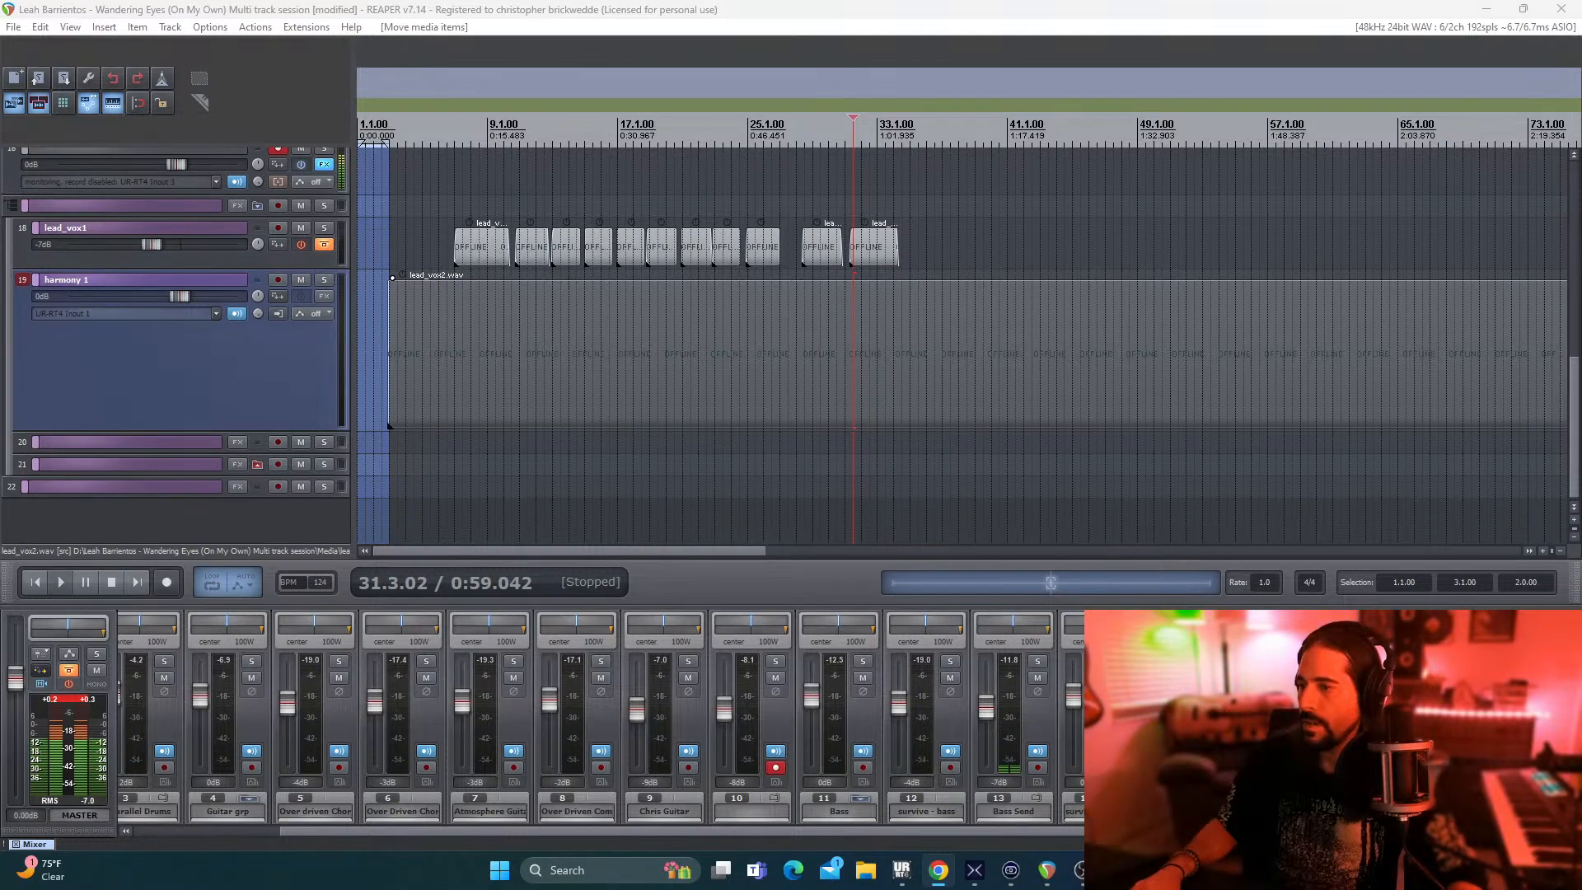
pyautogui.click(825, 371)
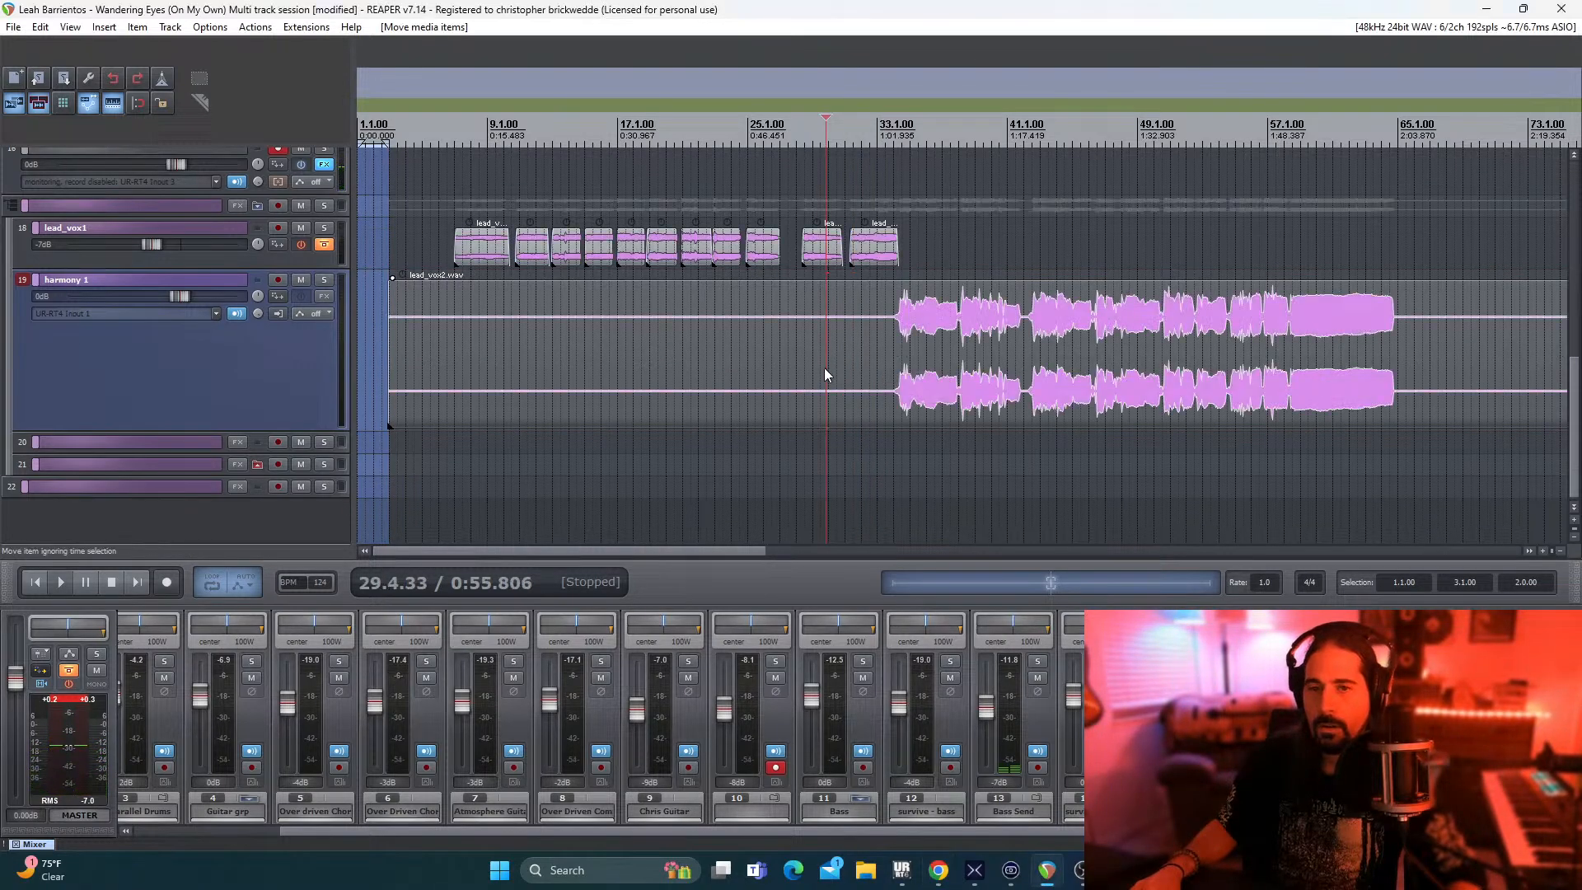
pyautogui.click(323, 279)
pyautogui.click(880, 349)
pyautogui.press('space')
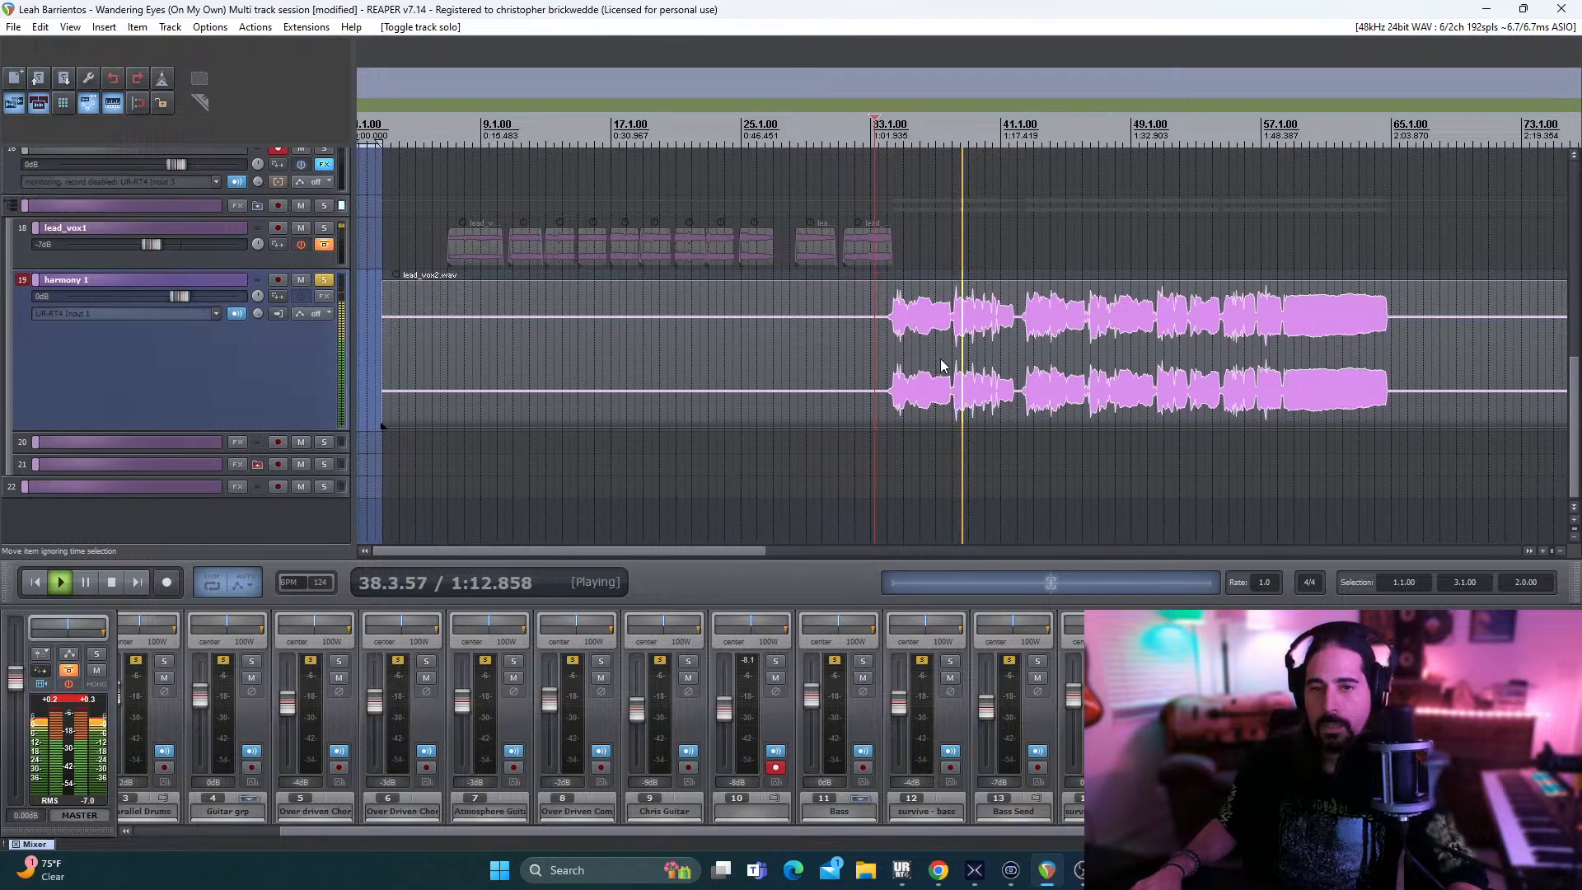
pyautogui.scroll(5, 939, 355)
pyautogui.press('space')
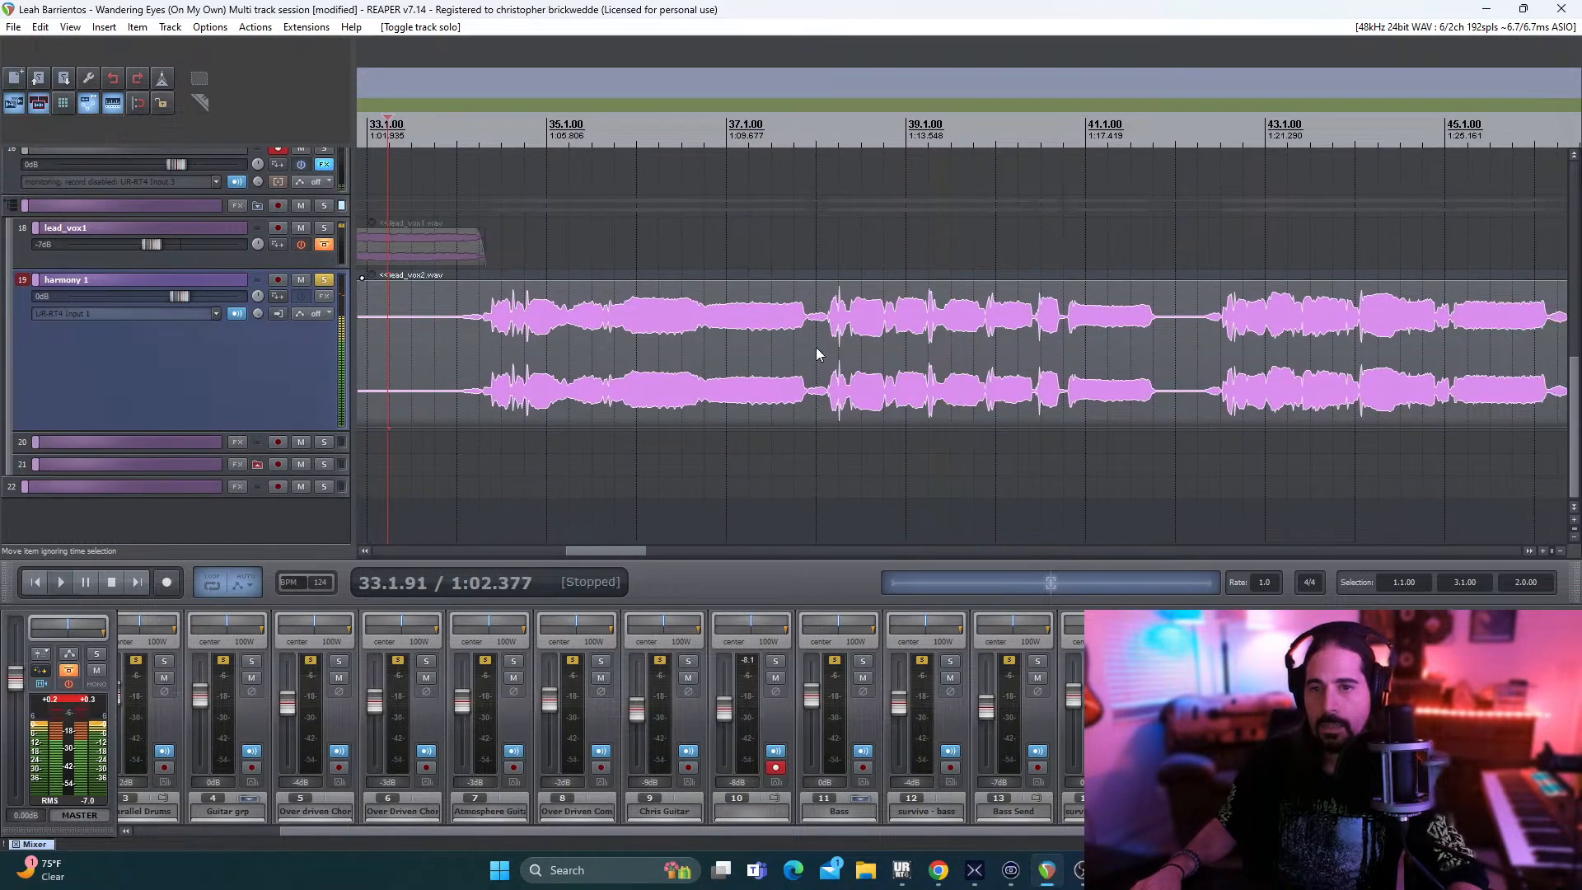
# - Place the edit cursor at 37.4.60, where the clip's first phrase fades out, and solo track 16 as well
pyautogui.click(807, 346)
pyautogui.press('space')
pyautogui.press('space')
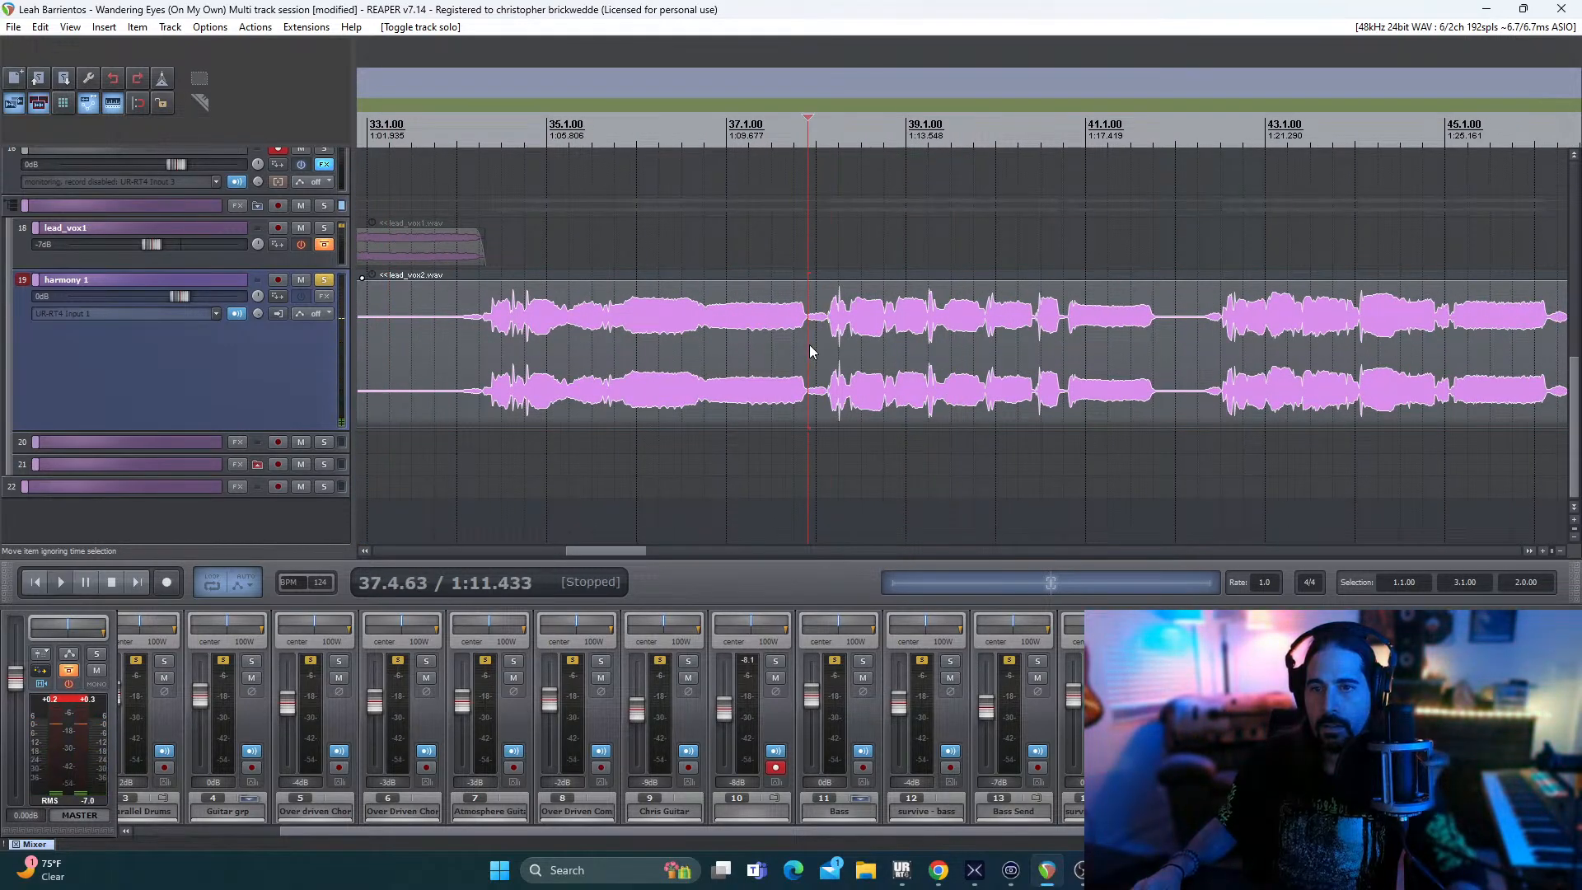
pyautogui.scroll(5, 813, 346)
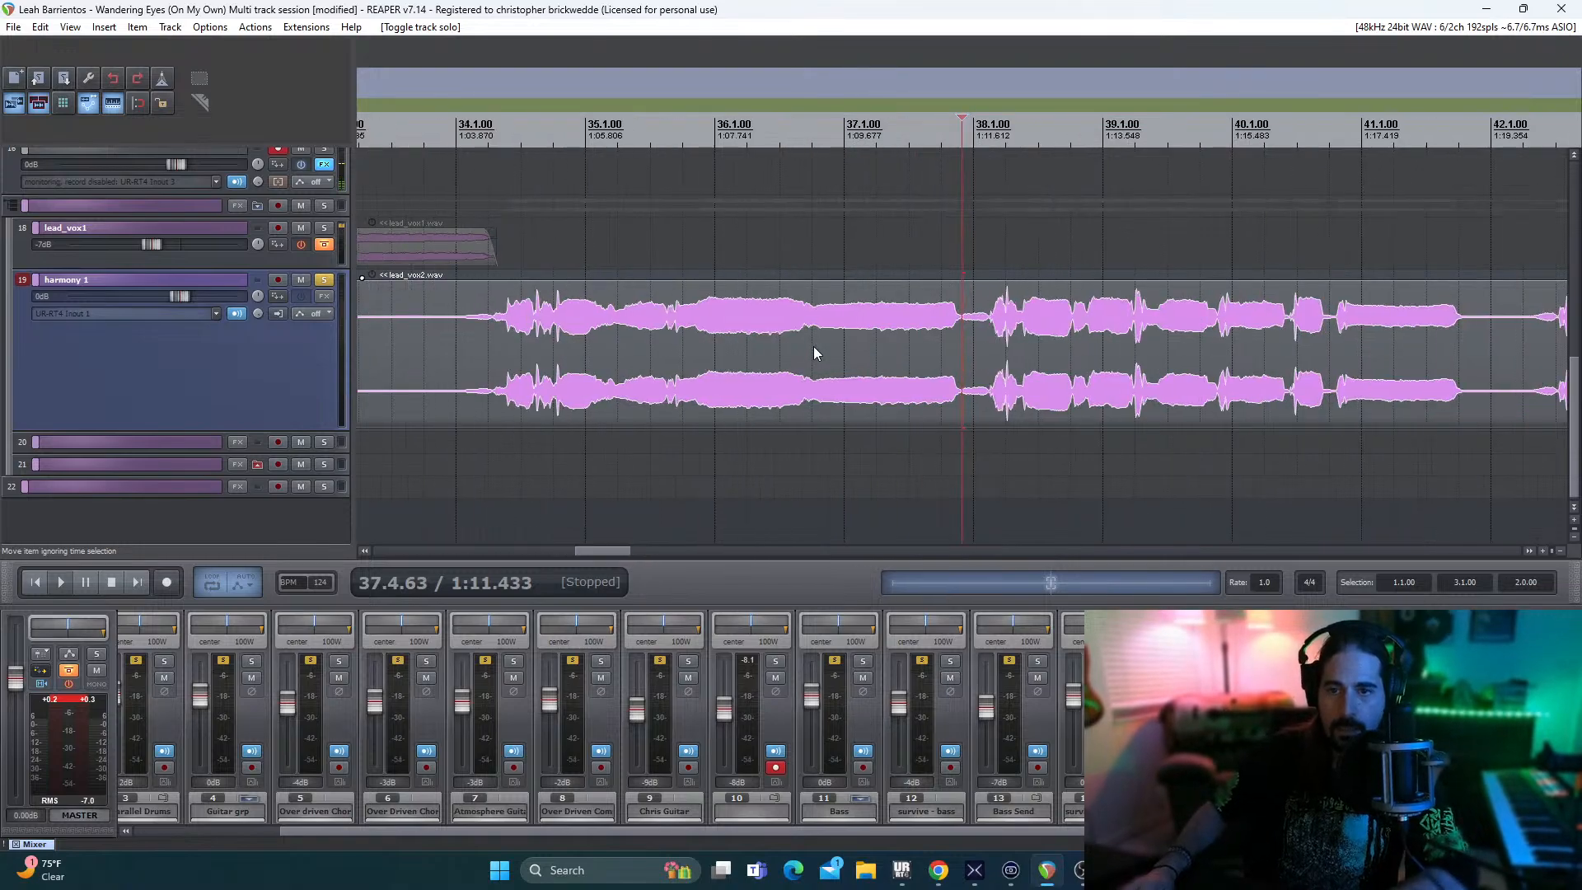
pyautogui.scroll(3, 813, 346)
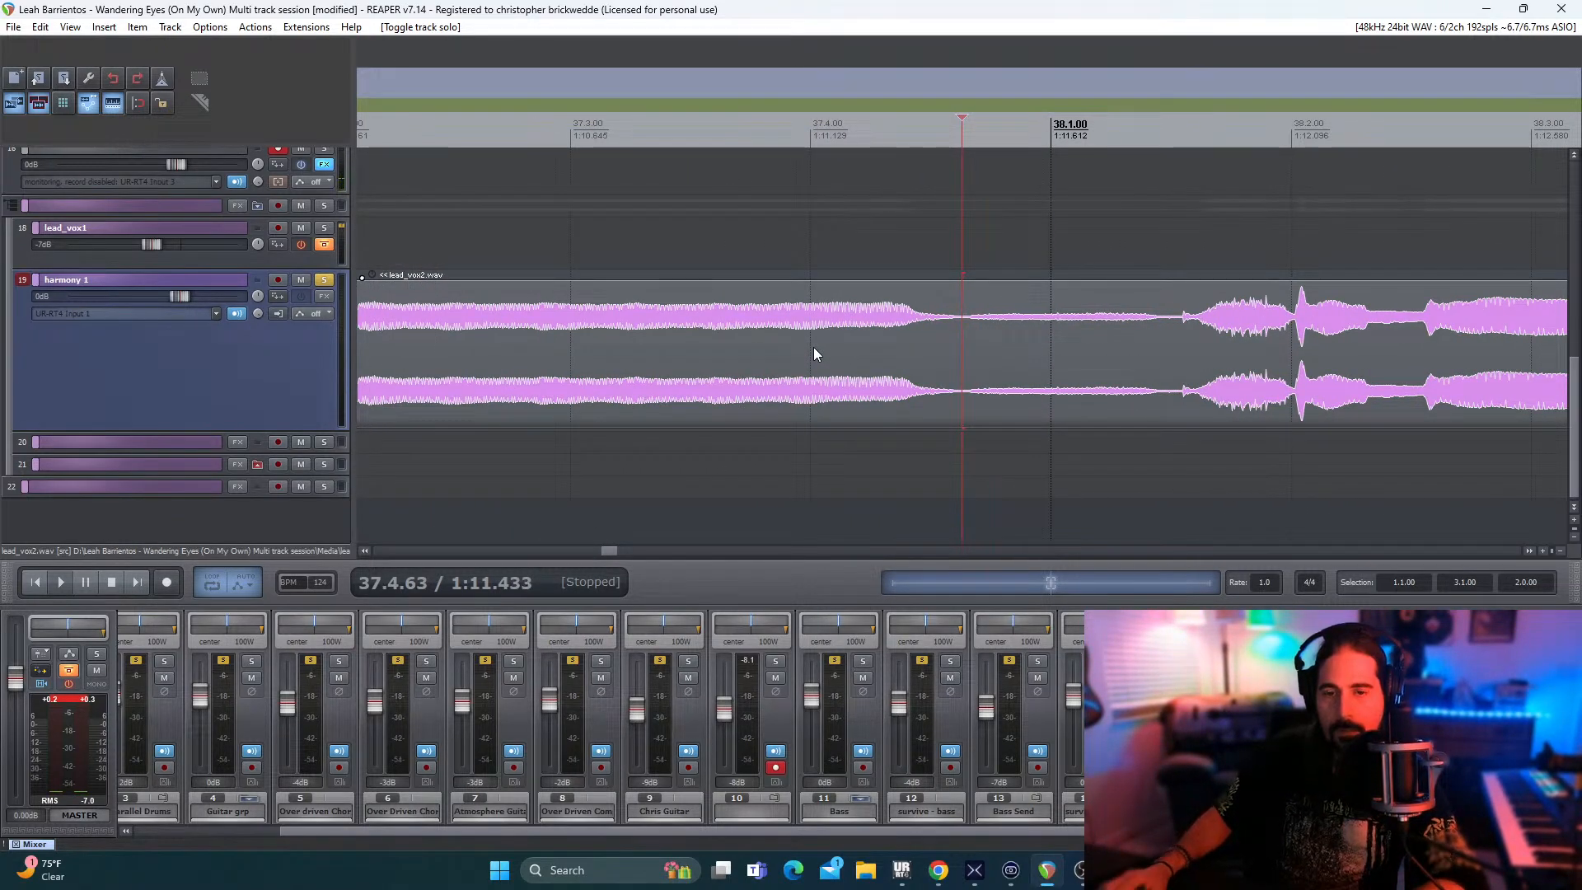
pyautogui.press('Left')
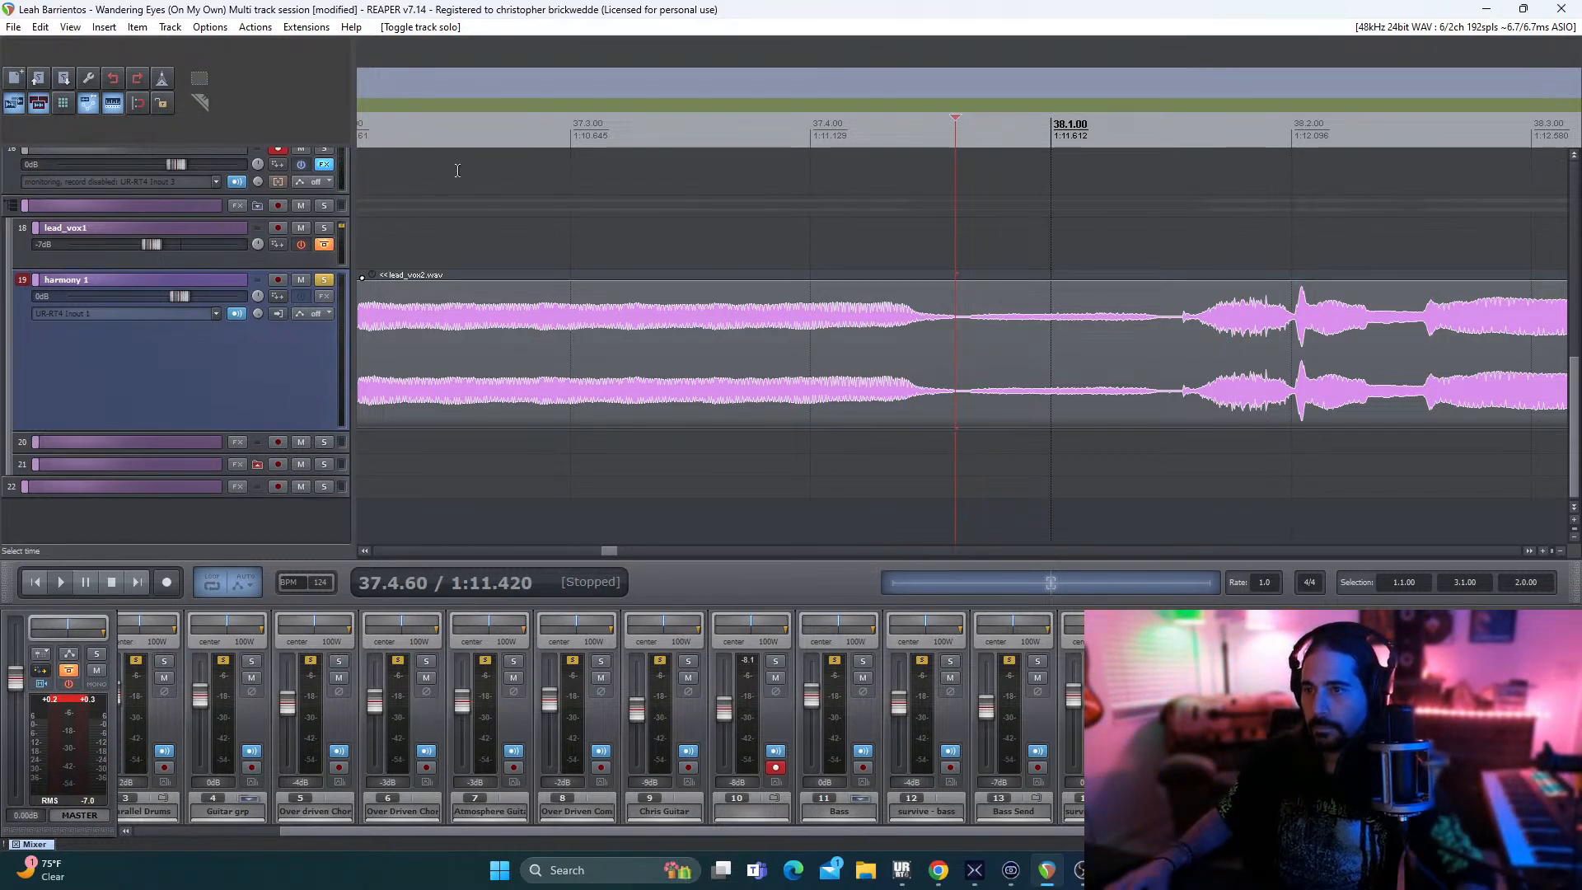
pyautogui.scroll(3, 1163, 350)
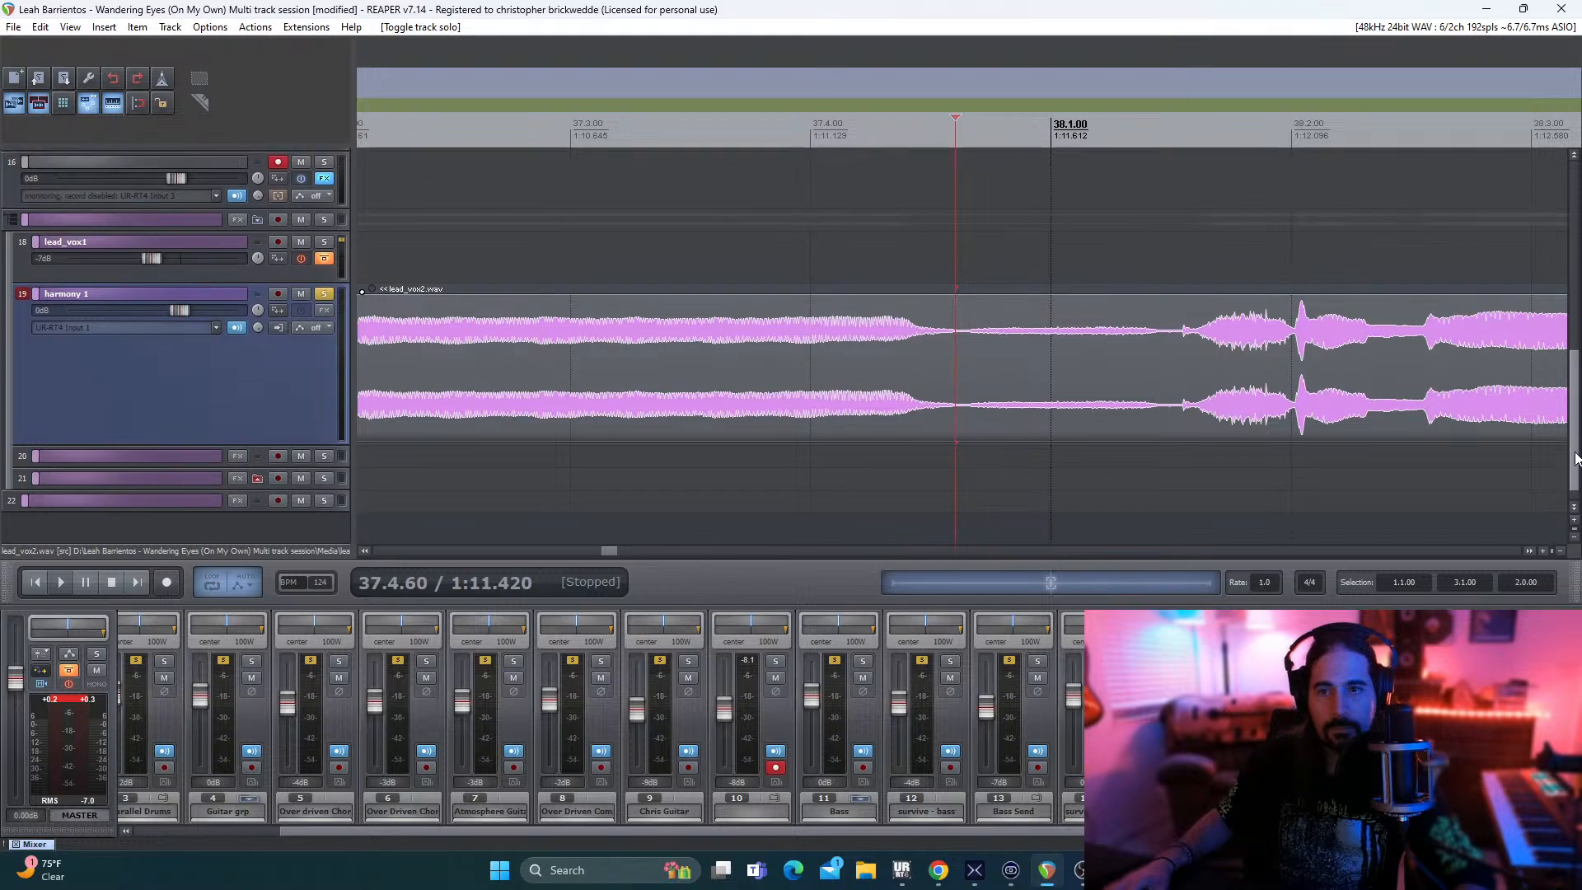
pyautogui.click(322, 292)
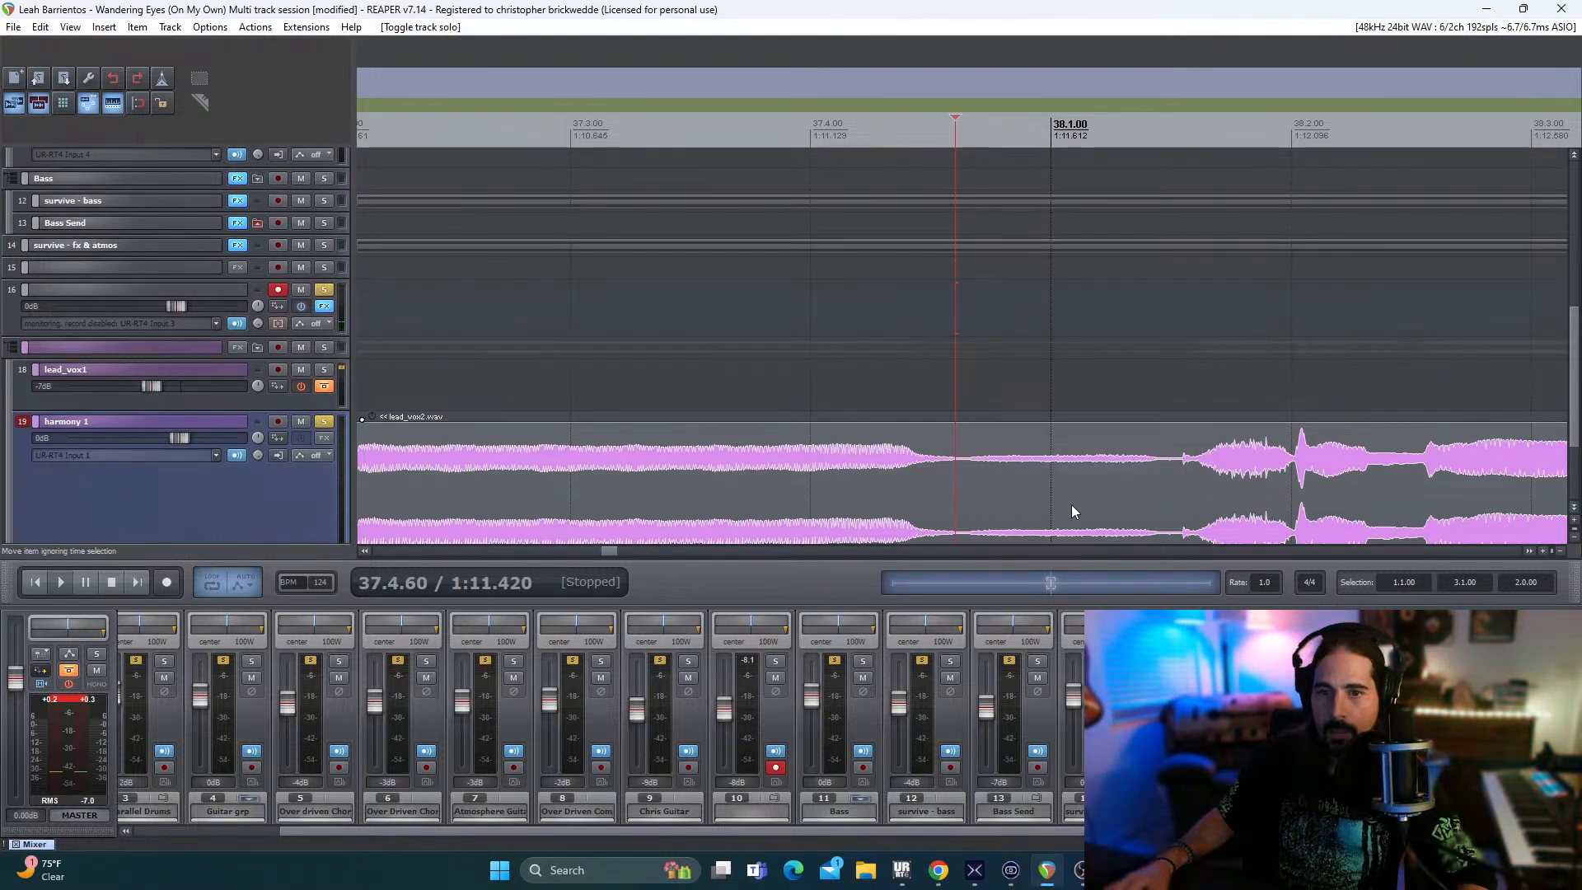
# - Split the lead_vox2 clip at 37.4.60 and 38.1.54 and delete the quiet segment between the cuts
pyautogui.press('s')
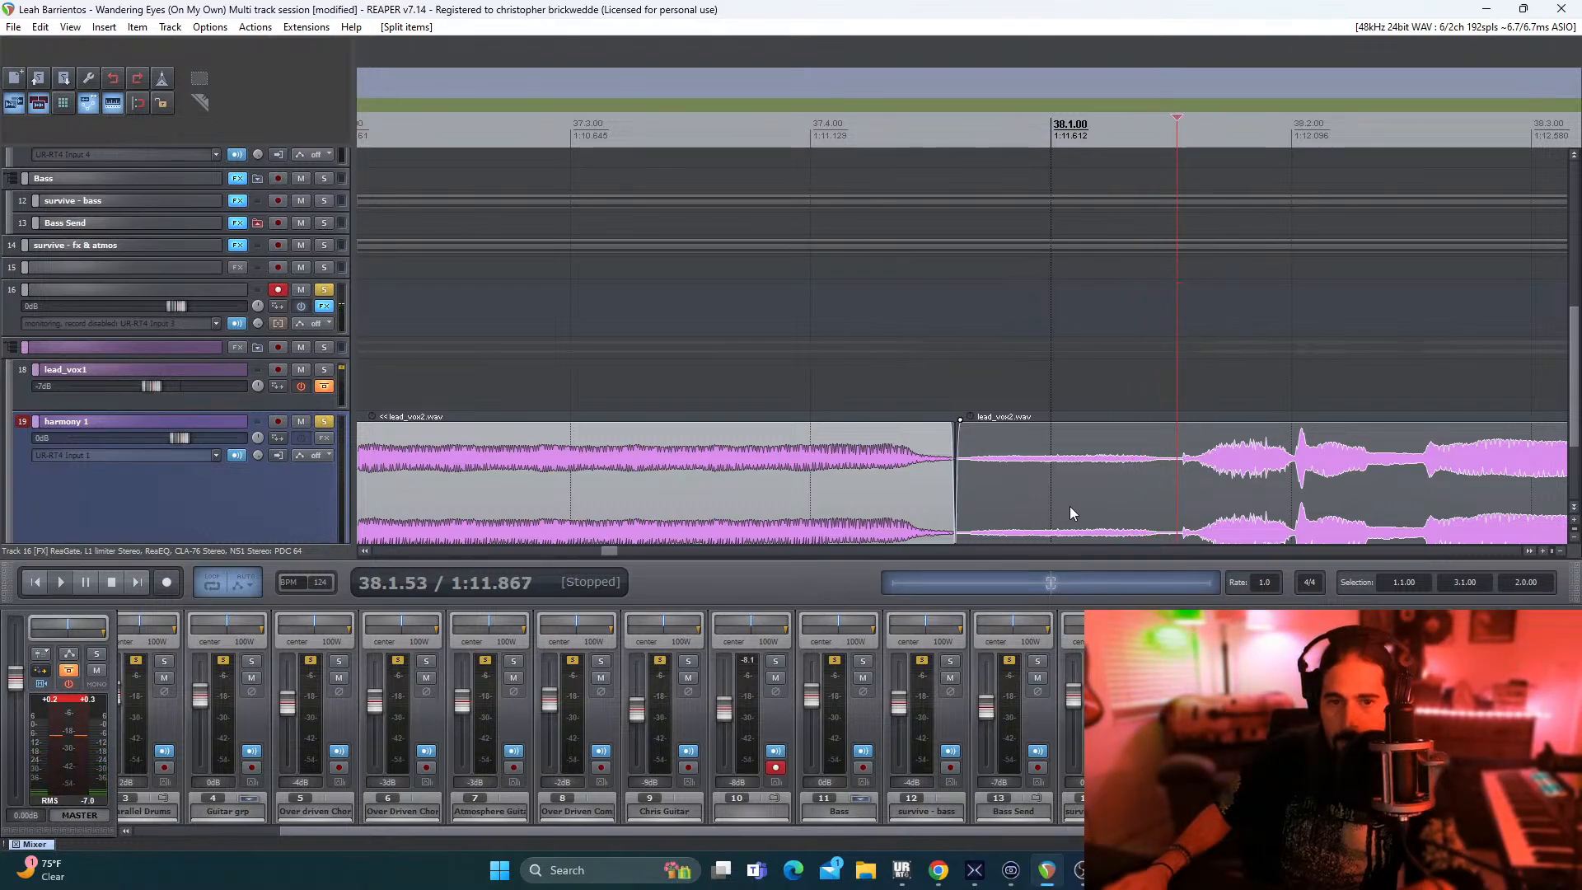
pyautogui.press('s')
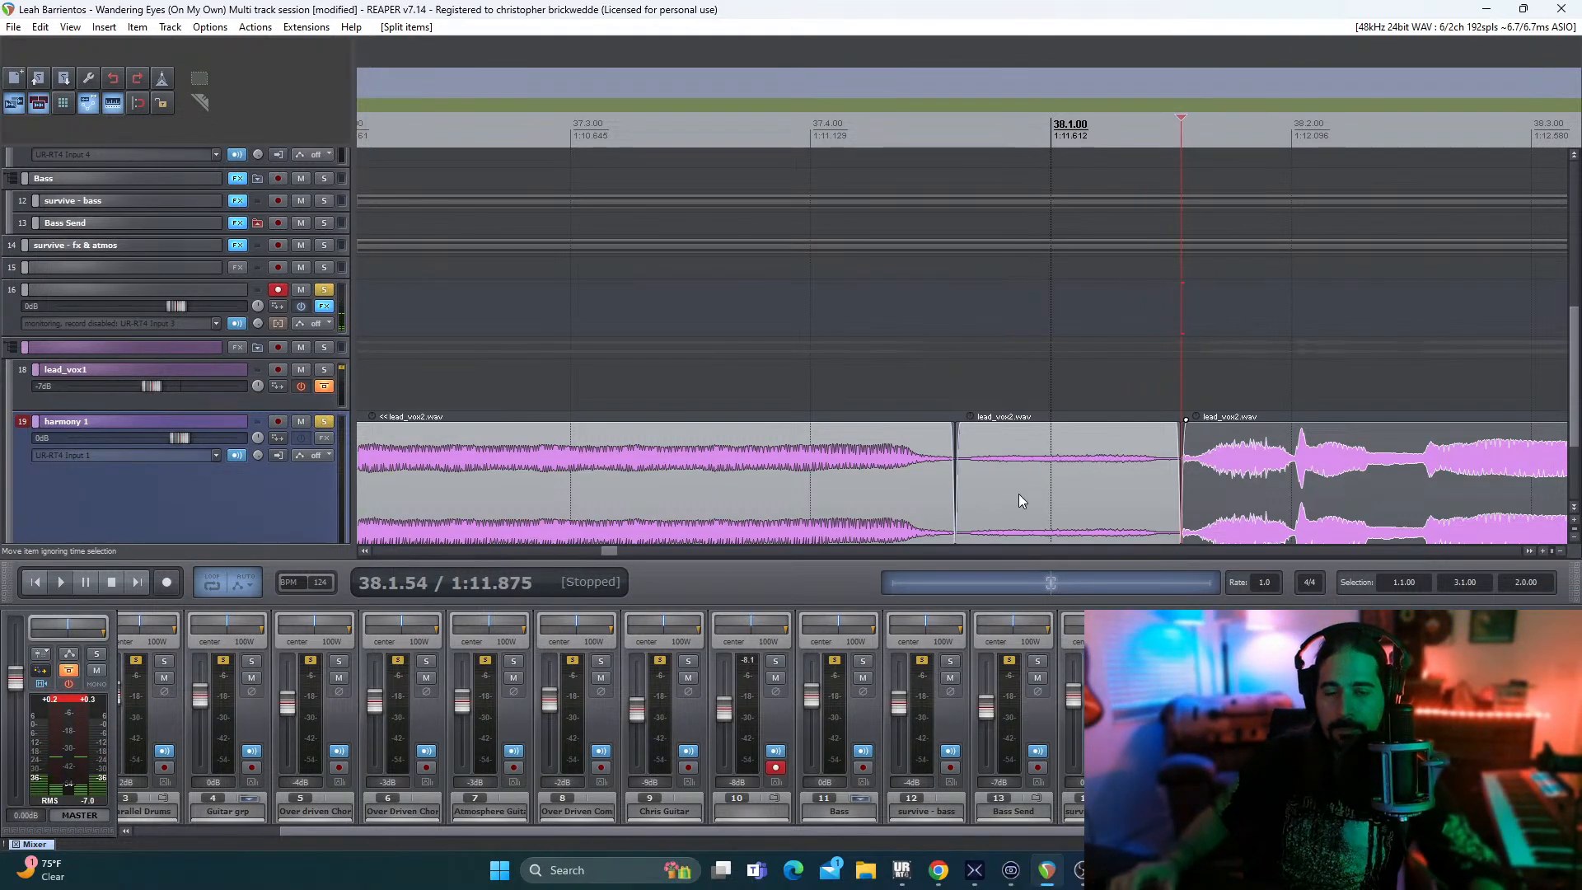
pyautogui.click(1089, 471)
pyautogui.press('Delete')
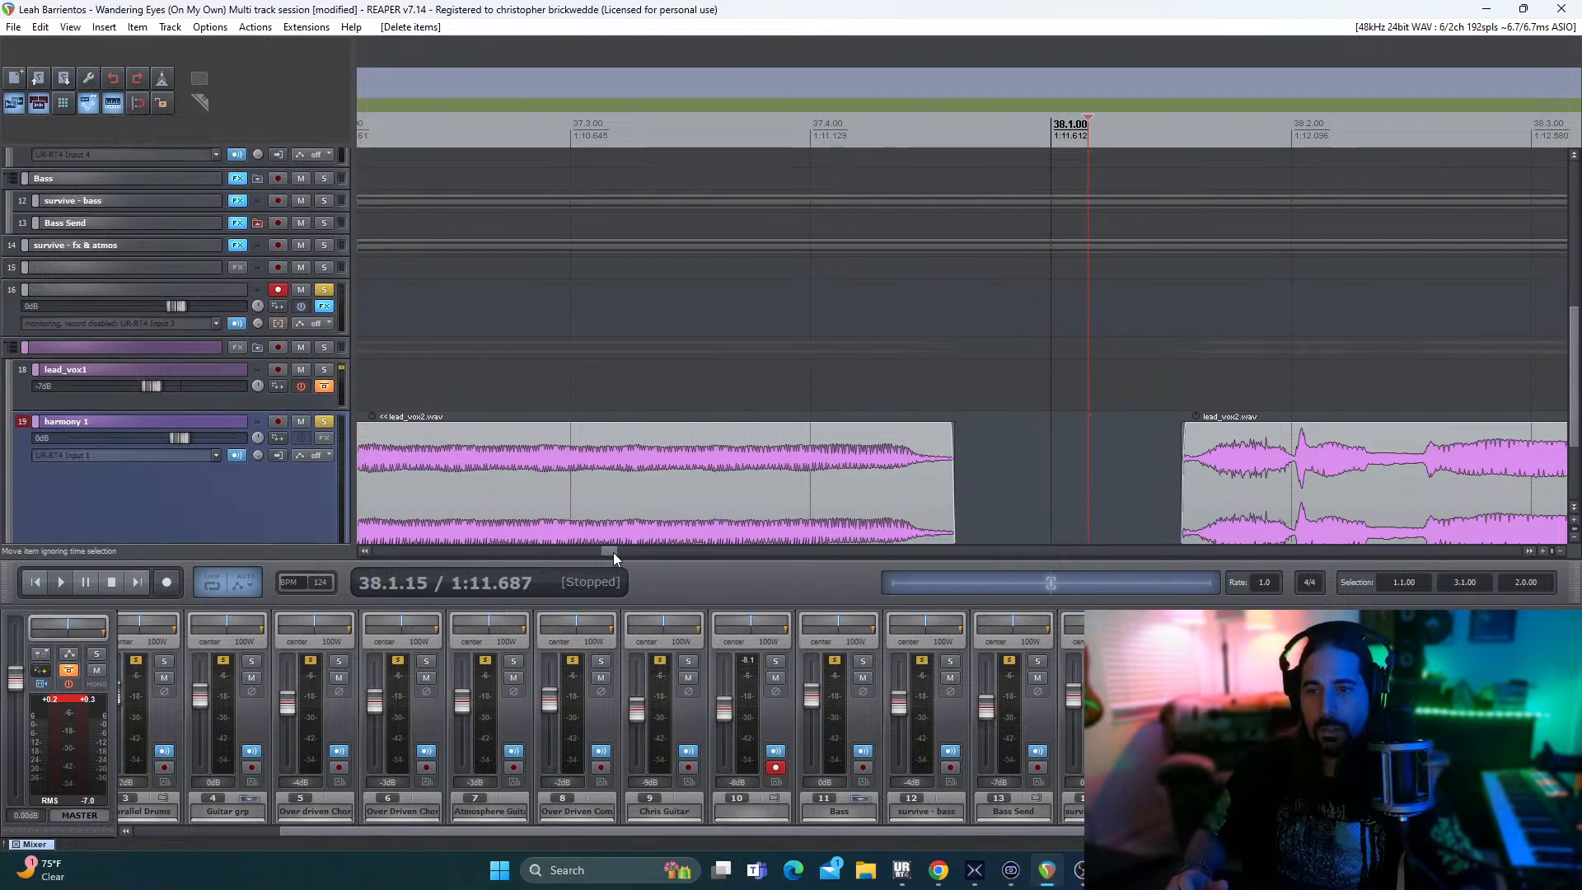
# - Split the lead_vox2 clip at about 34.1.32, ahead of the first phrase
pyautogui.scroll(-2, 613, 552)
pyautogui.moveTo(608, 552); pyautogui.dragTo(645, 549)
pyautogui.click(689, 482)
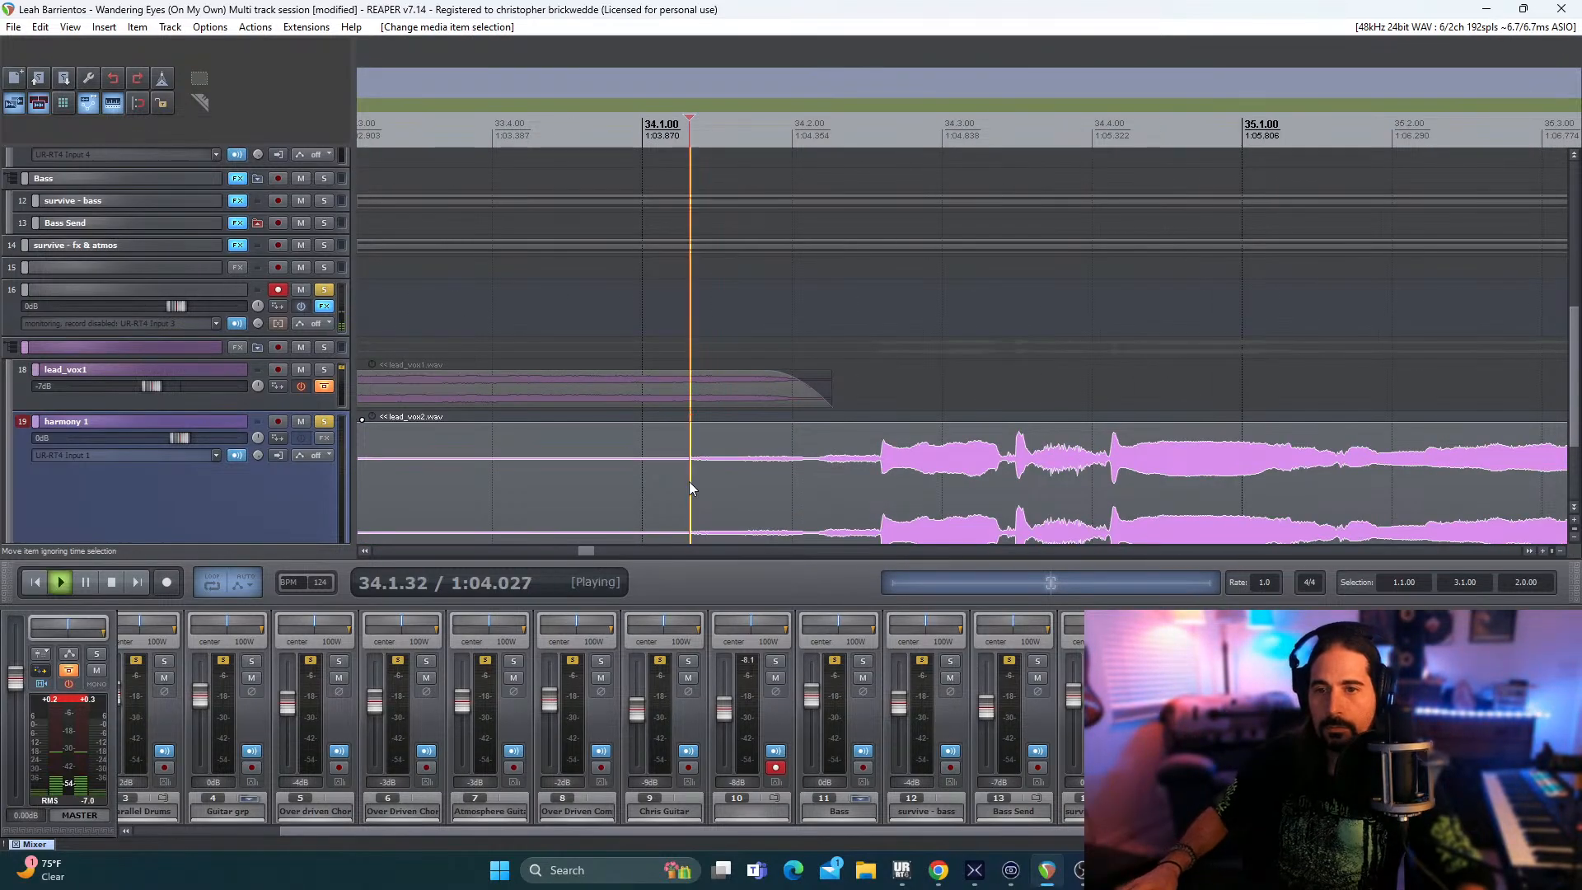
pyautogui.press('s')
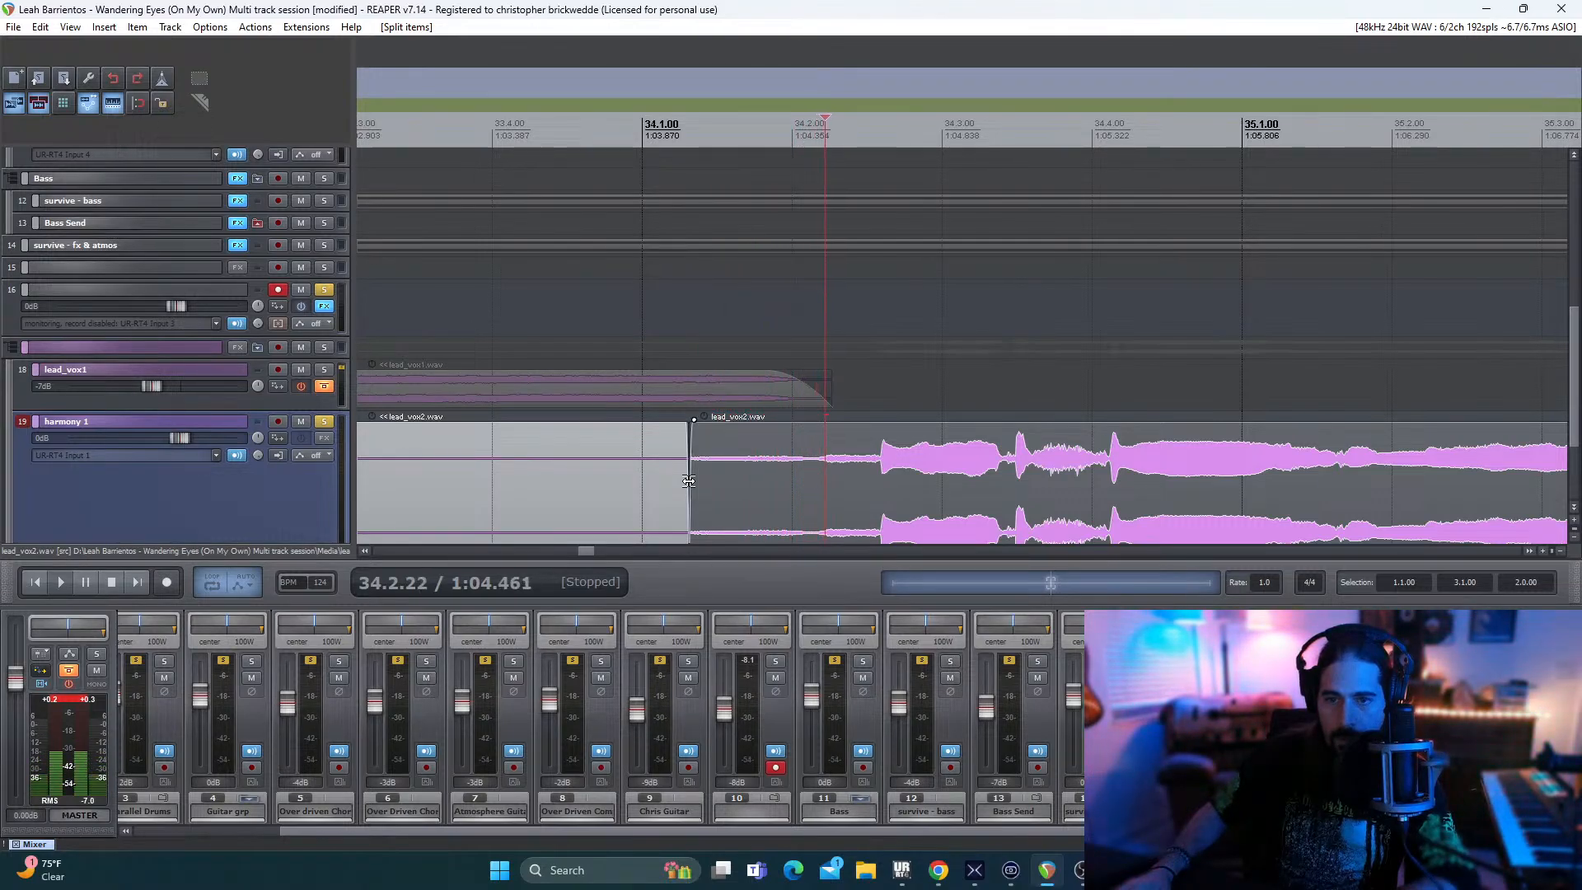
# - Audition the lead-in to the first phrase and split the clip again at 34.2.18
pyautogui.press('Left')
pyautogui.press('Left')
pyautogui.press('Left')
pyautogui.press('space')
pyautogui.press('space')
pyautogui.press('space')
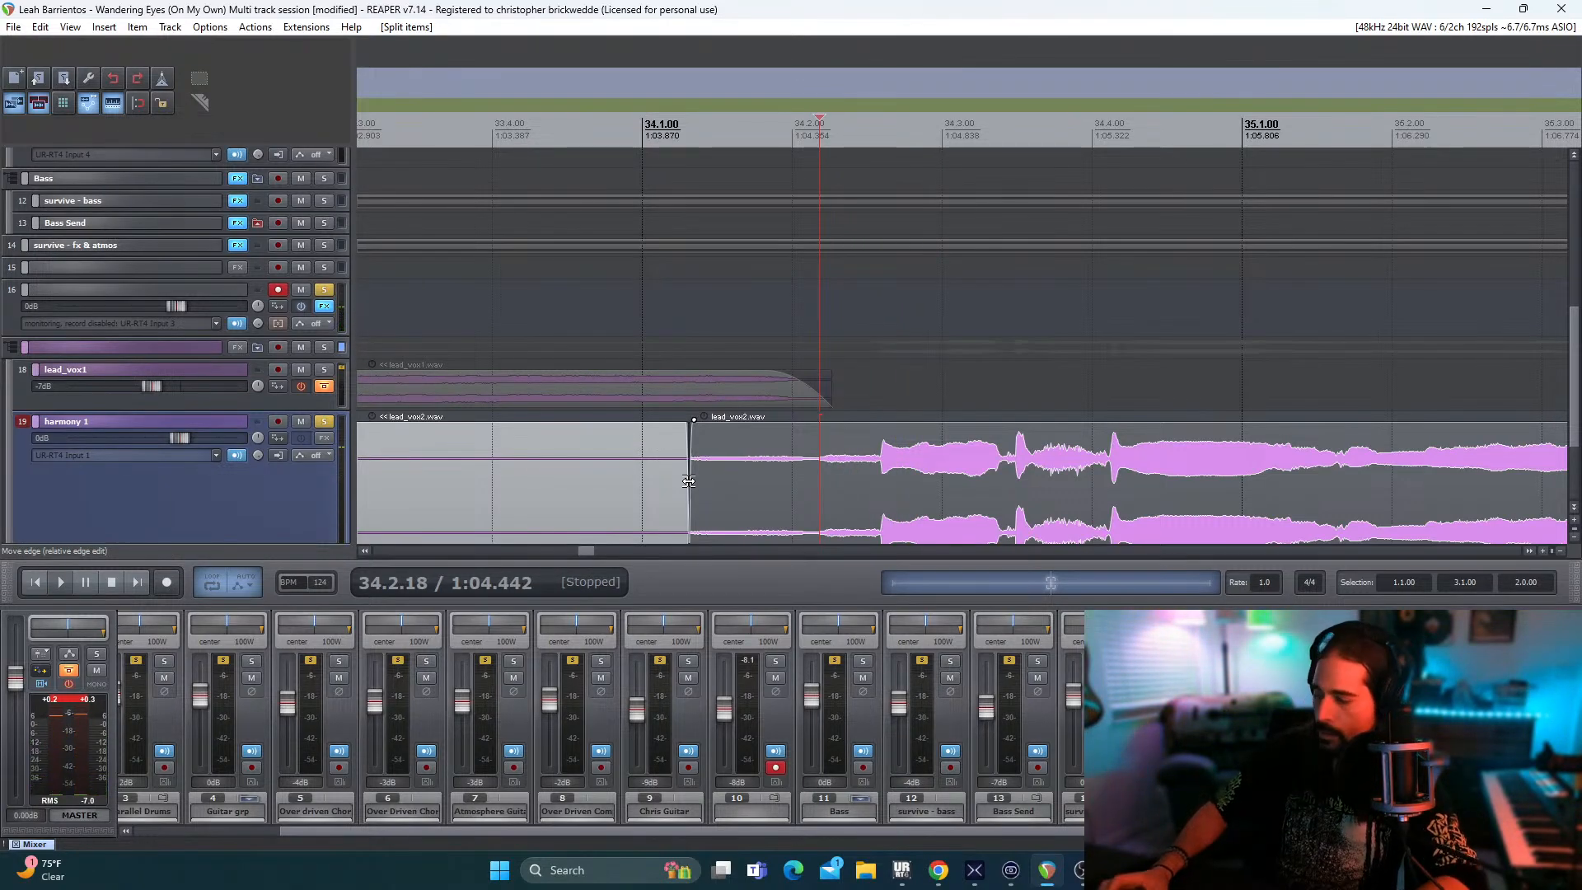
pyautogui.press('s')
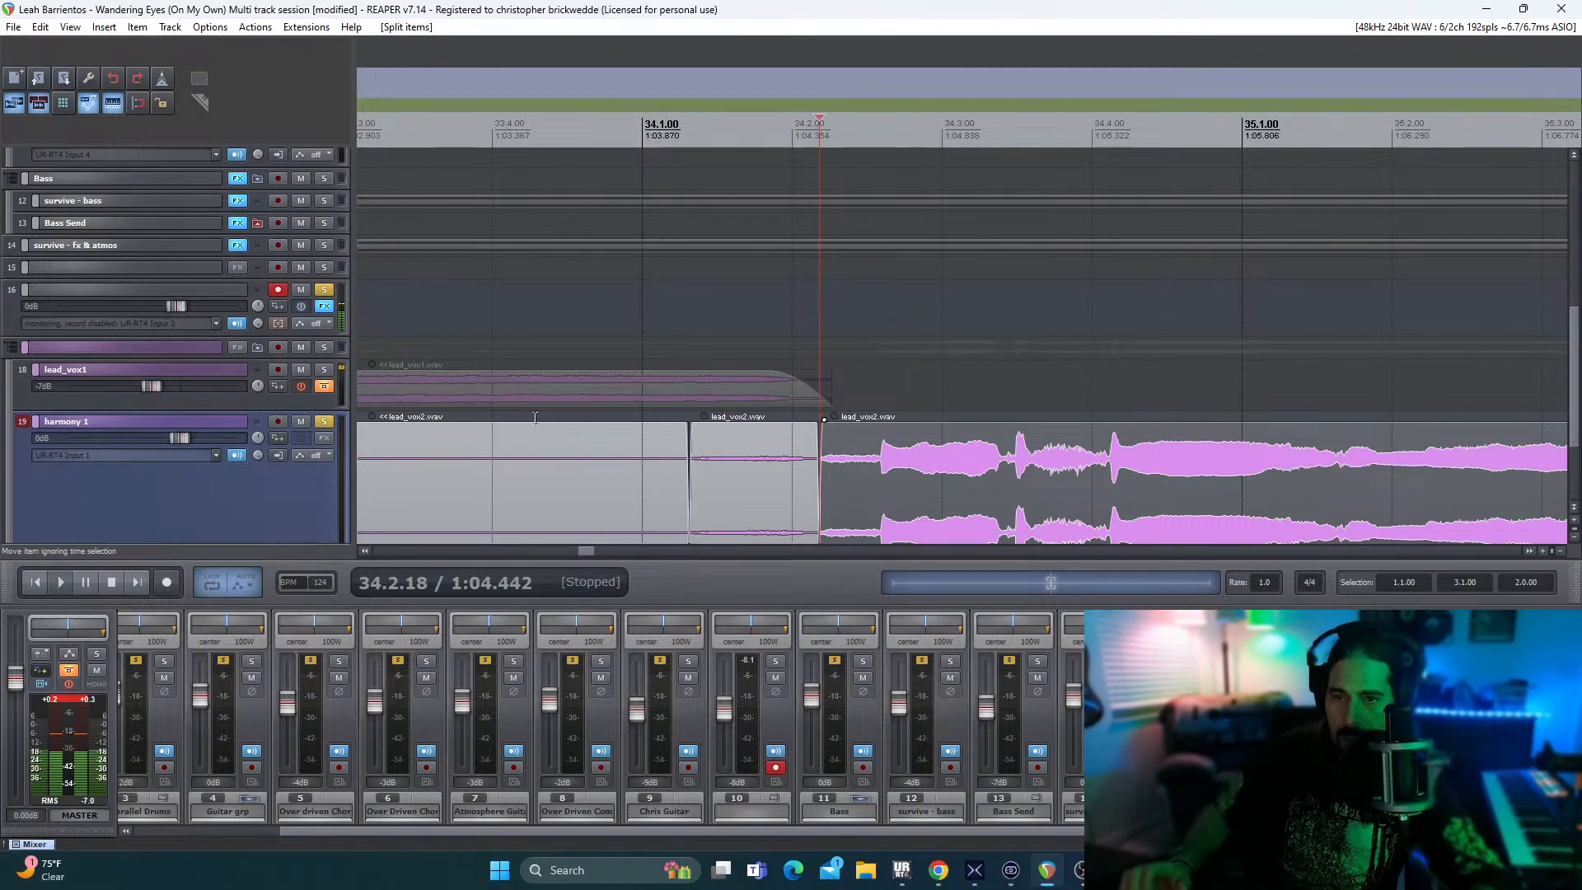
# - Delete the two lead_vox2 segments that lie before 34.2.18
pyautogui.click(733, 486)
pyautogui.press('Delete')
pyautogui.click(644, 463)
pyautogui.press('Delete')
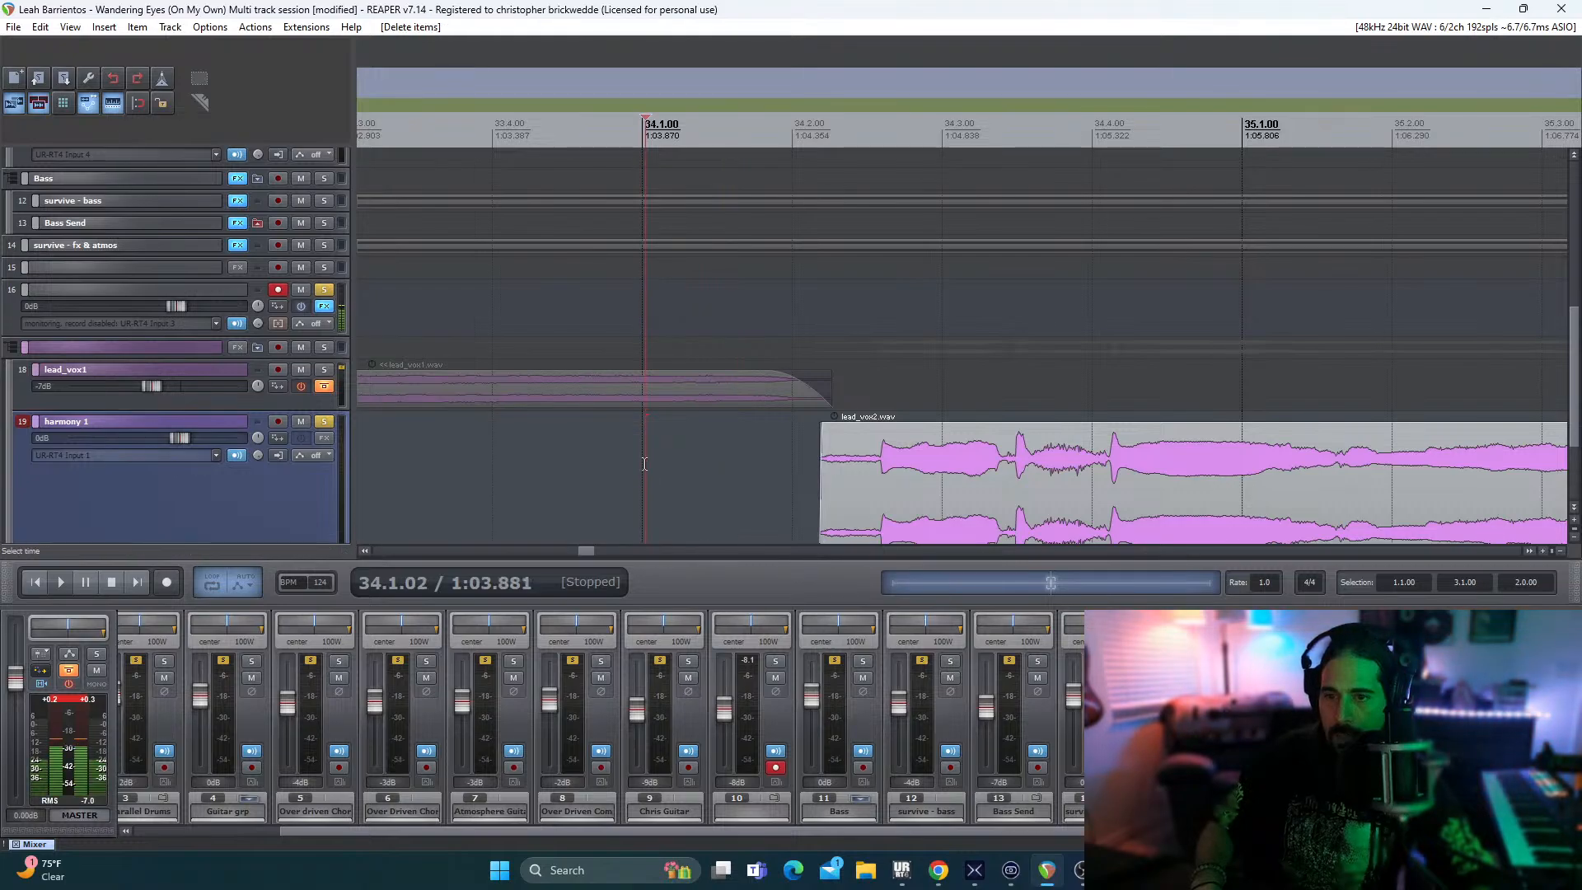
# - Increase the harmony 1 track's height and audition the trimmed first phrase from 34.2.18
pyautogui.scroll(-3, 897, 506)
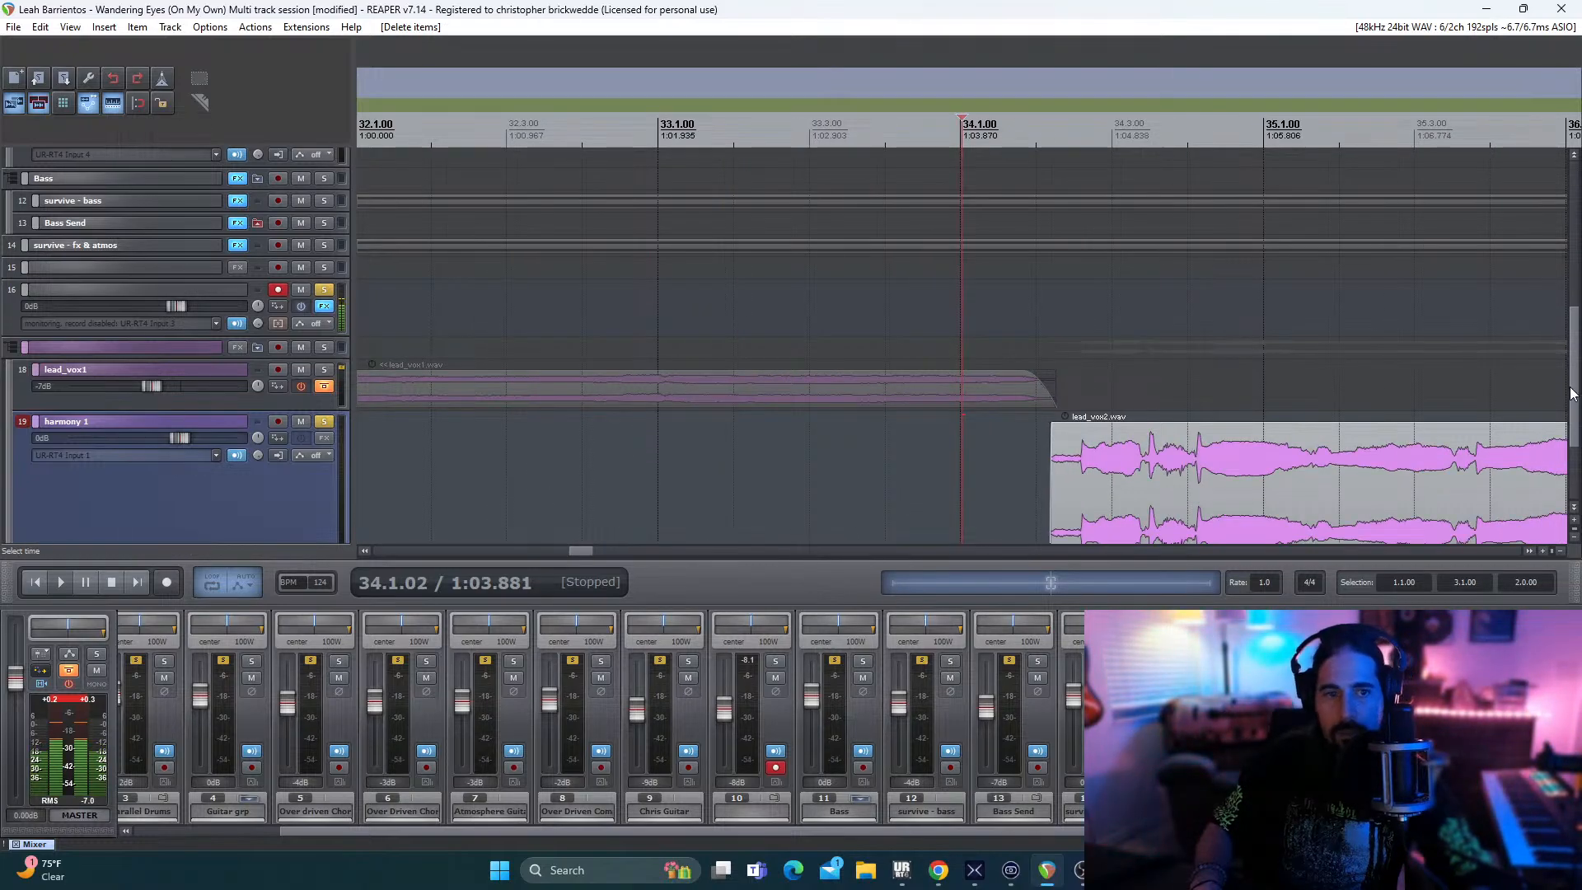
pyautogui.moveTo(1571, 393); pyautogui.dragTo(1572, 445)
pyautogui.moveTo(291, 424); pyautogui.dragTo(291, 520)
pyautogui.moveTo(574, 551); pyautogui.dragTo(583, 550)
pyautogui.click(607, 402)
pyautogui.press('space')
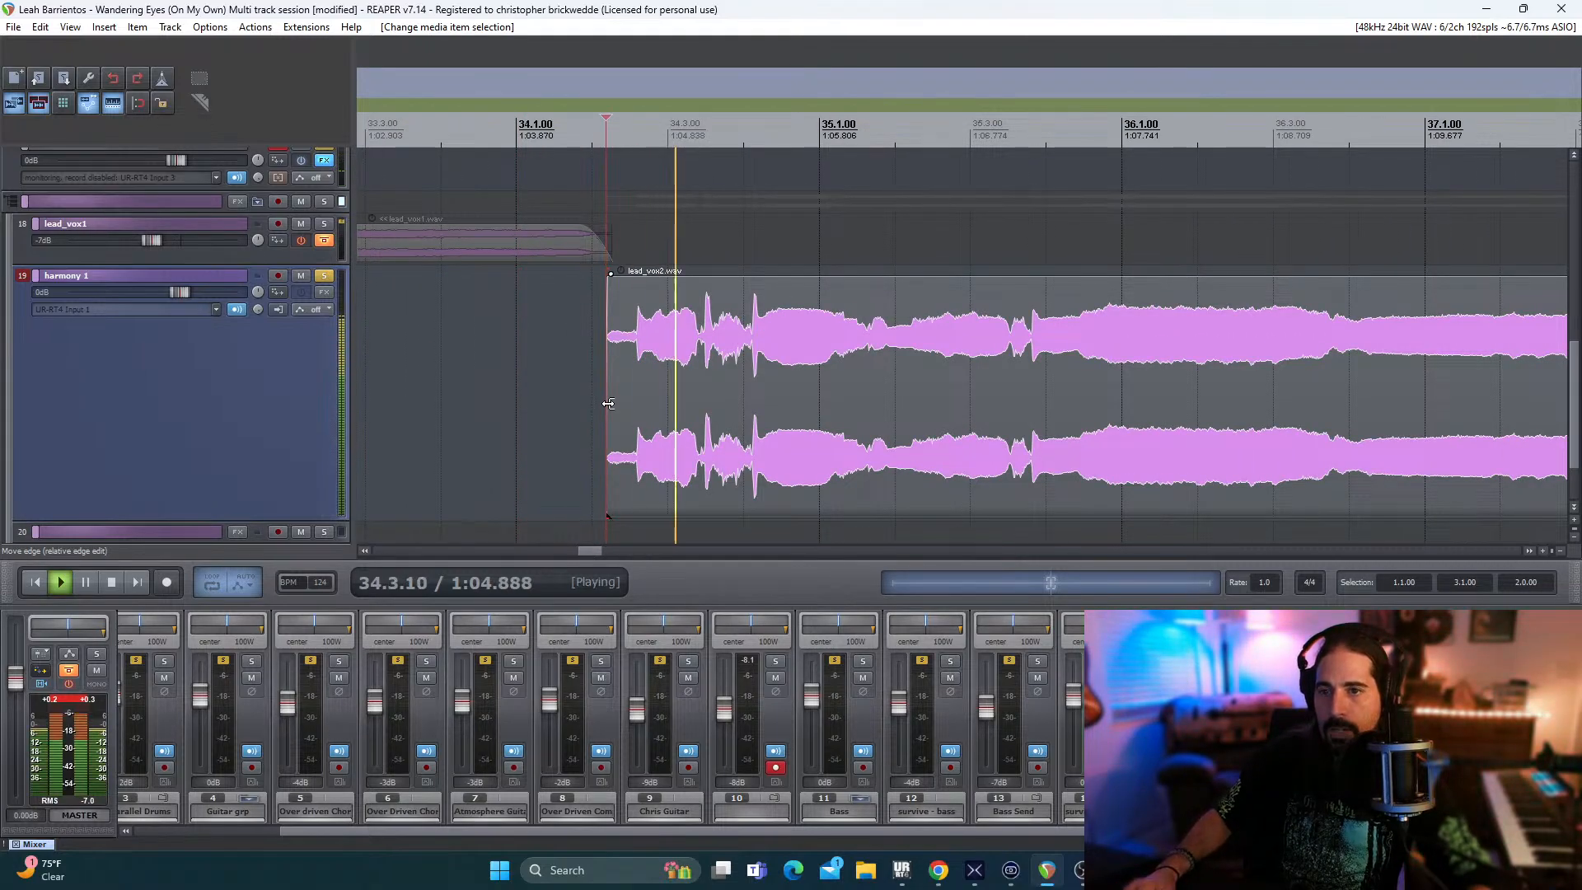
pyautogui.press('space')
pyautogui.press('space')
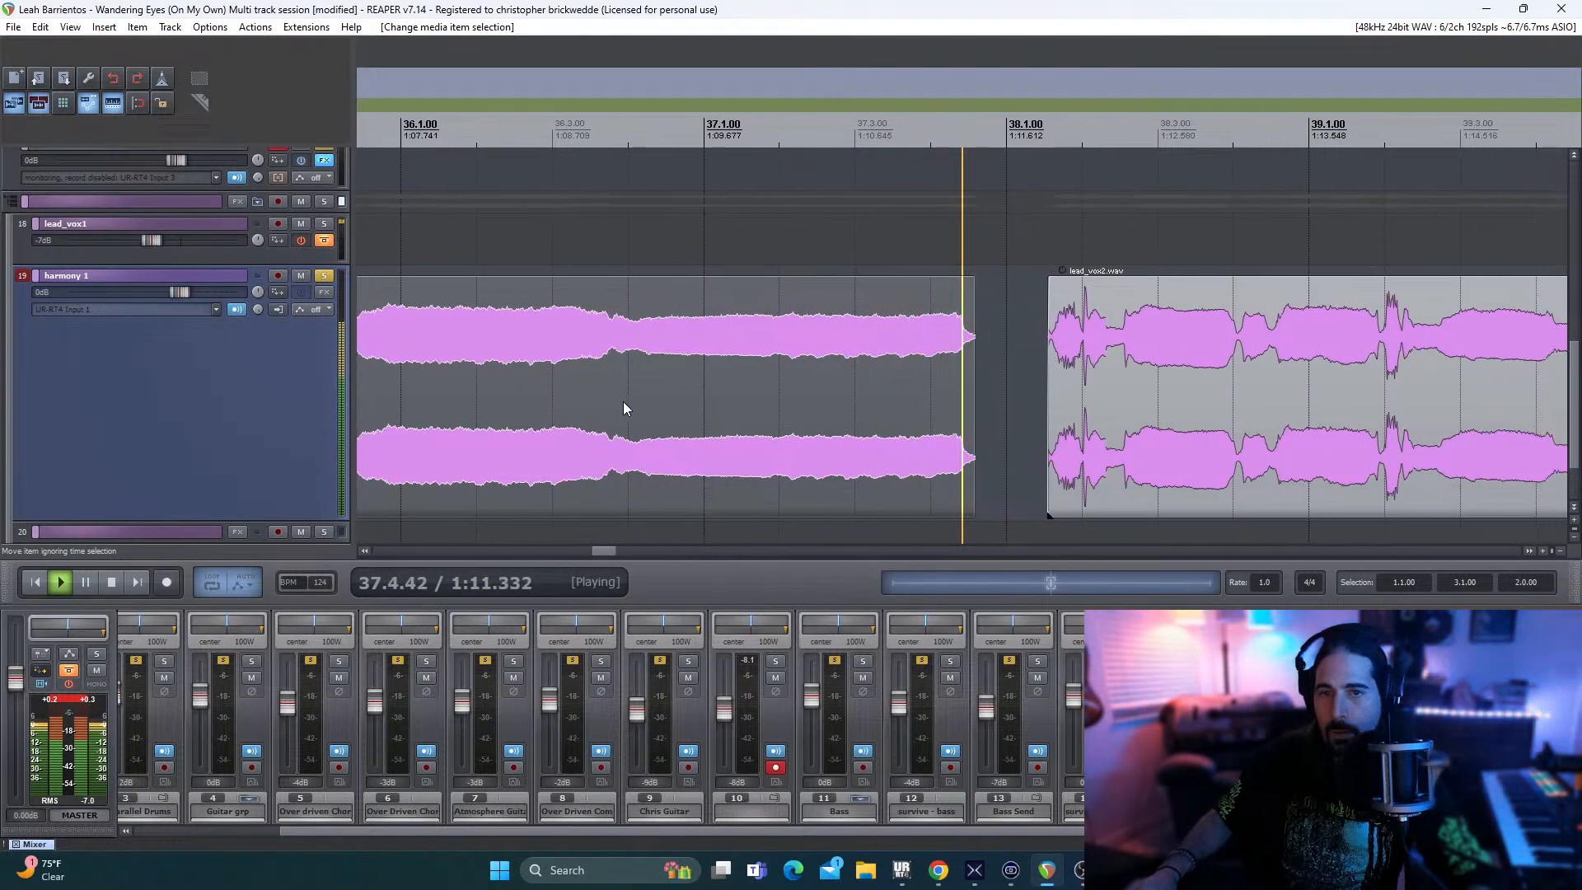
pyautogui.press('space')
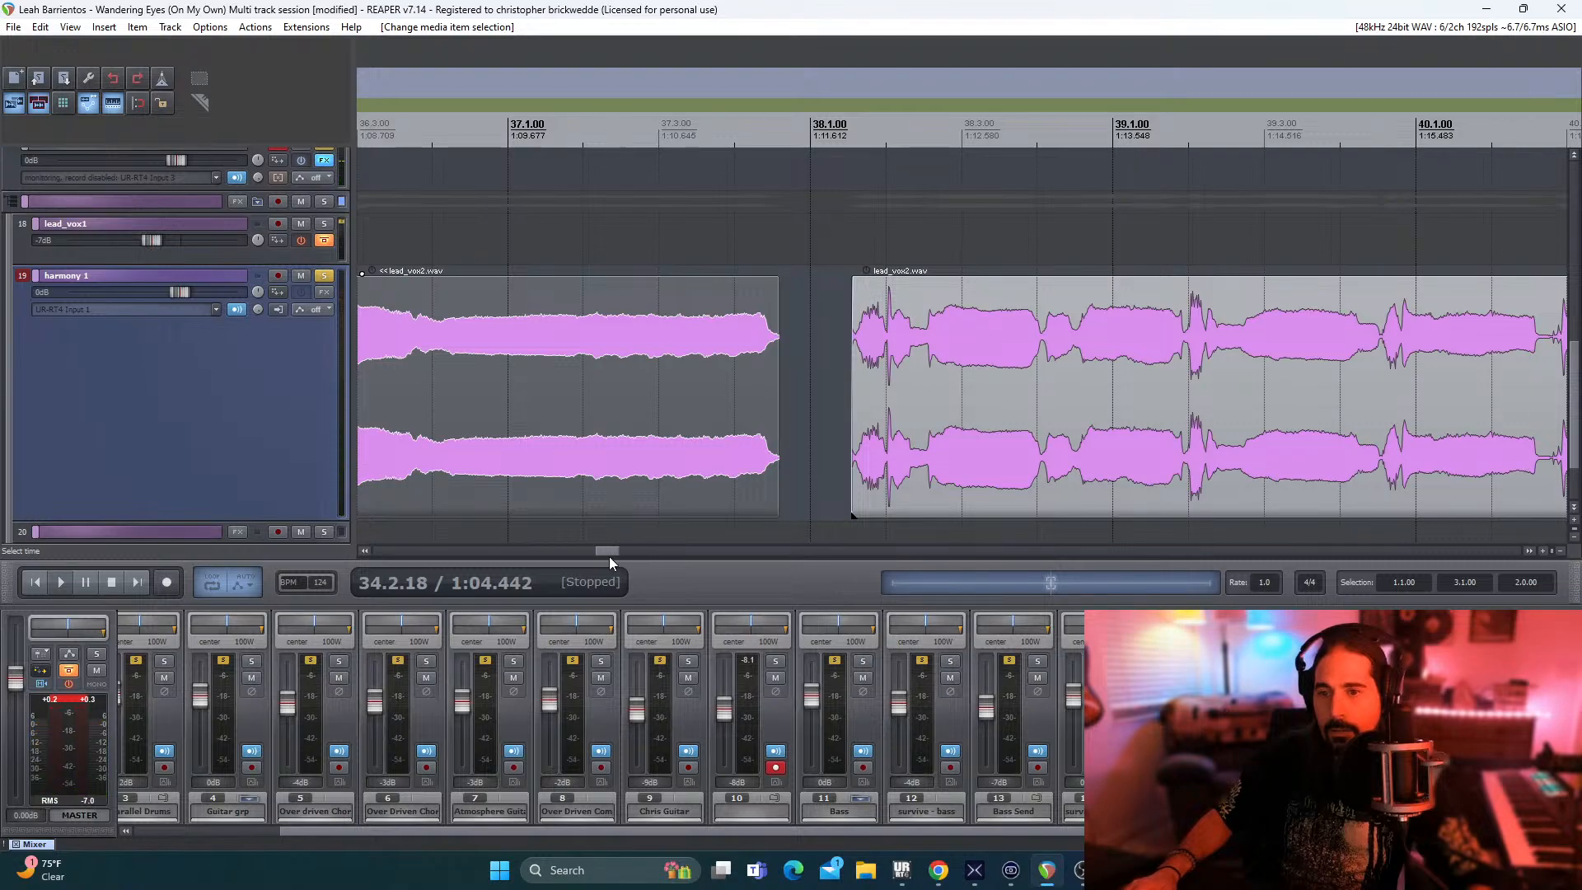
# - Solo lead_vox1 alongside harmony 1 and play both tracks from 33.3.96, ahead of the first lead_vox2 phrase
pyautogui.moveTo(610, 554); pyautogui.dragTo(589, 551)
pyautogui.click(324, 223)
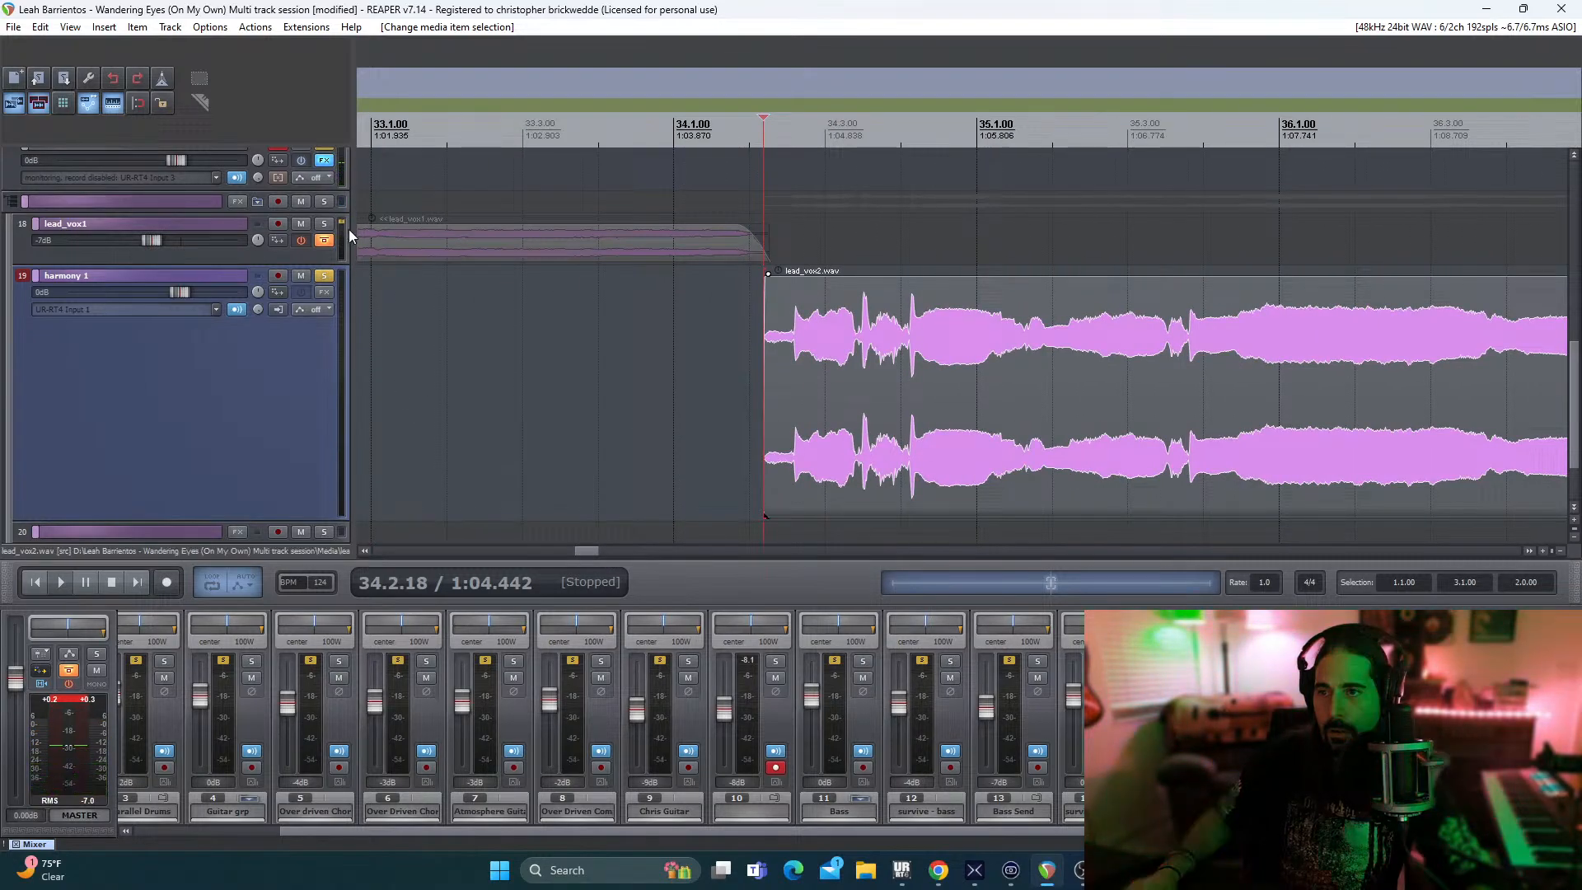
pyautogui.click(594, 341)
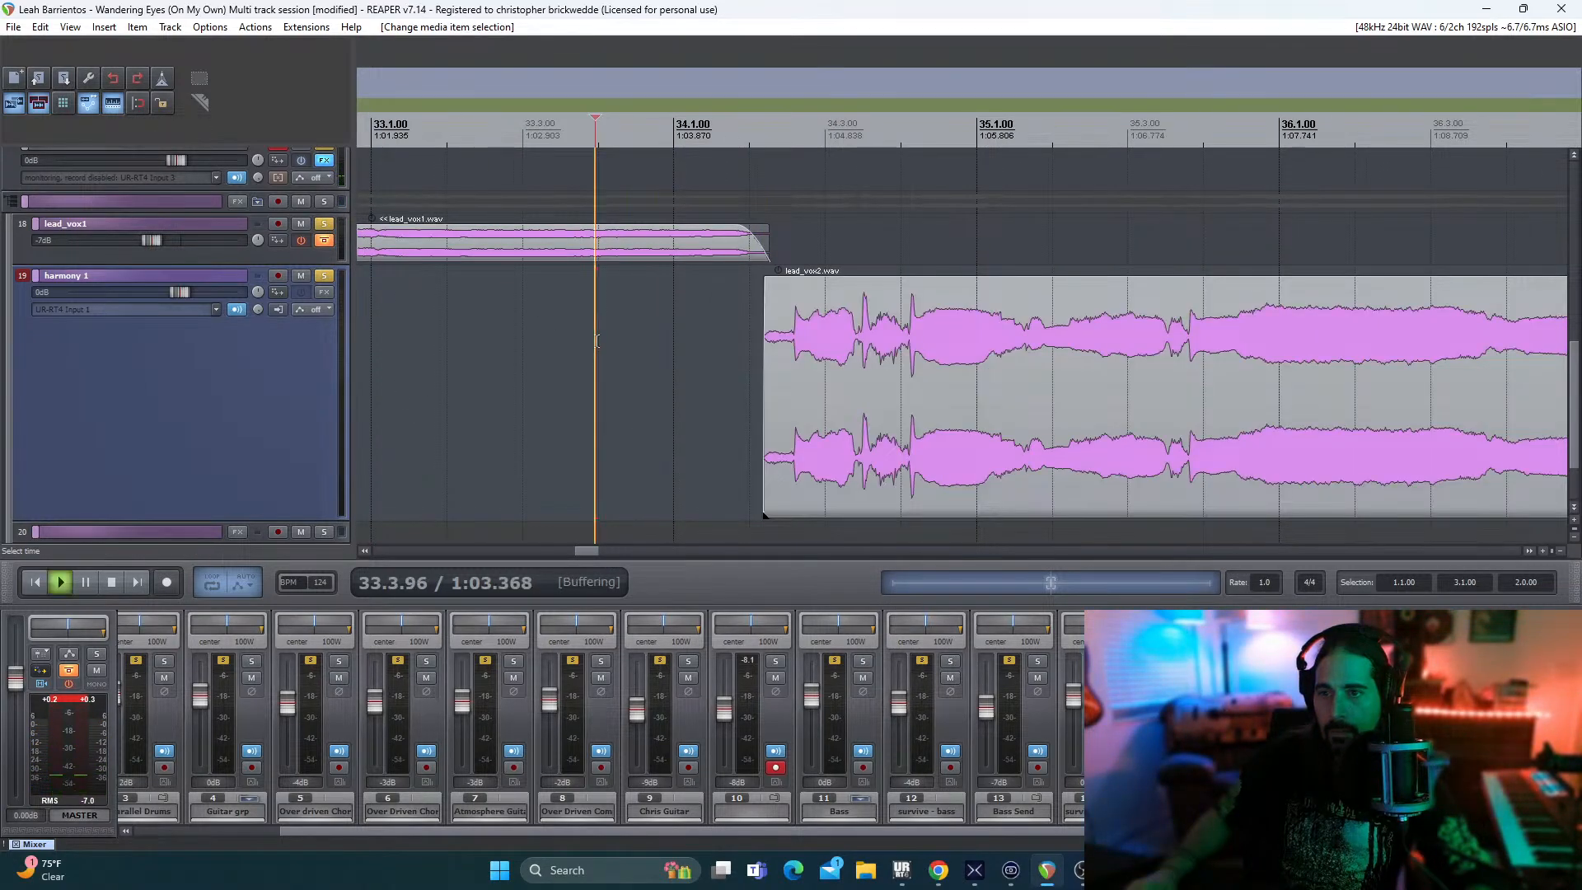
# - Try moving the first lead_vox2 clip earlier to about 34.1.00 and audition it from 33.3.96 and about 33.1.00
pyautogui.moveTo(911, 397); pyautogui.dragTo(821, 401)
pyautogui.press('space')
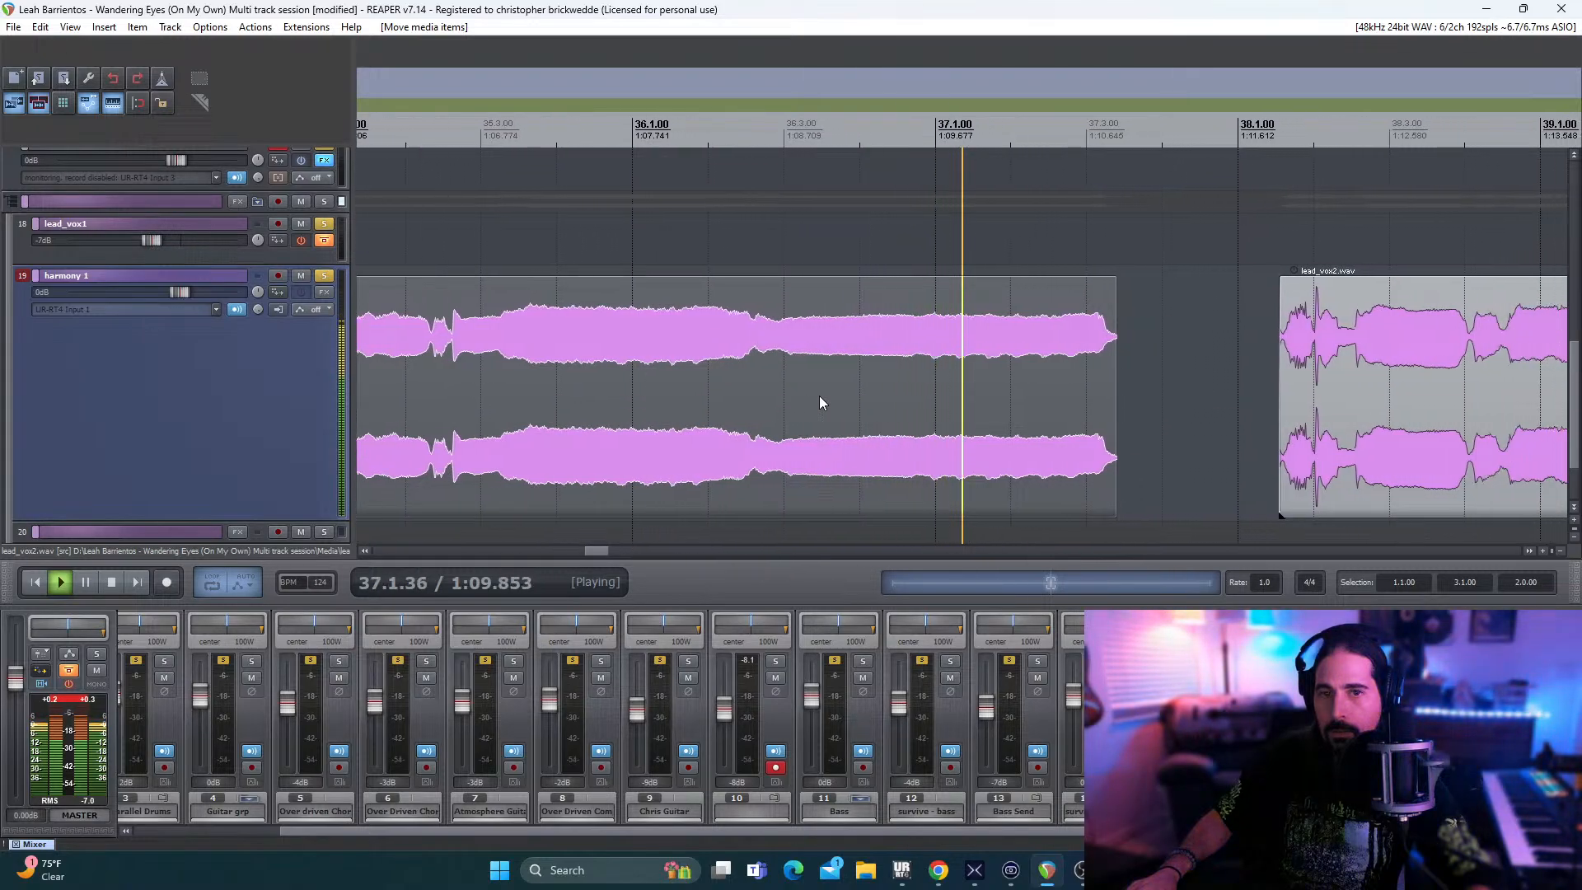
pyautogui.press('space')
pyautogui.moveTo(601, 551)
pyautogui.mouseDown()
pyautogui.moveTo(556, 549)
pyautogui.moveTo(583, 550)
pyautogui.mouseUp()
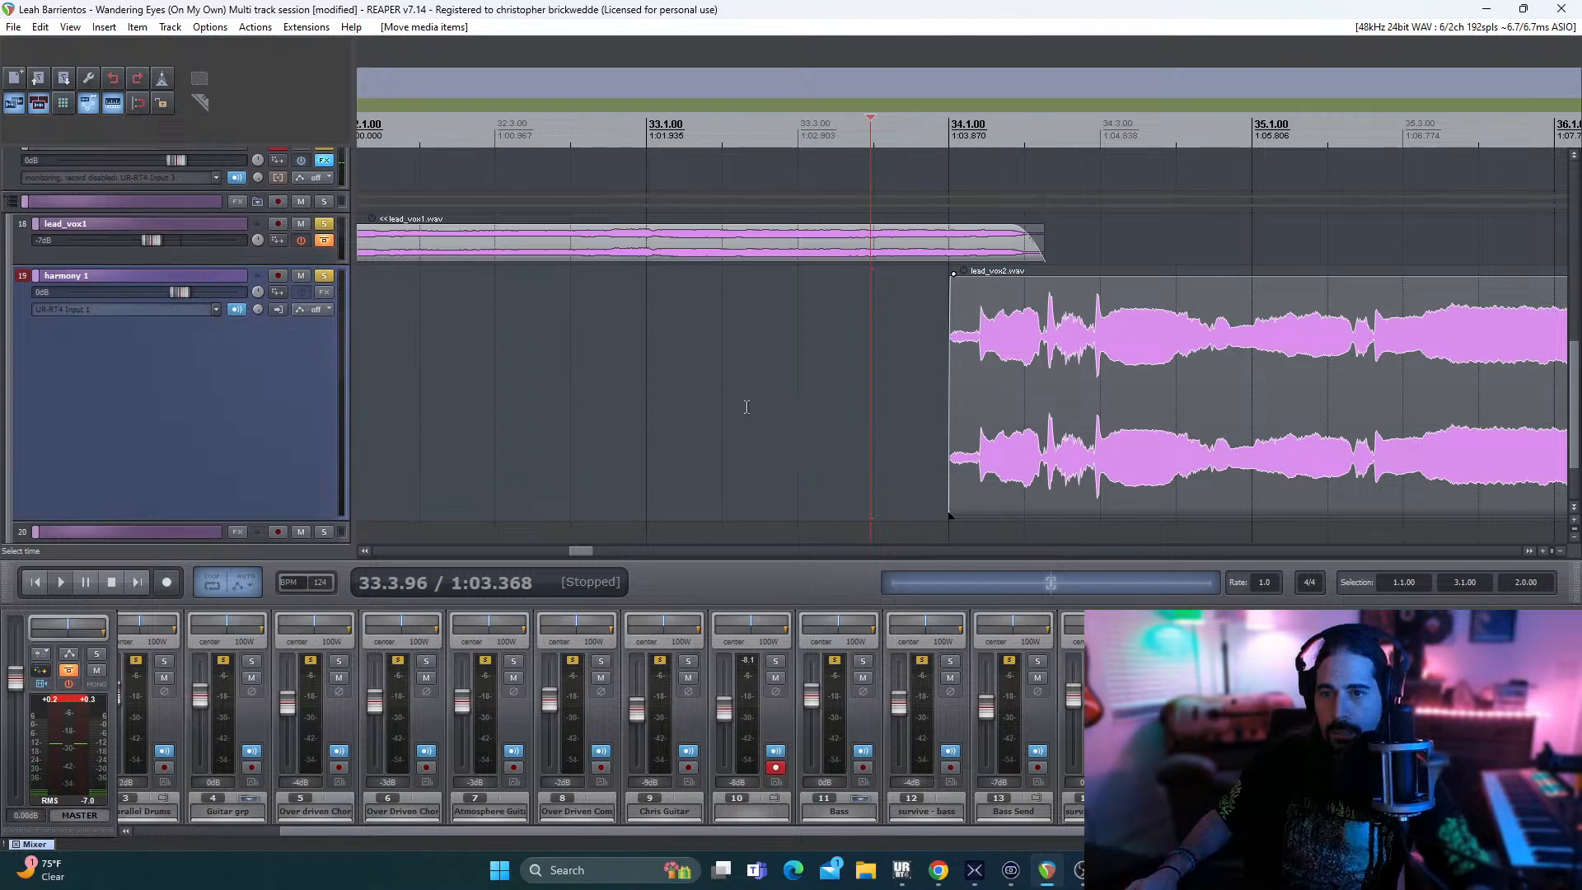
pyautogui.click(650, 389)
pyautogui.press('space')
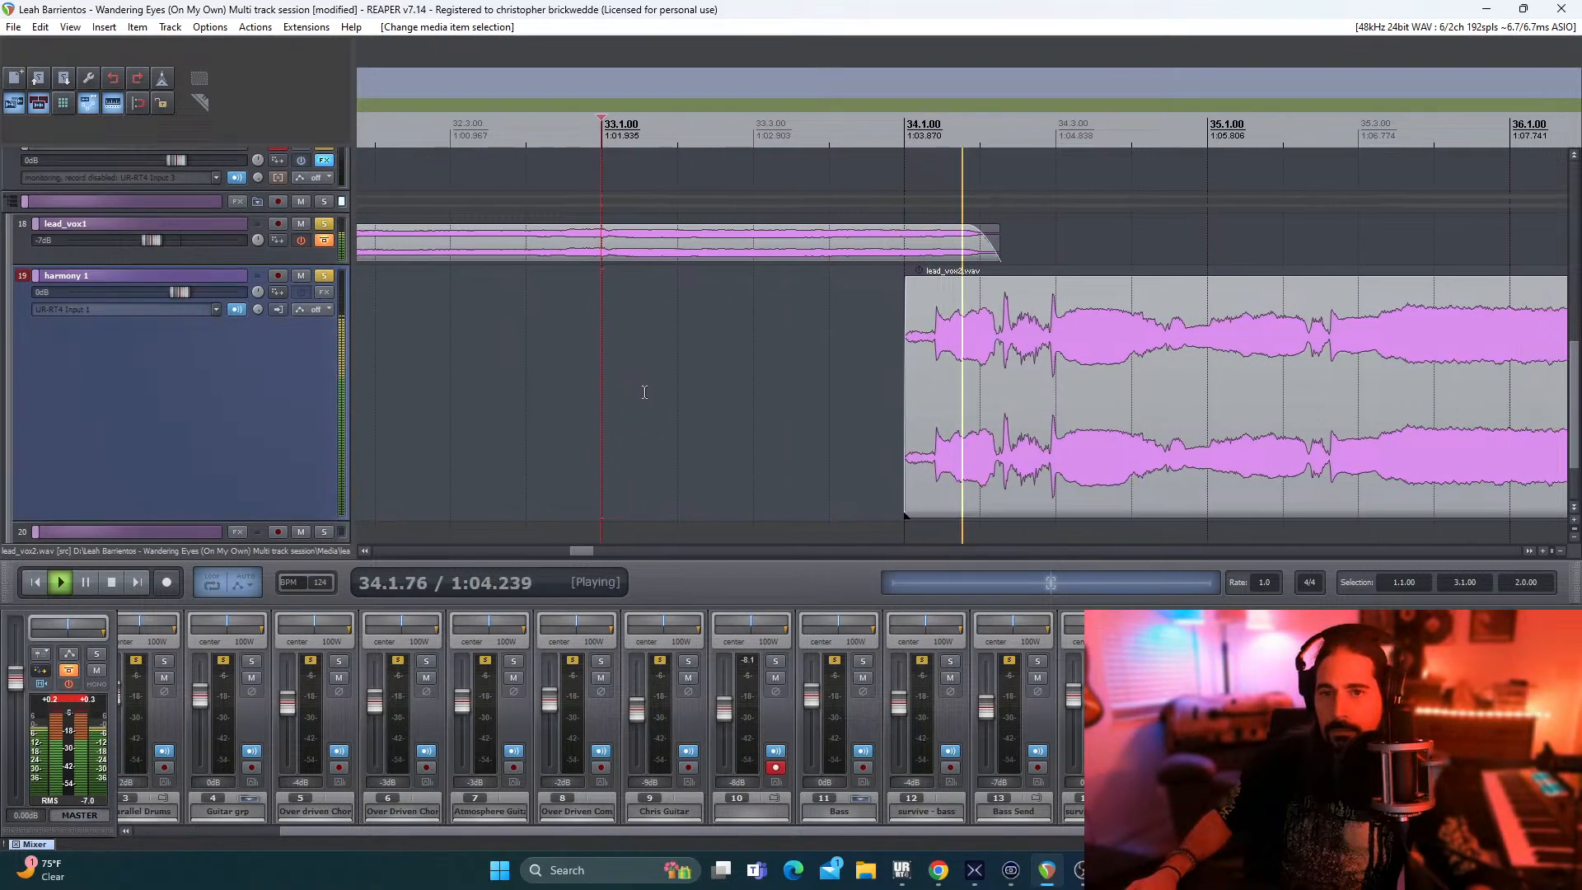
pyautogui.press('space')
# - Audition lead_vox1 from about 32.1.00 and move the first lead_vox2 clip earlier to start at about 33.2.00
pyautogui.moveTo(583, 550); pyautogui.dragTo(575, 552)
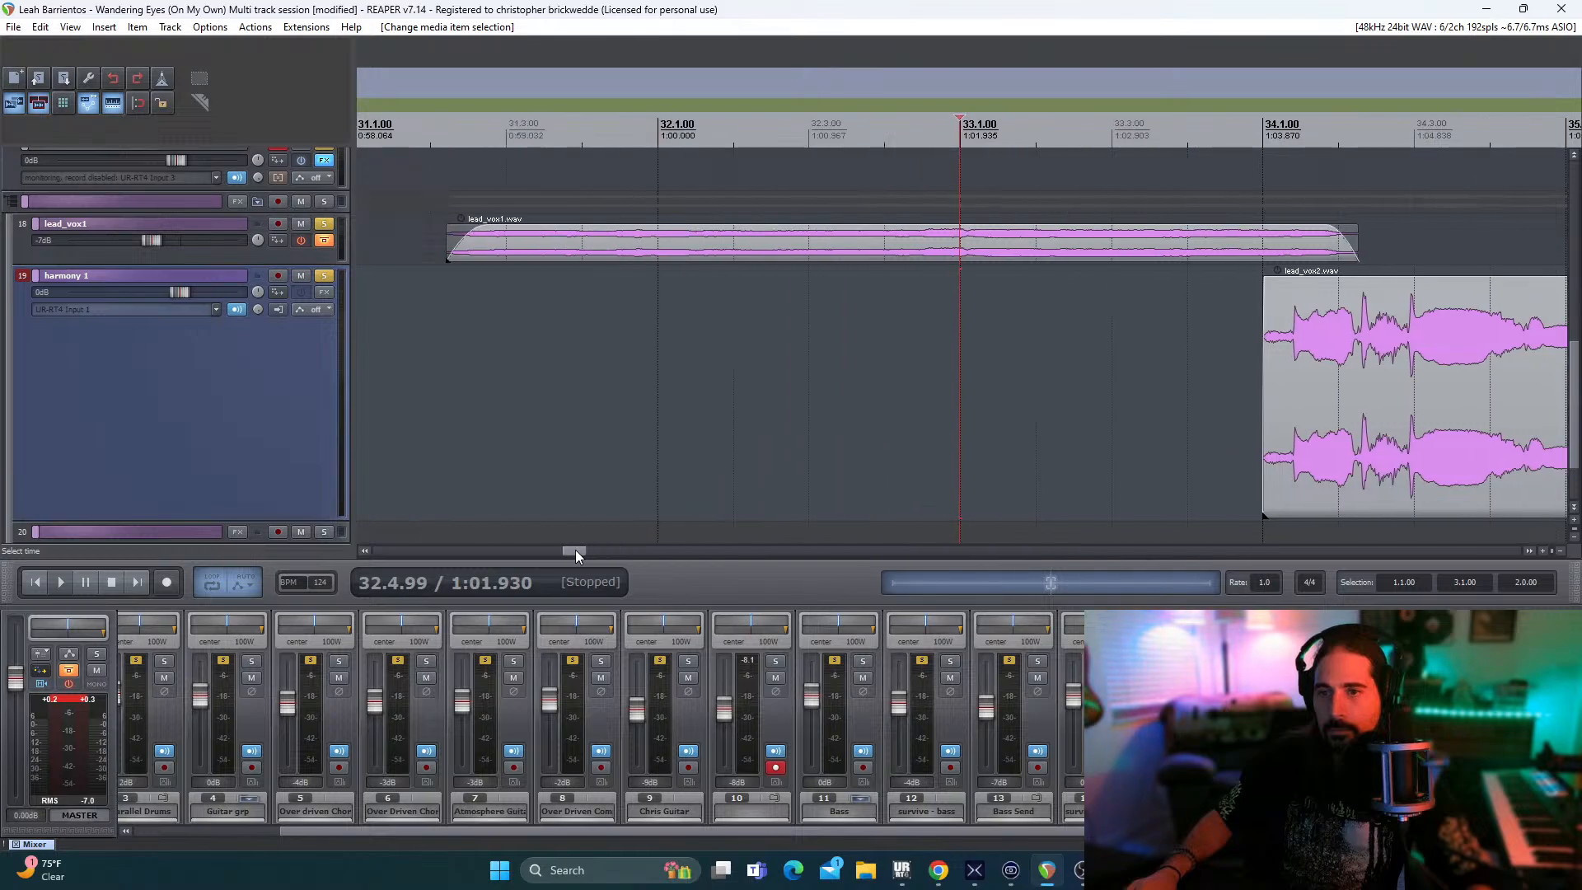
pyautogui.click(651, 416)
pyautogui.press('space')
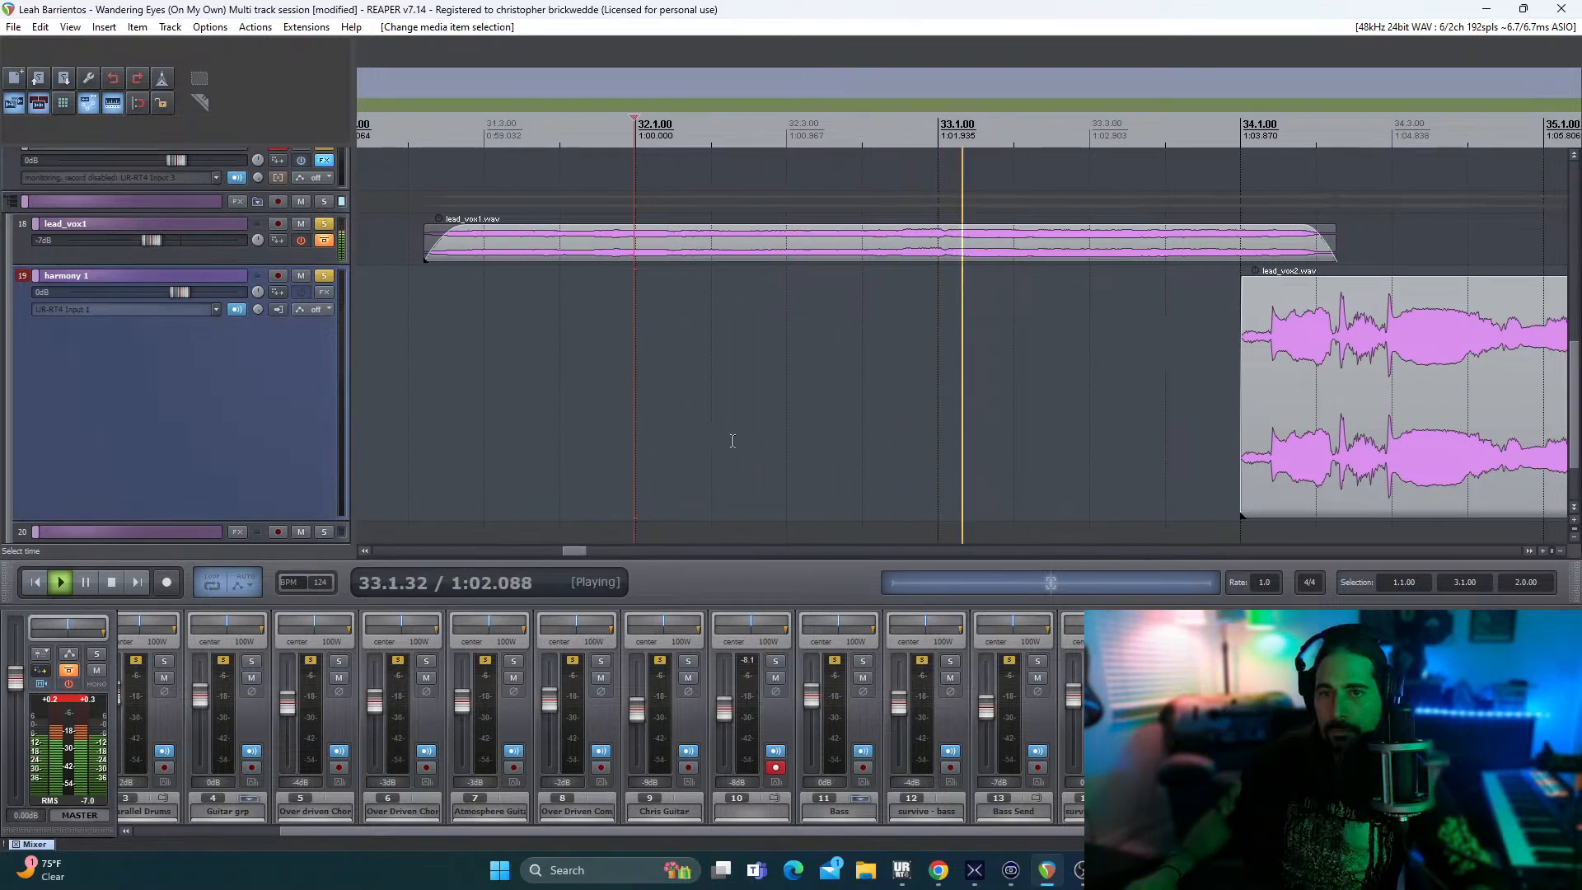
pyautogui.press('space')
pyautogui.moveTo(1126, 411); pyautogui.dragTo(1022, 416)
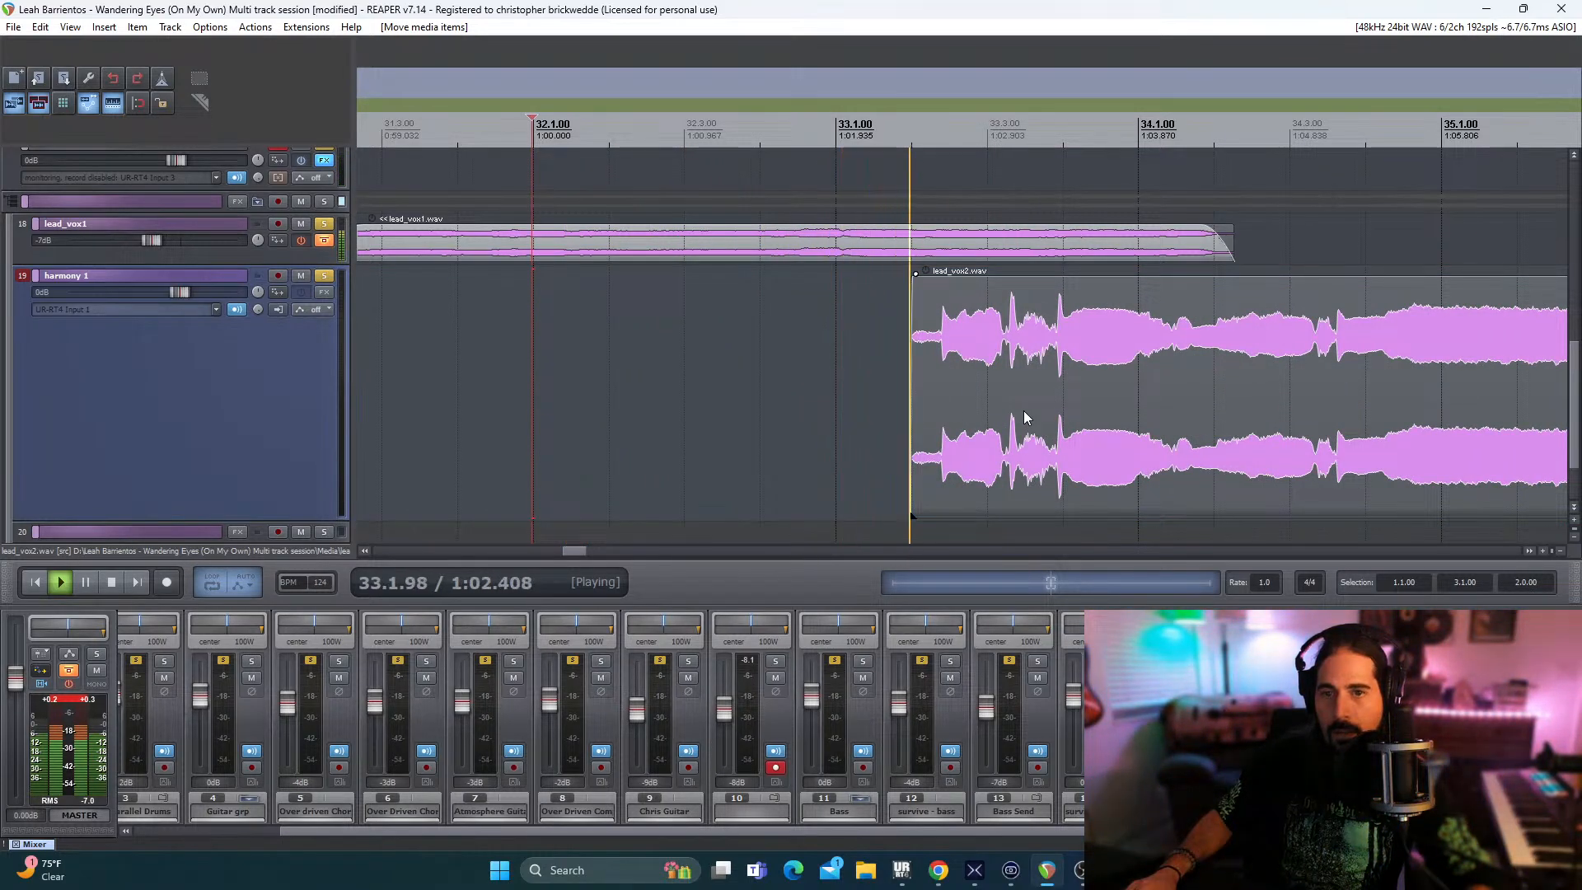
pyautogui.press('space')
pyautogui.press('space')
# - Nudge the first lead_vox2 clip later to about 33.2.60, auditioning it against lead_vox1 from about 32.1.00 between moves
pyautogui.moveTo(908, 396); pyautogui.dragTo(932, 398)
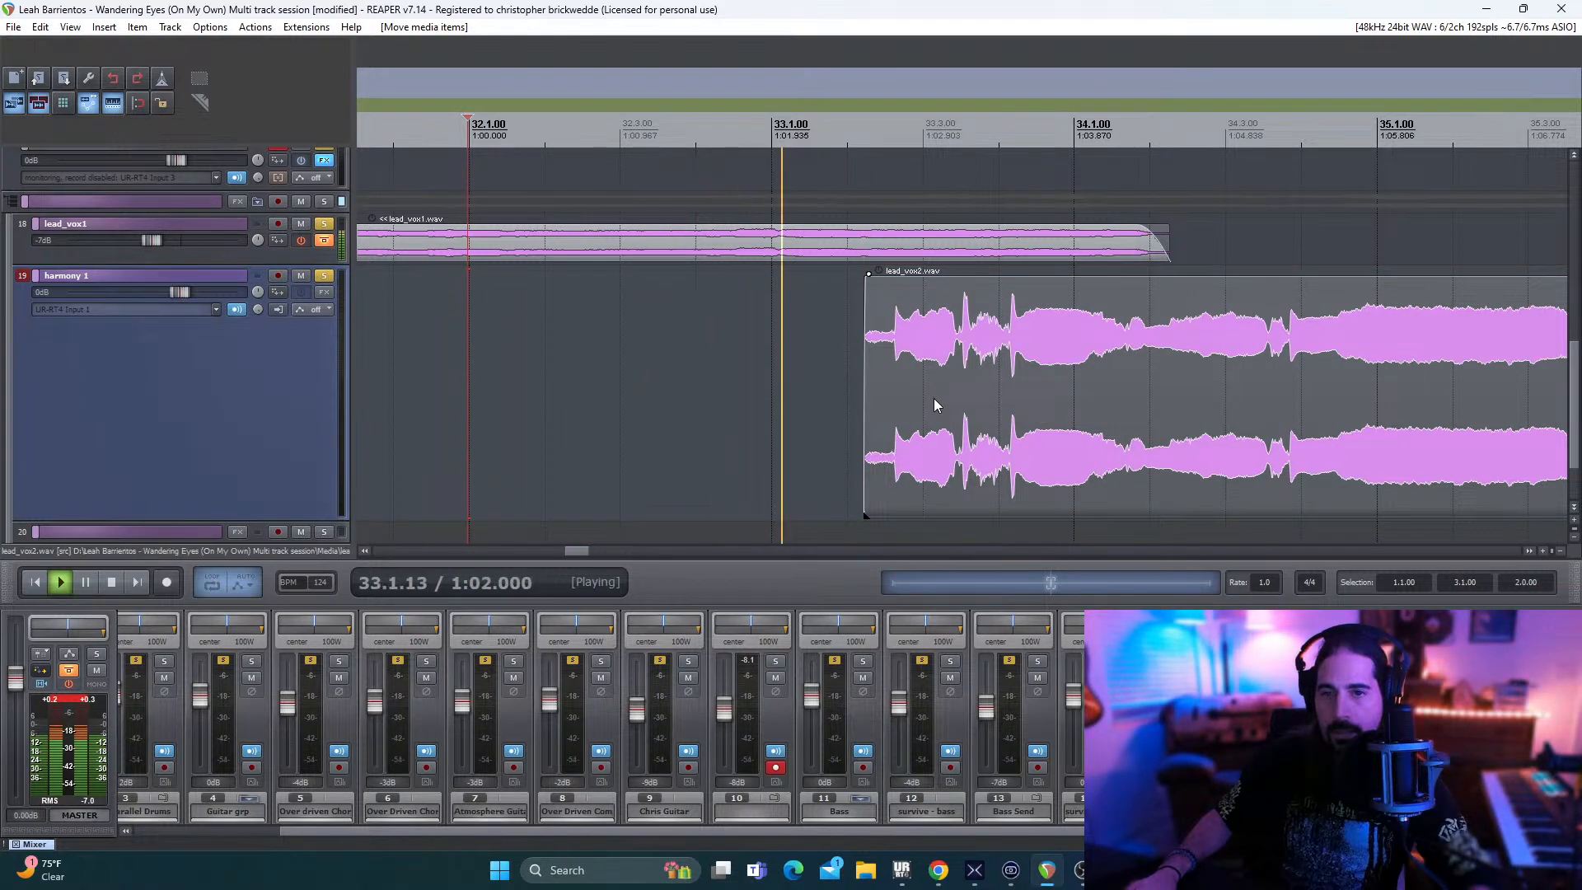
pyautogui.press('space')
pyautogui.moveTo(886, 398); pyautogui.dragTo(908, 400)
pyautogui.press('space')
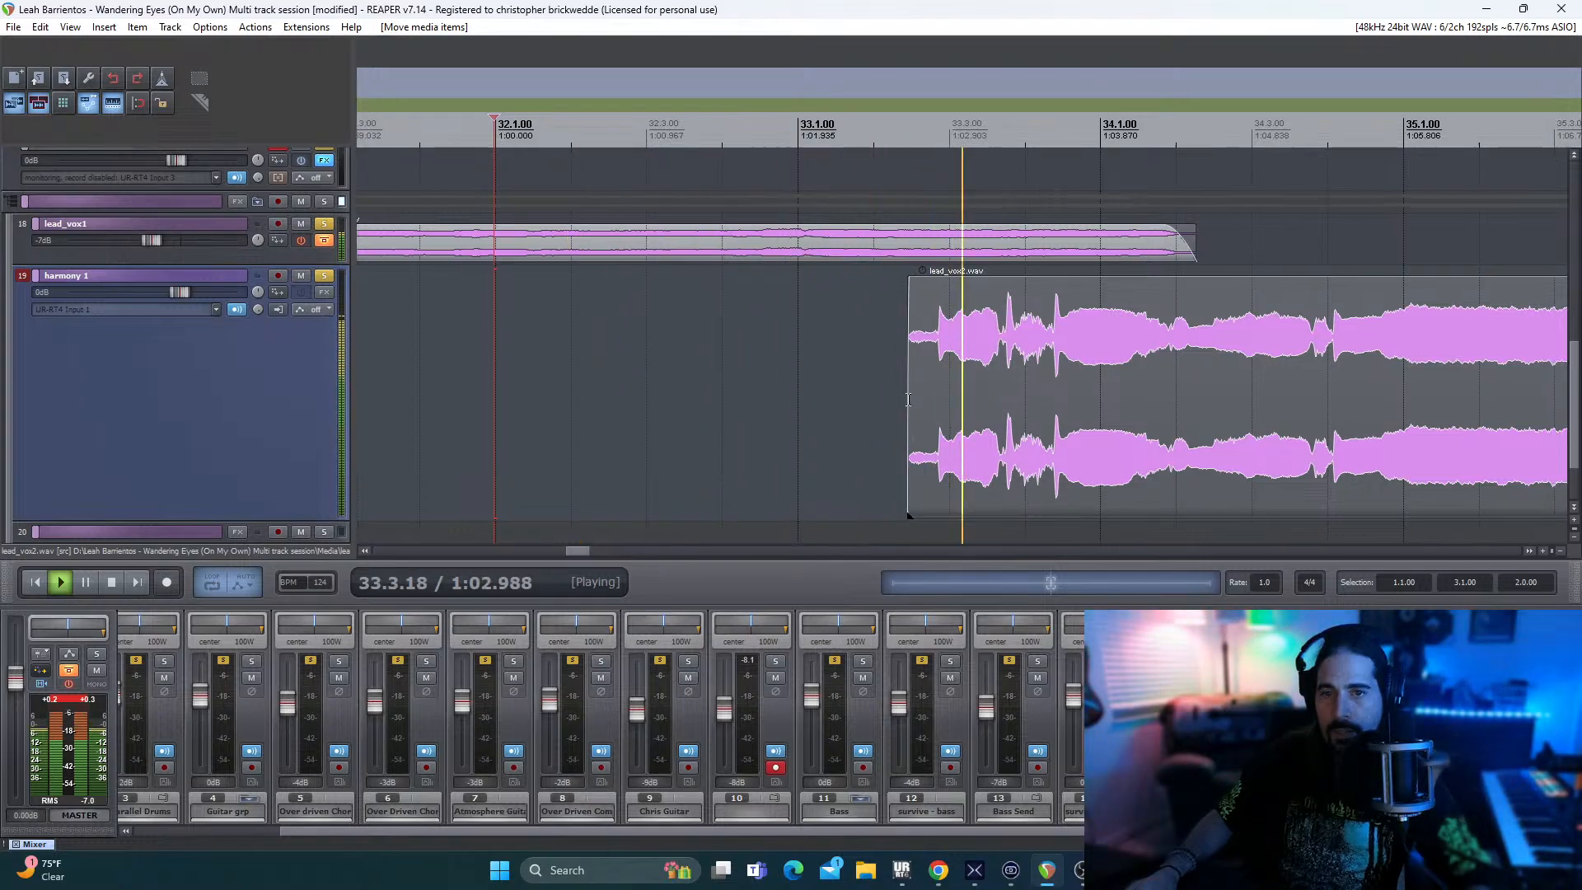
pyautogui.press('space')
pyautogui.moveTo(898, 406); pyautogui.dragTo(910, 403)
# - Clear the solos on lead_vox1, harmony 1 and track 16, and audition the first phrase in the full mix from 33.2.03
pyautogui.click(326, 225)
pyautogui.click(324, 275)
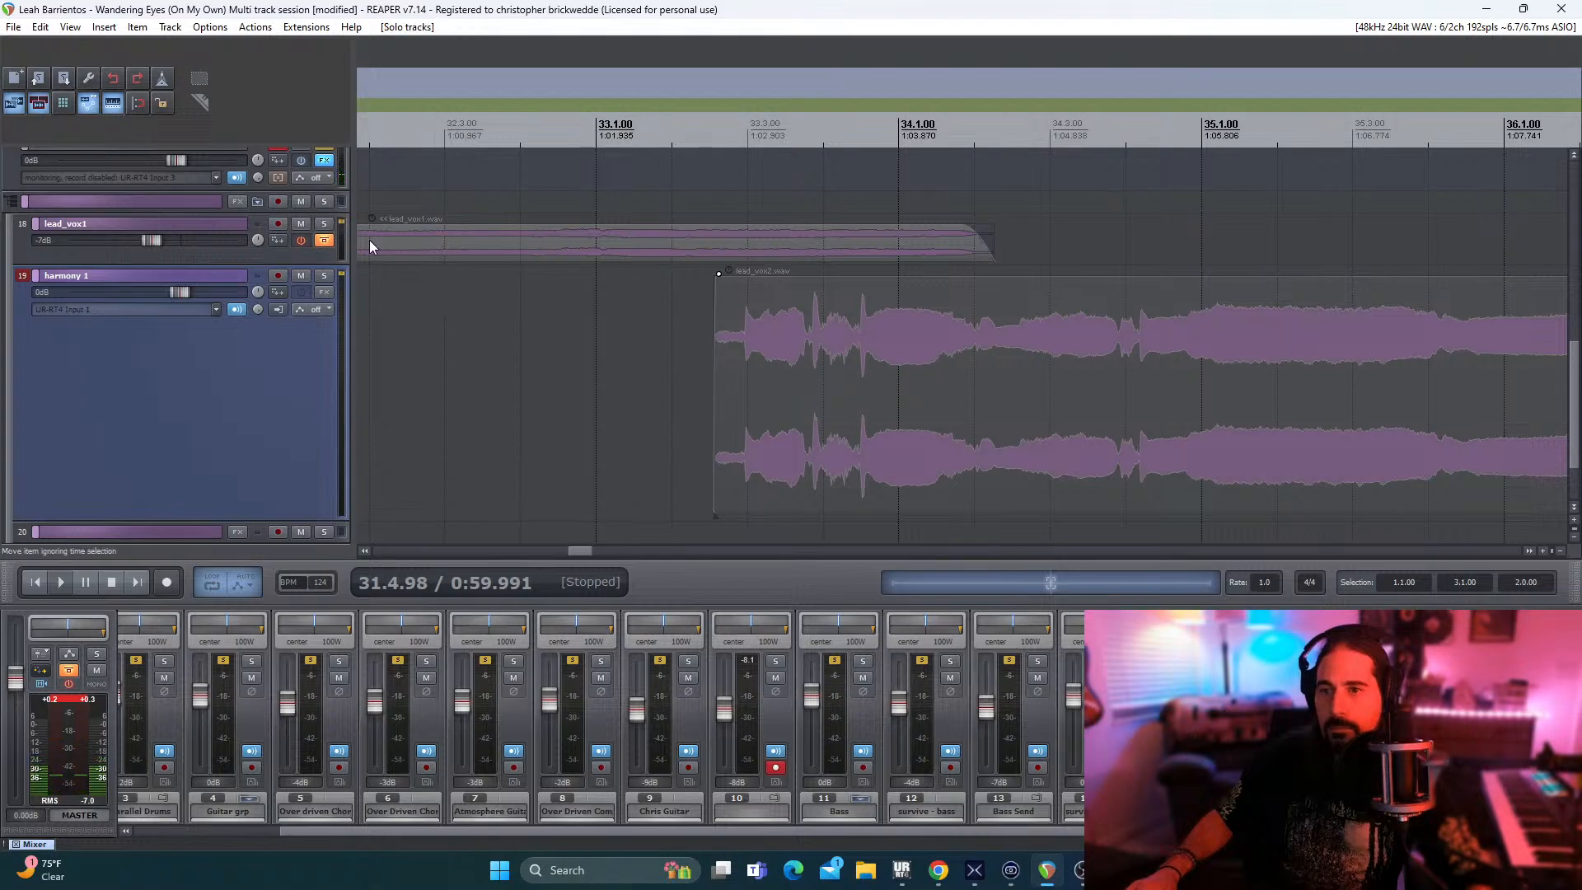
pyautogui.moveTo(1575, 384); pyautogui.dragTo(1575, 383)
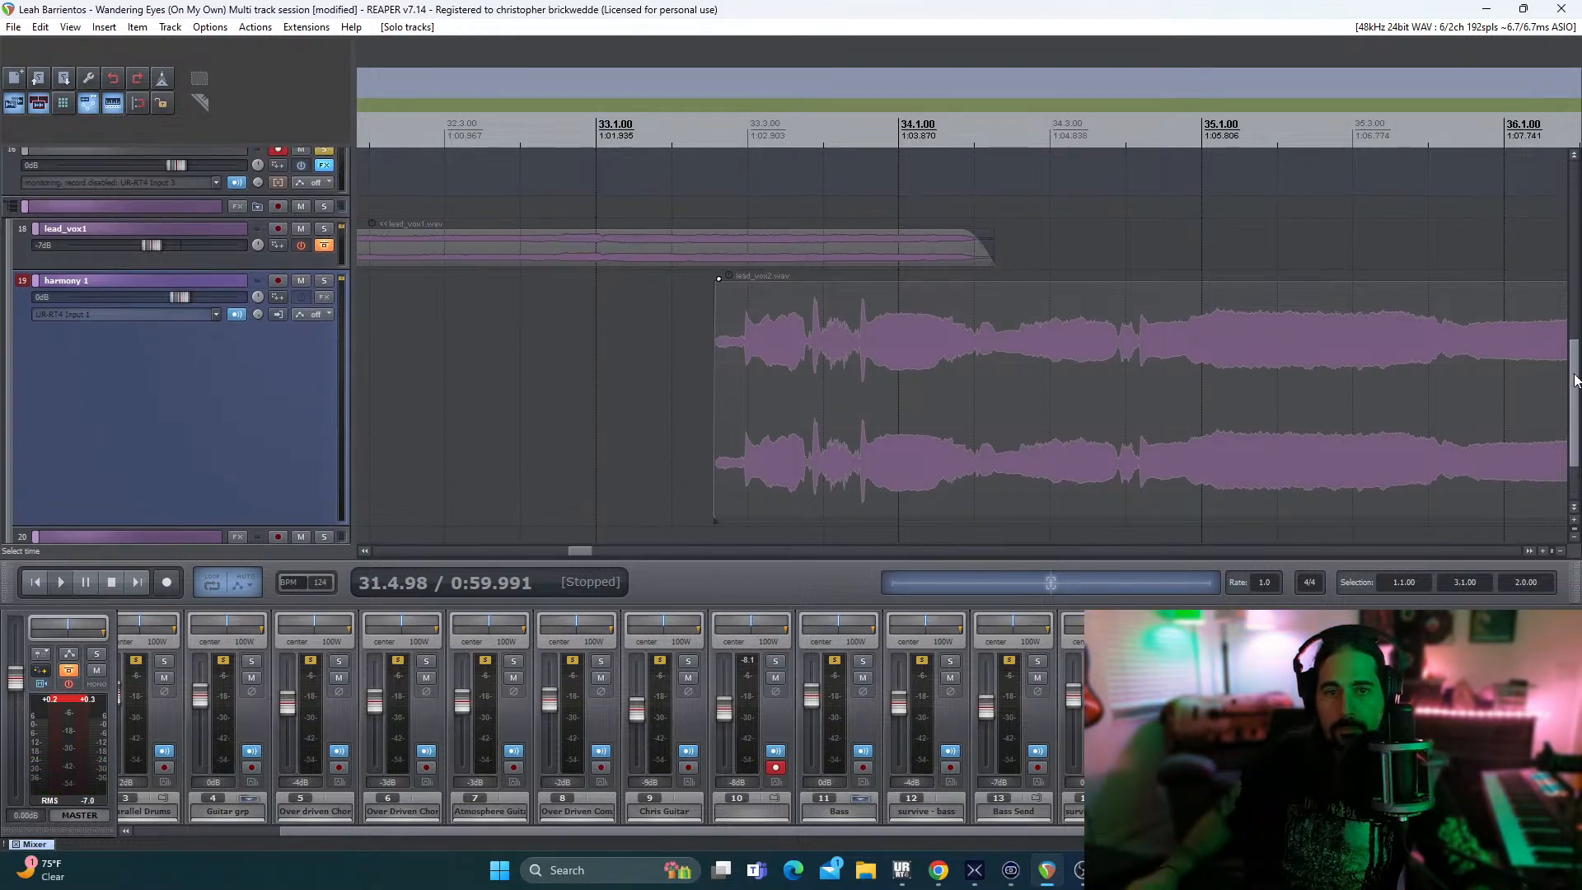
pyautogui.scroll(2, 393, 197)
pyautogui.click(324, 219)
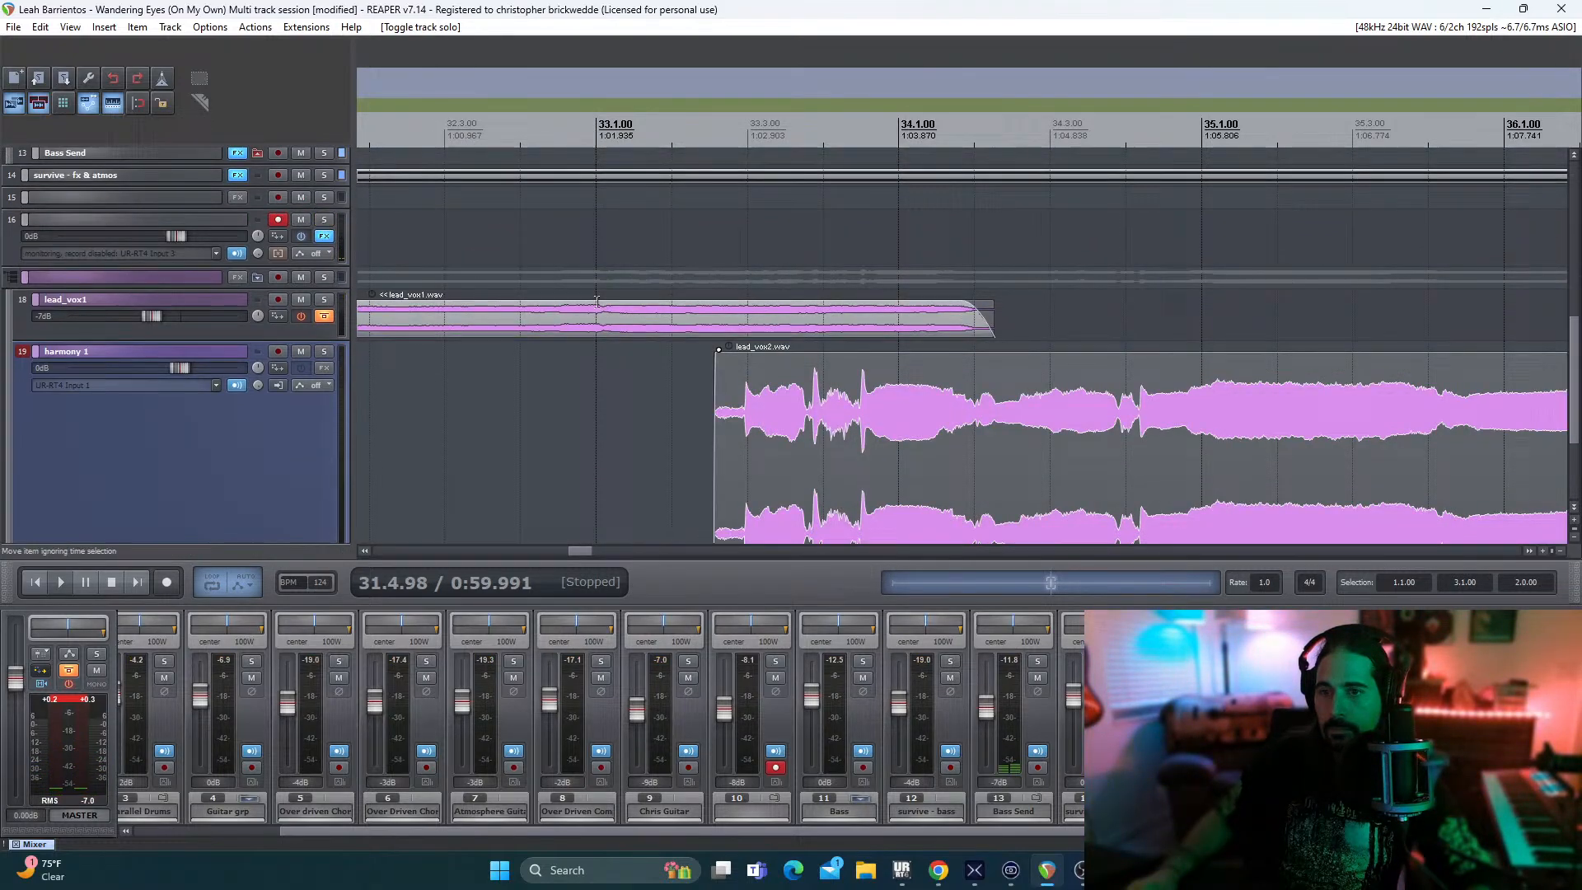
pyautogui.click(674, 424)
pyautogui.press('space')
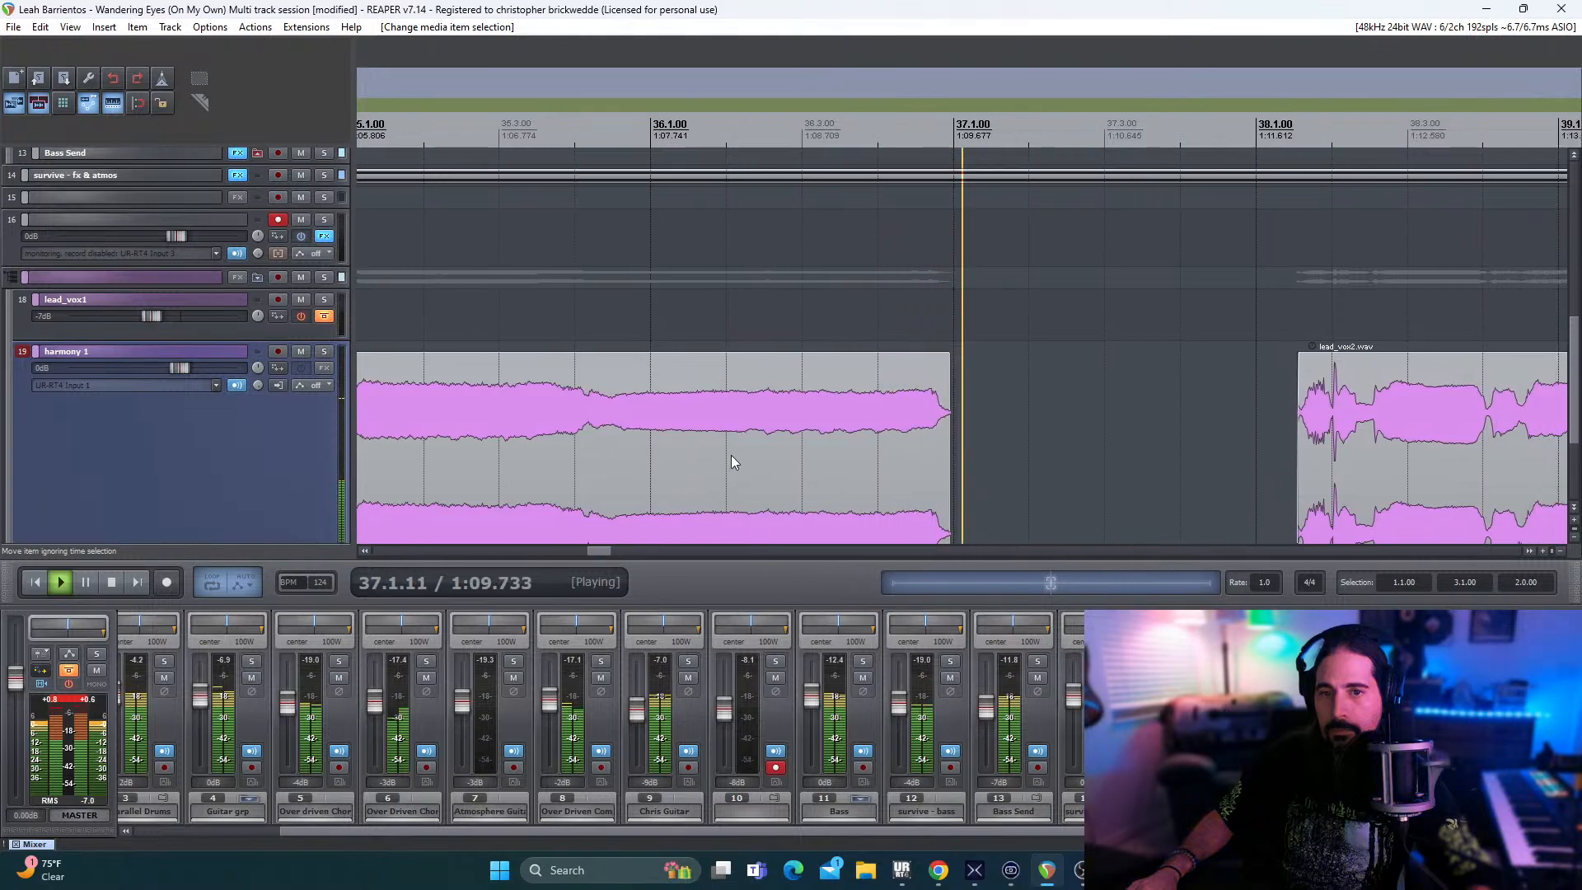
pyautogui.press('space')
# - Lower the harmony 1 track volume to about -3.8 dB while playing the full mix from about 31.2.00
pyautogui.scroll(-3, 698, 422)
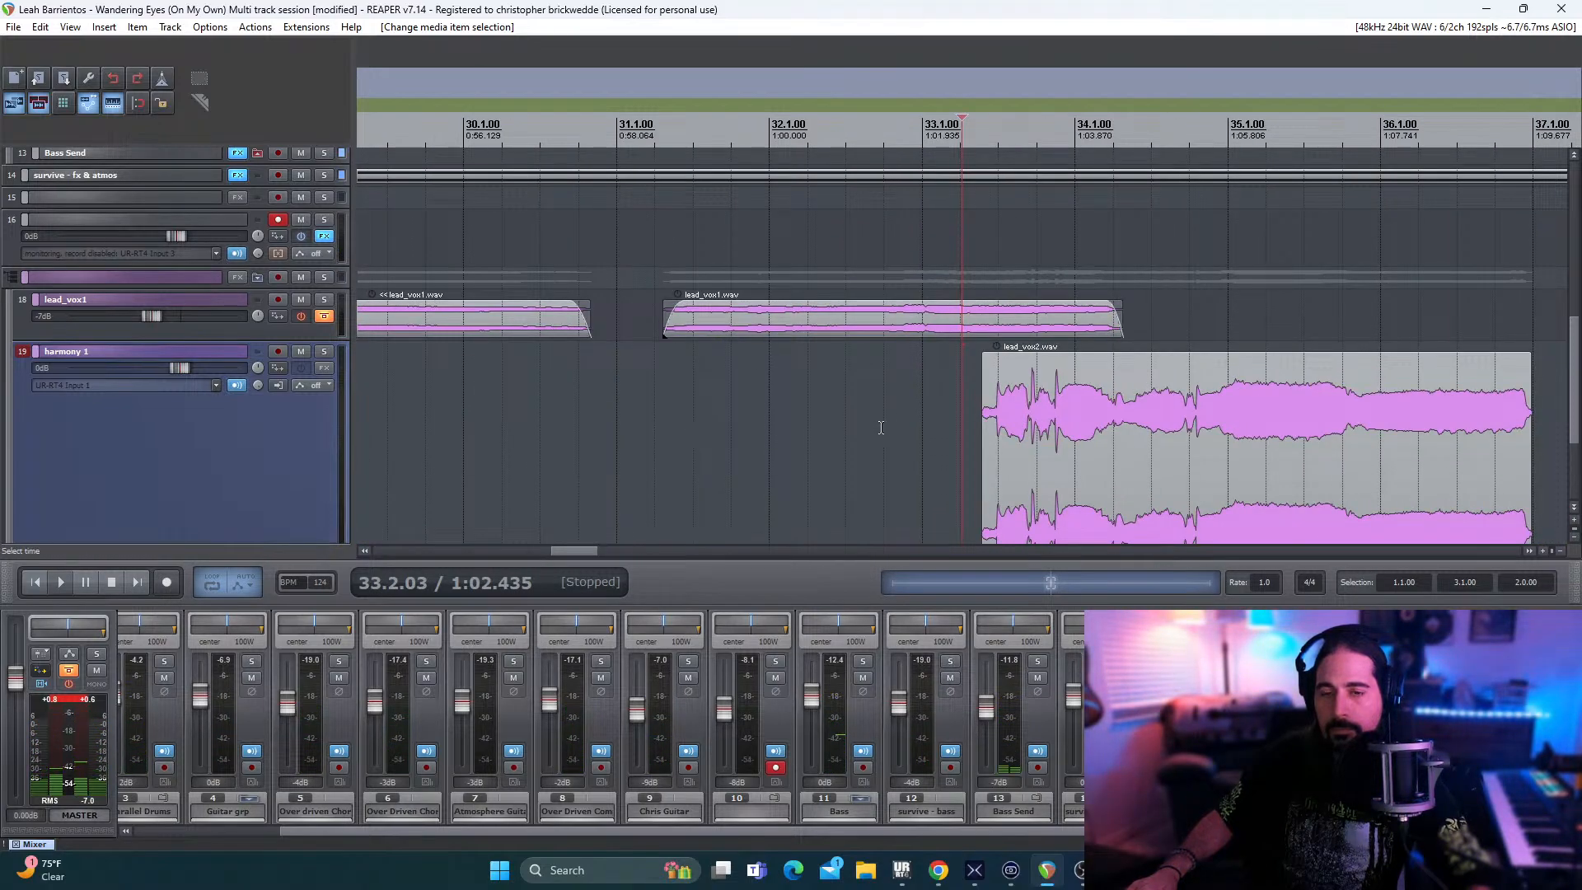
pyautogui.press('space')
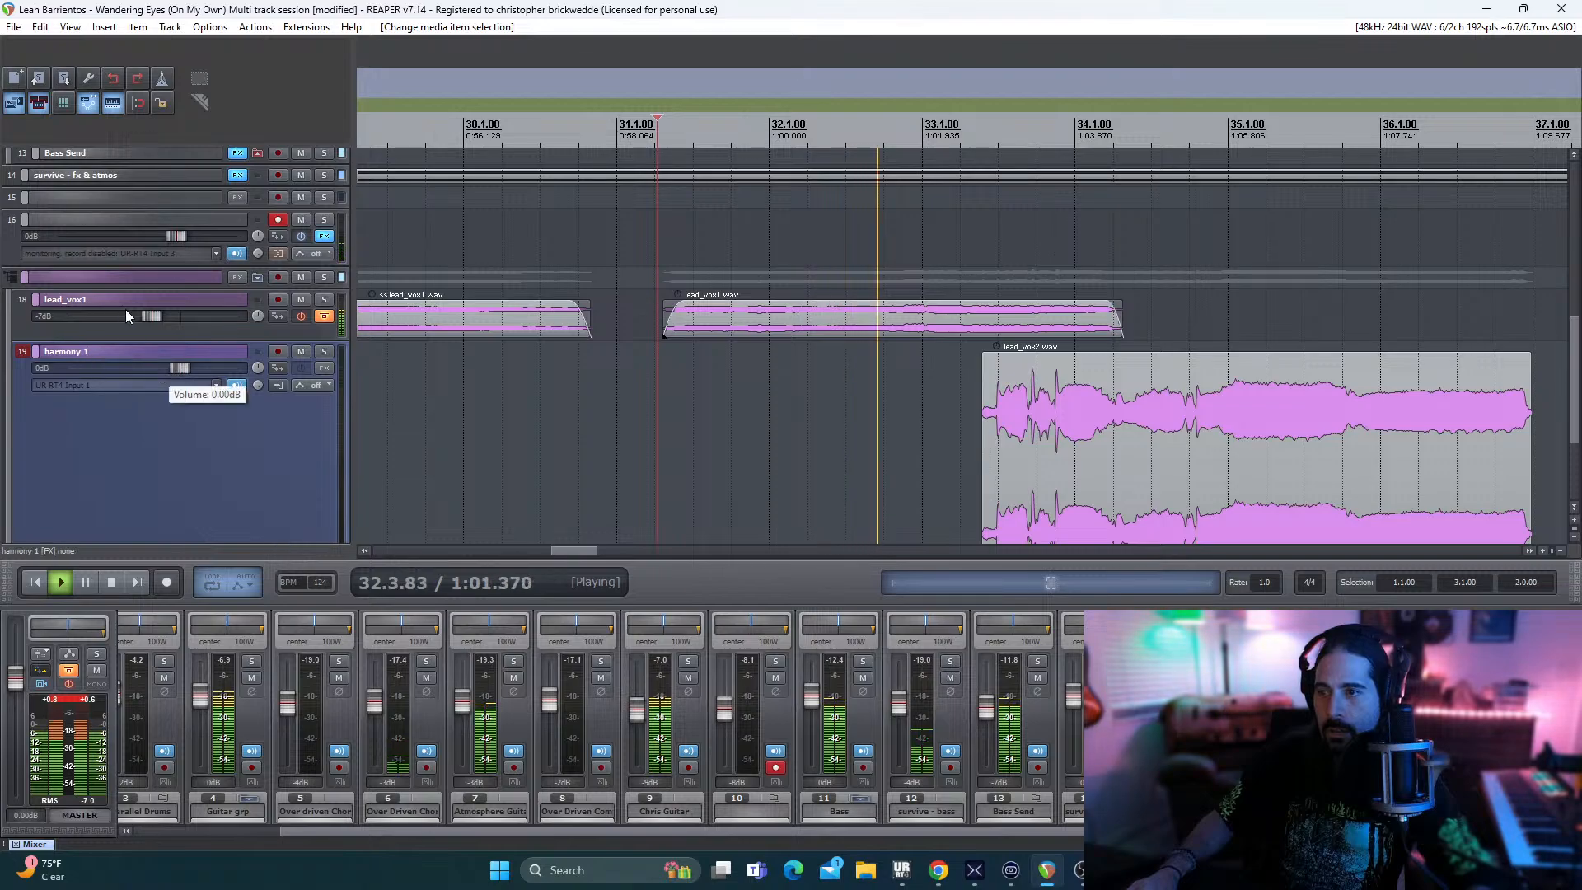
pyautogui.moveTo(181, 365)
pyautogui.mouseDown()
pyautogui.moveTo(150, 367)
pyautogui.moveTo(170, 366)
pyautogui.mouseUp()
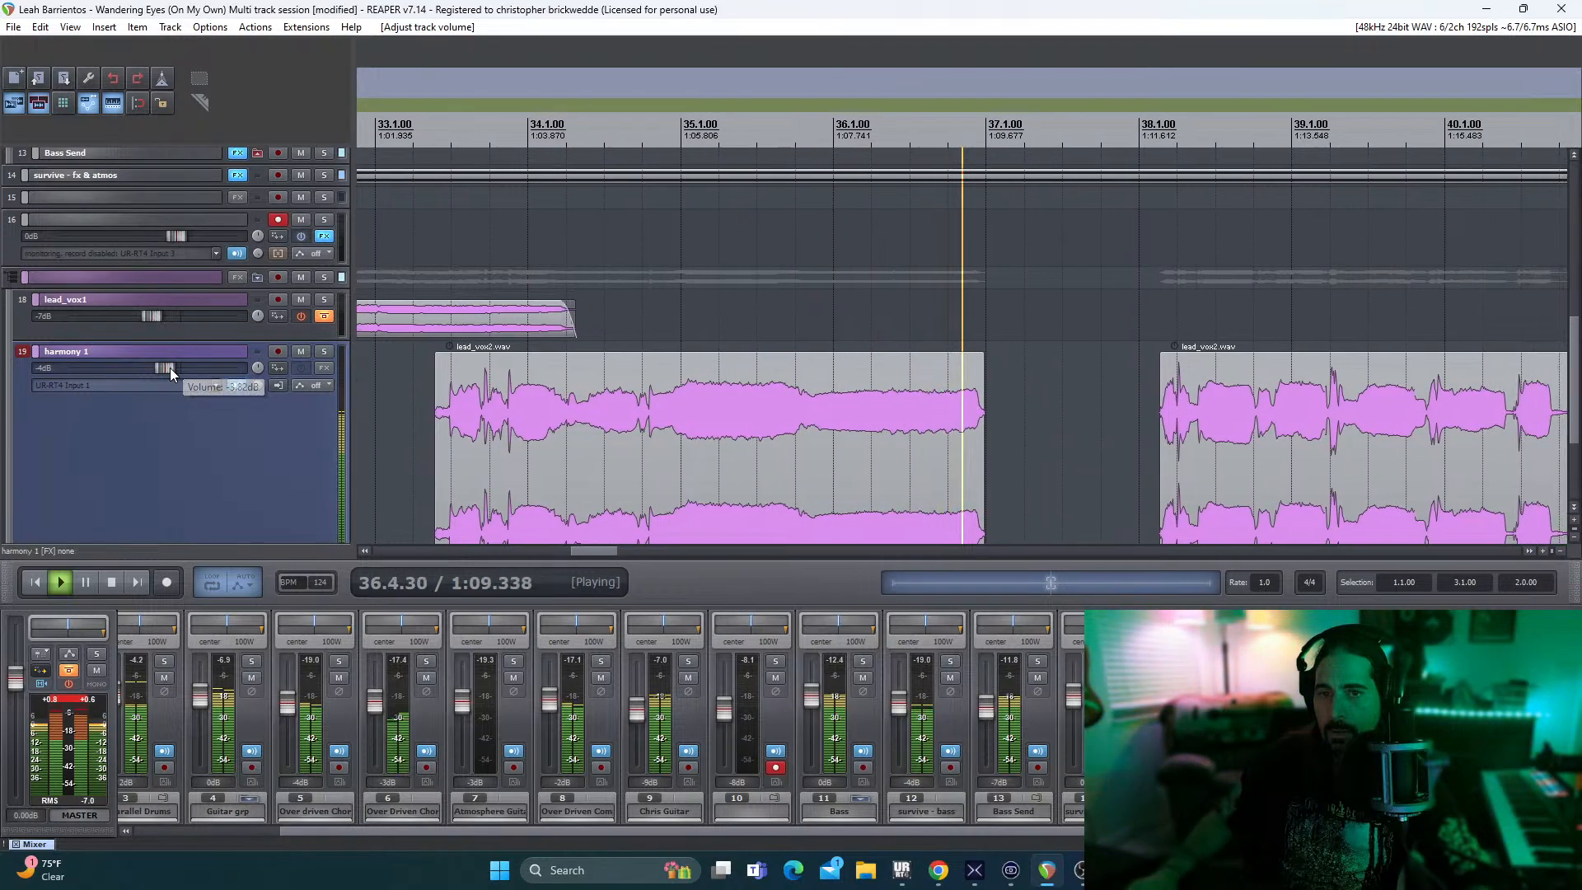
pyautogui.press('space')
# - Try moving the second lead_vox2 clip earlier to about 37.2.00 and audition the transition from 36.1.95
pyautogui.moveTo(1293, 468); pyautogui.dragTo(1155, 473)
pyautogui.click(784, 312)
pyautogui.press('space')
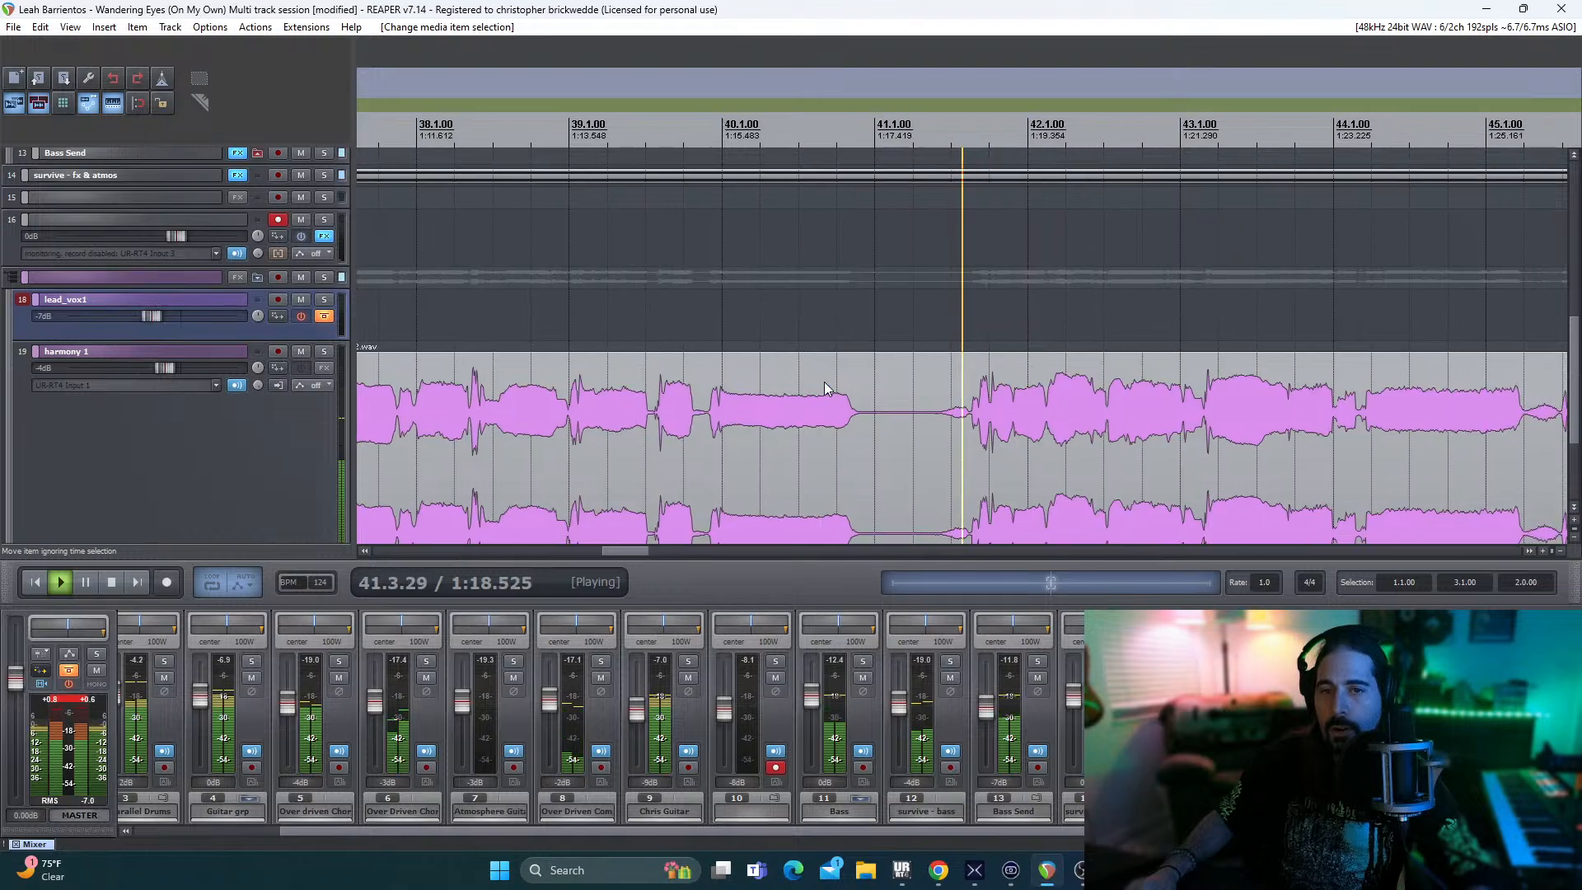
pyautogui.press('space')
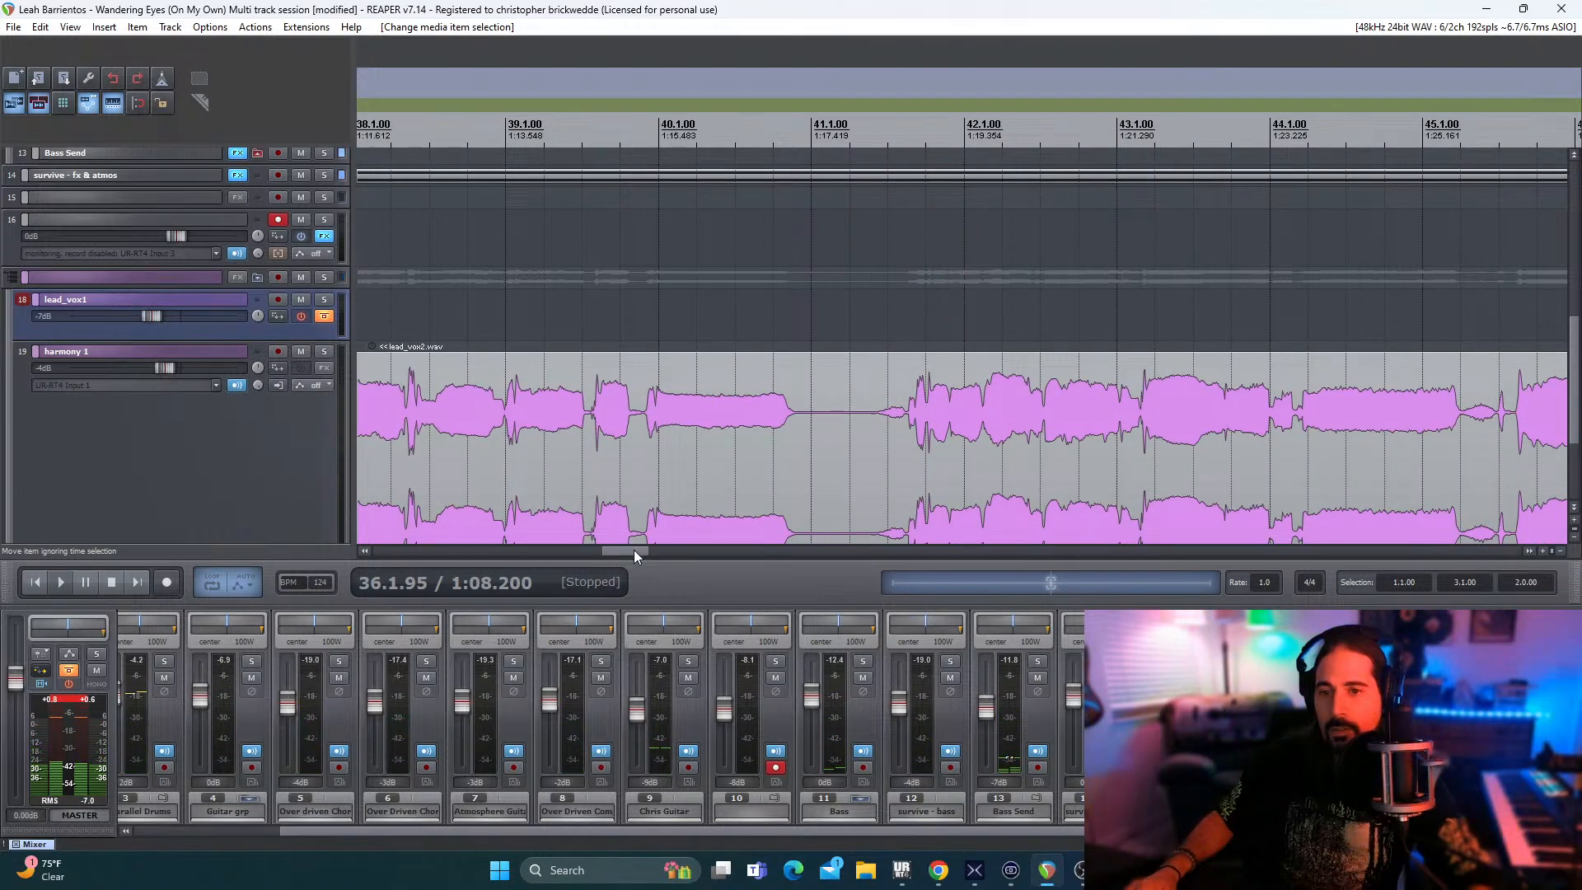
pyautogui.moveTo(634, 551); pyautogui.dragTo(610, 552)
pyautogui.press('space')
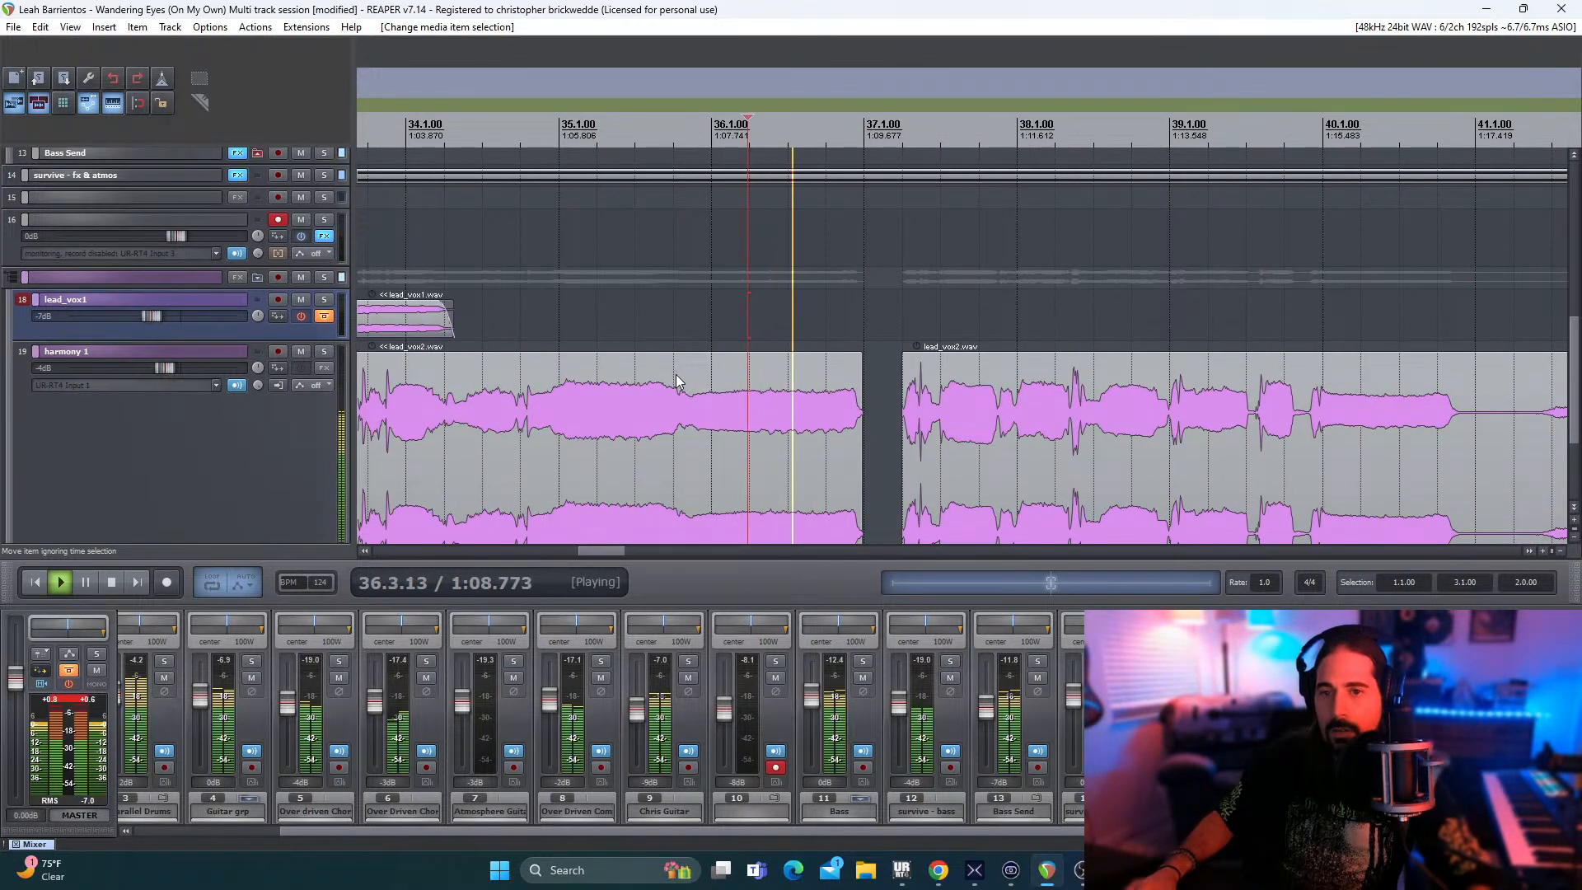
pyautogui.press('space')
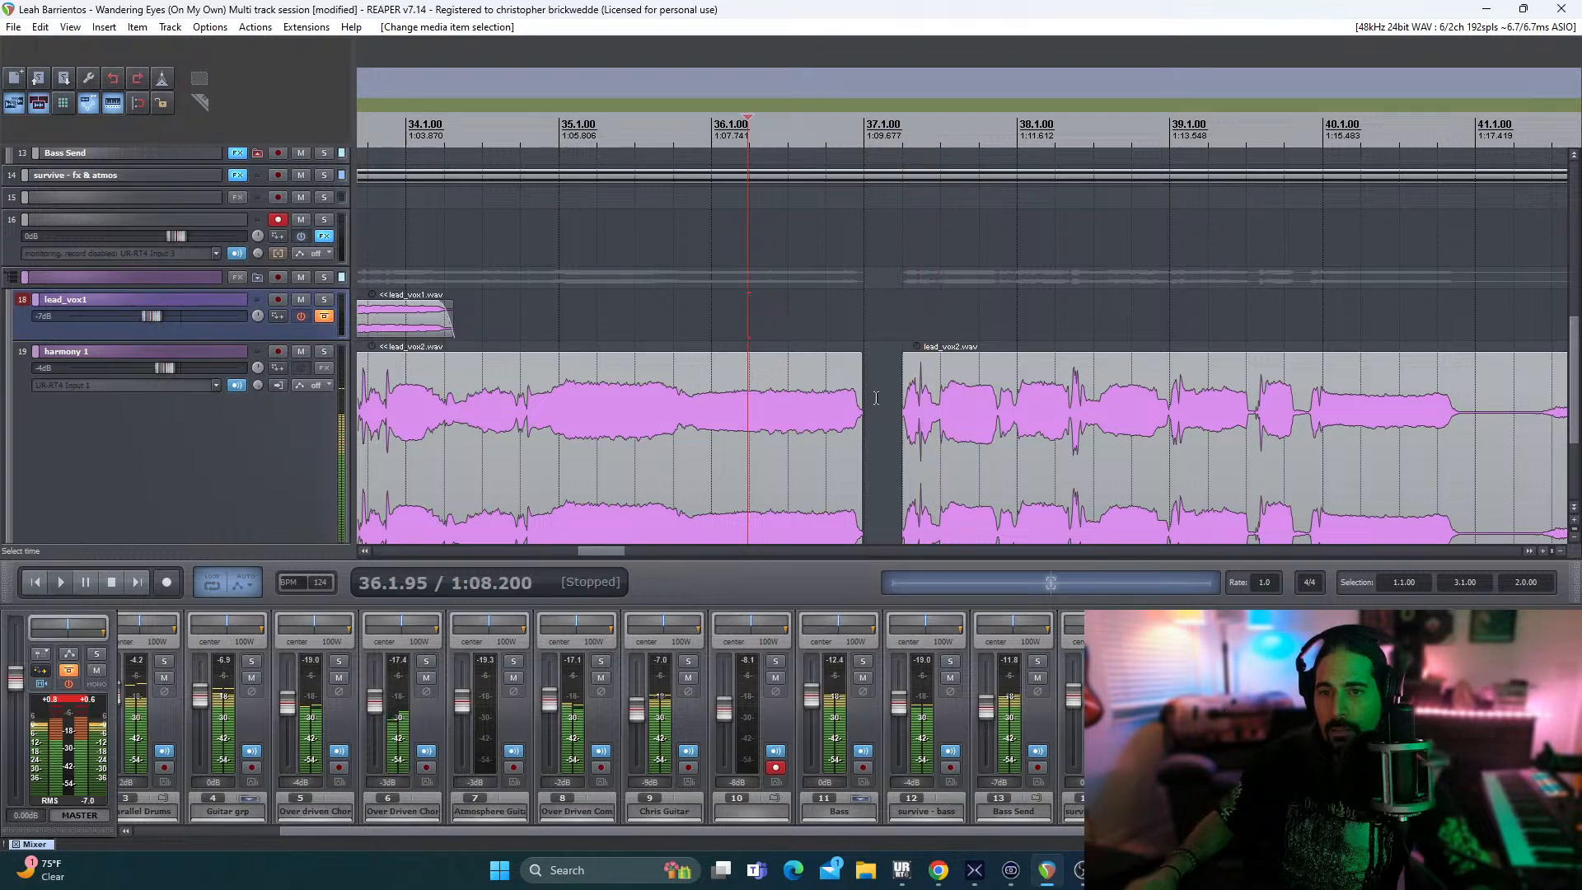
# - Try moving the second lead_vox2 clip later to about 38.1.00 and audition it from 37.1.98
pyautogui.moveTo(957, 412); pyautogui.dragTo(1074, 437)
pyautogui.click(897, 414)
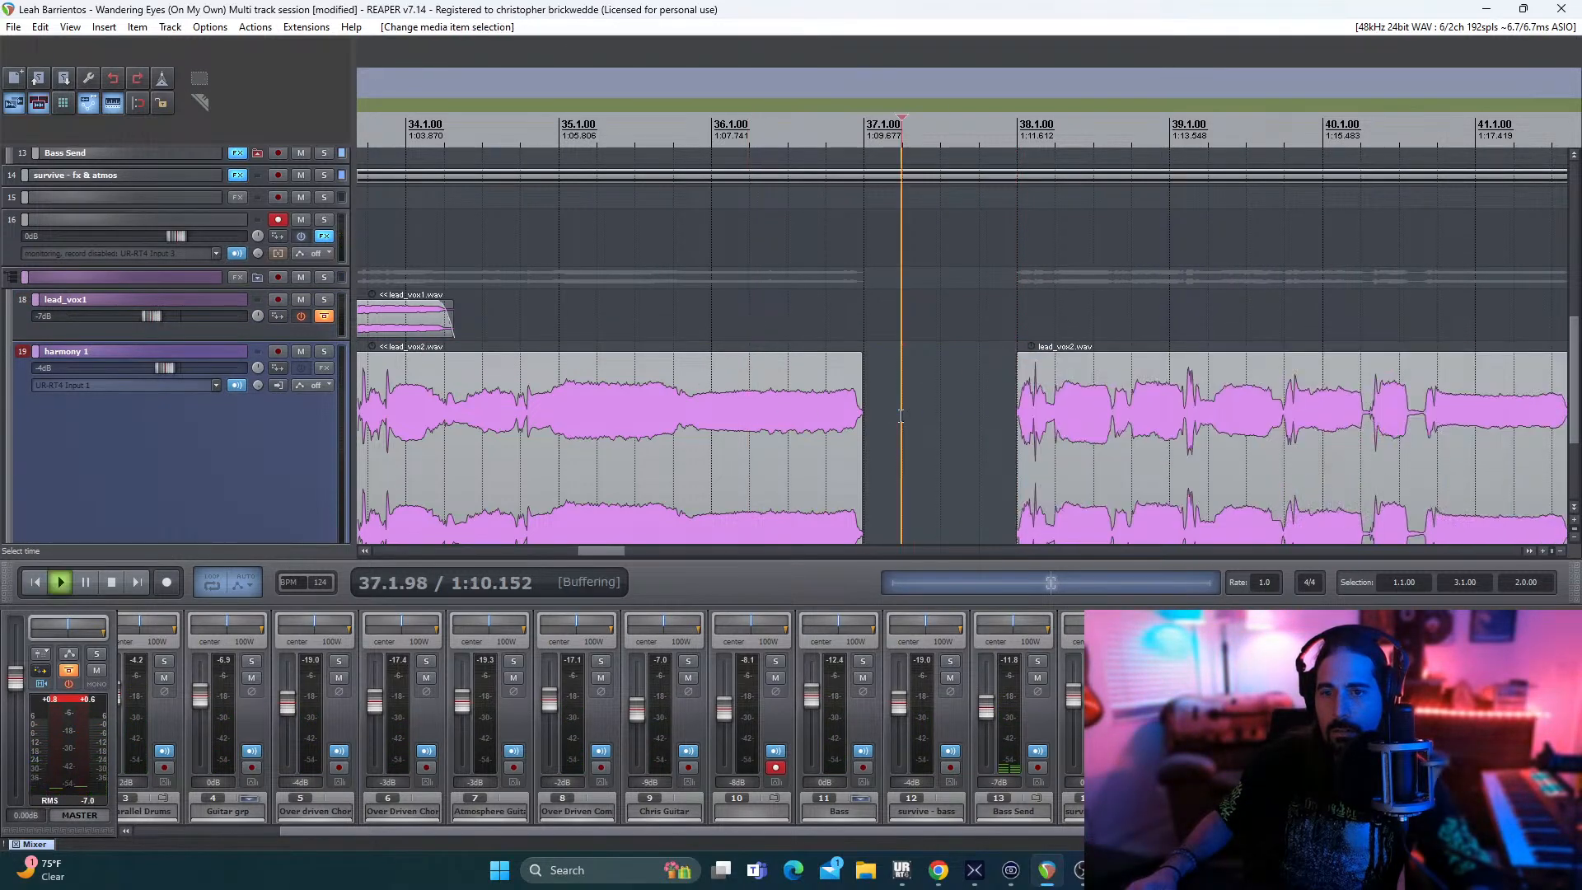
pyautogui.press('space')
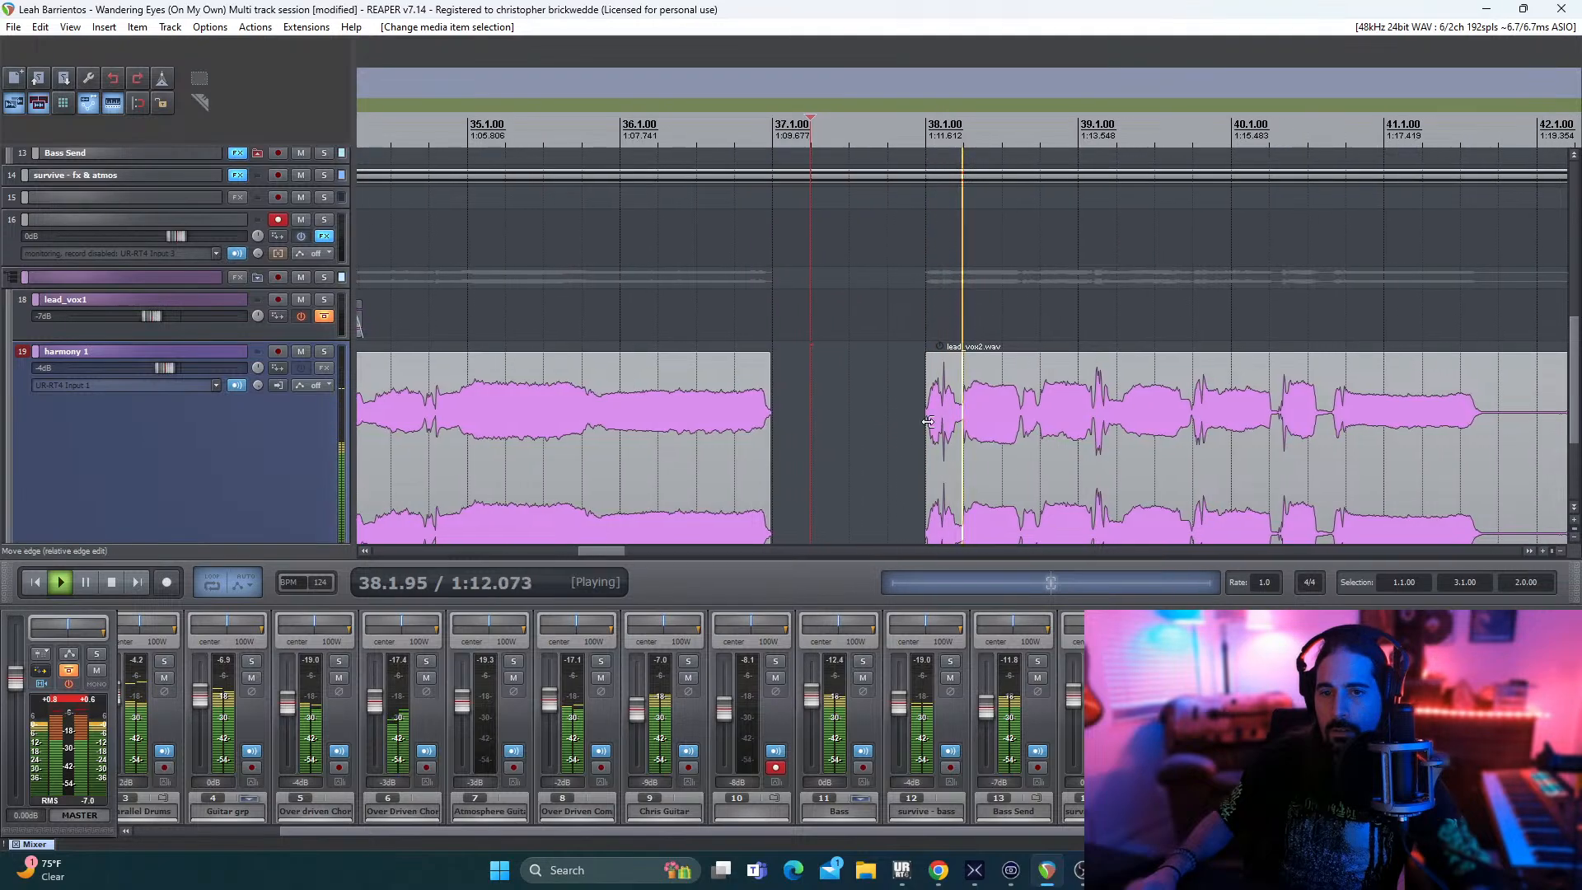
pyautogui.press('space')
# - Try moving the second lead_vox2 clip later to about 39.1.00 and play the mix from 36.3.65
pyautogui.moveTo(931, 431); pyautogui.dragTo(1030, 430)
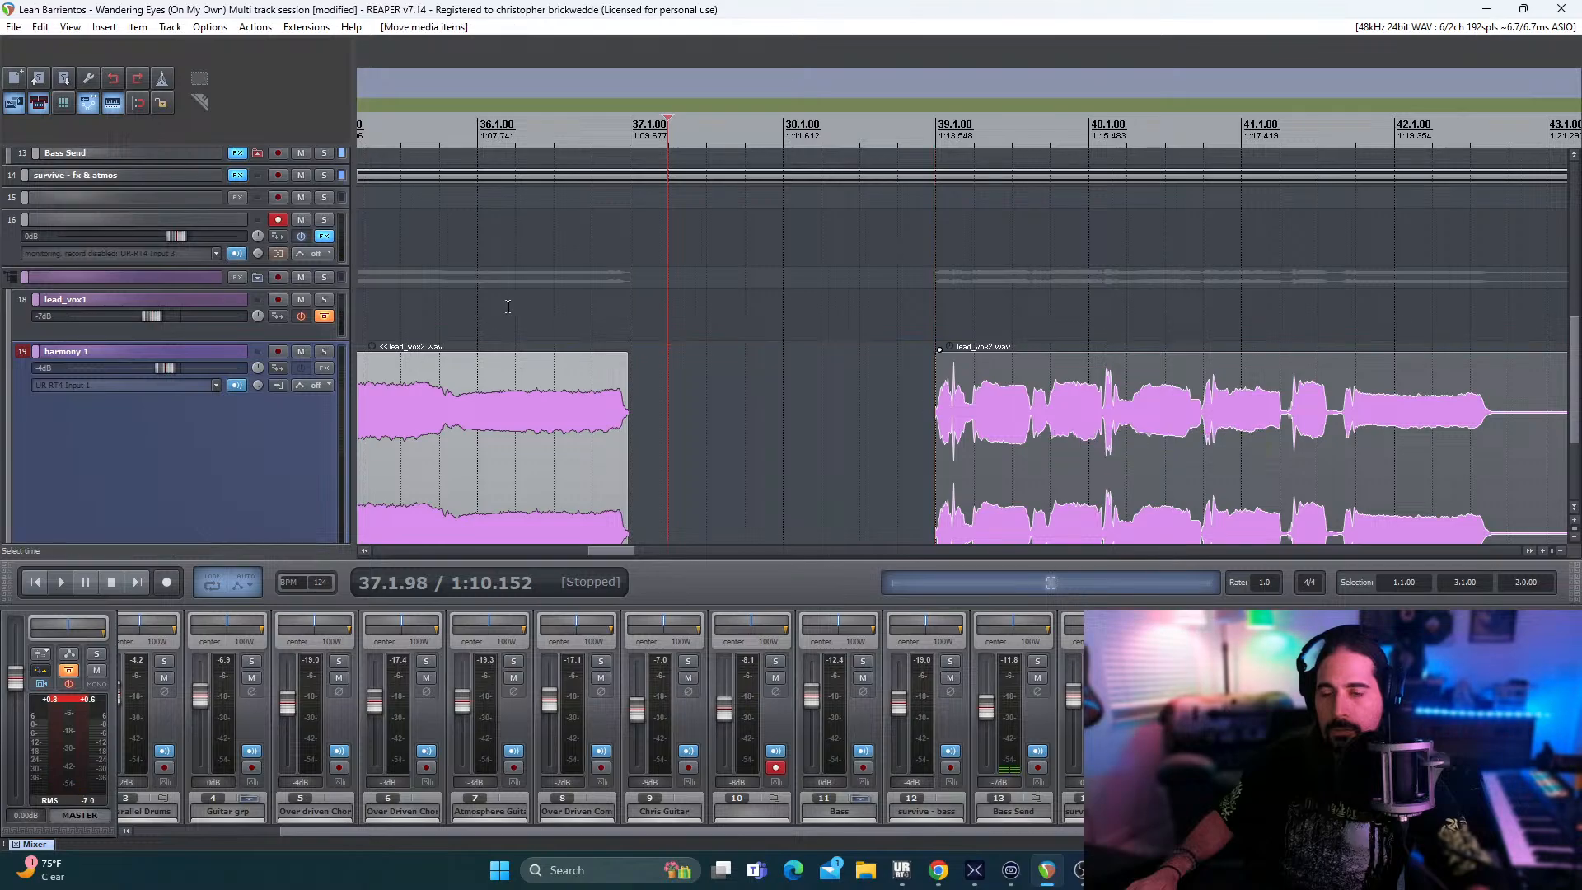
pyautogui.click(577, 311)
pyautogui.press('space')
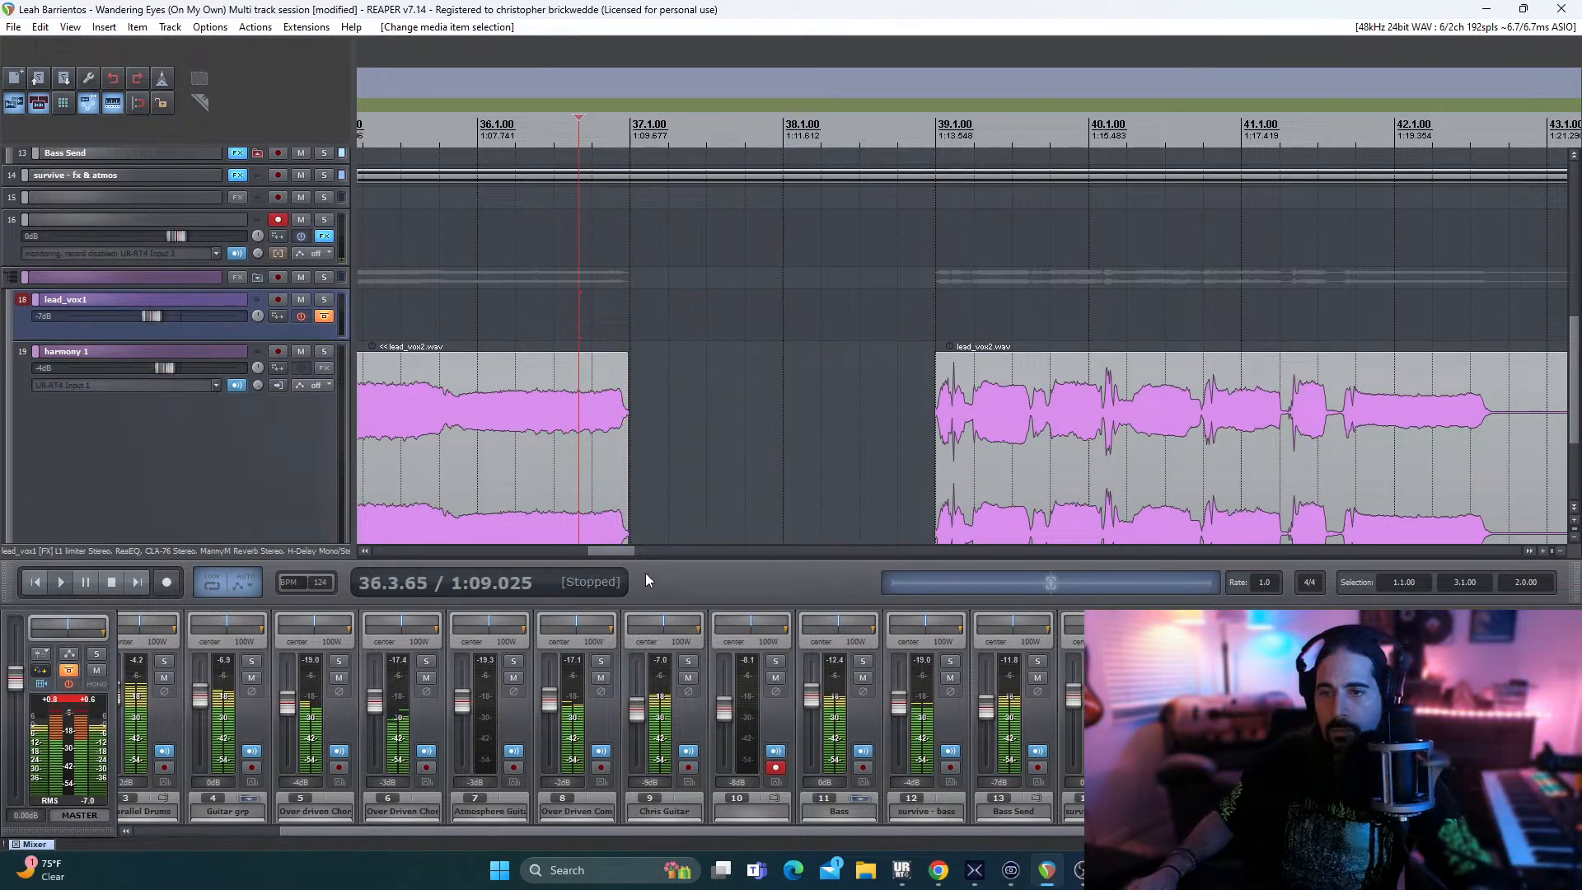
# - Audition the first lead_vox2 phrase against lead_vox1 in the full mix from about 32.1.00
pyautogui.moveTo(607, 551); pyautogui.dragTo(580, 551)
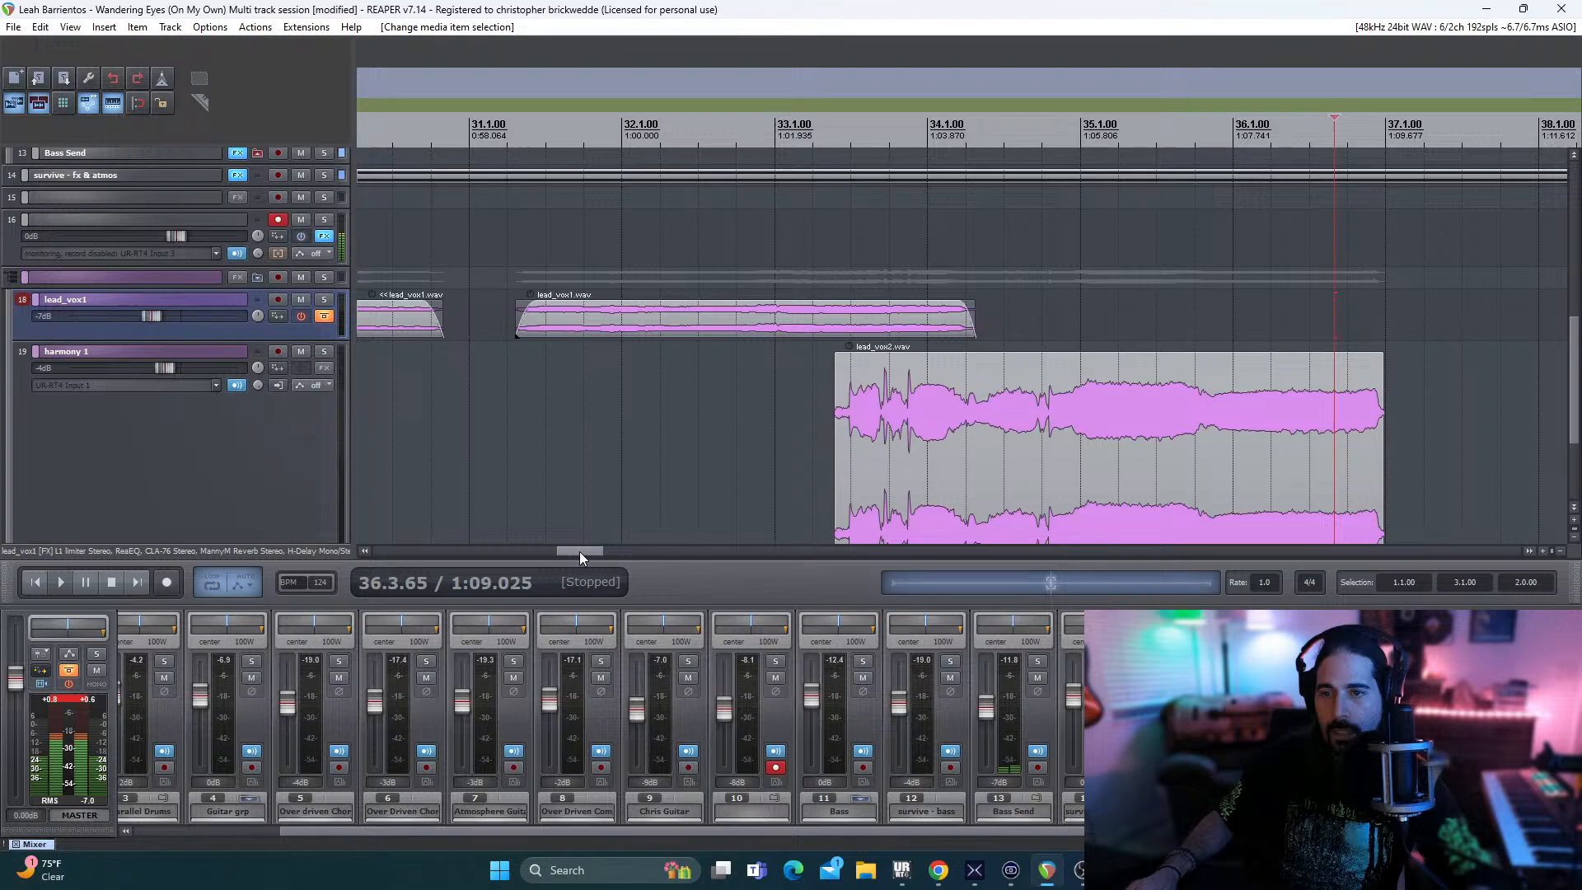
pyautogui.click(623, 396)
pyautogui.press('space')
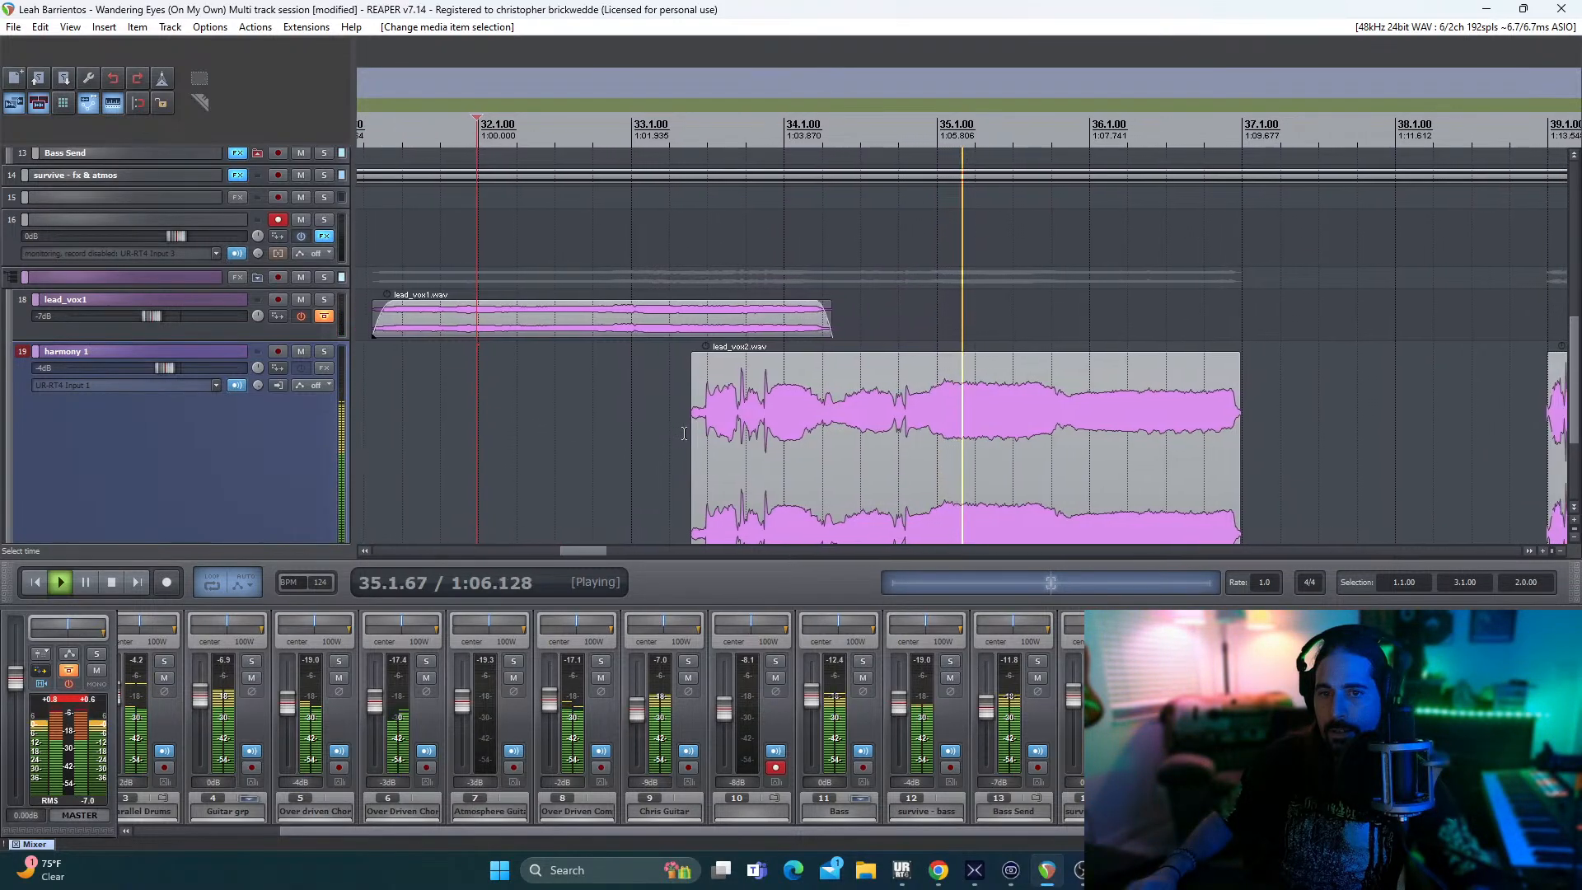
pyautogui.press('space')
pyautogui.press('space')
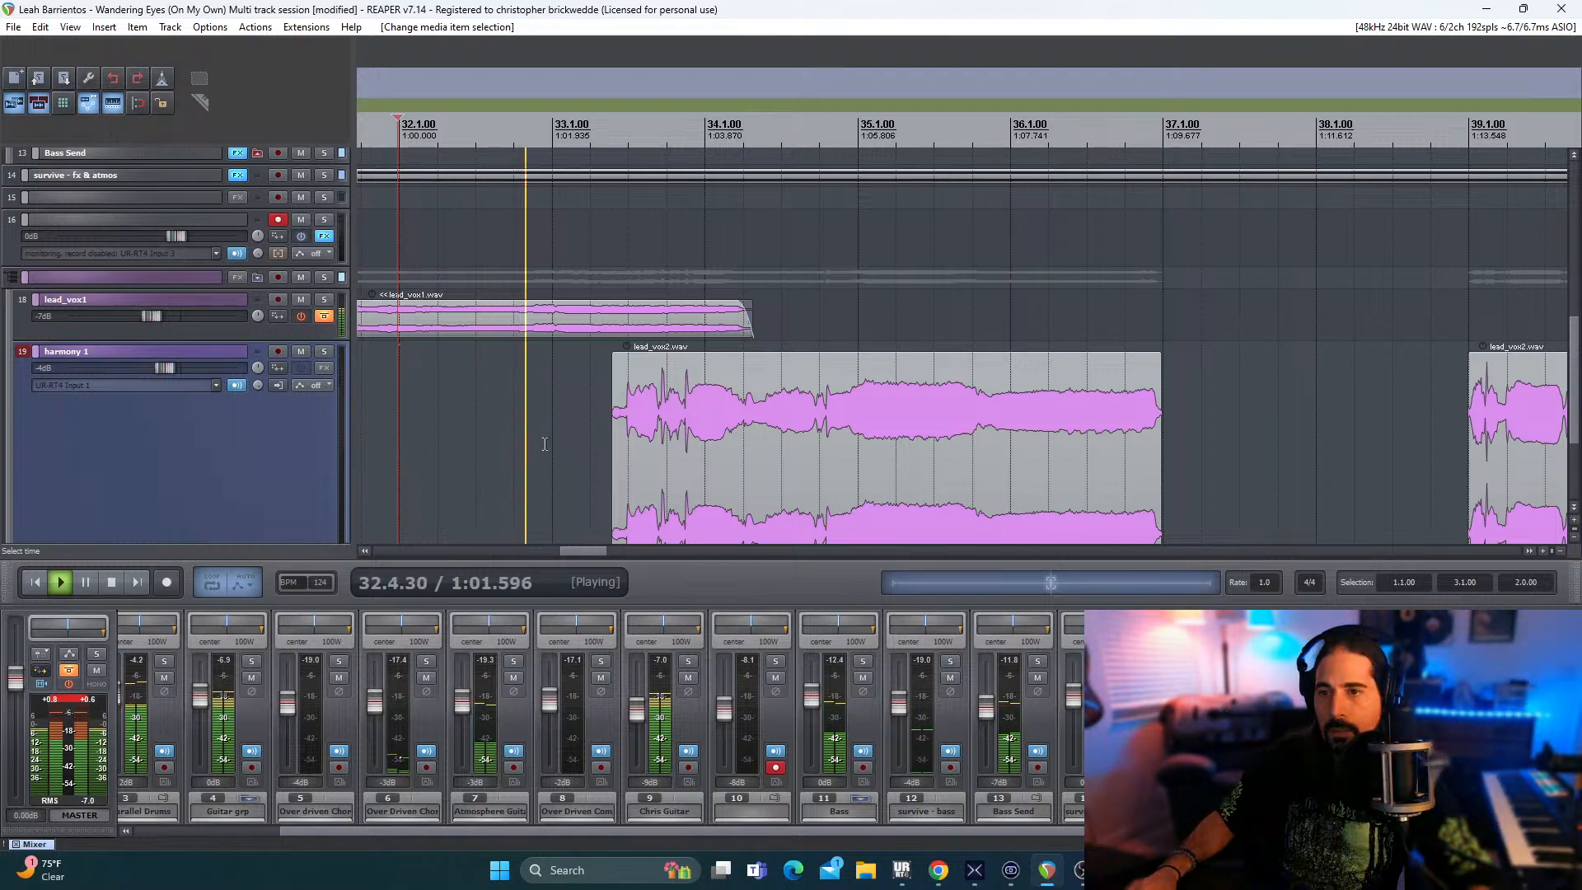
# - Try starting the first lead_vox2 clip at about 32.4.00 and at about 33.1.00, auditioning each position from about 32.1.00
pyautogui.moveTo(747, 451); pyautogui.dragTo(636, 451)
pyautogui.press('space')
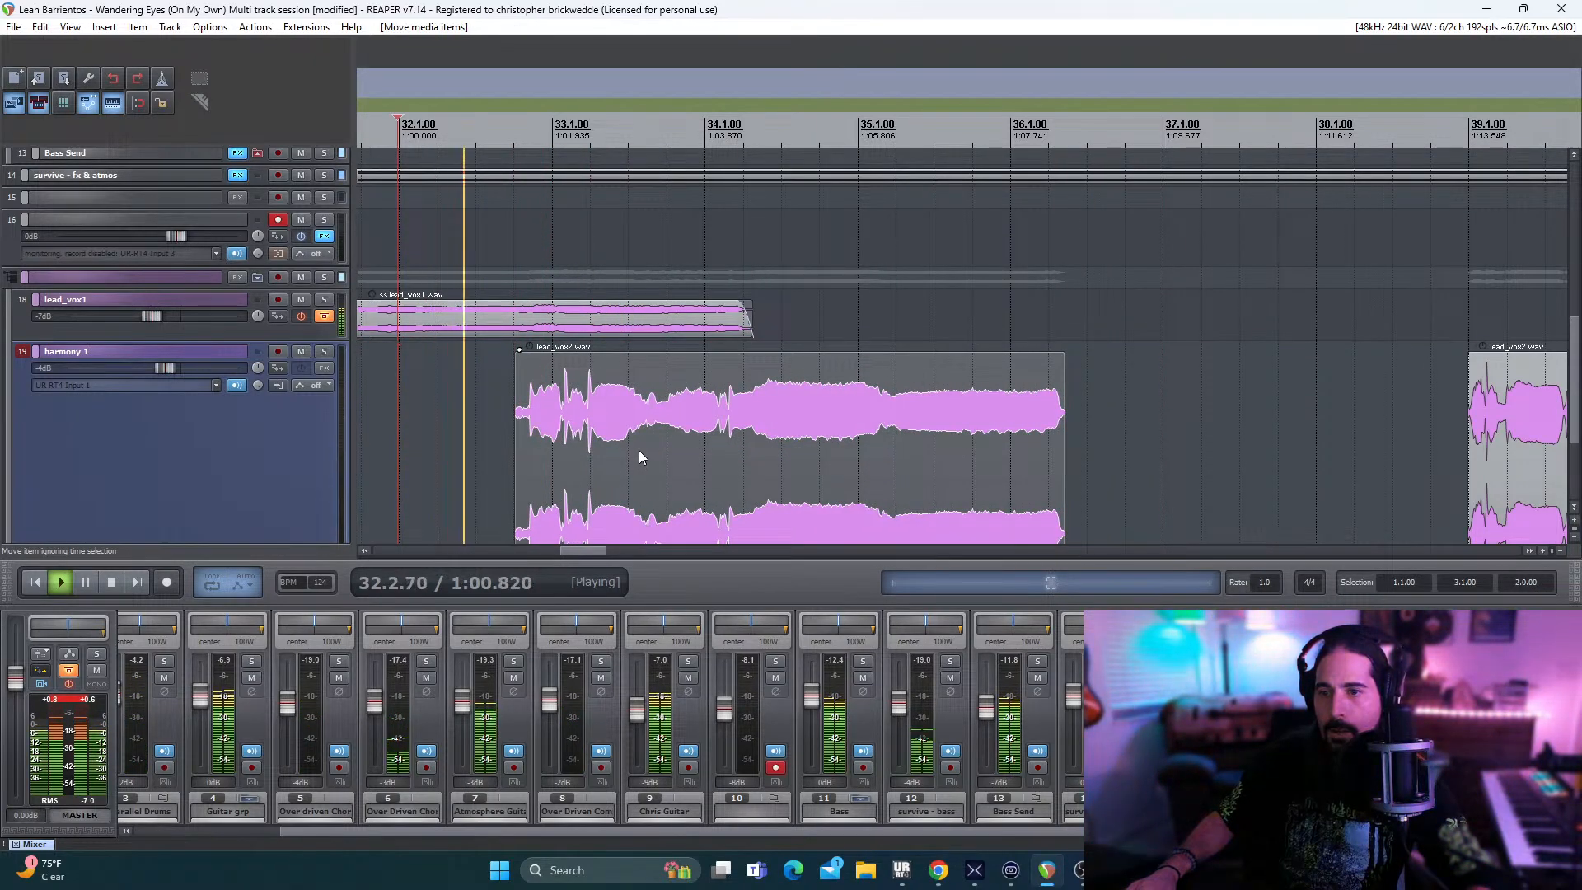
pyautogui.press('space')
pyautogui.moveTo(639, 450); pyautogui.dragTo(684, 449)
pyautogui.press('space')
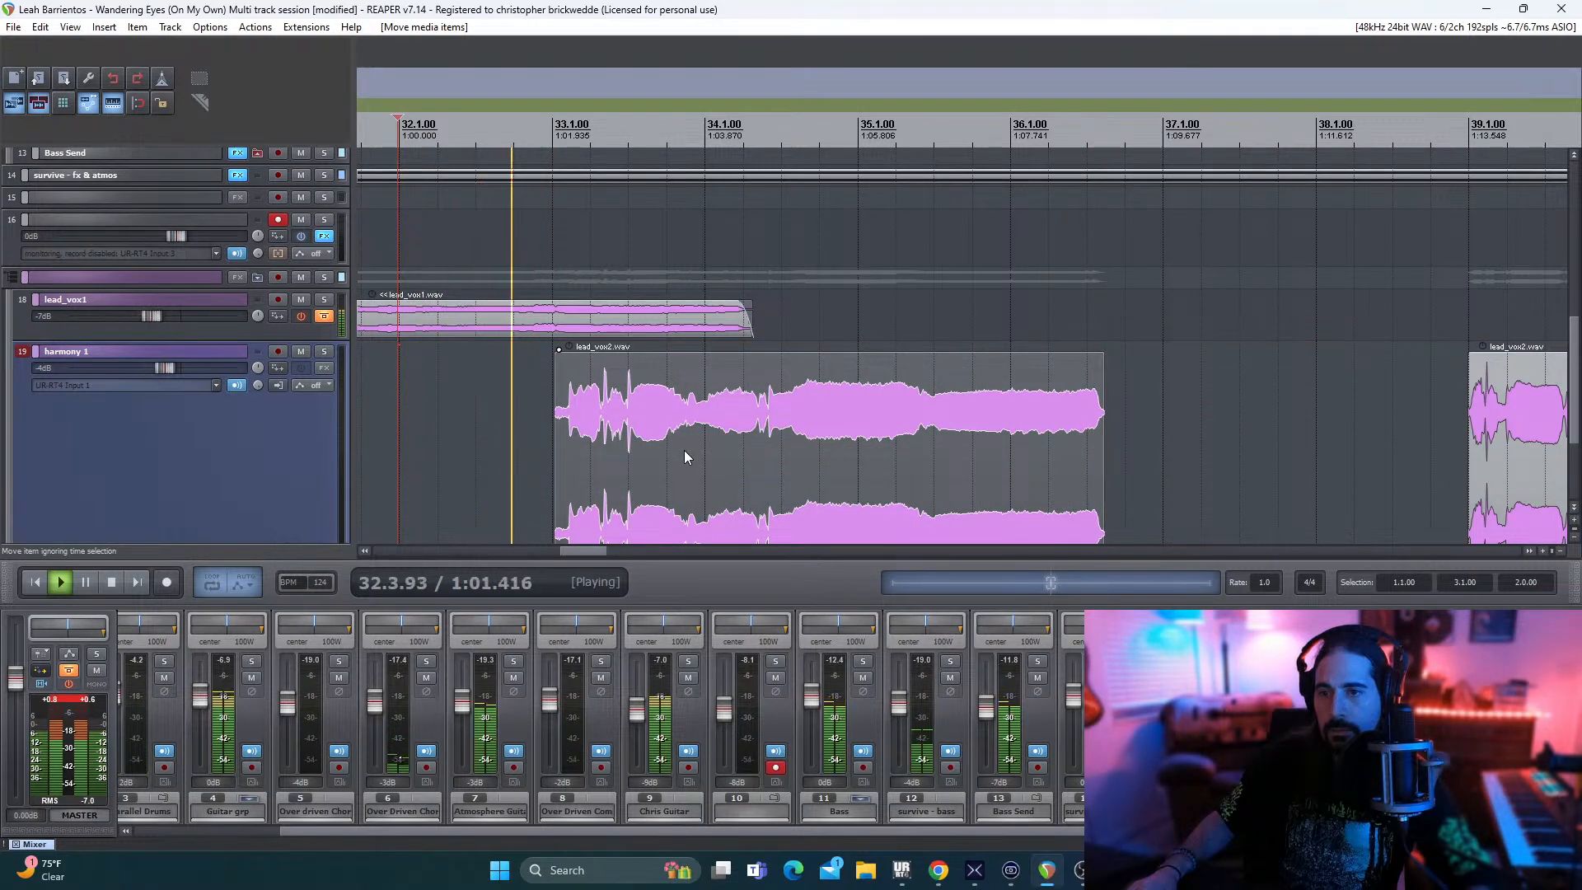
pyautogui.press('space')
# - Try starting the first lead_vox2 clip at about 33.2.00 and at about 33.3.00, auditioning each position from about 32.1.00
pyautogui.moveTo(684, 452)
pyautogui.mouseDown()
pyautogui.moveTo(671, 463)
pyautogui.moveTo(685, 451)
pyautogui.mouseUp()
pyautogui.press('space')
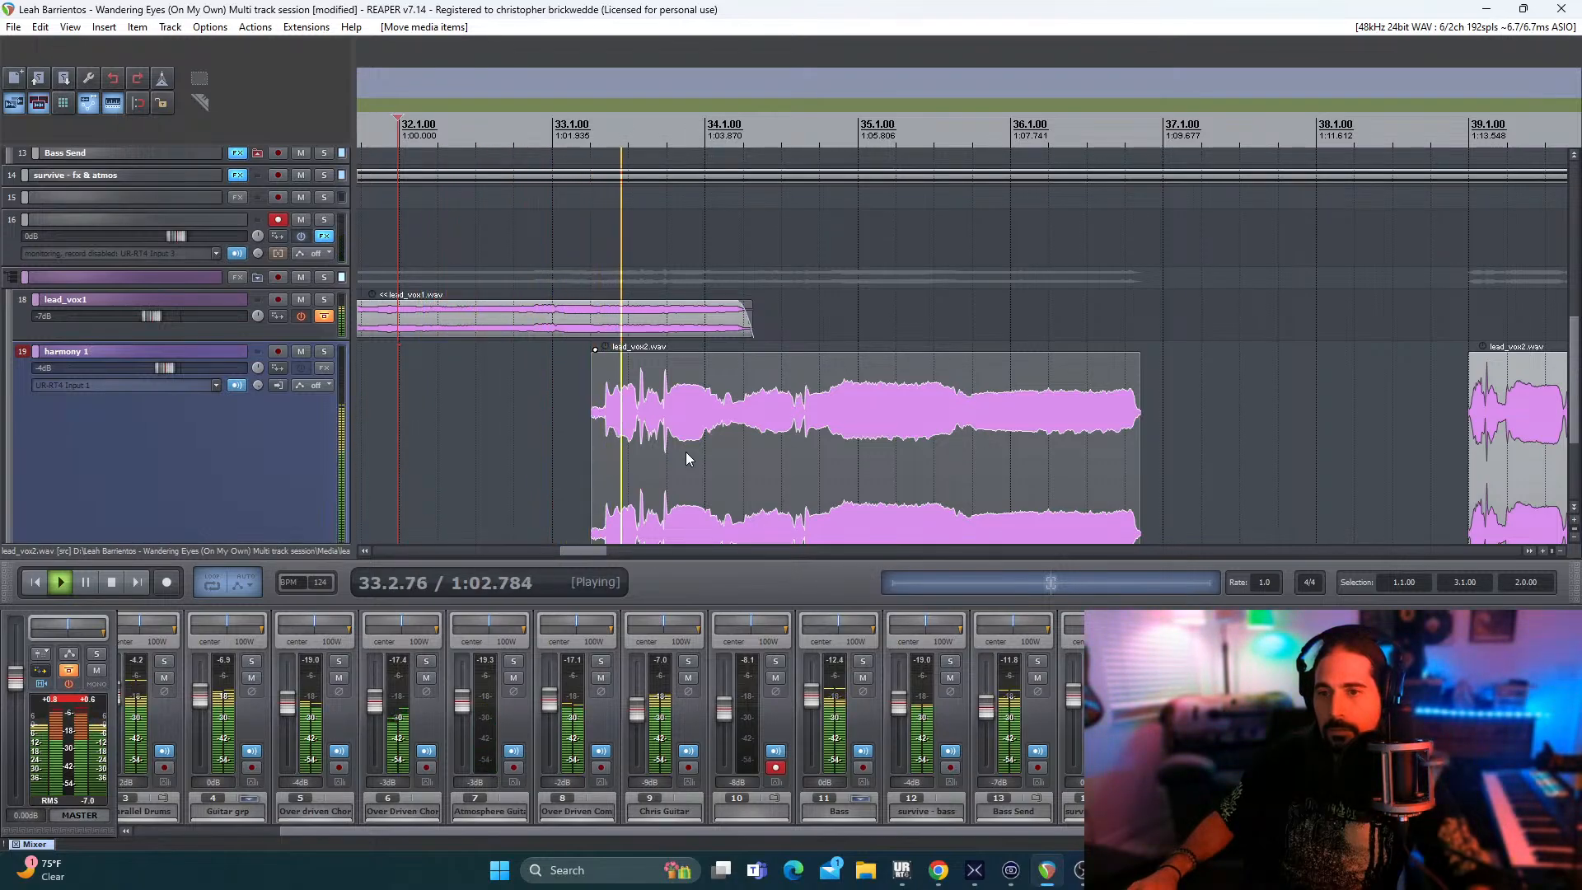
pyautogui.press('space')
pyautogui.moveTo(685, 451)
pyautogui.mouseDown()
pyautogui.moveTo(659, 427)
pyautogui.moveTo(700, 437)
pyautogui.mouseUp()
pyautogui.press('space')
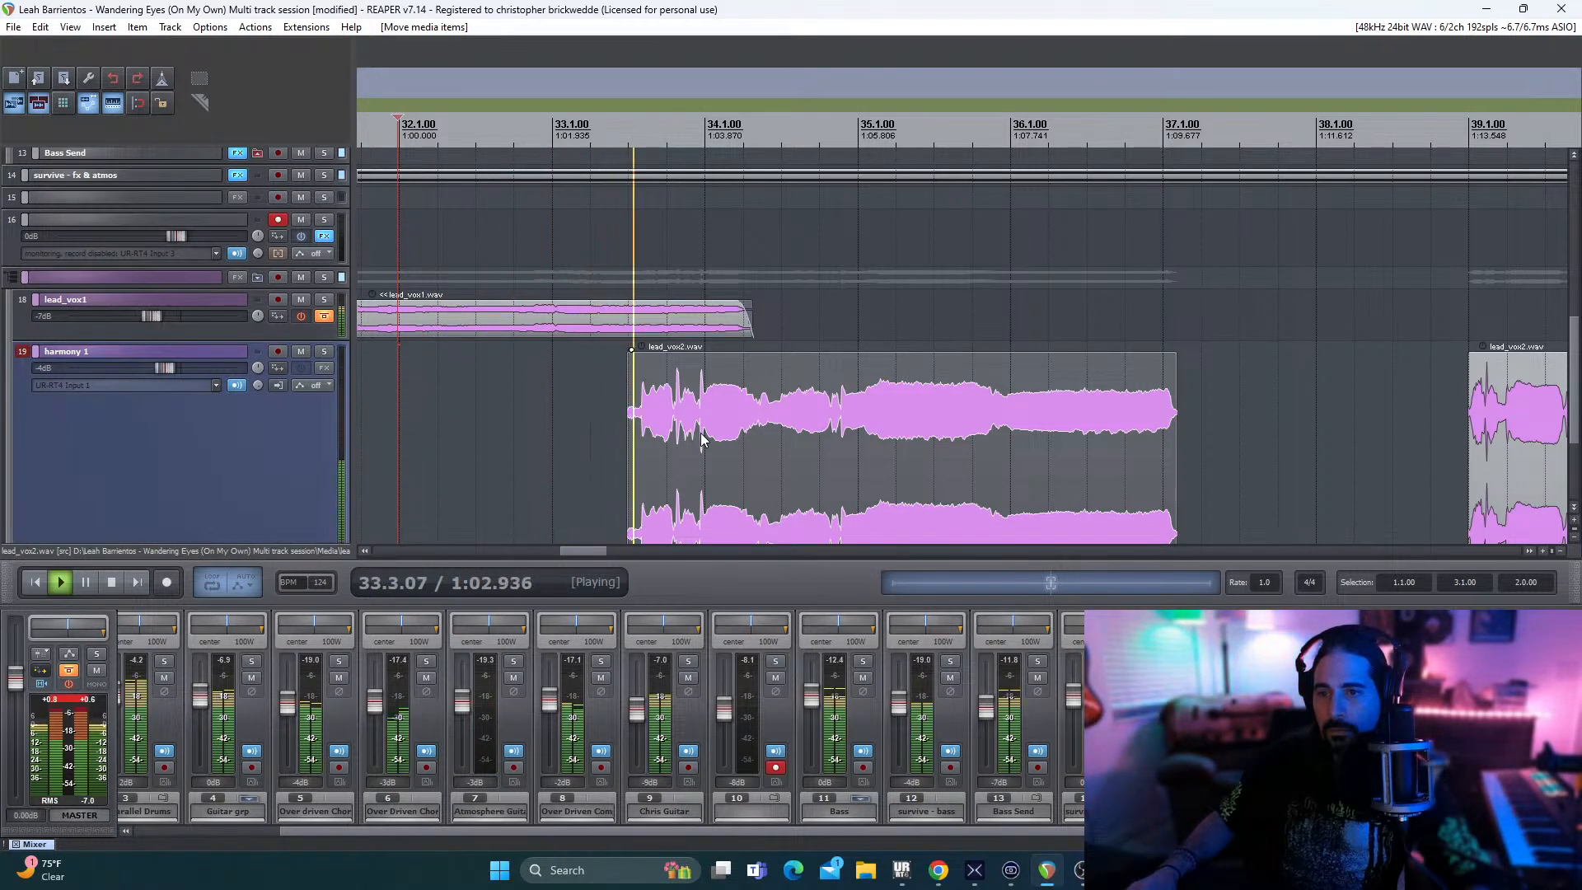
pyautogui.press('space')
# - Nudge the first lead_vox2 clip slightly earlier to about 33.2.80 and audition the whole phrase
pyautogui.moveTo(701, 437); pyautogui.dragTo(694, 440)
pyautogui.press('space')
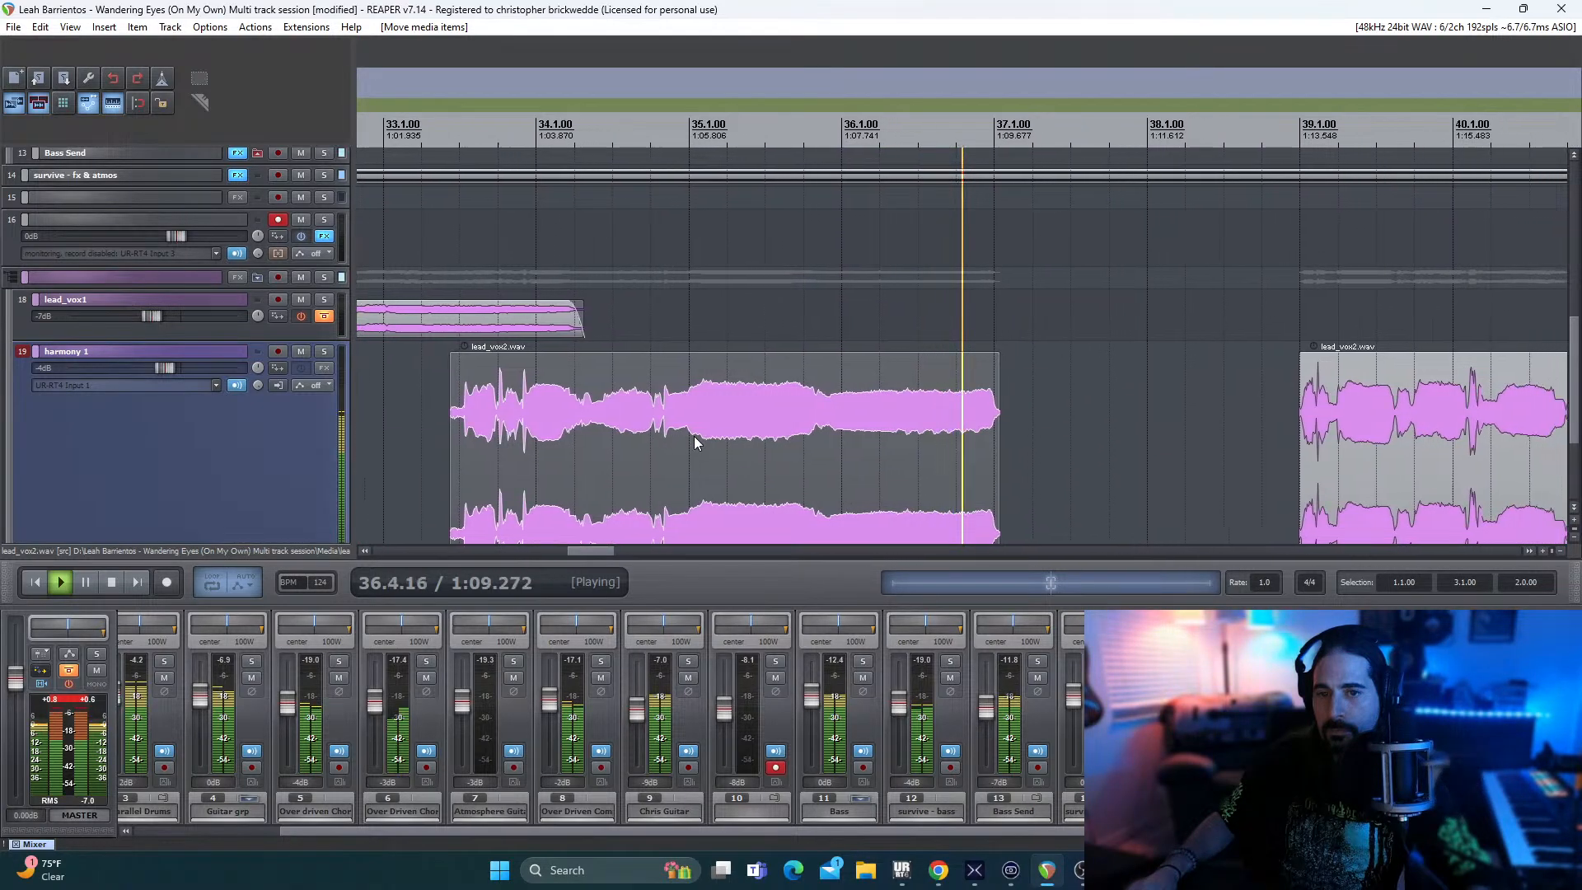
pyautogui.press('space')
# - Adjust the first lead_vox2 clip's end to just past 37.1.00 and move the second clip earlier to about 37.1.70
pyautogui.moveTo(926, 455)
pyautogui.mouseDown()
pyautogui.moveTo(1021, 463)
pyautogui.moveTo(928, 464)
pyautogui.mouseUp()
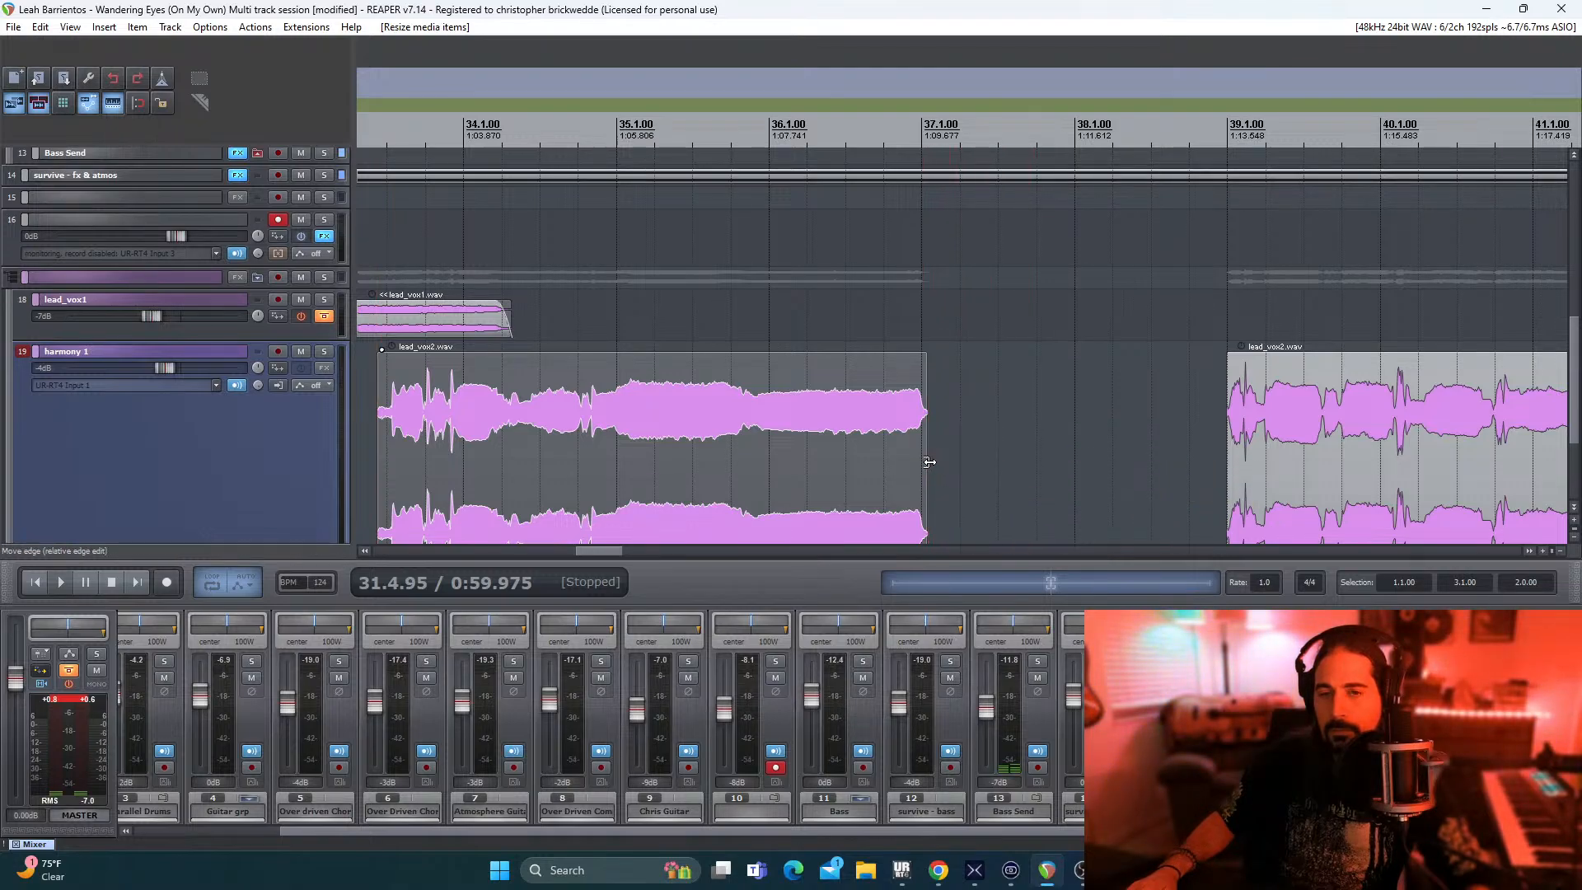
pyautogui.moveTo(1324, 456); pyautogui.dragTo(1034, 457)
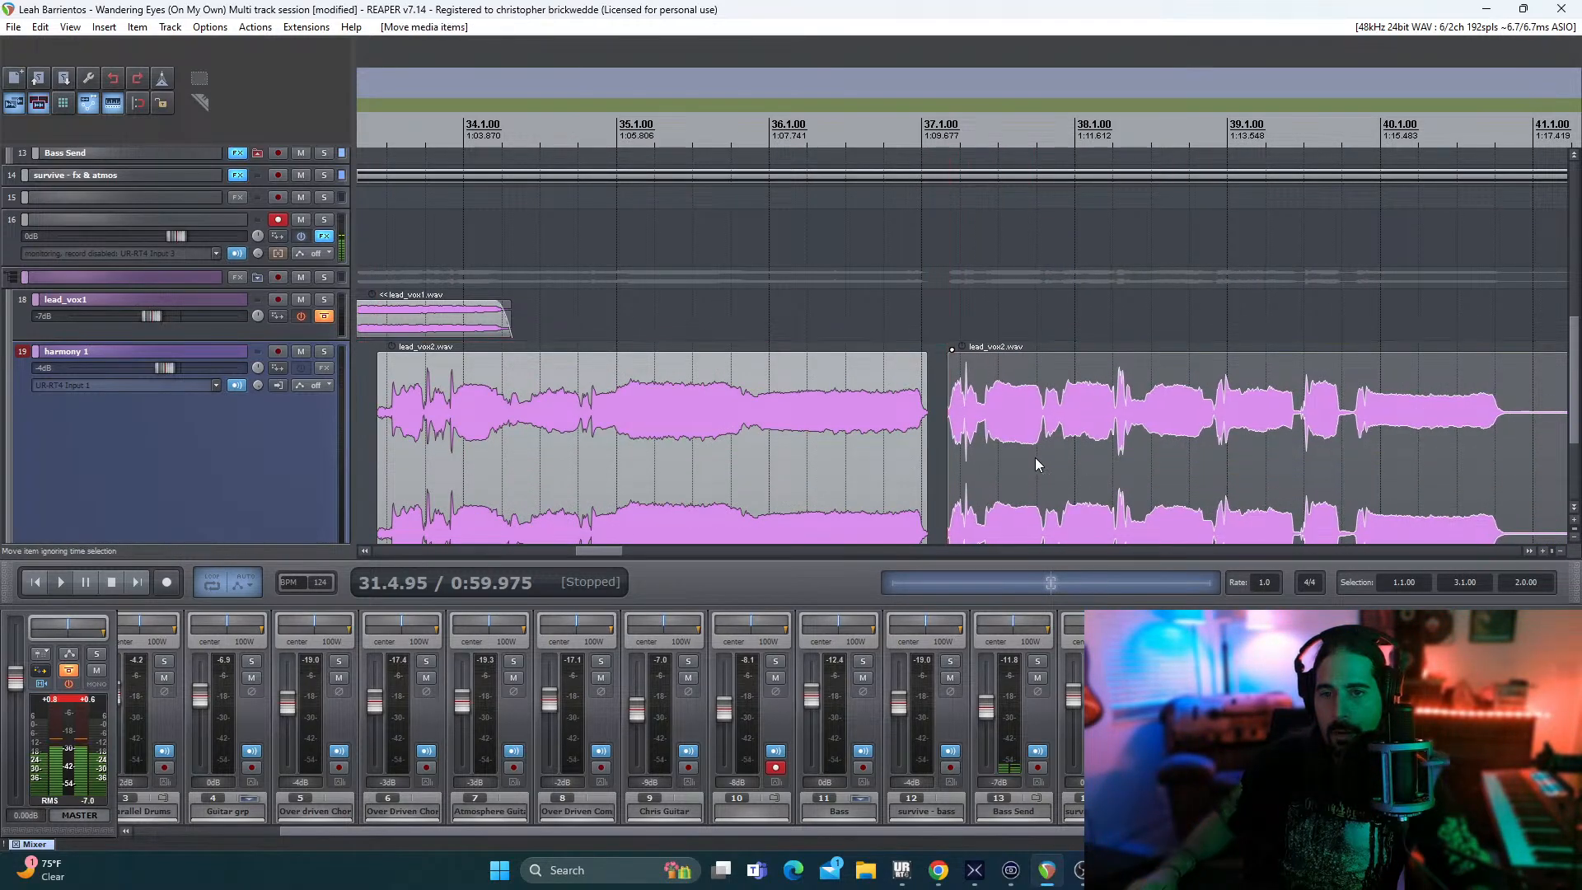
# - Audition the second lead_vox2 clip and split it at the end of its phrase, at about 40.4.24
pyautogui.click(362, 428)
pyautogui.press('space')
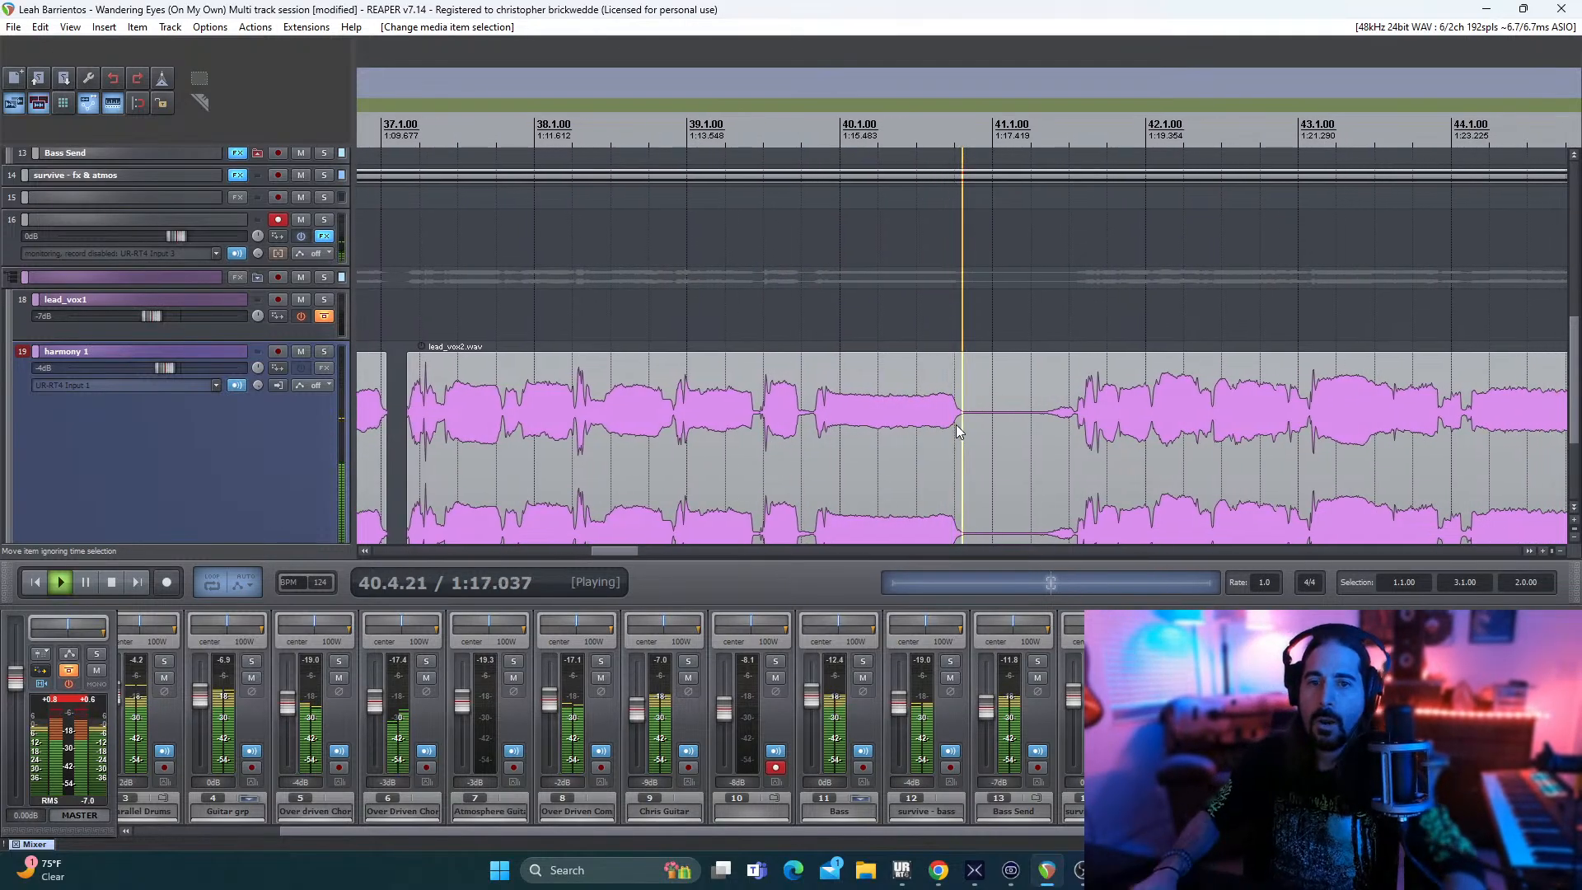
pyautogui.click(812, 430)
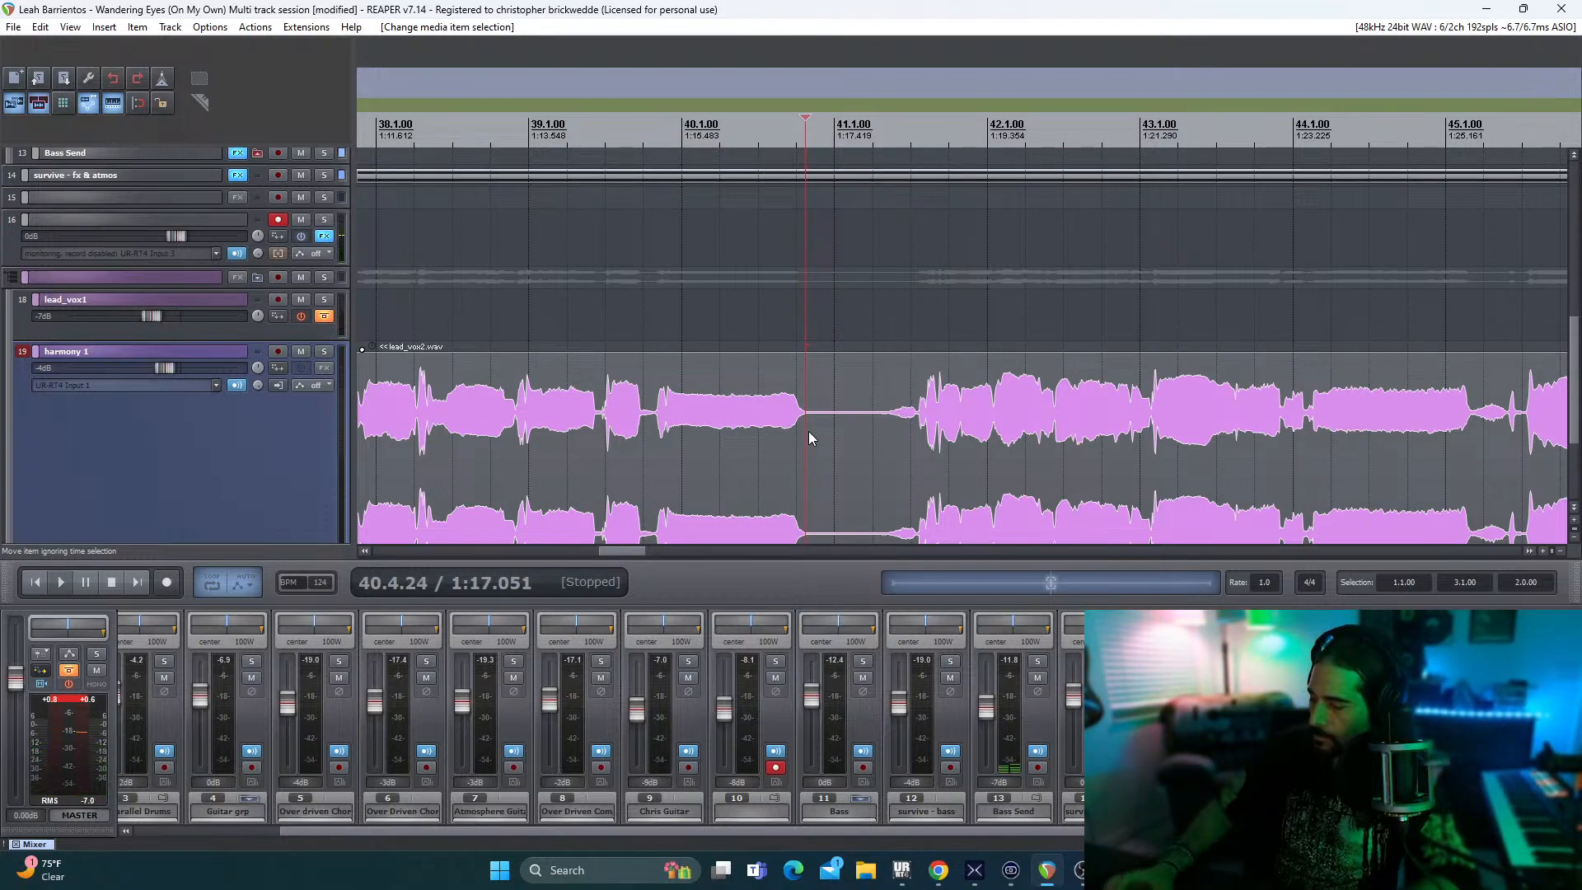
pyautogui.press('s')
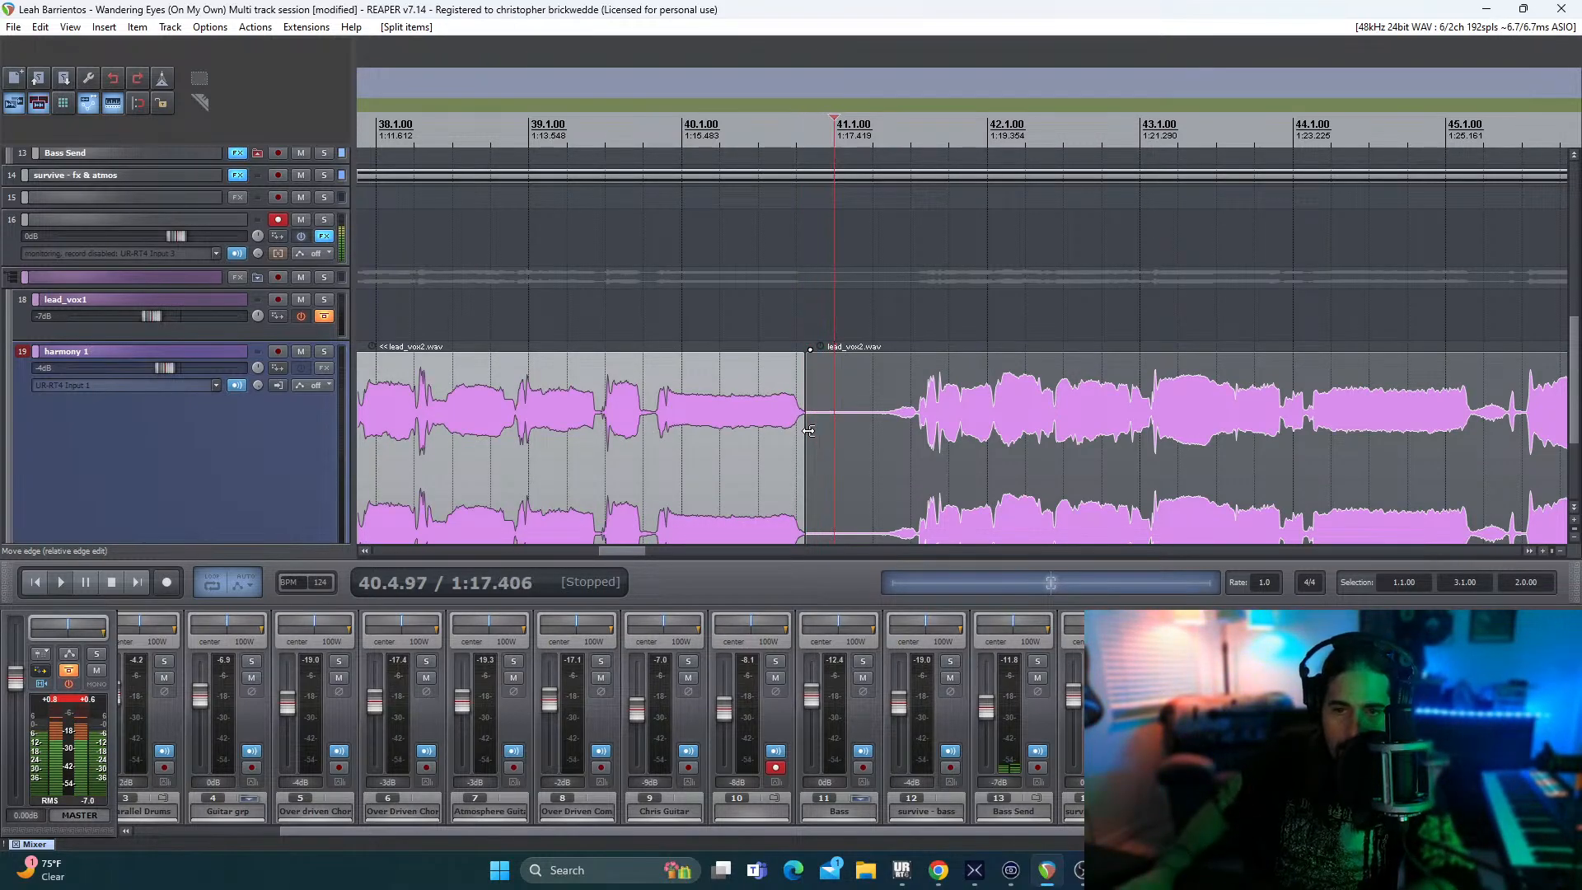
# - Split the lead_vox2 clip again at about 41.3.17 and delete the near-silent section between the two splits
pyautogui.press('Right')
pyautogui.press('Right')
pyautogui.press('Right')
pyautogui.press('Right')
pyautogui.press('Right')
pyautogui.press('Right')
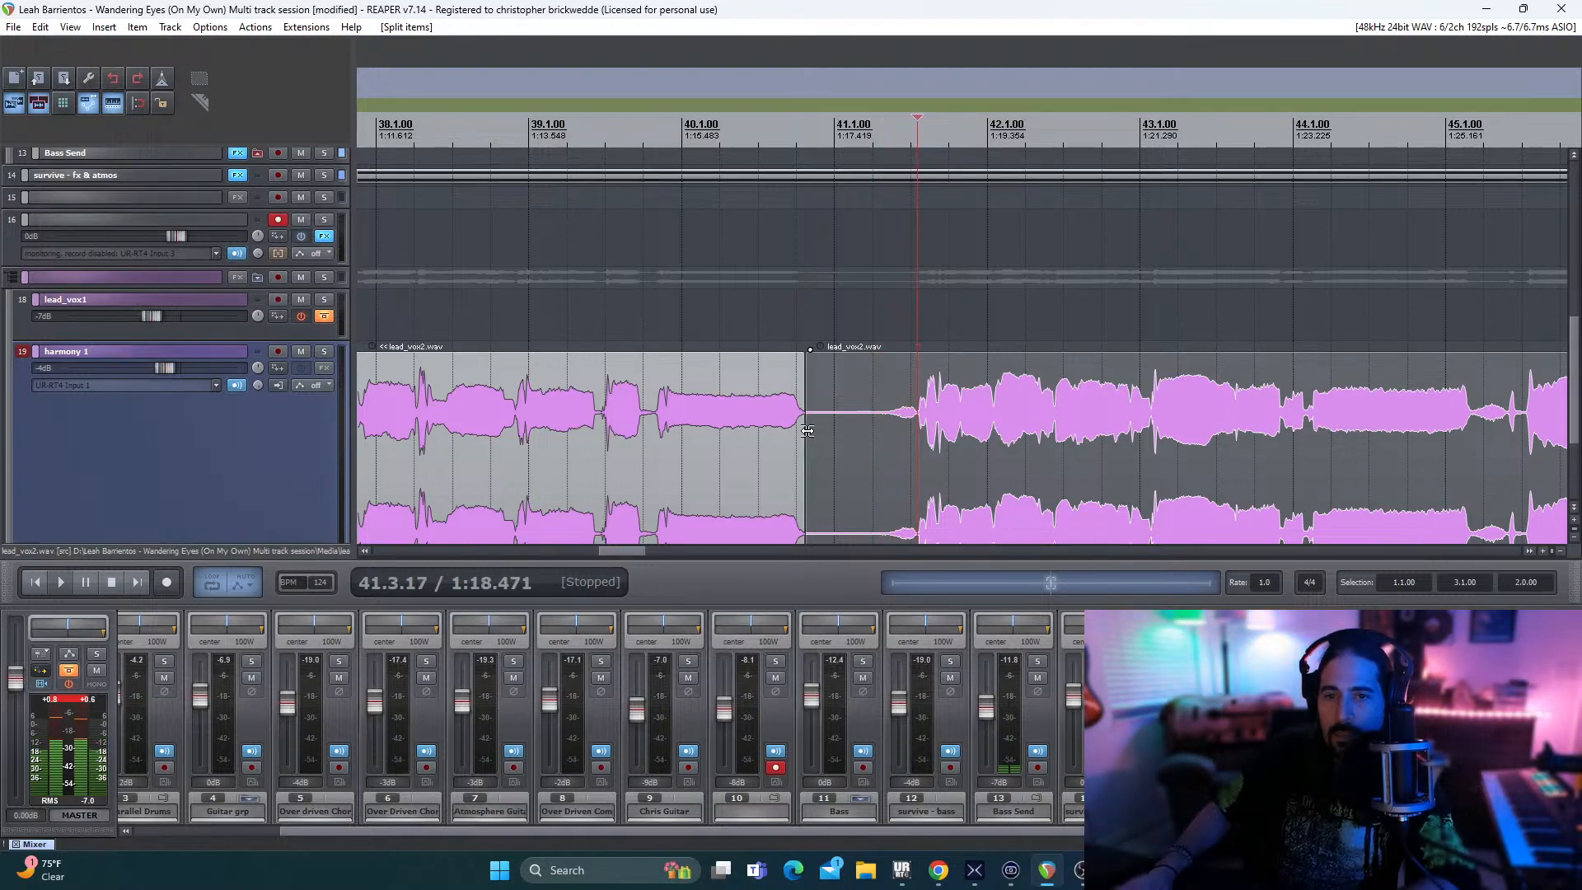
pyautogui.press('s')
pyautogui.click(858, 476)
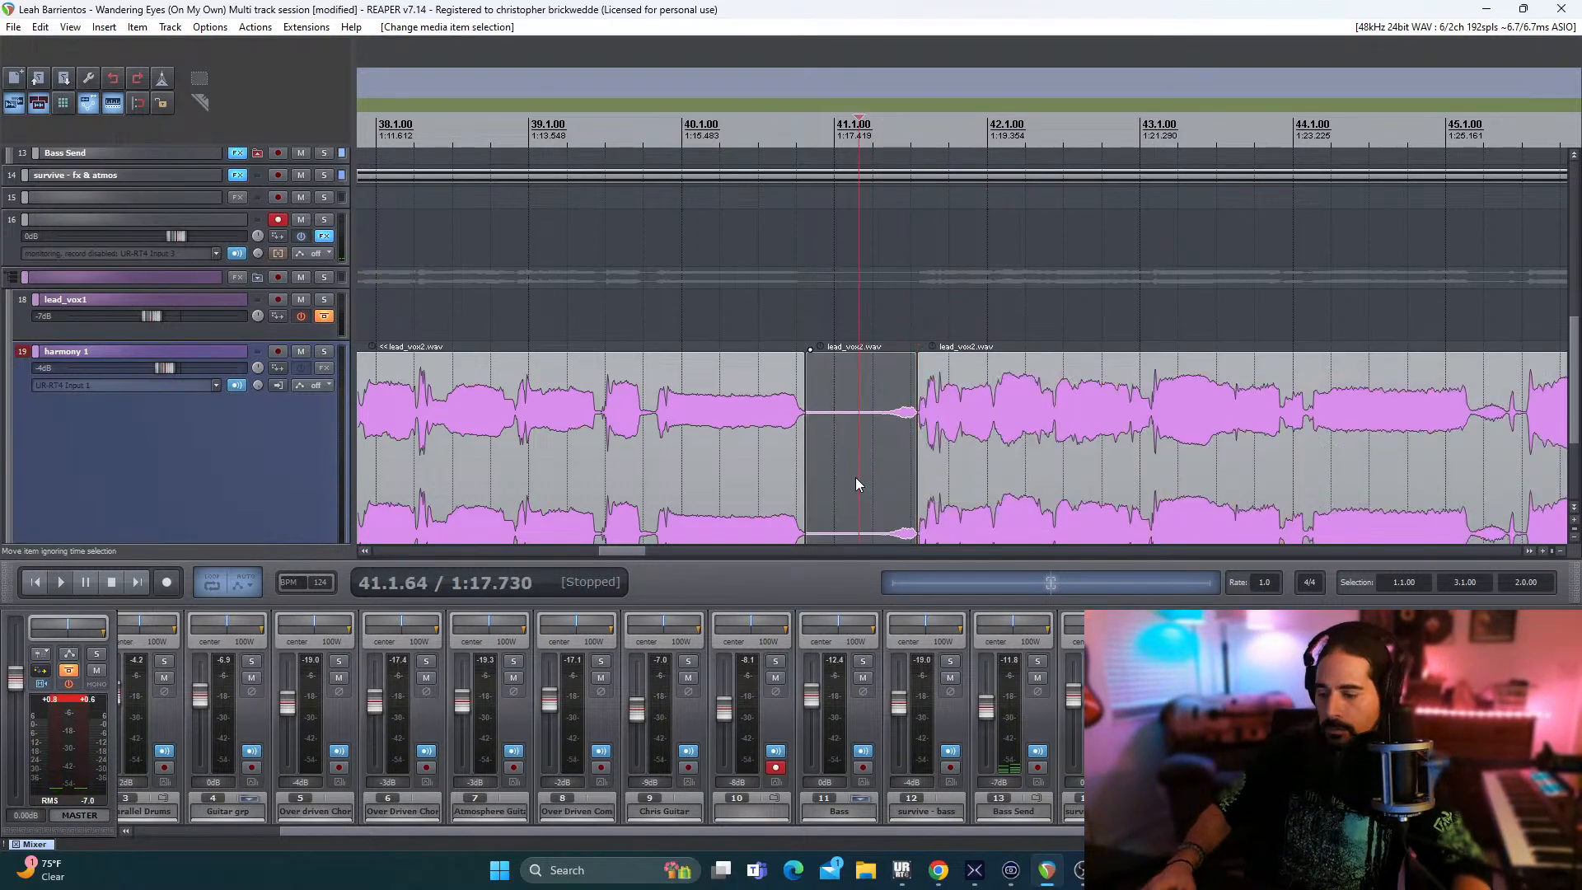
pyautogui.press('Delete')
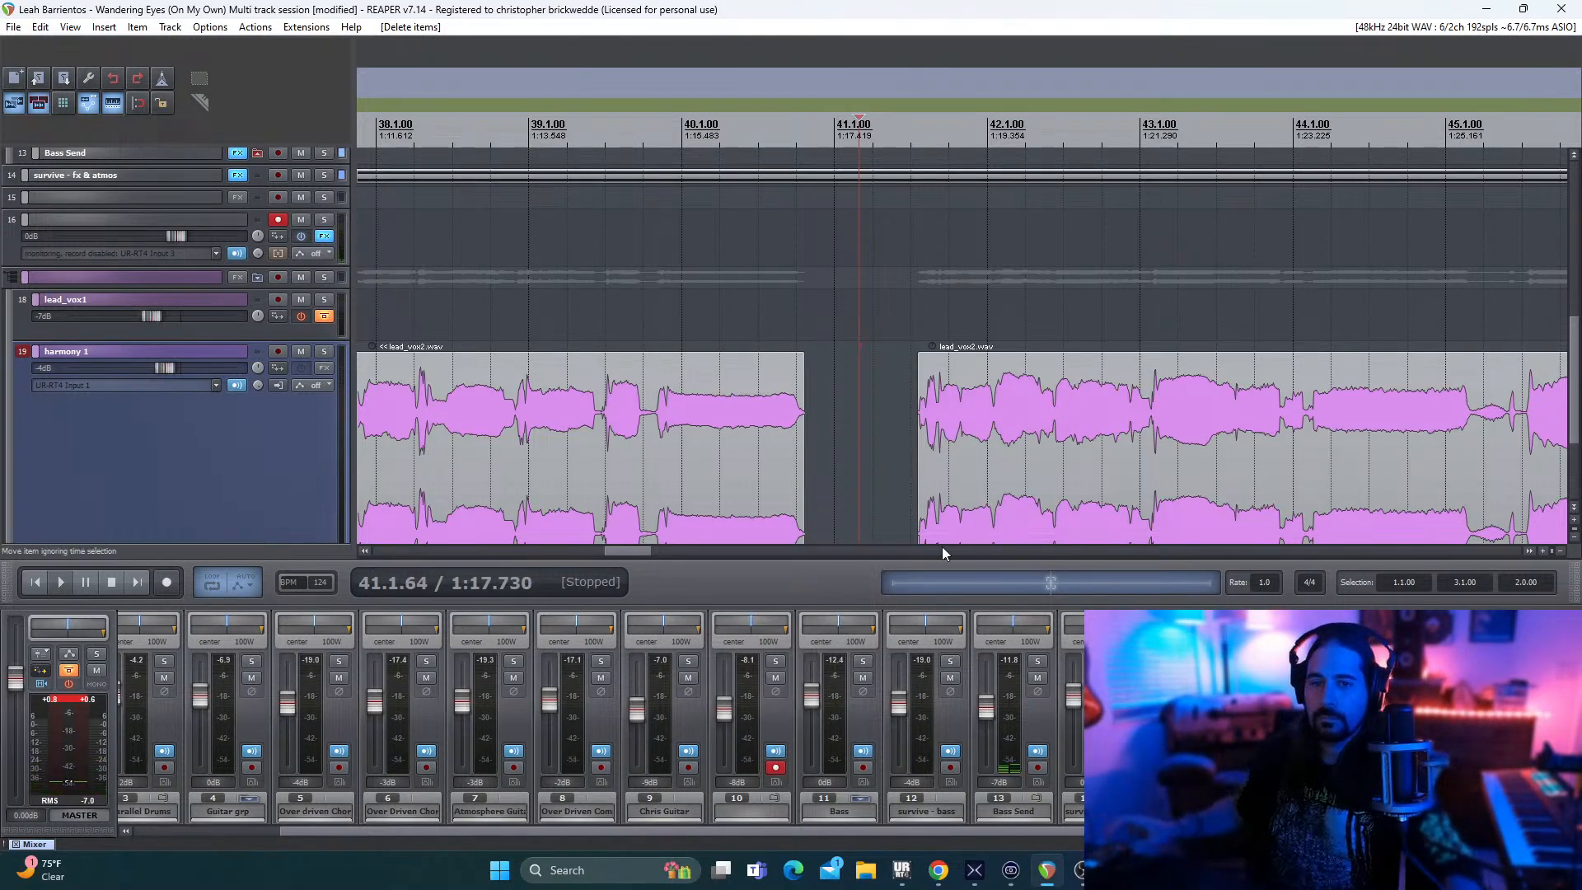
# - Audition the harmony from about 28.1.17 and nudge the first lead_vox2 clip slightly earlier to about 33.2.50
pyautogui.moveTo(624, 554); pyautogui.dragTo(574, 552)
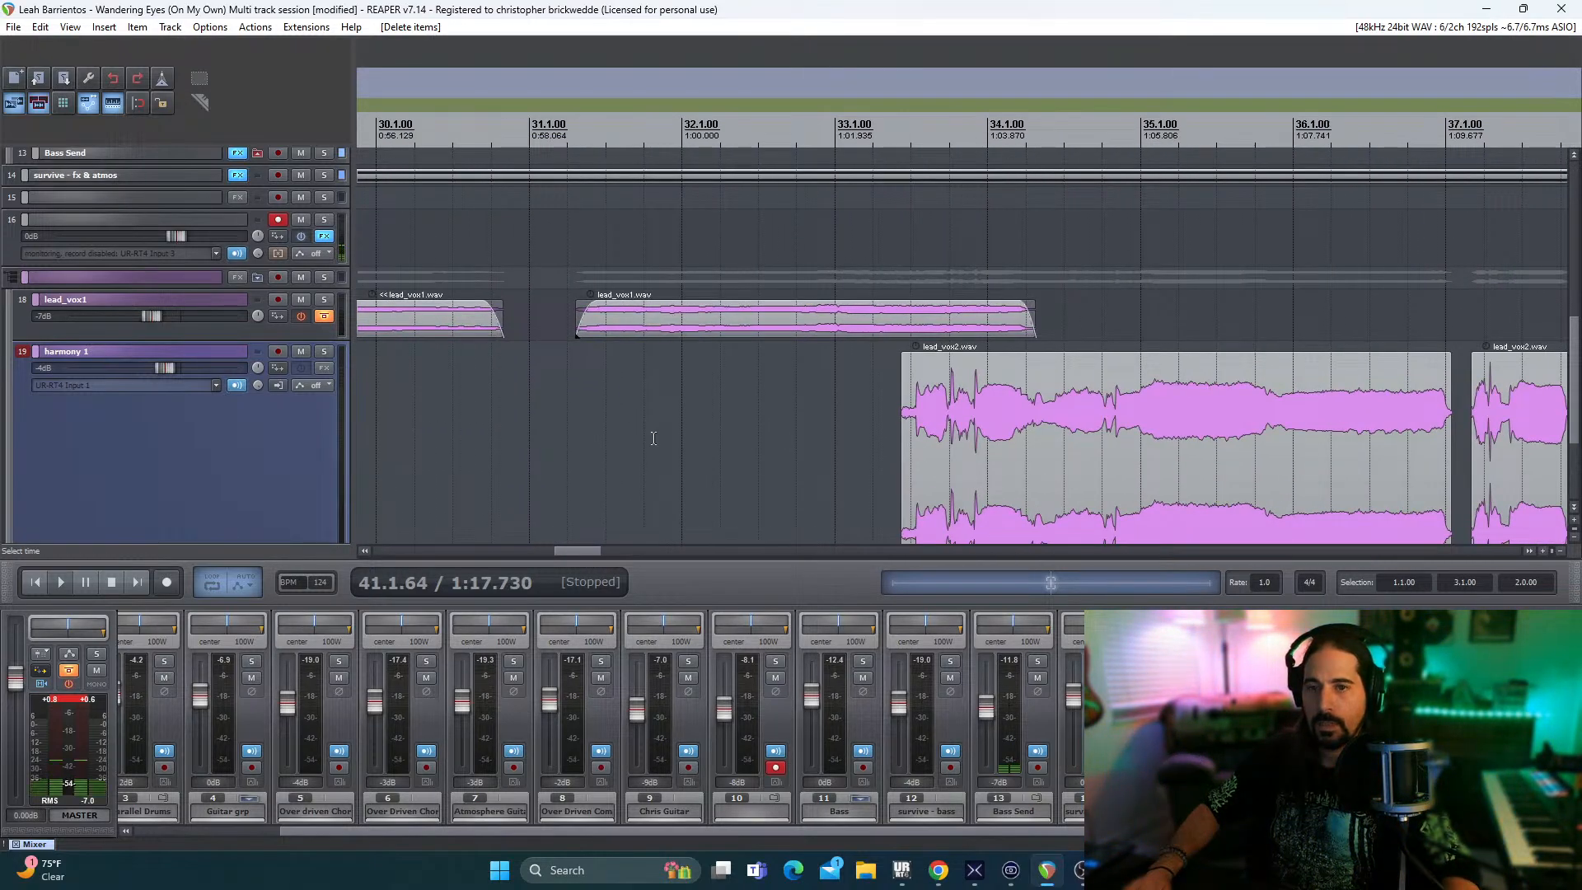
pyautogui.scroll(-2, 555, 469)
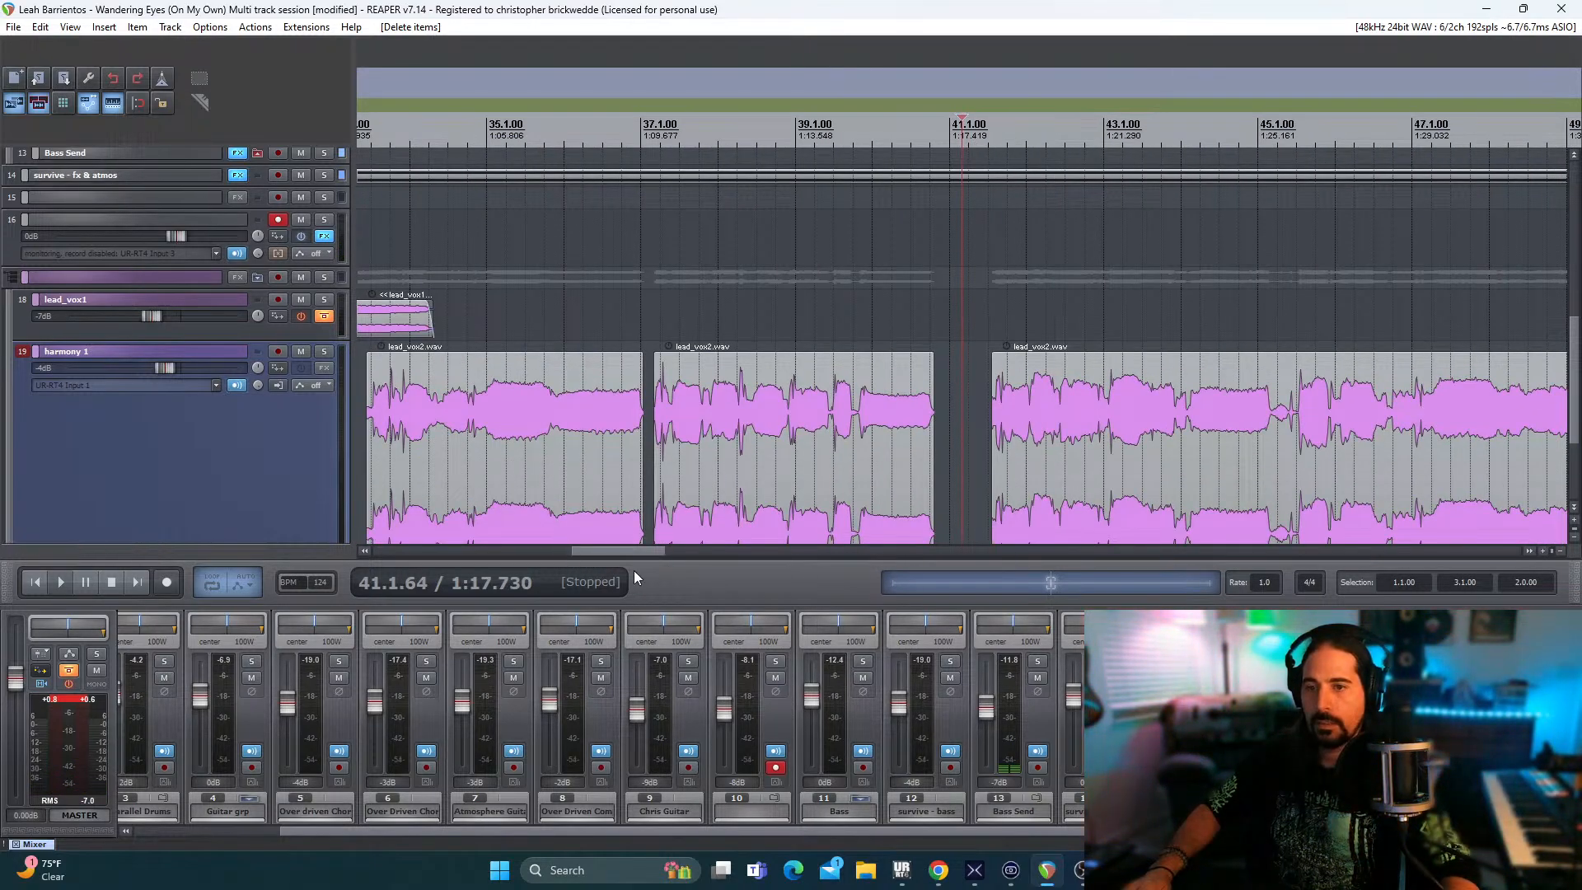
pyautogui.moveTo(629, 551); pyautogui.dragTo(581, 560)
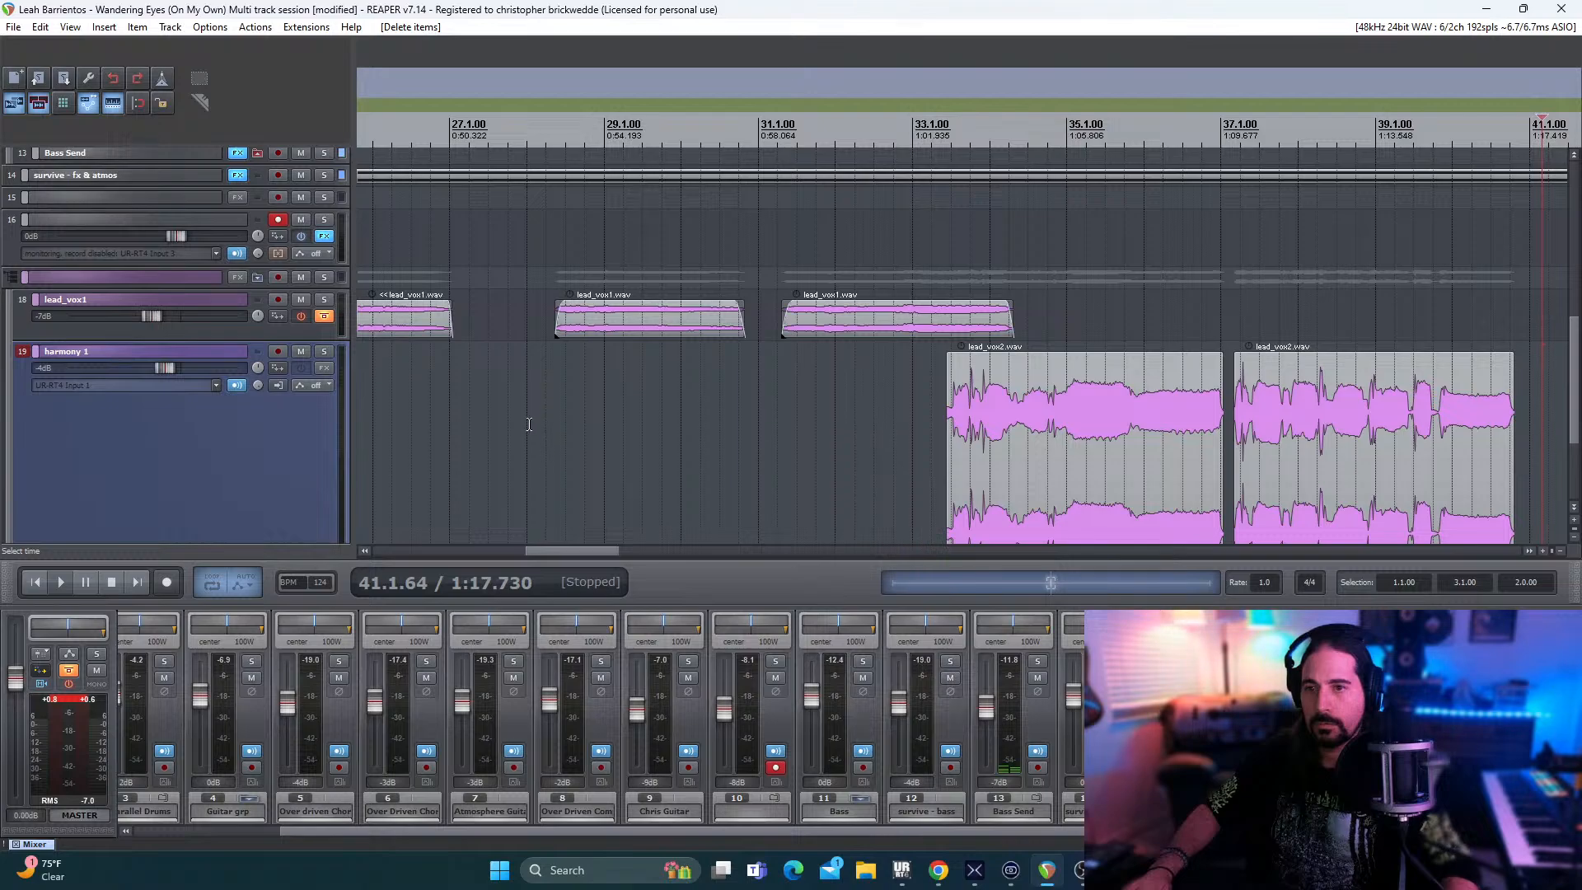
pyautogui.click(529, 424)
pyautogui.press('space')
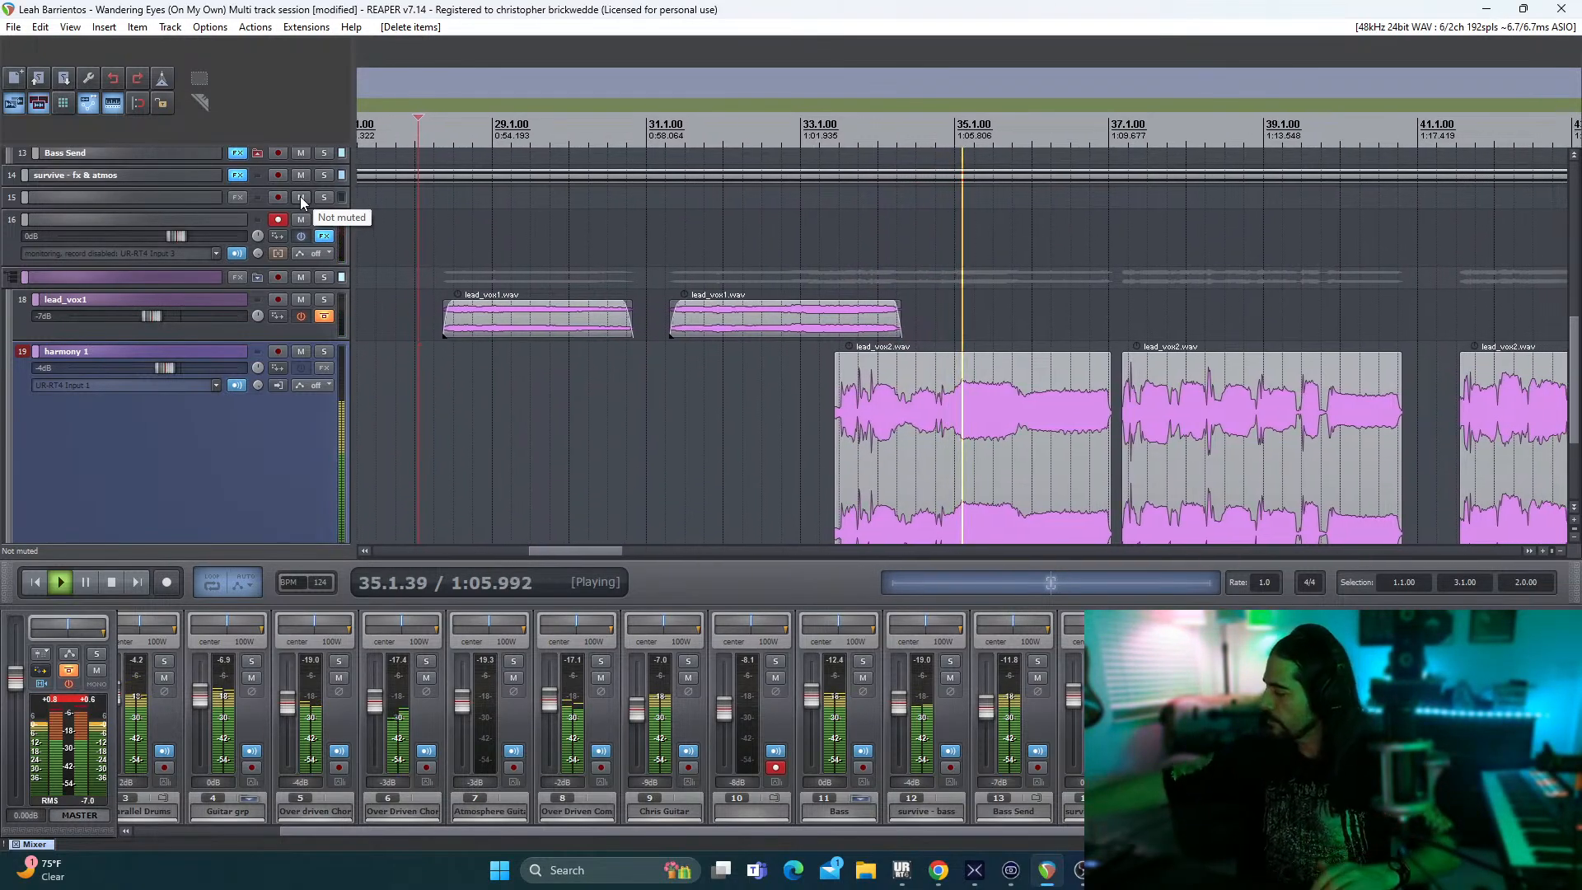
pyautogui.press('space')
pyautogui.moveTo(829, 512); pyautogui.dragTo(880, 458)
pyautogui.press('space')
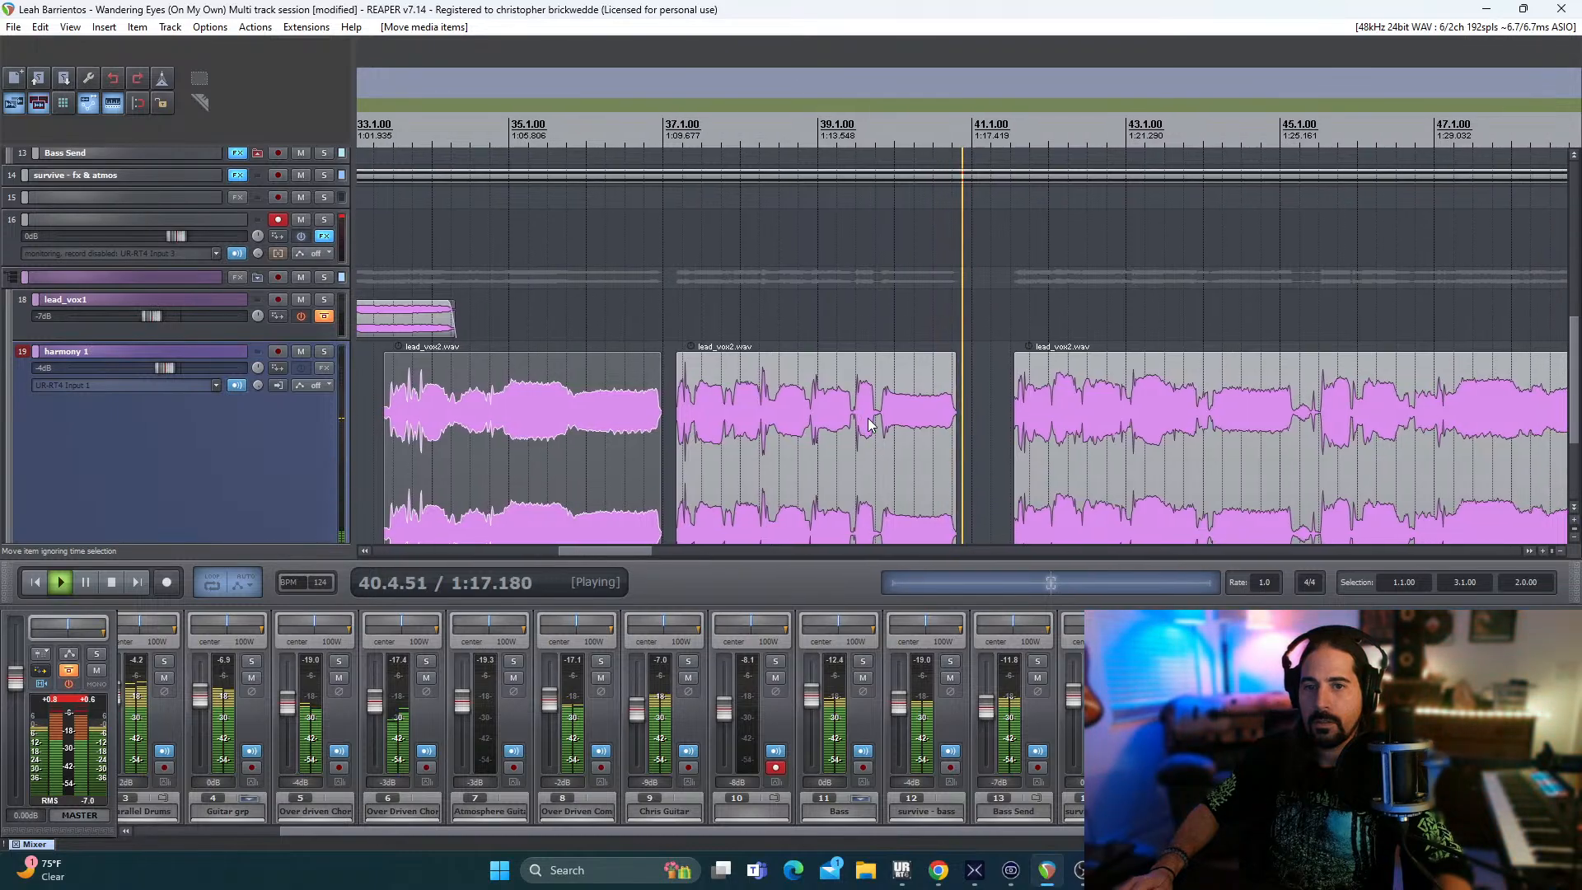
pyautogui.press('space')
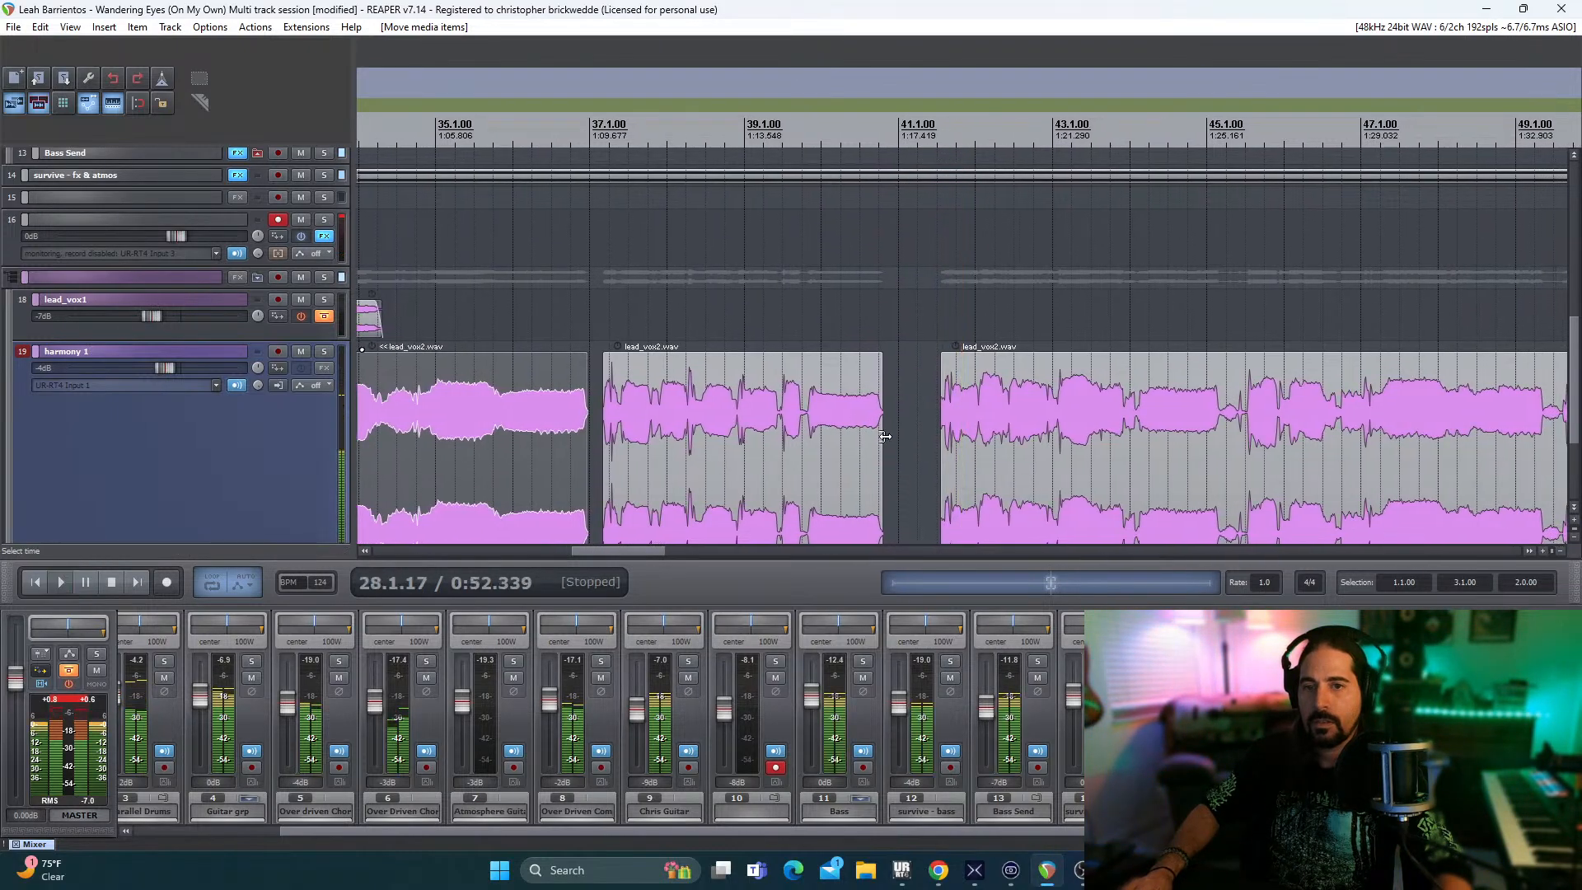
# - Move the second lead_vox2 clip earlier to about 37.1.40 and audition both phrases from about 32.1.00
pyautogui.moveTo(673, 418); pyautogui.dragTo(647, 445)
pyautogui.press('space')
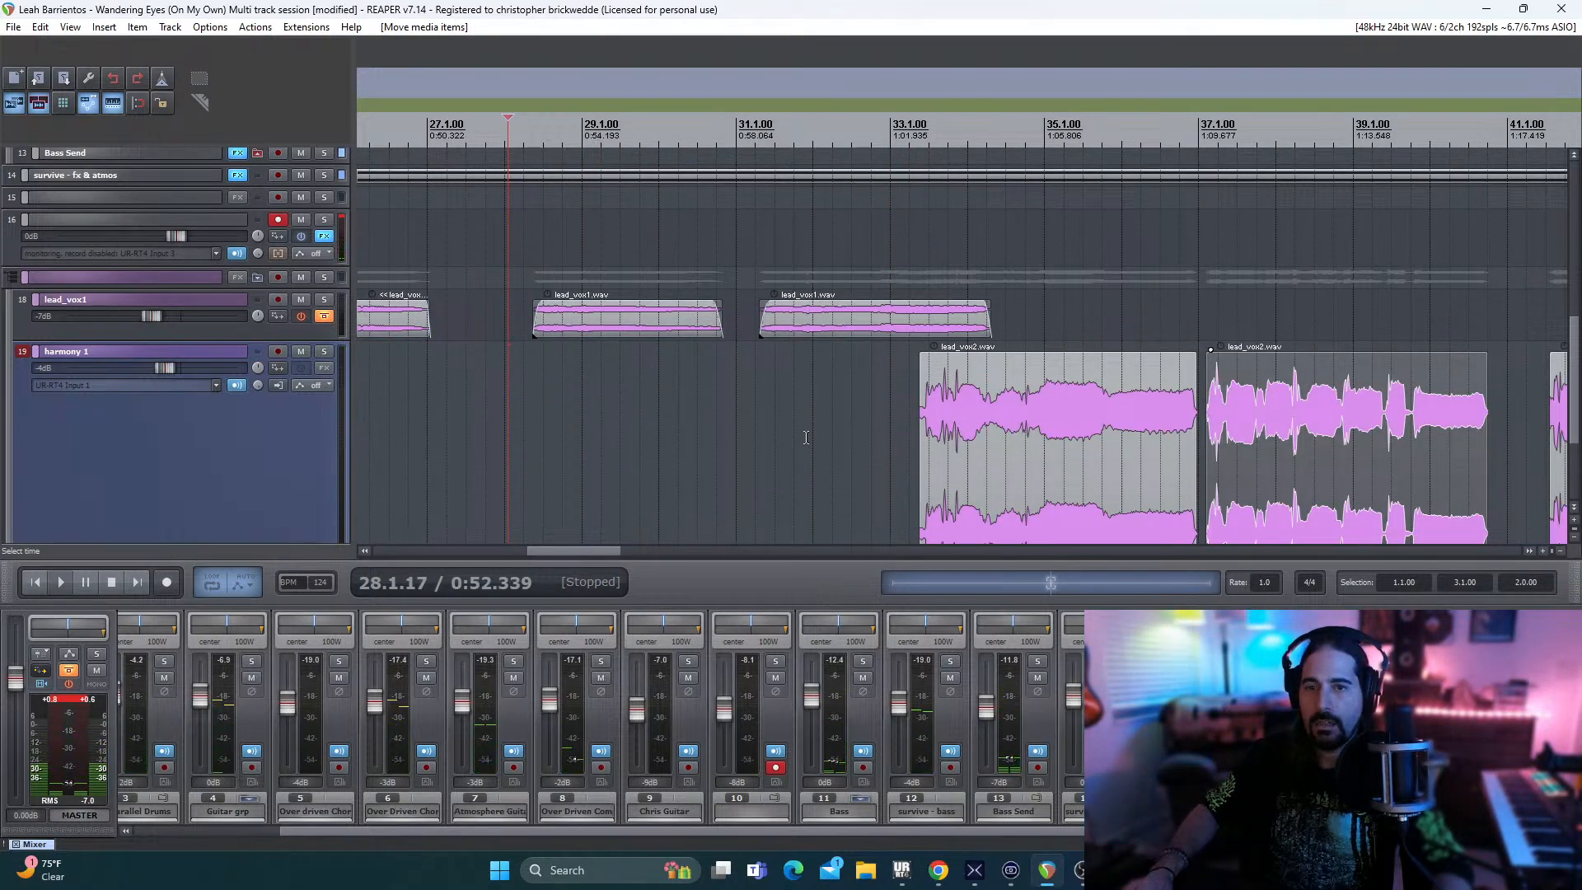
pyautogui.click(812, 441)
pyautogui.press('space')
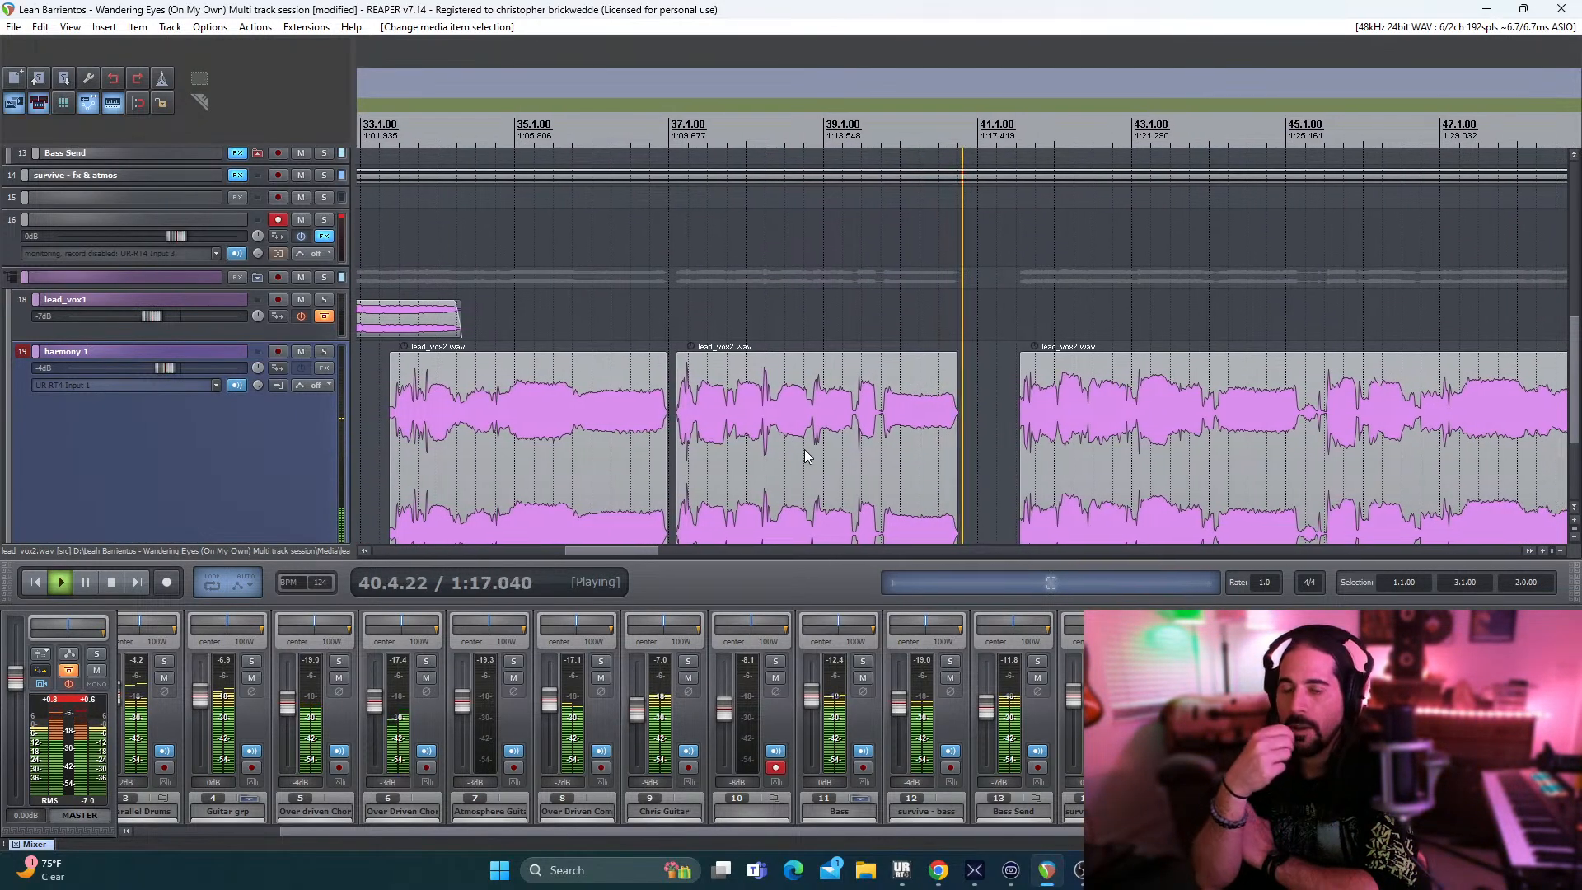
pyautogui.press('space')
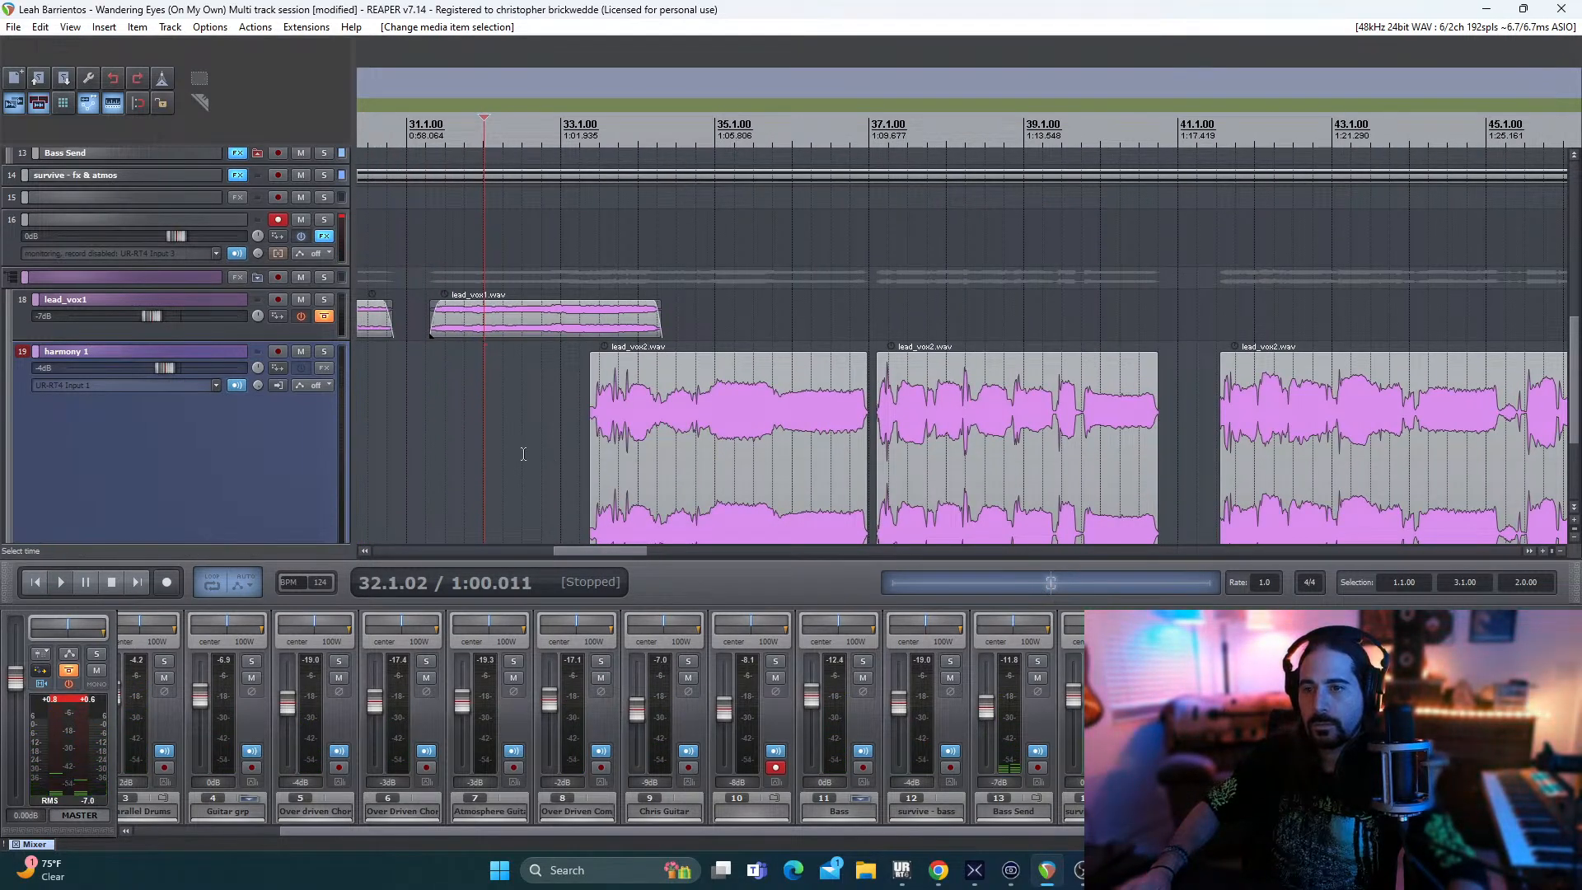
# - Try starting the first lead_vox2 clip earlier at about 33.2.20, auditioning it from about 31.1.09
pyautogui.click(407, 436)
pyautogui.press('space')
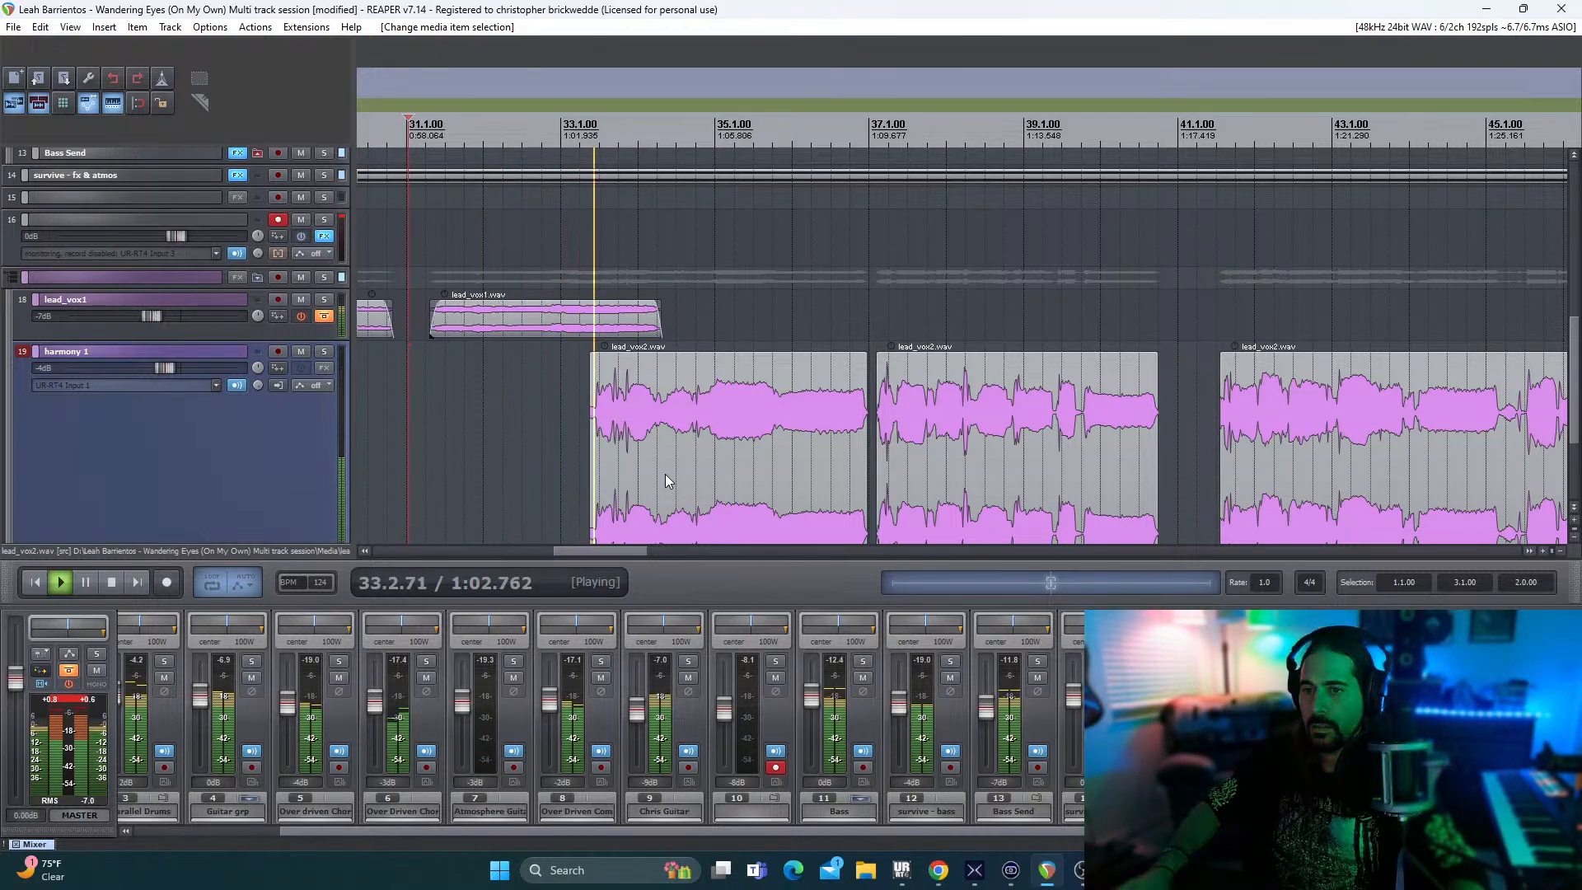
pyautogui.press('space')
pyautogui.moveTo(710, 456); pyautogui.dragTo(699, 457)
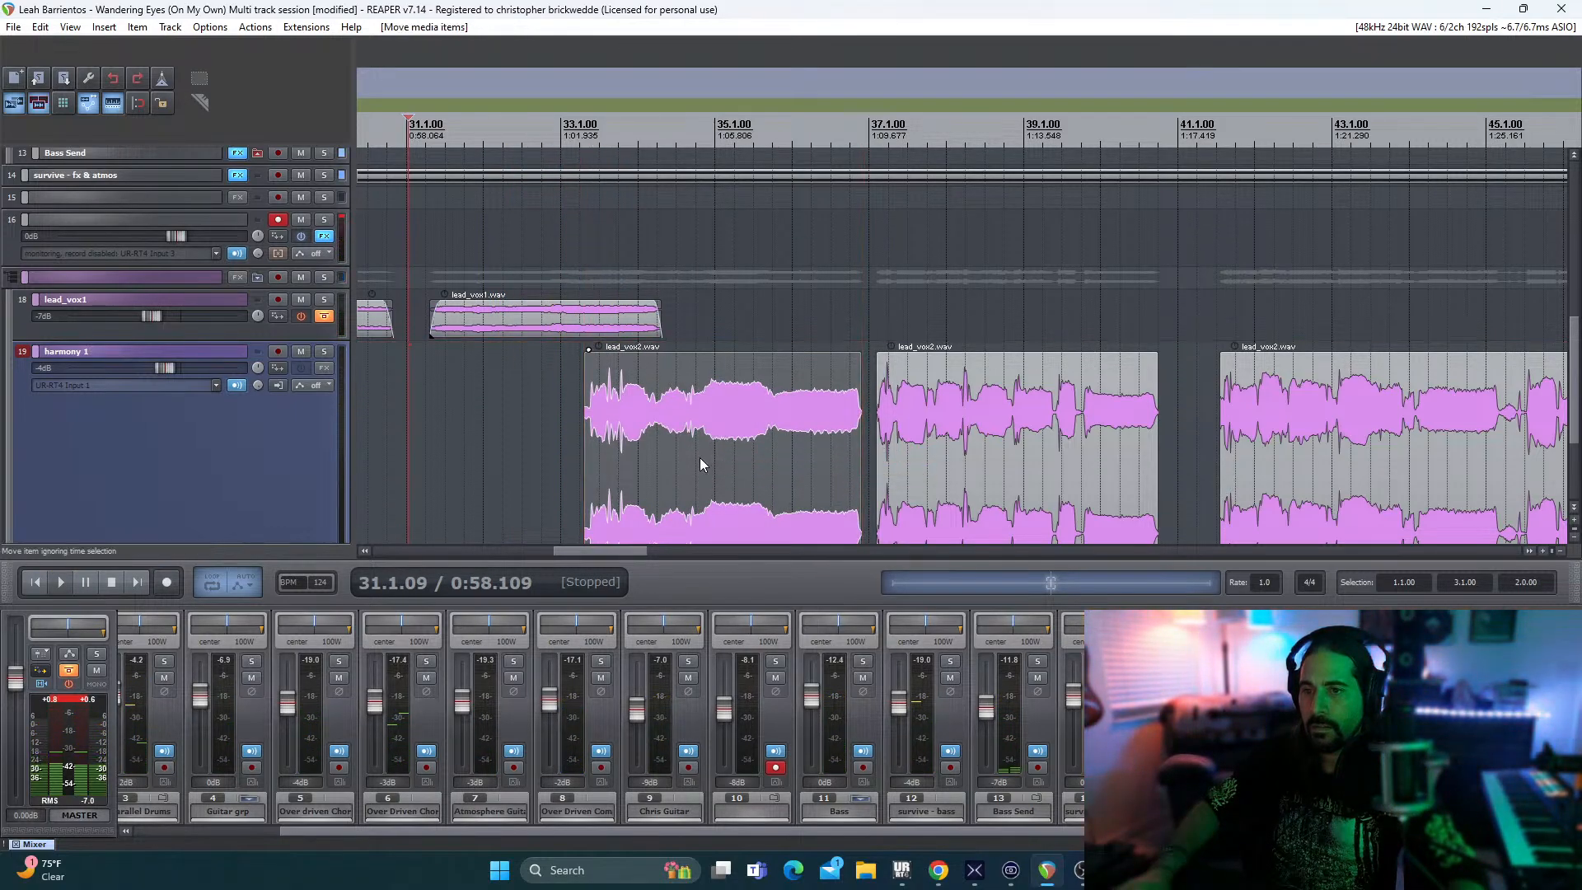
pyautogui.press('space')
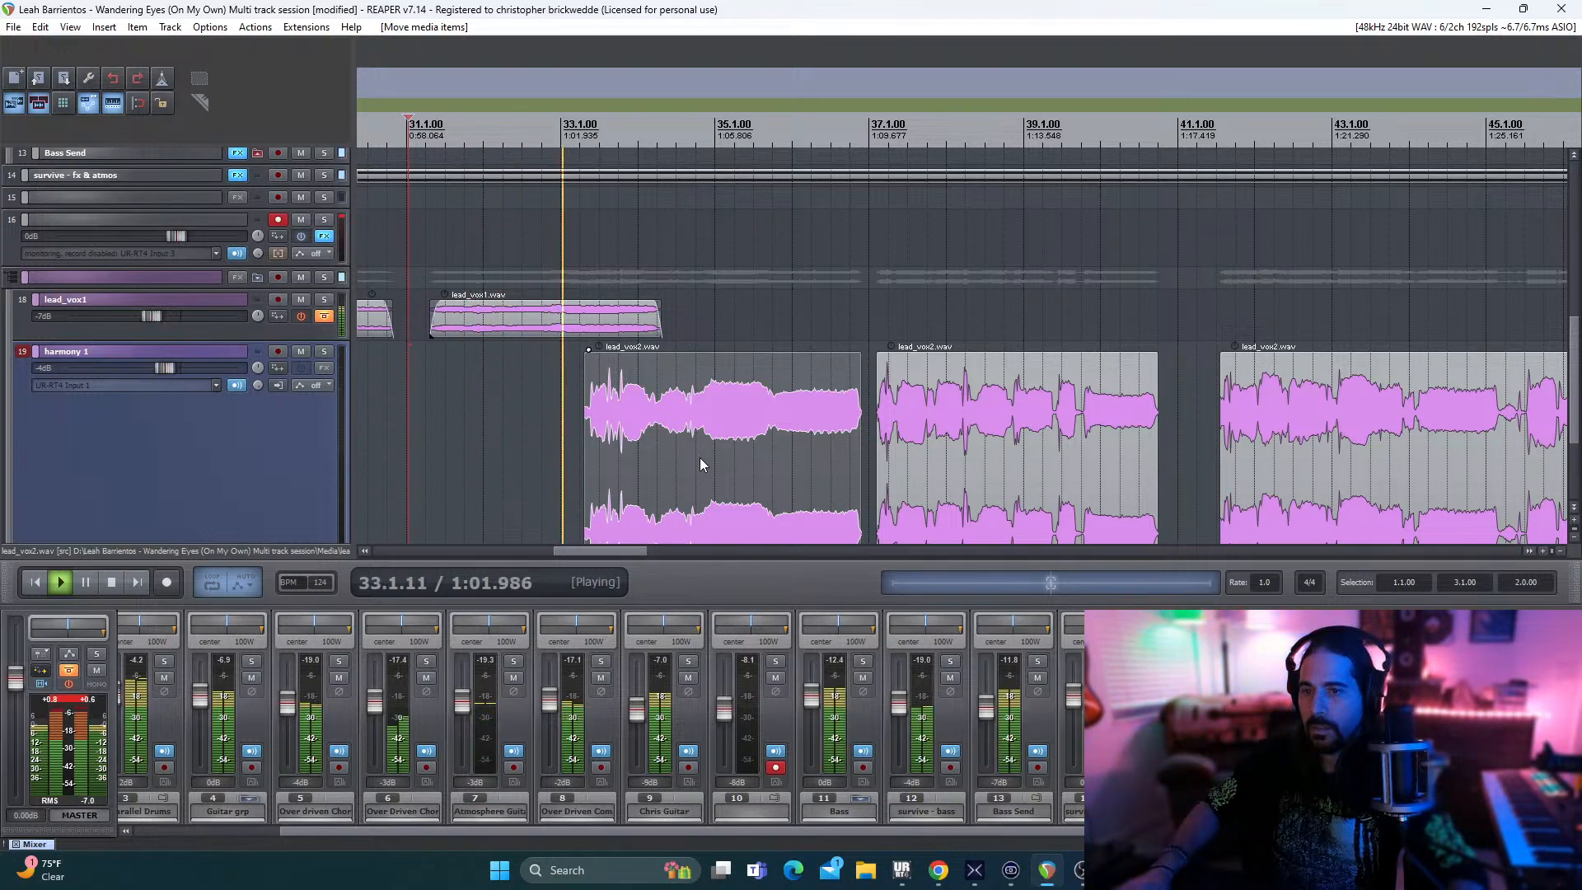
pyautogui.press('space')
# - Nudge the first lead_vox2 clip later in small amounts to about 33.2.50, auditioning it from about 31.1.09
pyautogui.moveTo(699, 457); pyautogui.dragTo(703, 455)
pyautogui.press('space')
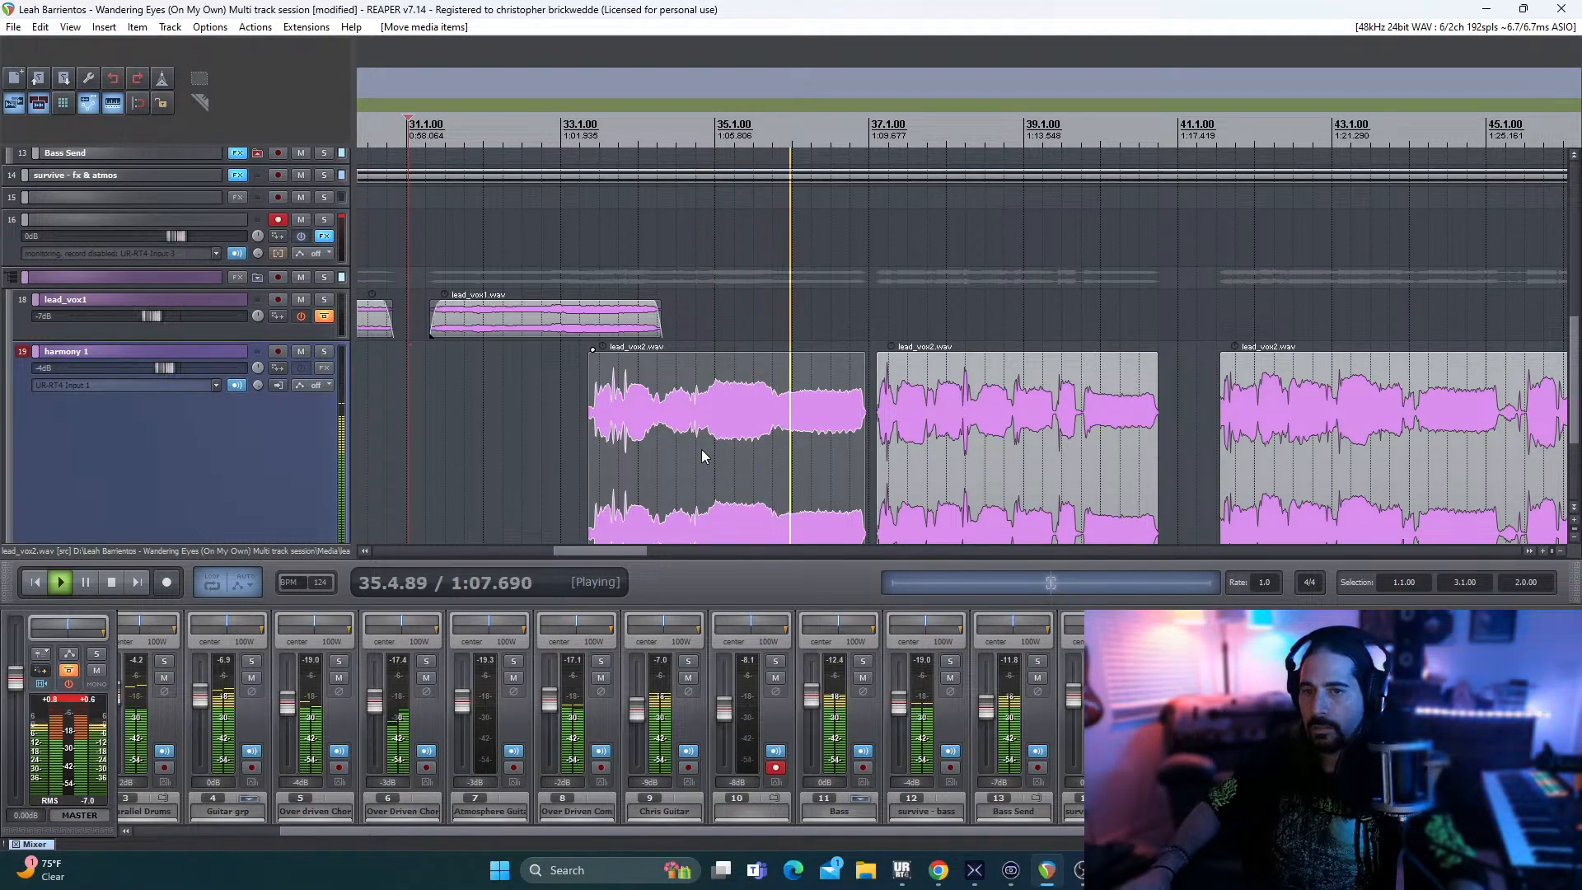
pyautogui.press('space')
pyautogui.moveTo(702, 451); pyautogui.dragTo(708, 452)
pyautogui.press('space')
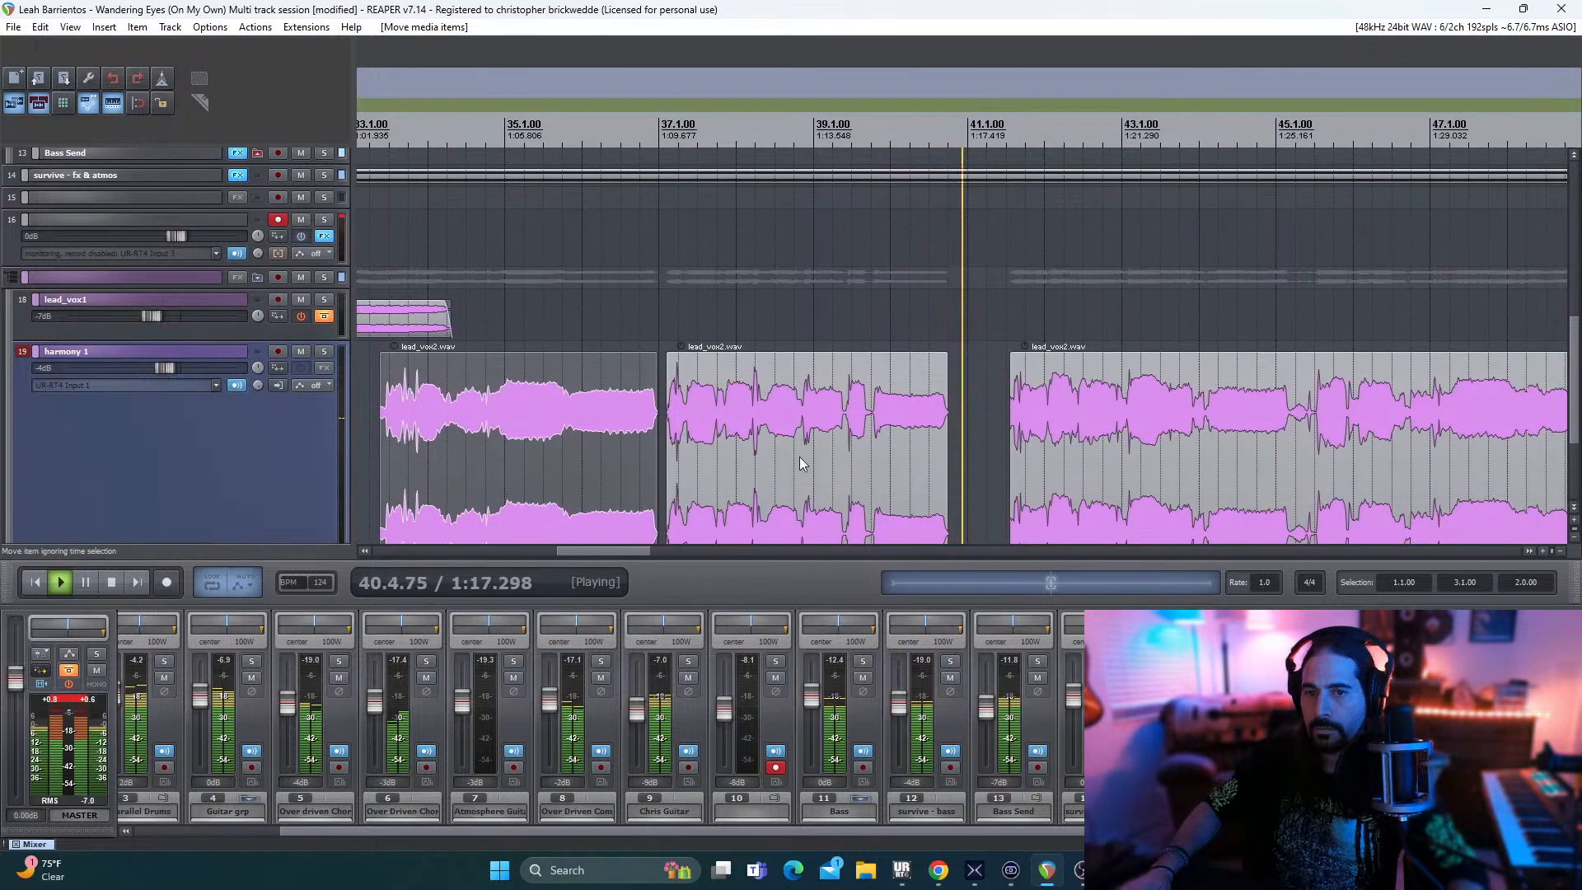
pyautogui.press('space')
# - Nudge the second lead_vox2 clip slightly earlier to about 37.1.30, auditioning its phrase from about 37.1.03
pyautogui.moveTo(920, 454)
pyautogui.mouseDown()
pyautogui.moveTo(978, 463)
pyautogui.moveTo(921, 463)
pyautogui.mouseUp()
pyautogui.click(628, 318)
pyautogui.press('space')
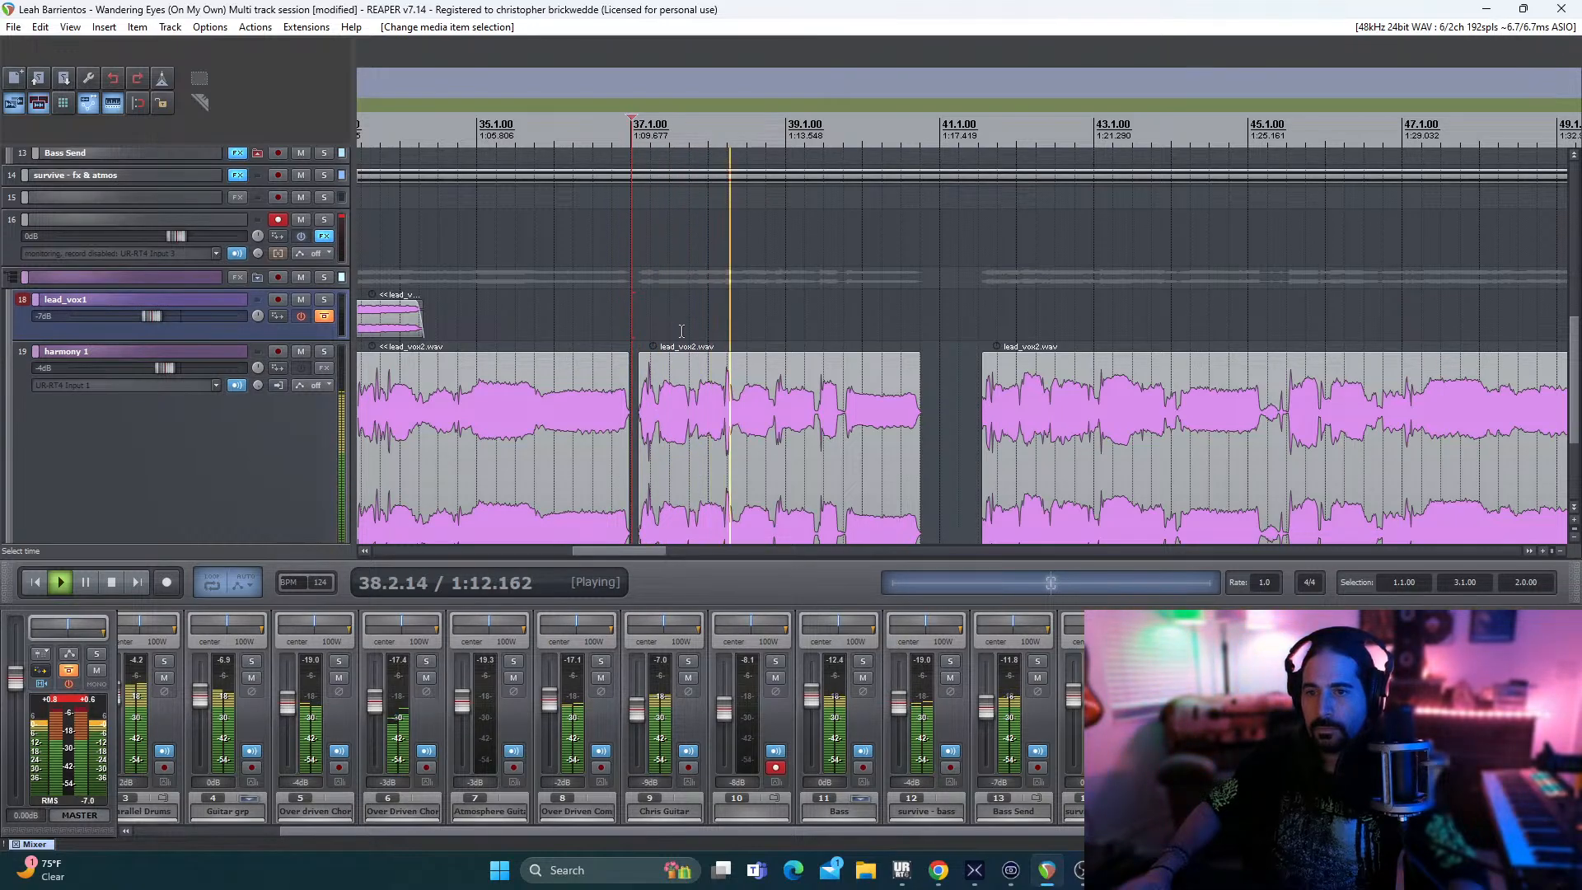
pyautogui.press('space')
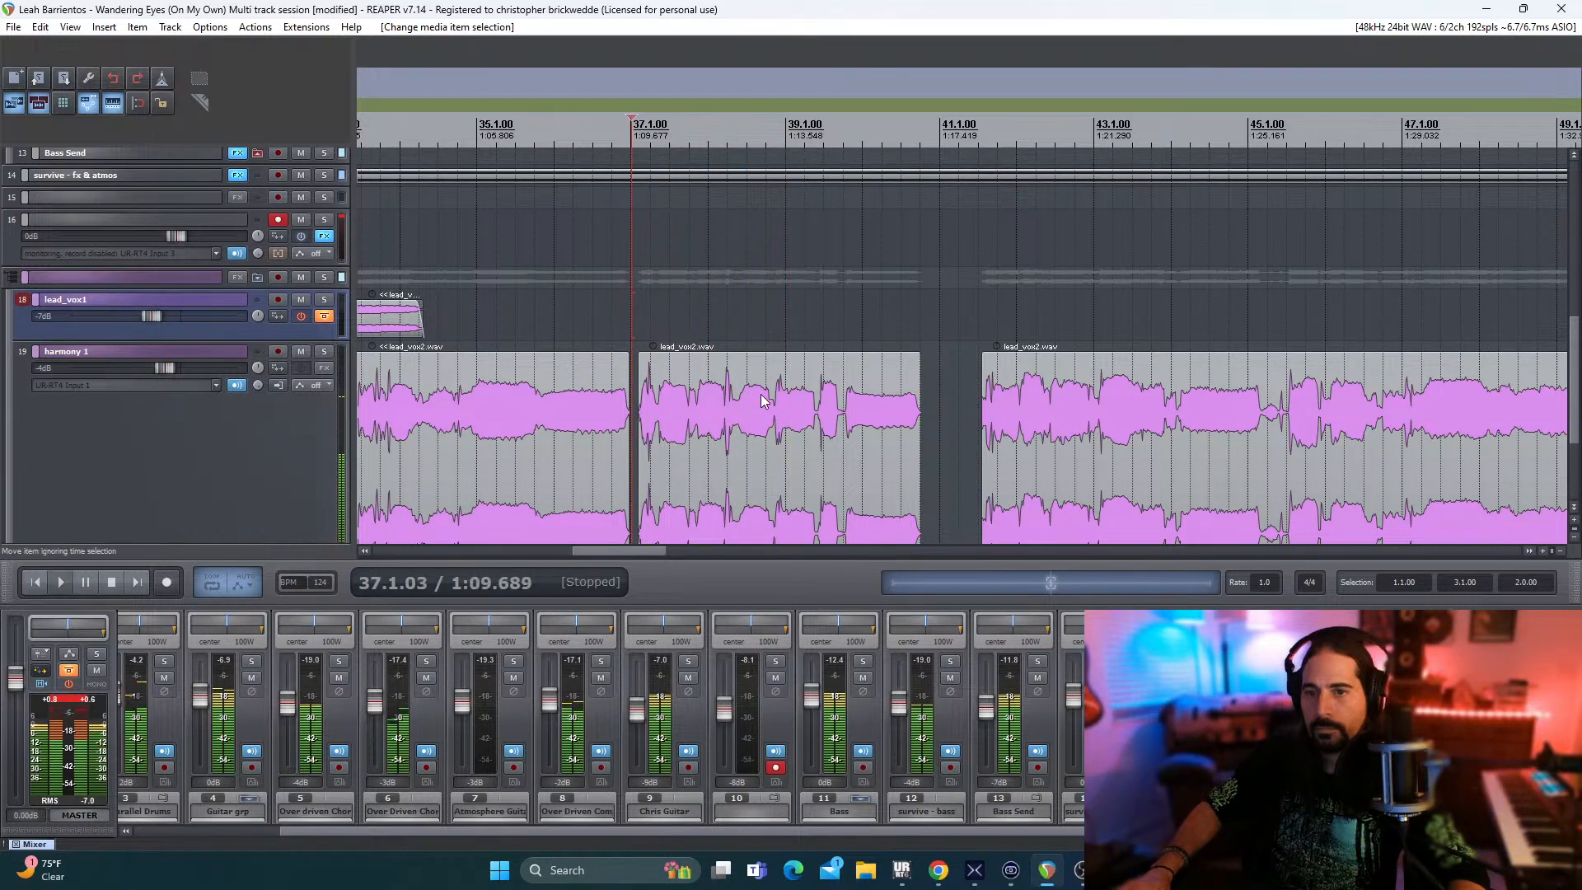
pyautogui.click(766, 406)
pyautogui.moveTo(763, 406); pyautogui.dragTo(758, 405)
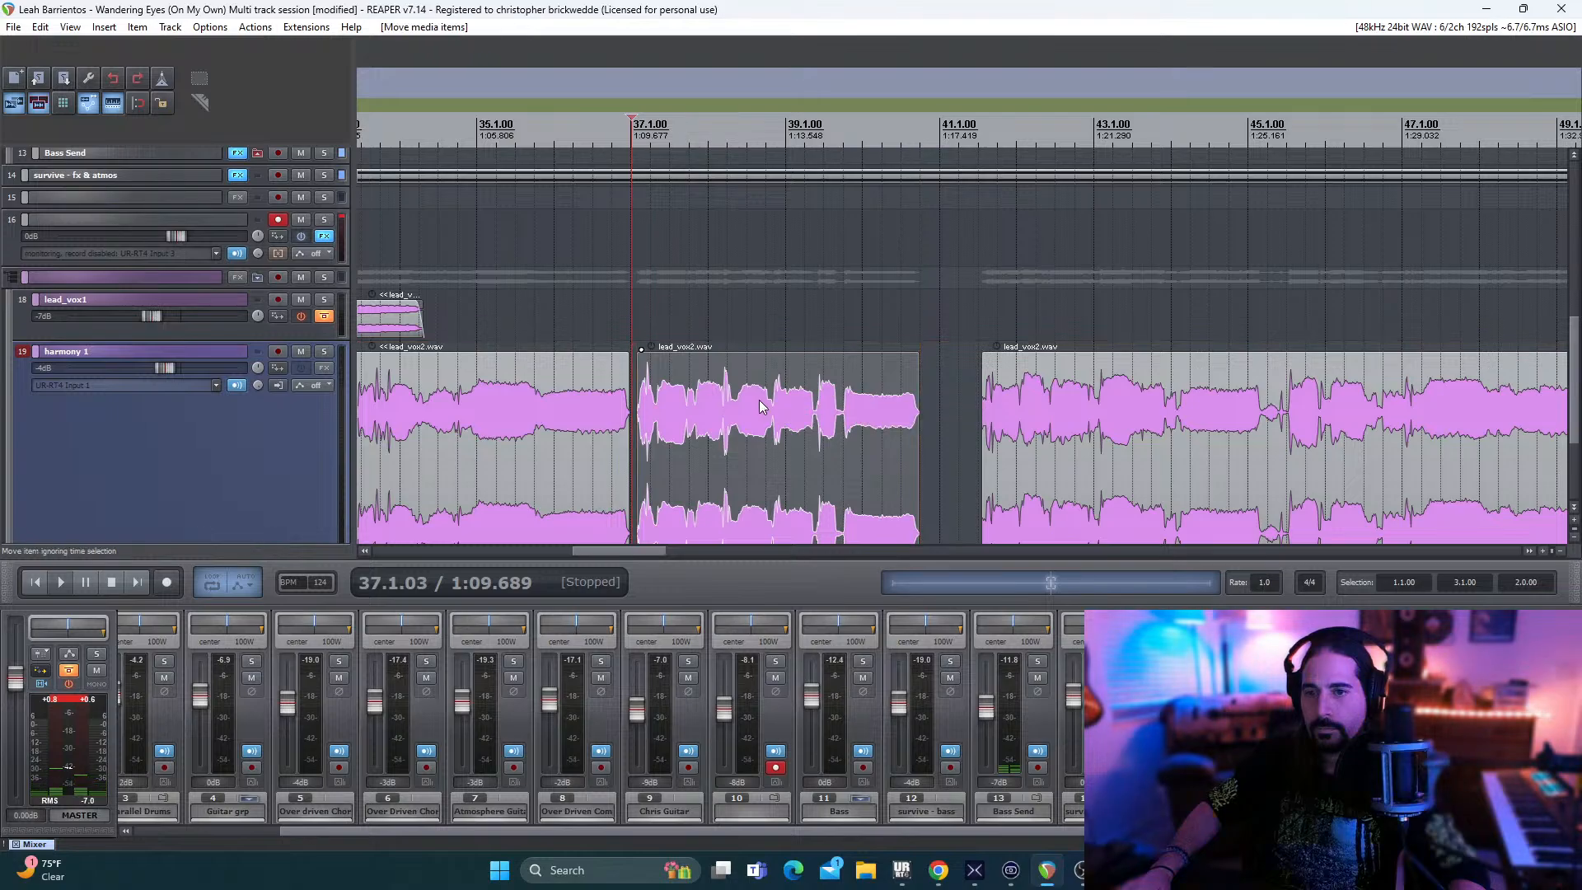
pyautogui.press('space')
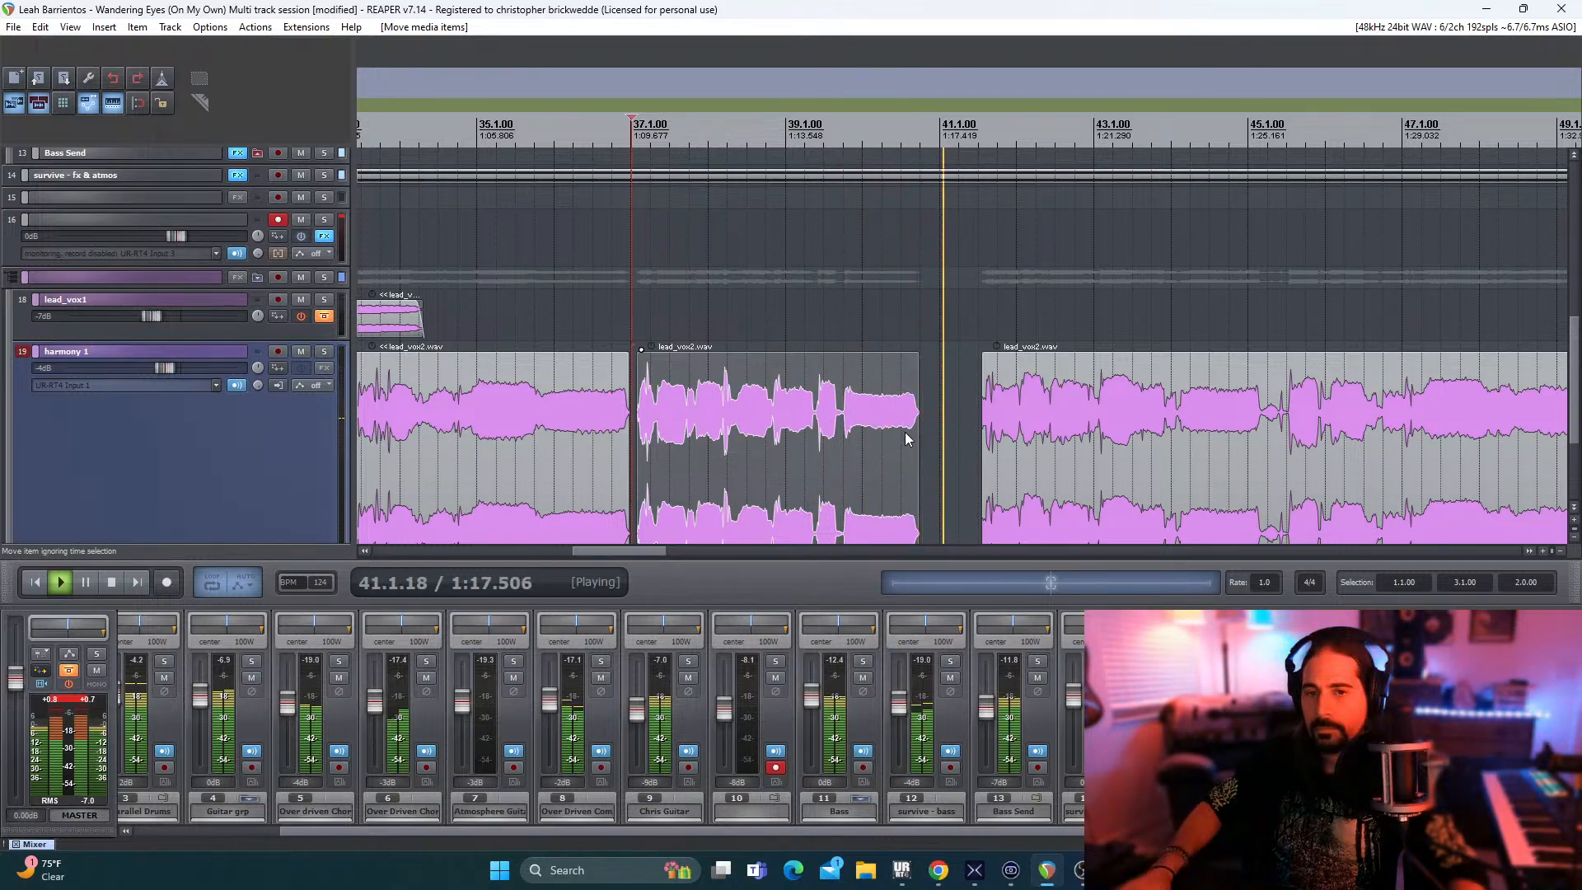
# - Try starting the third lead_vox2 clip at about 41.1.00, 41.1.60 and 41.2.20, auditioning each position from about 37.1.00
pyautogui.moveTo(1020, 447); pyautogui.dragTo(975, 450)
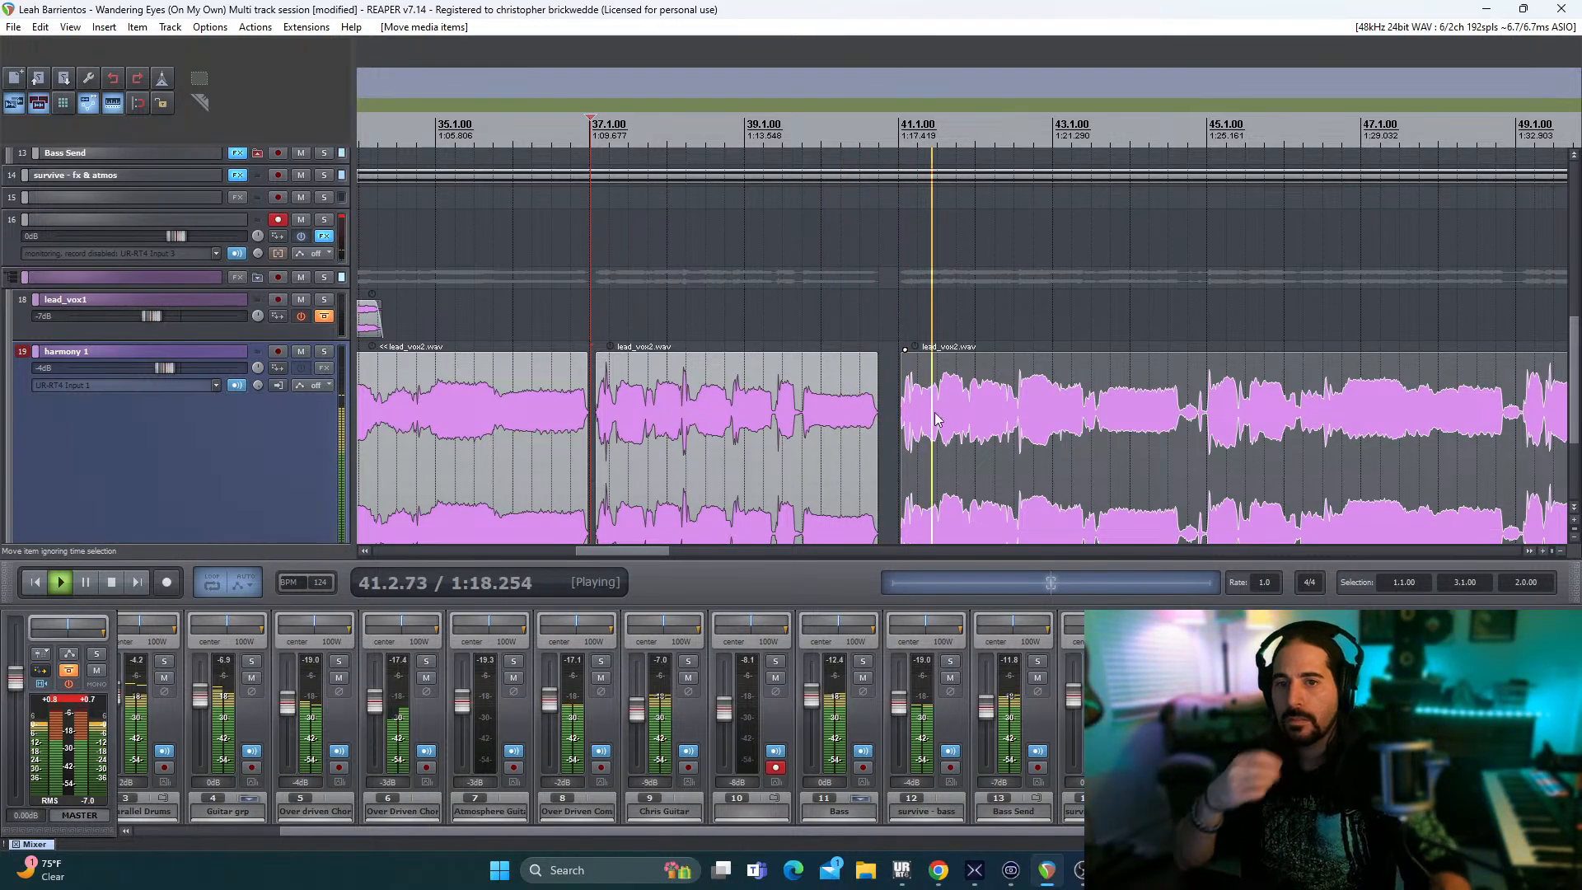
pyautogui.press('space')
pyautogui.moveTo(938, 441); pyautogui.dragTo(943, 445)
pyautogui.press('space')
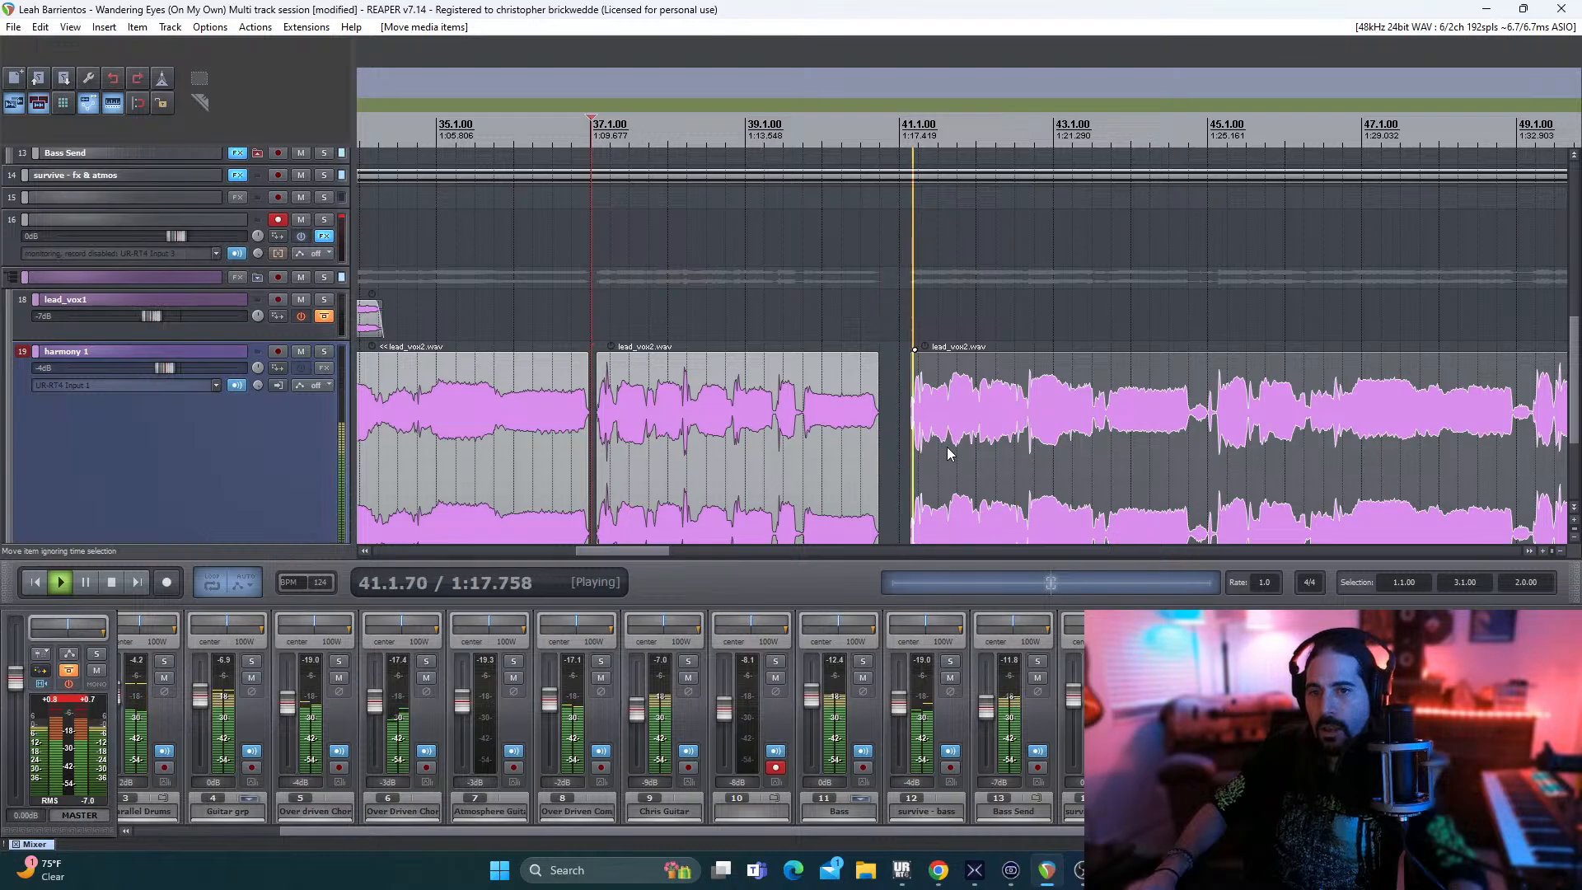
pyautogui.press('space')
pyautogui.moveTo(956, 430); pyautogui.dragTo(966, 429)
pyautogui.press('space')
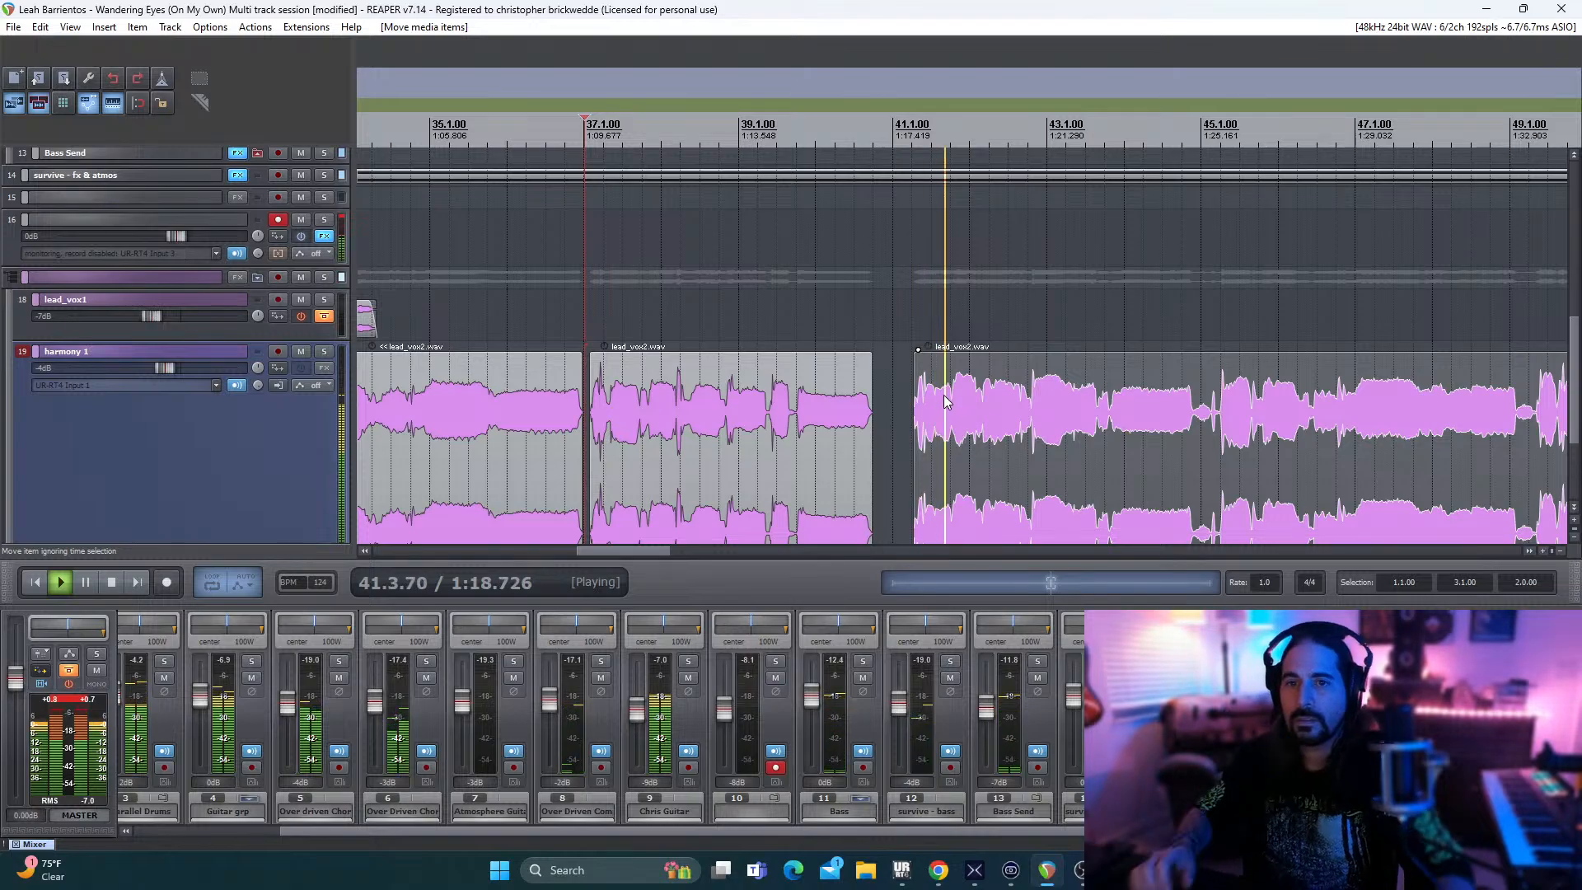
# - Try starting the third lead_vox2 clip at about 42.1.00 and at about 42.3.00, auditioning each position from about 41.3.00
pyautogui.press('space')
pyautogui.moveTo(938, 412); pyautogui.dragTo(1001, 425)
pyautogui.click(928, 414)
pyautogui.press('space')
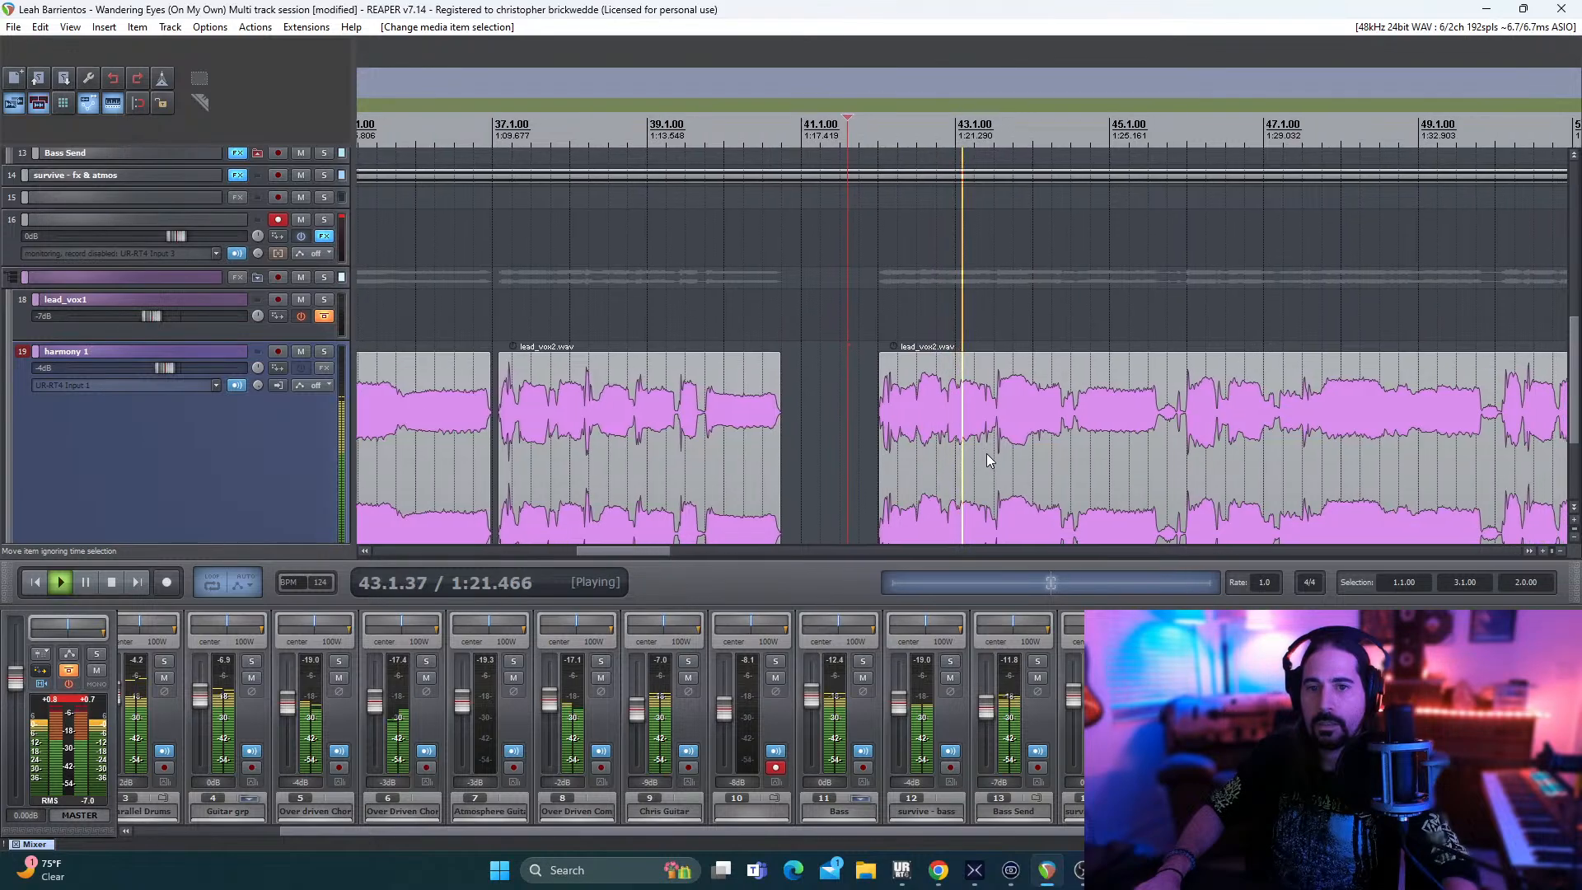
pyautogui.press('space')
pyautogui.click(929, 418)
pyautogui.moveTo(929, 418); pyautogui.dragTo(969, 423)
pyautogui.press('space')
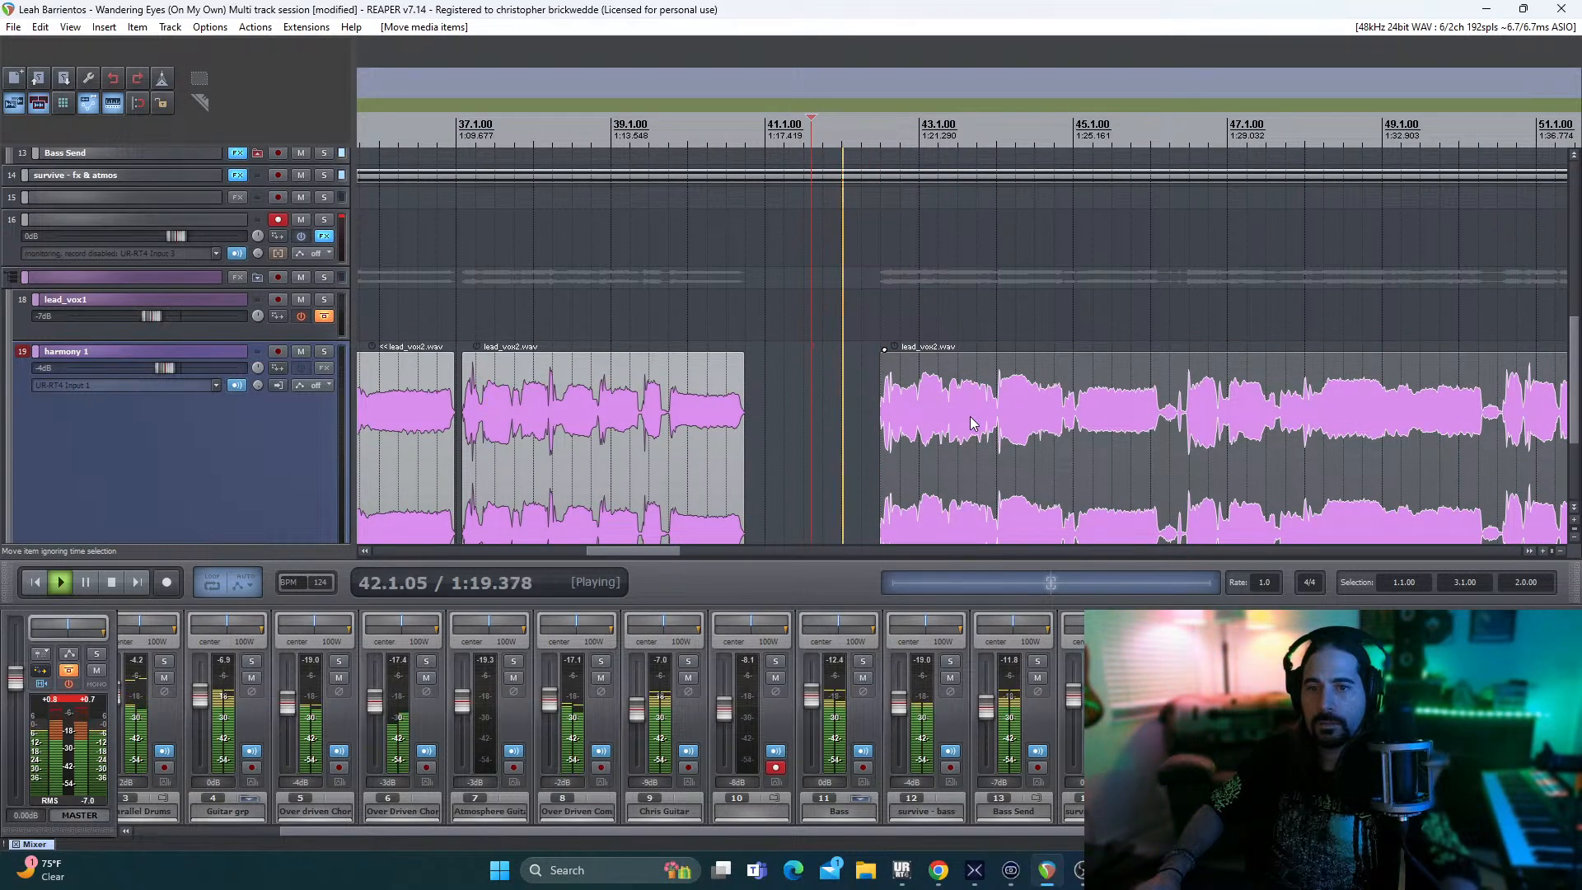
# - Try starting the third lead_vox2 clip at about 43.1.00, auditioning it from about 41.3.00 and again from about 37.1.00
pyautogui.press('space')
pyautogui.moveTo(945, 424); pyautogui.dragTo(978, 426)
pyautogui.press('space')
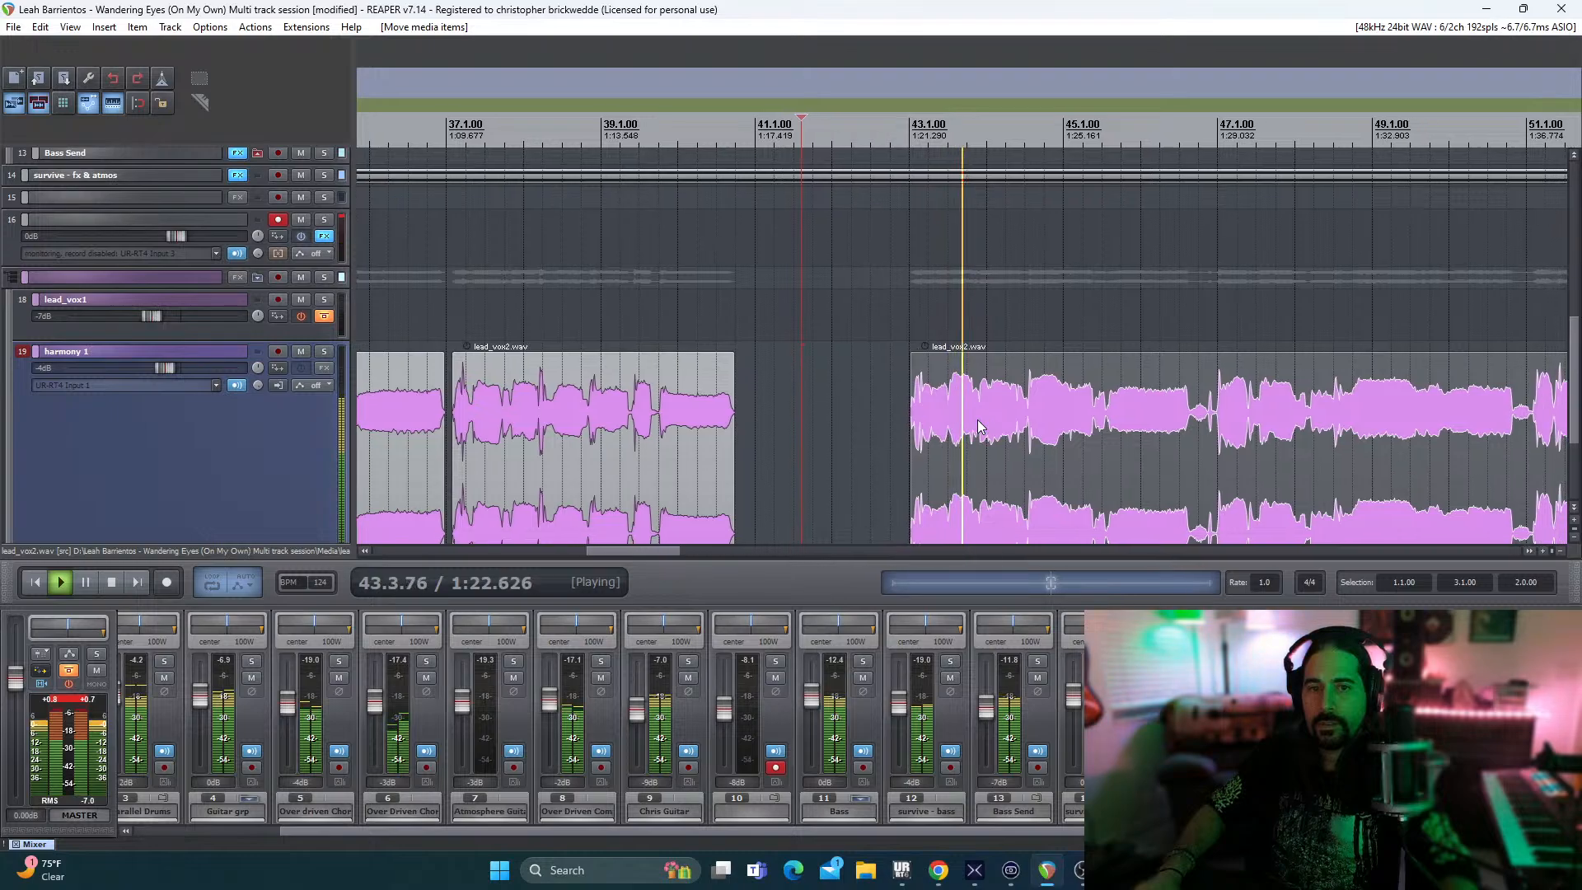
pyautogui.press('space')
pyautogui.moveTo(659, 556); pyautogui.dragTo(642, 552)
pyautogui.click(642, 333)
pyautogui.press('space')
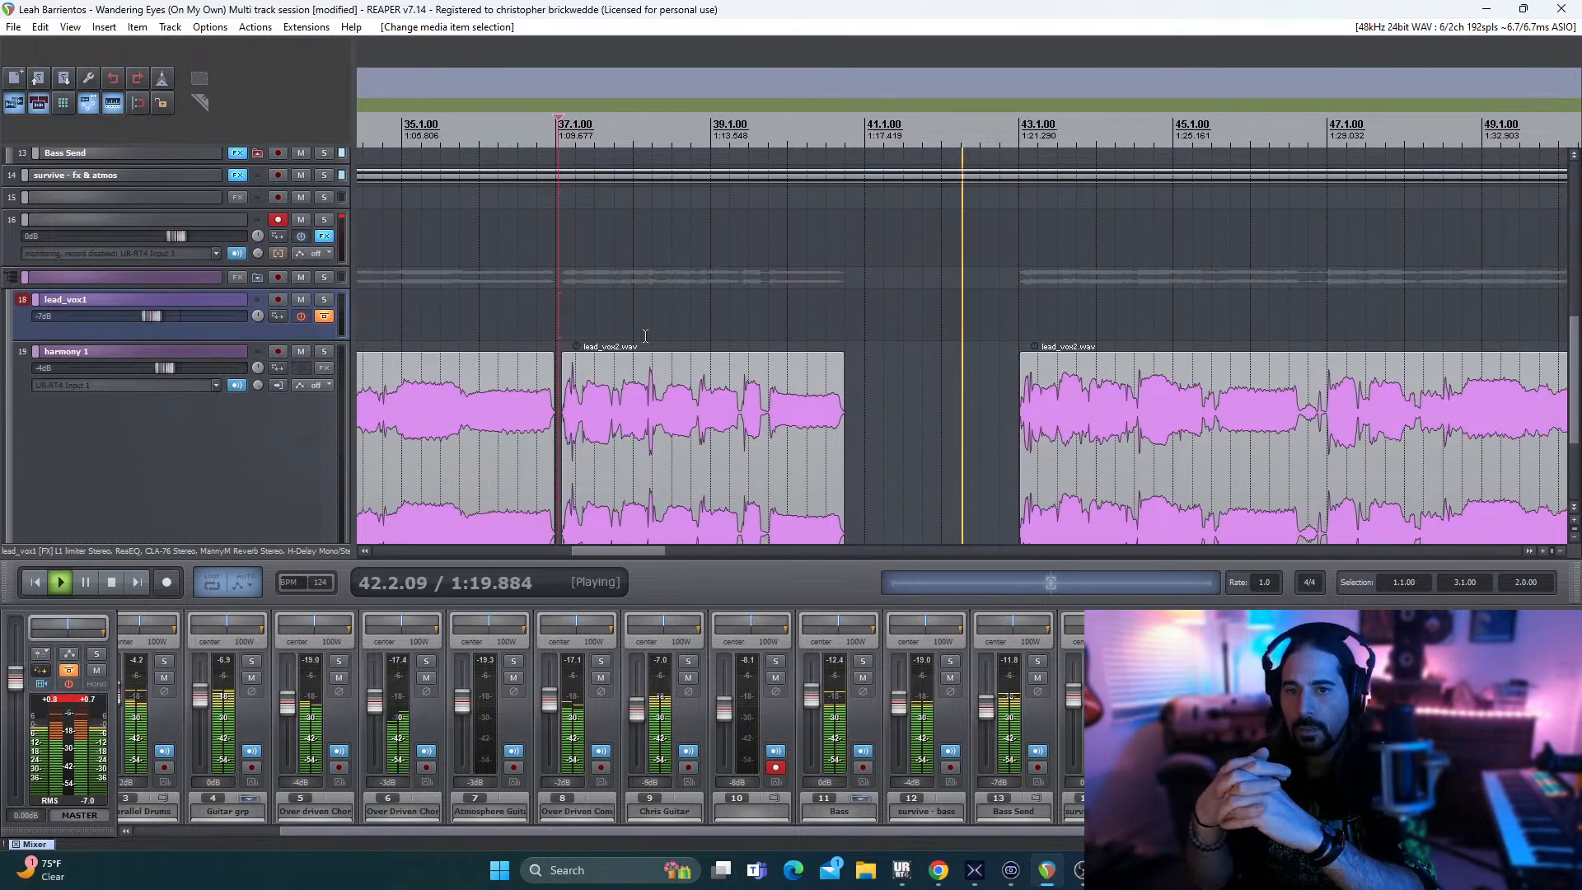
# - Move the third lead_vox2 clip back to about 41.2.00, nudge it later to about 41.2.50, and audition from about 40.4.67
pyautogui.press('space')
pyautogui.moveTo(1063, 405); pyautogui.dragTo(931, 412)
pyautogui.click(776, 311)
pyautogui.press('space')
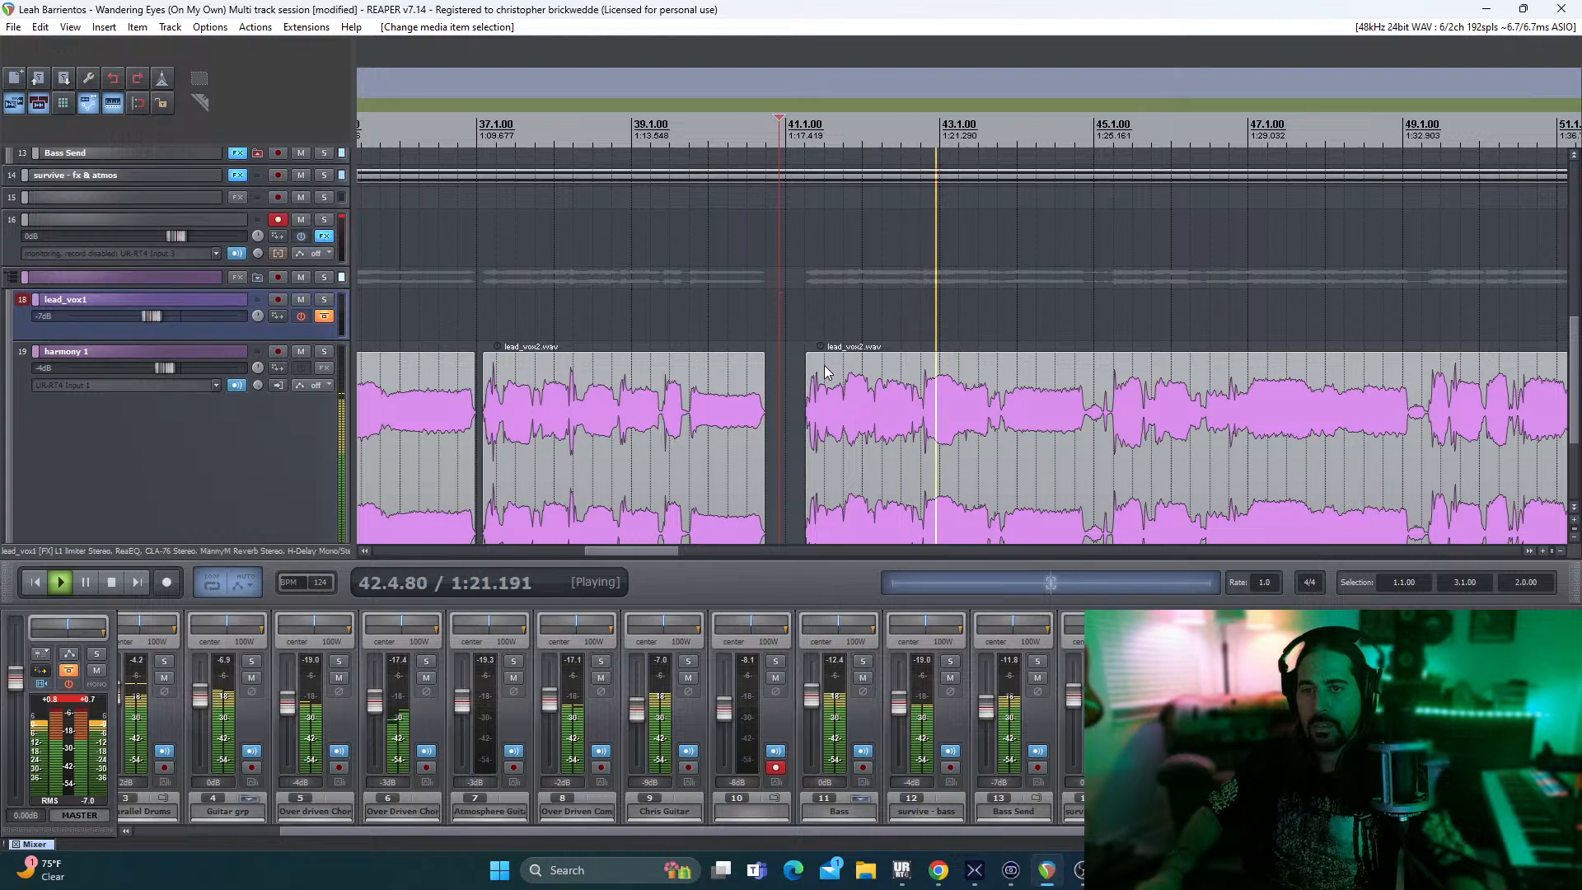
pyautogui.moveTo(827, 371); pyautogui.dragTo(841, 371)
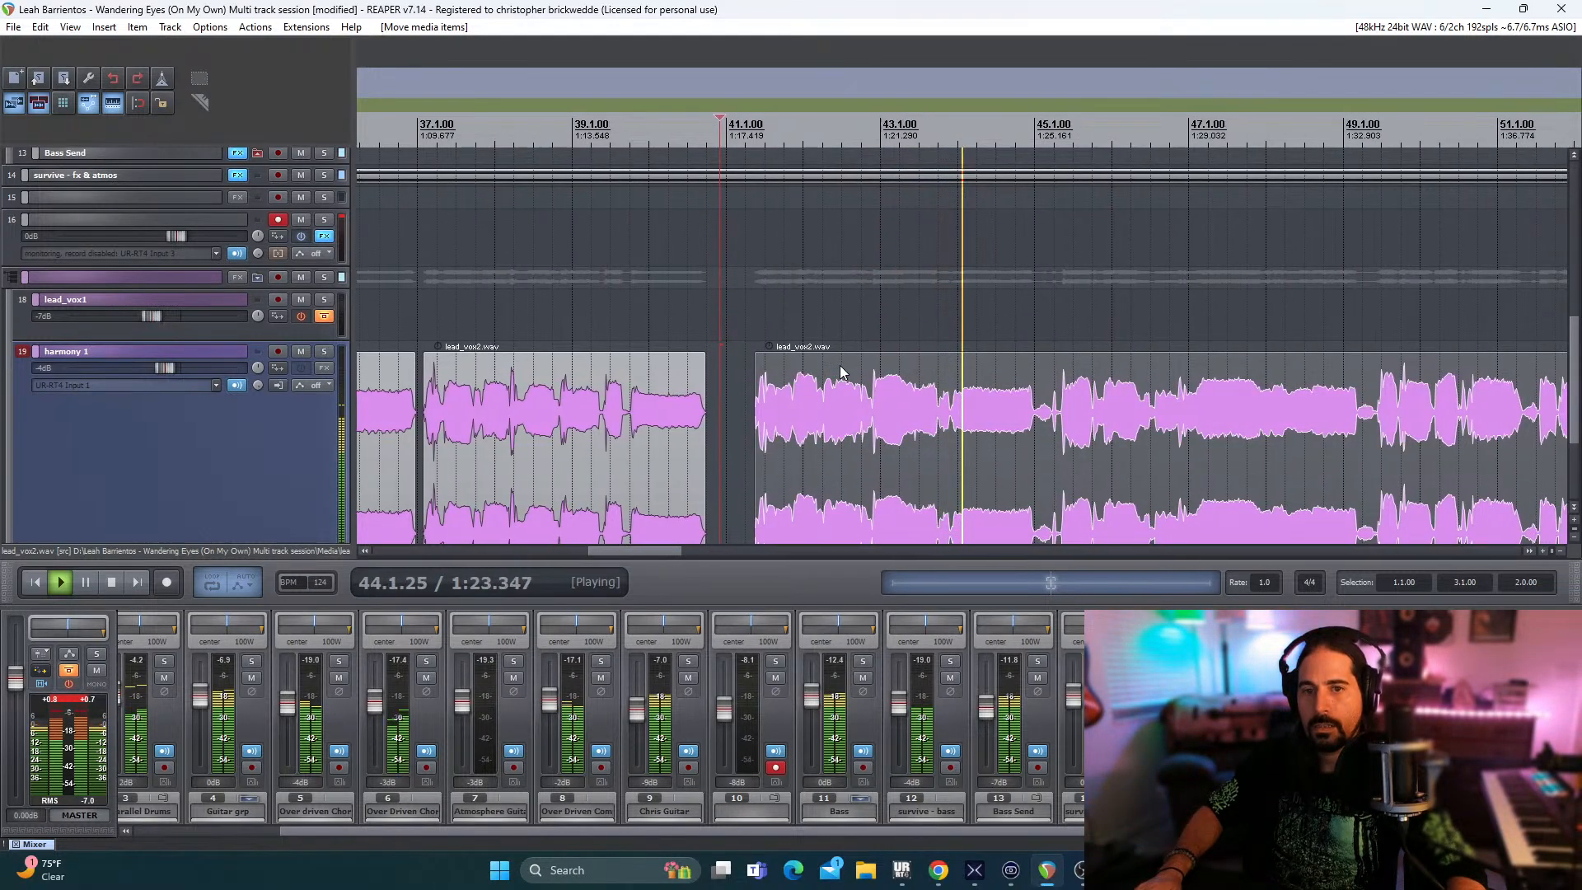
pyautogui.press('space')
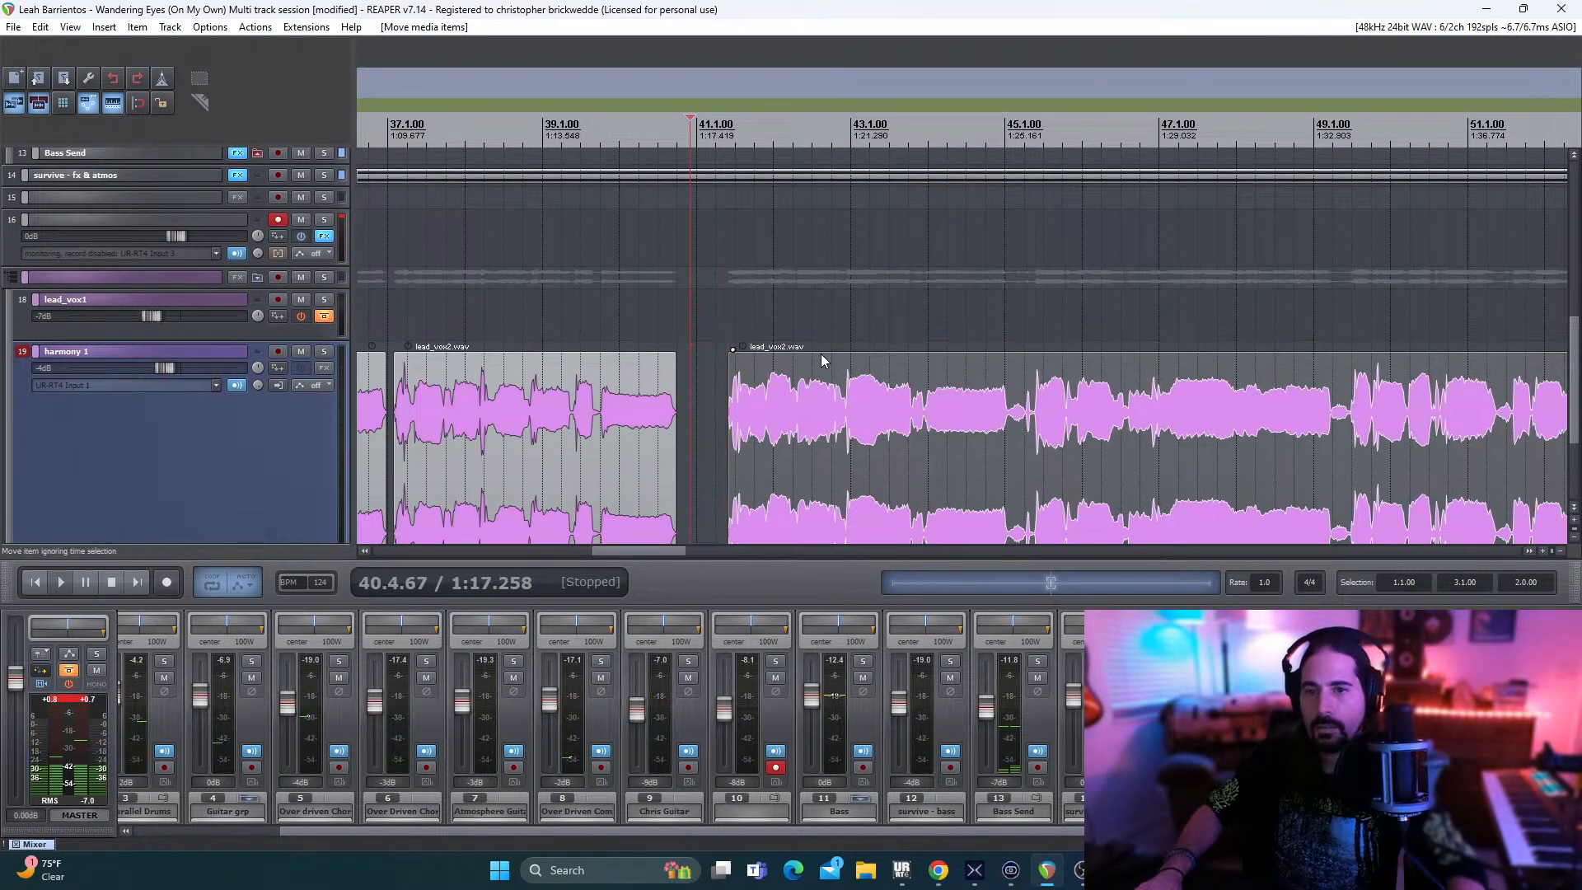
pyautogui.press('space')
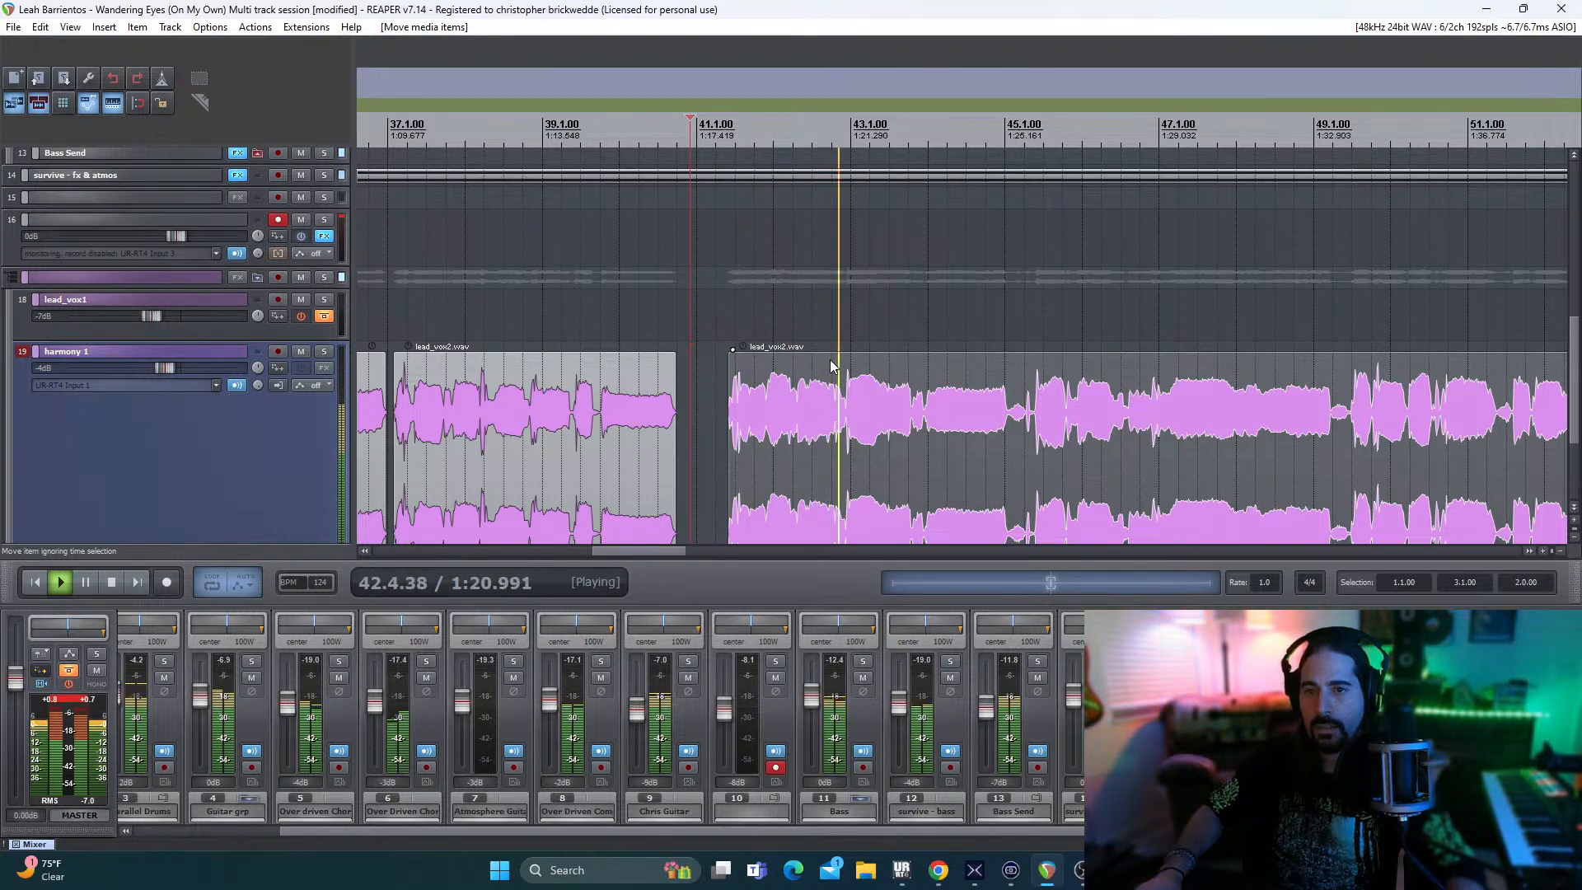
# - Try starting the third lead_vox2 clip at about 41.1.80 and at about 41.1.50, auditioning each position from 40.4.67
pyautogui.moveTo(832, 365); pyautogui.dragTo(808, 369)
pyautogui.press('space')
pyautogui.press('space')
pyautogui.press('space')
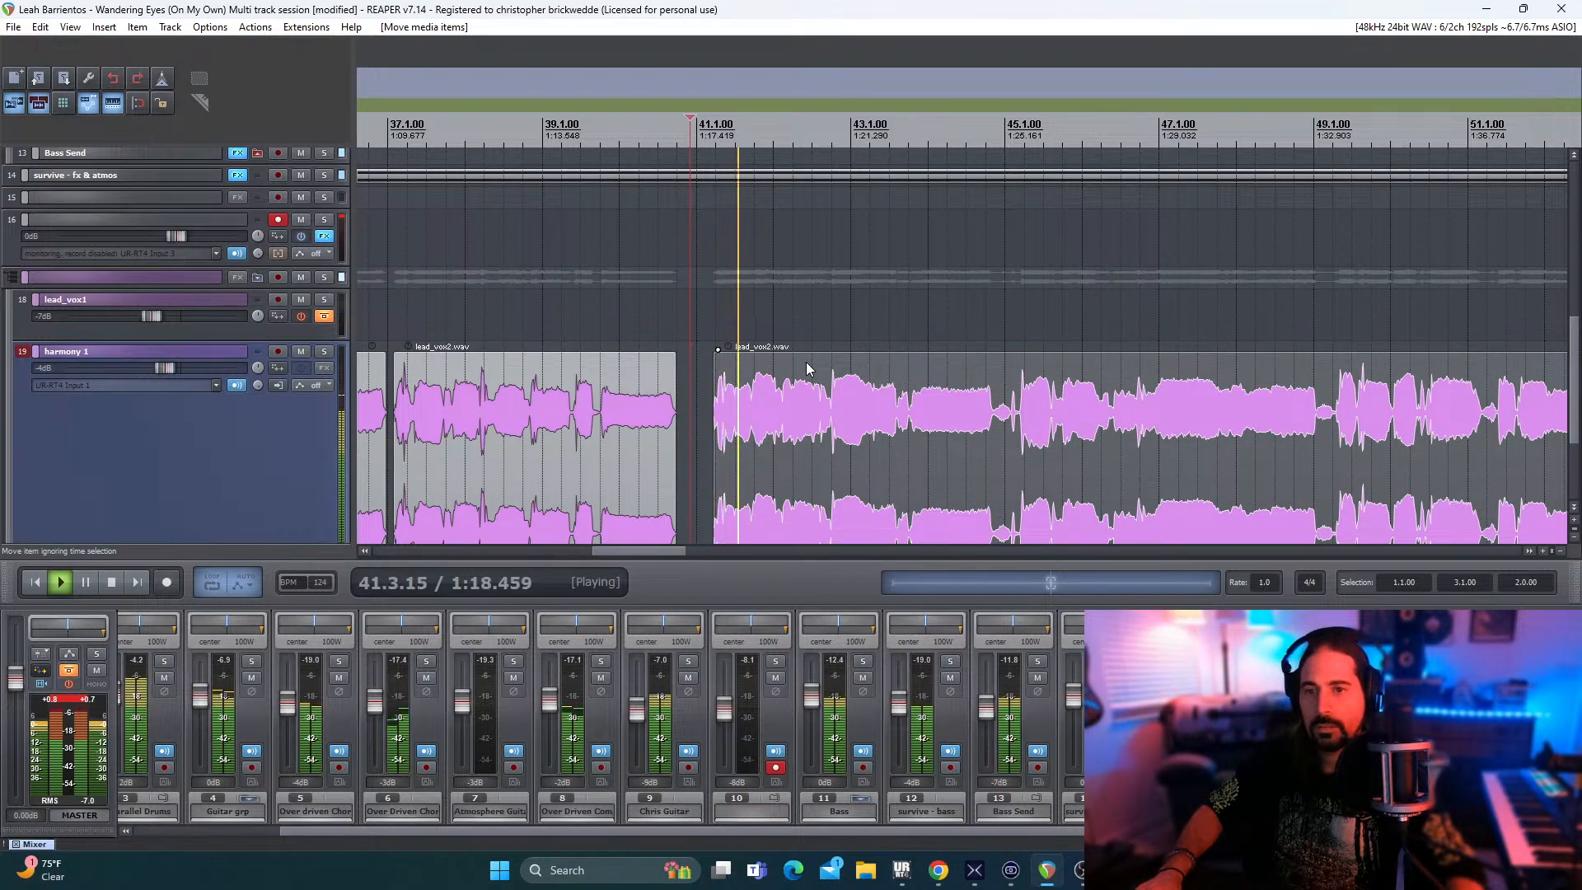
pyautogui.press('space')
pyautogui.moveTo(807, 368); pyautogui.dragTo(796, 368)
pyautogui.press('space')
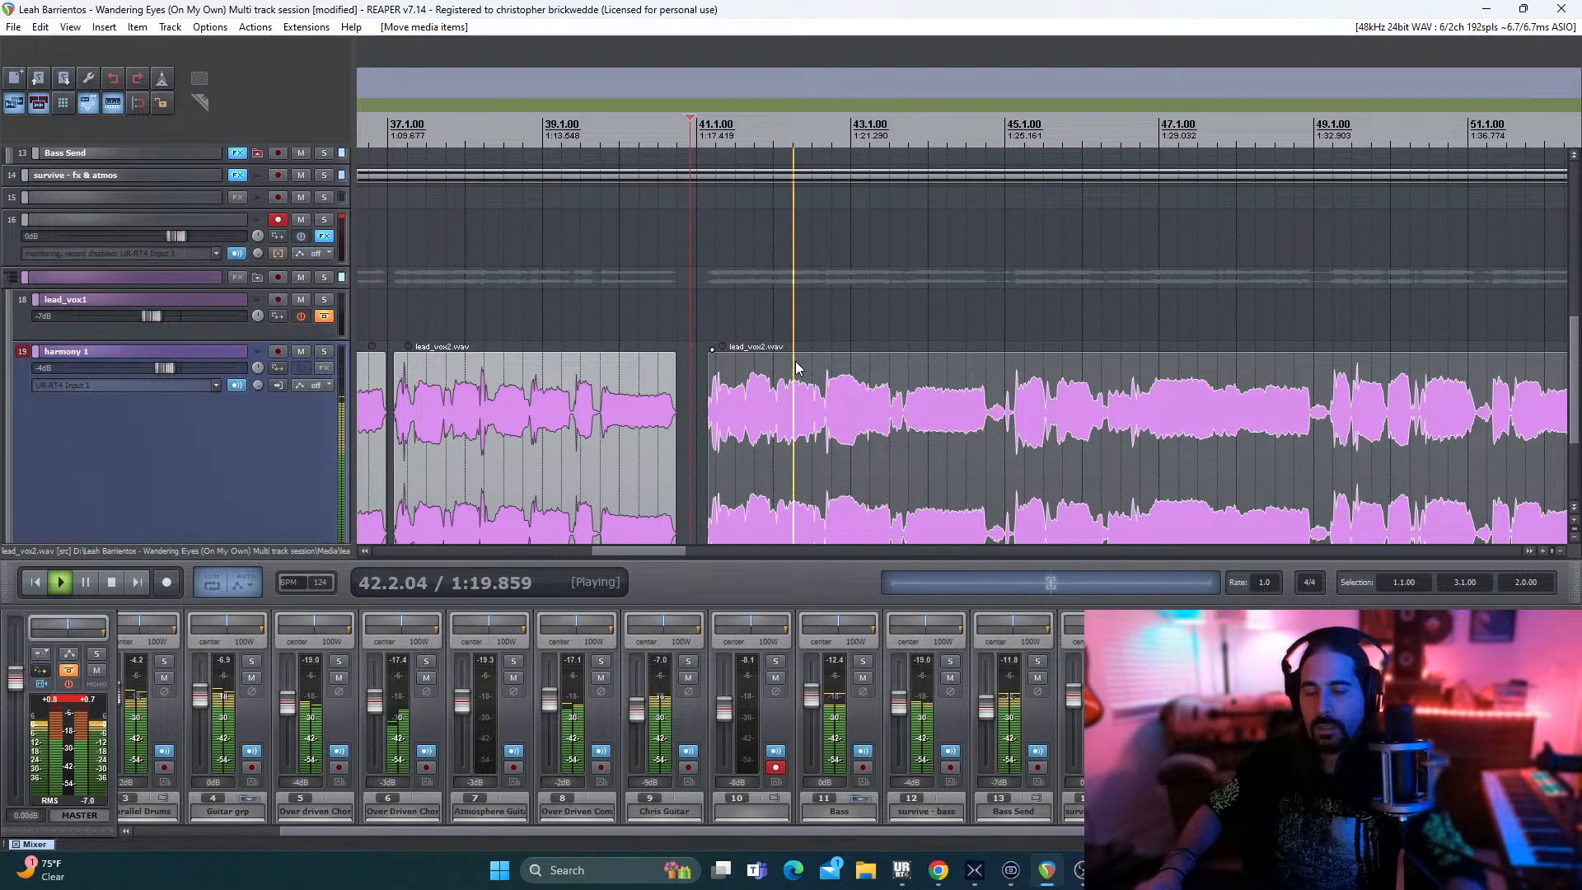
# - Try starting the third lead_vox2 clip at about 41.1.10 and at about 41.3.80, auditioning each position from 40.4.67
pyautogui.press('space')
pyautogui.moveTo(796, 368); pyautogui.dragTo(784, 371)
pyautogui.press('space')
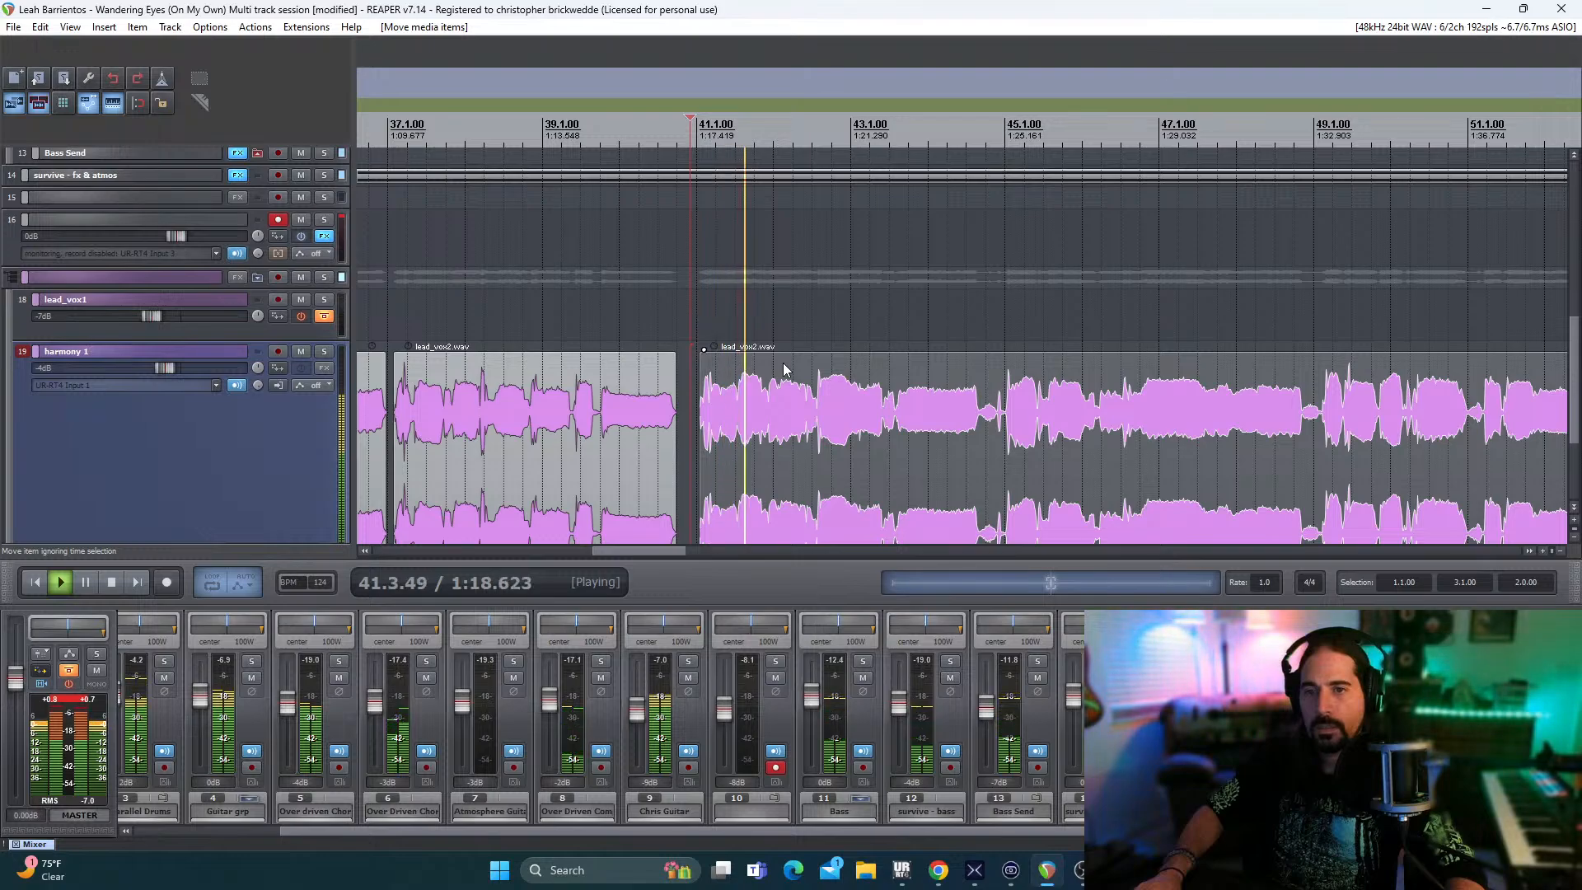
pyautogui.moveTo(783, 370); pyautogui.dragTo(840, 375)
pyautogui.press('space')
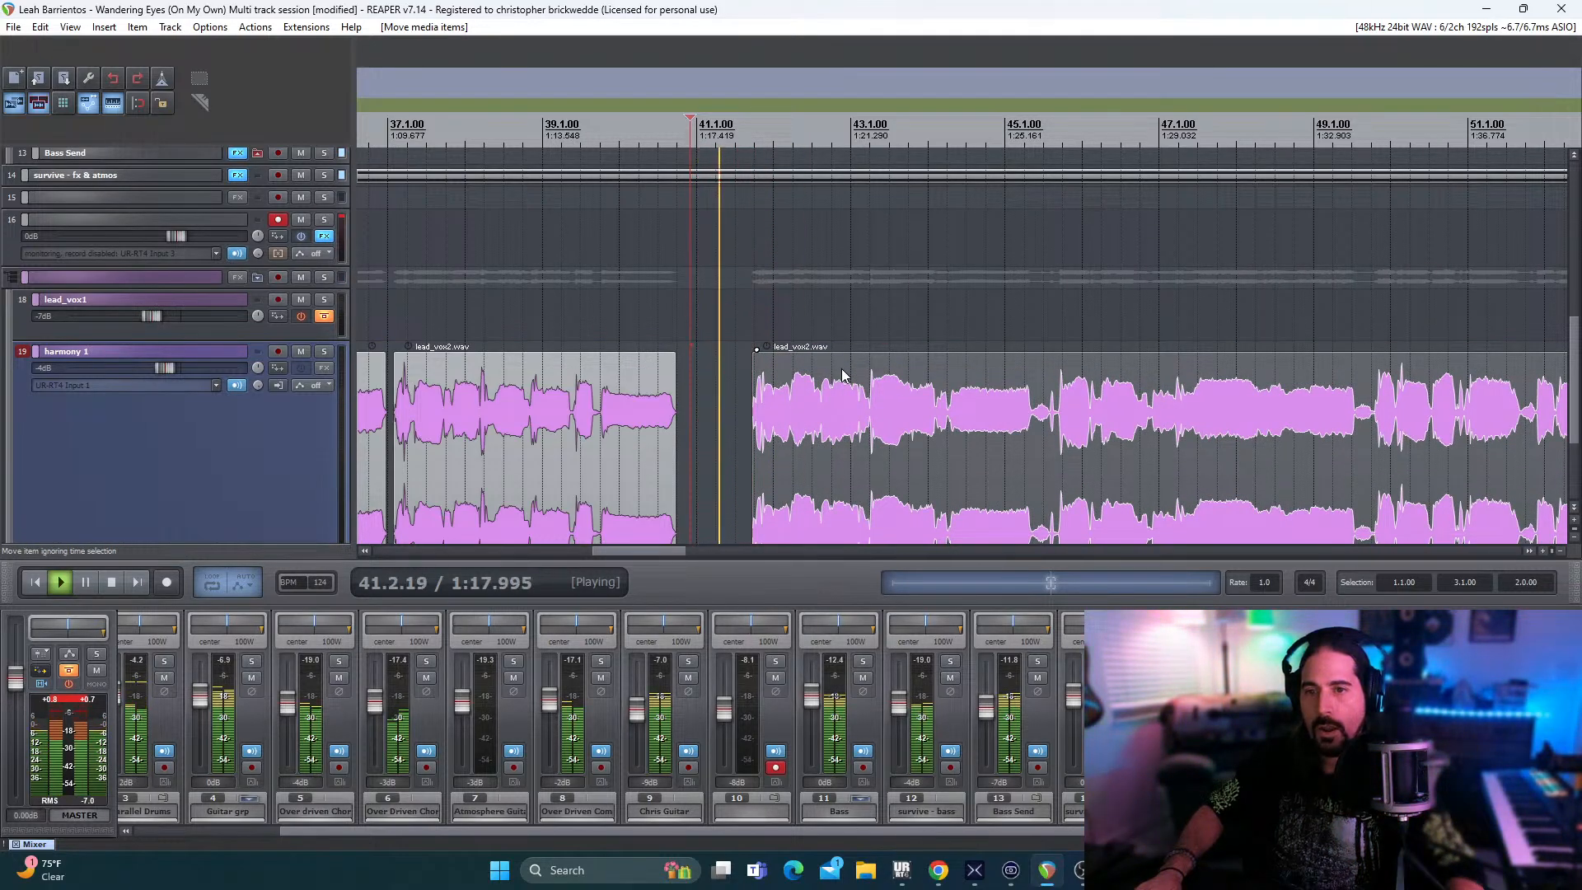
# - Move the third lead_vox2 clip to start at about 41.2.40 and audition it with the mix from 40.4.67
pyautogui.moveTo(840, 375); pyautogui.dragTo(799, 380)
pyautogui.press('space')
pyautogui.press('space')
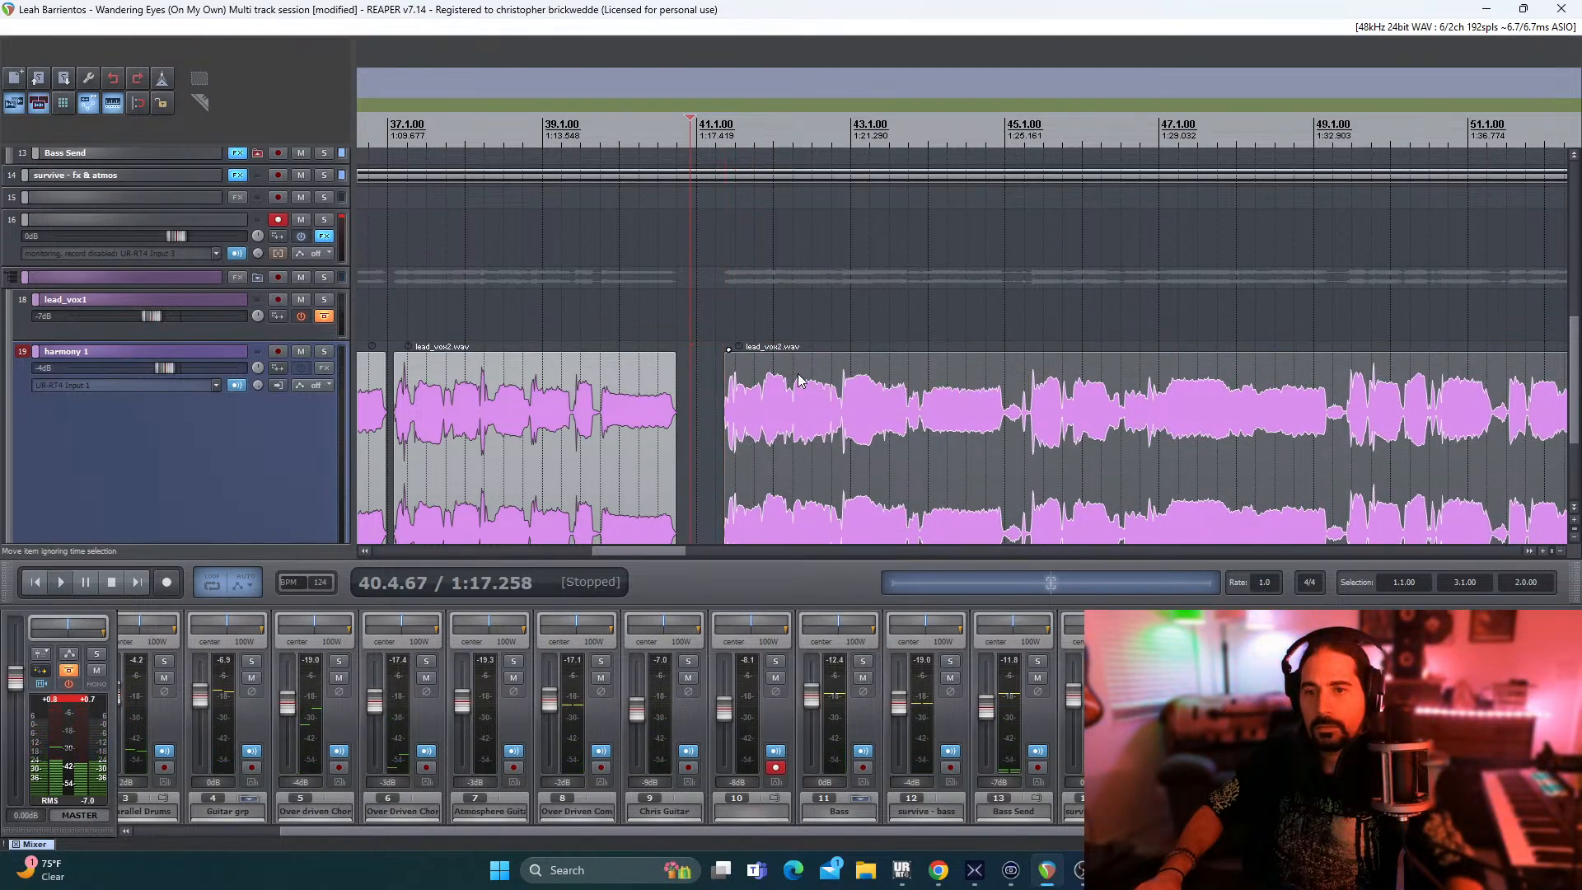
pyautogui.press('space')
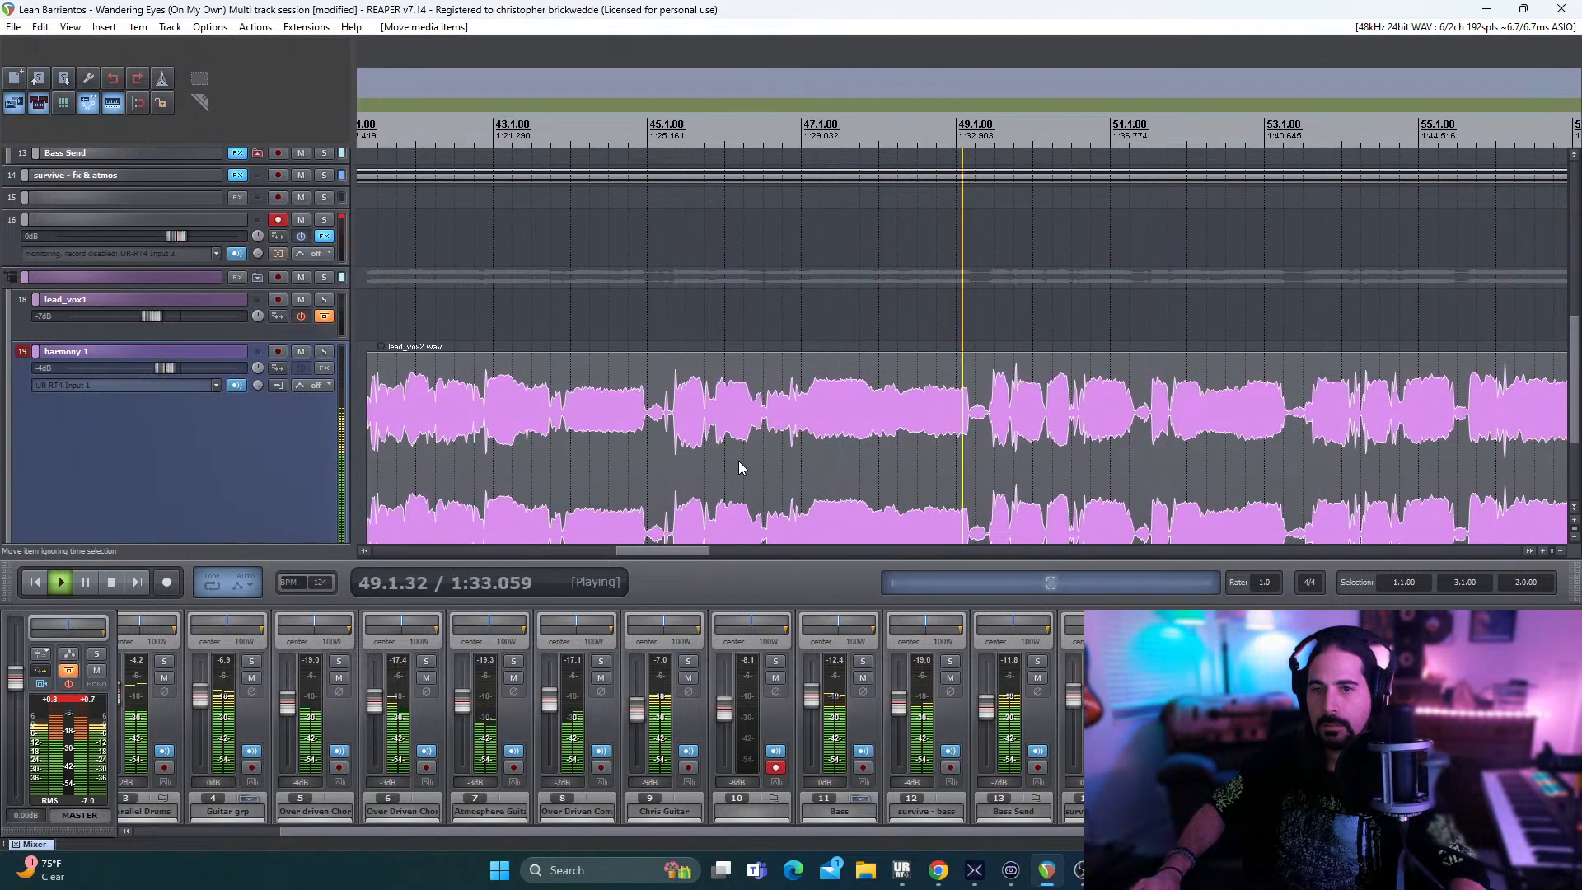
pyautogui.press('space')
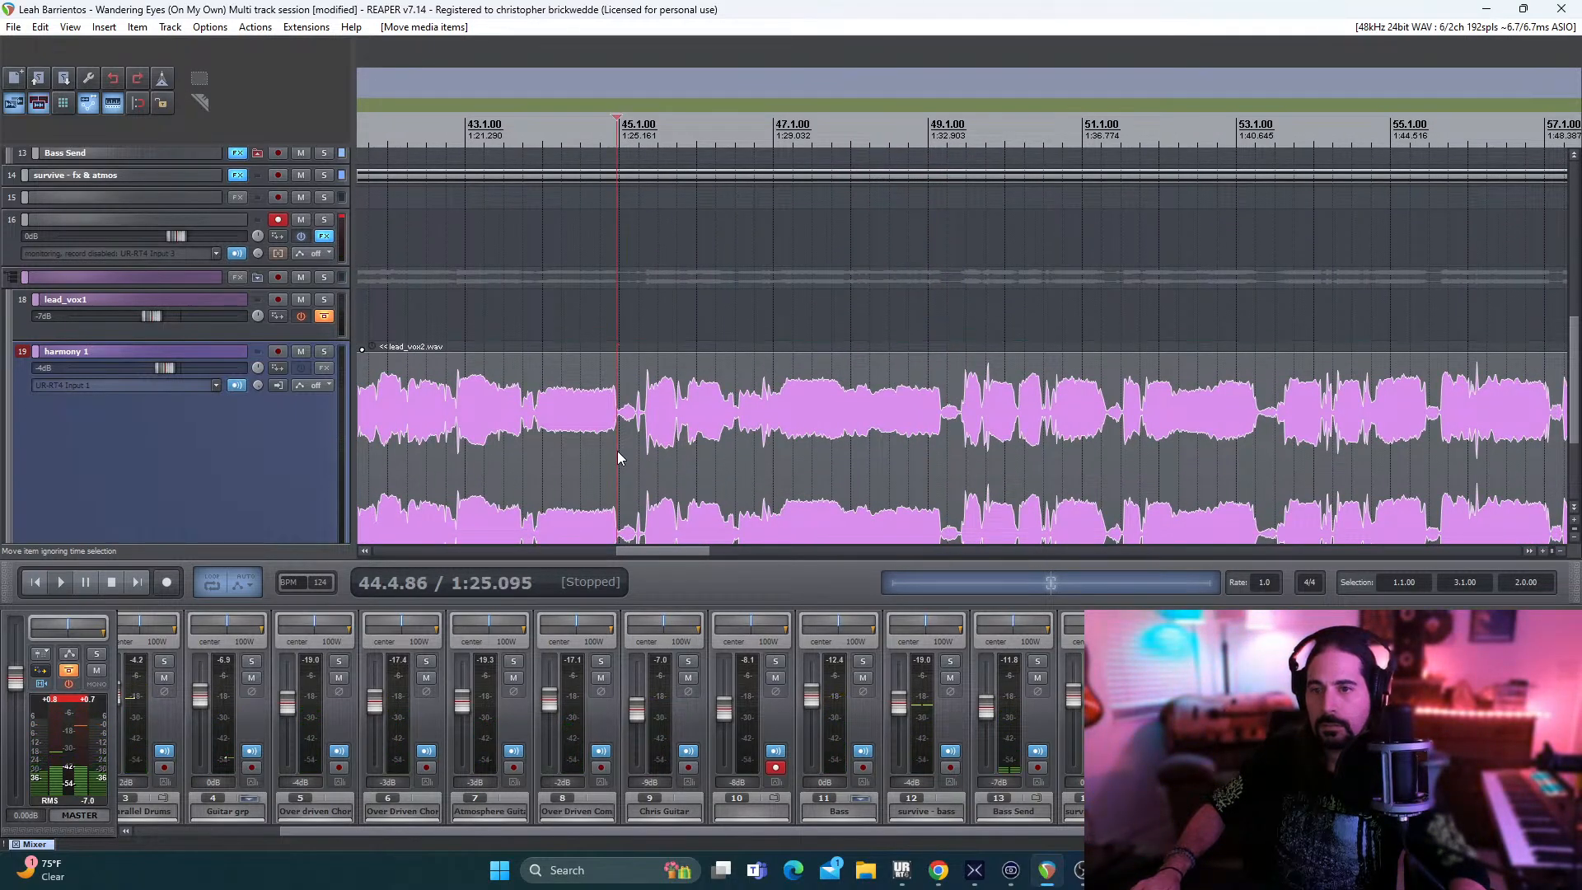
# - Audition the pause from 44.4.86 and split the third lead_vox2 clip at 44.4.94, where its first phrase ends
pyautogui.press('space')
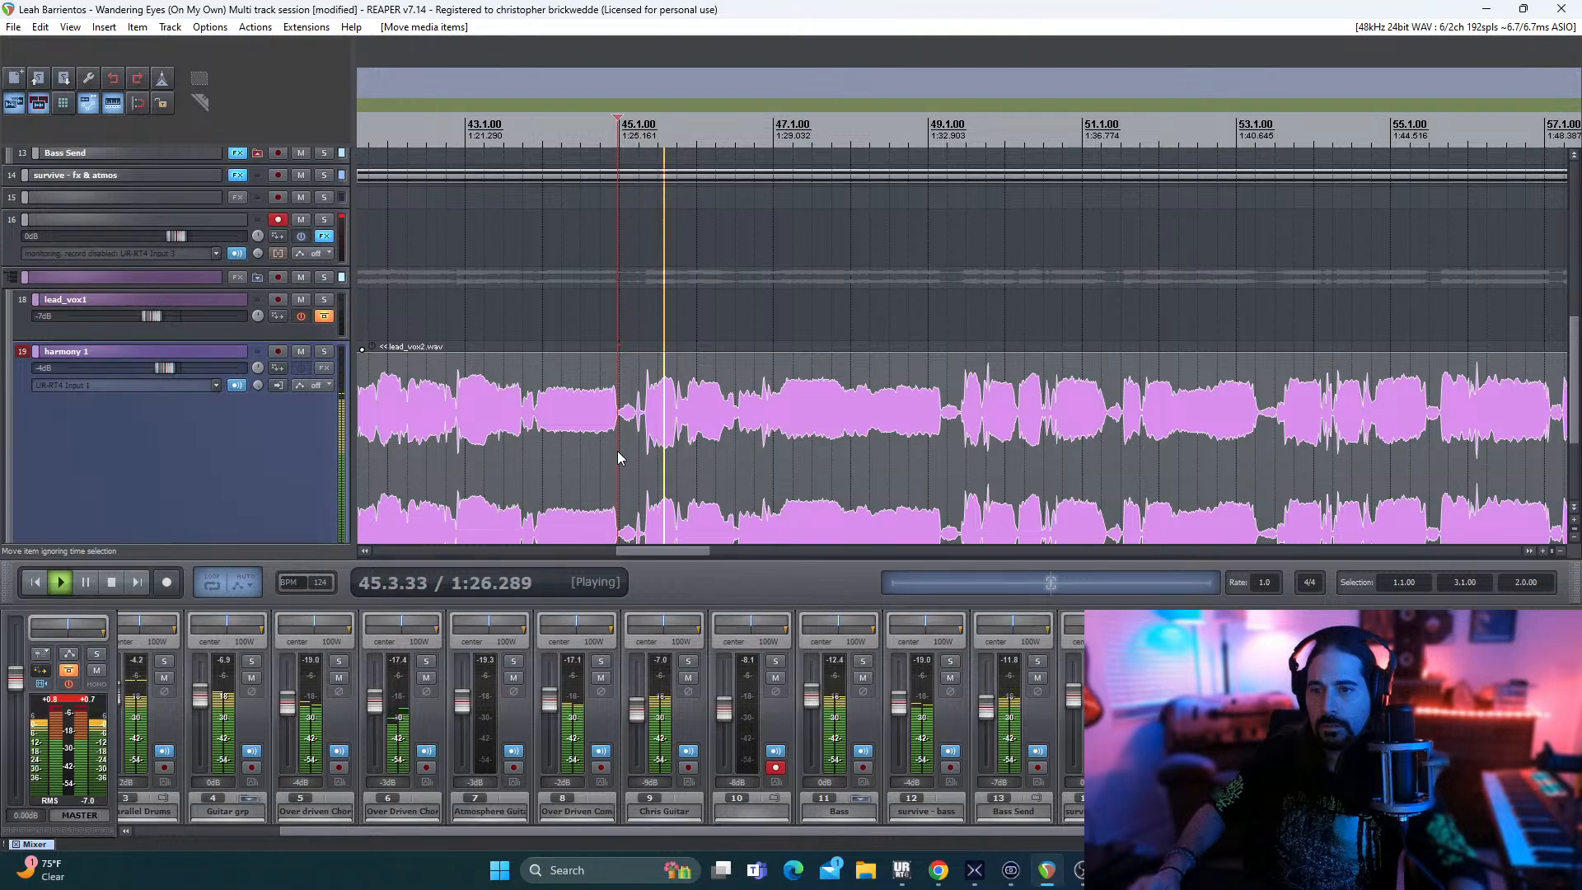
pyautogui.press('space')
pyautogui.hscroll(-3, 618, 451)
pyautogui.scroll(6, 618, 452)
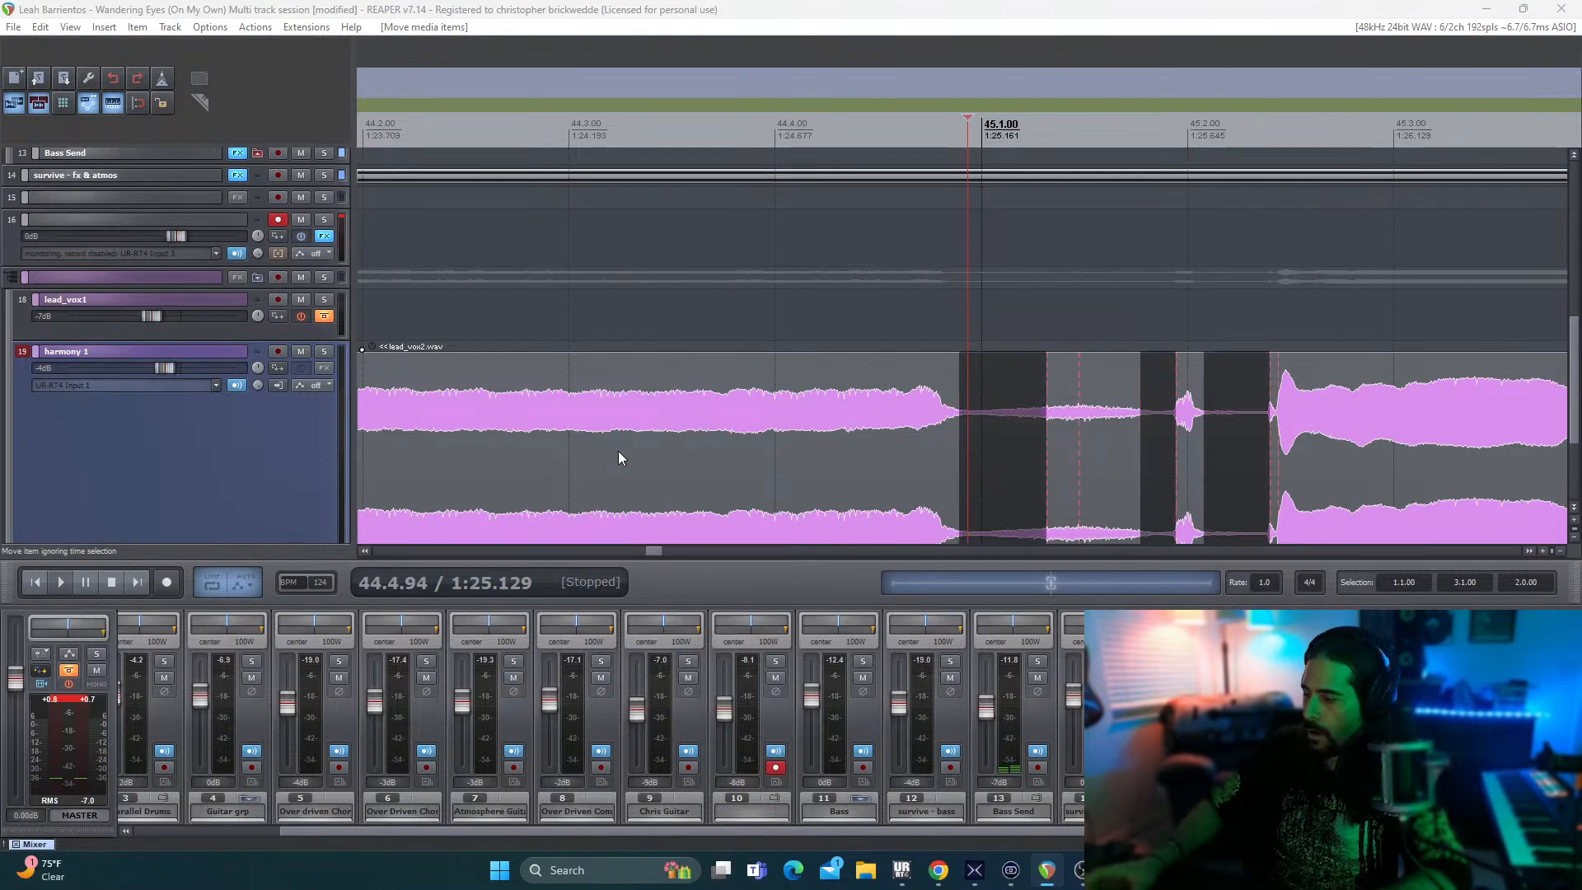
pyautogui.press('s')
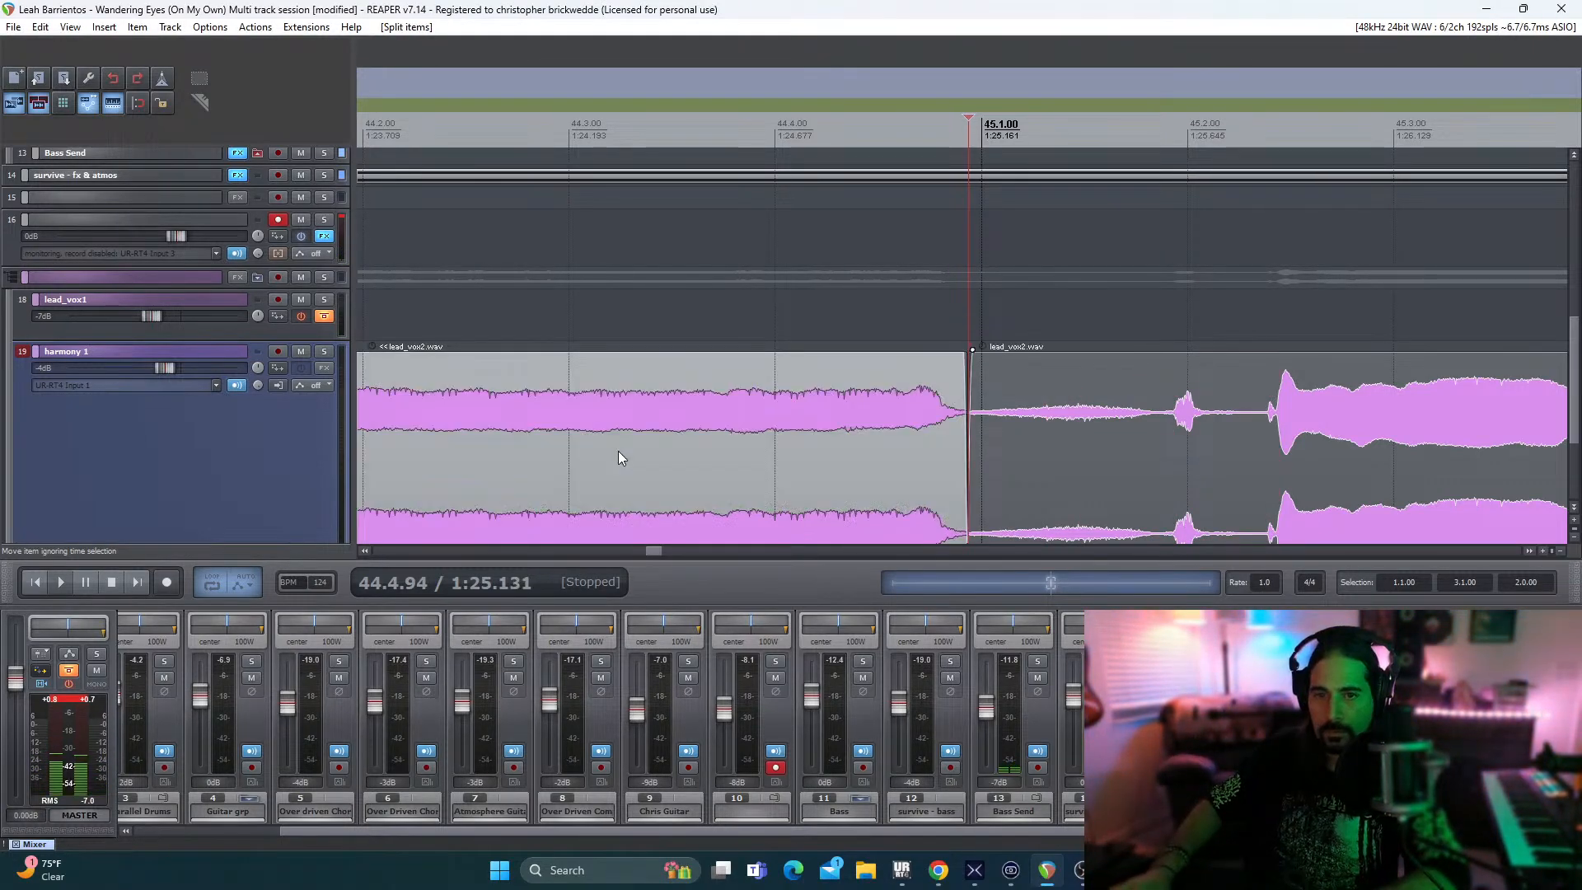
# - Split the harmony clip again at 45.2.39, just before the next phrase, and delete the quiet section between the two splits
pyautogui.press('Right')
pyautogui.press('Right')
pyautogui.press('Right')
pyautogui.press('Right')
pyautogui.press('Right')
pyautogui.press('Right')
pyautogui.press('Right')
pyautogui.press('Right')
pyautogui.press('Right')
pyautogui.press('Right')
pyautogui.press('Right')
pyautogui.press('Right')
pyautogui.press('Right')
pyautogui.press('Right')
pyautogui.press('Right')
pyautogui.press('Right')
pyautogui.press('Right')
pyautogui.press('Right')
pyautogui.press('Right')
pyautogui.press('Right')
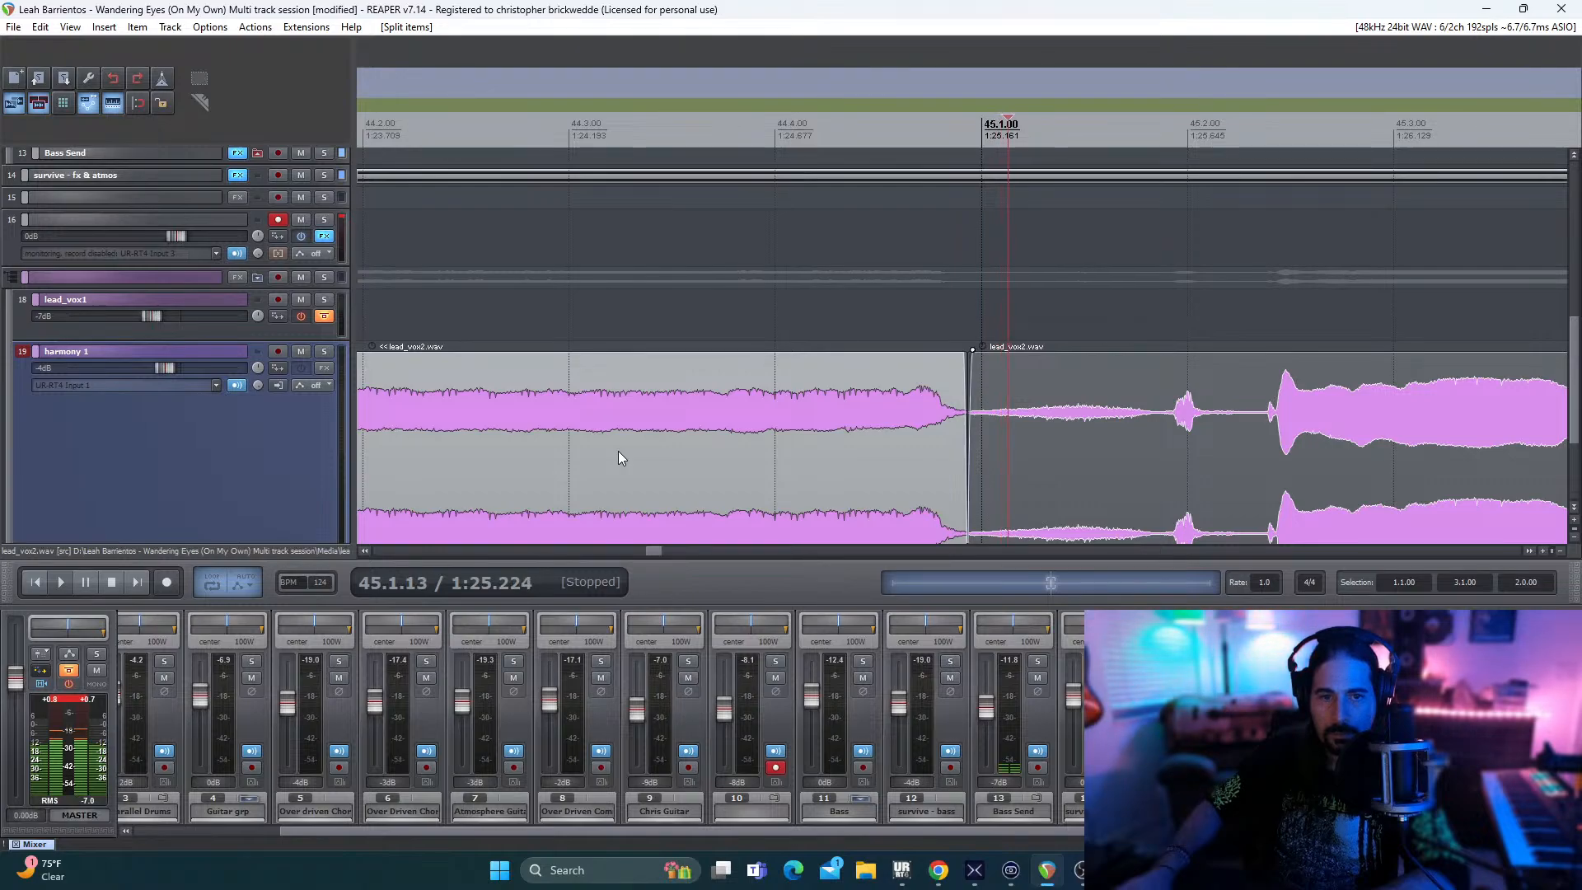
pyautogui.press('Right')
pyautogui.press('Right')
pyautogui.press('Right')
pyautogui.press('Right')
pyautogui.press('Right')
pyautogui.press('Right')
pyautogui.press('Right')
pyautogui.press('Right')
pyautogui.press('Right')
pyautogui.press('Right')
pyautogui.press('Right')
pyautogui.press('Right')
pyautogui.press('Right')
pyautogui.press('Right')
pyautogui.press('Right')
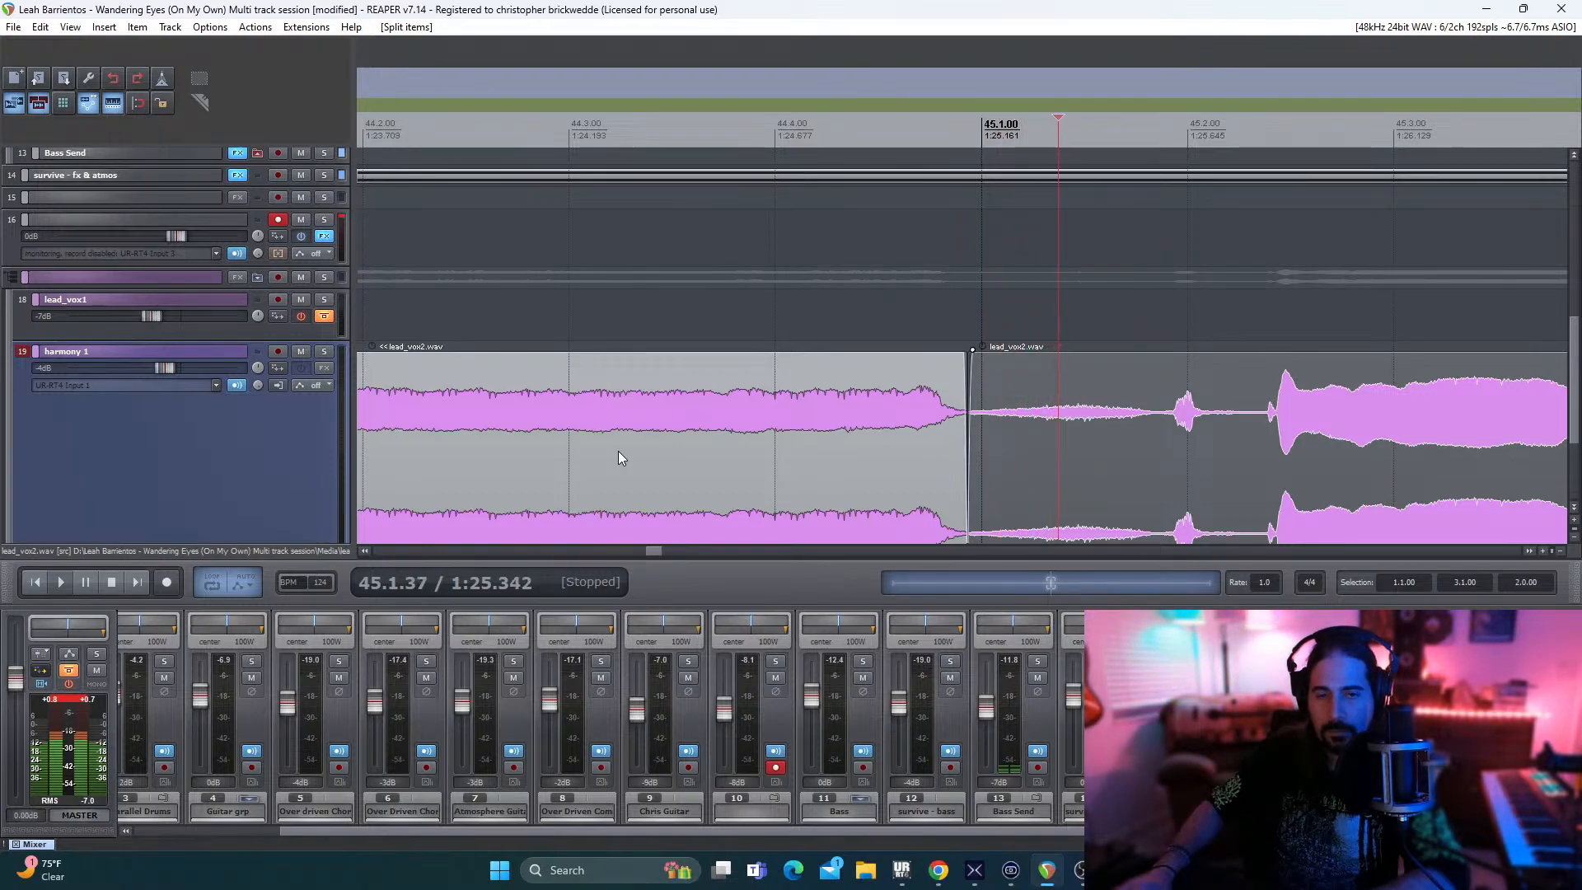
pyautogui.press('Right')
pyautogui.press('Right')
pyautogui.press('Right')
pyautogui.press('Right')
pyautogui.press('Right')
pyautogui.press('Right')
pyautogui.press('Right')
pyautogui.press('Right')
pyautogui.press('Right')
pyautogui.press('Right')
pyautogui.press('Right')
pyautogui.press('Right')
pyautogui.press('Right')
pyautogui.press('Right')
pyautogui.press('Right')
pyautogui.press('Right')
pyautogui.press('Right')
pyautogui.press('Right')
pyautogui.press('Right')
pyautogui.press('Right')
pyautogui.press('Right')
pyautogui.press('Right')
pyautogui.press('Right')
pyautogui.press('Right')
pyautogui.press('Right')
pyautogui.press('Right')
pyautogui.press('Right')
pyautogui.press('Right')
pyautogui.press('Right')
pyautogui.press('Right')
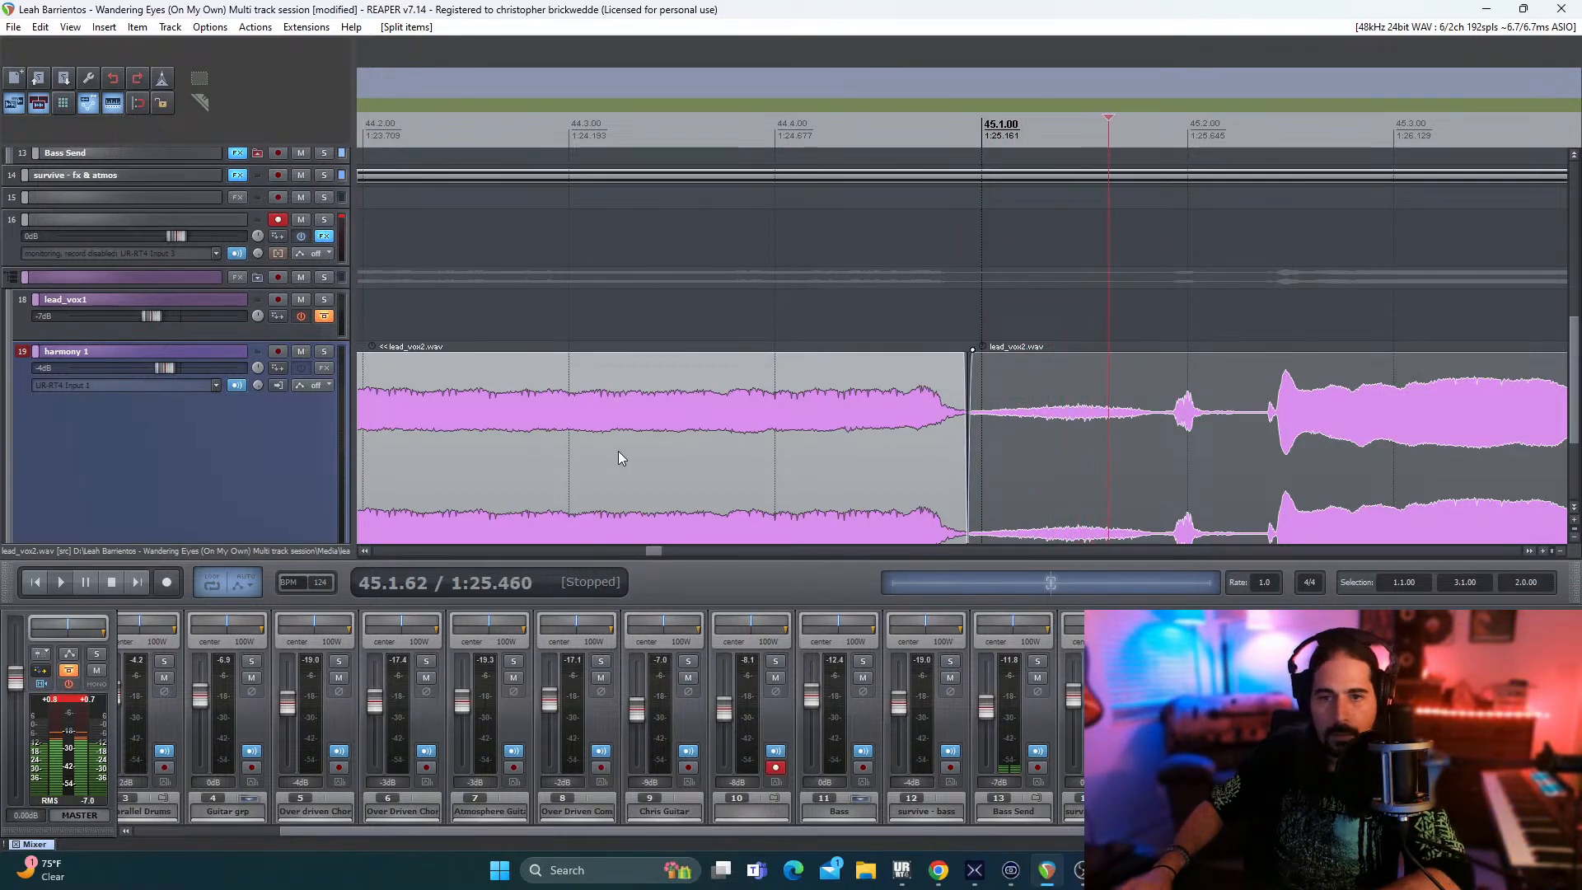
pyautogui.press('Right')
pyautogui.press('Right')
pyautogui.press('Right')
pyautogui.press('Right')
pyautogui.press('Right')
pyautogui.press('Right')
pyautogui.press('Right')
pyautogui.press('Right')
pyautogui.press('Right')
pyautogui.press('Right')
pyautogui.press('Right')
pyautogui.press('Right')
pyautogui.press('Right')
pyautogui.press('Right')
pyautogui.press('Right')
pyautogui.press('Right')
pyautogui.press('Right')
pyautogui.press('Right')
pyautogui.press('Right')
pyautogui.press('Right')
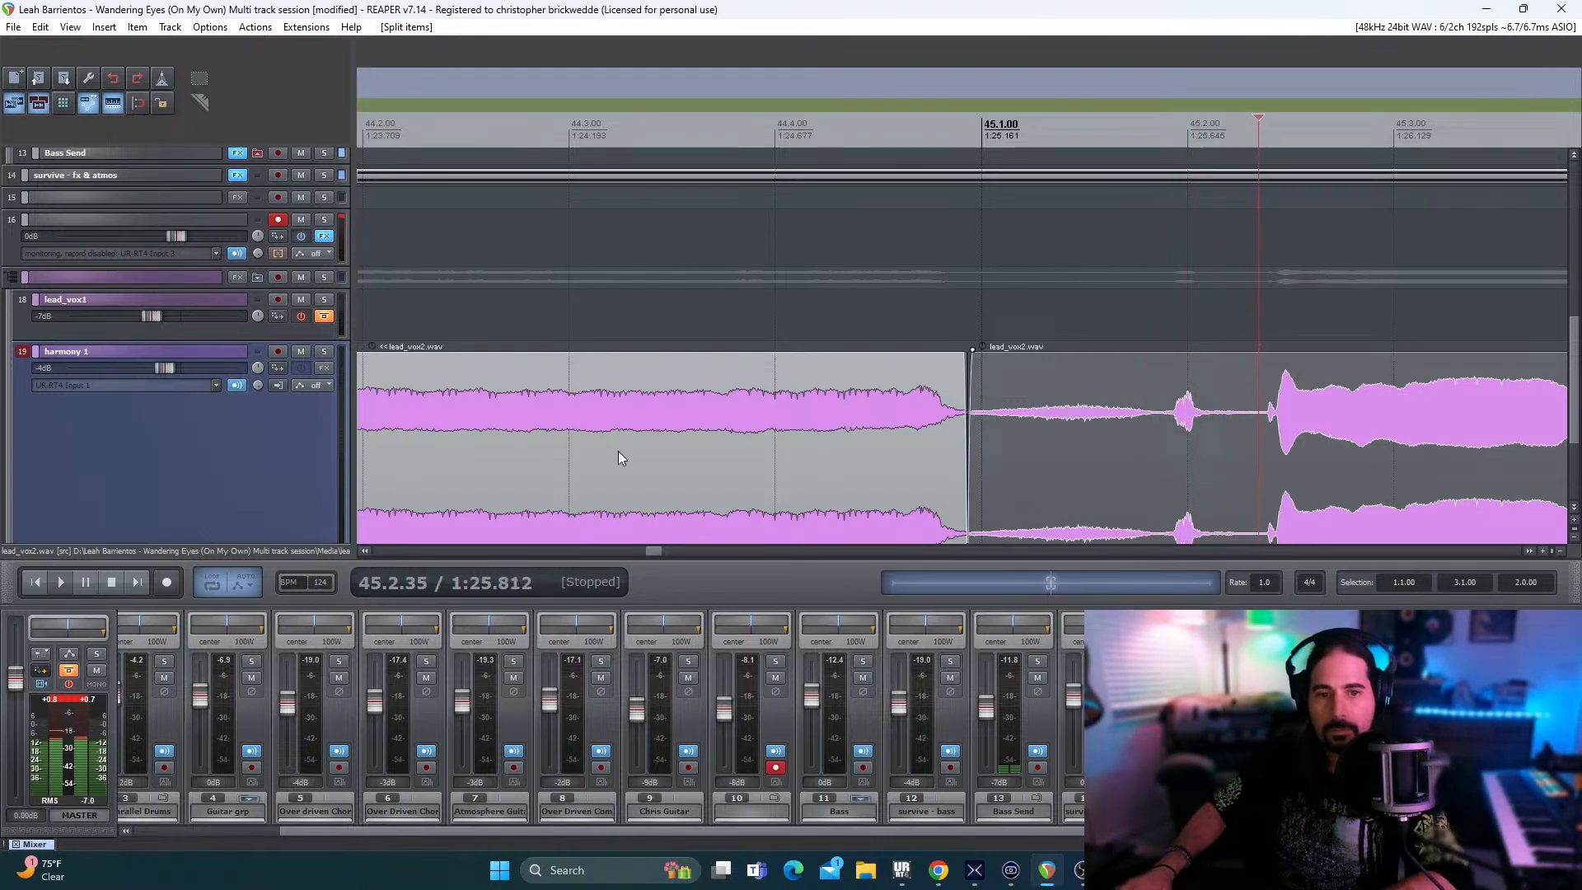
pyautogui.press('Right')
pyautogui.press('Right')
pyautogui.press('Right')
pyautogui.press('Right')
pyautogui.press('Right')
pyautogui.press('Right')
pyautogui.press('Right')
pyautogui.press('Right')
pyautogui.press('Right')
pyautogui.press('Right')
pyautogui.press('s')
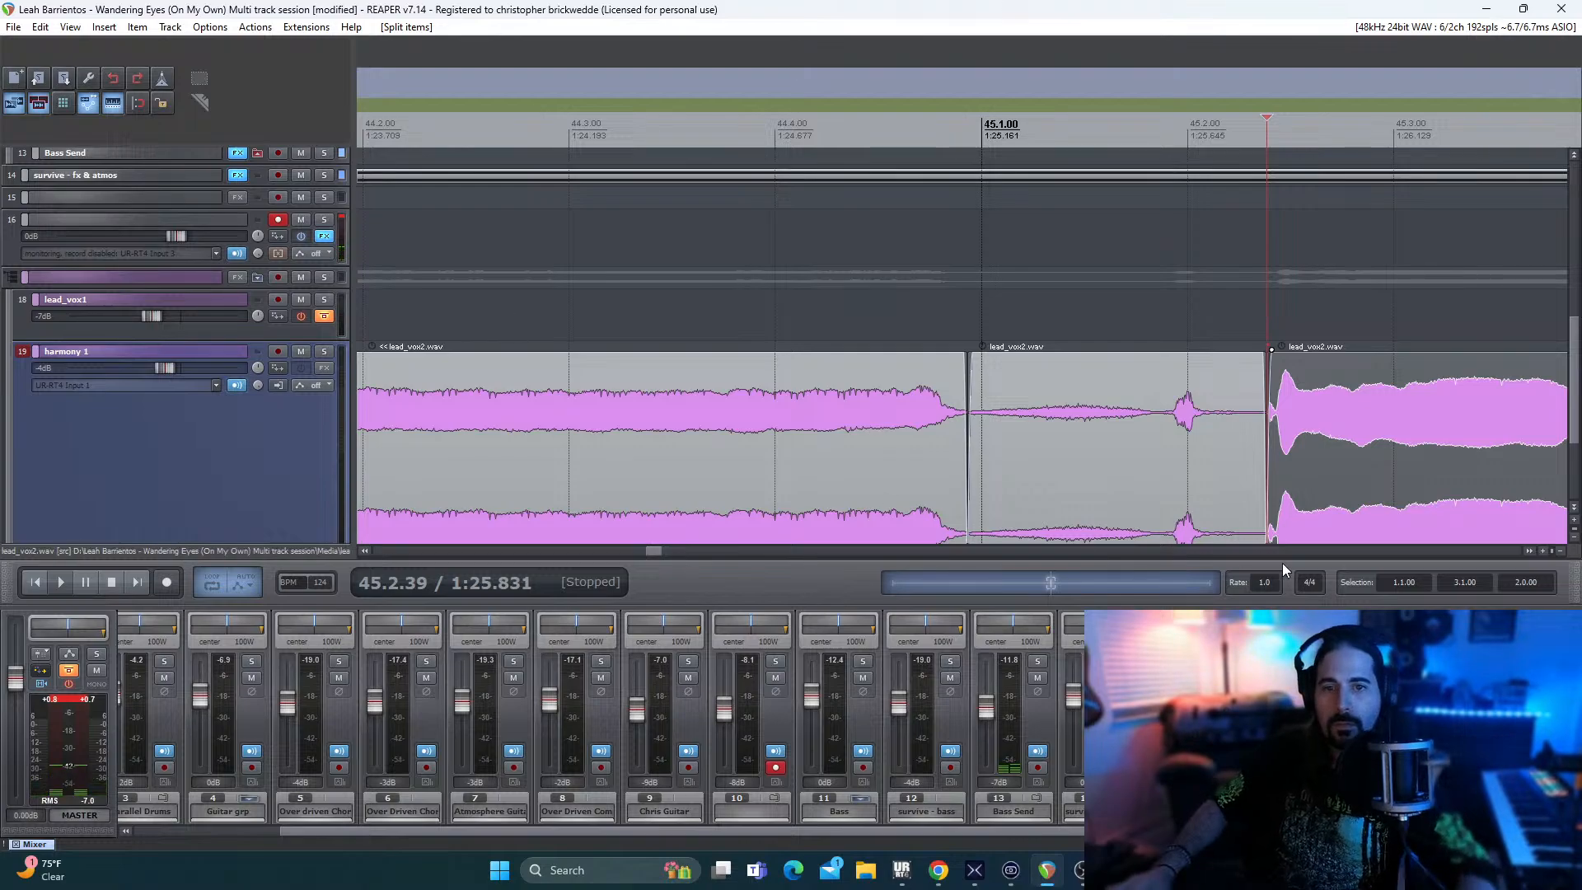
pyautogui.click(1143, 466)
pyautogui.press('Delete')
# - Move the fourth lead_vox2 clip earlier in two nudges to start at about 45.1.90, auditioning from 44.4.01
pyautogui.scroll(-3, 1127, 425)
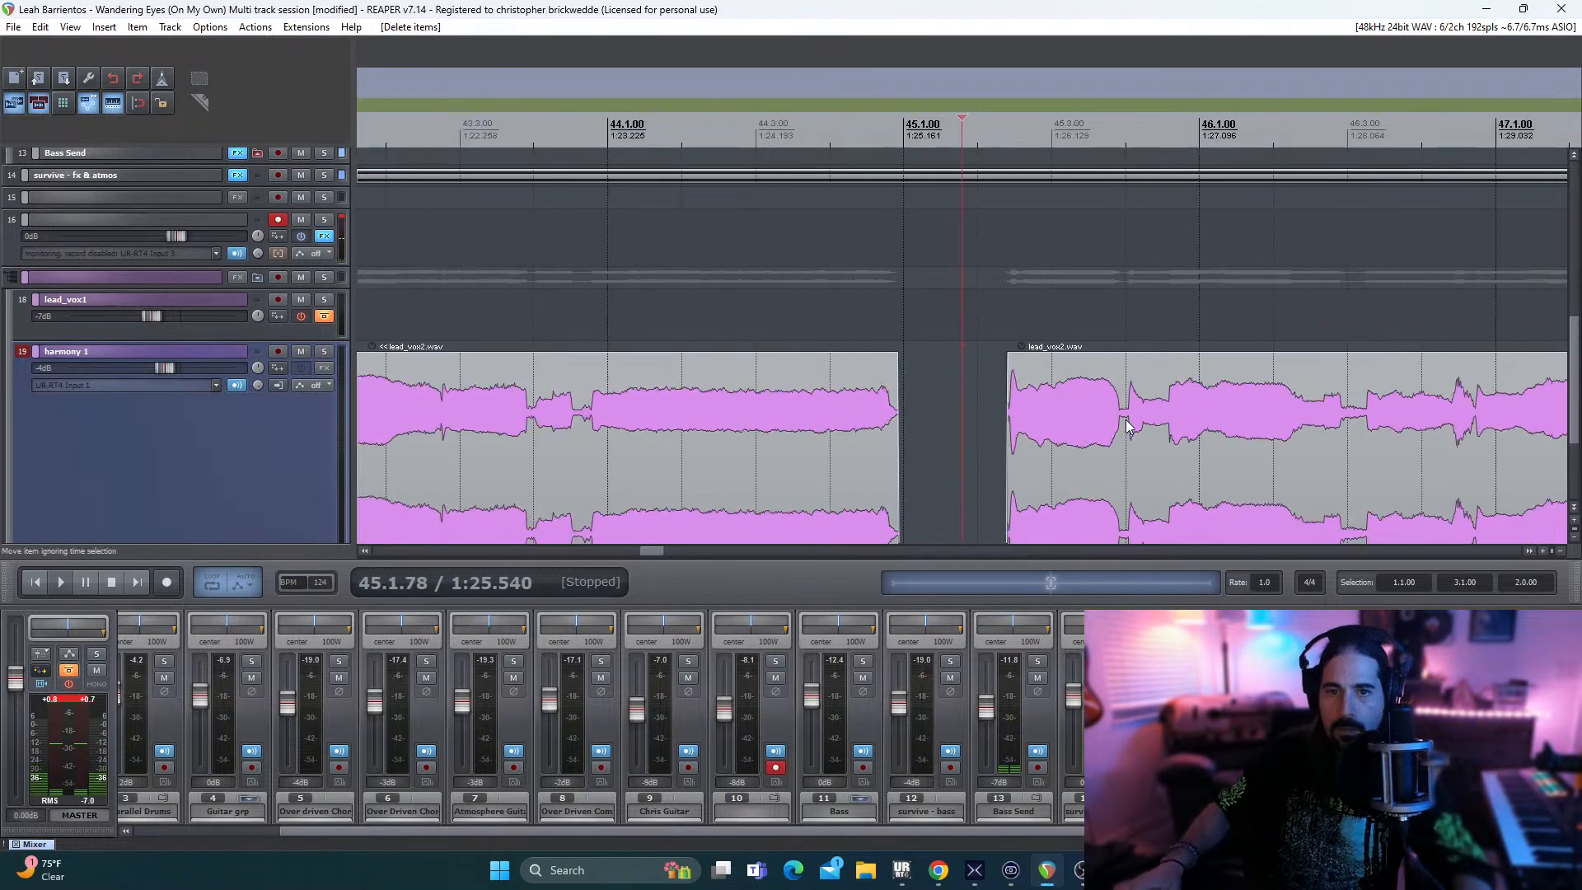
pyautogui.scroll(-1, 962, 350)
pyautogui.click(867, 324)
pyautogui.press('space')
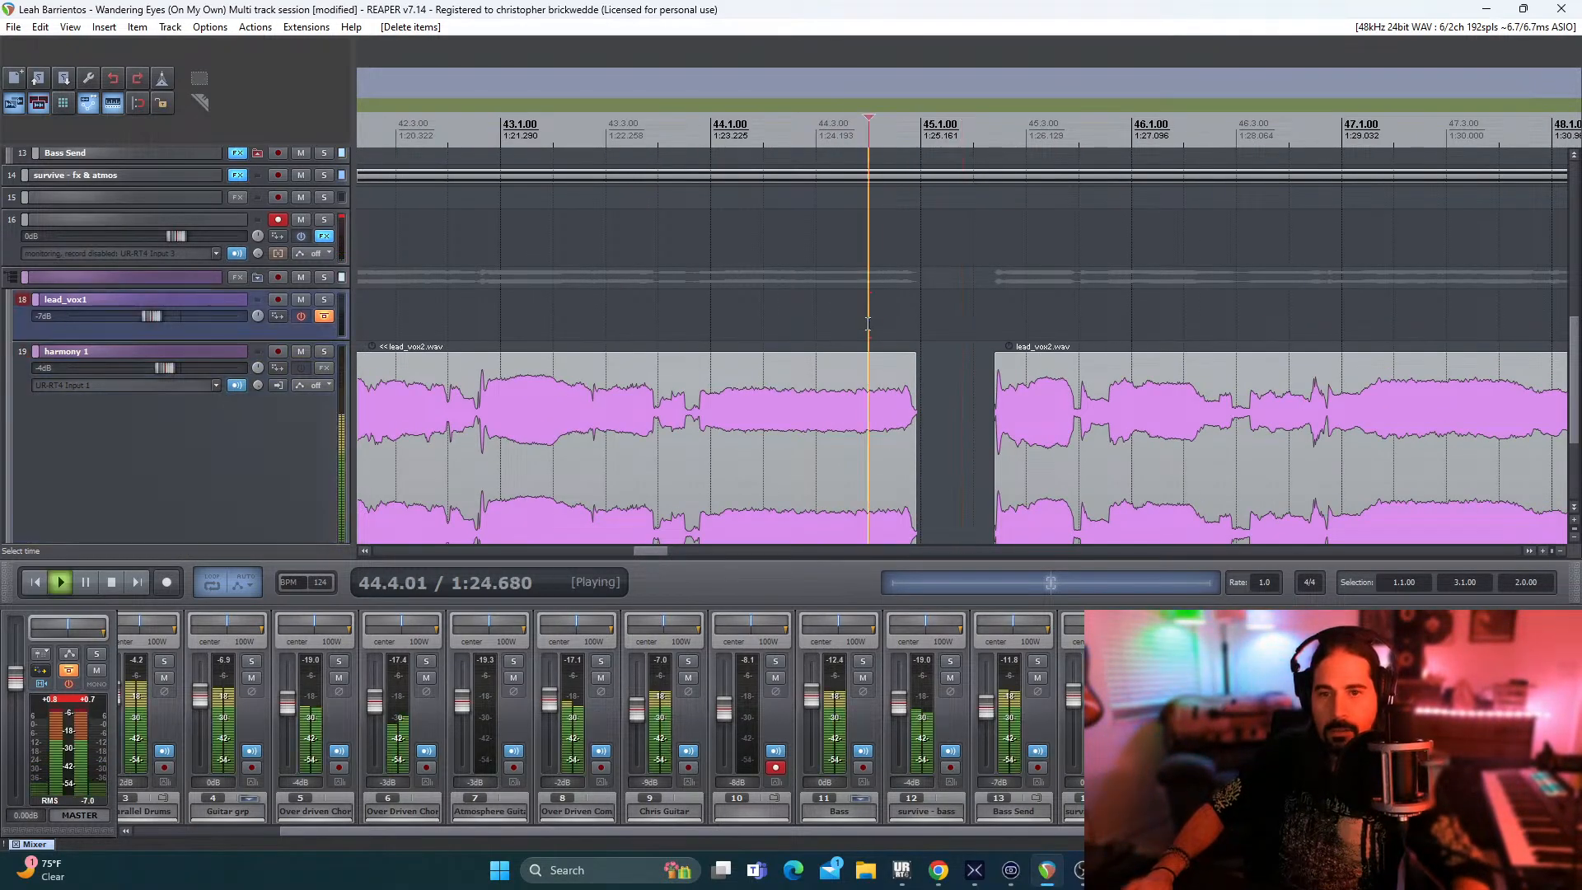
pyautogui.moveTo(1099, 405); pyautogui.dragTo(1019, 415)
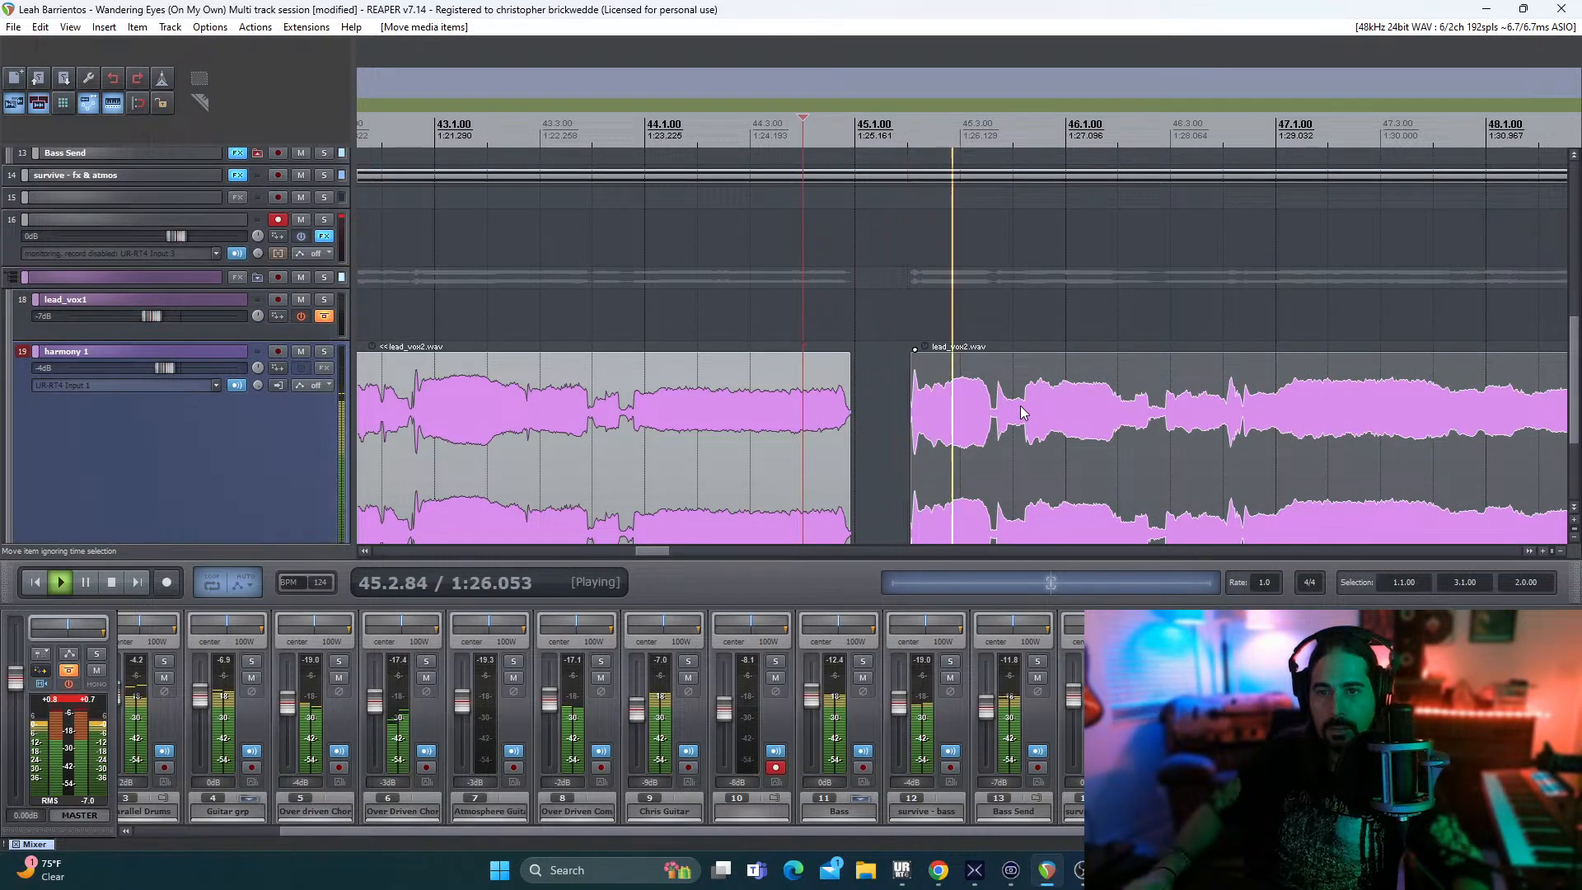
pyautogui.press('space')
pyautogui.click(997, 407)
pyautogui.moveTo(997, 407)
pyautogui.mouseDown()
pyautogui.moveTo(1010, 406)
pyautogui.moveTo(988, 412)
pyautogui.mouseUp()
pyautogui.press('space')
pyautogui.press('space')
pyautogui.press('space')
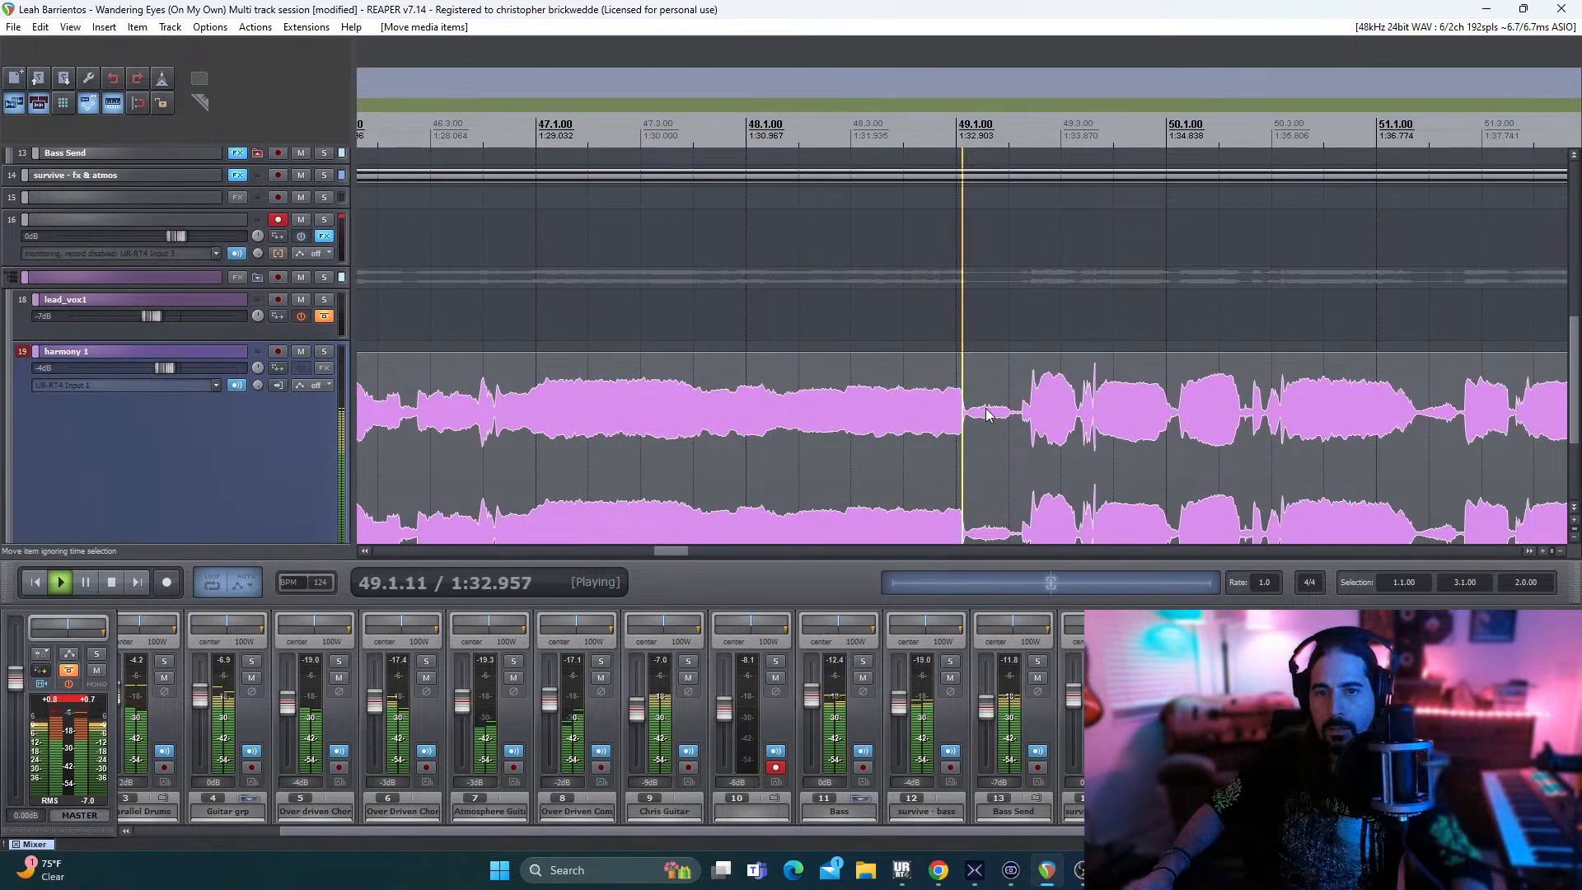
pyautogui.press('space')
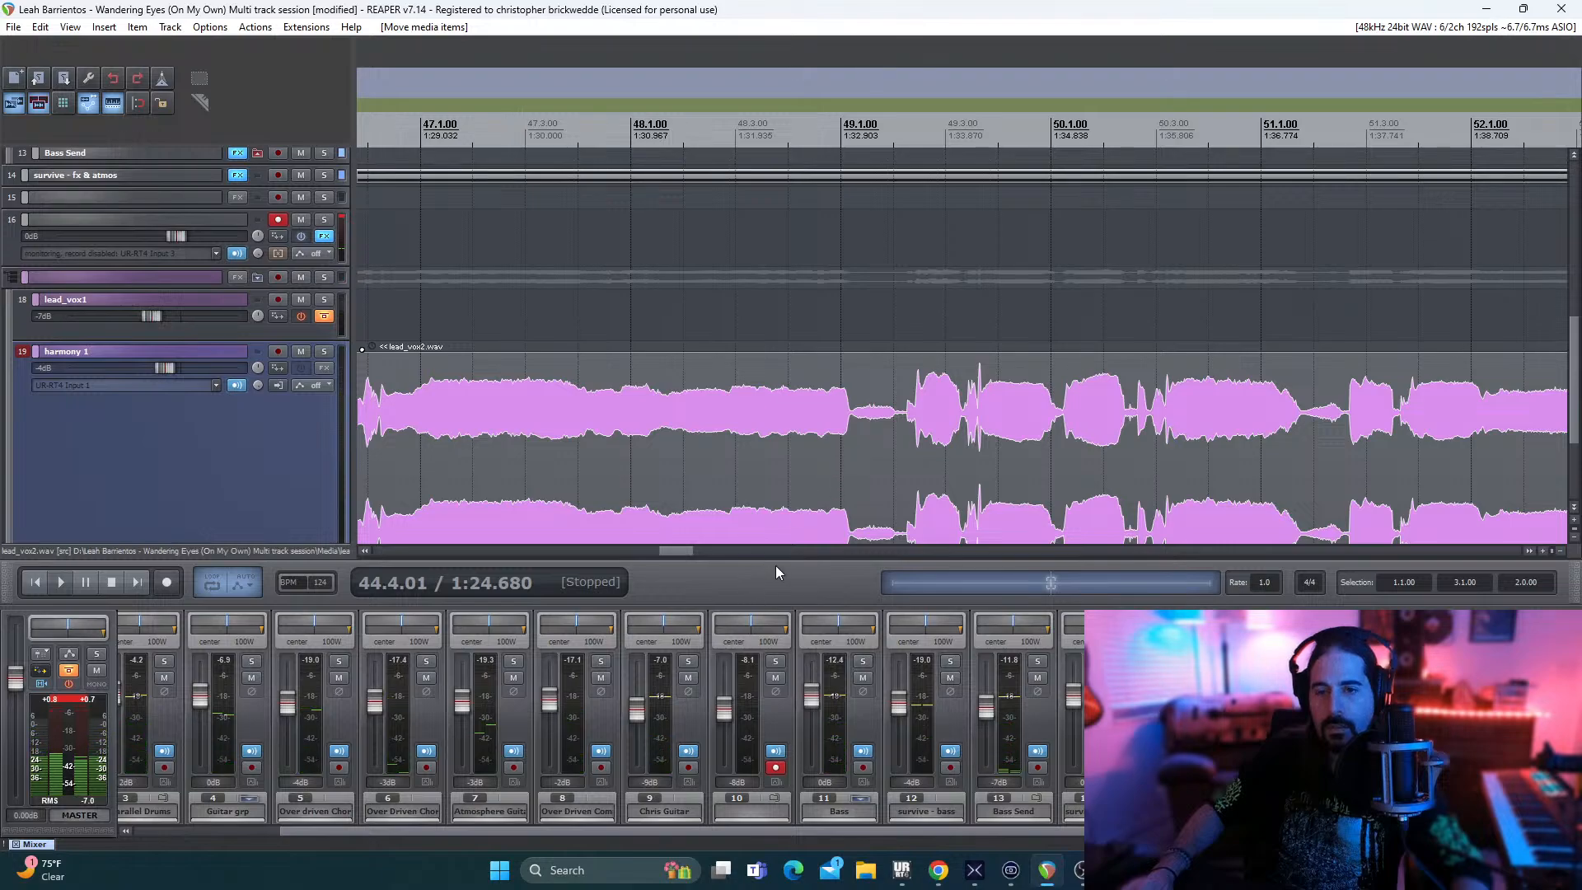
# - Nudge the fourth lead_vox2 clip earlier to start at about 45.1.75, auditioning from 45.1.50 before and after
pyautogui.moveTo(679, 551); pyautogui.dragTo(656, 551)
pyautogui.click(798, 402)
pyautogui.press('space')
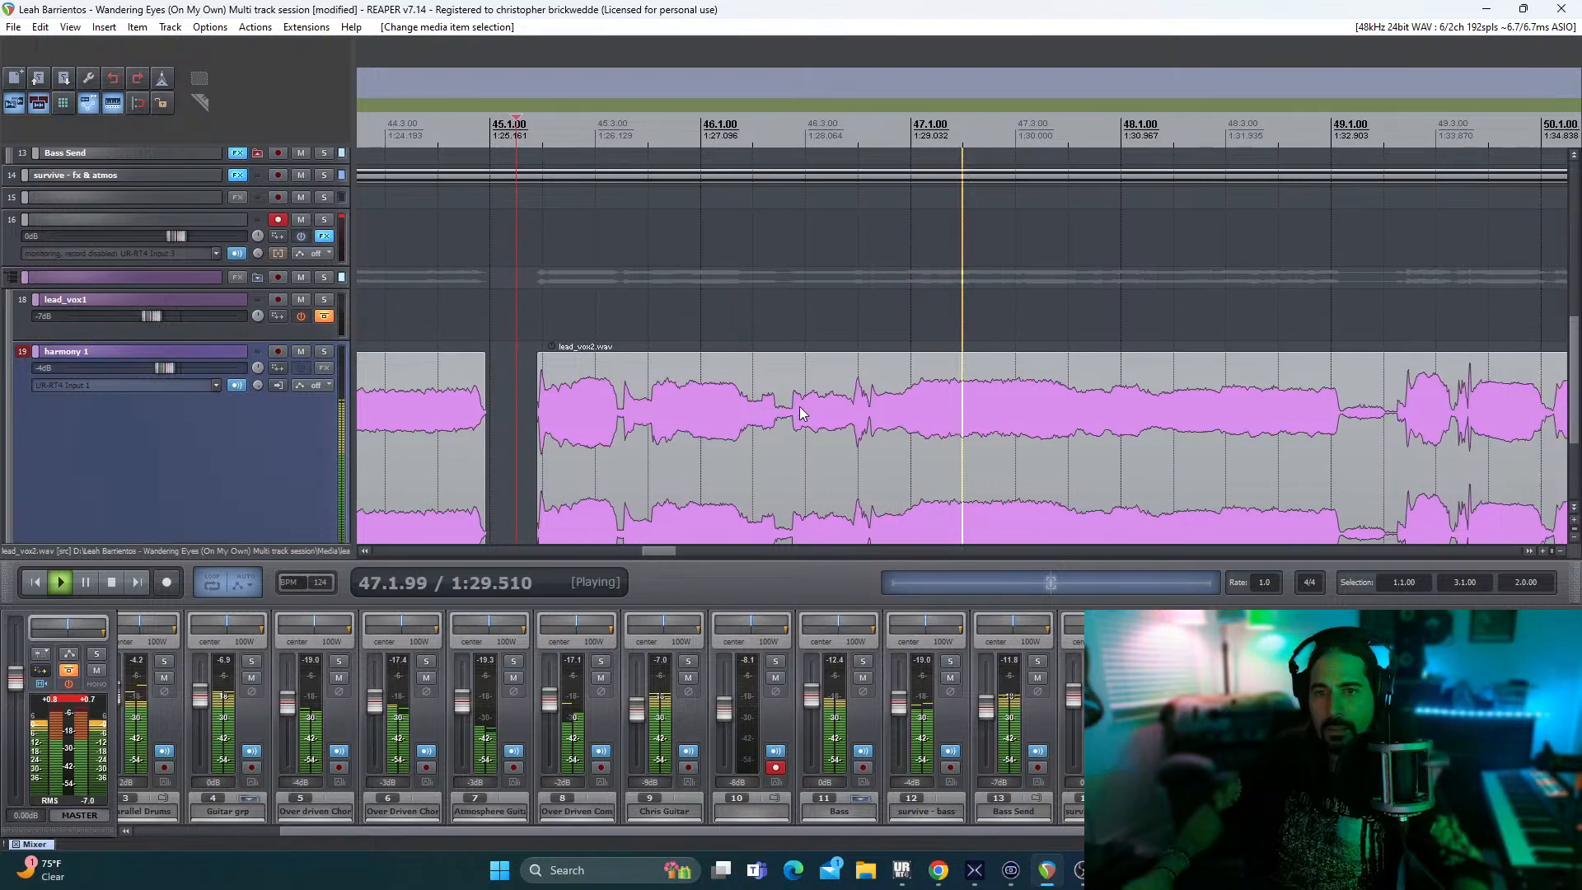
pyautogui.press('space')
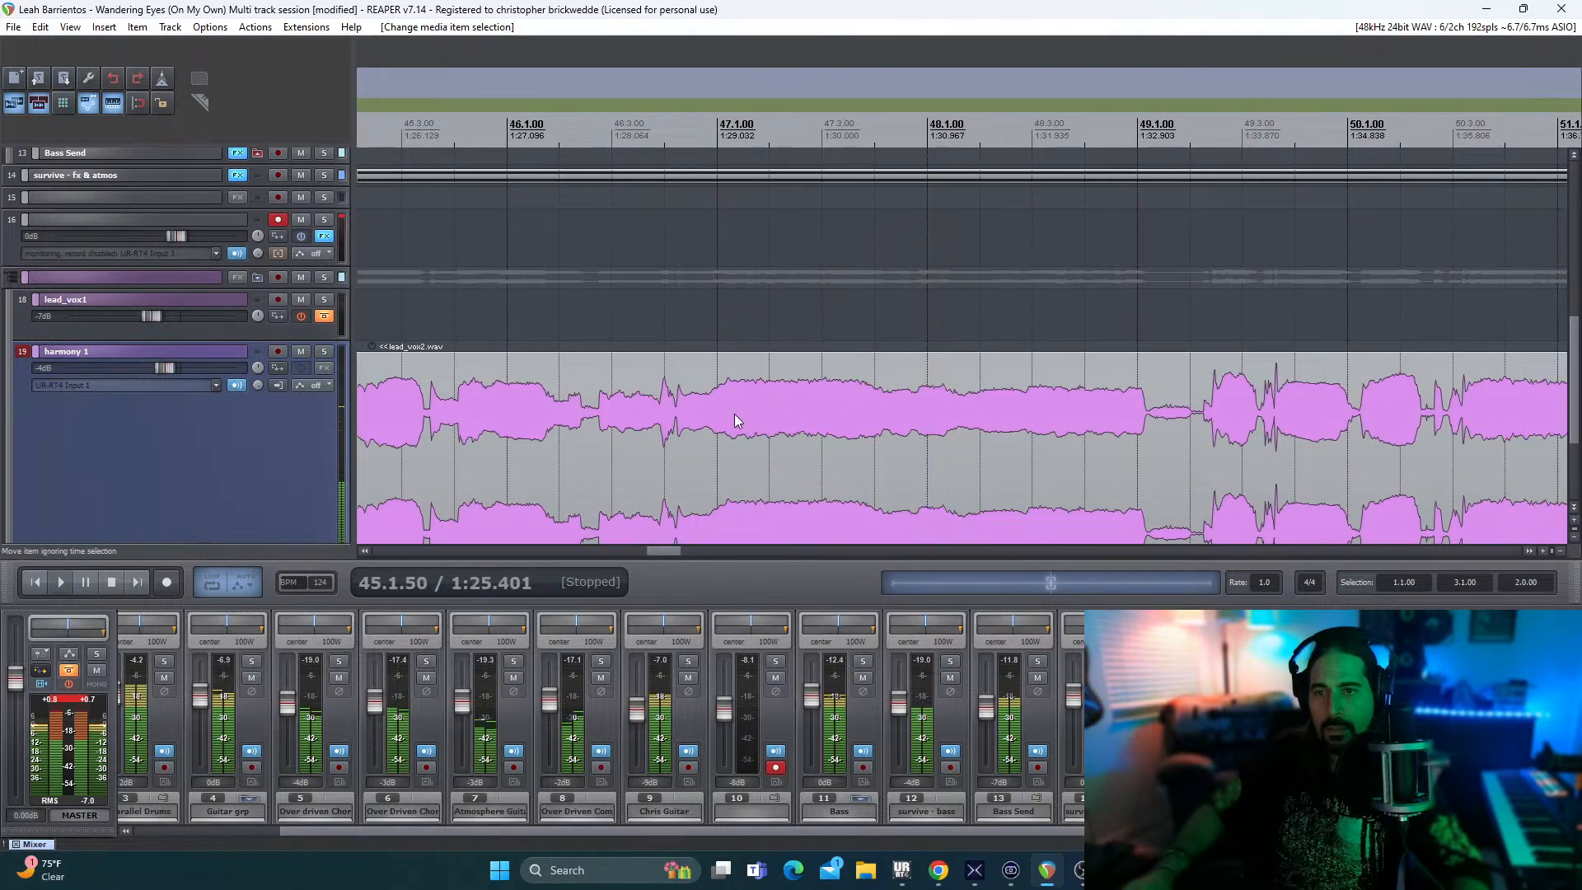
pyautogui.moveTo(674, 552); pyautogui.dragTo(663, 553)
pyautogui.moveTo(802, 472); pyautogui.dragTo(792, 472)
pyautogui.press('space')
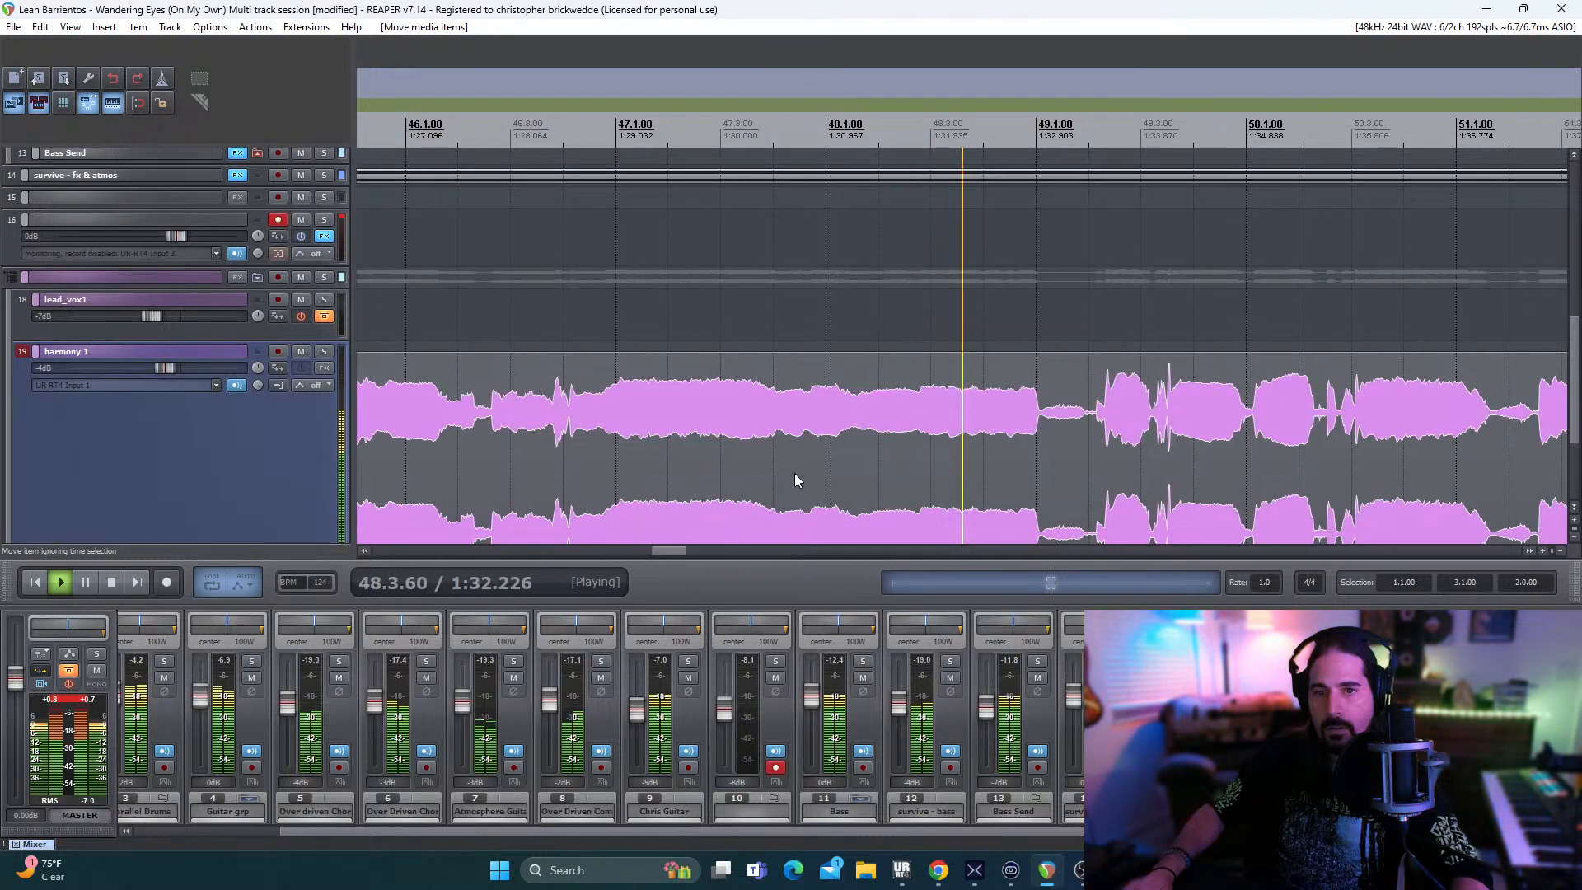
pyautogui.press('space')
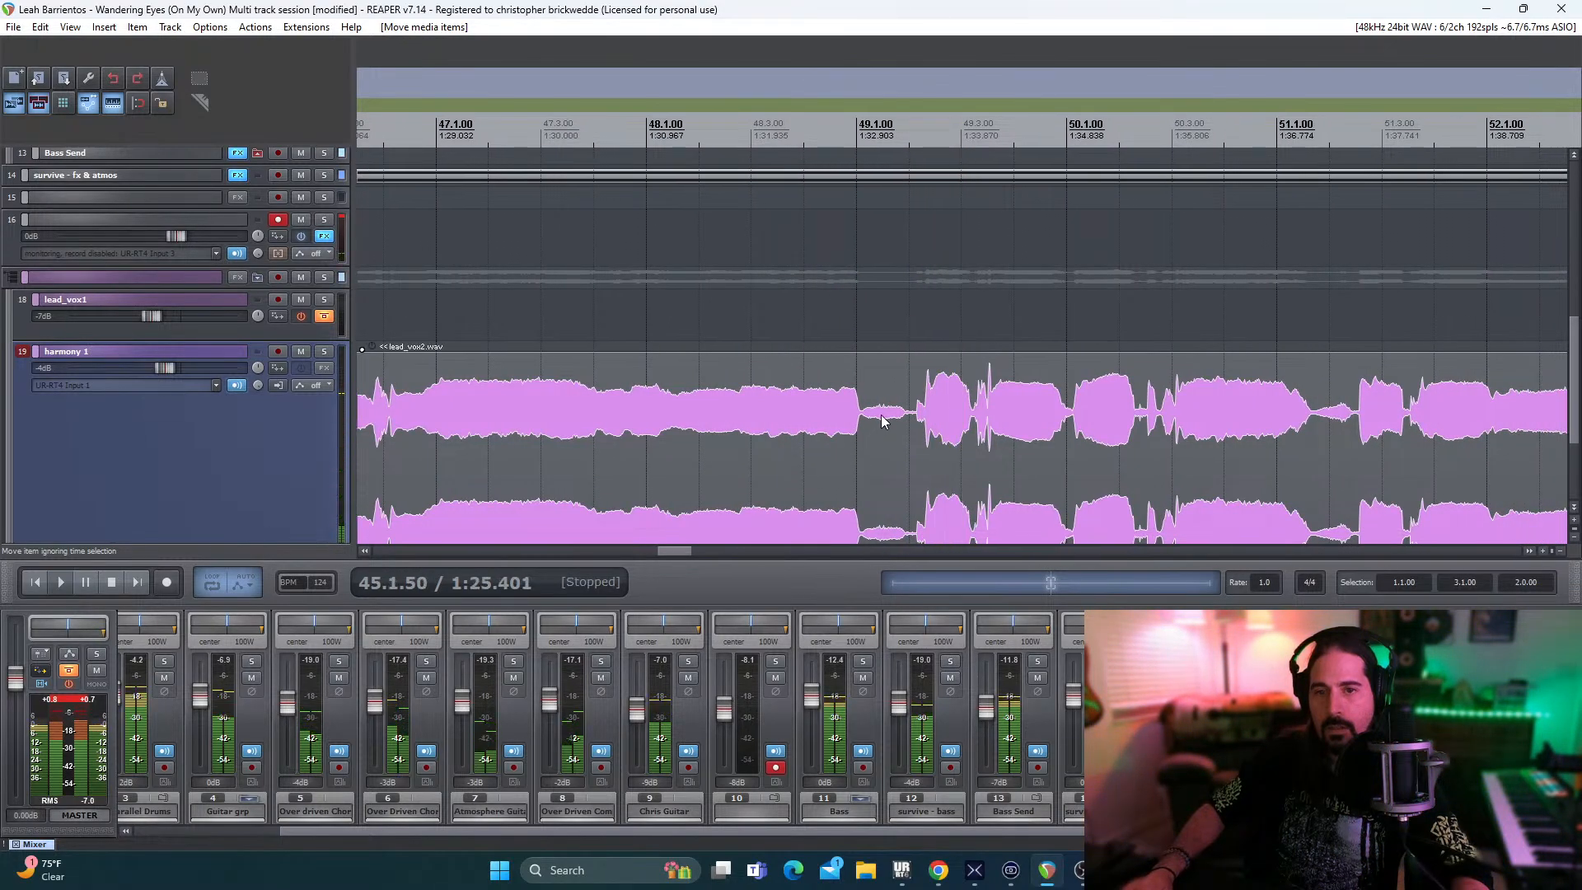
# - Split the fourth lead_vox2 clip at 49.1.06, where the long held phrase ends
pyautogui.click(853, 454)
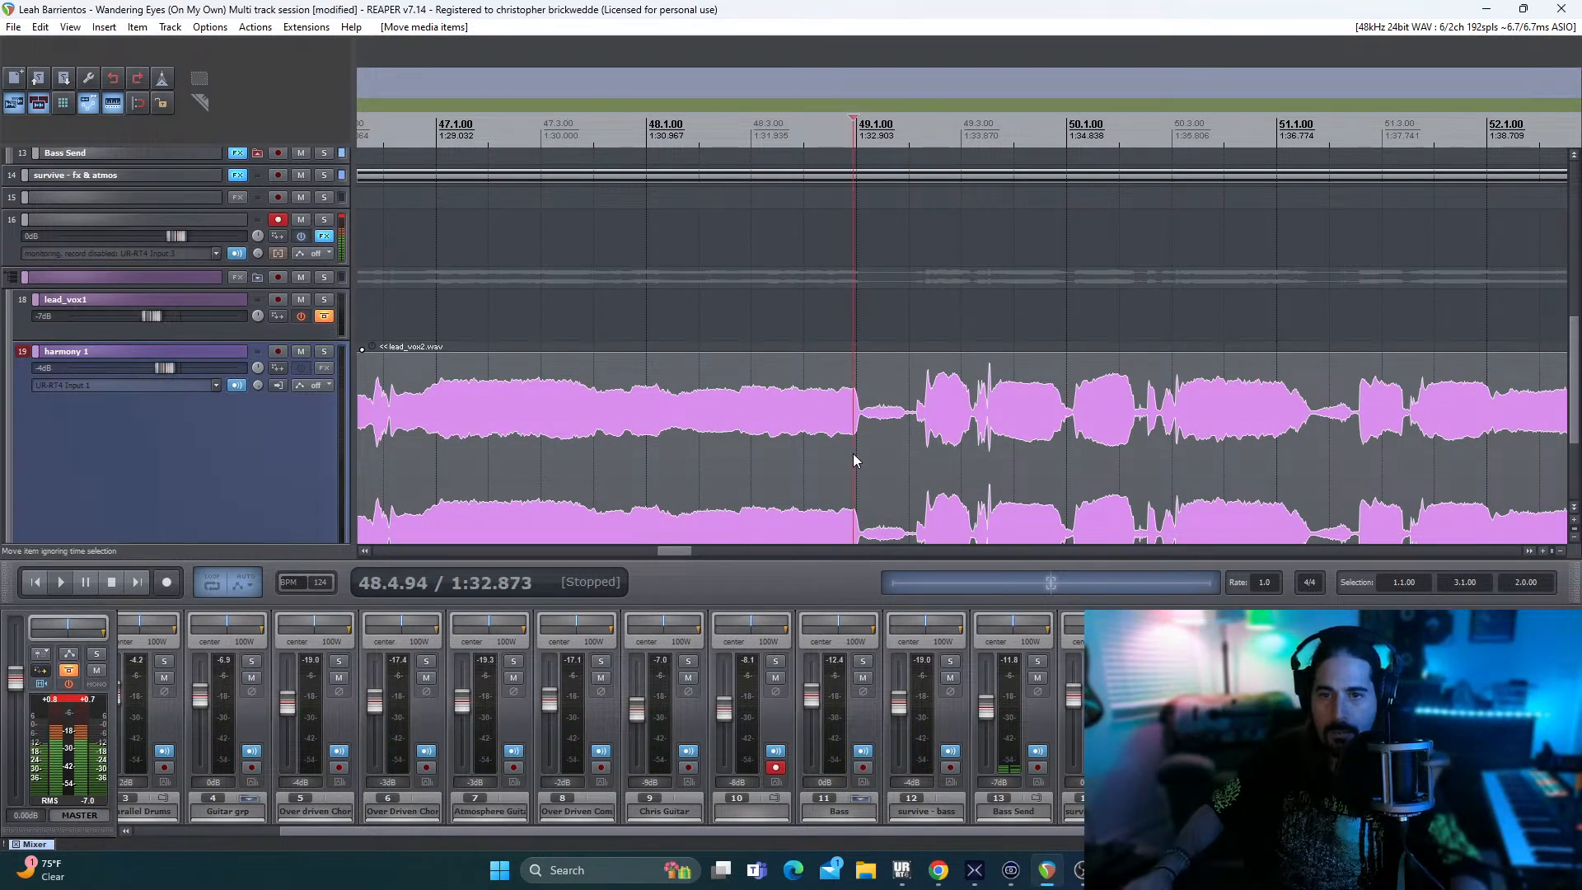
pyautogui.click(855, 457)
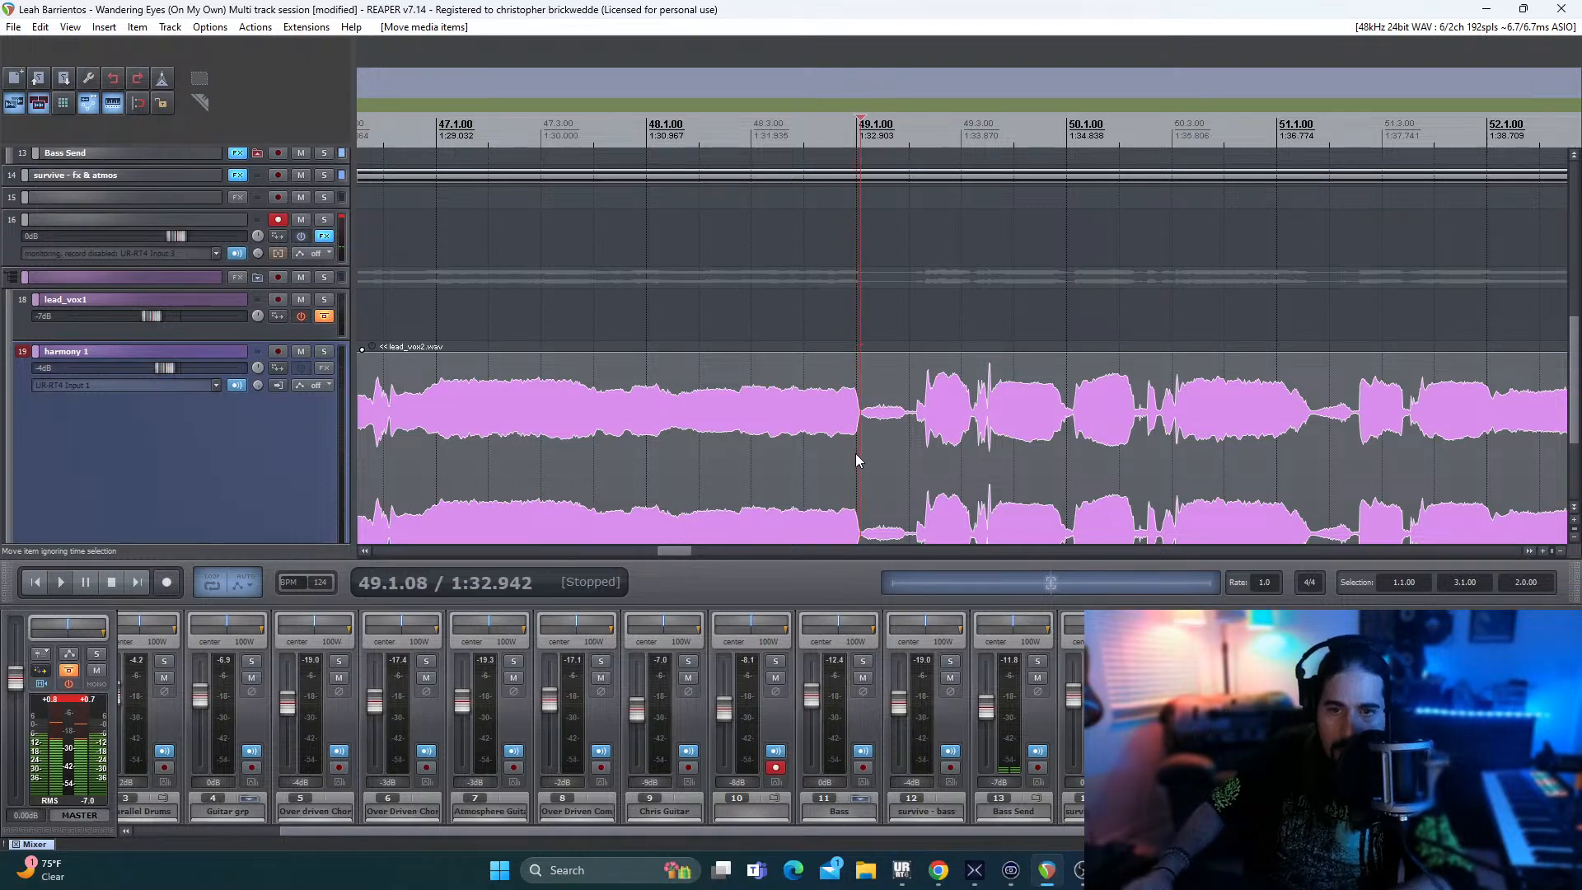
pyautogui.scroll(4, 855, 457)
pyautogui.scroll(1, 855, 453)
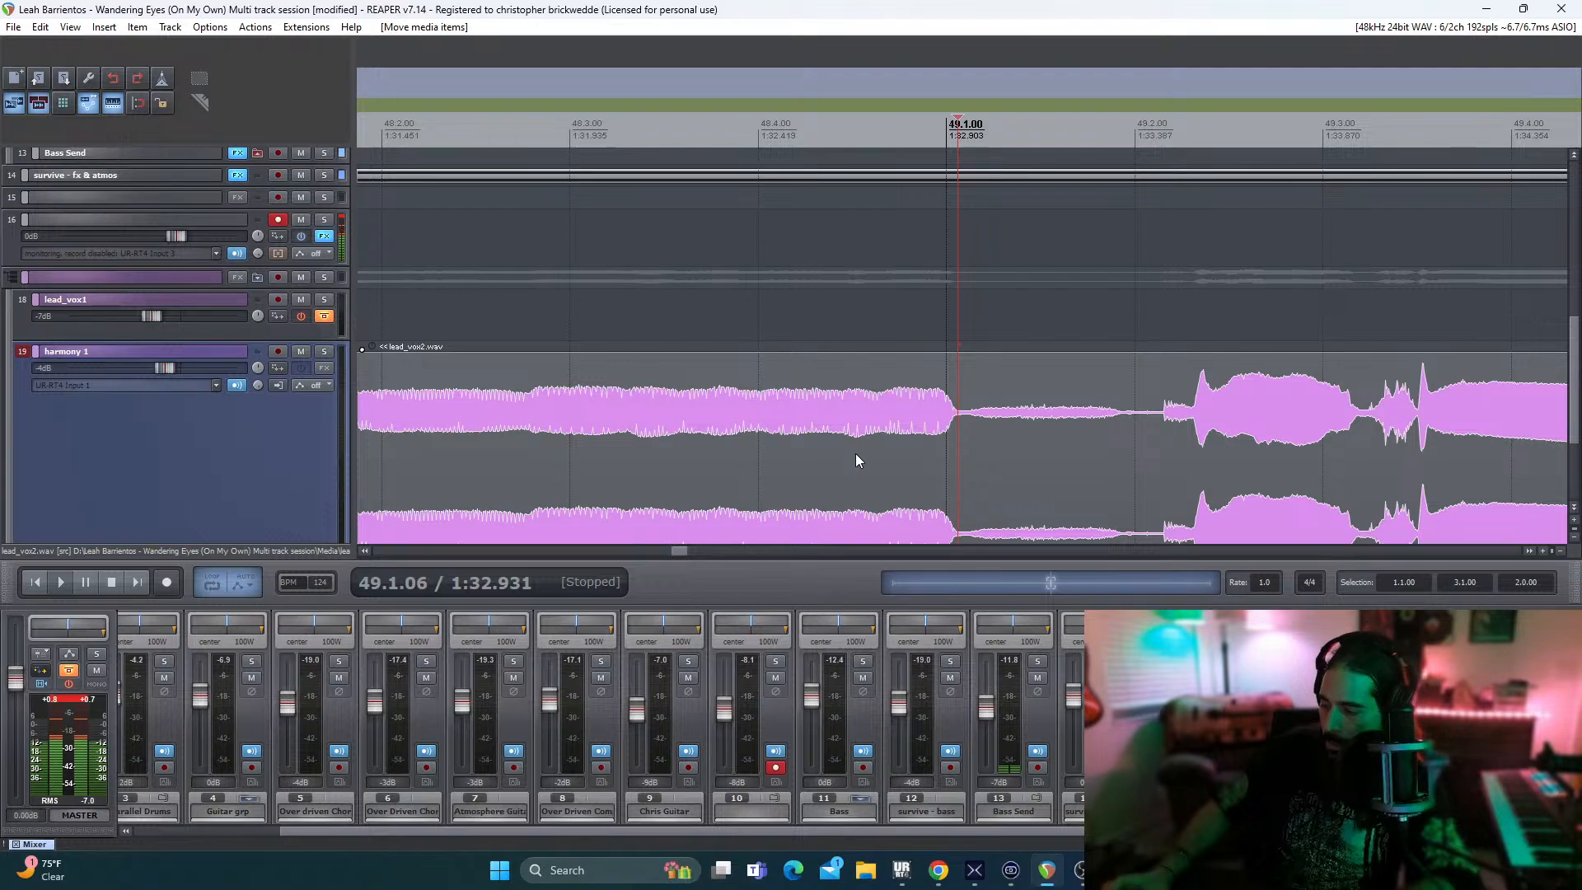
pyautogui.press('s')
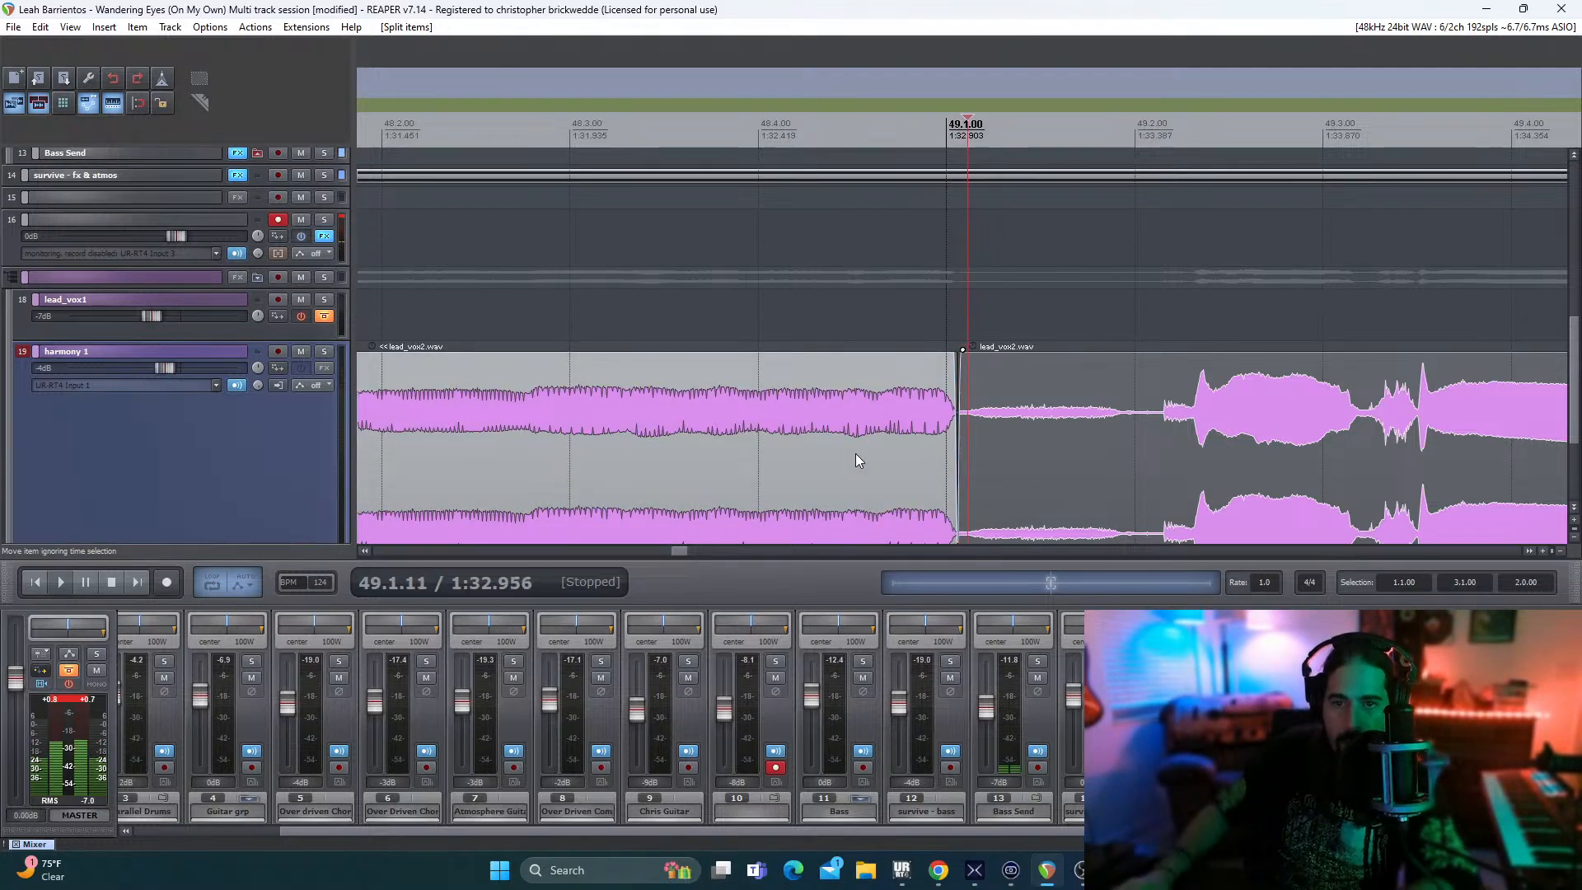
# - Split the harmony clip at 49.2.14, just before the next phrase, and delete the quiet section in between
pyautogui.press('Right')
pyautogui.press('Right')
pyautogui.press('Right')
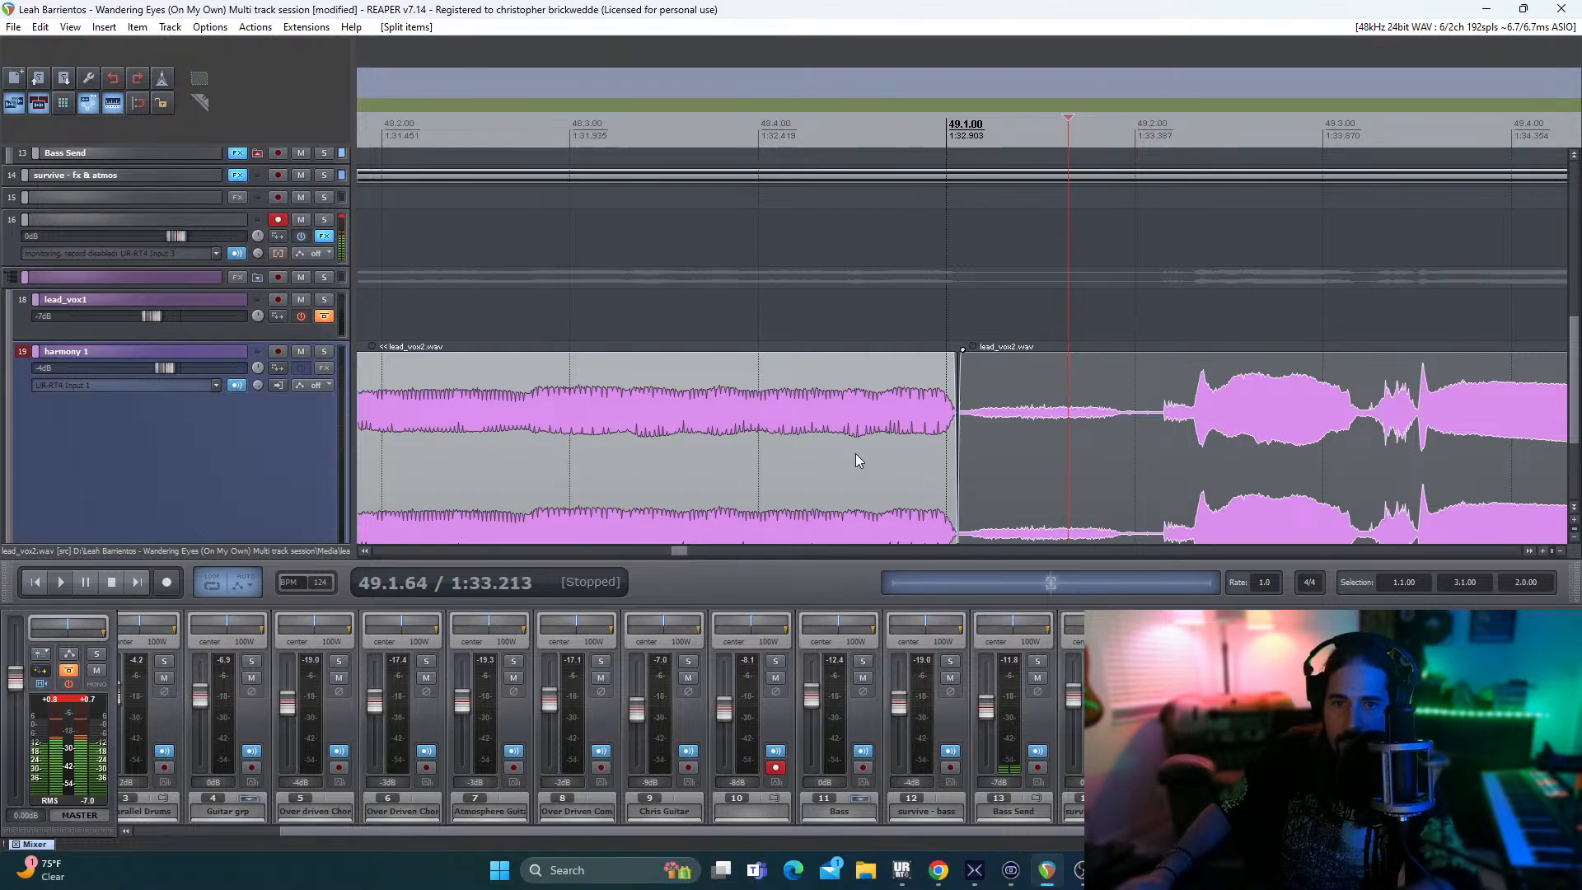
pyautogui.press('Right')
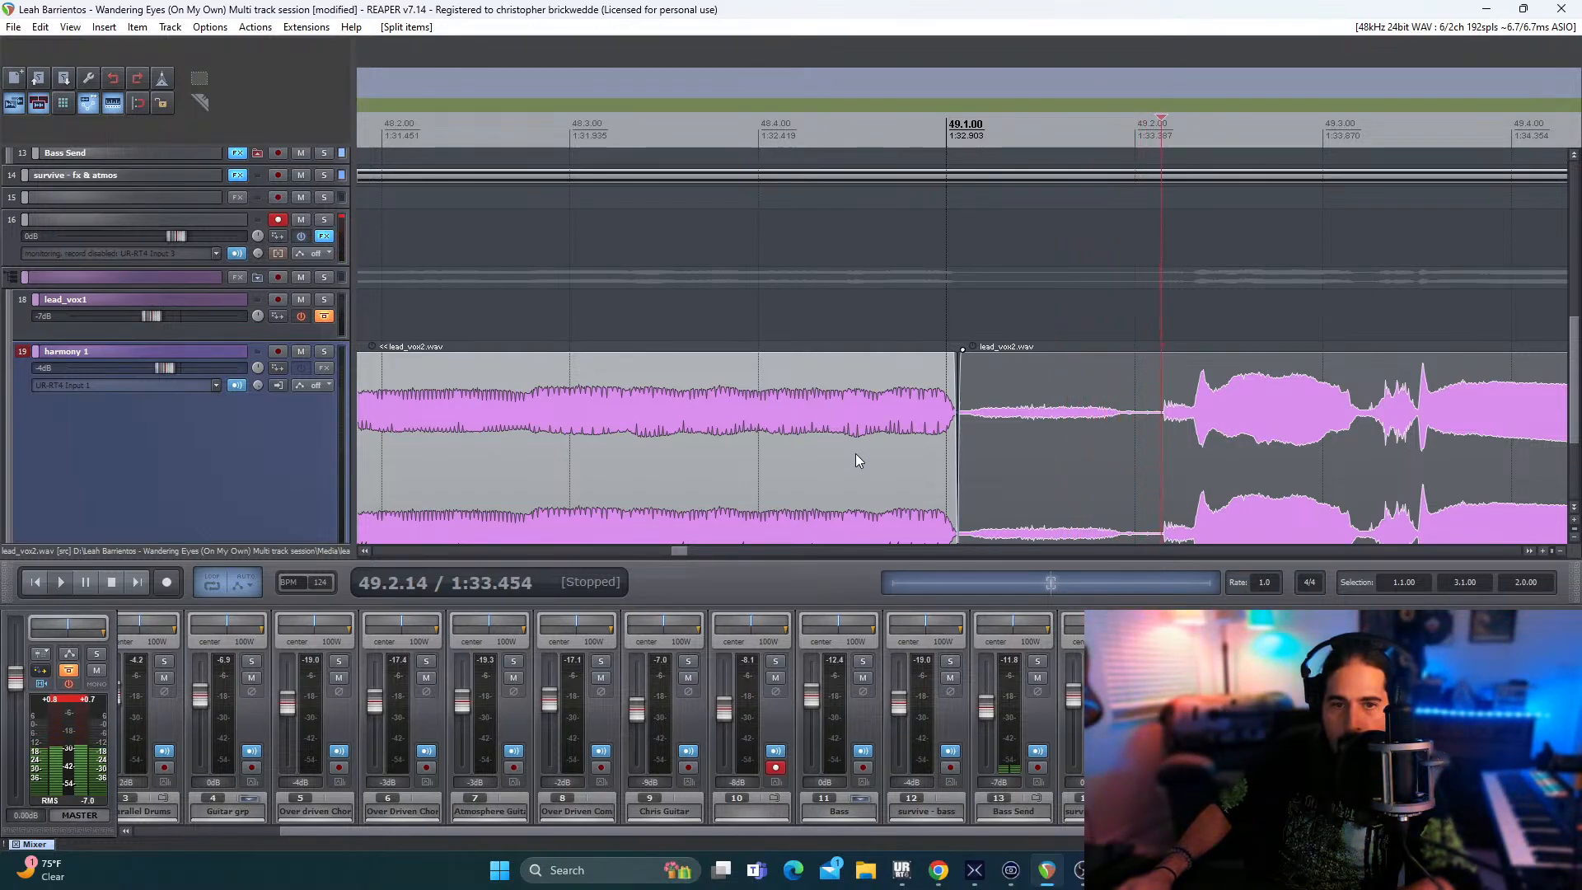
pyautogui.press('s')
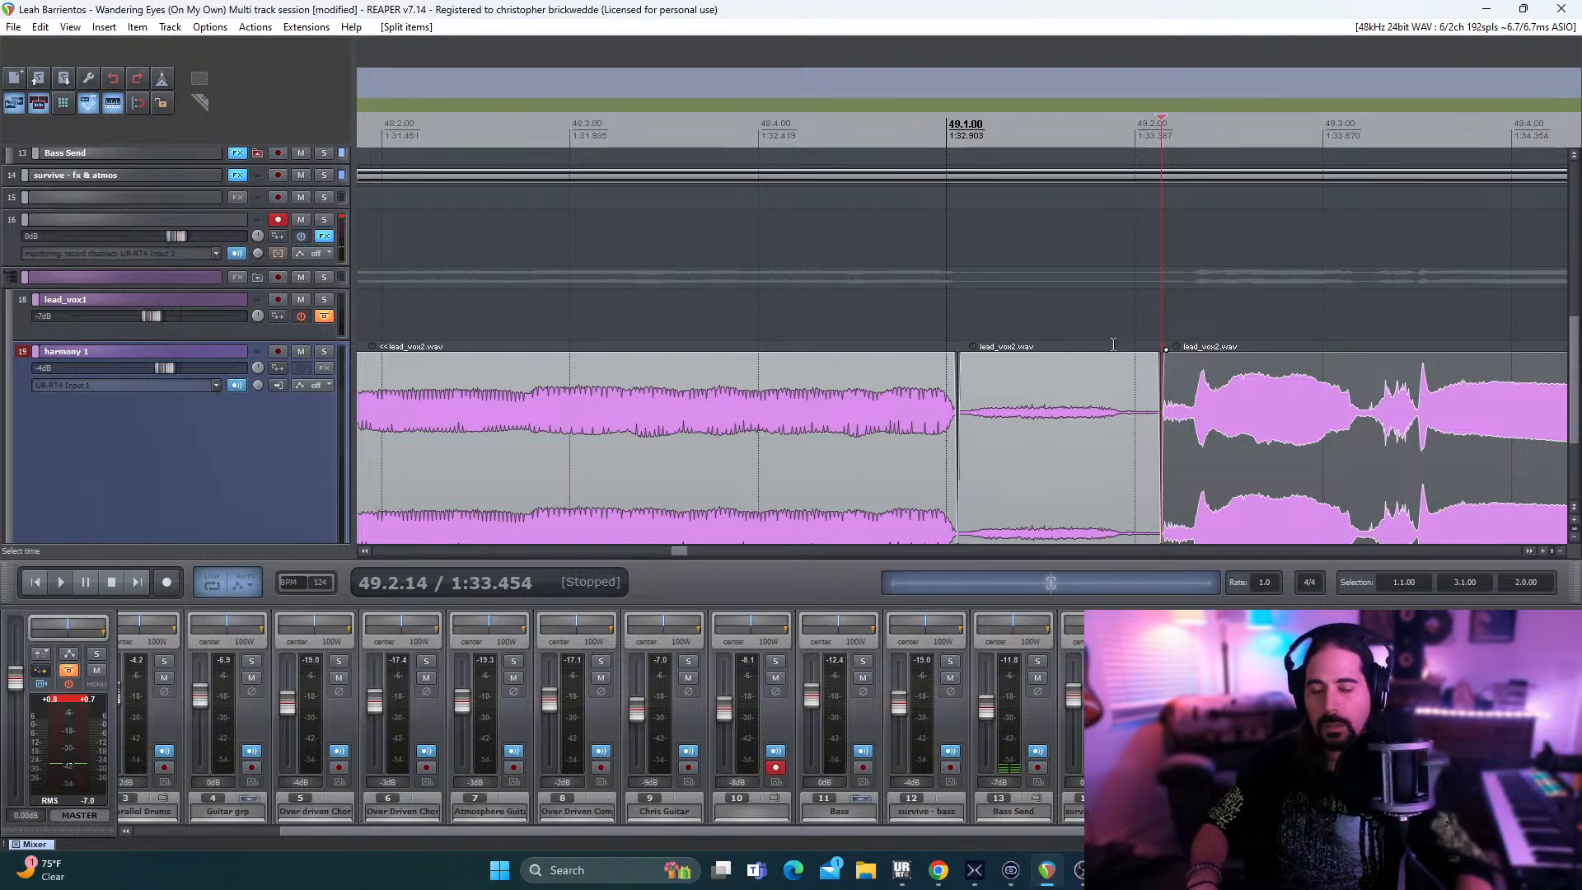
pyautogui.click(1057, 454)
pyautogui.press('Delete')
# - Audition the edited harmony phrases with the full mix from 32.4.89
pyautogui.moveTo(680, 548); pyautogui.dragTo(588, 556)
pyautogui.scroll(-5, 861, 406)
pyautogui.click(607, 429)
pyautogui.press('space')
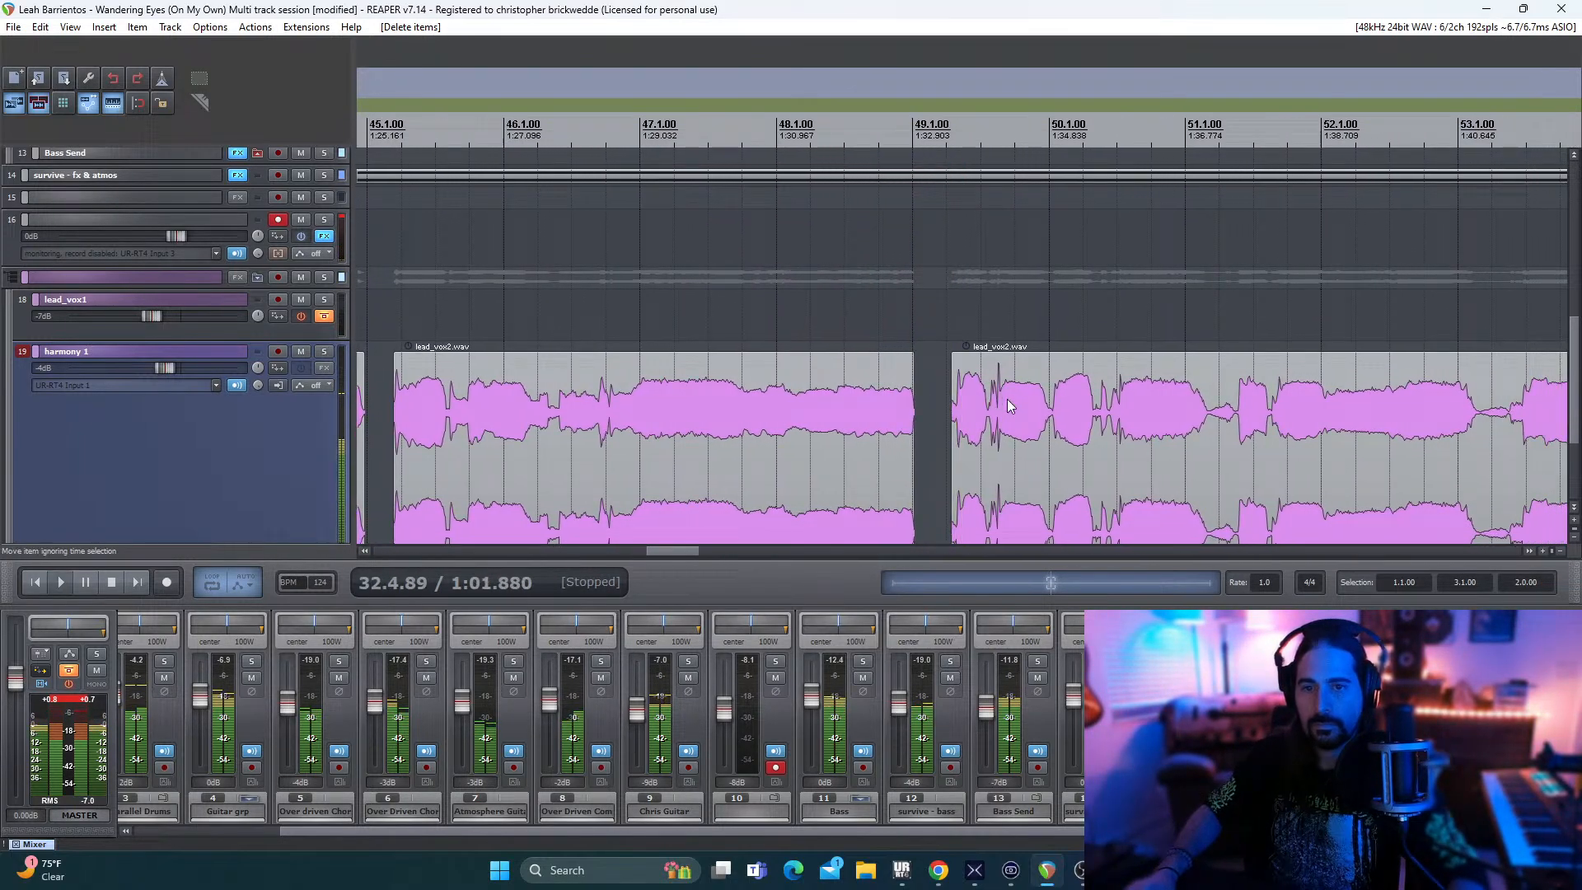
# - Move the fifth lead_vox2 clip on the harmony track earlier to start at about 49.1.45, and audition it from 48.3.98
pyautogui.moveTo(999, 399)
pyautogui.mouseDown()
pyautogui.moveTo(947, 394)
pyautogui.moveTo(975, 412)
pyautogui.mouseUp()
pyautogui.moveTo(600, 550); pyautogui.dragTo(689, 557)
pyautogui.click(712, 334)
pyautogui.press('space')
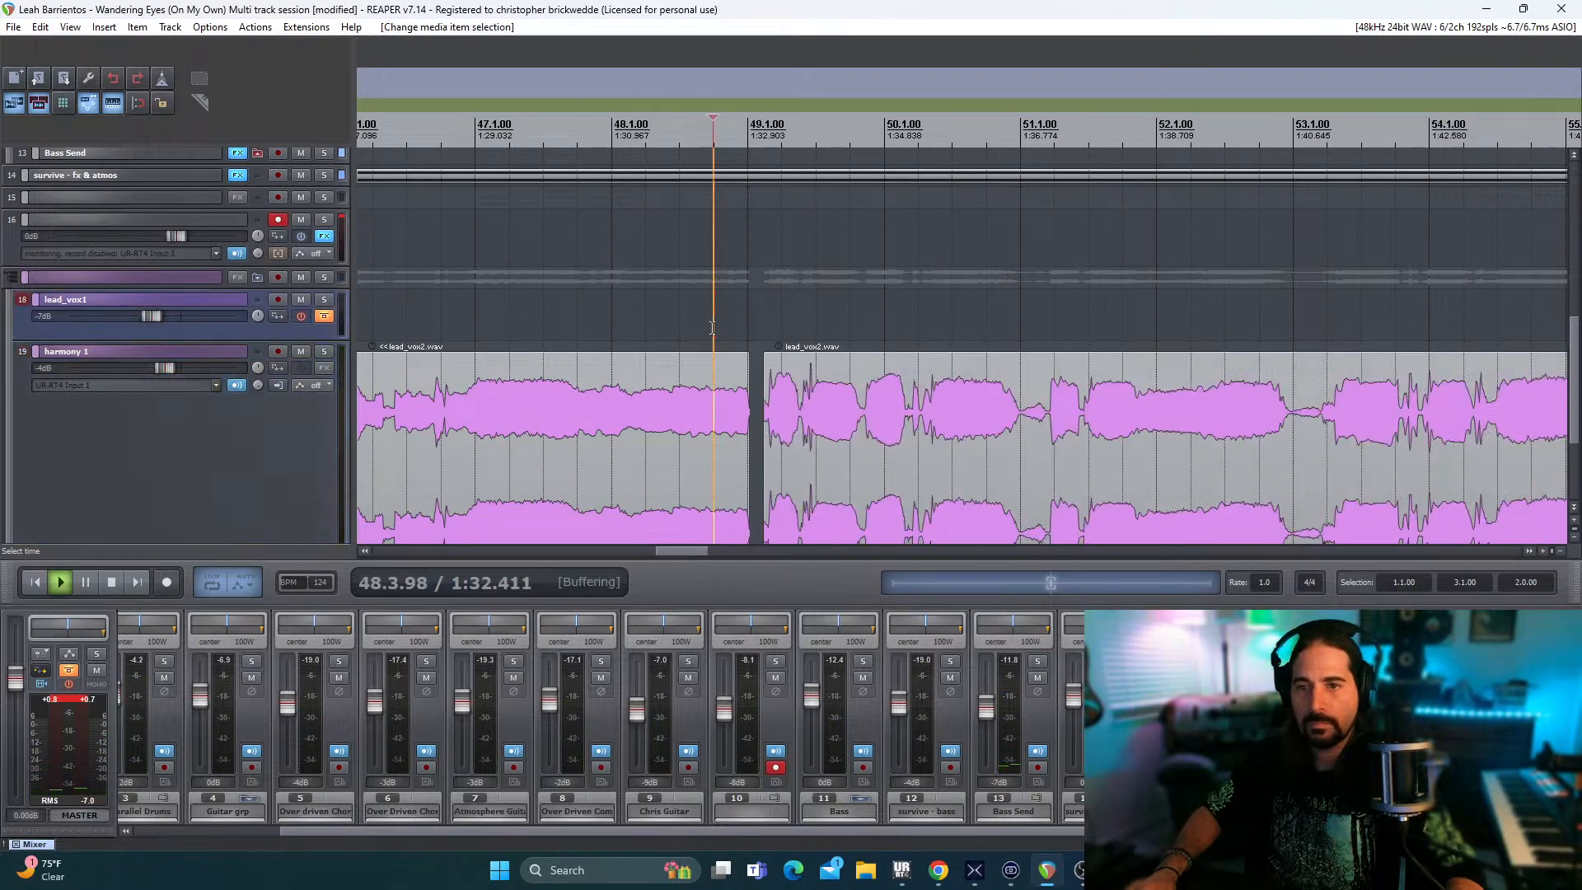
# - Try later starts for the fifth lead_vox2 clip, between about 49.1.80 and 49.2.00, auditioning each from 48.3.98
pyautogui.moveTo(811, 401); pyautogui.dragTo(818, 400)
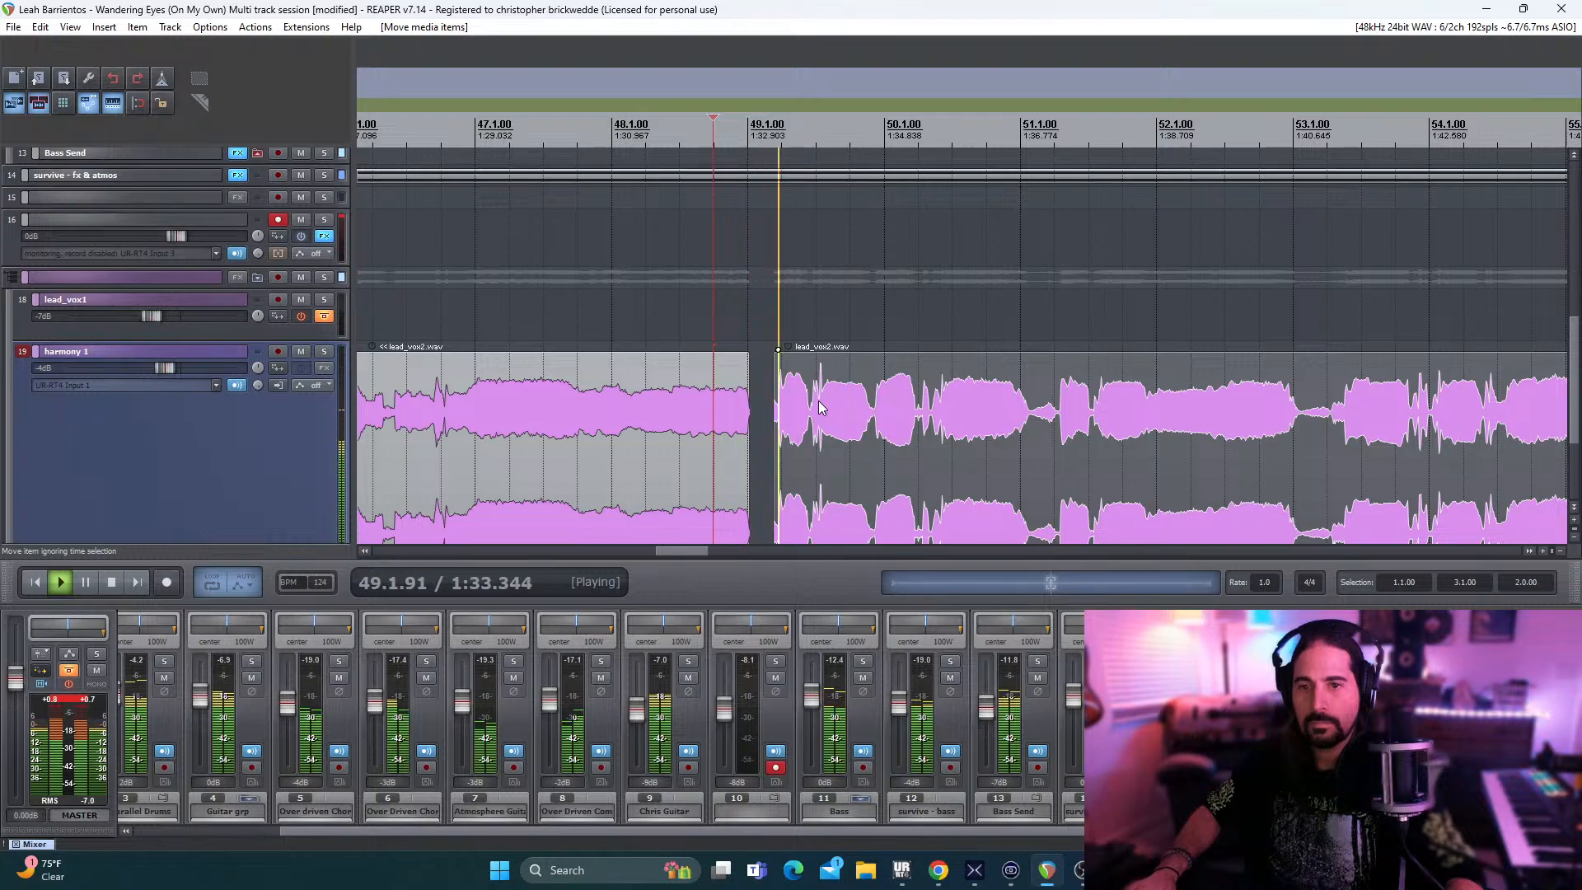
pyautogui.moveTo(818, 400); pyautogui.dragTo(824, 400)
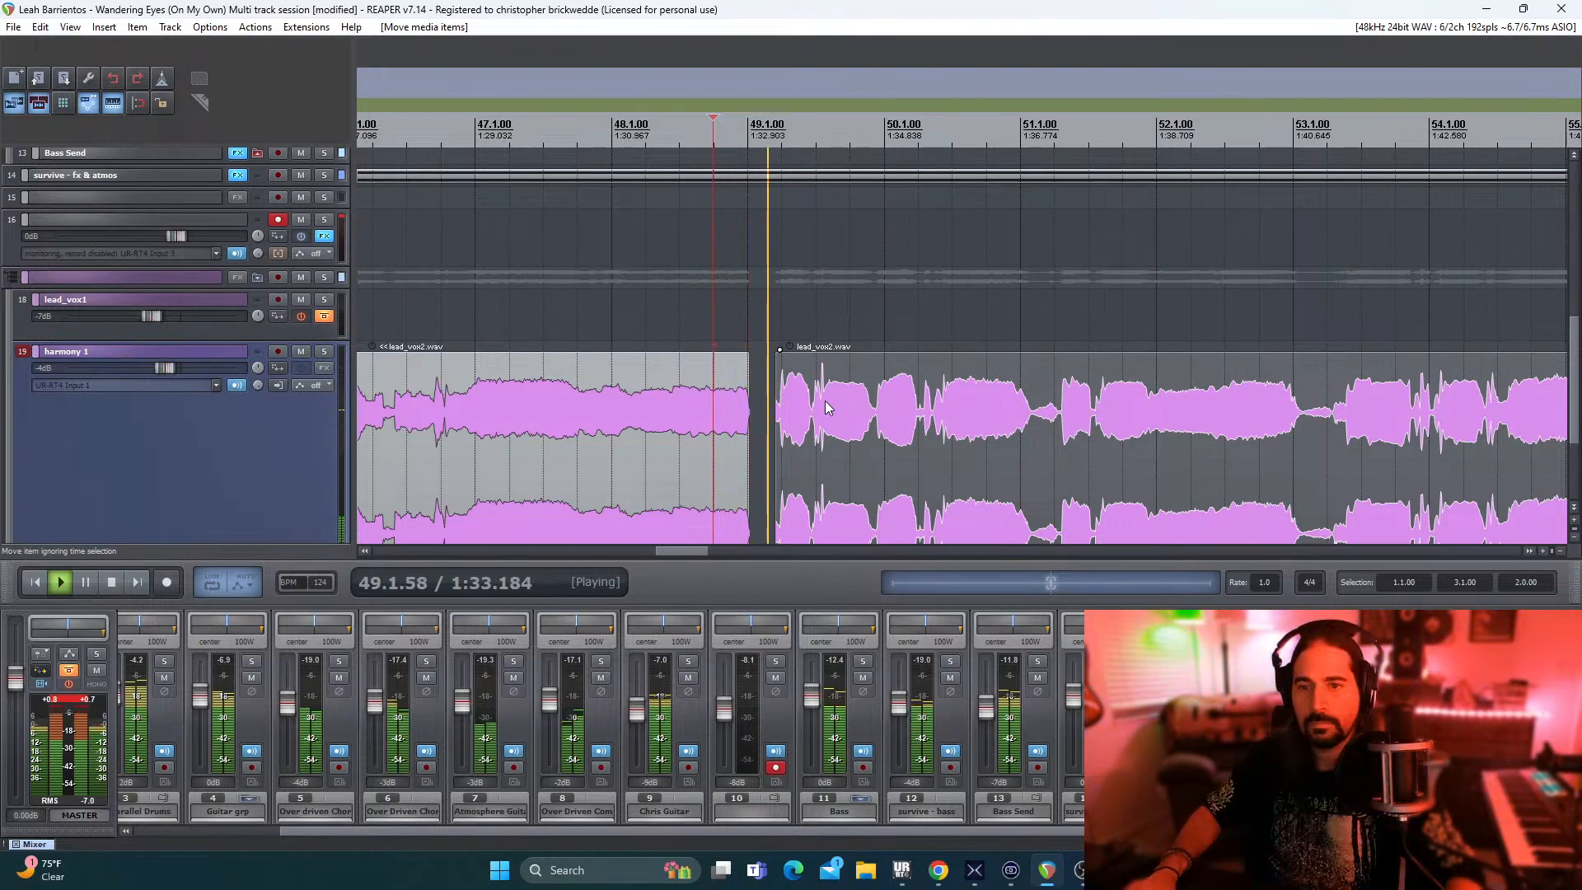
pyautogui.press('space')
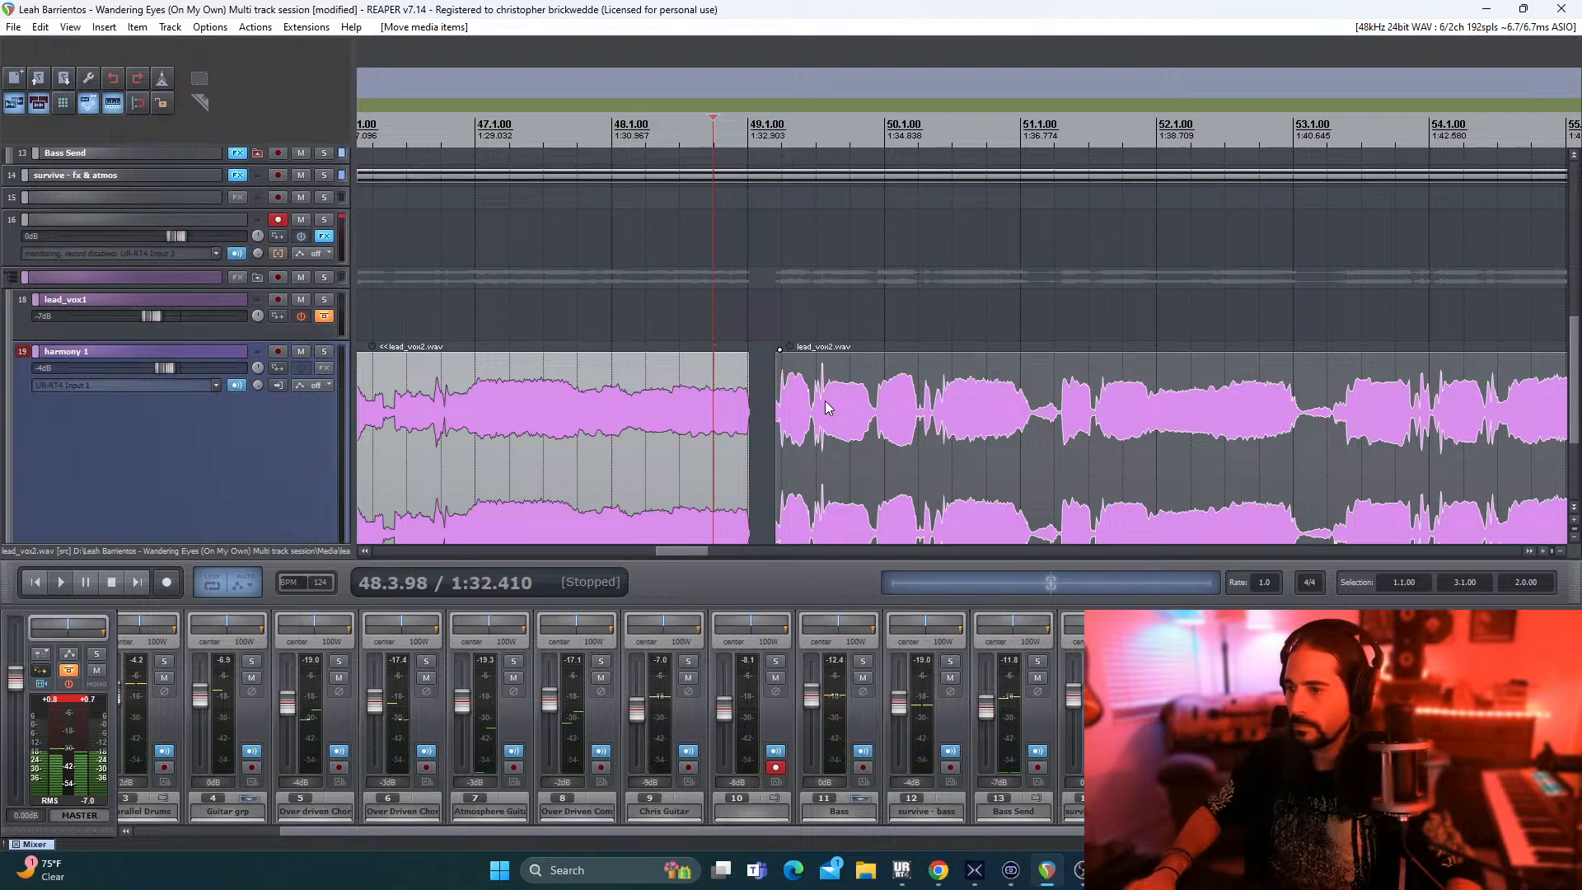
pyautogui.moveTo(826, 401); pyautogui.dragTo(838, 402)
pyautogui.press('space')
pyautogui.press('space')
pyautogui.press('space')
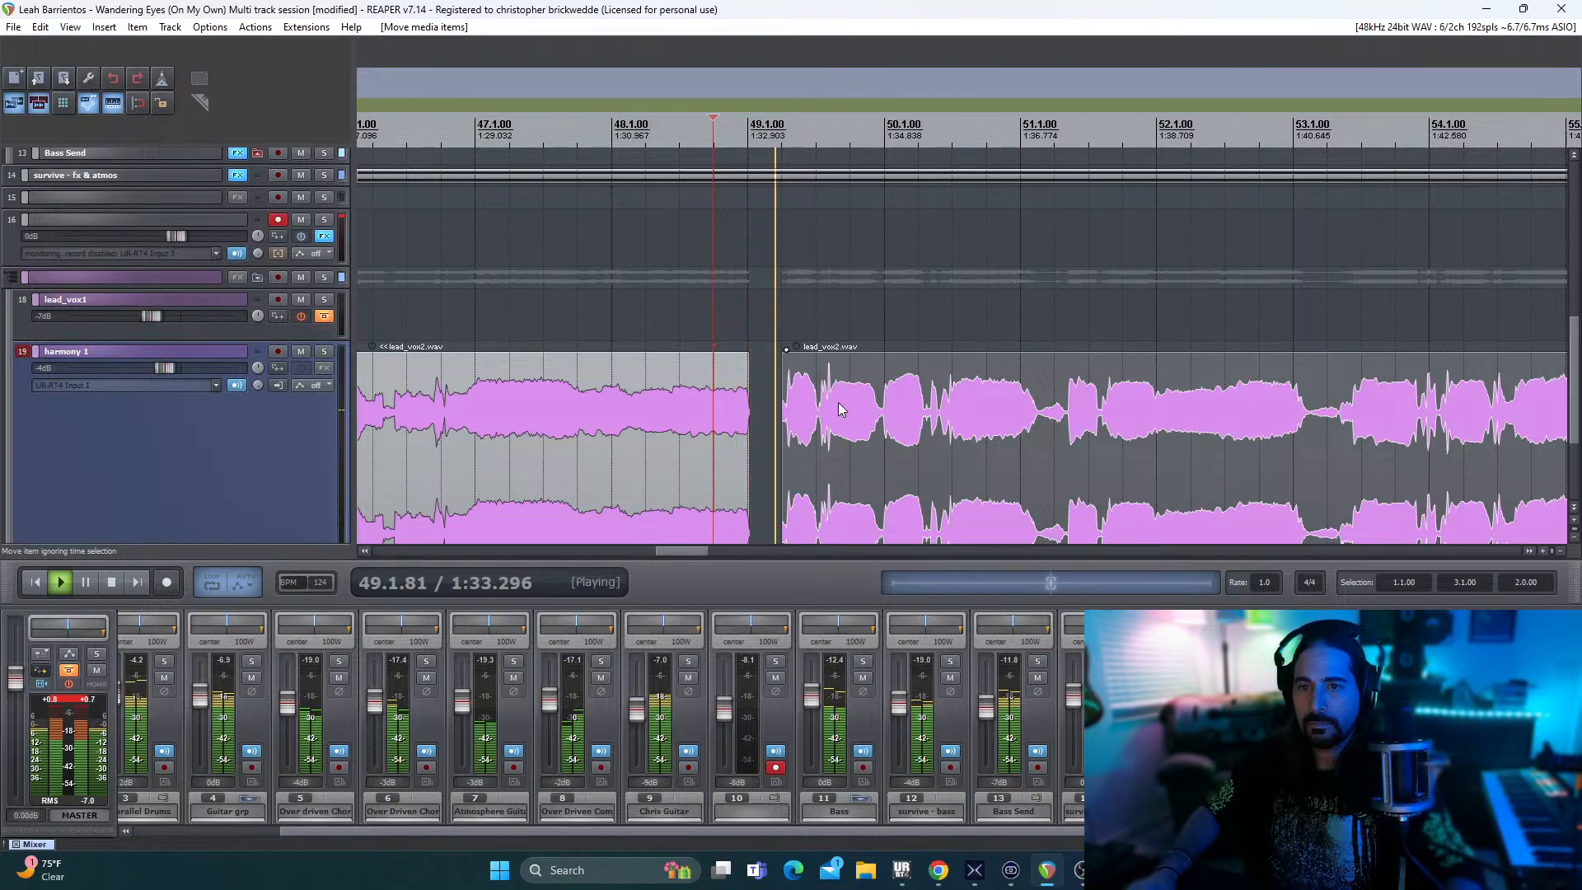
# - Shift the fifth lead_vox2 clip back to start at about 49.1.50 and audition it through the long held note
pyautogui.moveTo(838, 408); pyautogui.dragTo(821, 412)
pyautogui.press('space')
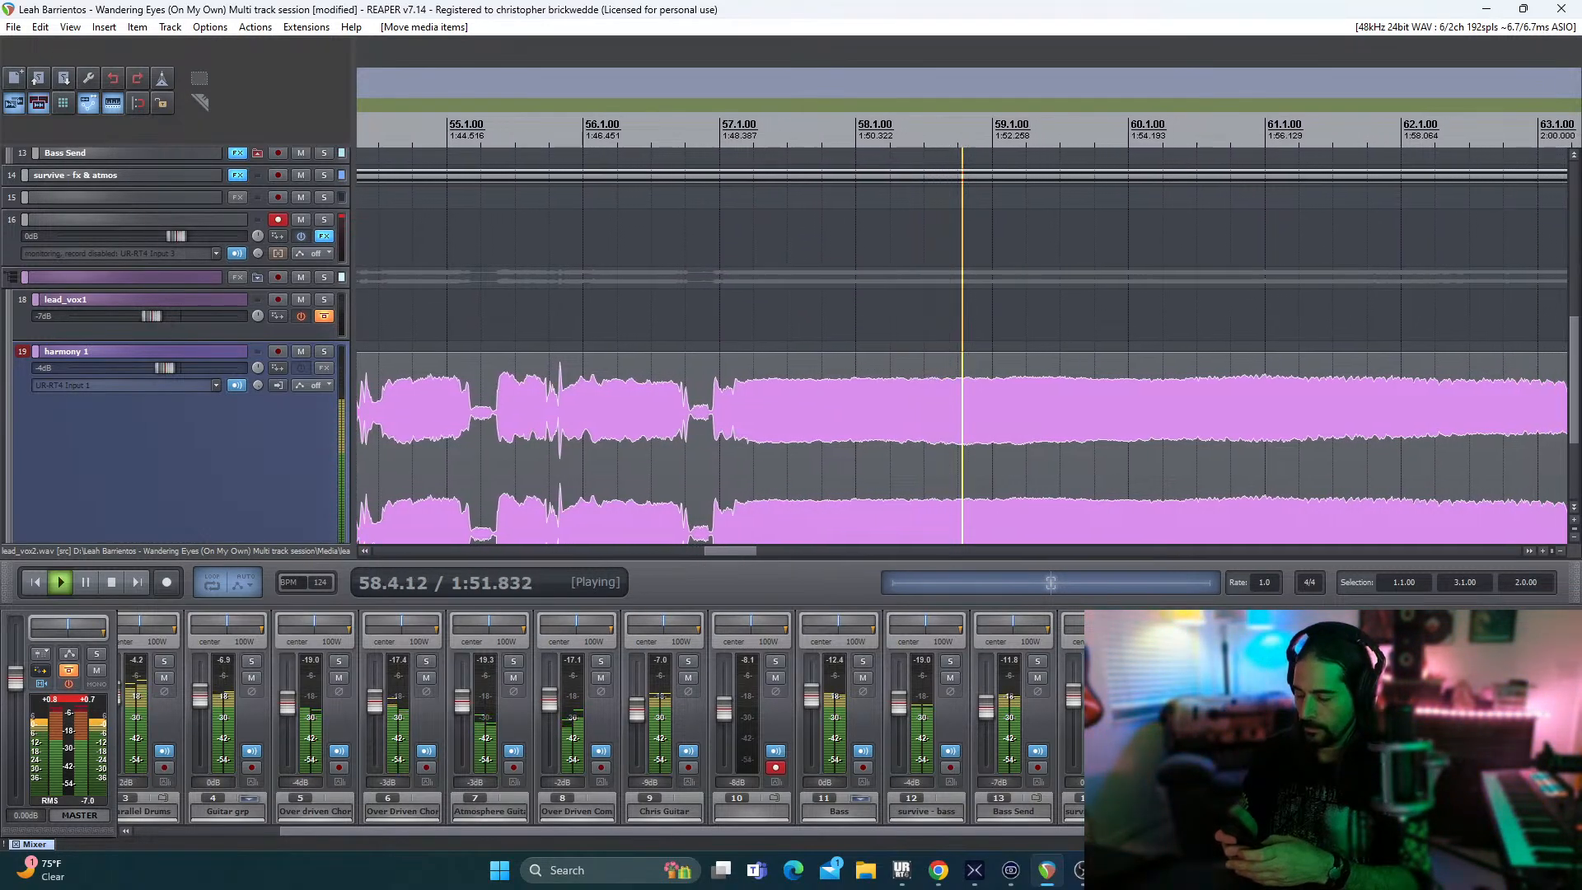
pyautogui.click(110, 582)
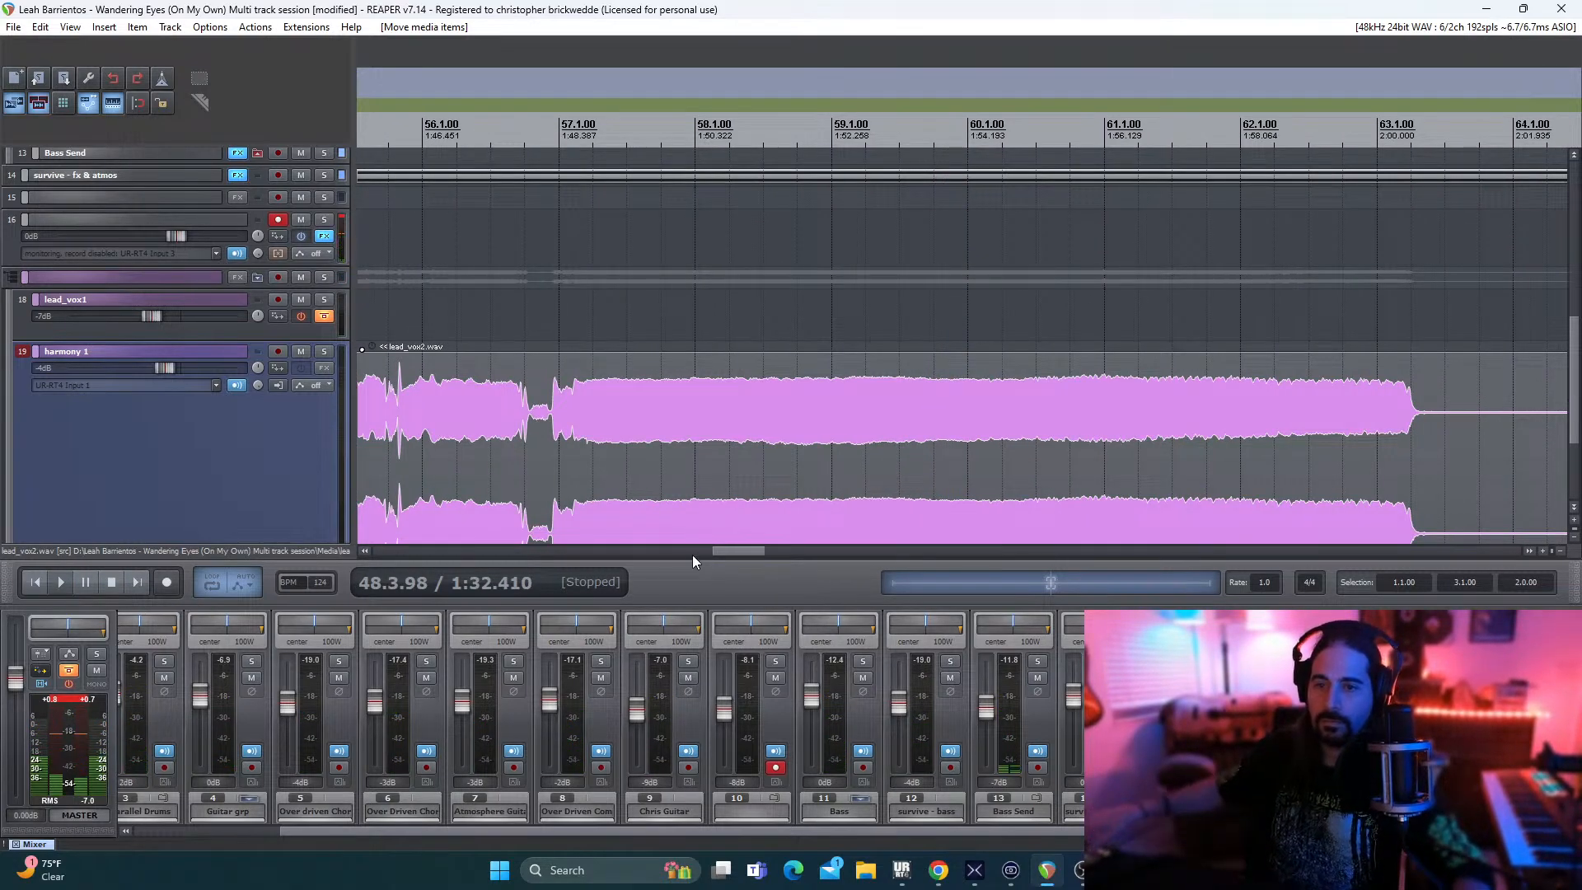
# - Audition all edited harmony phrases with the full mix from 32.1.11
pyautogui.moveTo(739, 550); pyautogui.dragTo(601, 536)
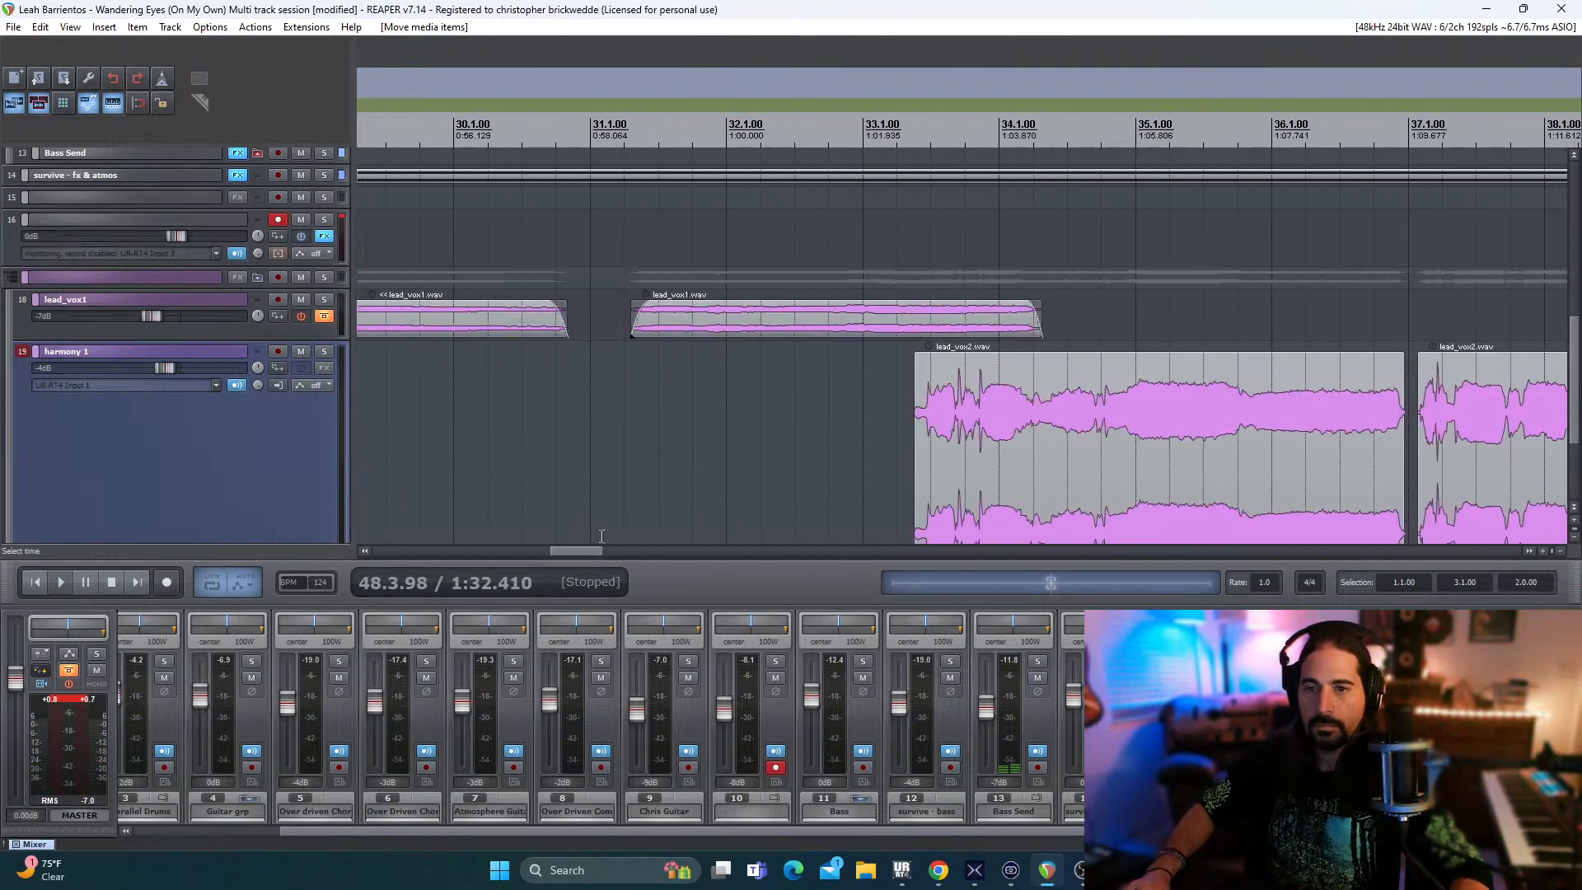
pyautogui.scroll(-4, 860, 461)
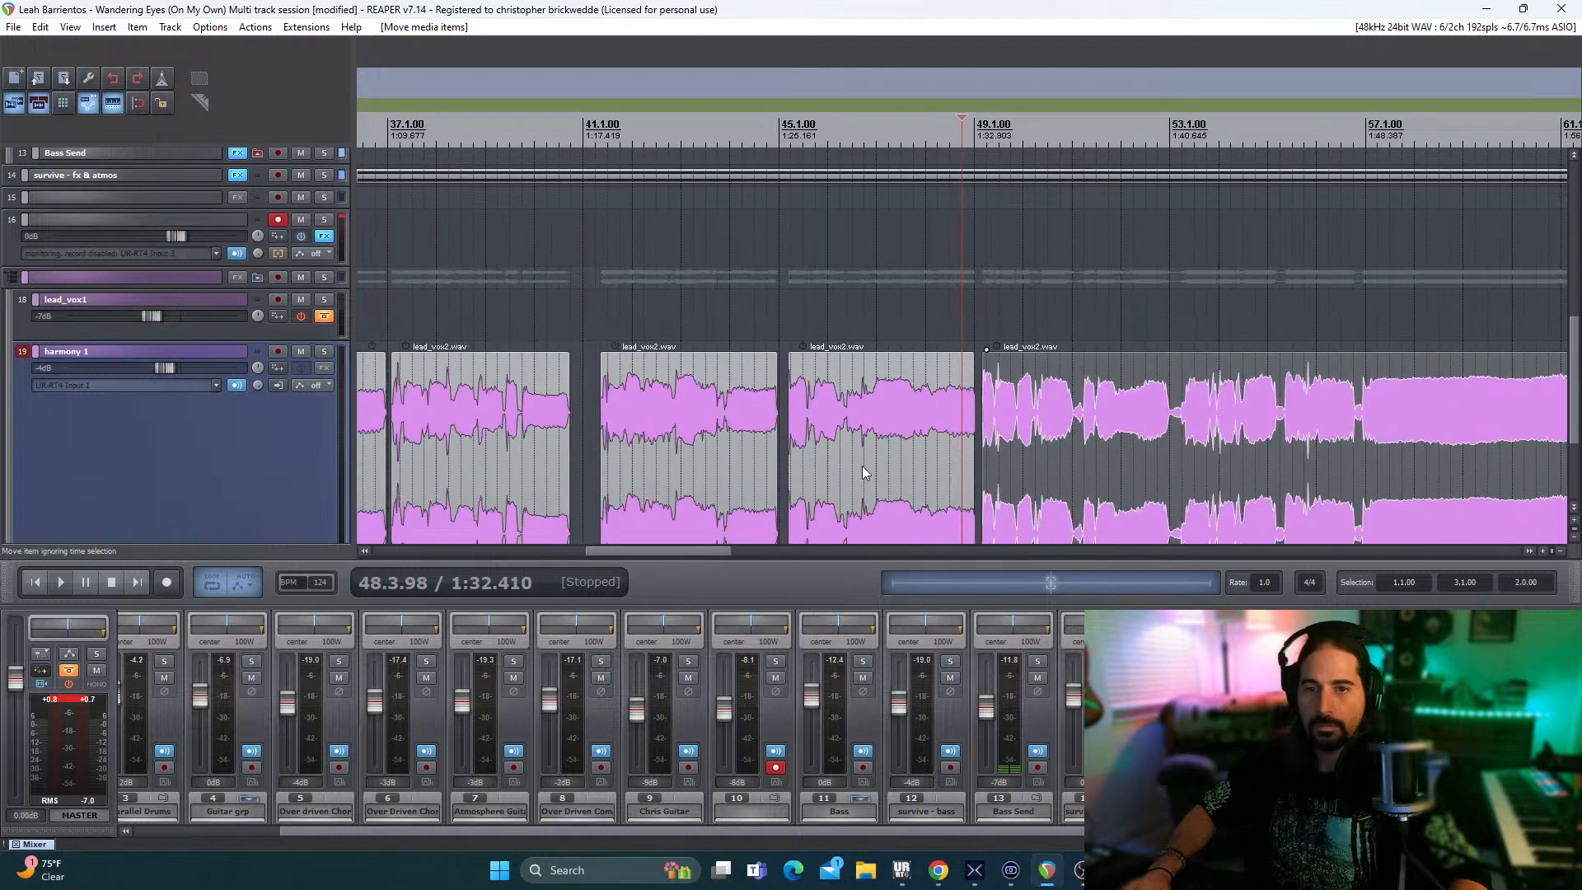
pyautogui.moveTo(677, 550); pyautogui.dragTo(619, 551)
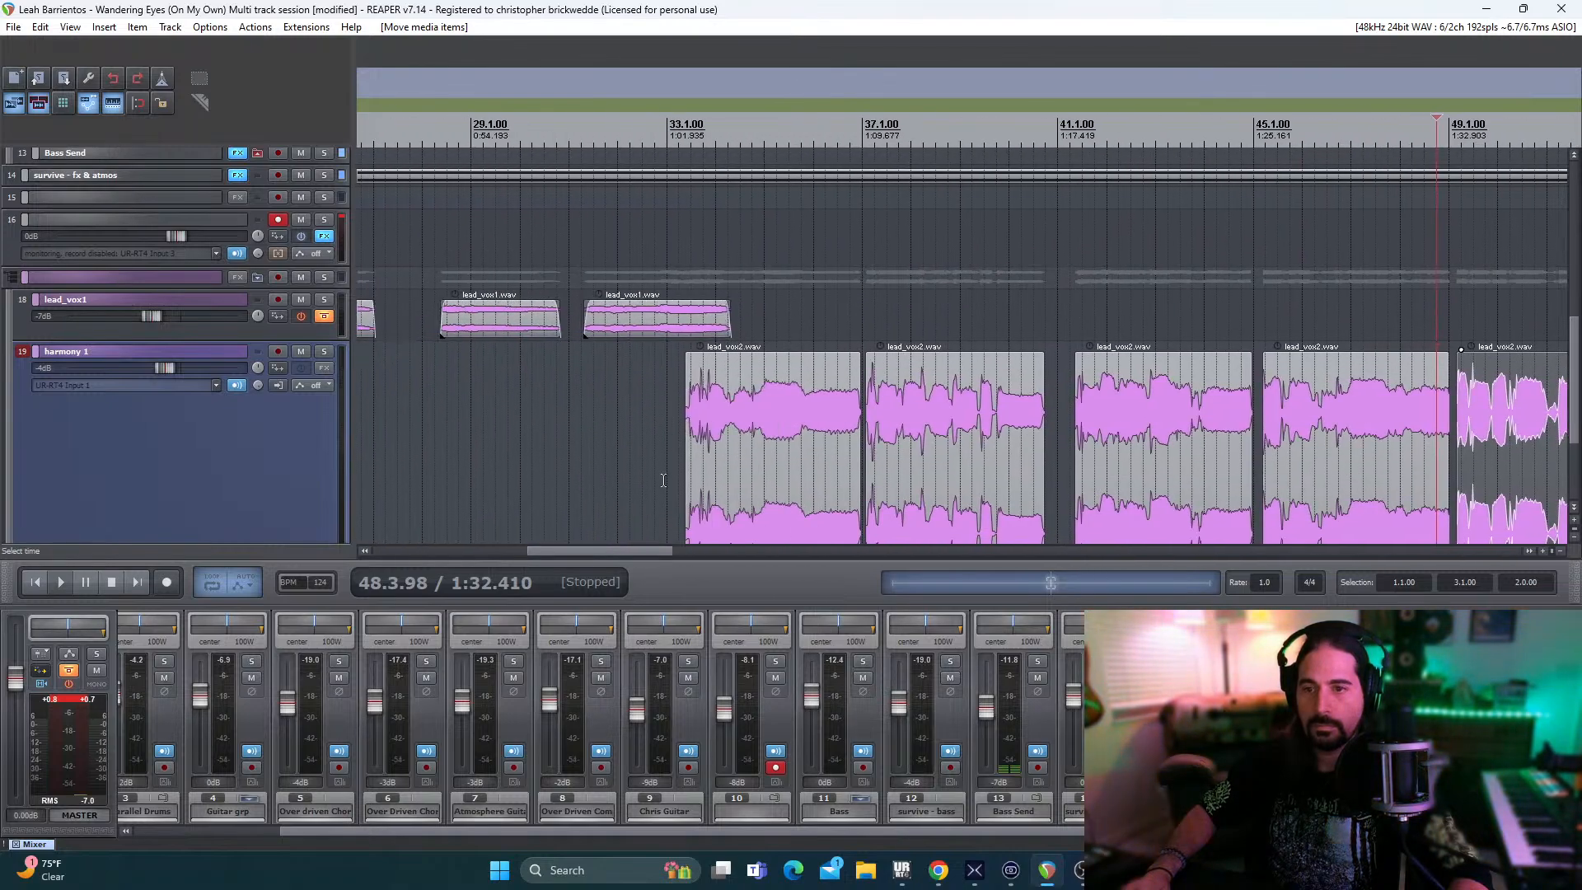
pyautogui.click(618, 443)
pyautogui.press('space')
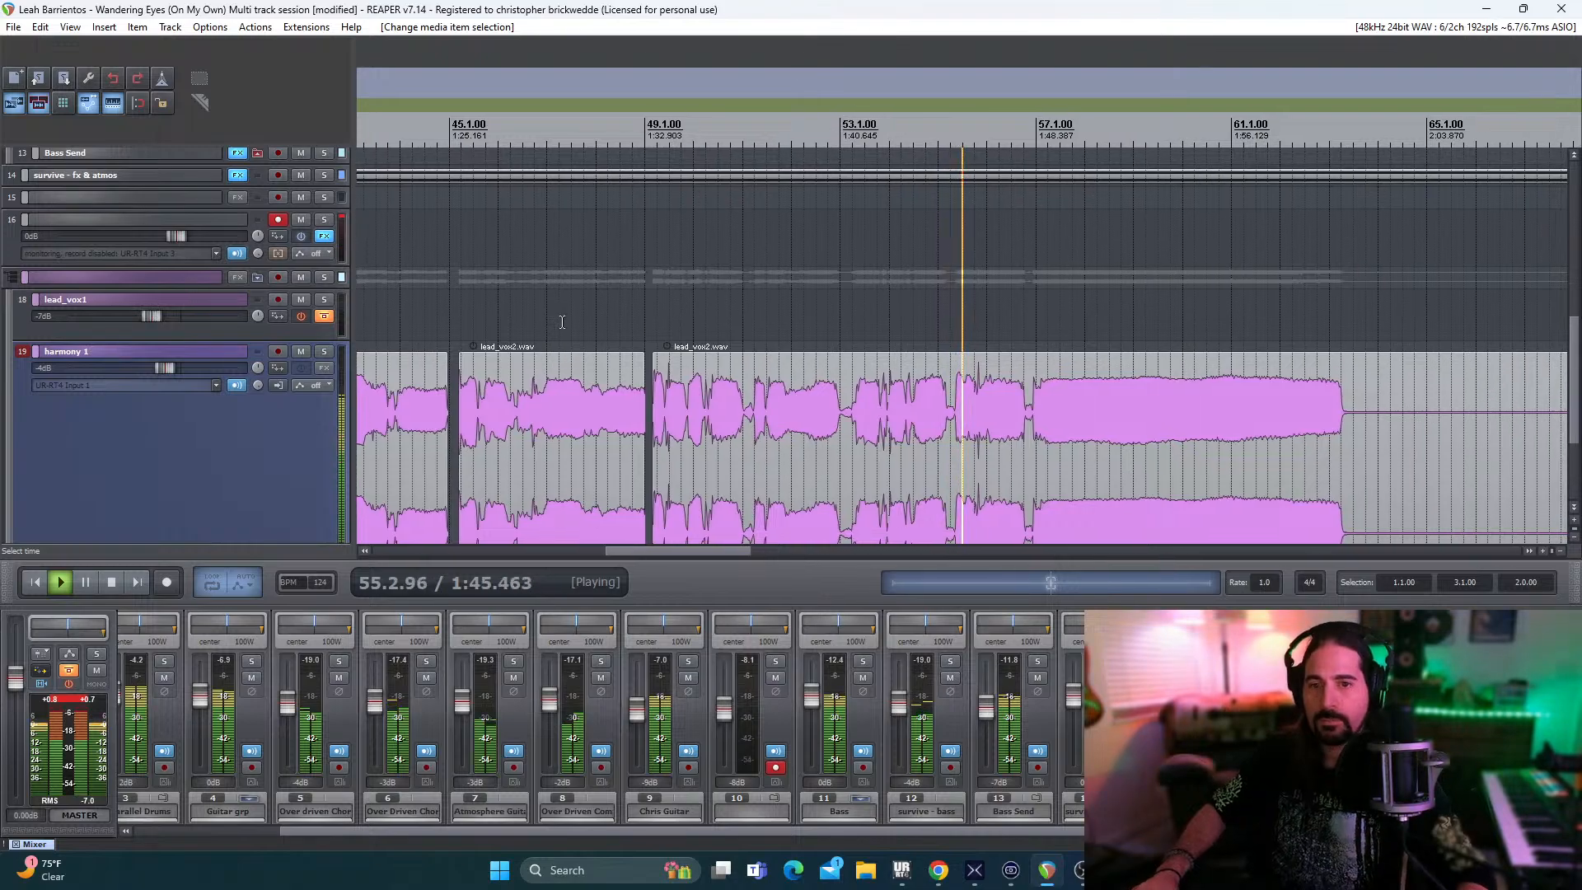
pyautogui.press('space')
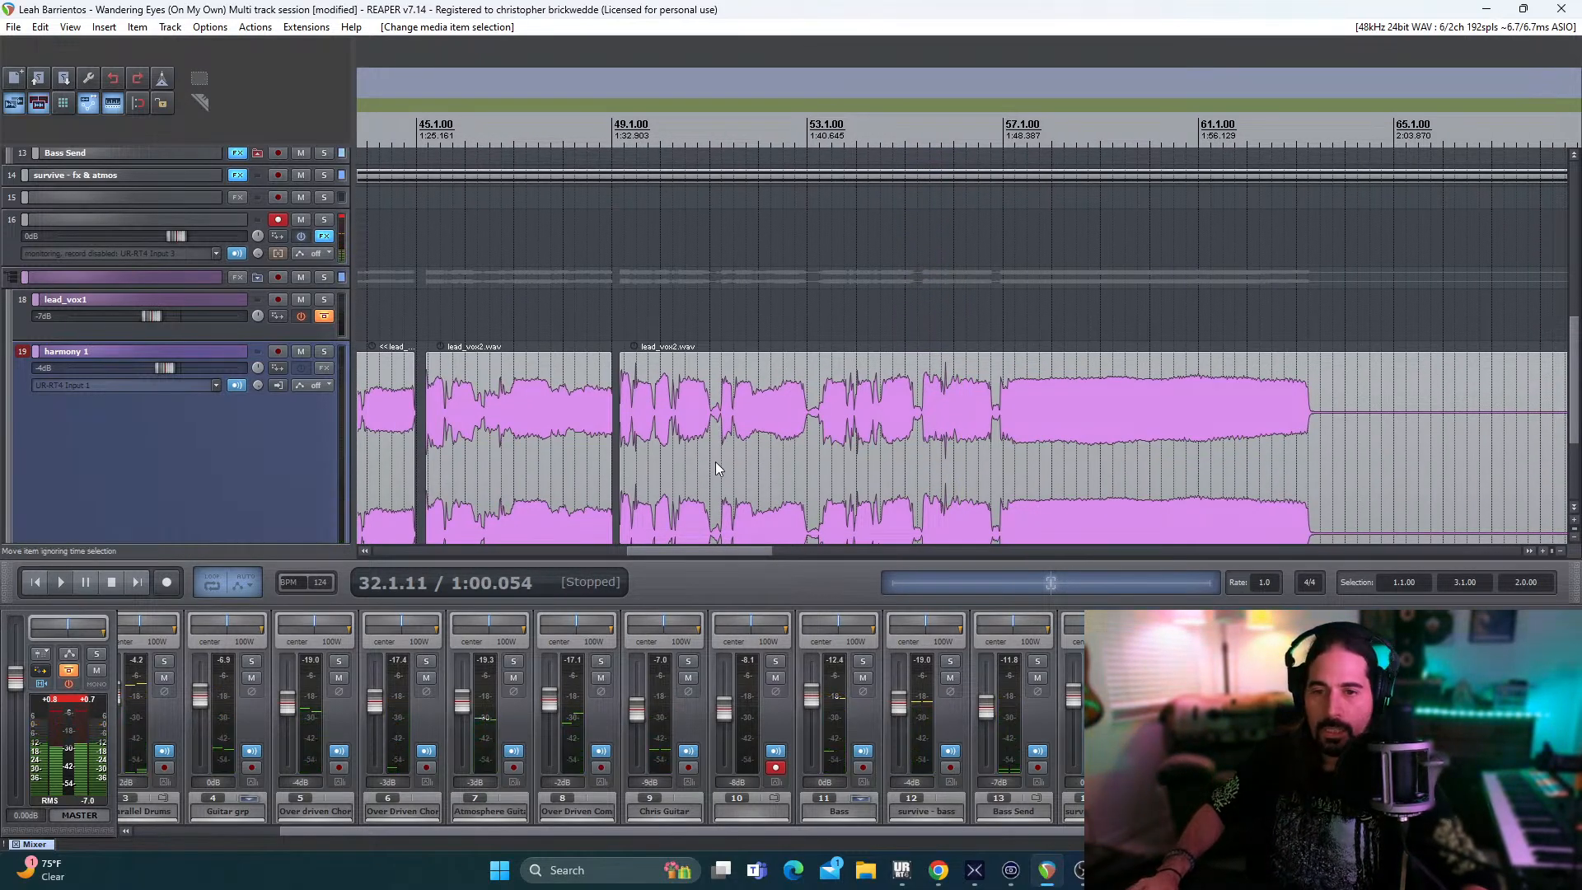
pyautogui.hscroll(-2, 671, 548)
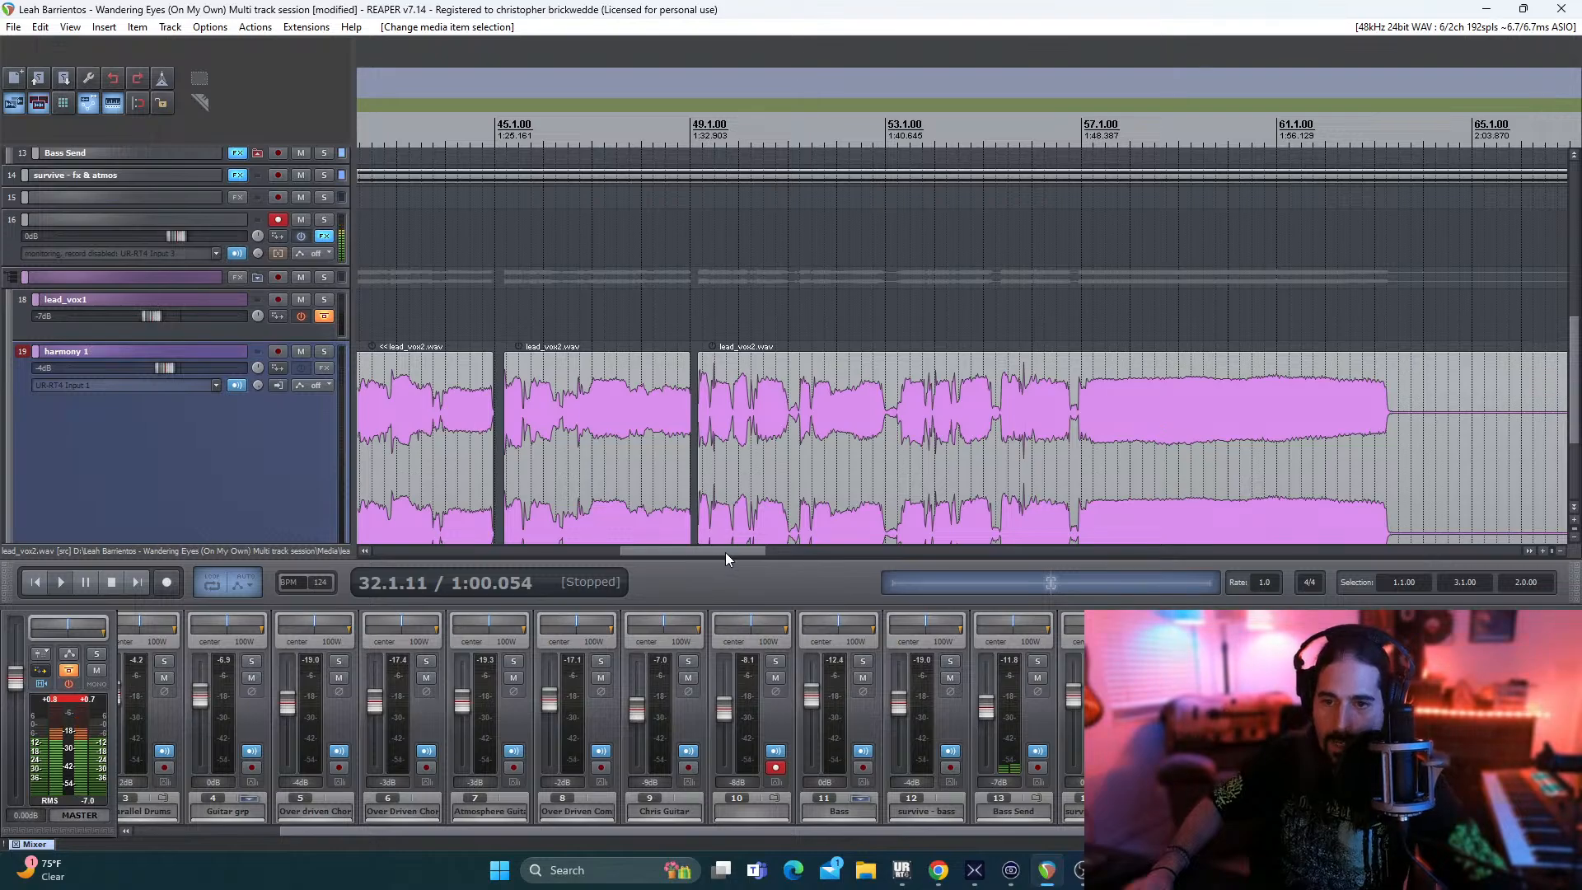
pyautogui.moveTo(727, 551); pyautogui.dragTo(646, 544)
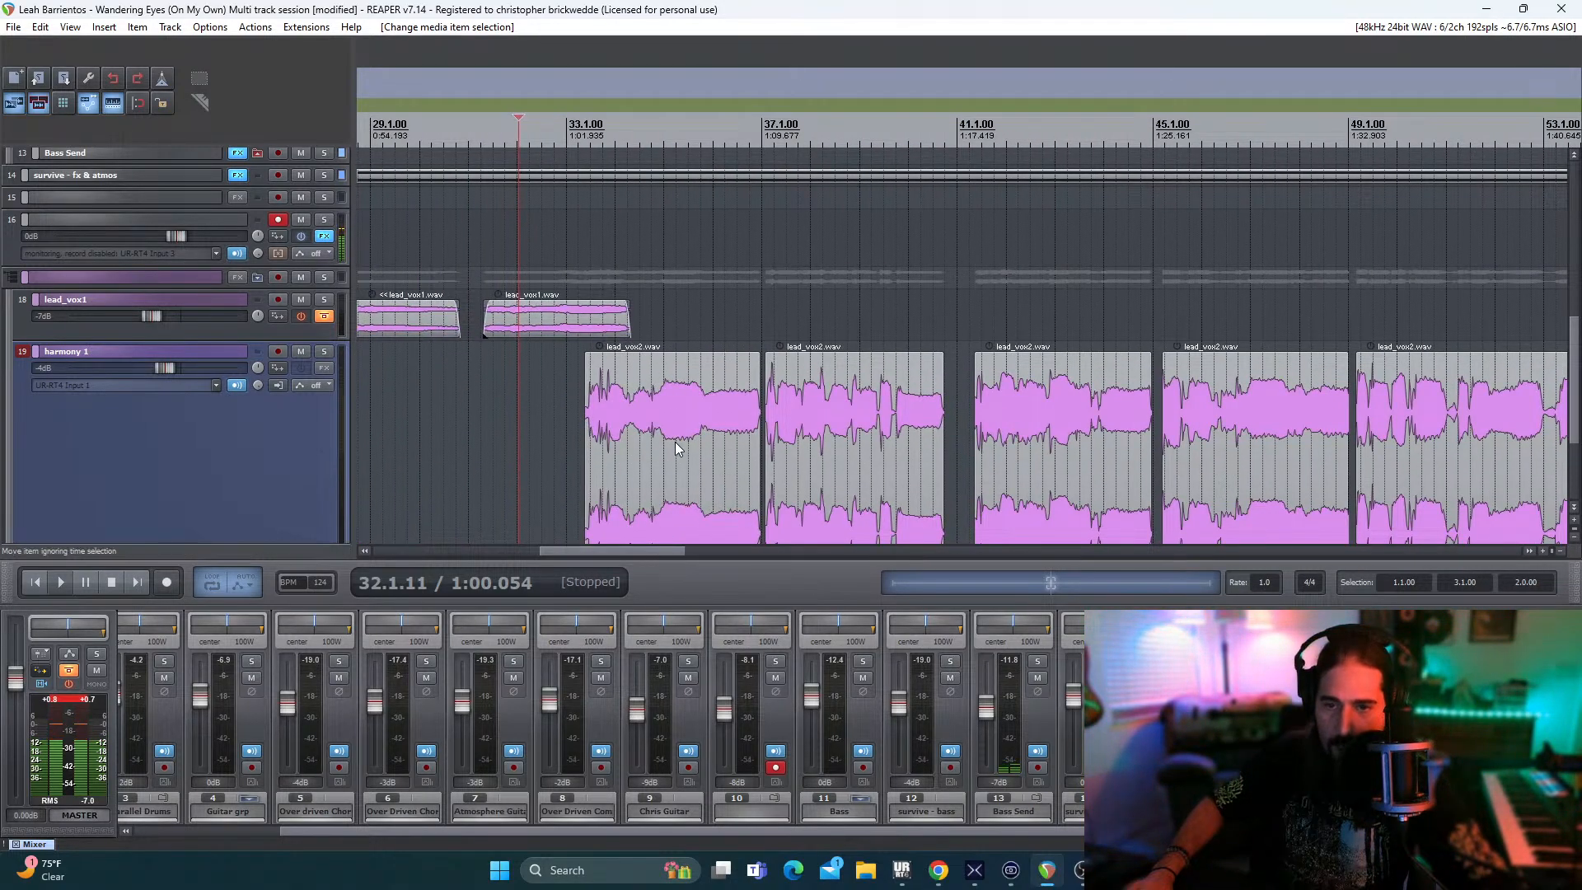
pyautogui.press('space')
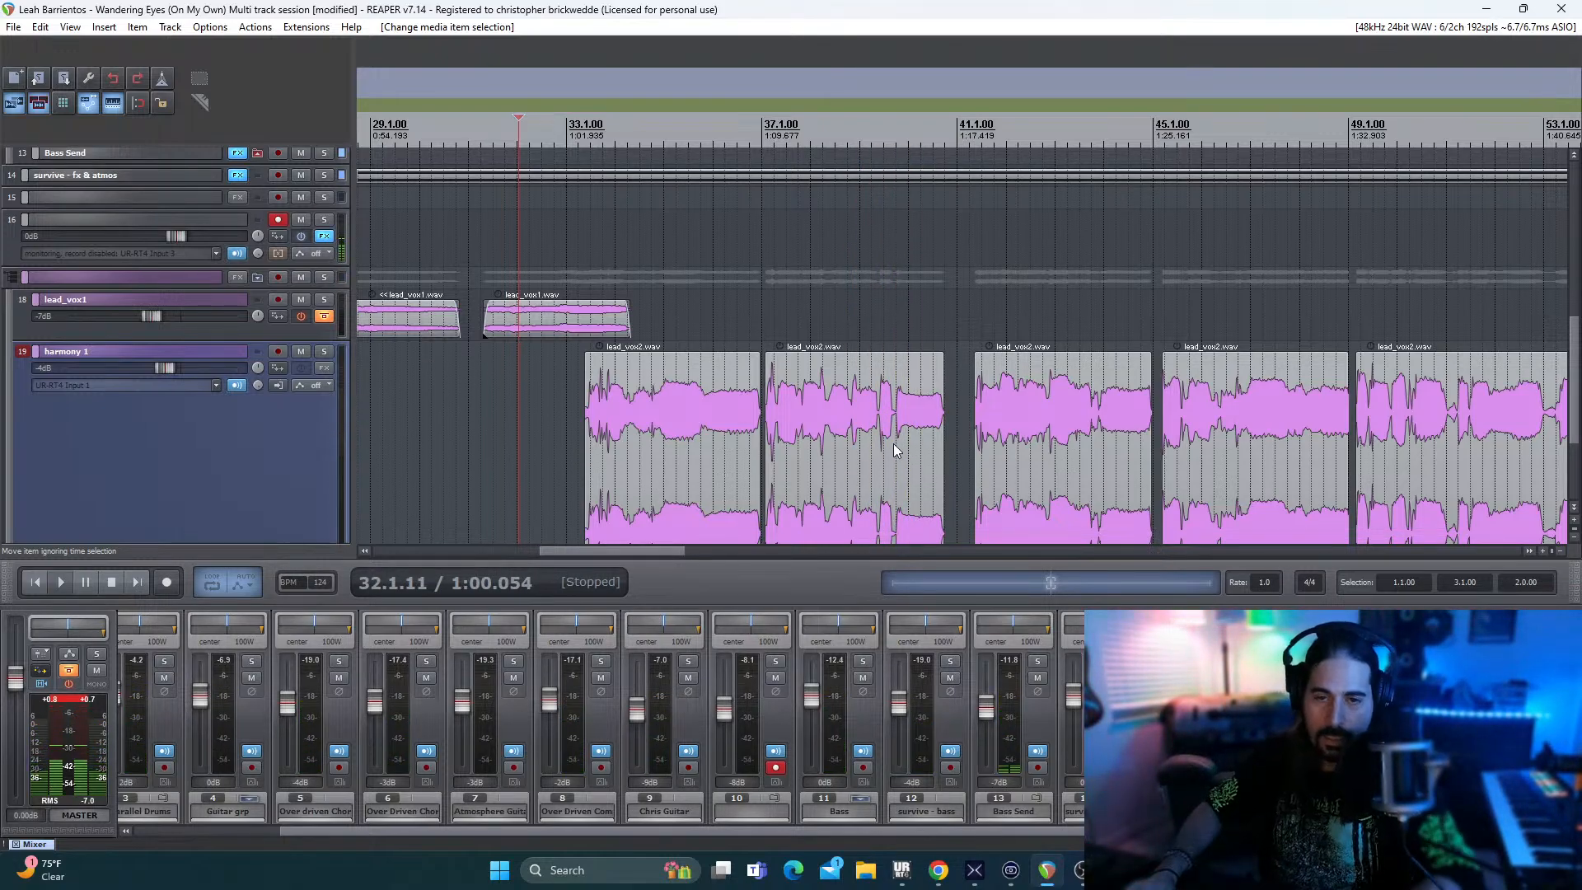
# - Split the second lead_vox2 clip at 39.3.84, in the quiet gap before its held last note
pyautogui.scroll(1, 893, 443)
pyautogui.moveTo(583, 550); pyautogui.dragTo(650, 552)
pyautogui.click(785, 333)
pyautogui.scroll(1, 785, 333)
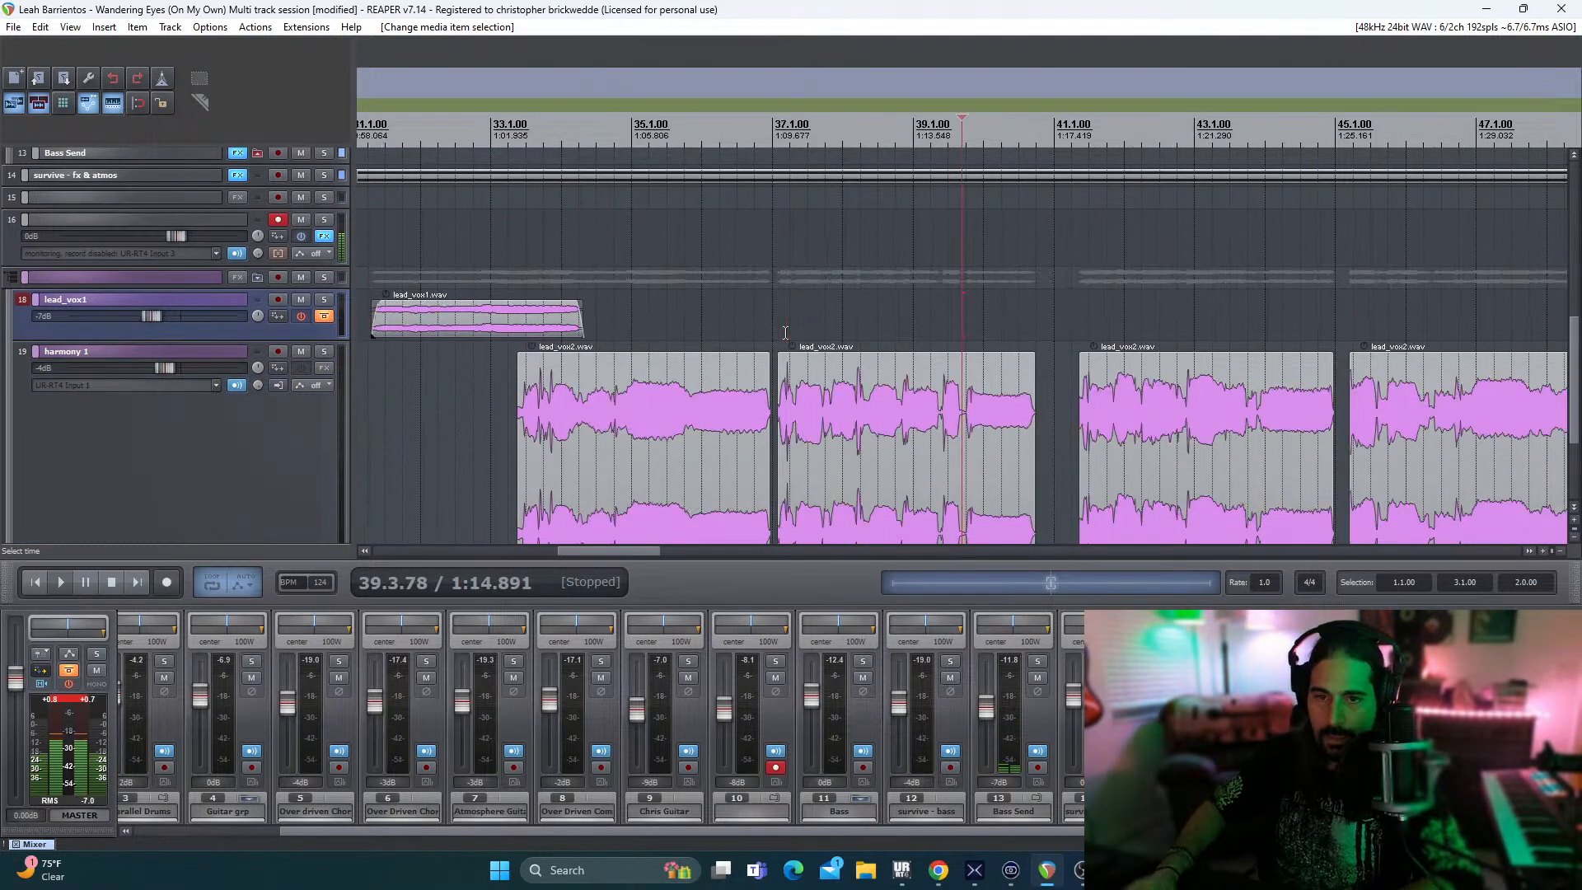
pyautogui.scroll(6, 785, 333)
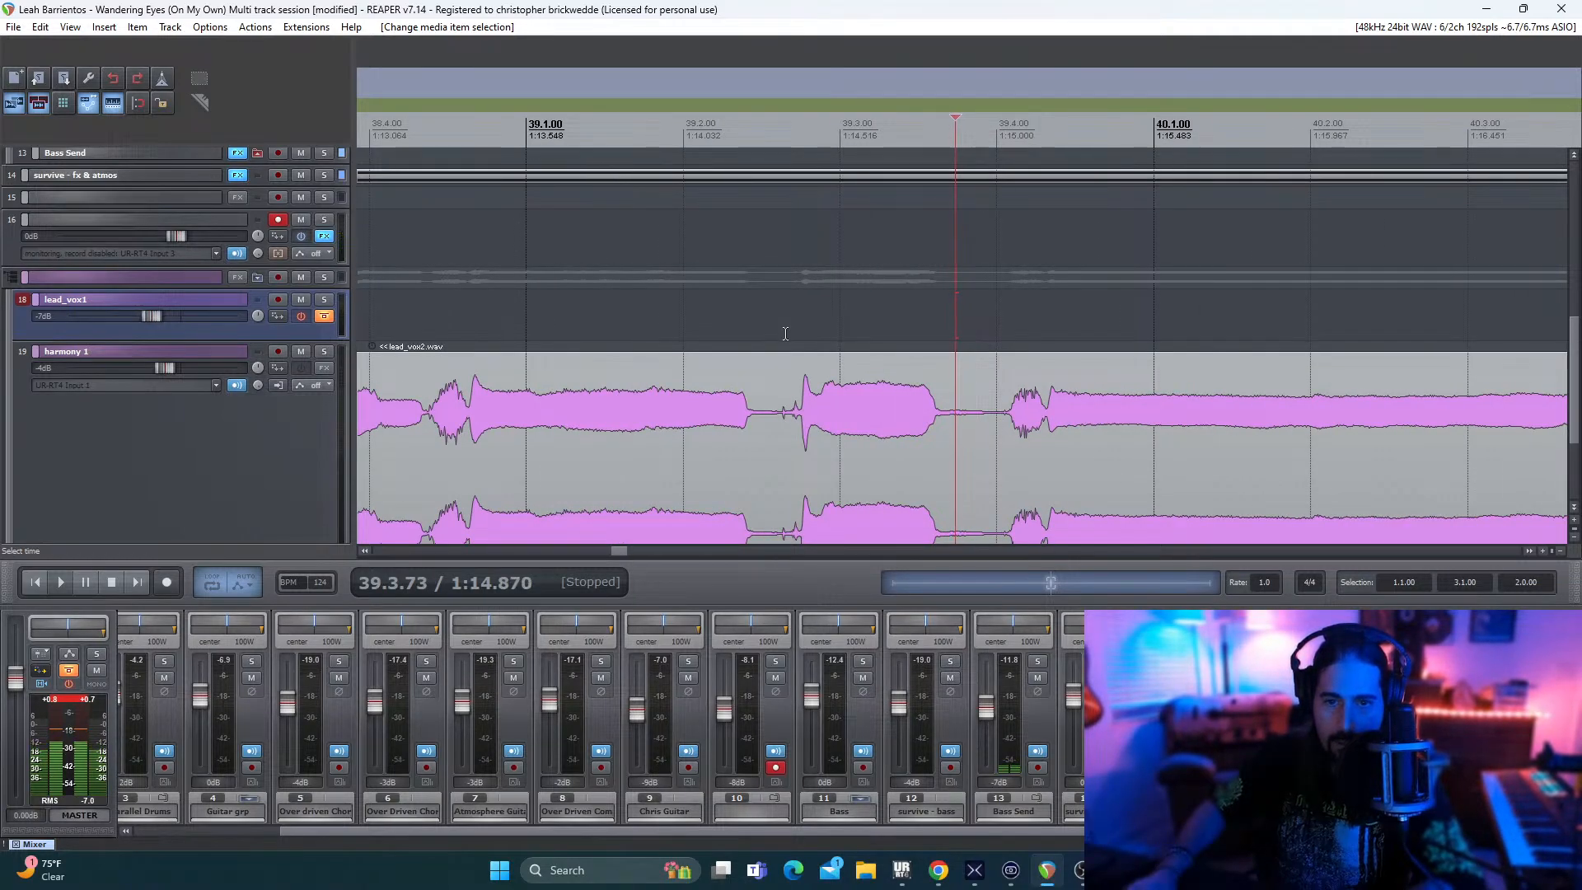
pyautogui.press('Right')
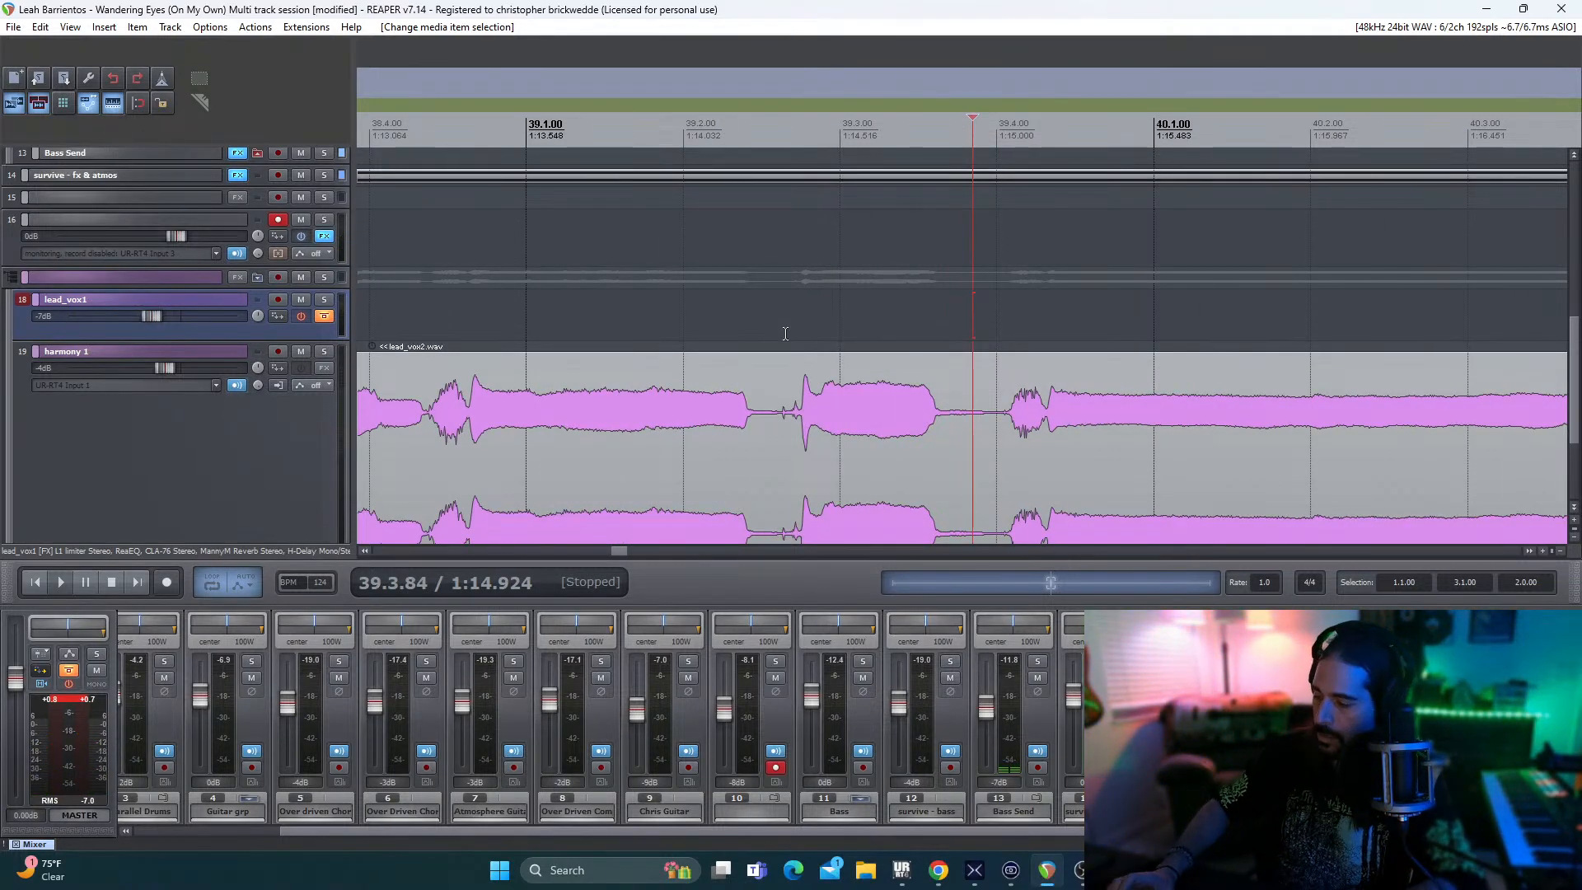
pyautogui.press('s')
# - Nudge the split-off ending of the second harmony phrase about a tenth of a beat earlier and audition it from 39.2.94
pyautogui.moveTo(1137, 456)
pyautogui.mouseDown()
pyautogui.moveTo(1094, 458)
pyautogui.moveTo(1121, 452)
pyautogui.mouseUp()
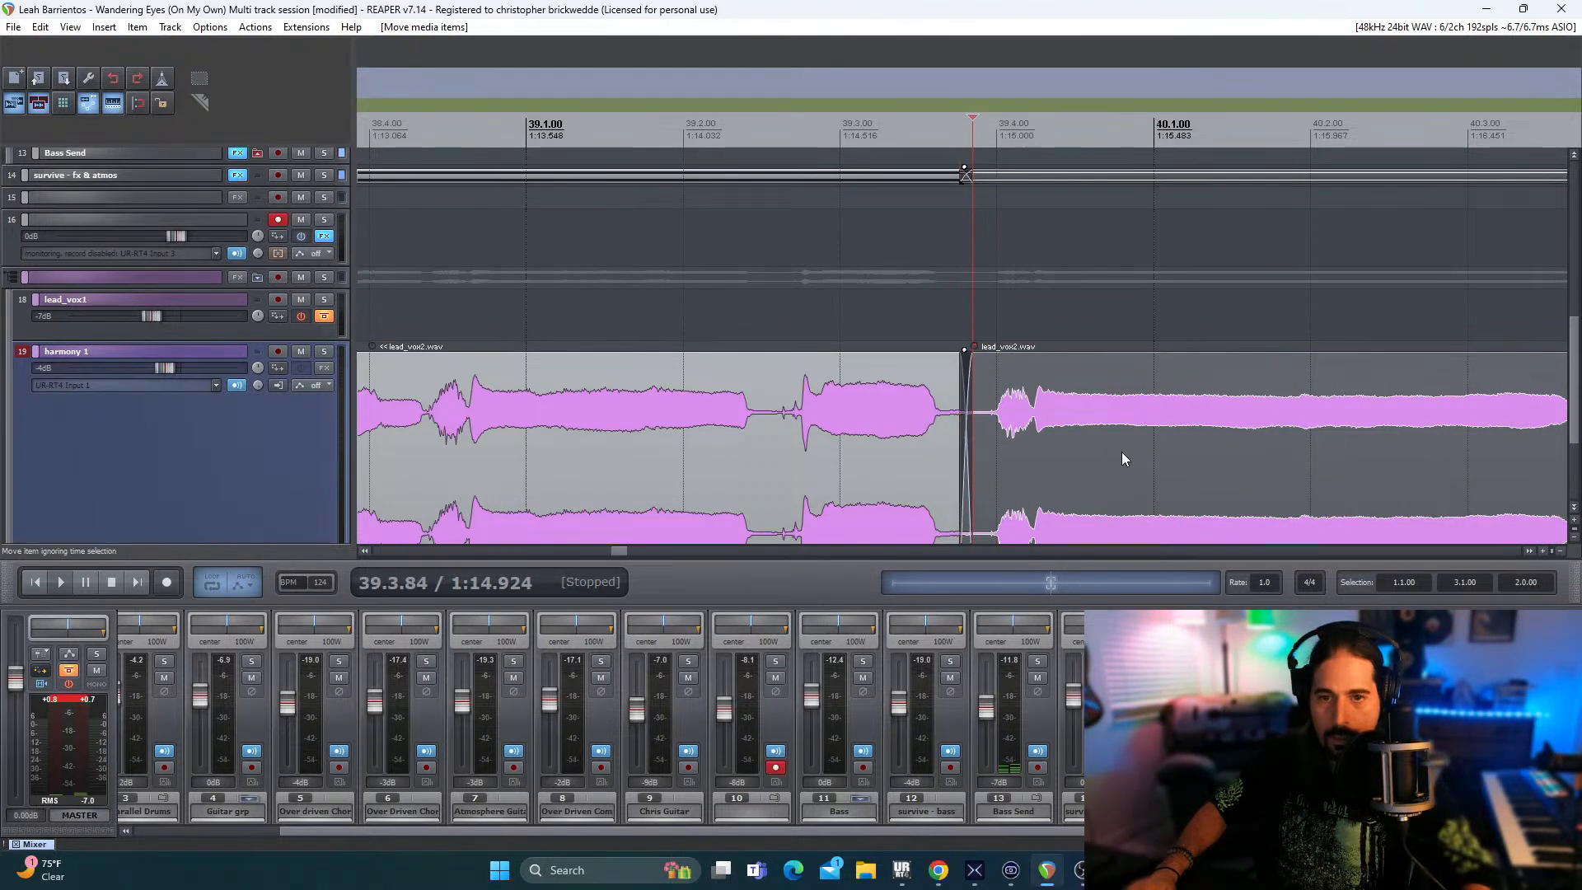
pyautogui.click(834, 310)
pyautogui.press('space')
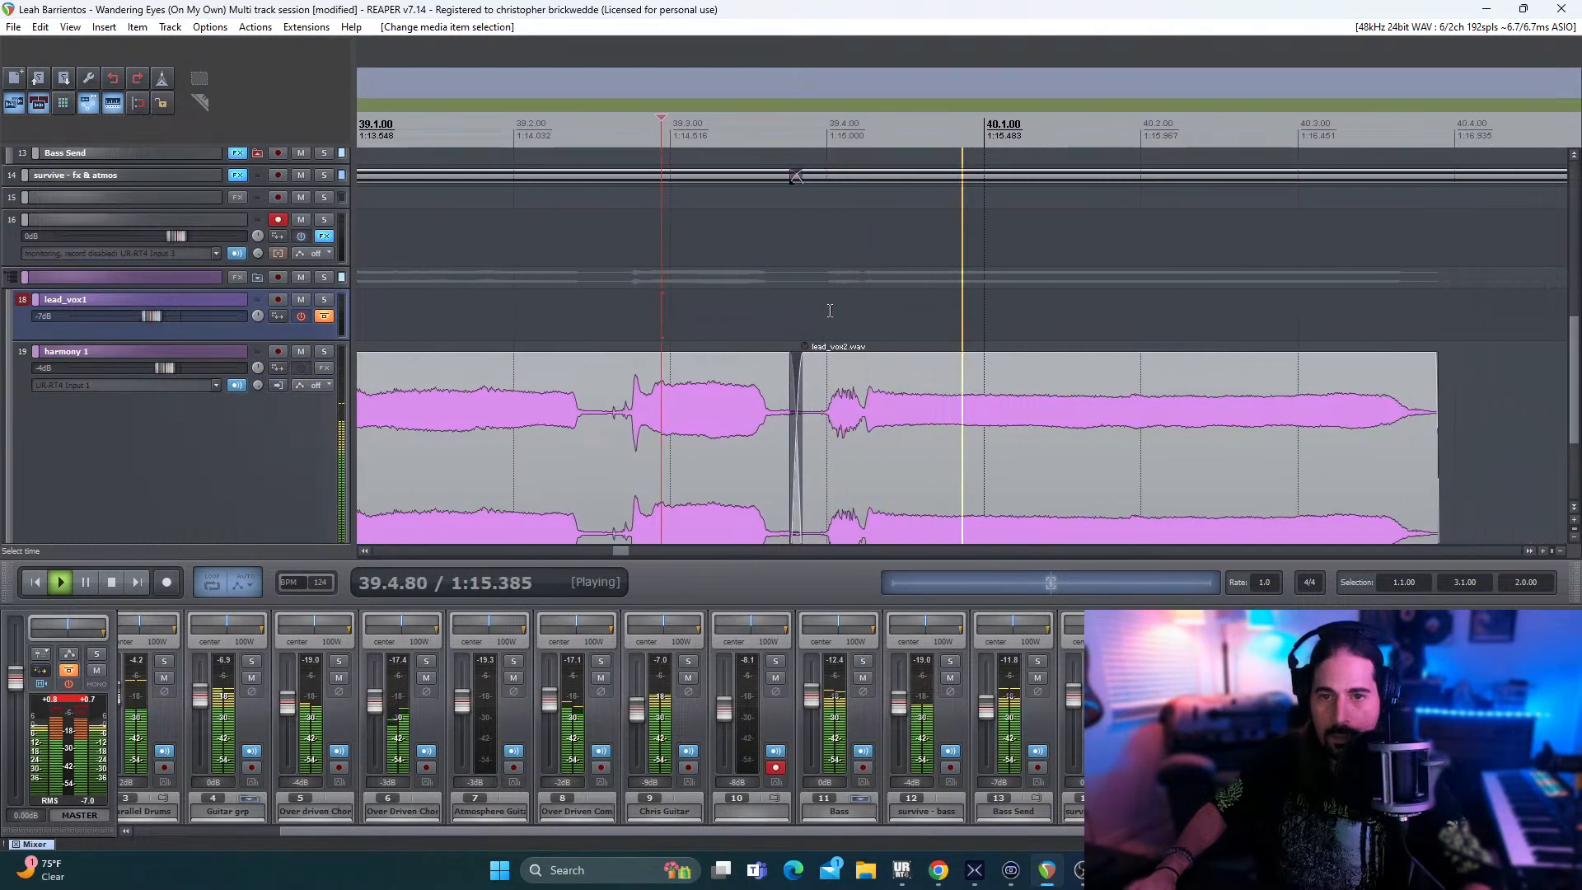
pyautogui.press('space')
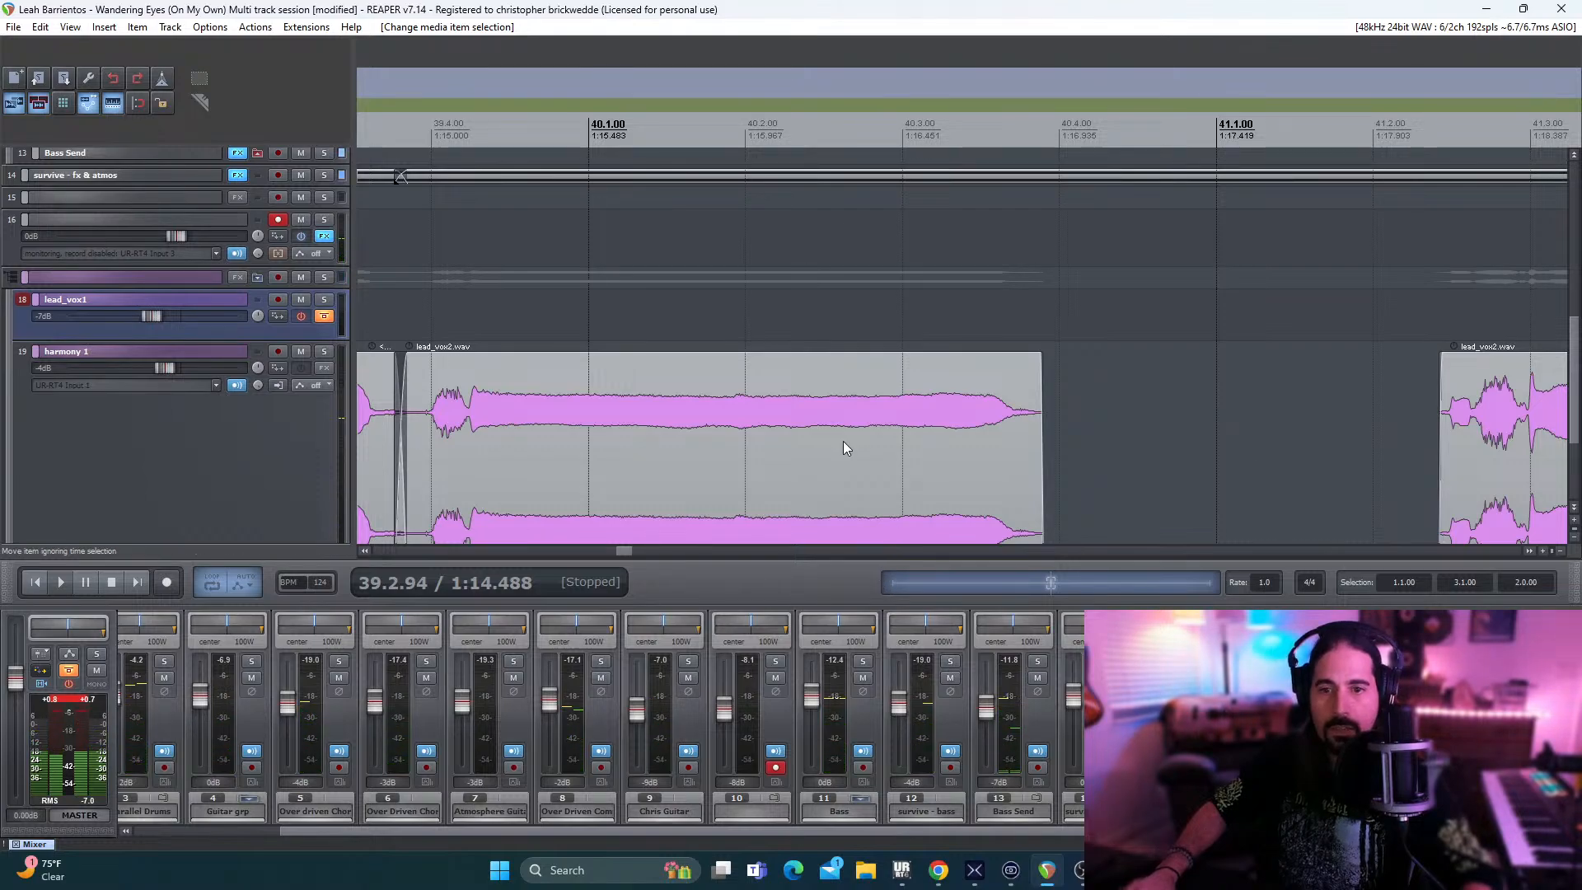
# - Audition the second and third harmony phrases with the mix from 37.1.27
pyautogui.scroll(-3, 847, 442)
pyautogui.press('space')
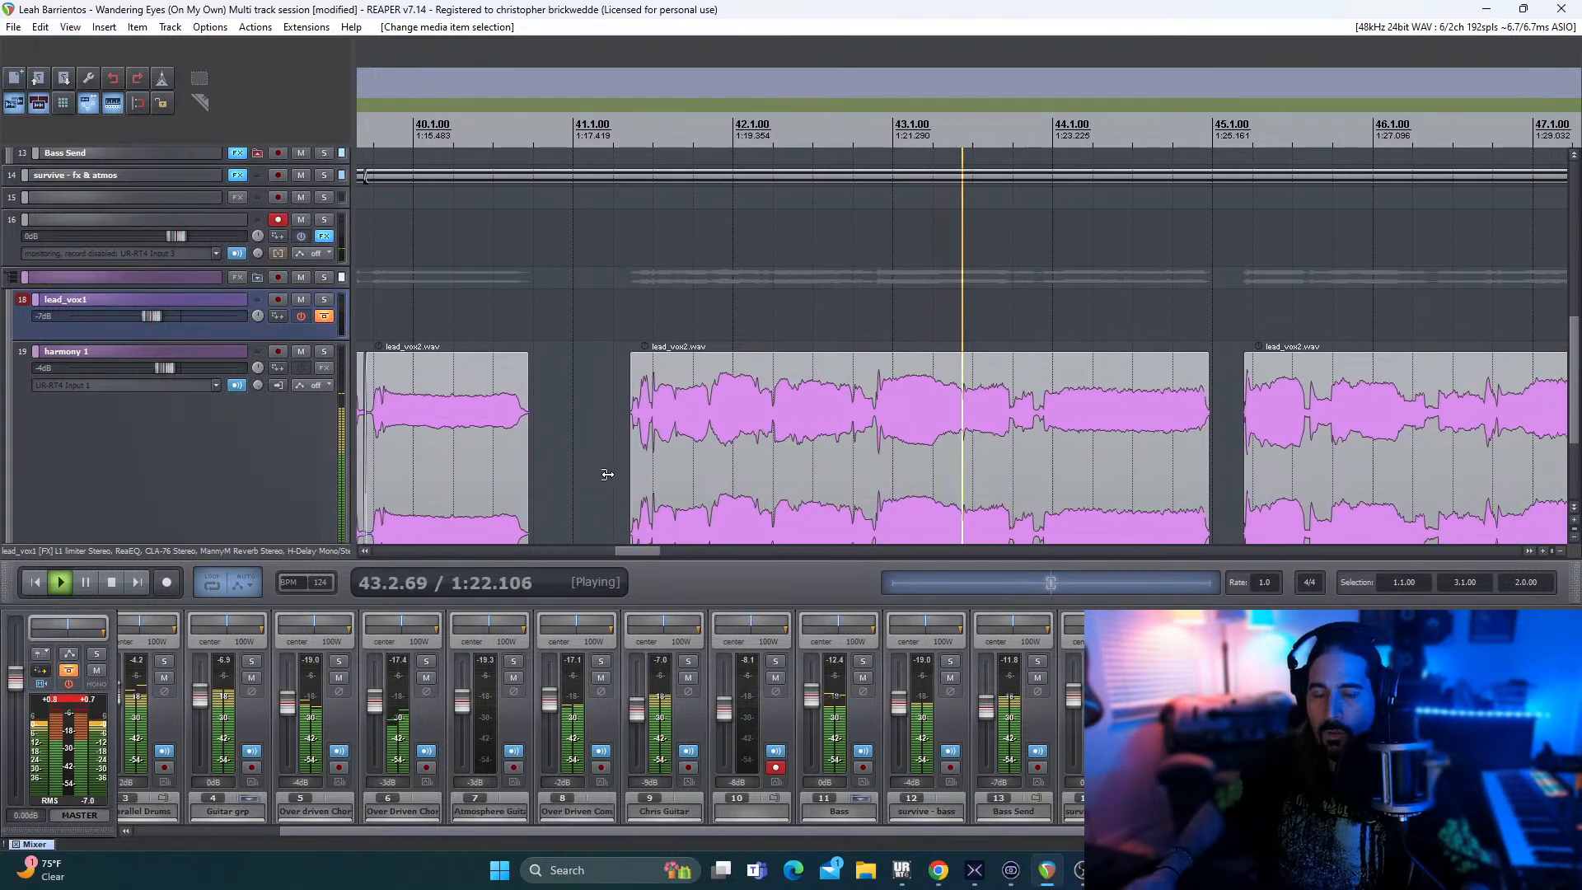
pyautogui.press('space')
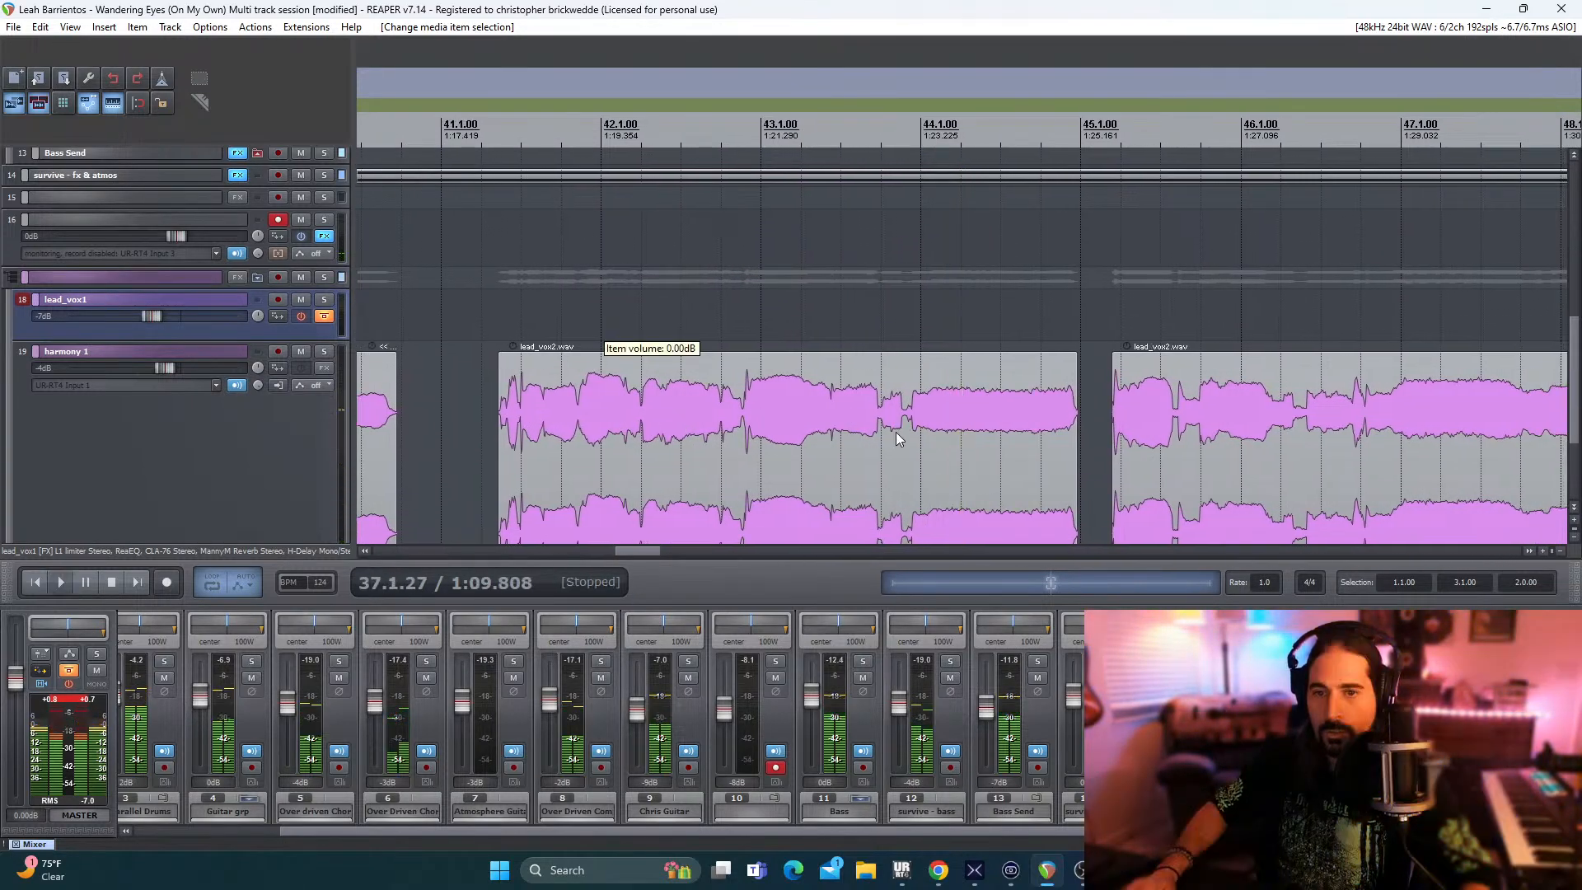
# - Give the first lead_vox2 clip a short fade-in and a fade-out of about 0.0.47, and audition from 32.4.08
pyautogui.scroll(-3, 551, 427)
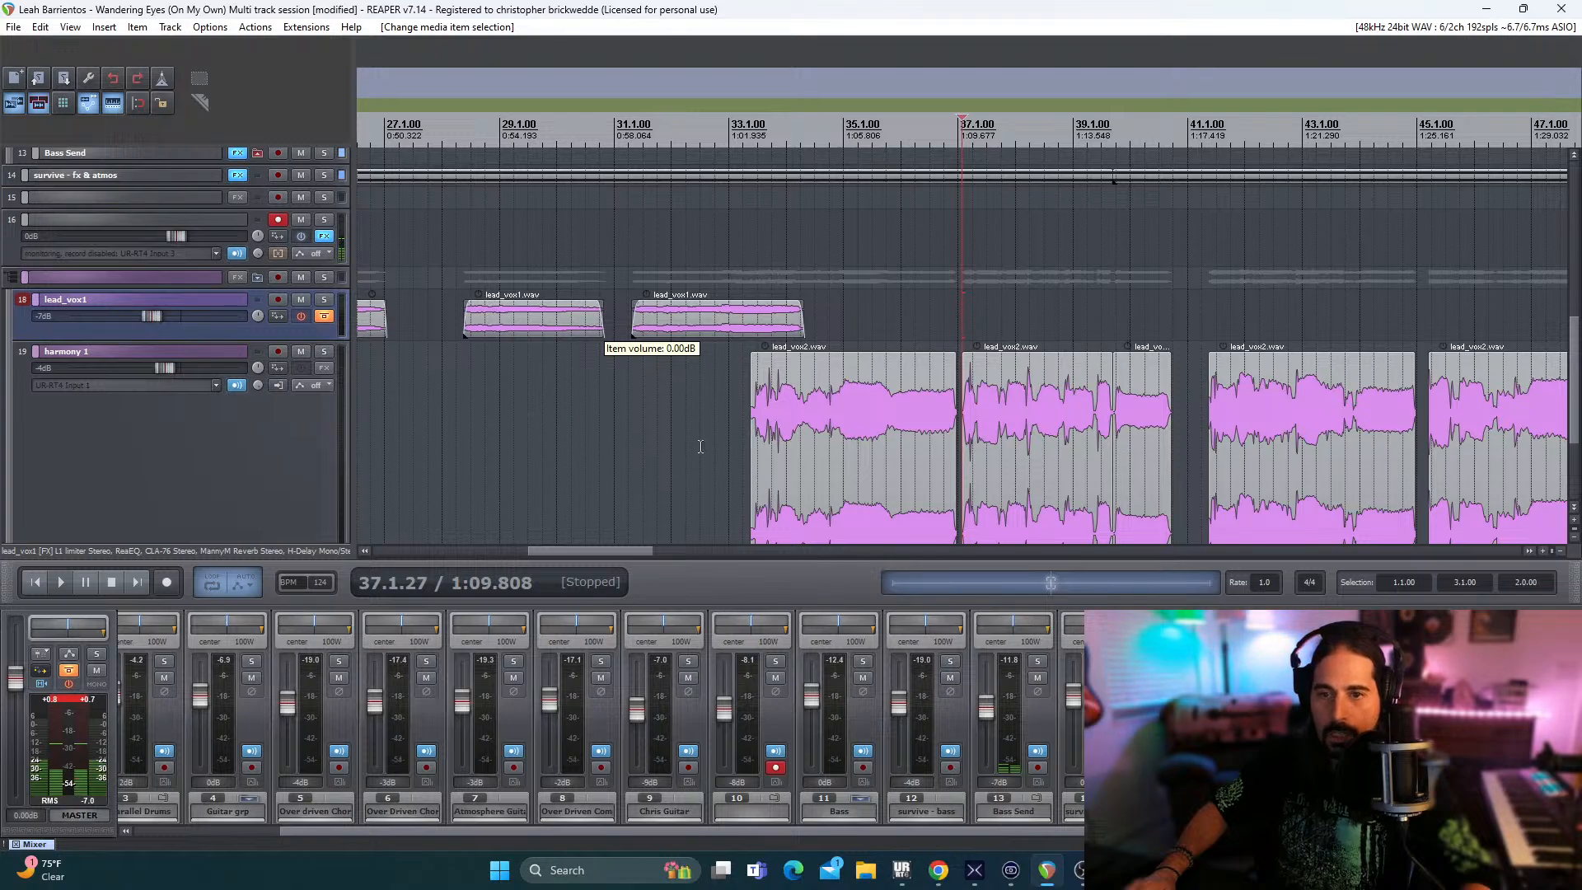
pyautogui.click(738, 473)
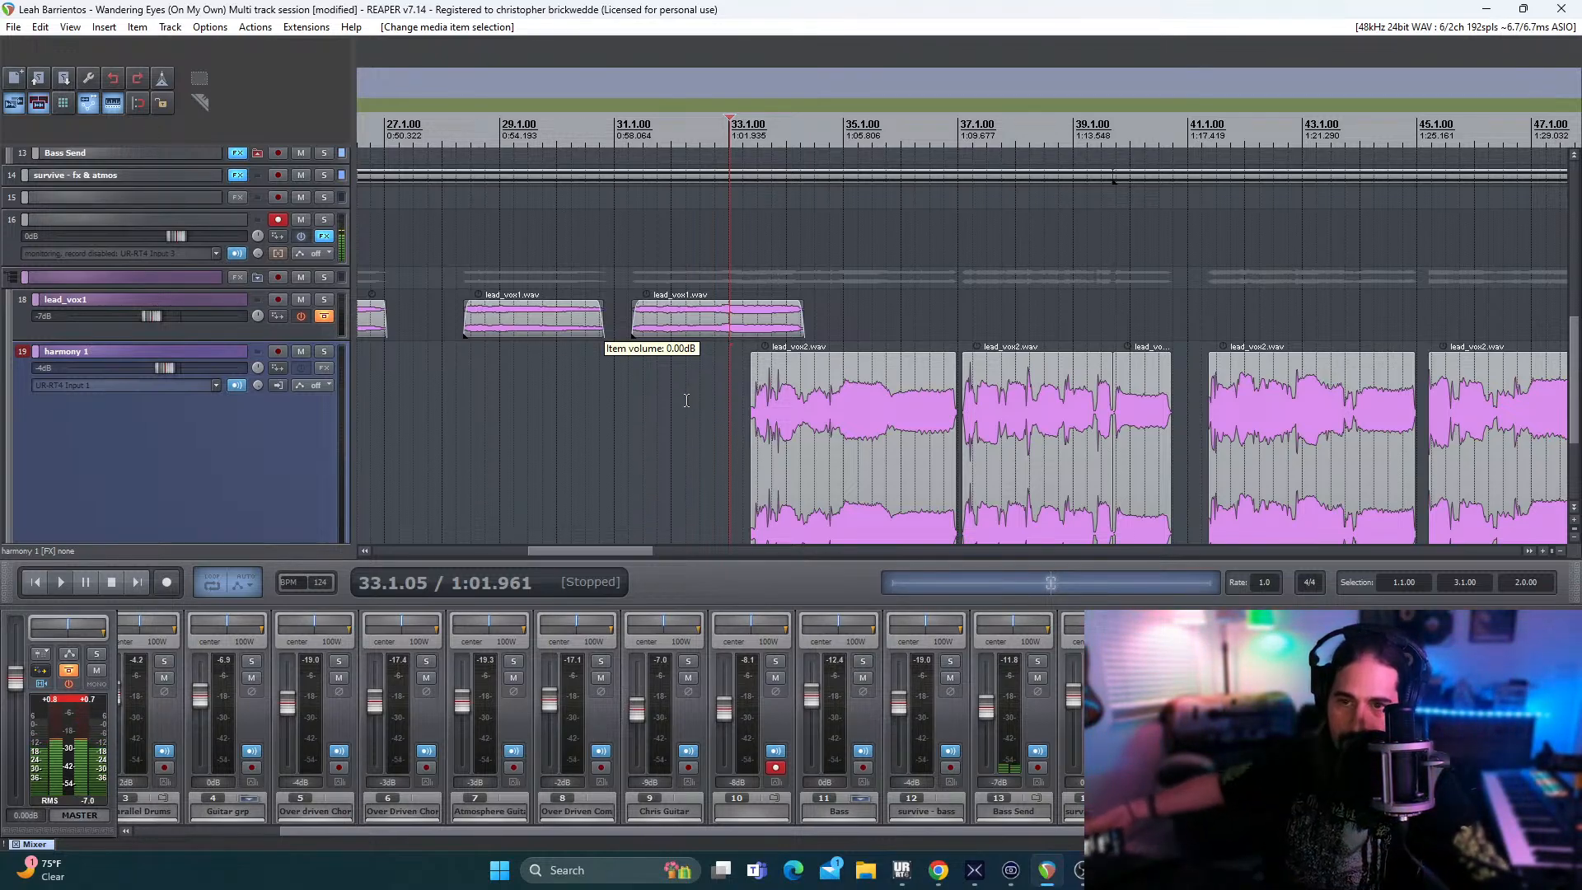
pyautogui.click(716, 429)
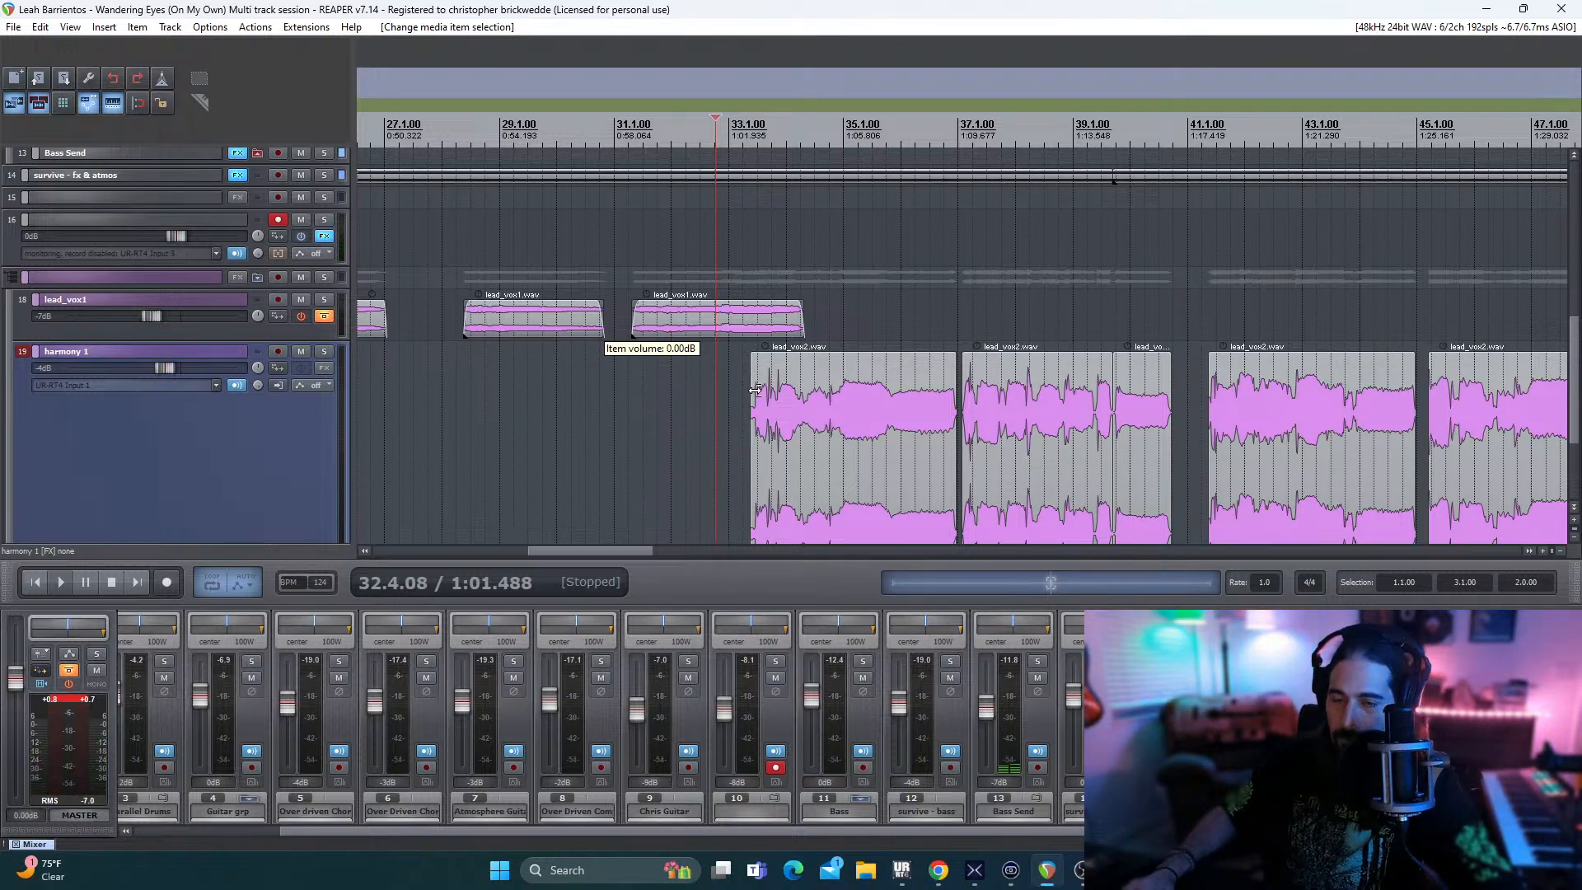
pyautogui.moveTo(752, 344); pyautogui.dragTo(938, 363)
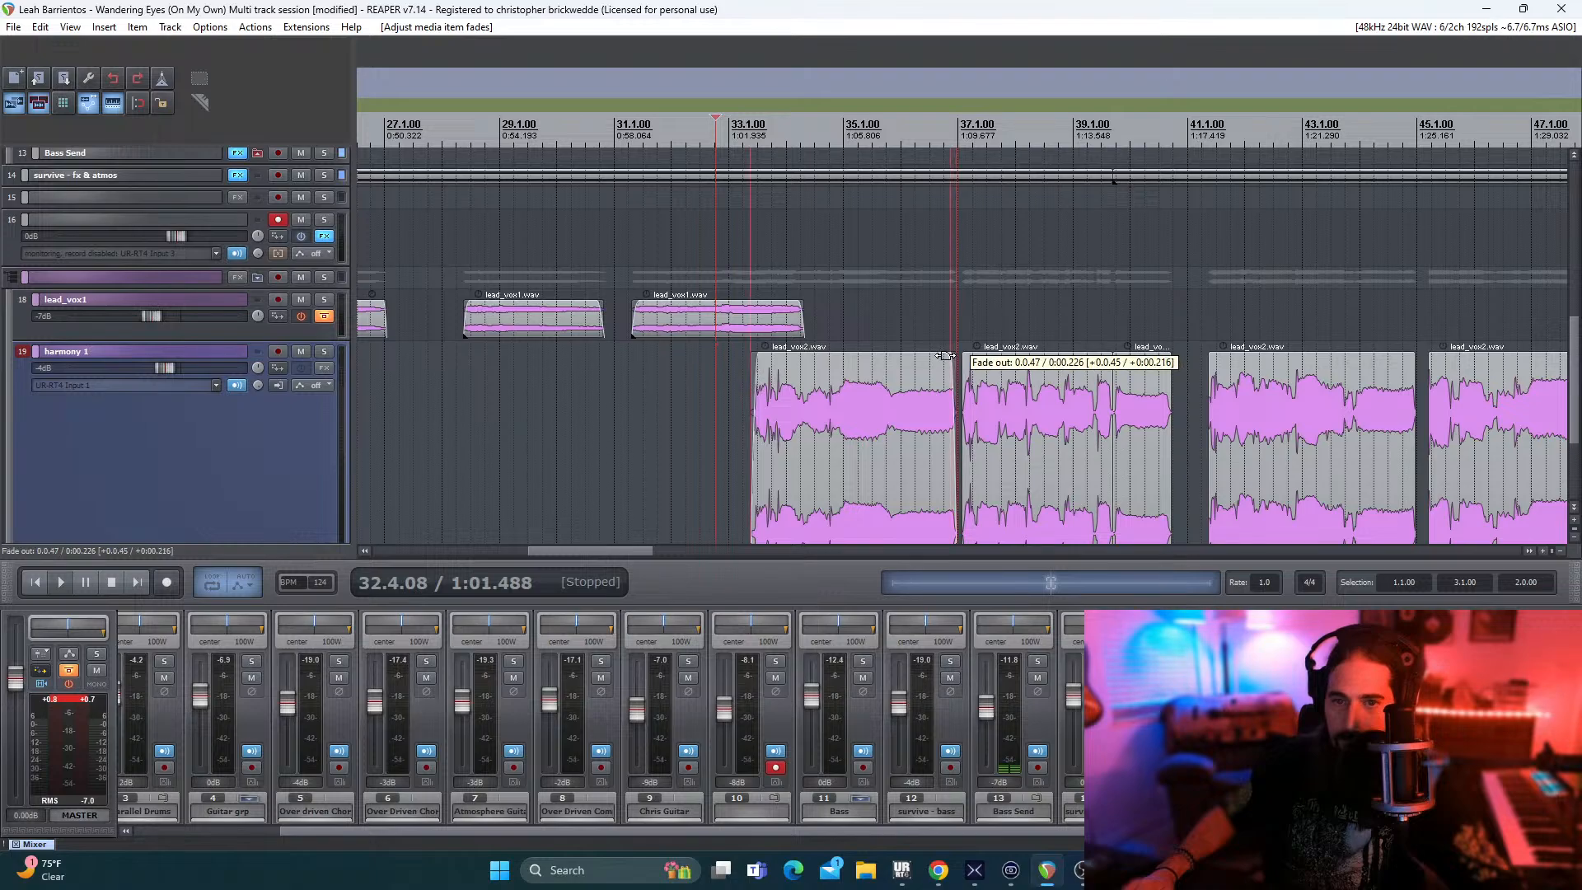
pyautogui.moveTo(944, 356); pyautogui.dragTo(945, 356)
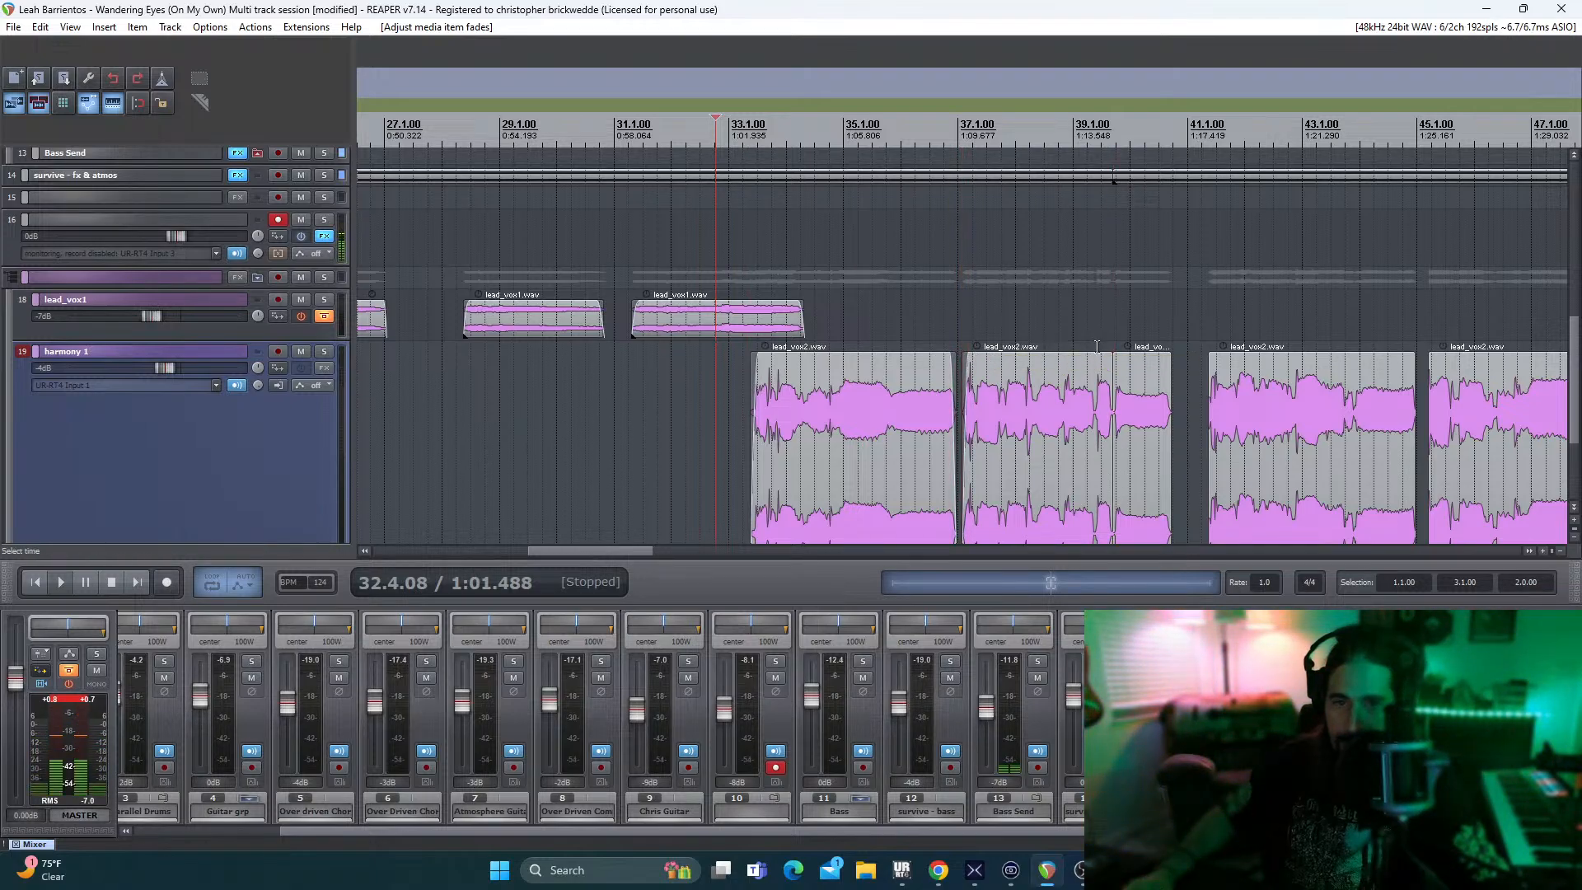
pyautogui.press('space')
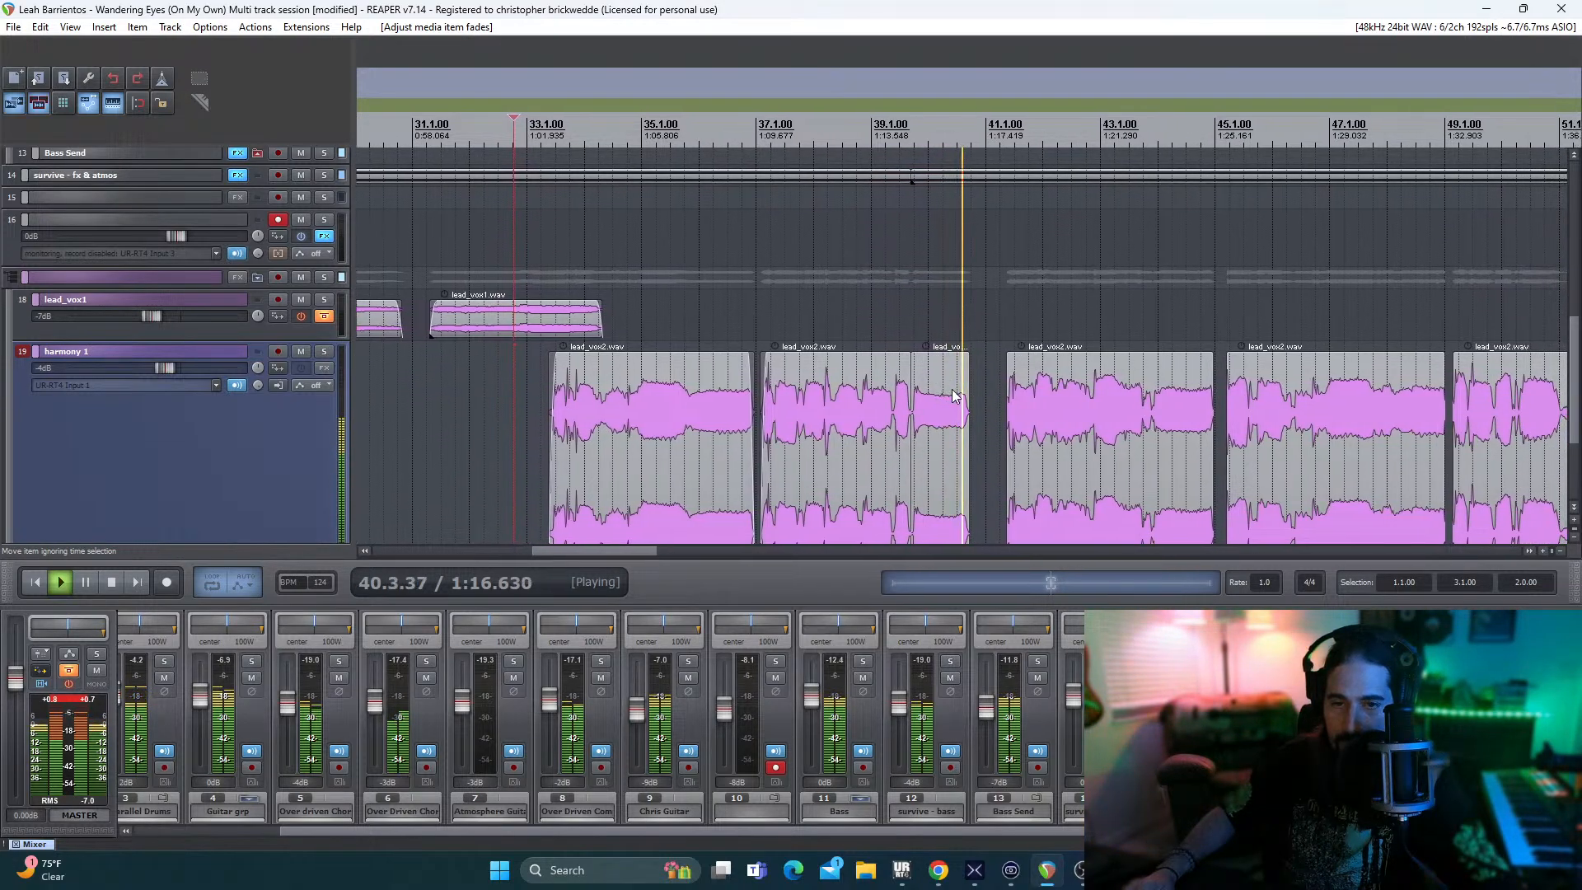
pyautogui.press('space')
# - Nudge the second phrase's split-off ending slightly earlier again and audition it from 38.4.96
pyautogui.click(931, 412)
pyautogui.moveTo(930, 410); pyautogui.dragTo(926, 409)
pyautogui.click(855, 334)
pyautogui.press('space')
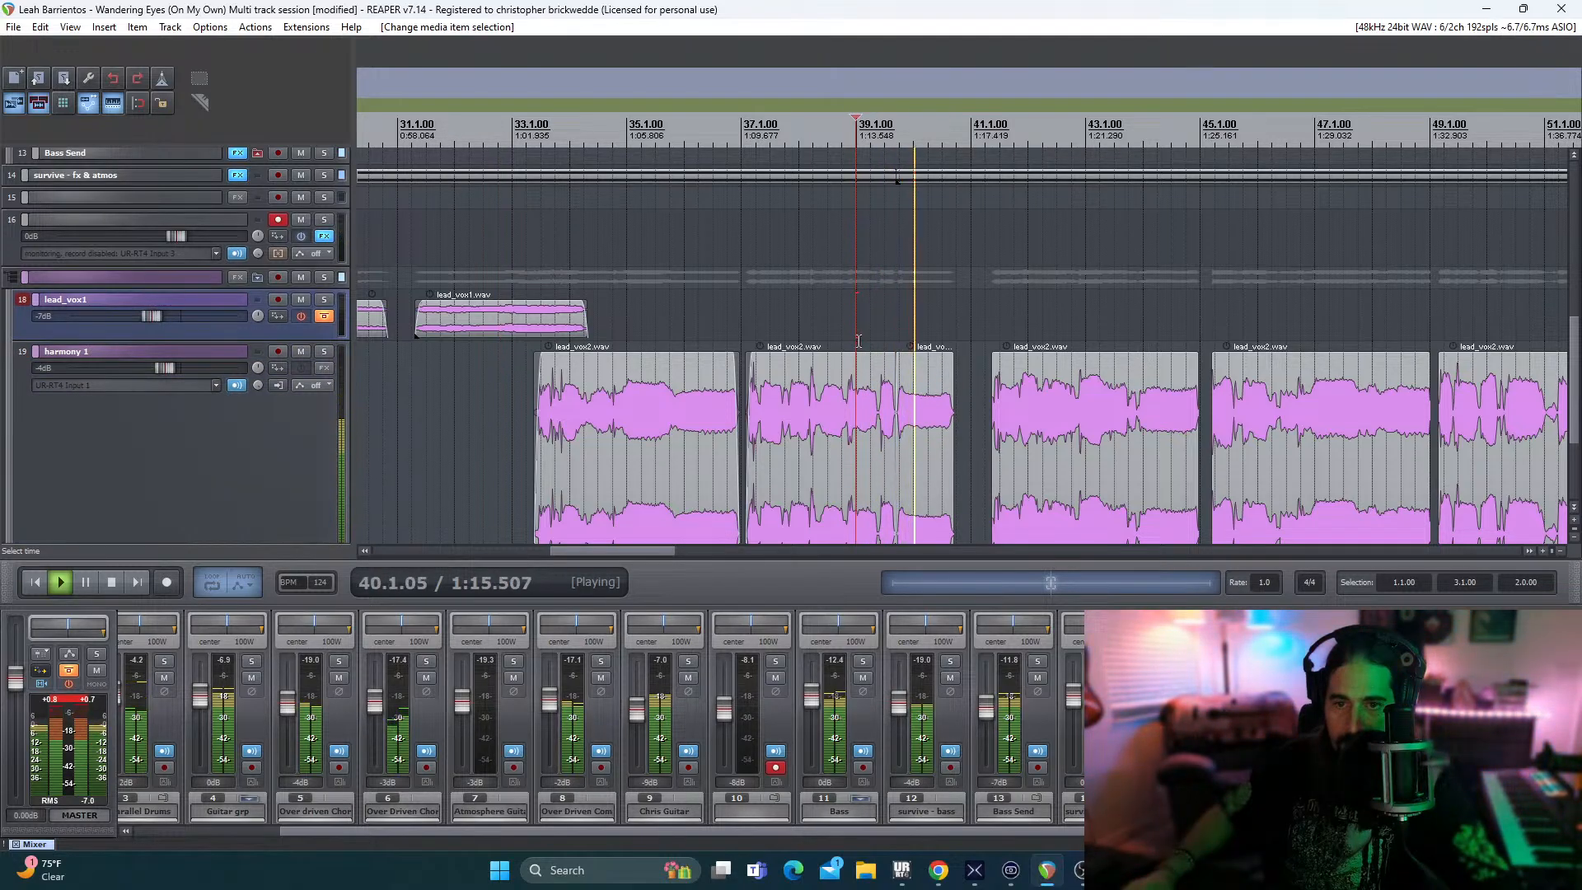
# - Split the third lead_vox2 clip at 43.4.01, just before its closing words
pyautogui.scroll(4, 856, 338)
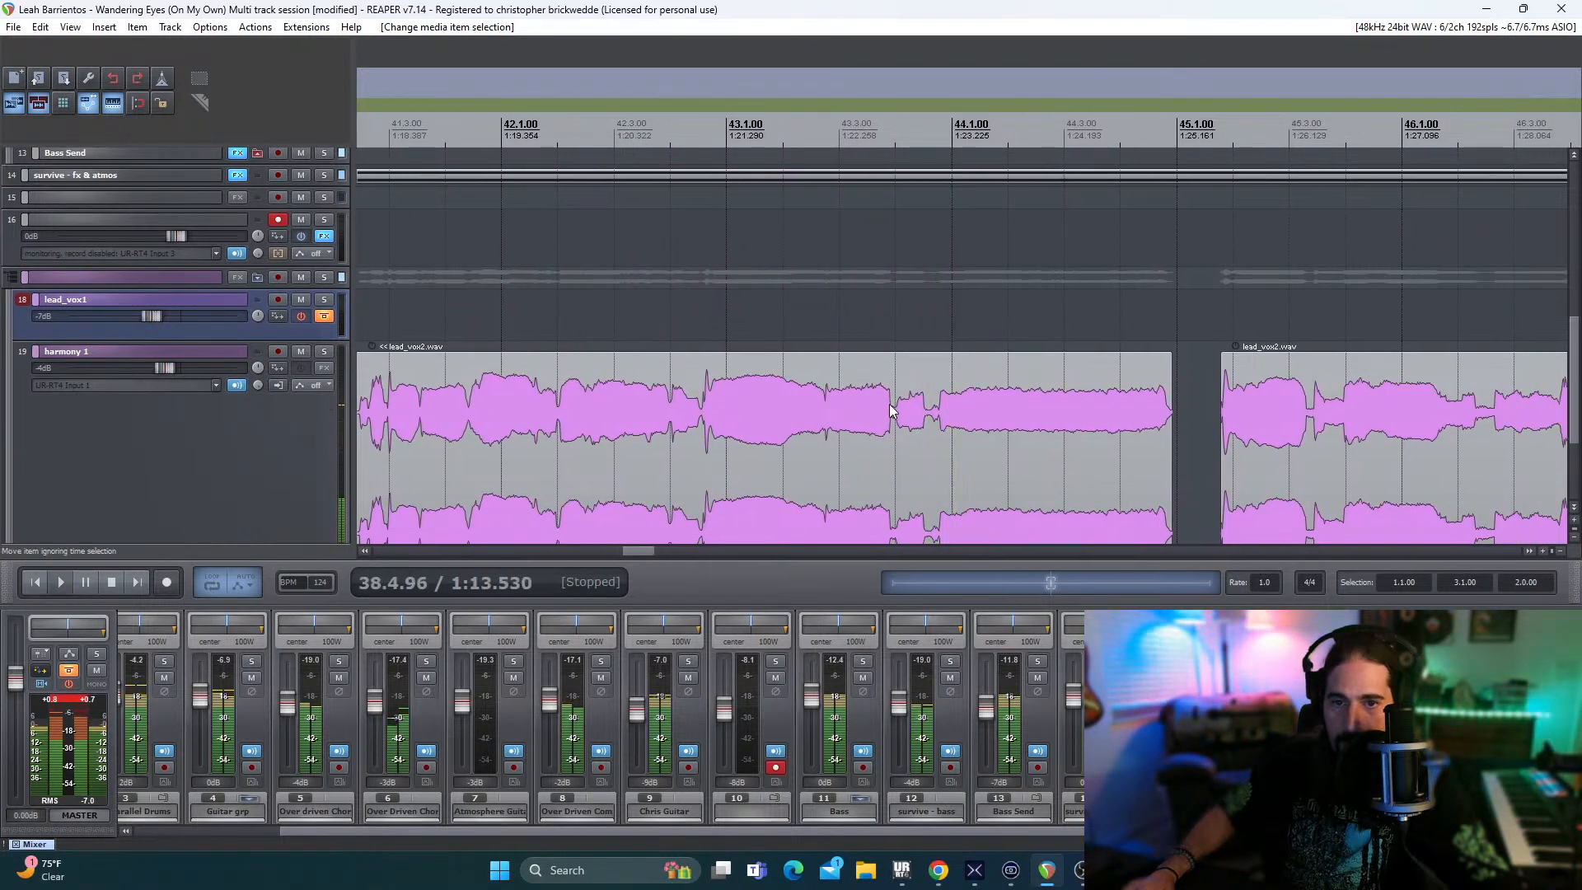
pyautogui.click(869, 377)
pyautogui.press('space')
pyautogui.click(896, 377)
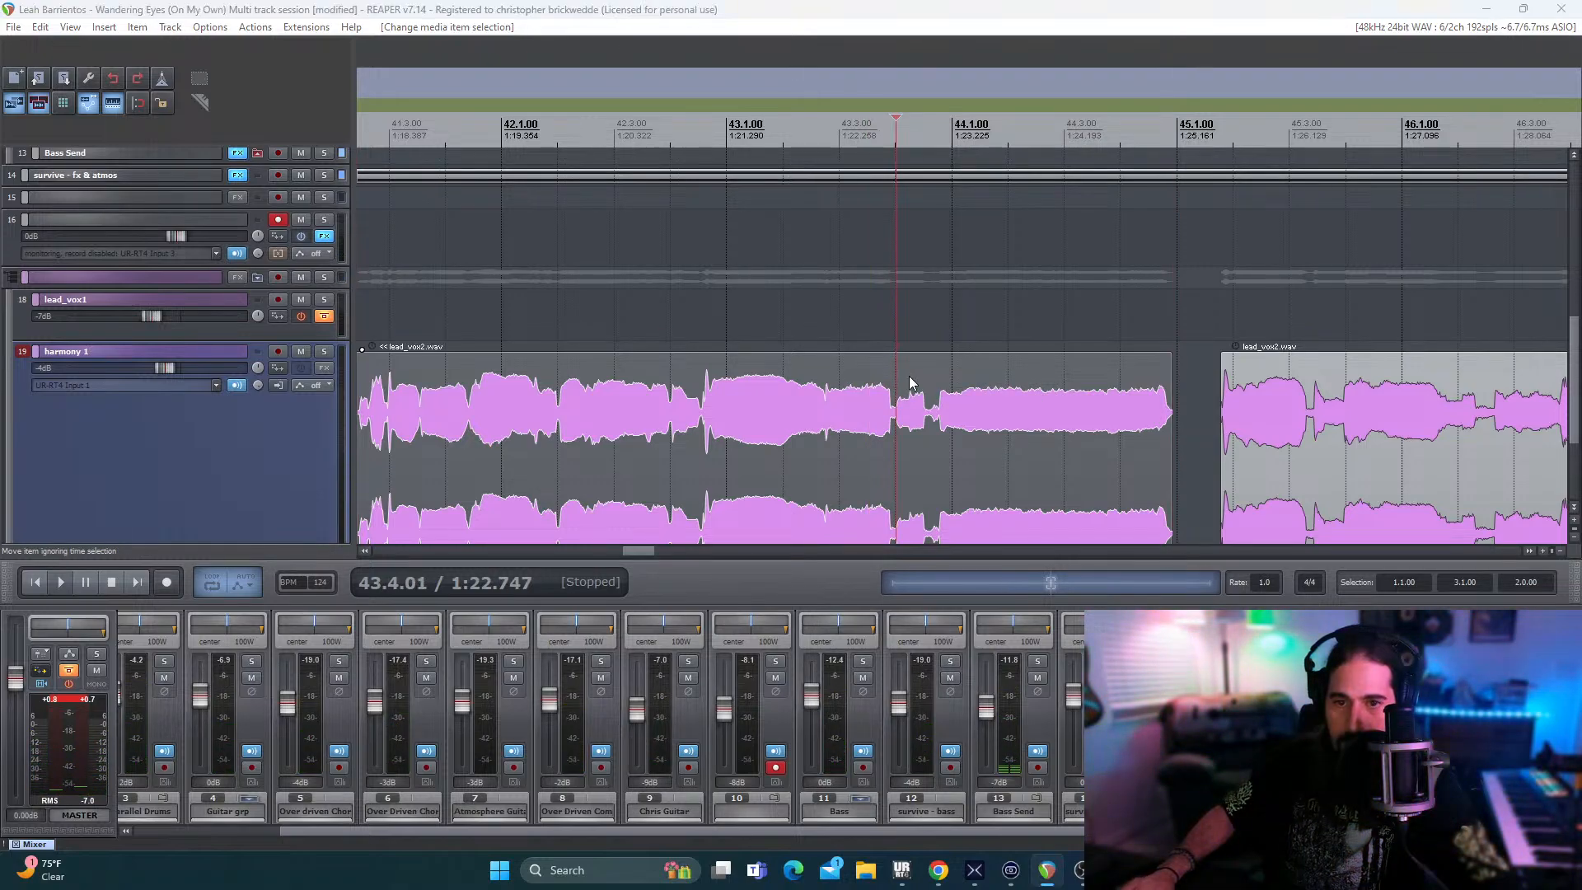
pyautogui.press('s')
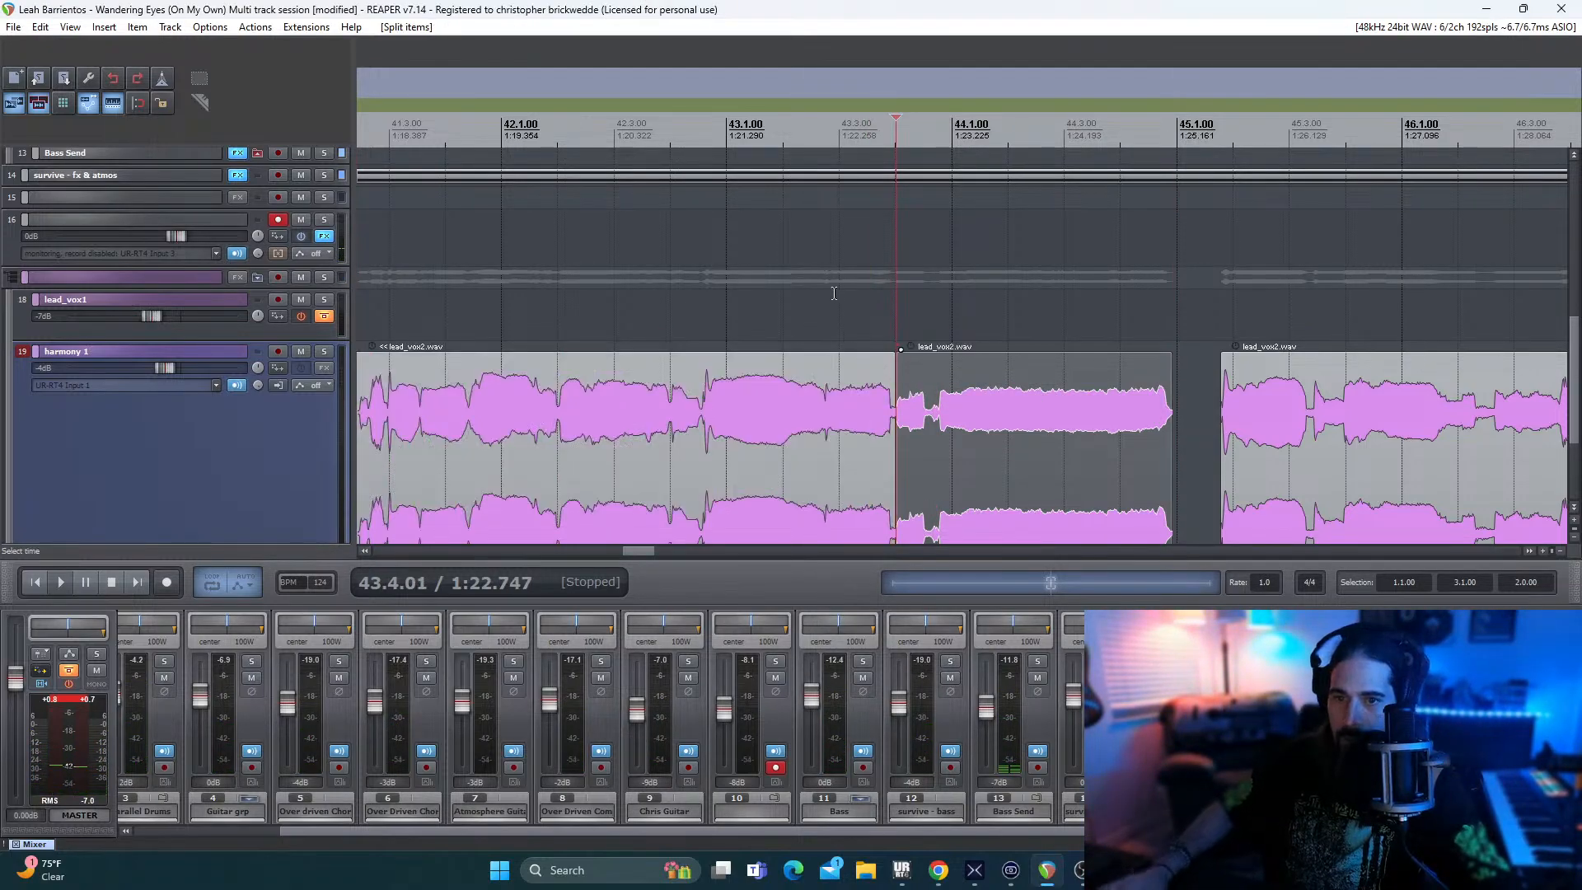
# - Audition the new split from 43.2.88 and nudge the third phrase's split-off ending slightly earlier
pyautogui.click(831, 335)
pyautogui.press('space')
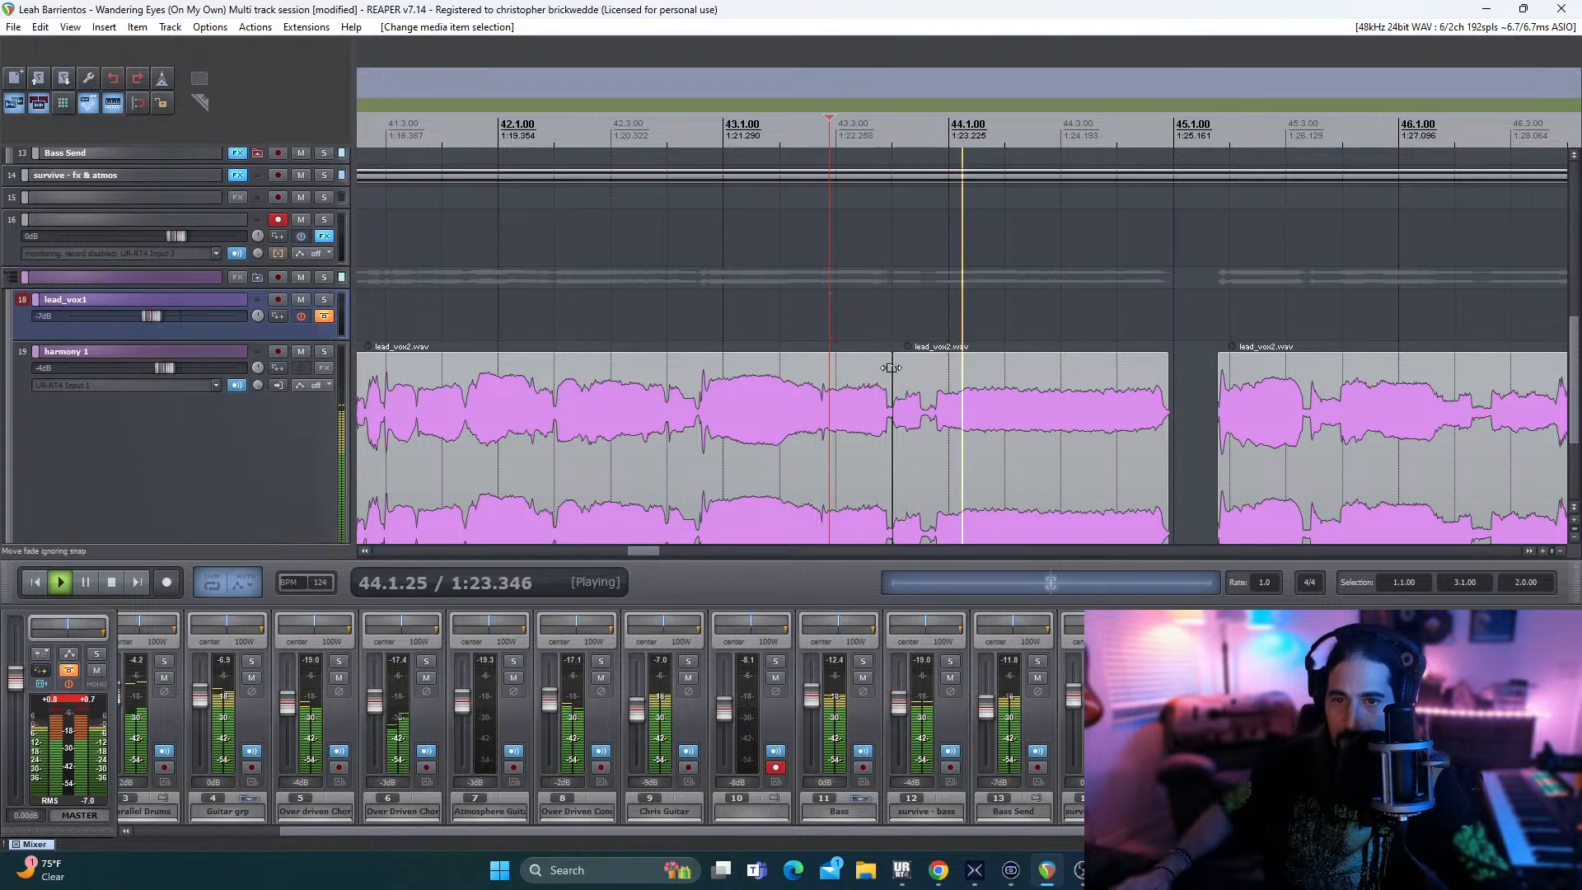
pyautogui.press('space')
pyautogui.moveTo(947, 401); pyautogui.dragTo(942, 402)
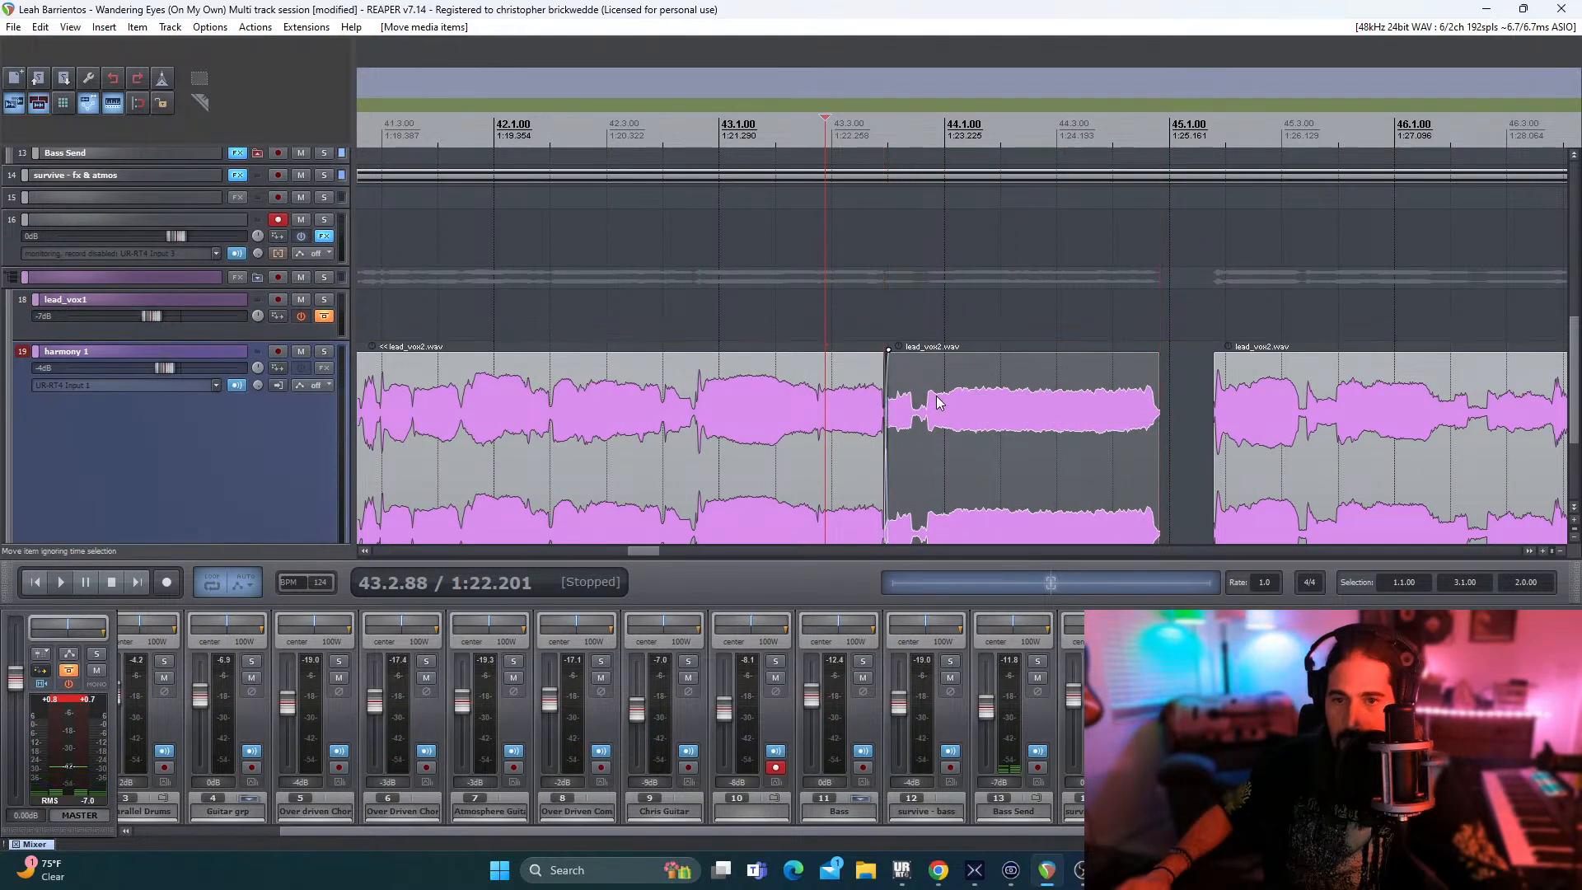
# - Nudge the third lead_vox2 phrase's split-off ending slightly earlier again and audition it from 43.1.02
pyautogui.press('space')
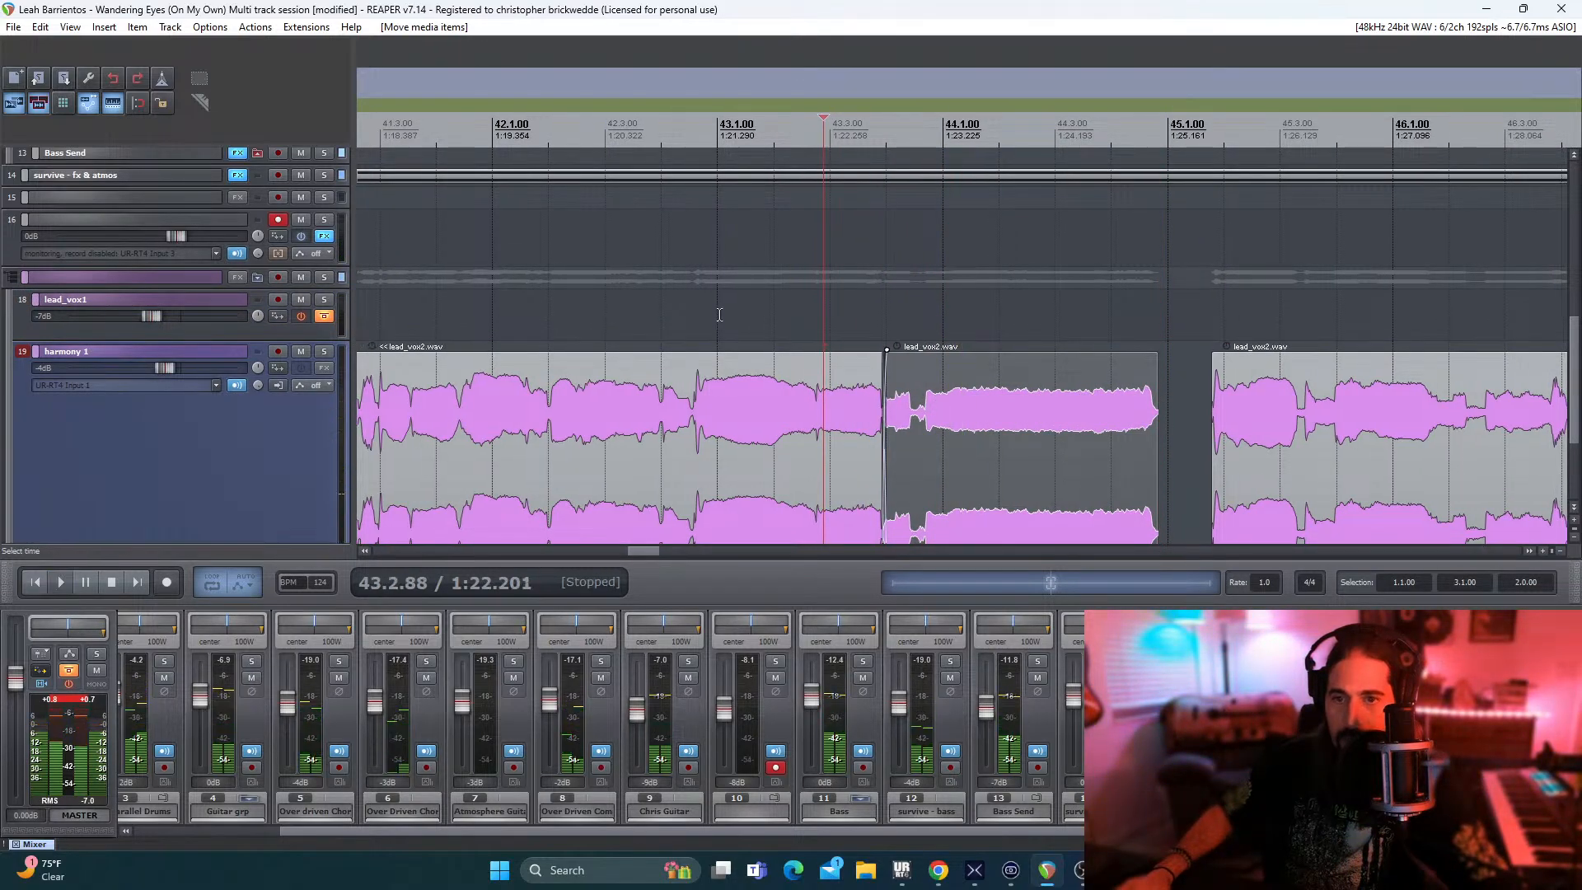
pyautogui.click(720, 314)
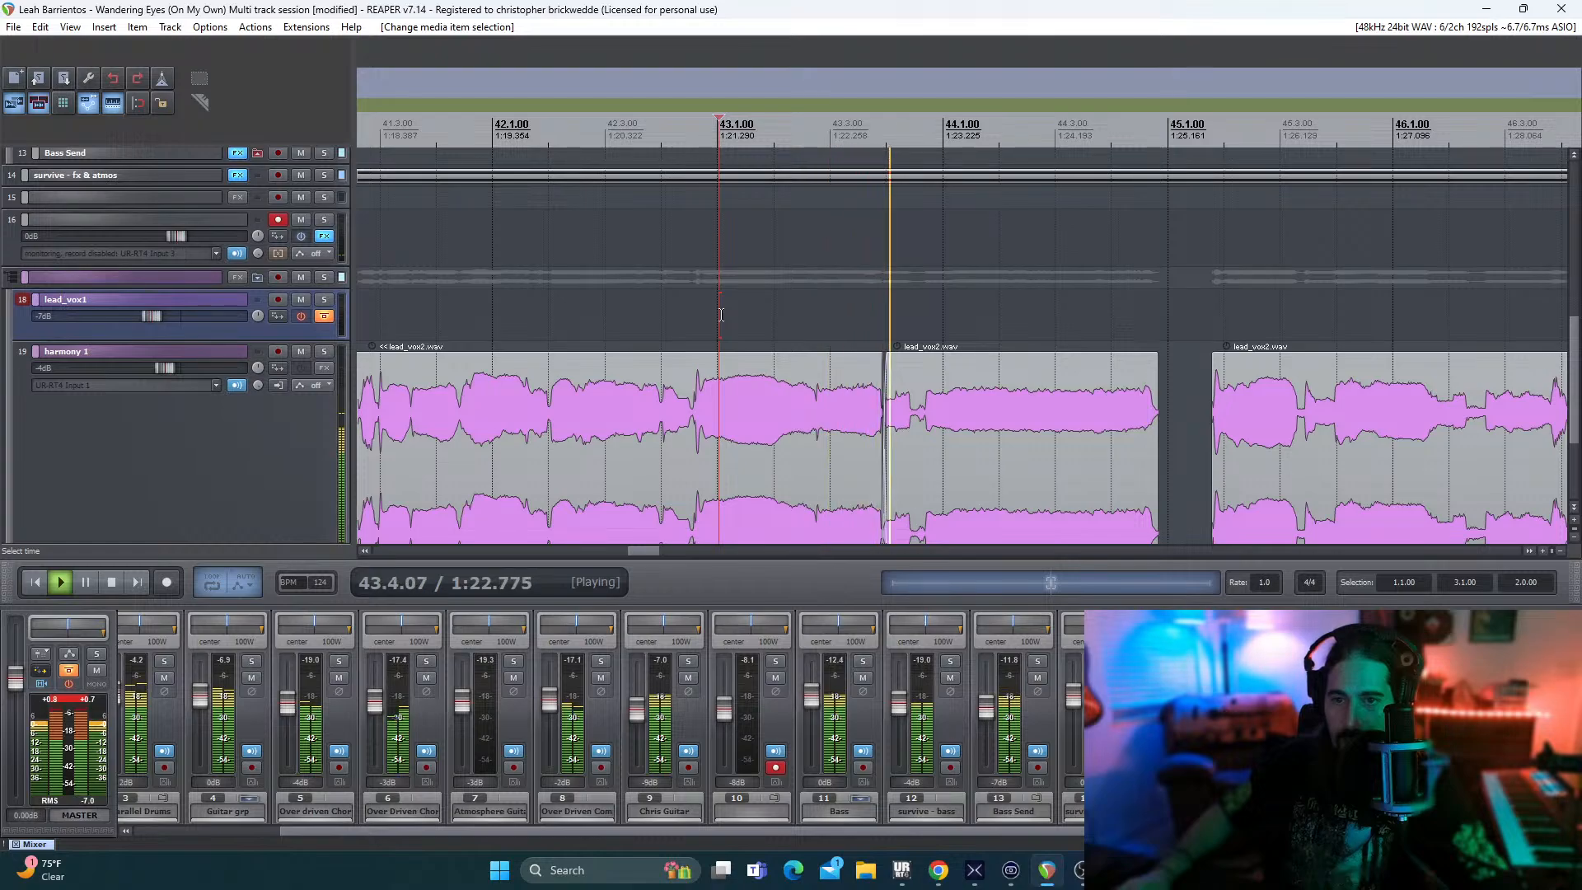
pyautogui.press('space')
pyautogui.moveTo(960, 363); pyautogui.dragTo(949, 363)
pyautogui.press('space')
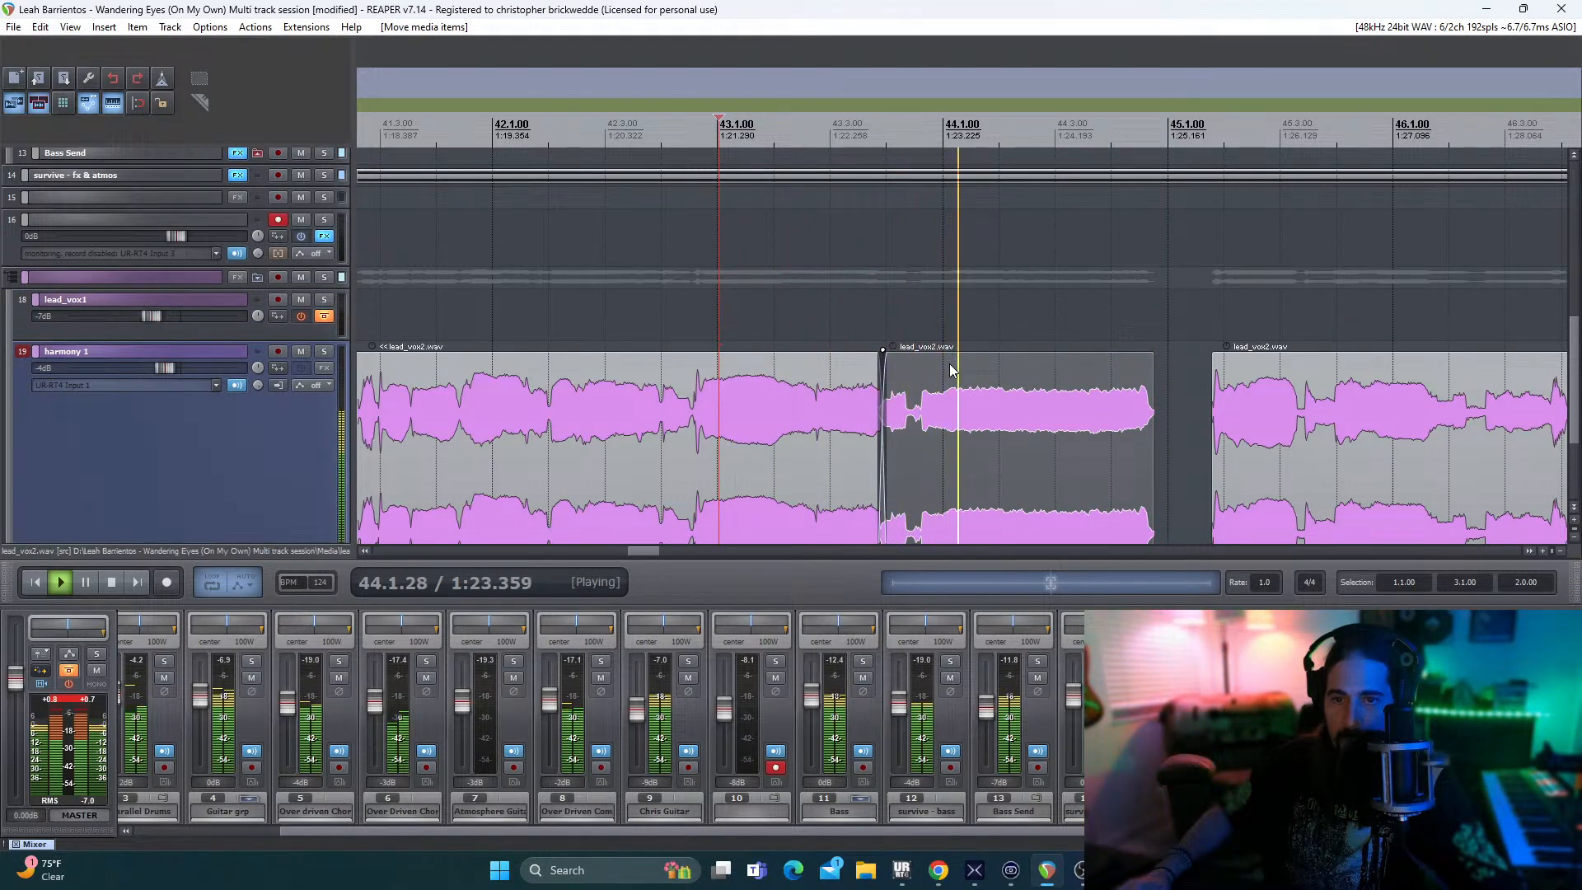
pyautogui.press('space')
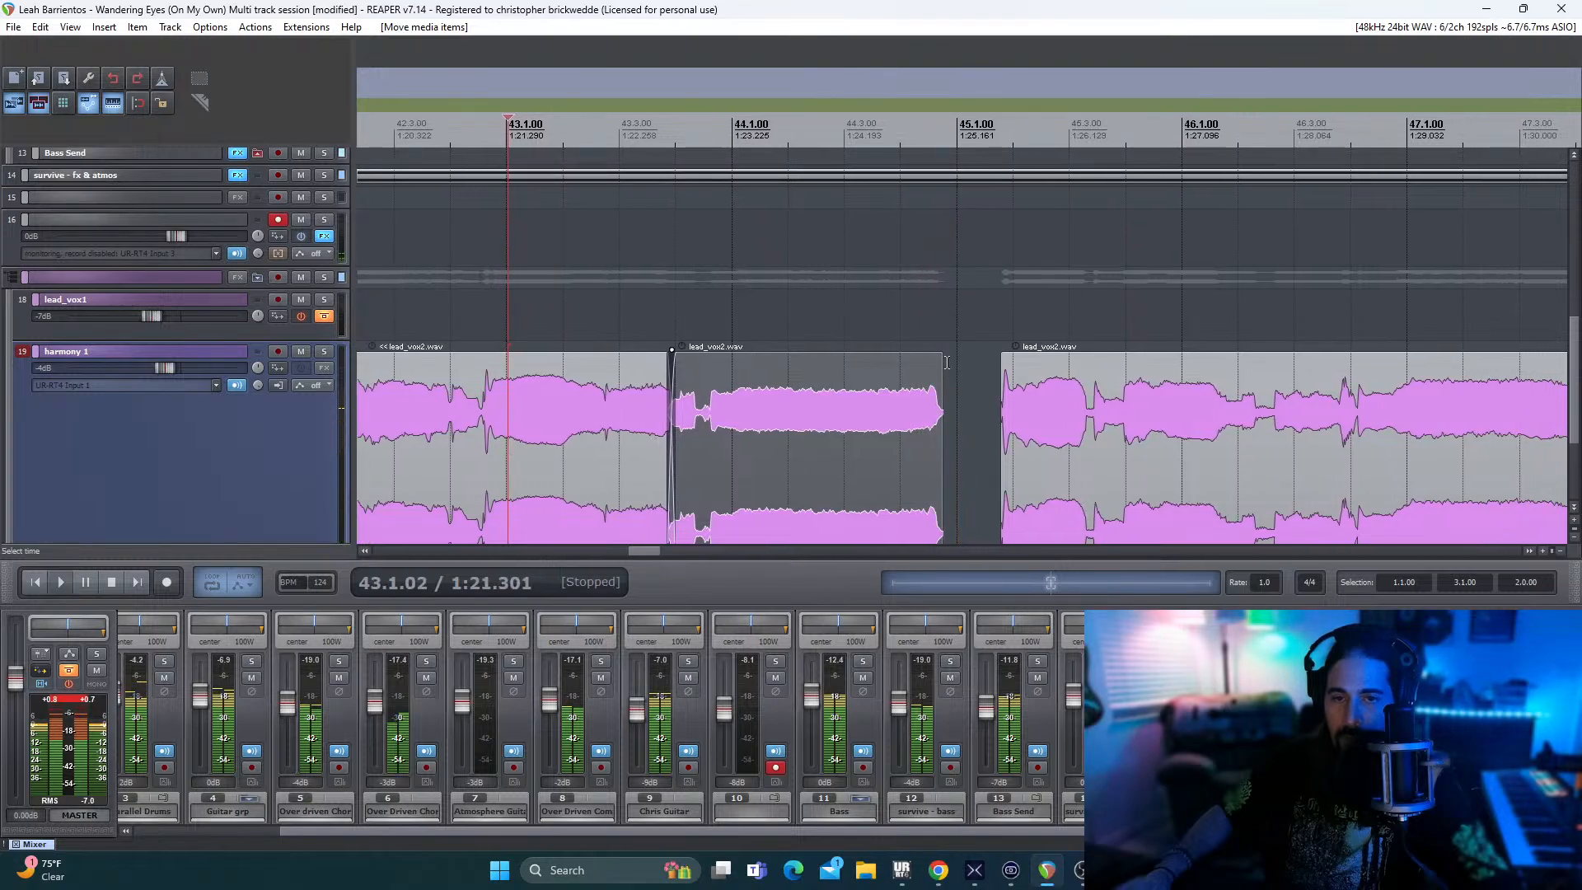
# - Audition the whole third lead_vox2 phrase with its shifted ending from 41.2.07
pyautogui.moveTo(643, 549); pyautogui.dragTo(631, 549)
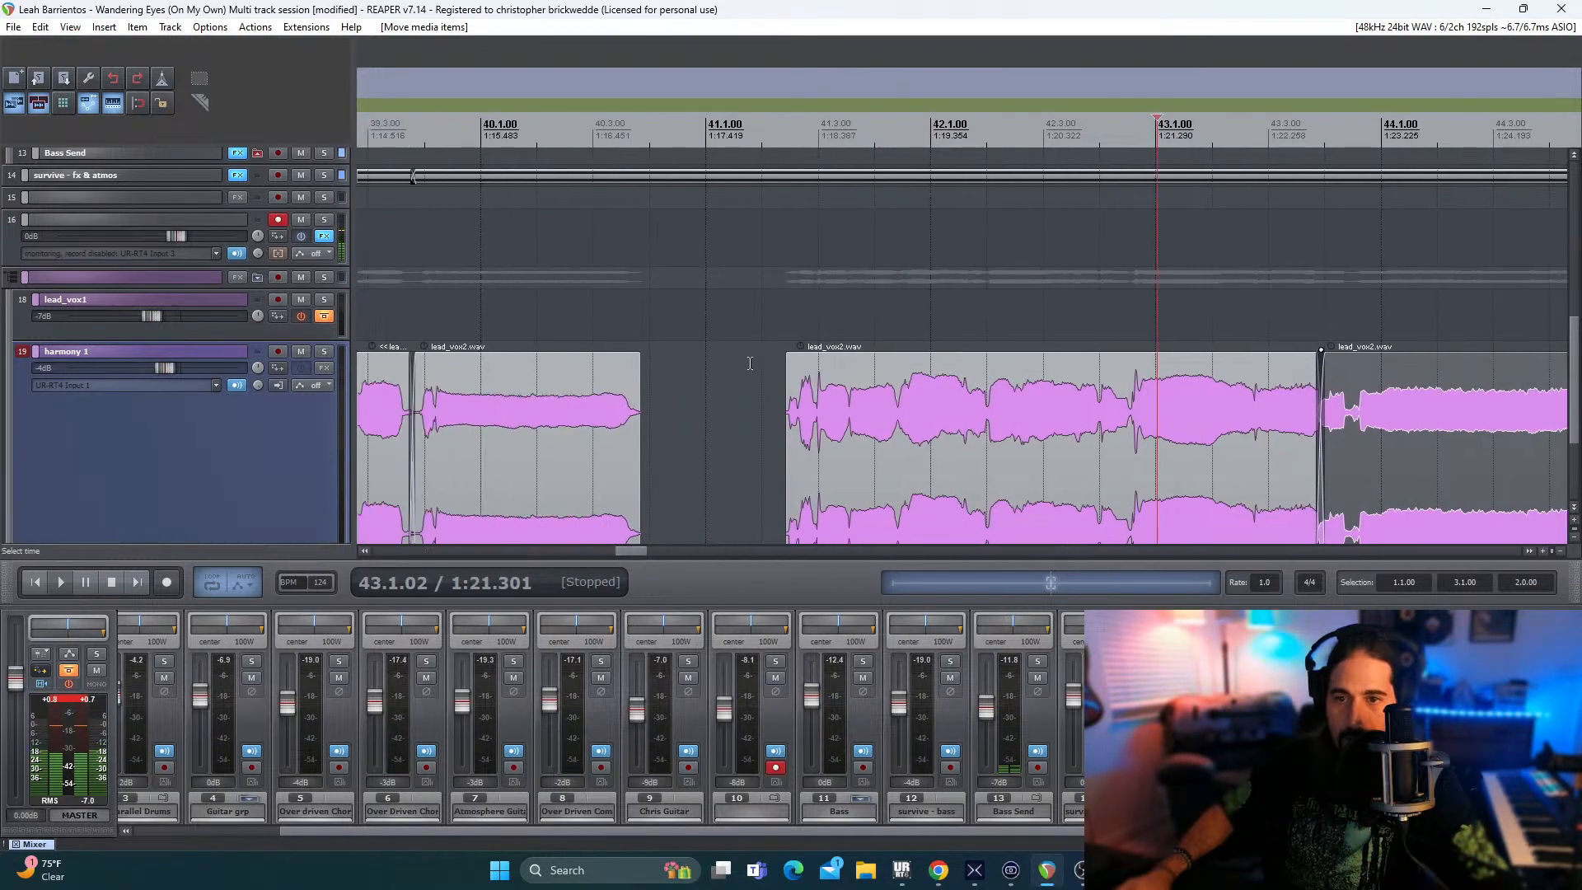
pyautogui.click(764, 364)
pyautogui.press('space')
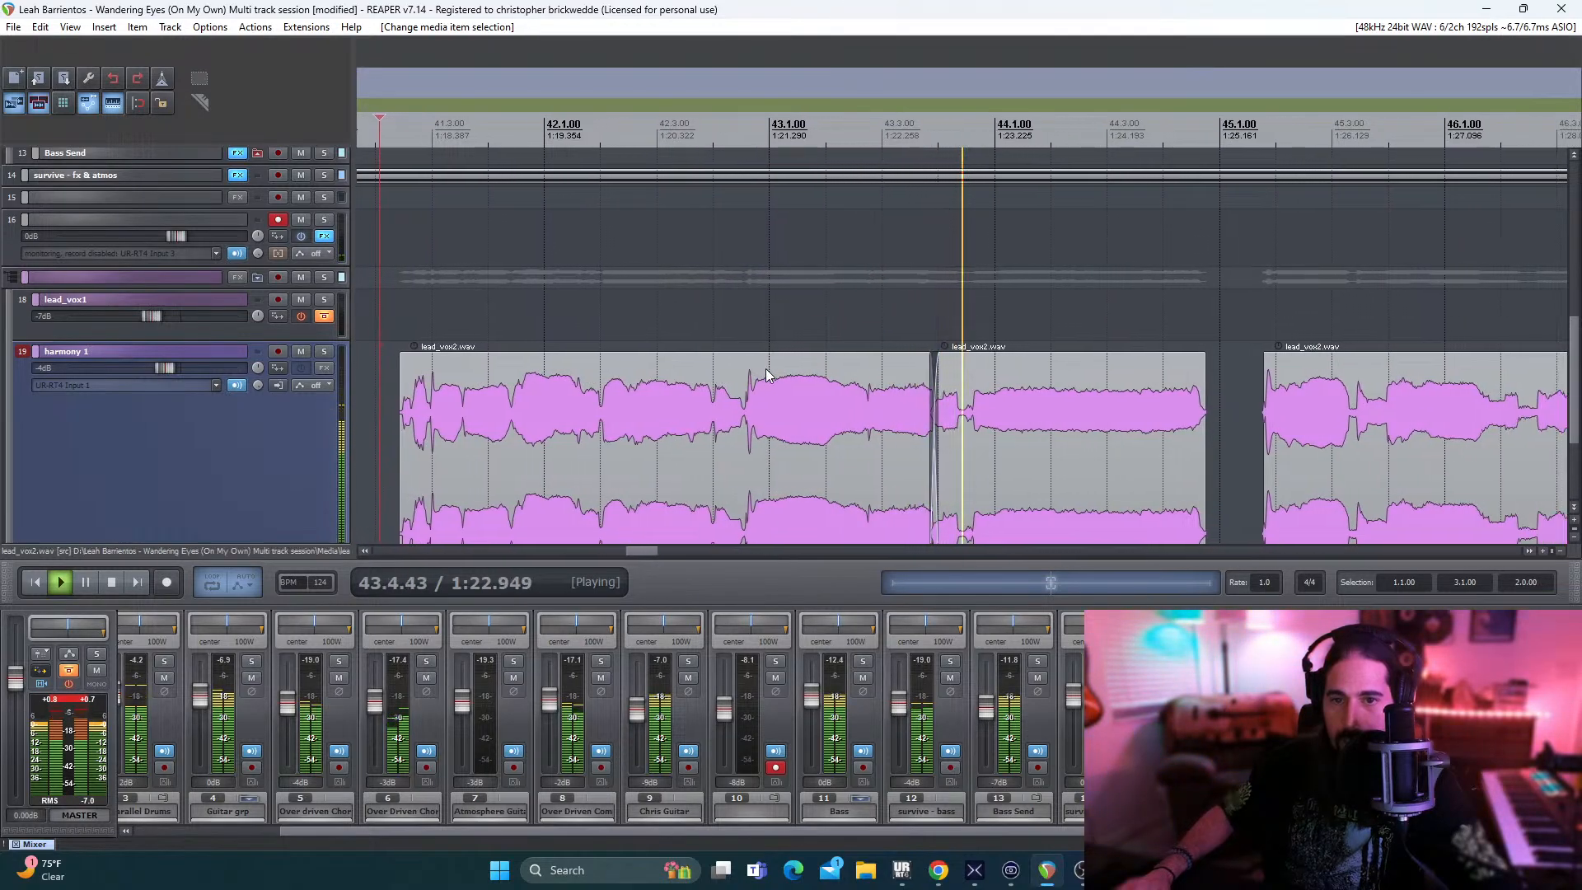
pyautogui.press('space')
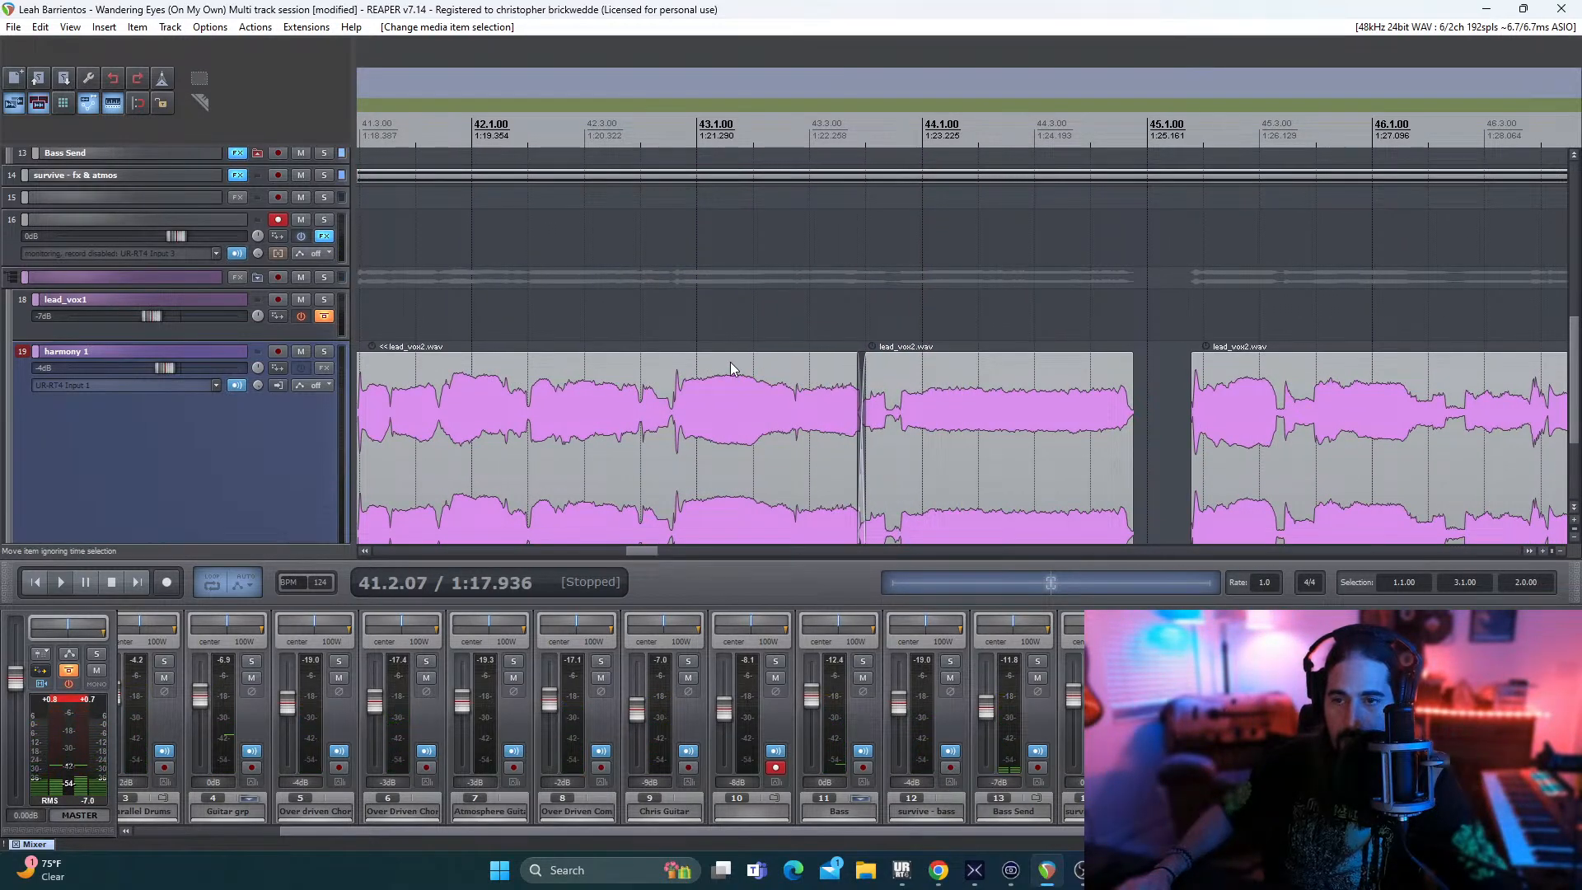
pyautogui.press('space')
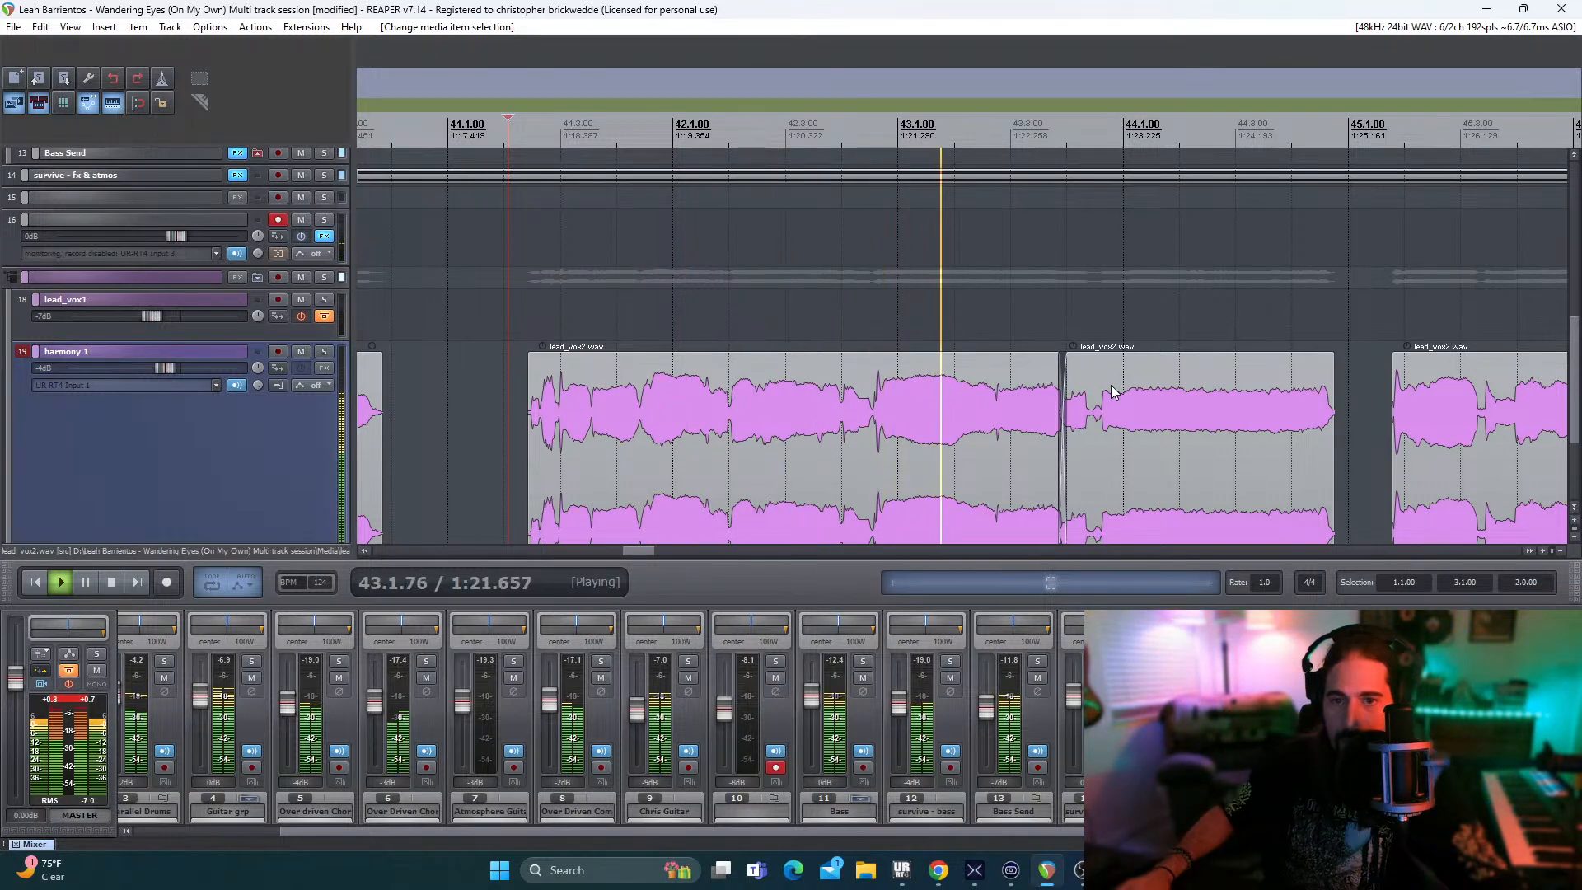
pyautogui.press('space')
# - Shift the third phrase's split-off ending a little further earlier and check its timing by playing from 41.2.07
pyautogui.click(1084, 379)
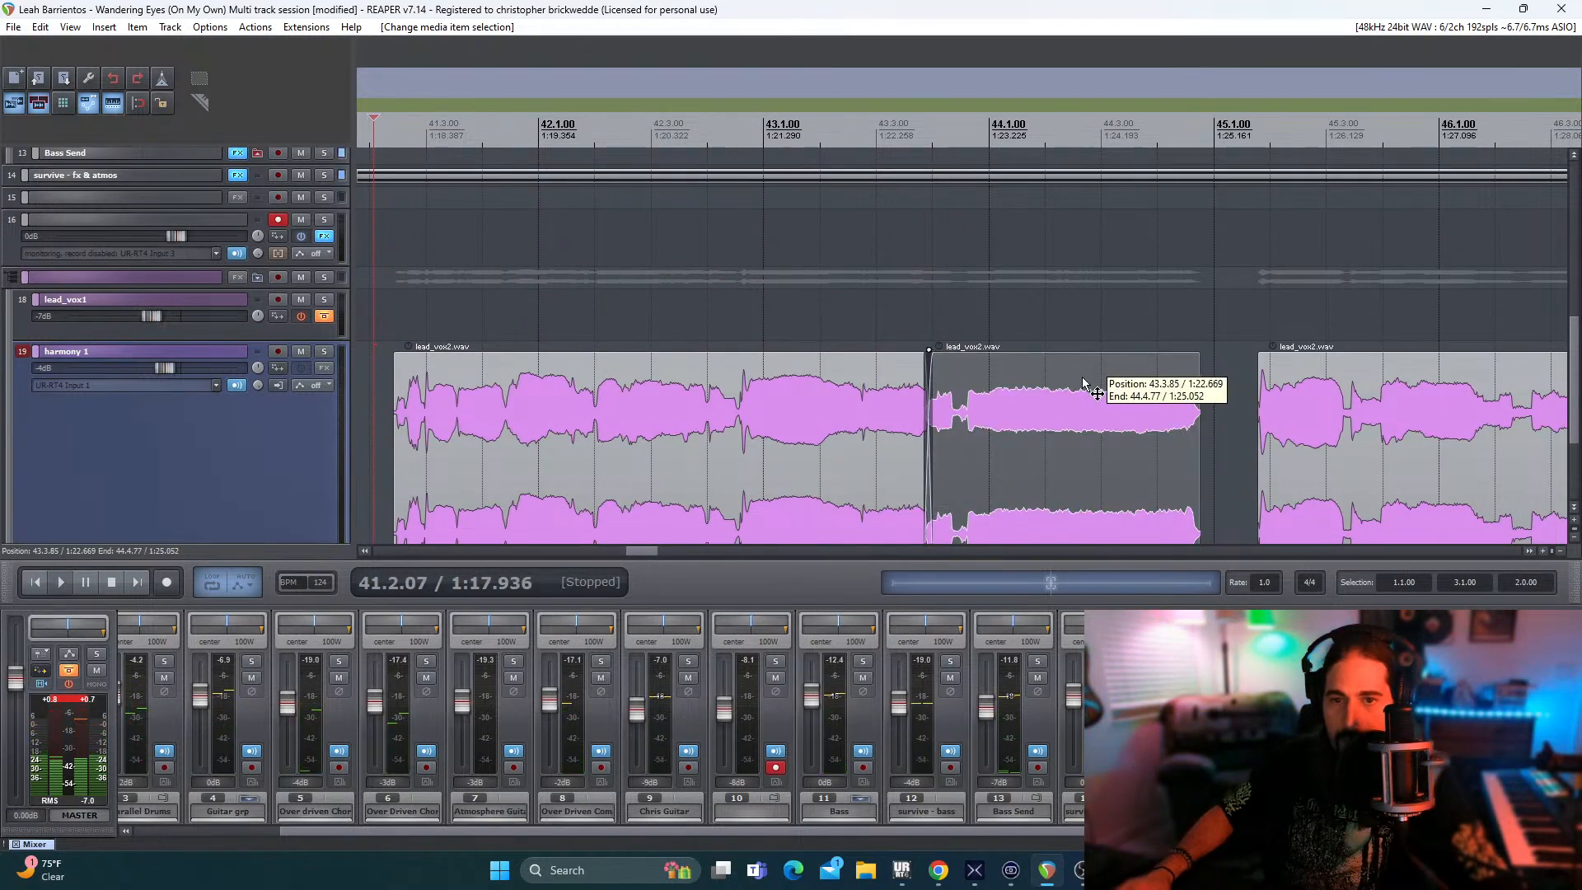
pyautogui.press('space')
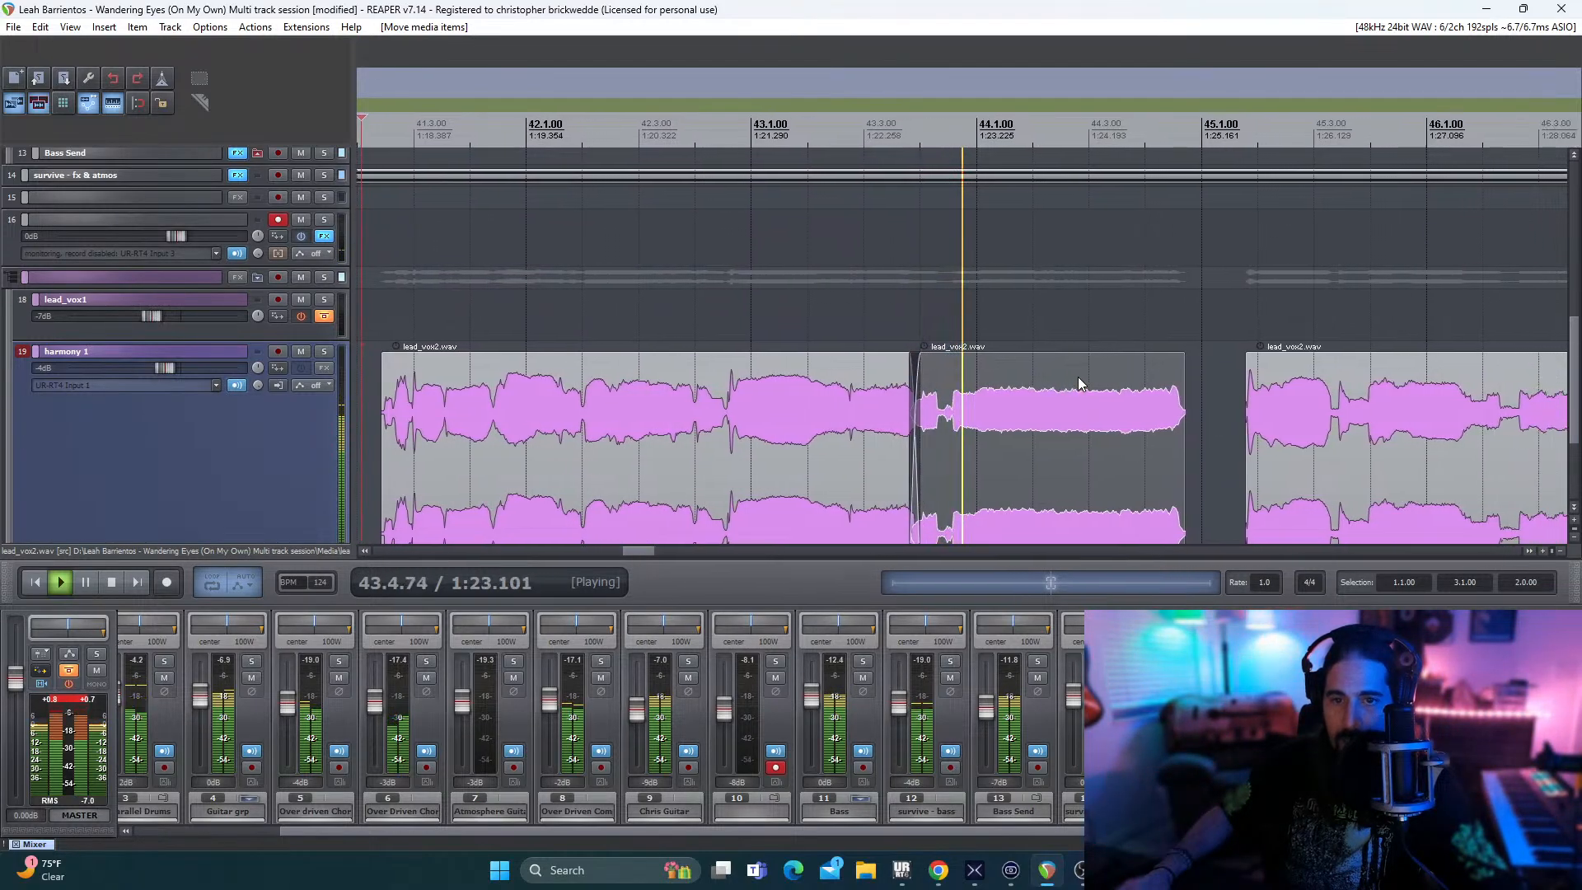
pyautogui.press('space')
pyautogui.press('space')
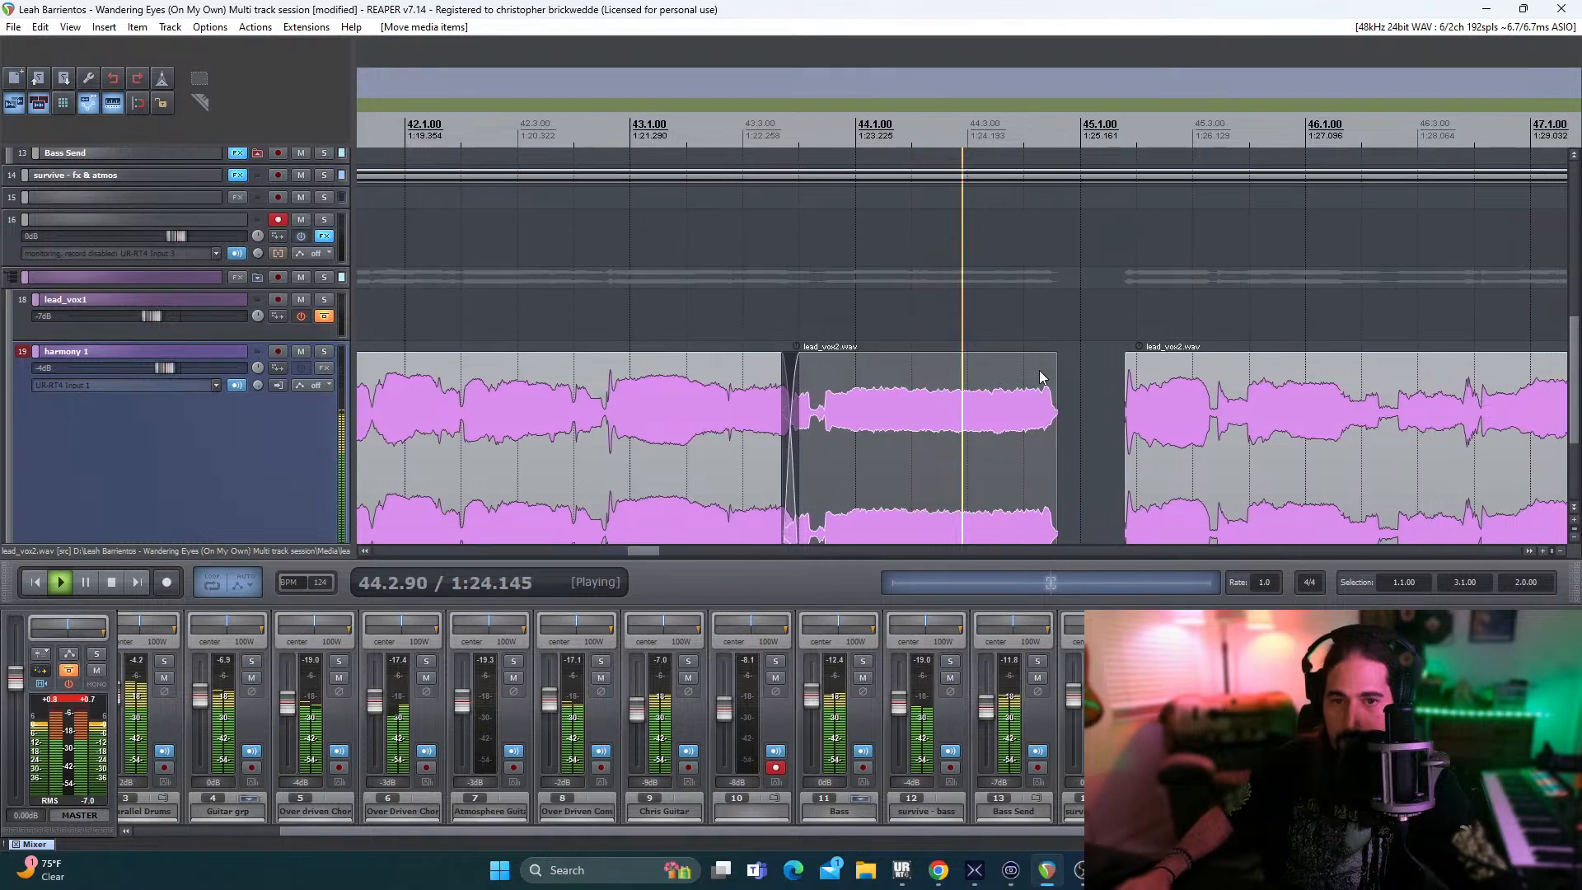
pyautogui.press('space')
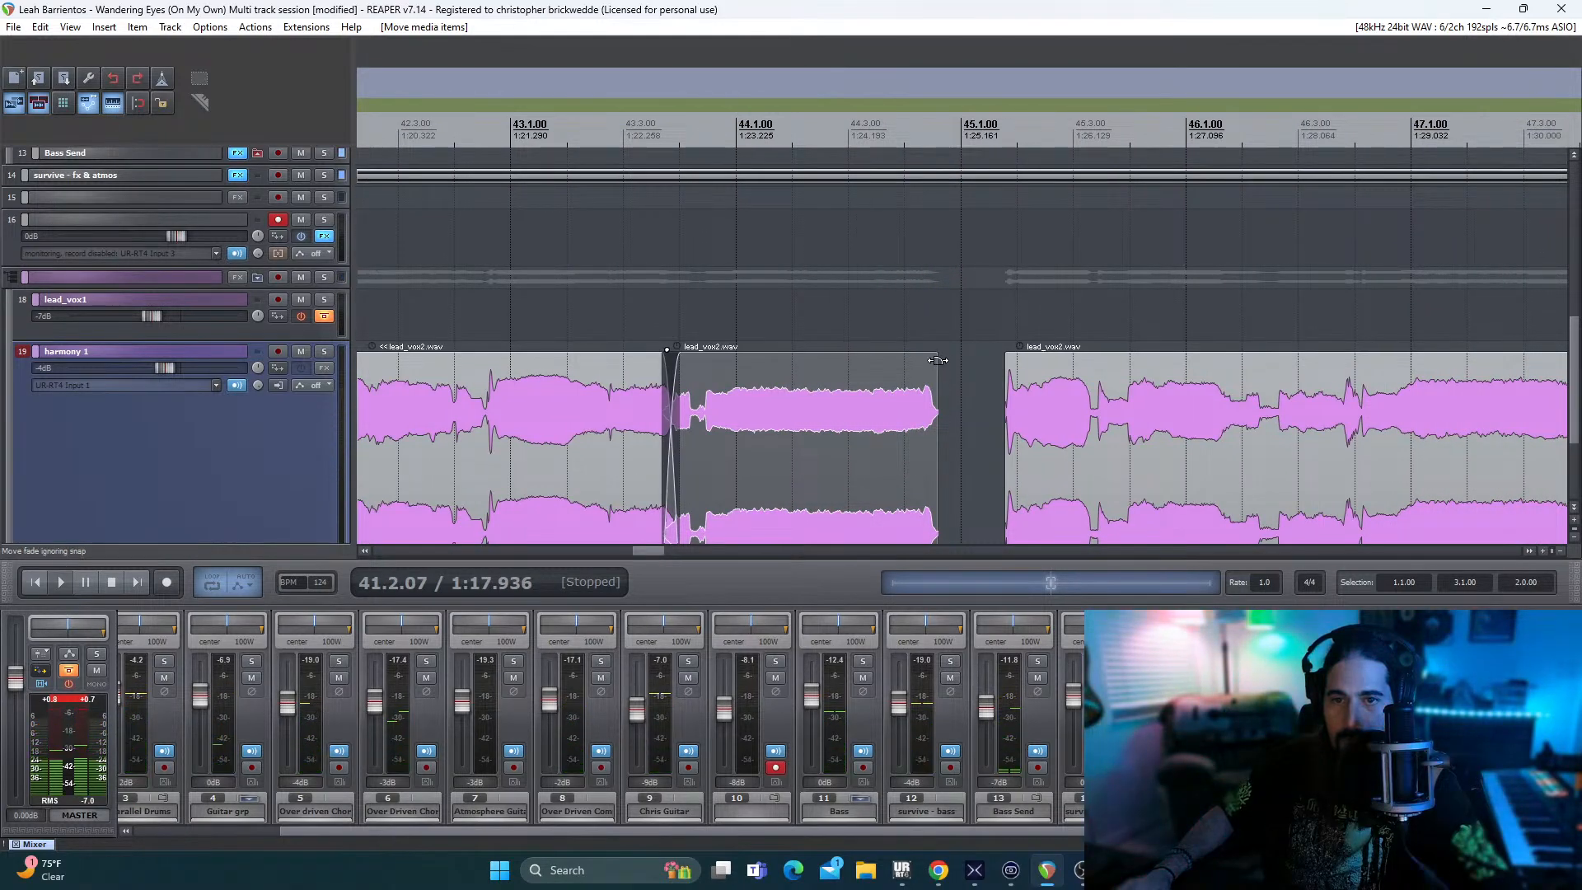
# - Add a short fade-out to the third phrase's split-off ending and a short fade-in to the start of that phrase
pyautogui.moveTo(935, 356); pyautogui.dragTo(929, 357)
pyautogui.moveTo(658, 550); pyautogui.dragTo(640, 550)
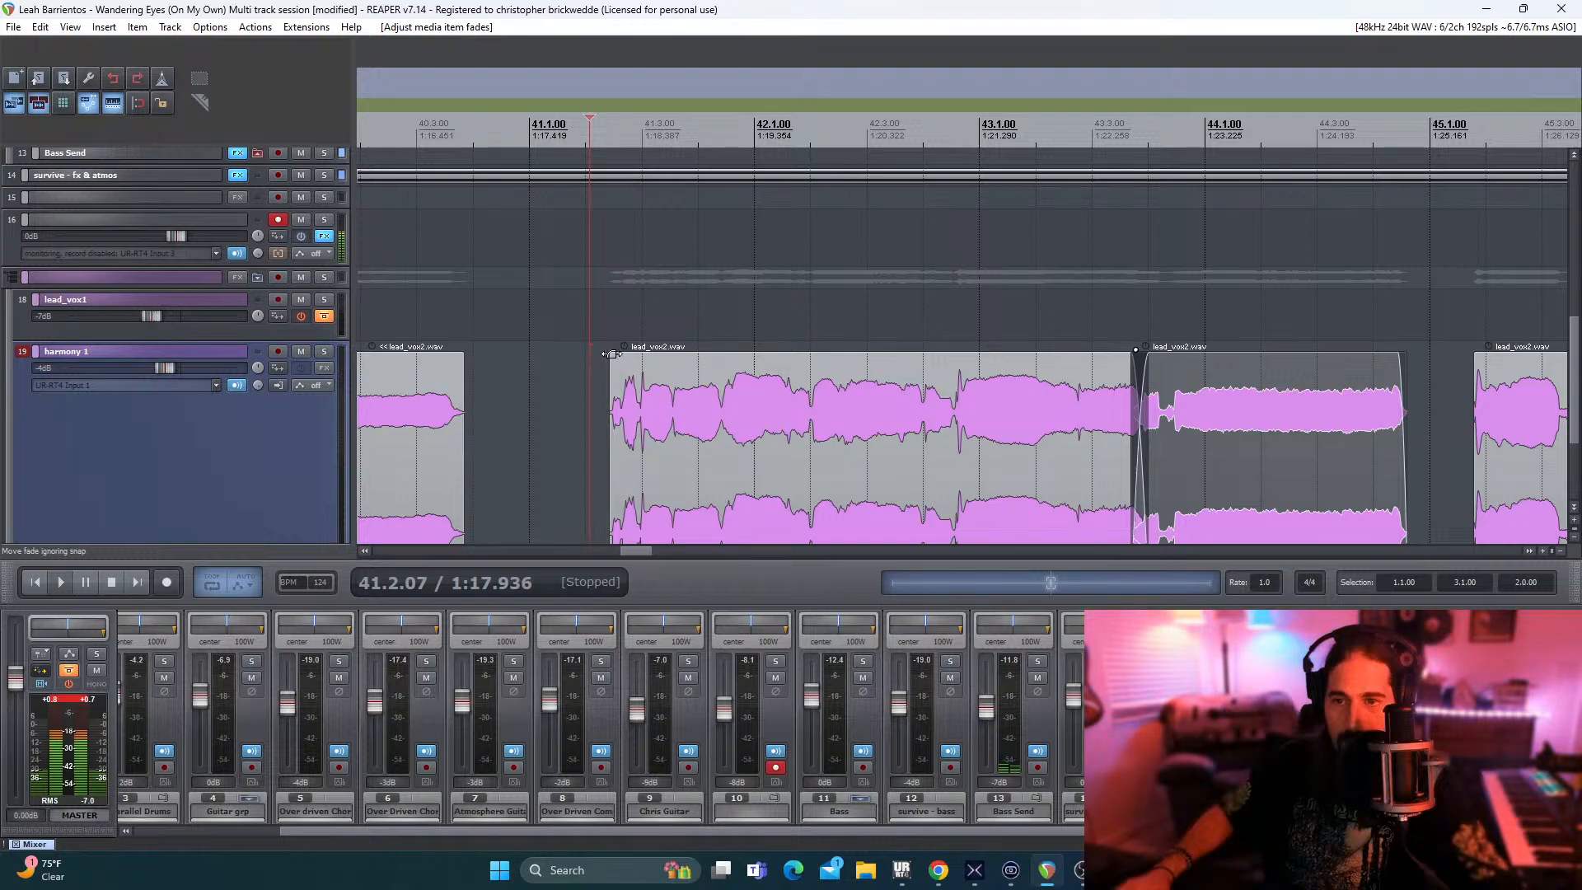
pyautogui.moveTo(611, 356); pyautogui.dragTo(613, 367)
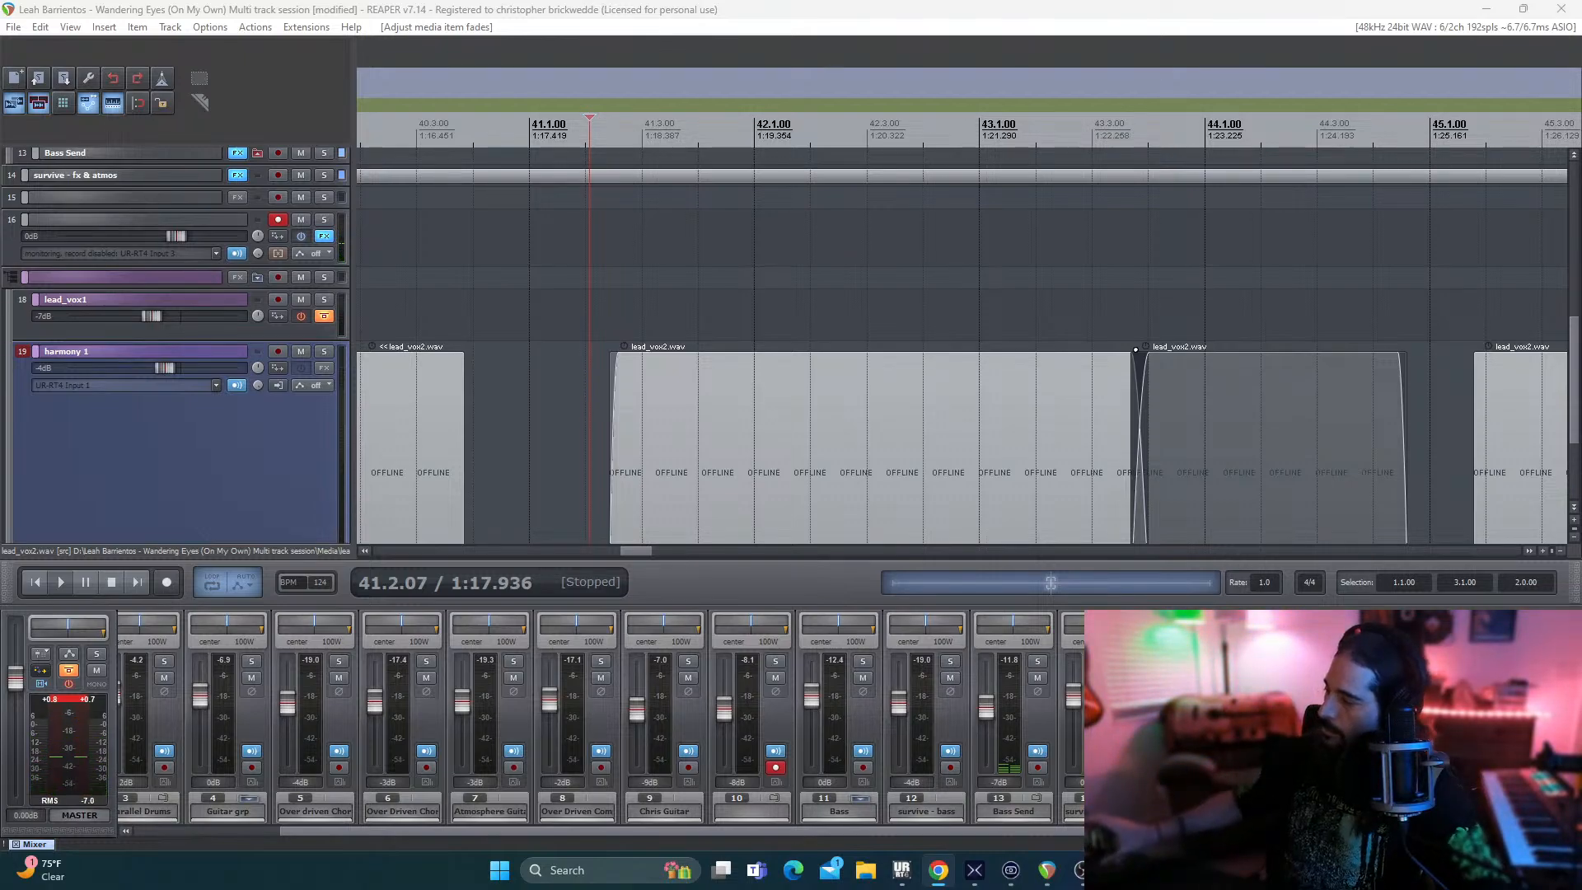
# - Audition the edited harmony phrases in the full mix from about bar 33 into the clip starting at bar 49
pyautogui.scroll(-4, 490, 263)
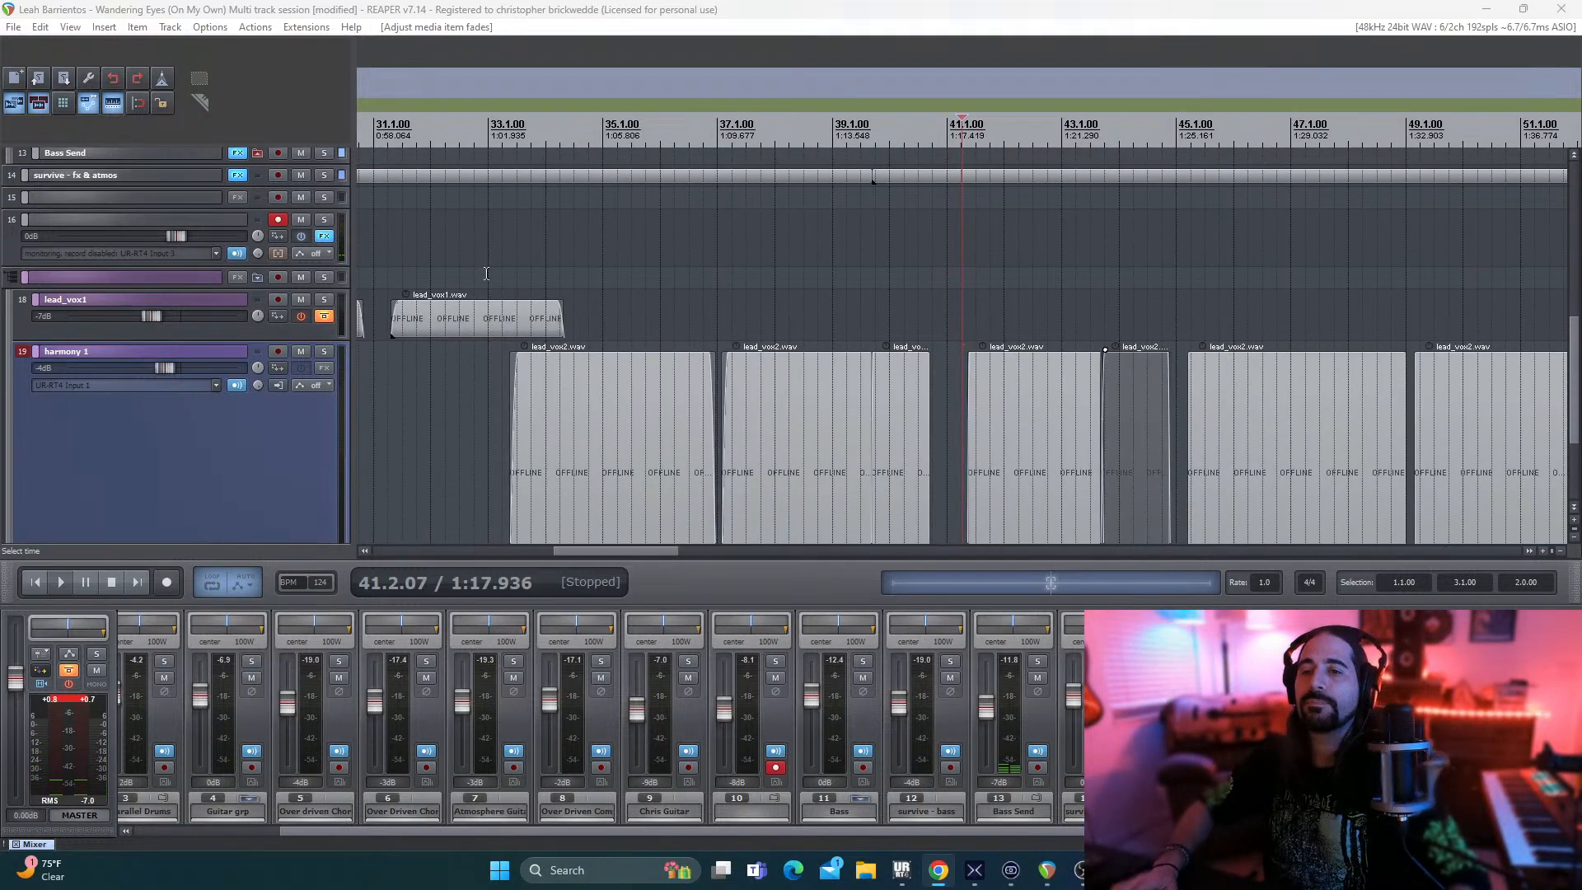
pyautogui.click(489, 439)
pyautogui.press('space')
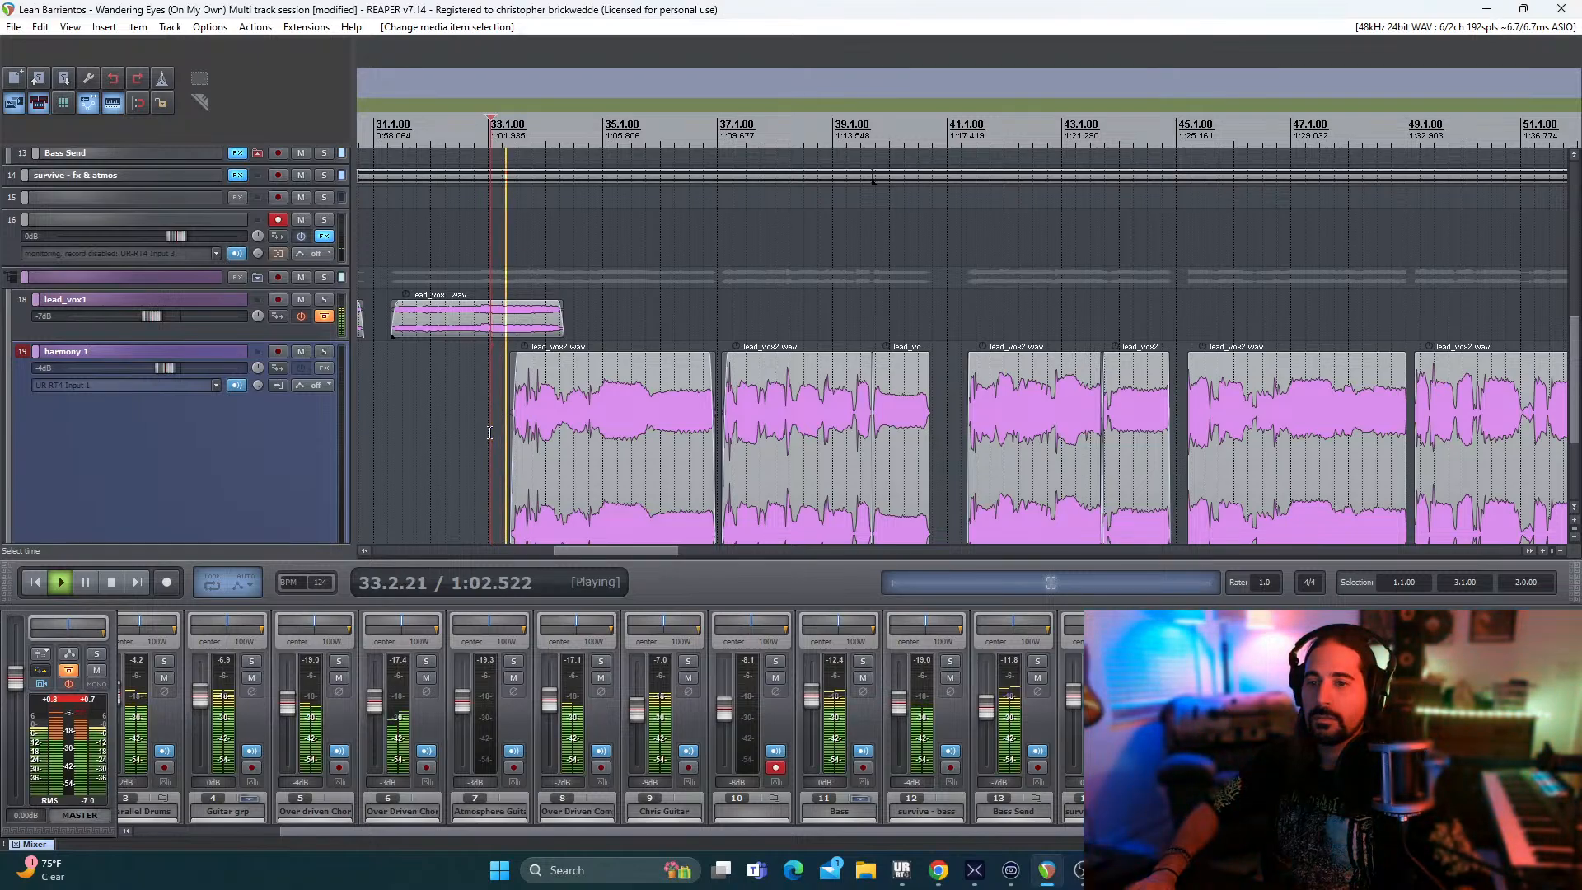
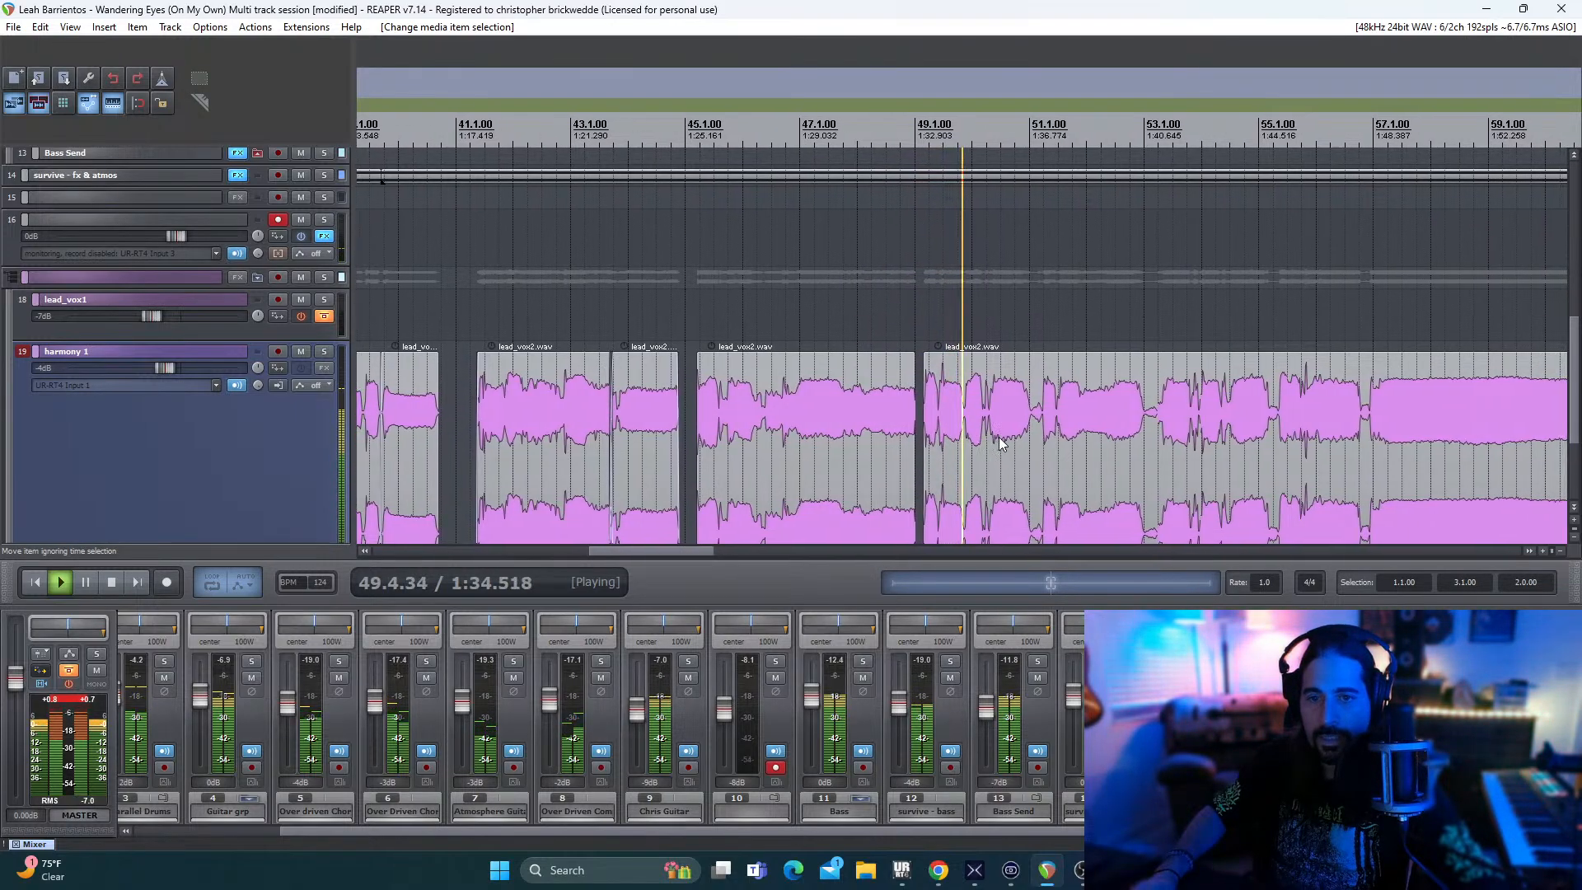
pyautogui.press('space')
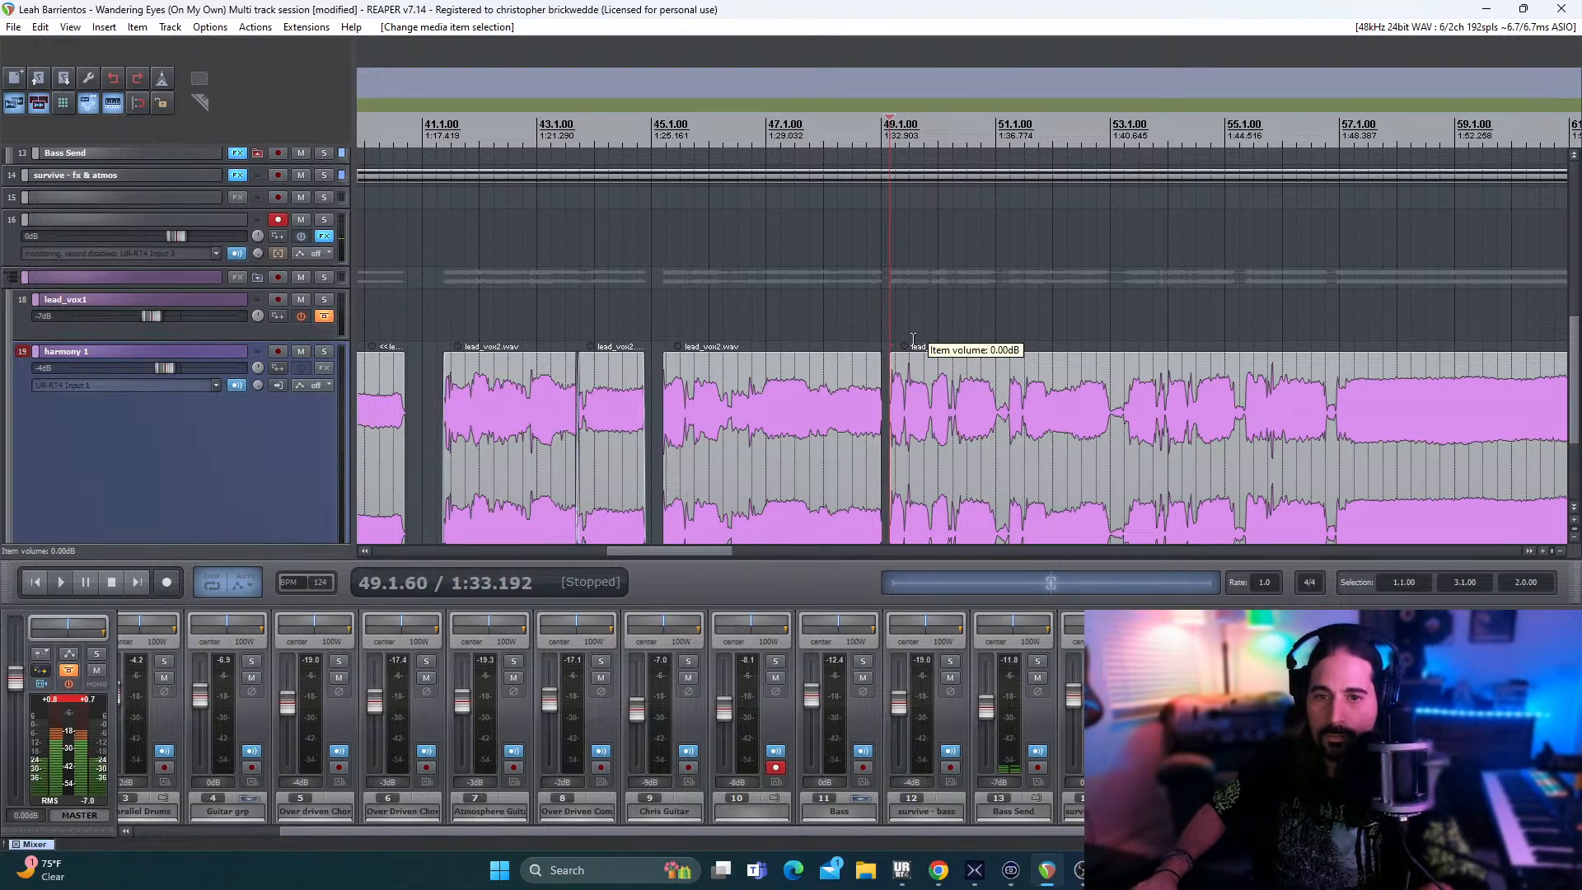
# - Place the edit cursor at 49.2.18, just inside the lead_vox2 clip that begins in bar 49
pyautogui.press('space')
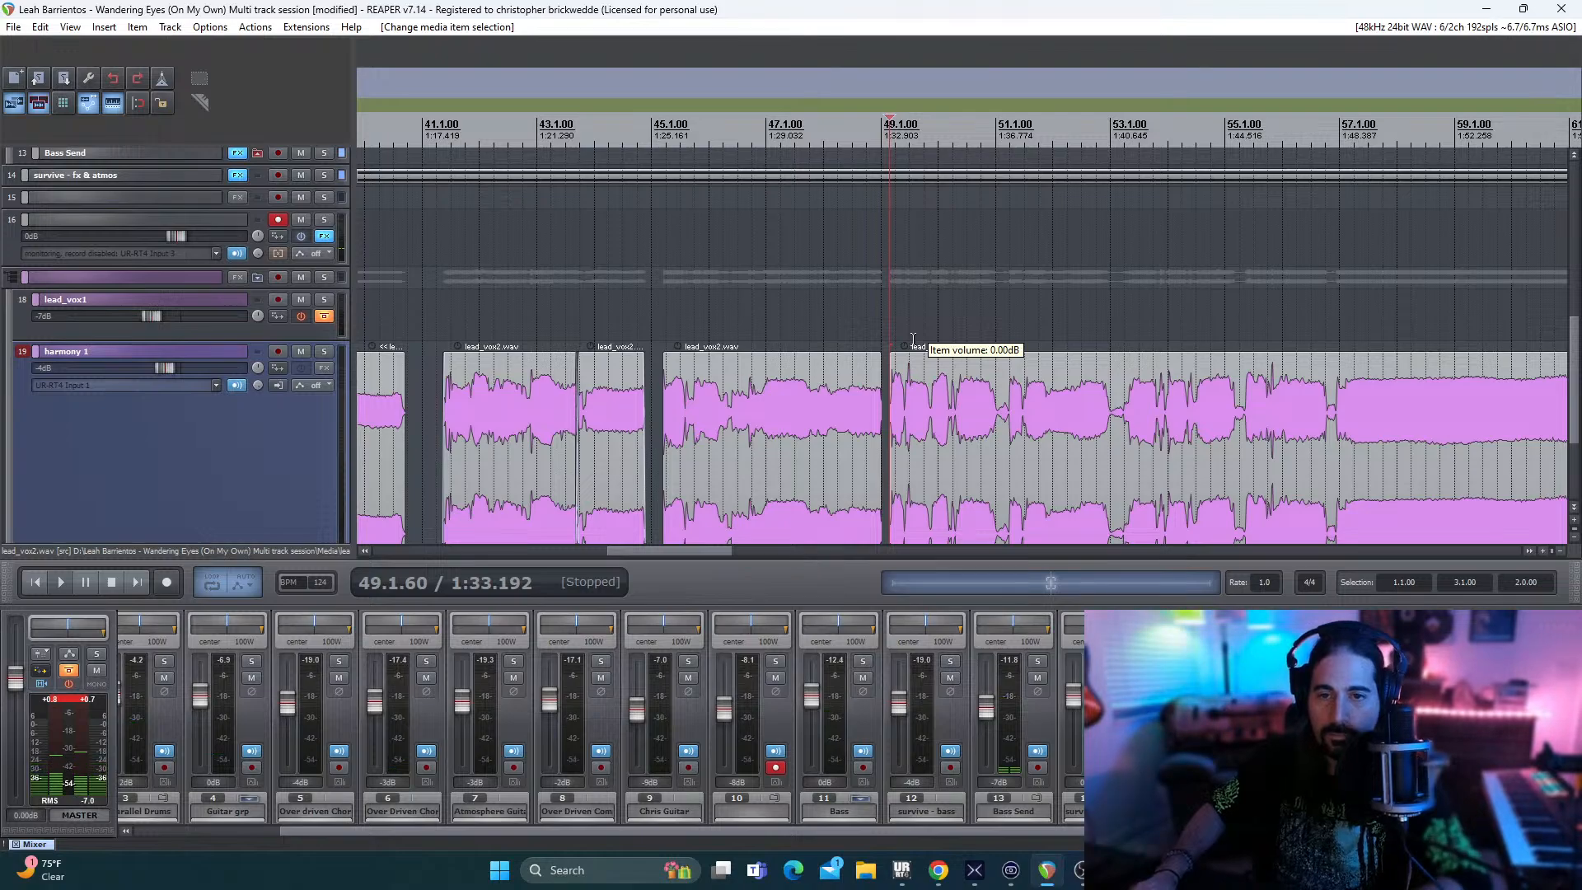
pyautogui.scroll(1, 912, 339)
pyautogui.scroll(4, 912, 339)
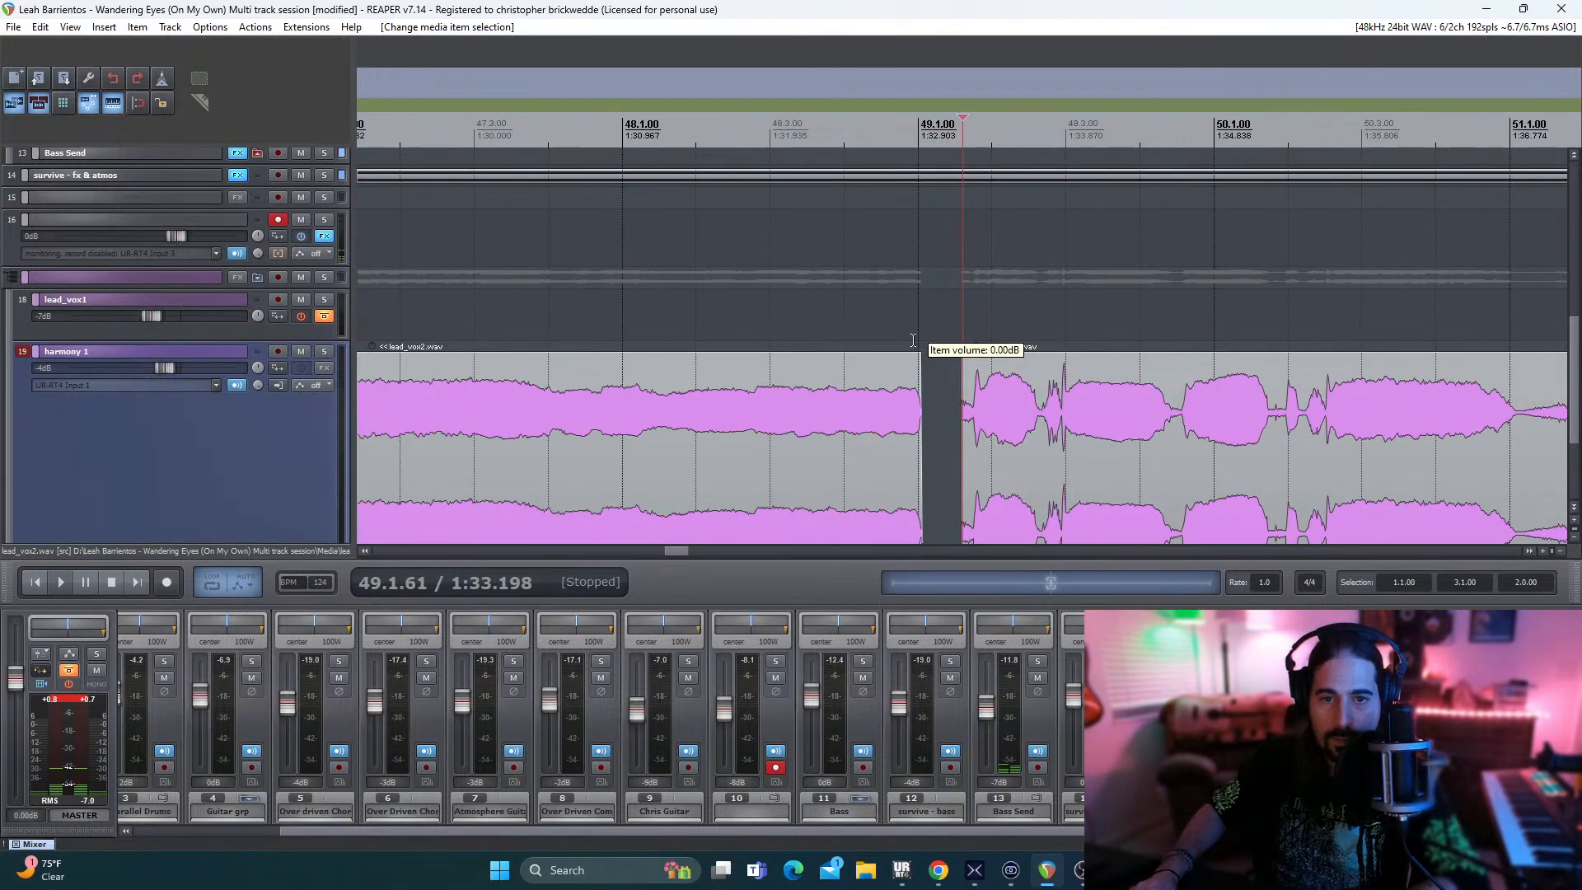
pyautogui.press('Right')
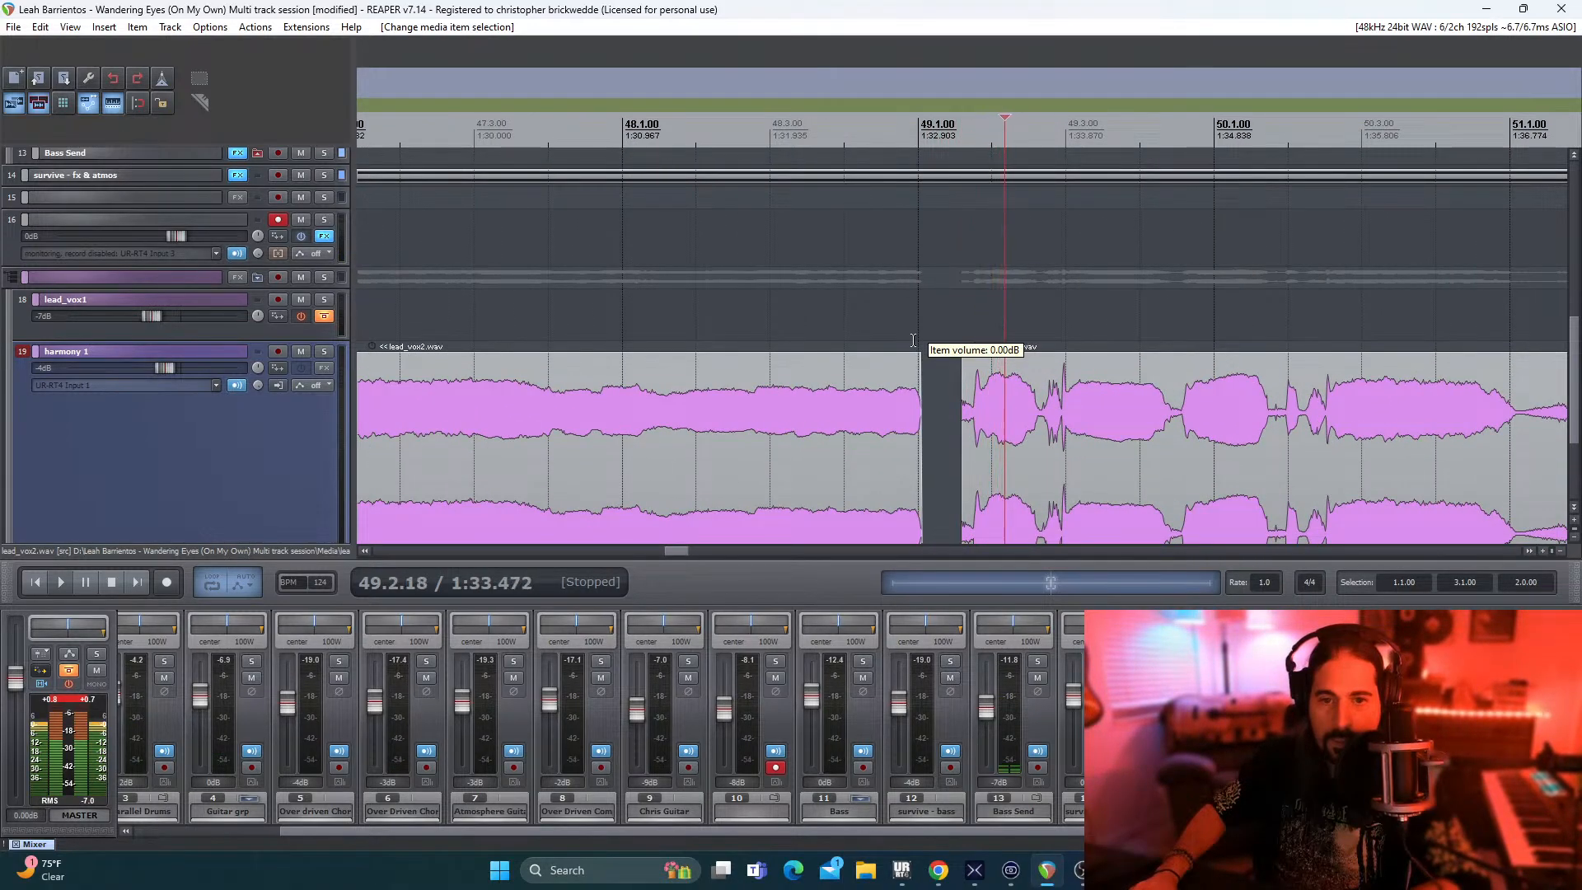
# - Split the lead_vox2.wav clip on the harmony 1 track at 49.4.55, in the dip between phrases just before bar 50
pyautogui.press('Right')
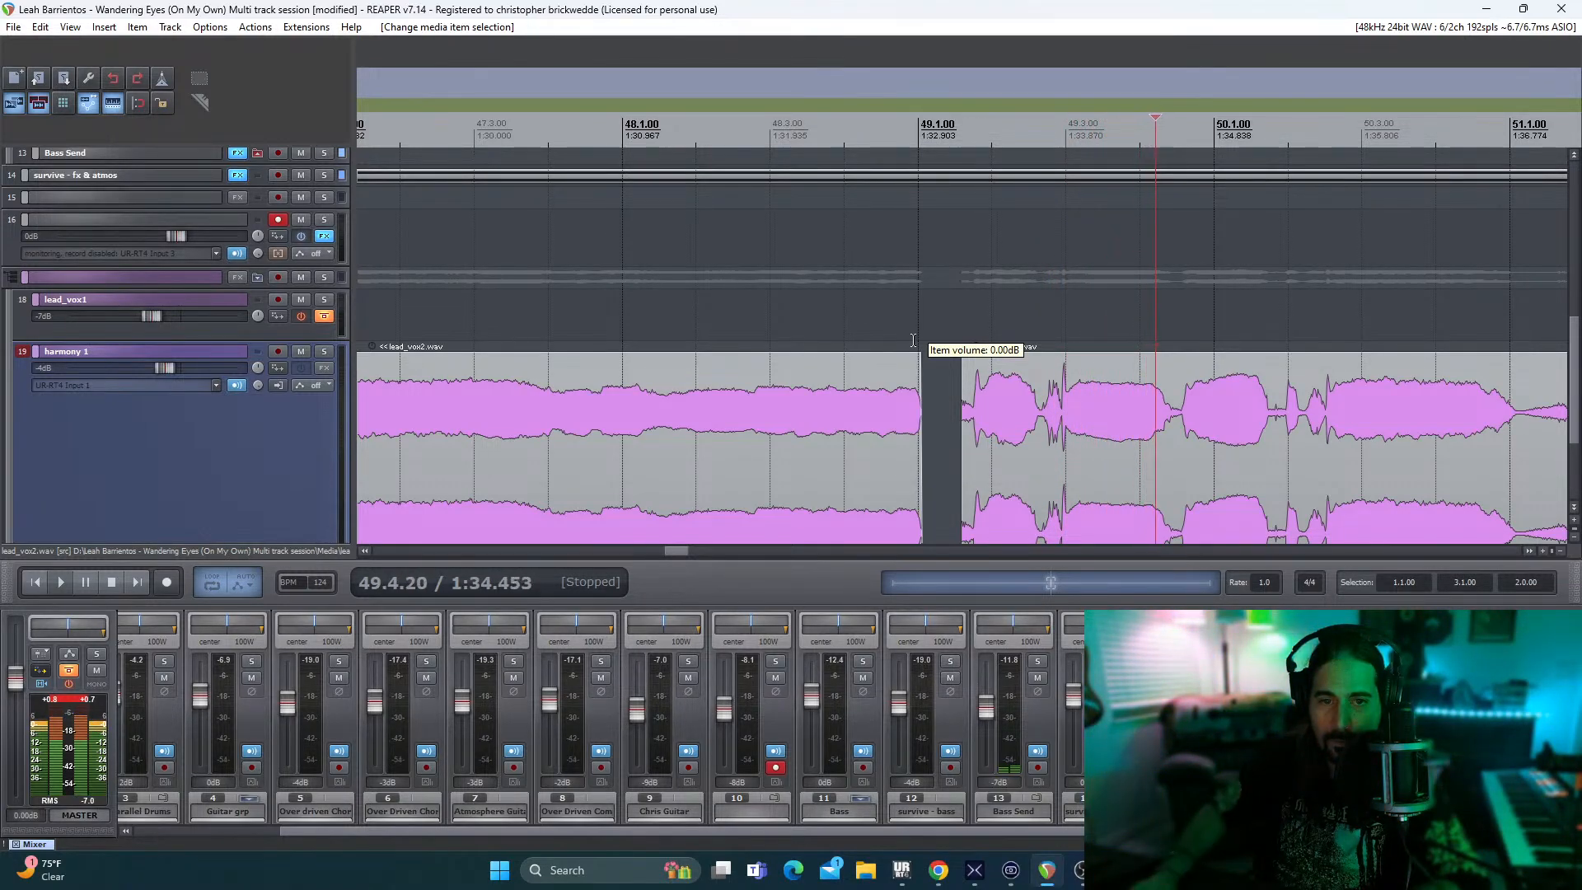
pyautogui.press('Right')
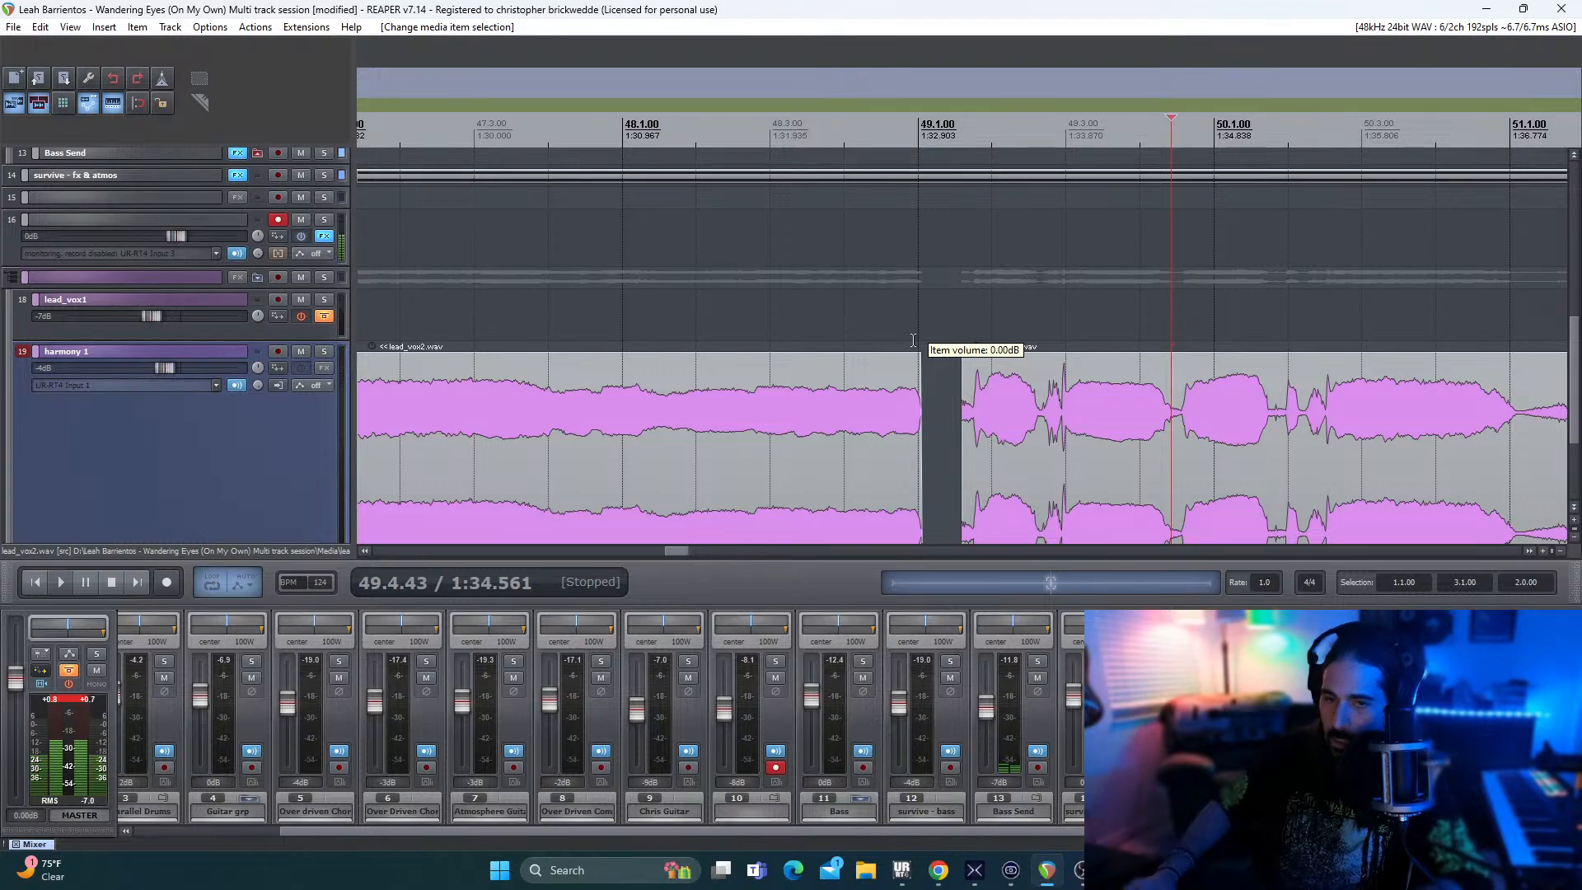
pyautogui.hscroll(3, 912, 340)
pyautogui.press('Right')
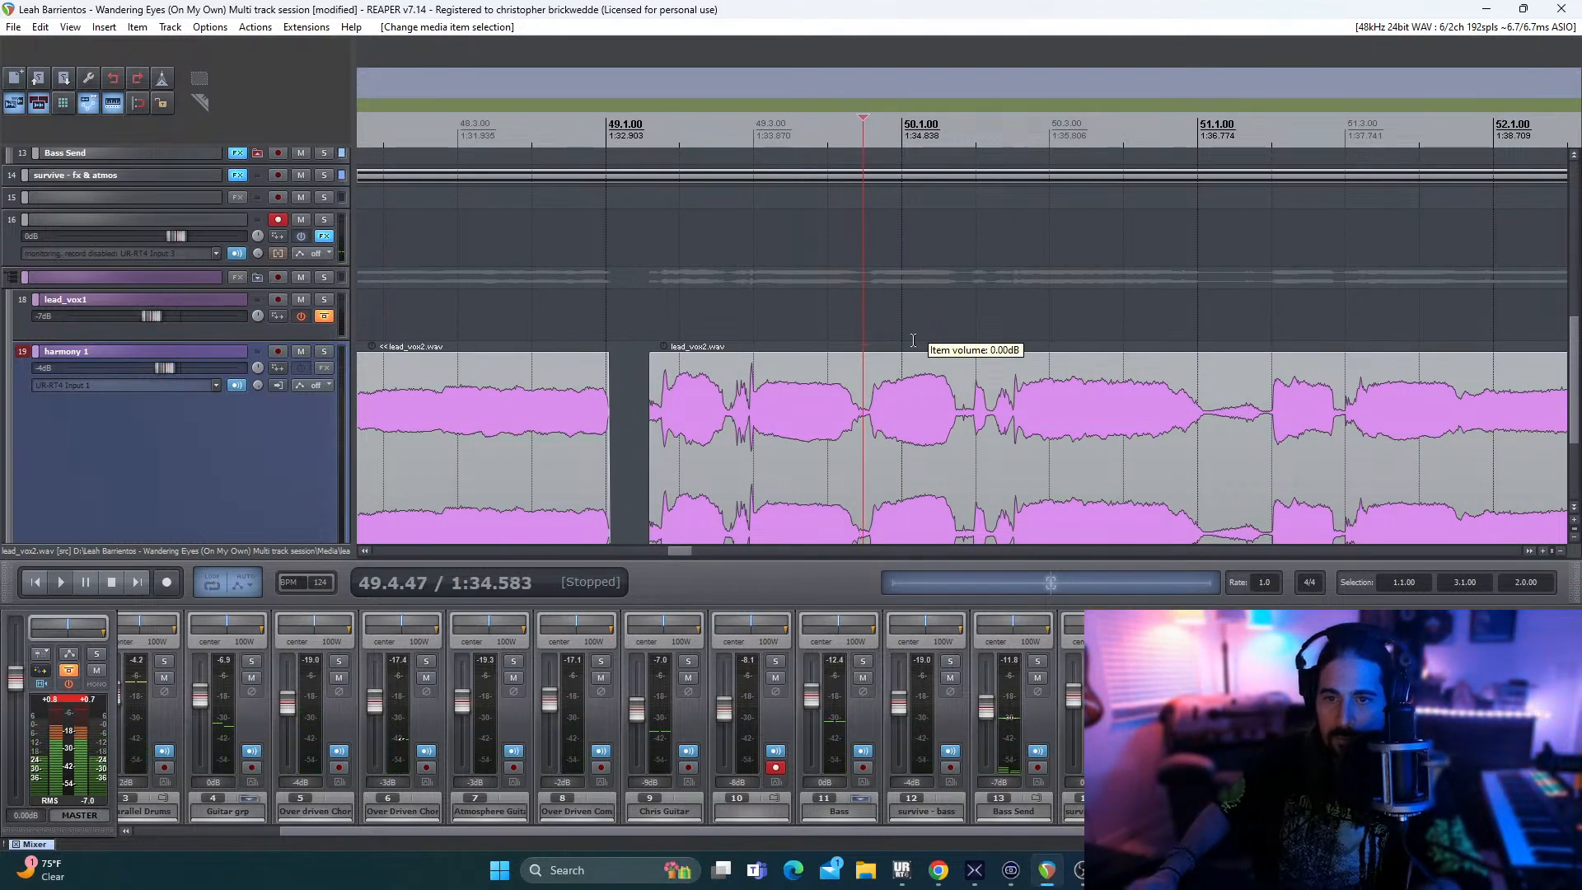
pyautogui.press('Right')
pyautogui.press('Right')
pyautogui.press('Left')
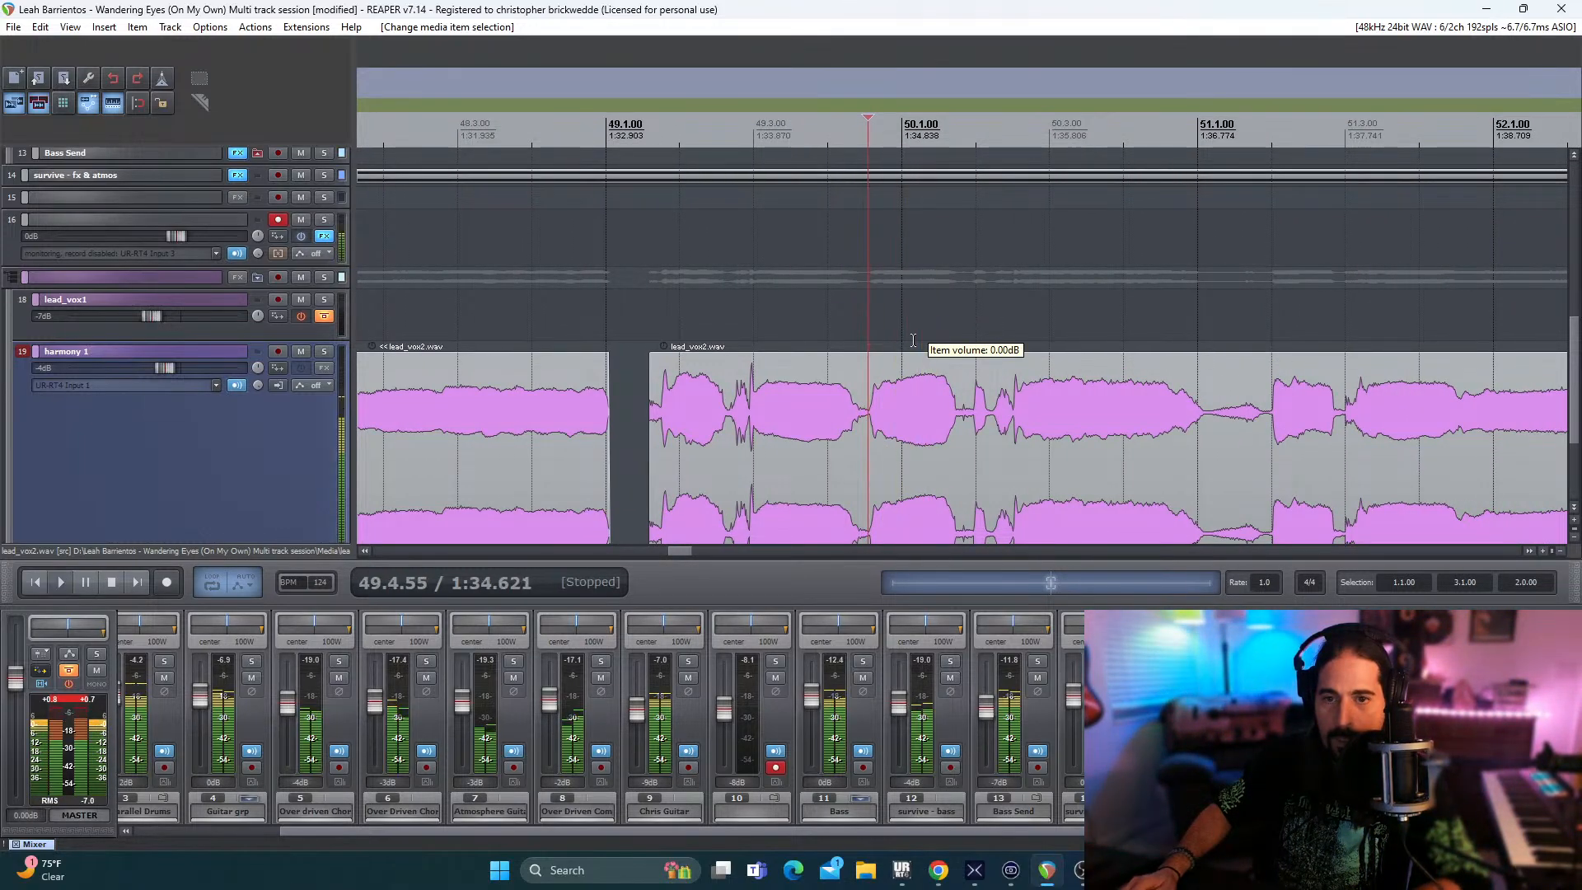
pyautogui.press('s')
# - Shift the clip after the new split slightly earlier and audition the timing by playing back from 49.1.62
pyautogui.moveTo(968, 437); pyautogui.dragTo(964, 443)
pyautogui.click(646, 335)
pyautogui.press('space')
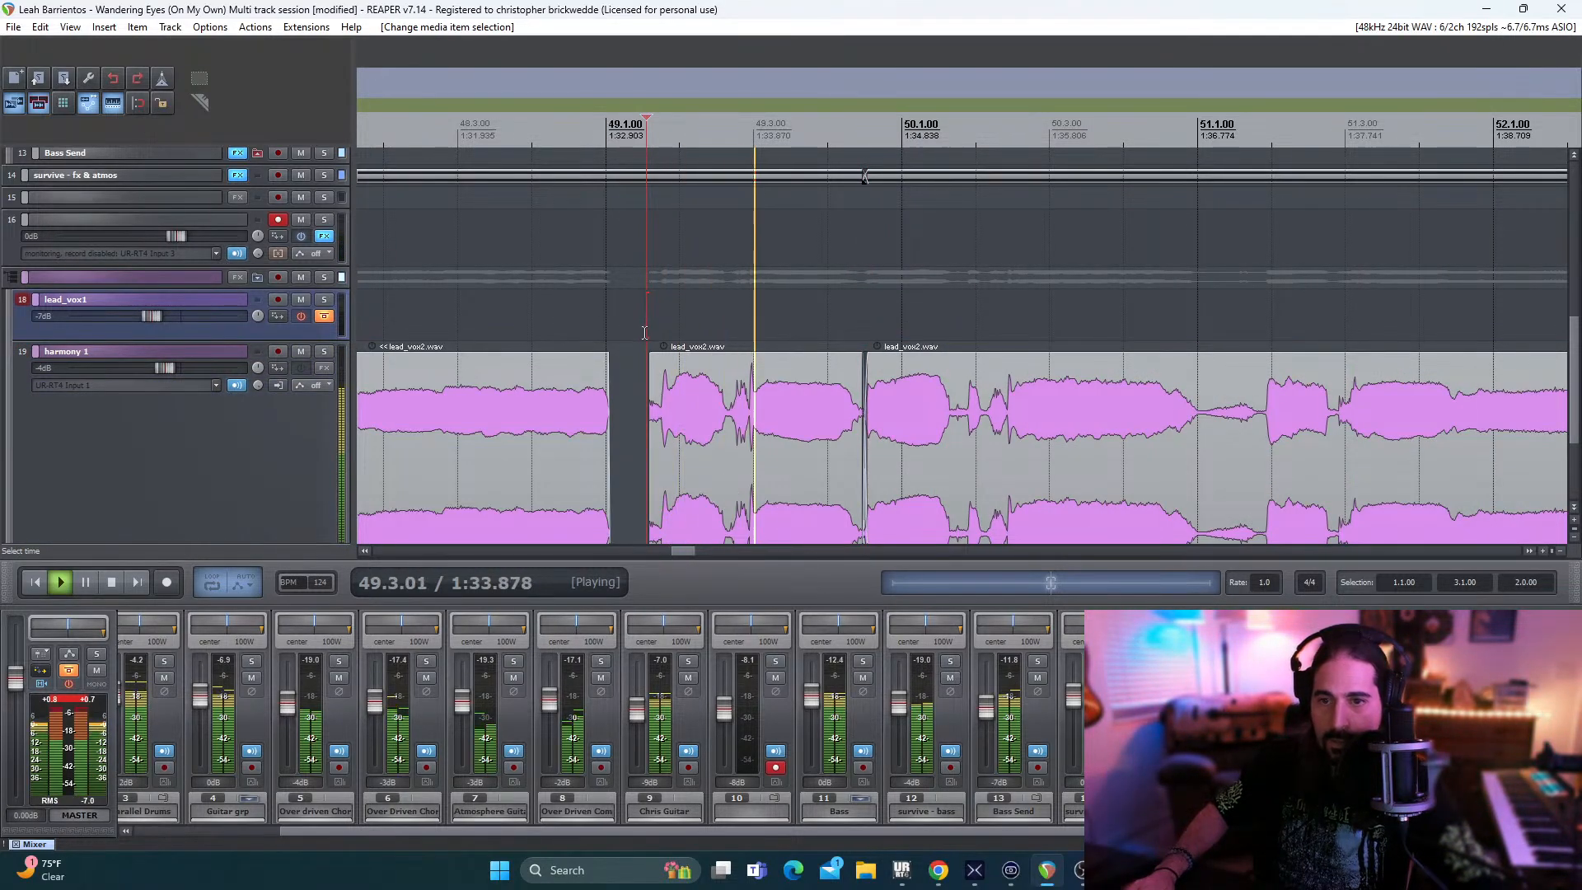
pyautogui.press('space')
pyautogui.press('space')
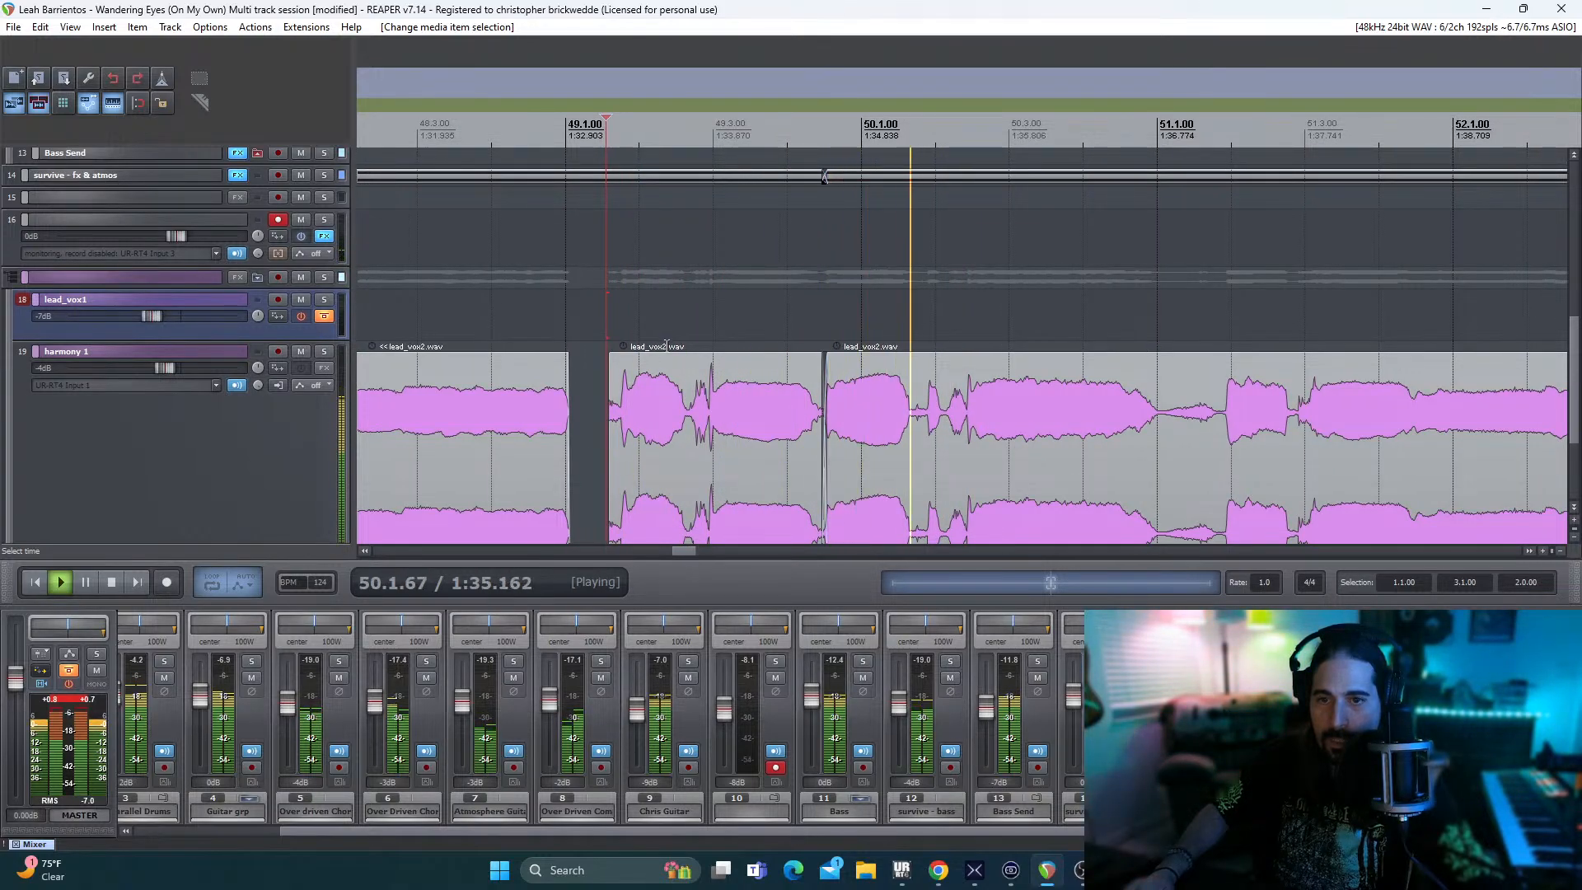
pyautogui.press('space')
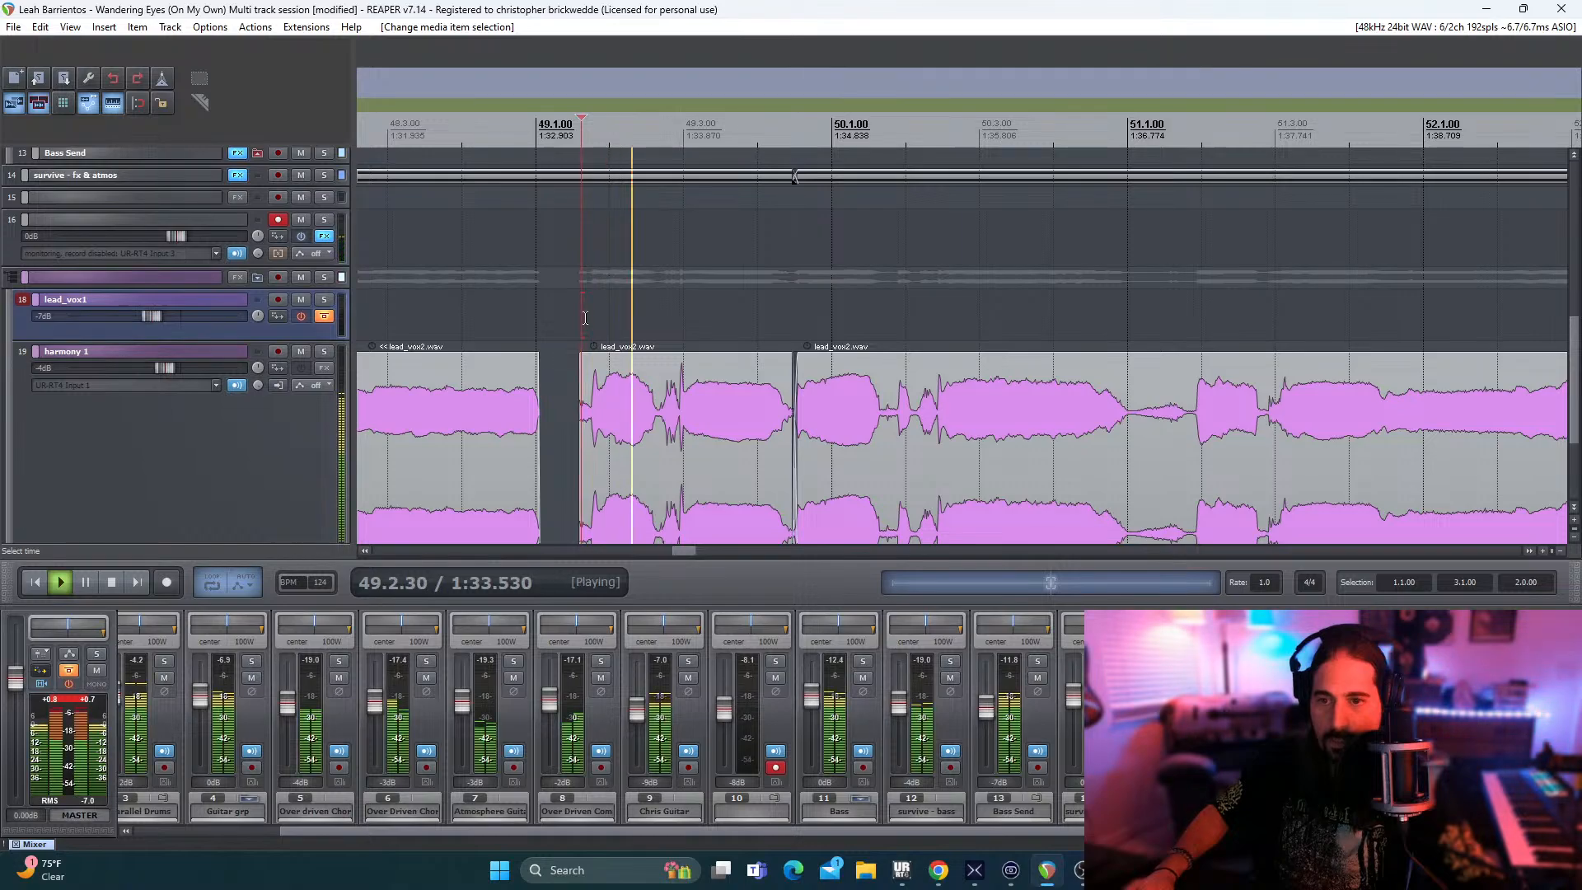
pyautogui.press('space')
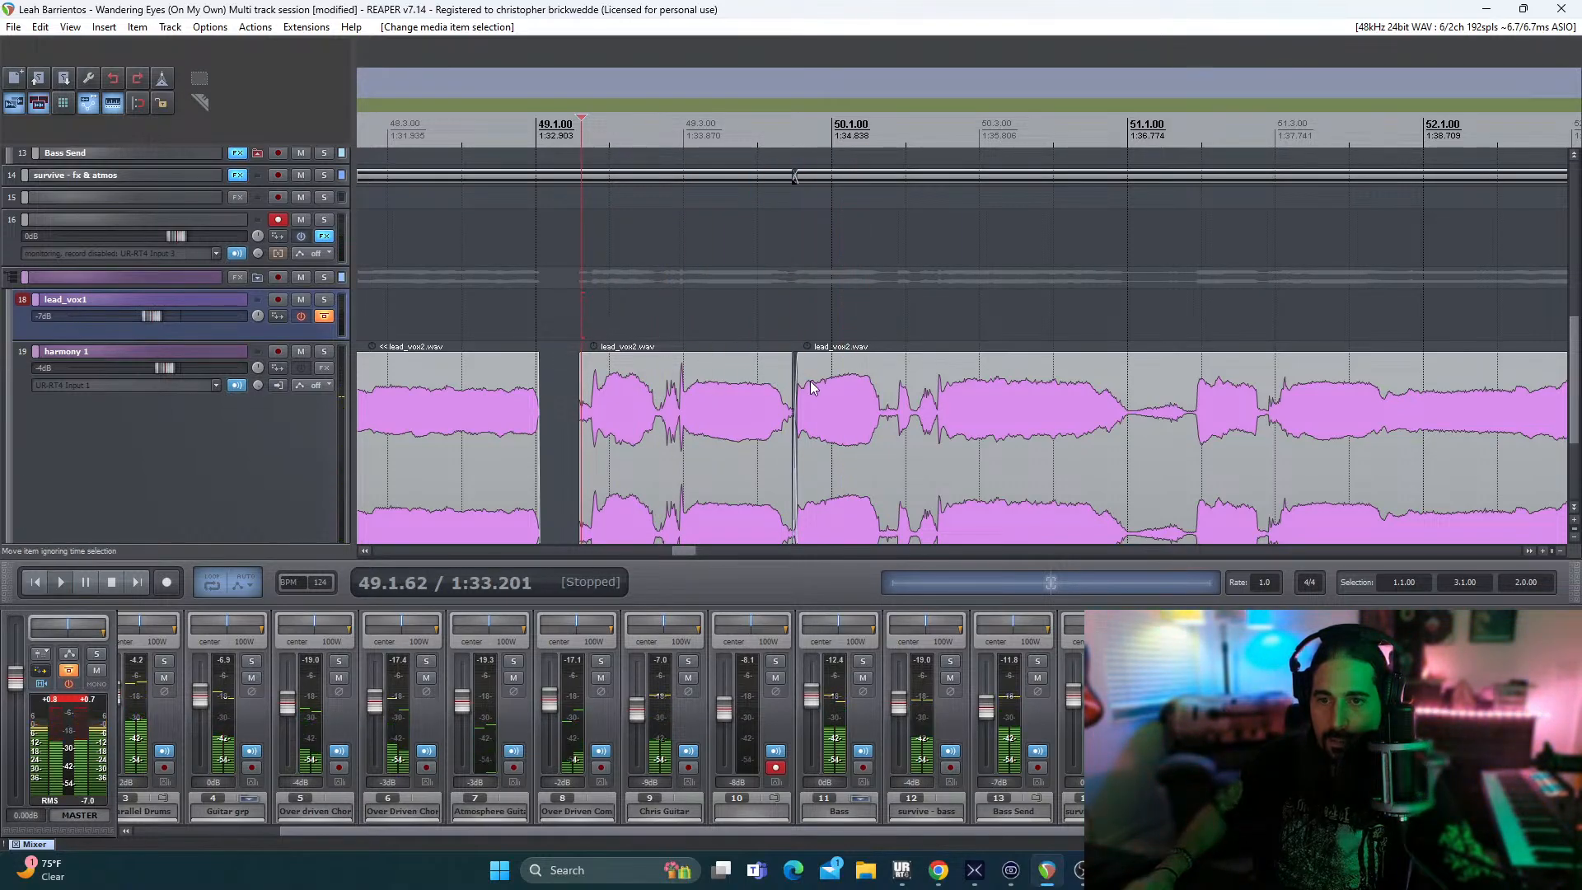
# - Nudge the clip starting just before bar 50 on harmony 1 slightly later and replay the passage from 49.1.62
pyautogui.click(823, 393)
pyautogui.moveTo(824, 393); pyautogui.dragTo(827, 392)
pyautogui.press('space')
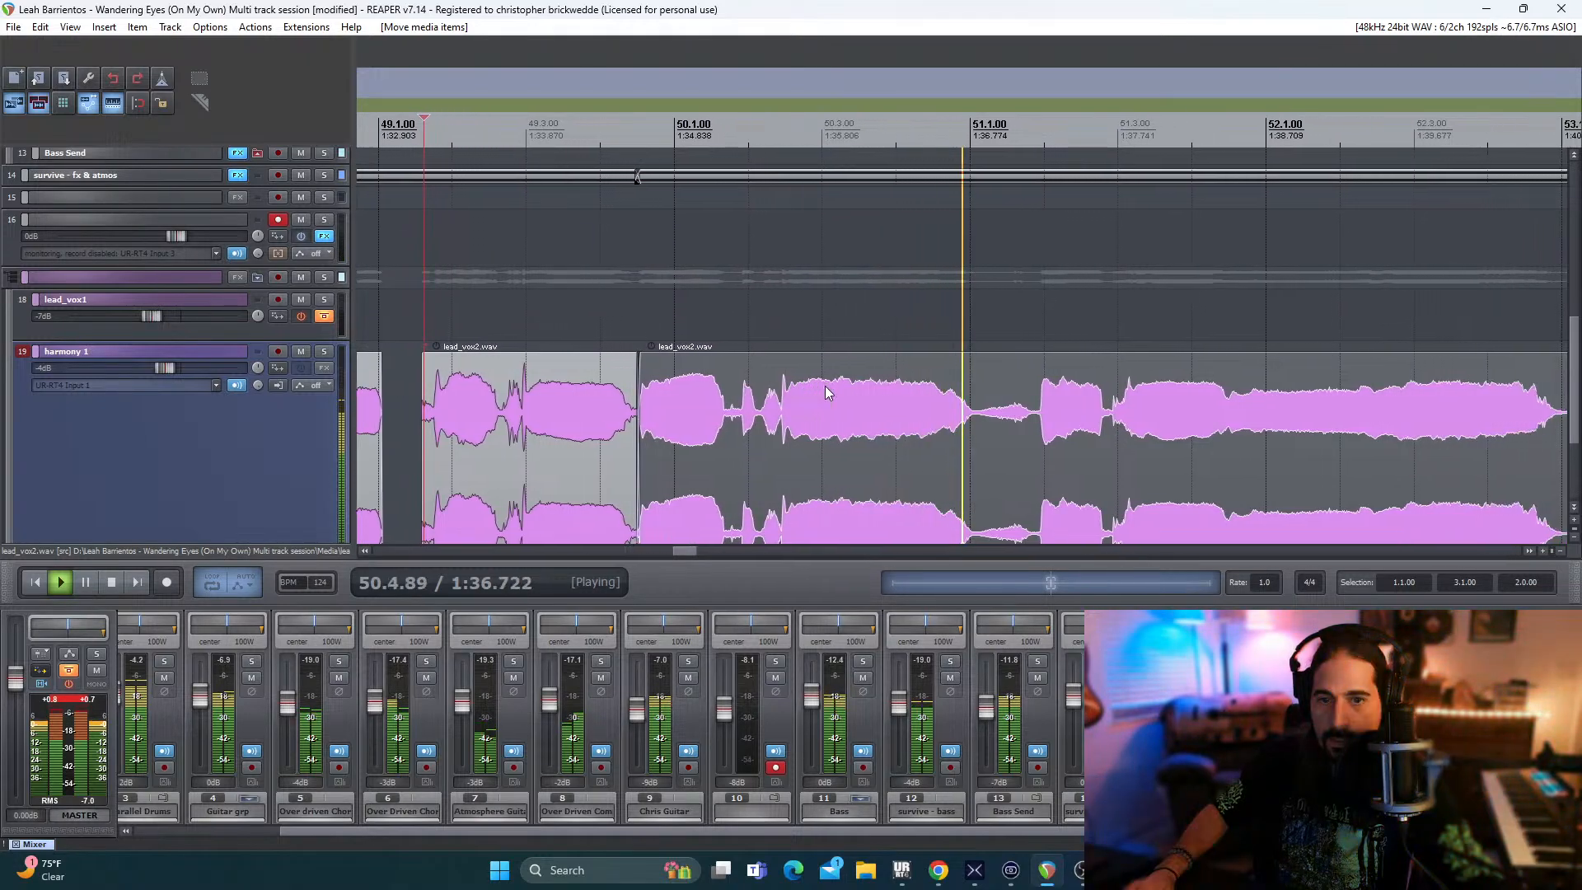
pyautogui.press('space')
# - Split the harmony 1 clip at 51.1.90, right before the next sung phrase begins
pyautogui.click(832, 383)
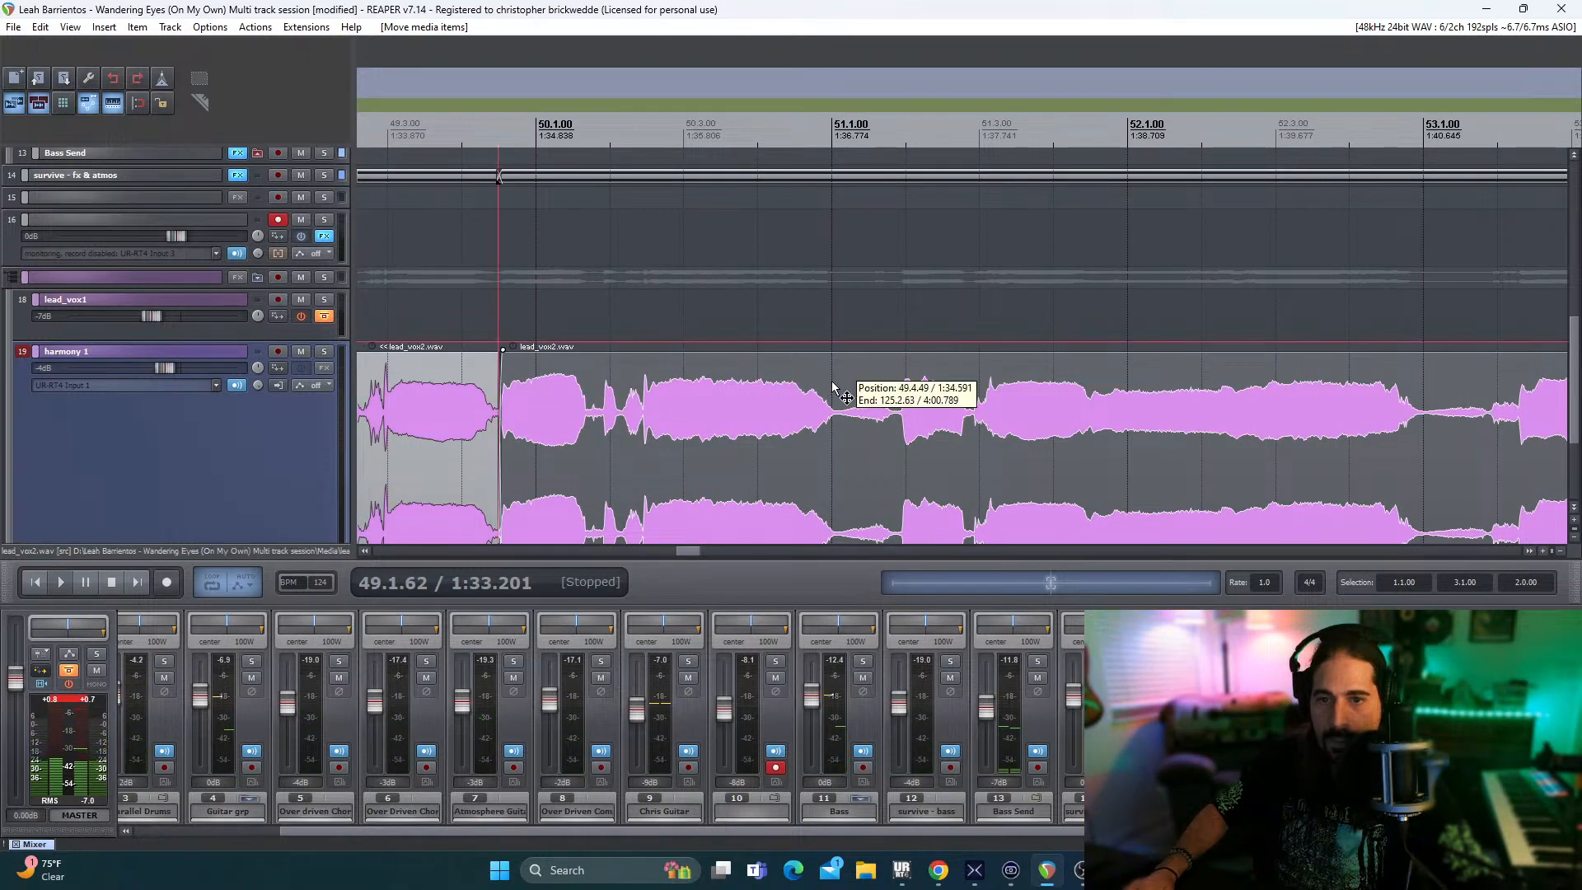
pyautogui.click(897, 395)
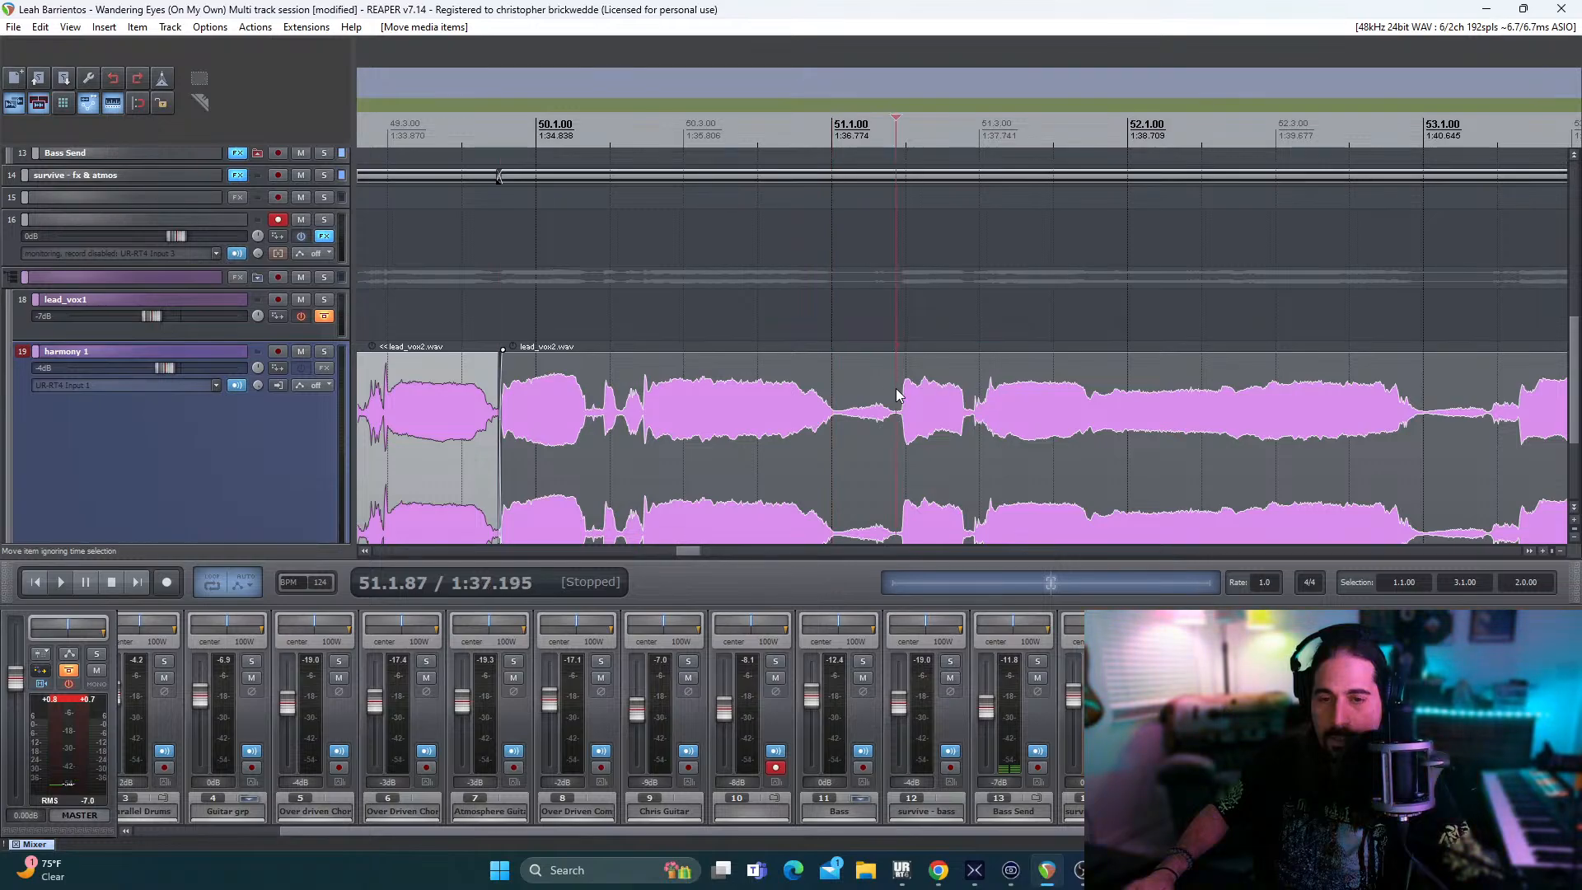
pyautogui.press('Right')
pyautogui.press('Right')
pyautogui.press('Right')
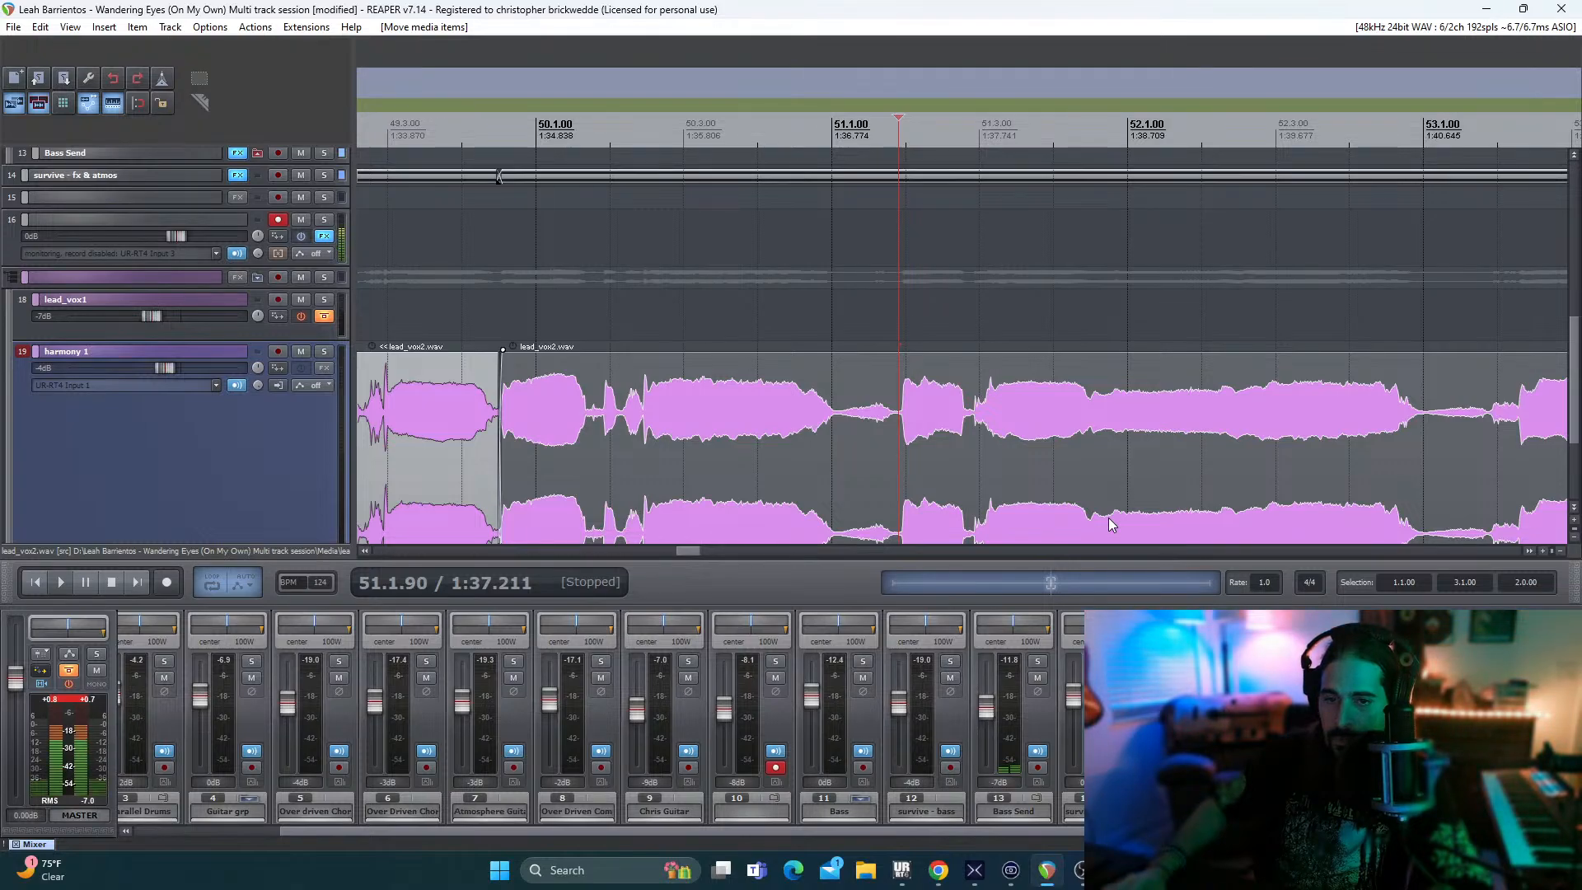
pyautogui.press('s')
# - Split the preceding harmony 1 clip at 51.1.01 and delete the quiet segment between 51.1.01 and 51.1.90
pyautogui.press('Left')
pyautogui.press('Left')
pyautogui.press('Left')
pyautogui.press('Left')
pyautogui.press('Left')
pyautogui.press('Left')
pyautogui.press('Left')
pyautogui.press('Left')
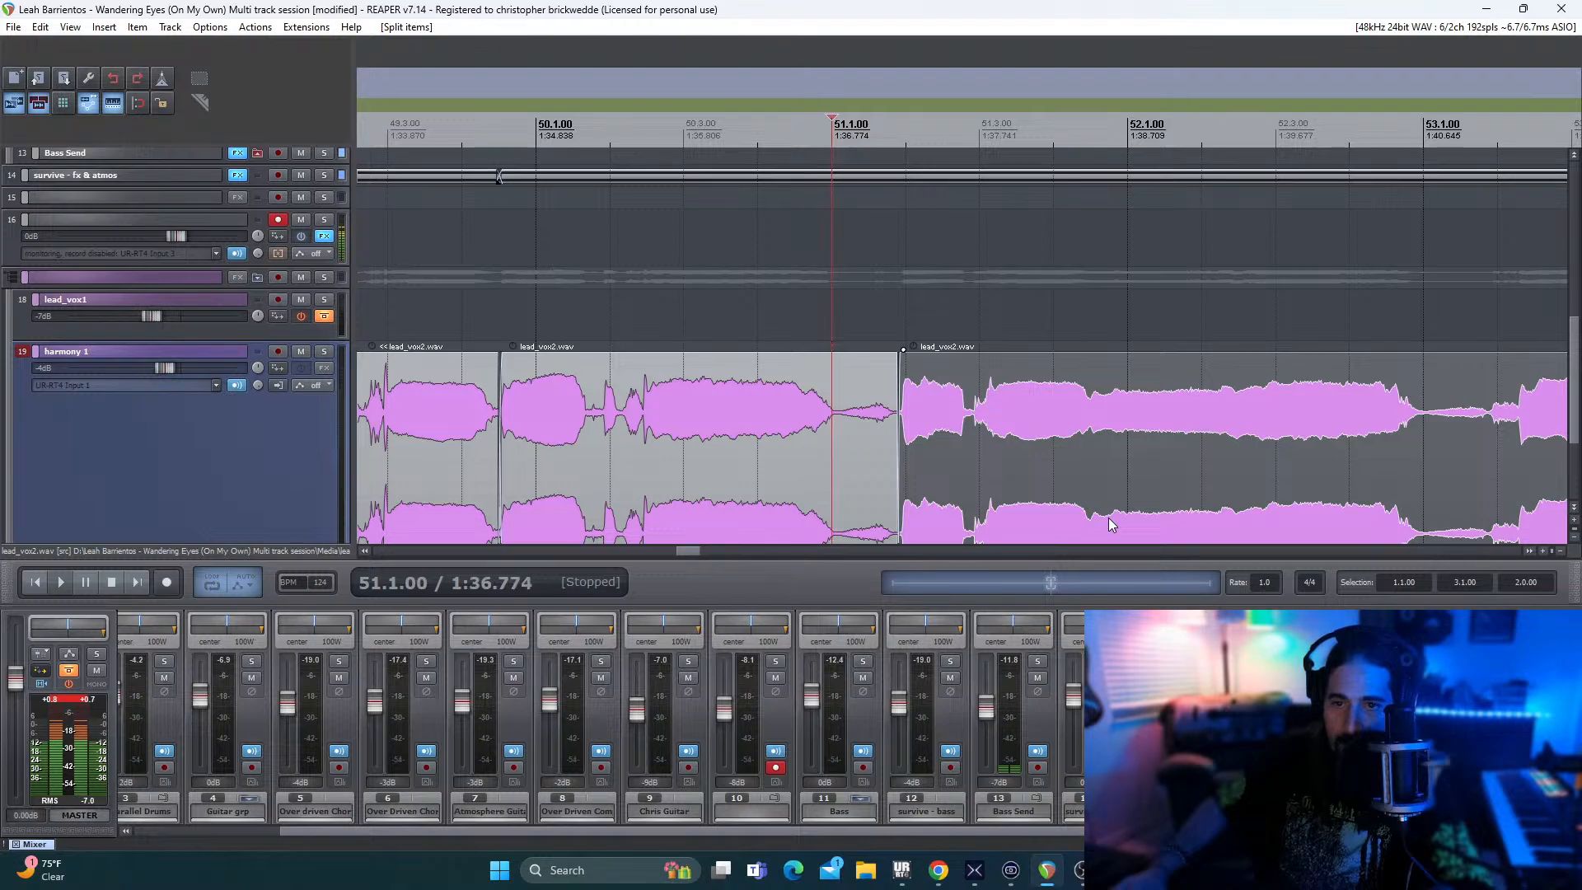
pyautogui.press('Right')
pyautogui.press('Right')
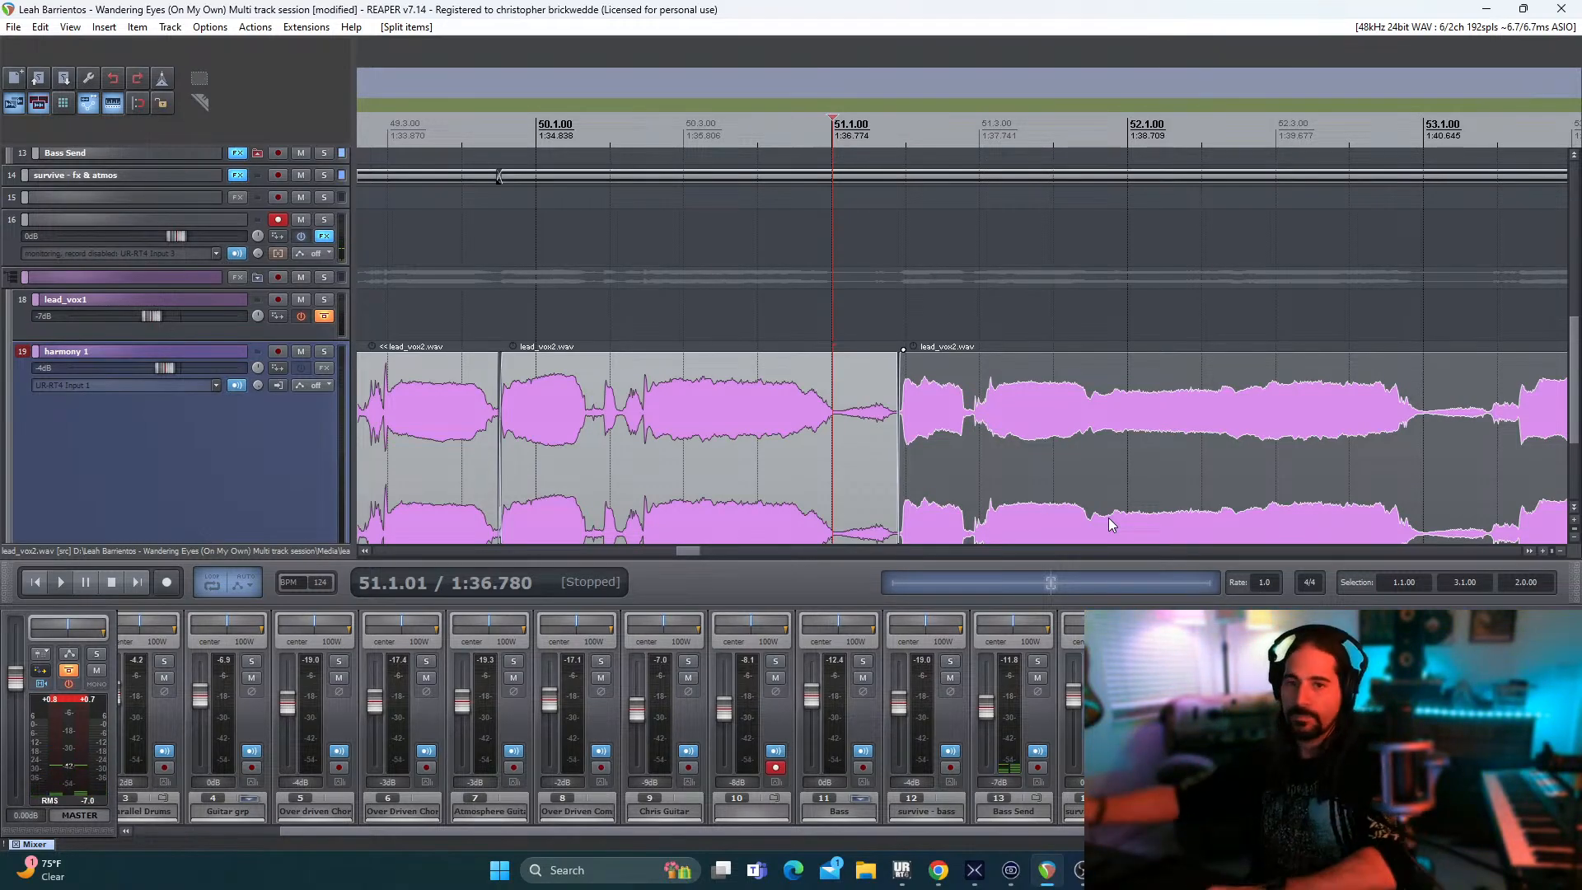
pyautogui.press('space')
pyautogui.press('space')
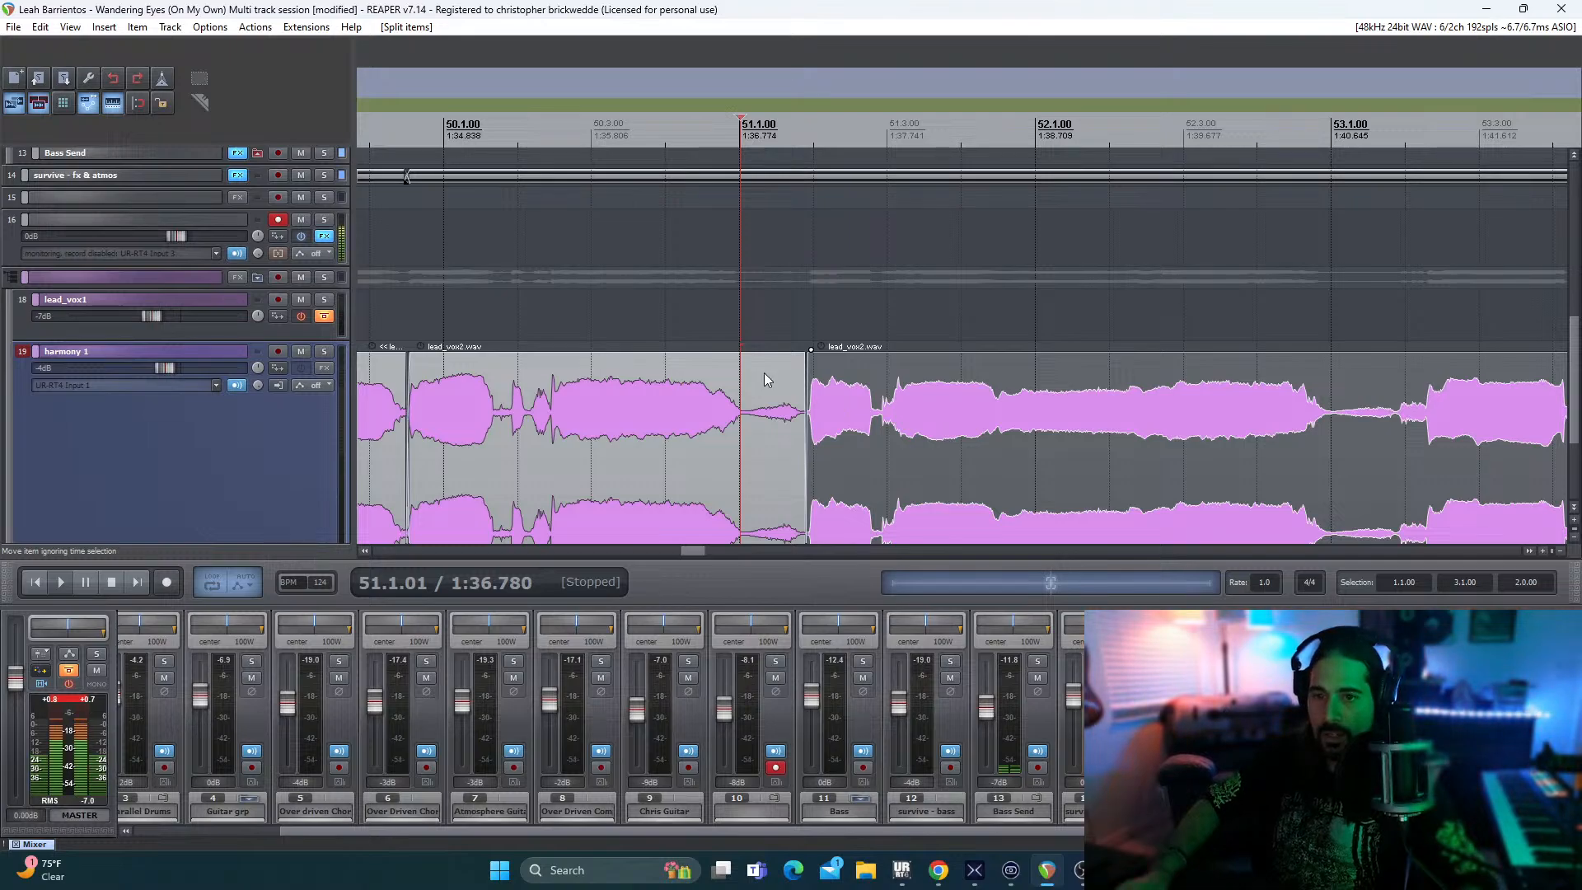
pyautogui.click(739, 373)
pyautogui.press('s')
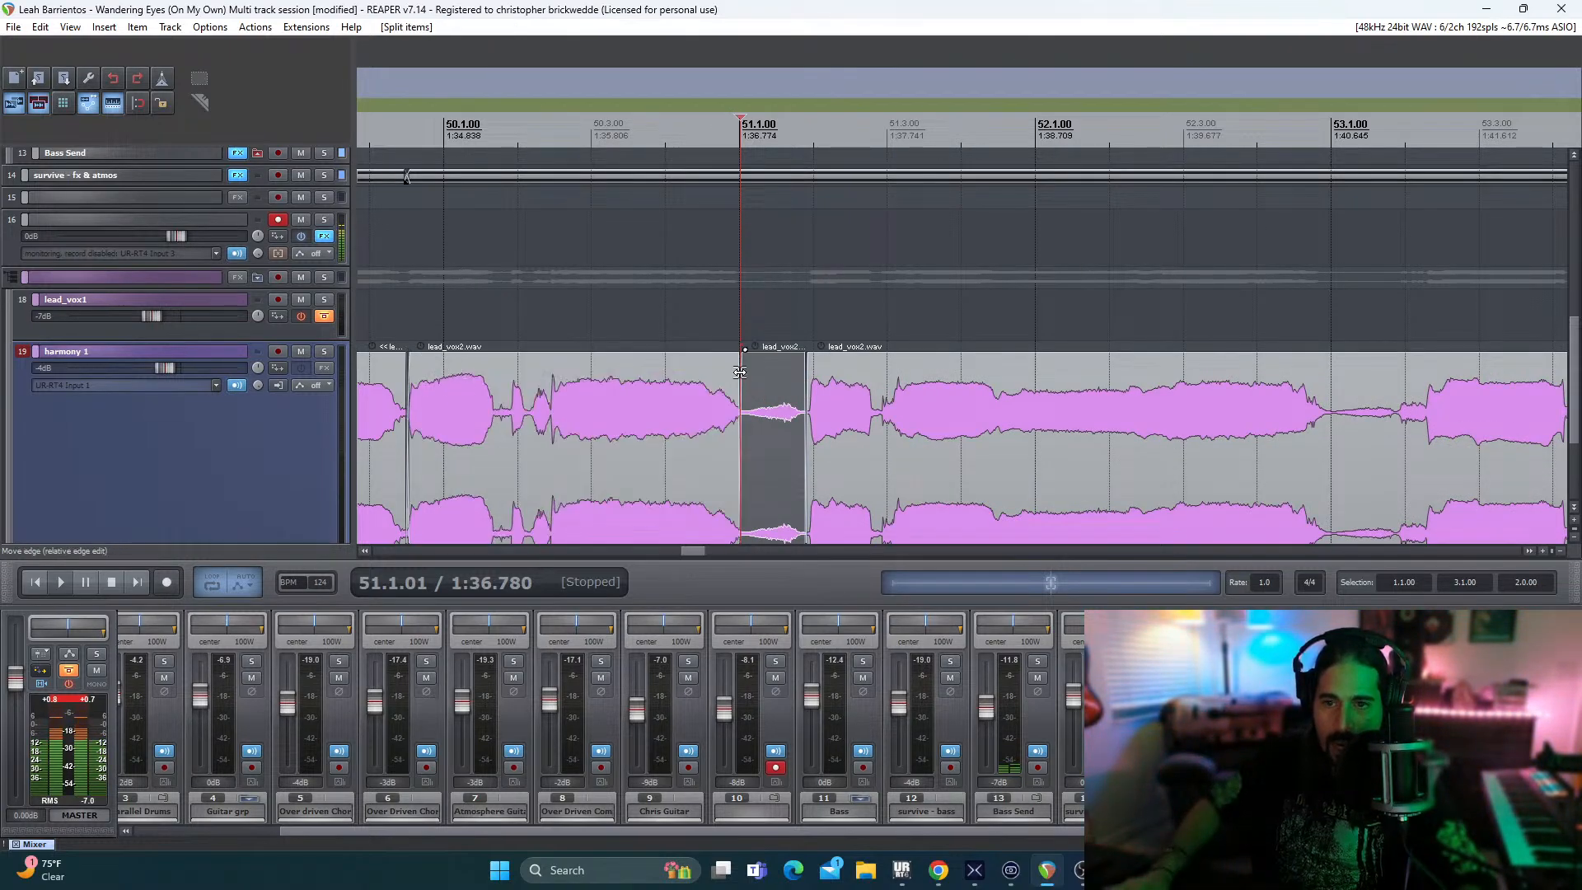
pyautogui.click(772, 402)
pyautogui.press('Delete')
# - Move the clip following the gap at bar 51 earlier to start at 51.1.22, and audition it from 50.3.60
pyautogui.moveTo(802, 424); pyautogui.dragTo(763, 430)
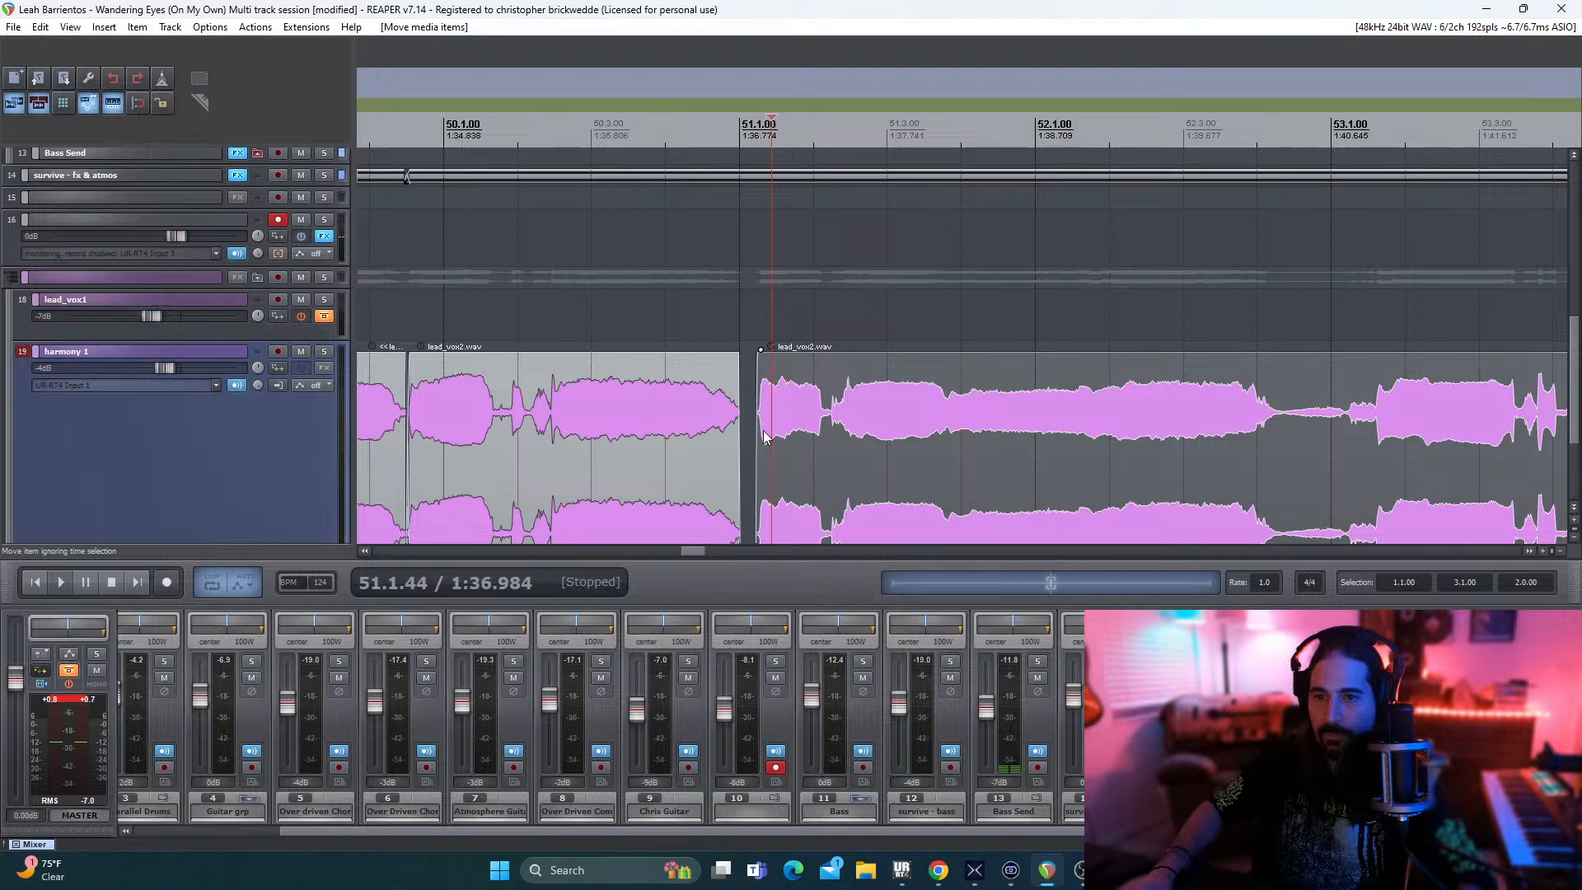
pyautogui.click(634, 325)
pyautogui.press('space')
pyautogui.press('space')
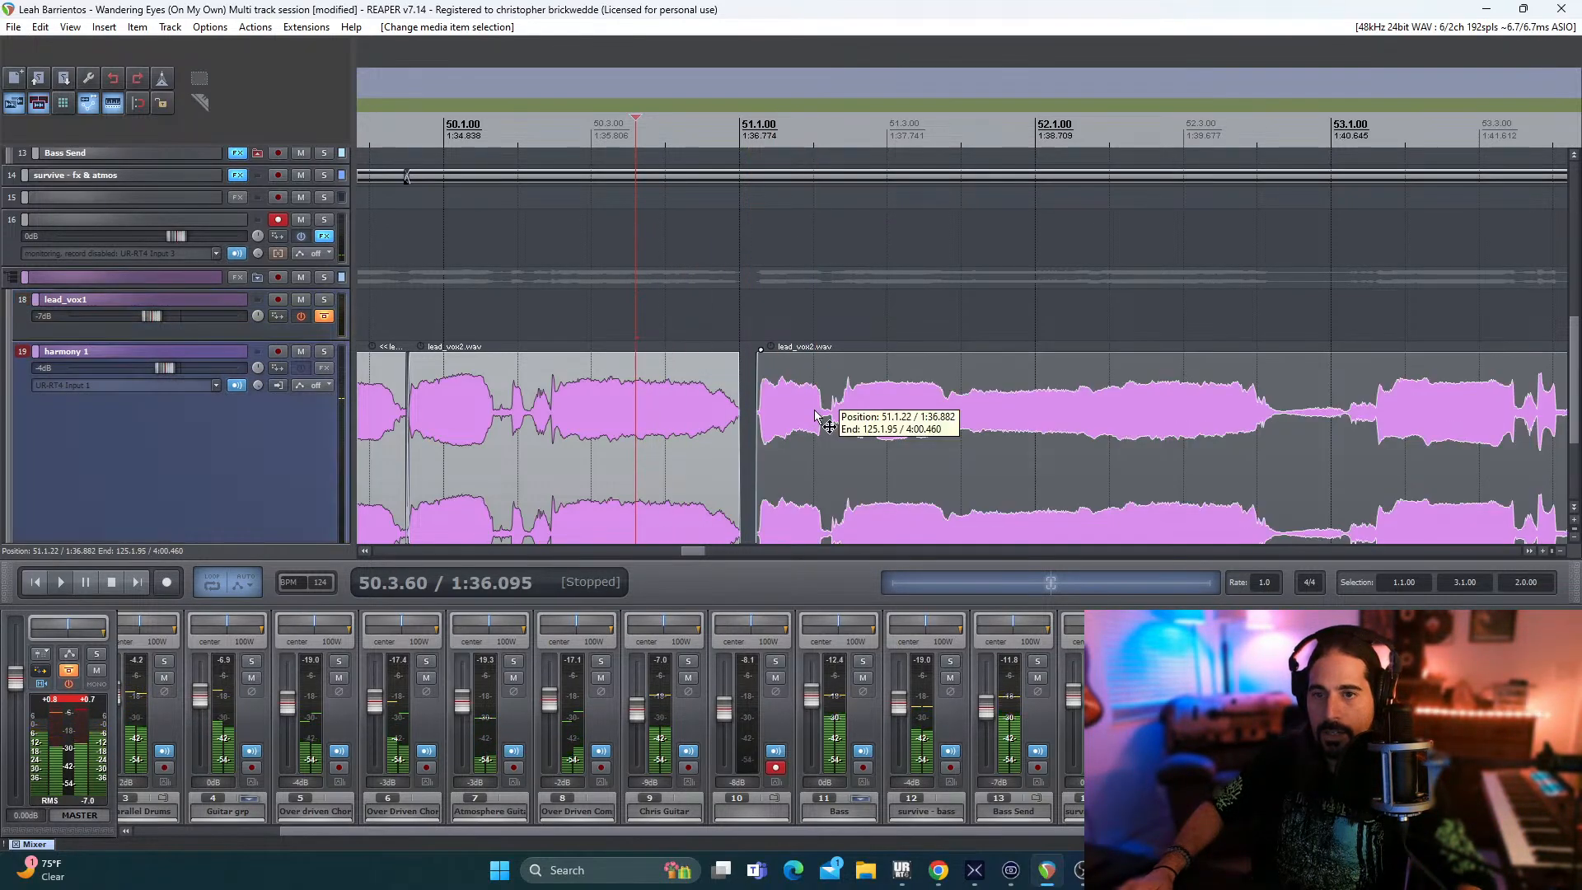
# - Nudge the clip after the bar 51 gap later in two small moves, playing back from 50.3.60 after each
pyautogui.moveTo(814, 409); pyautogui.dragTo(833, 416)
pyautogui.press('space')
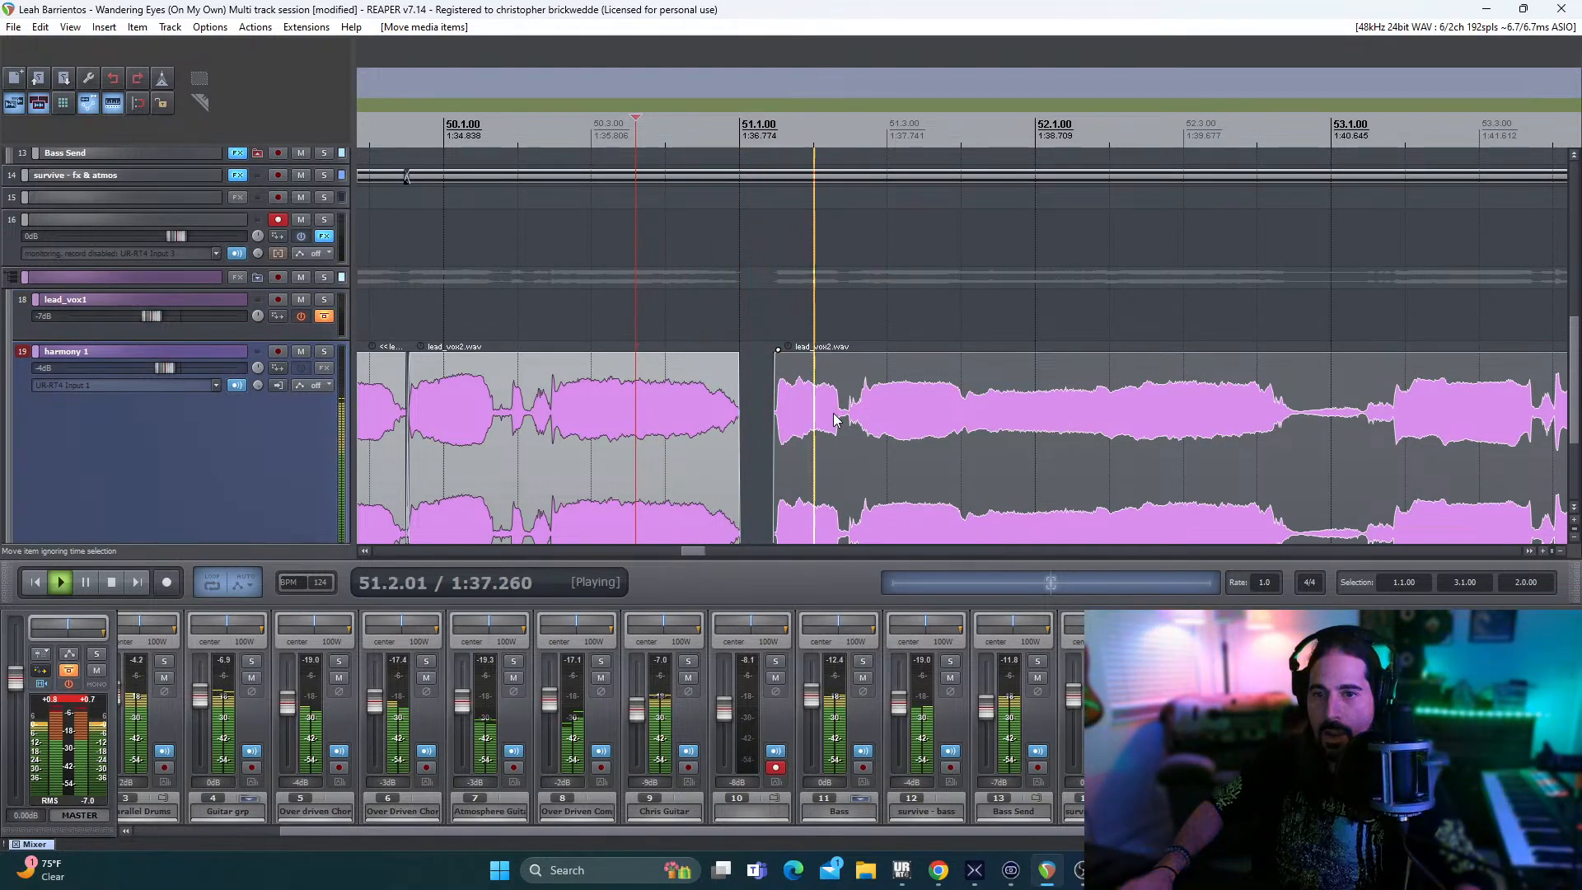
pyautogui.press('space')
pyautogui.moveTo(834, 418); pyautogui.dragTo(846, 421)
pyautogui.press('space')
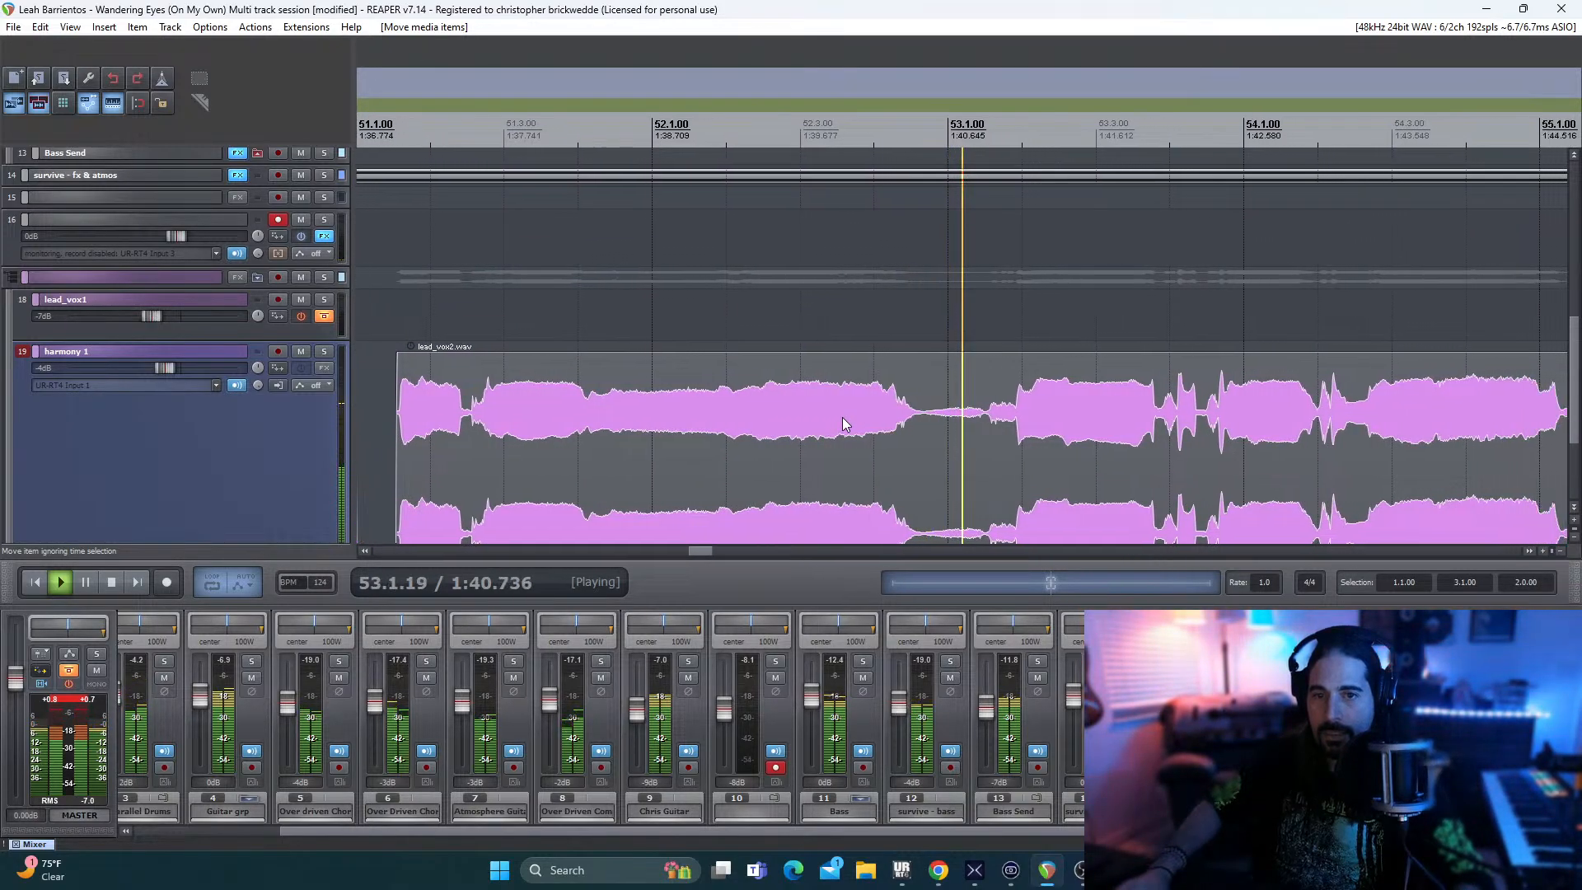
pyautogui.press('space')
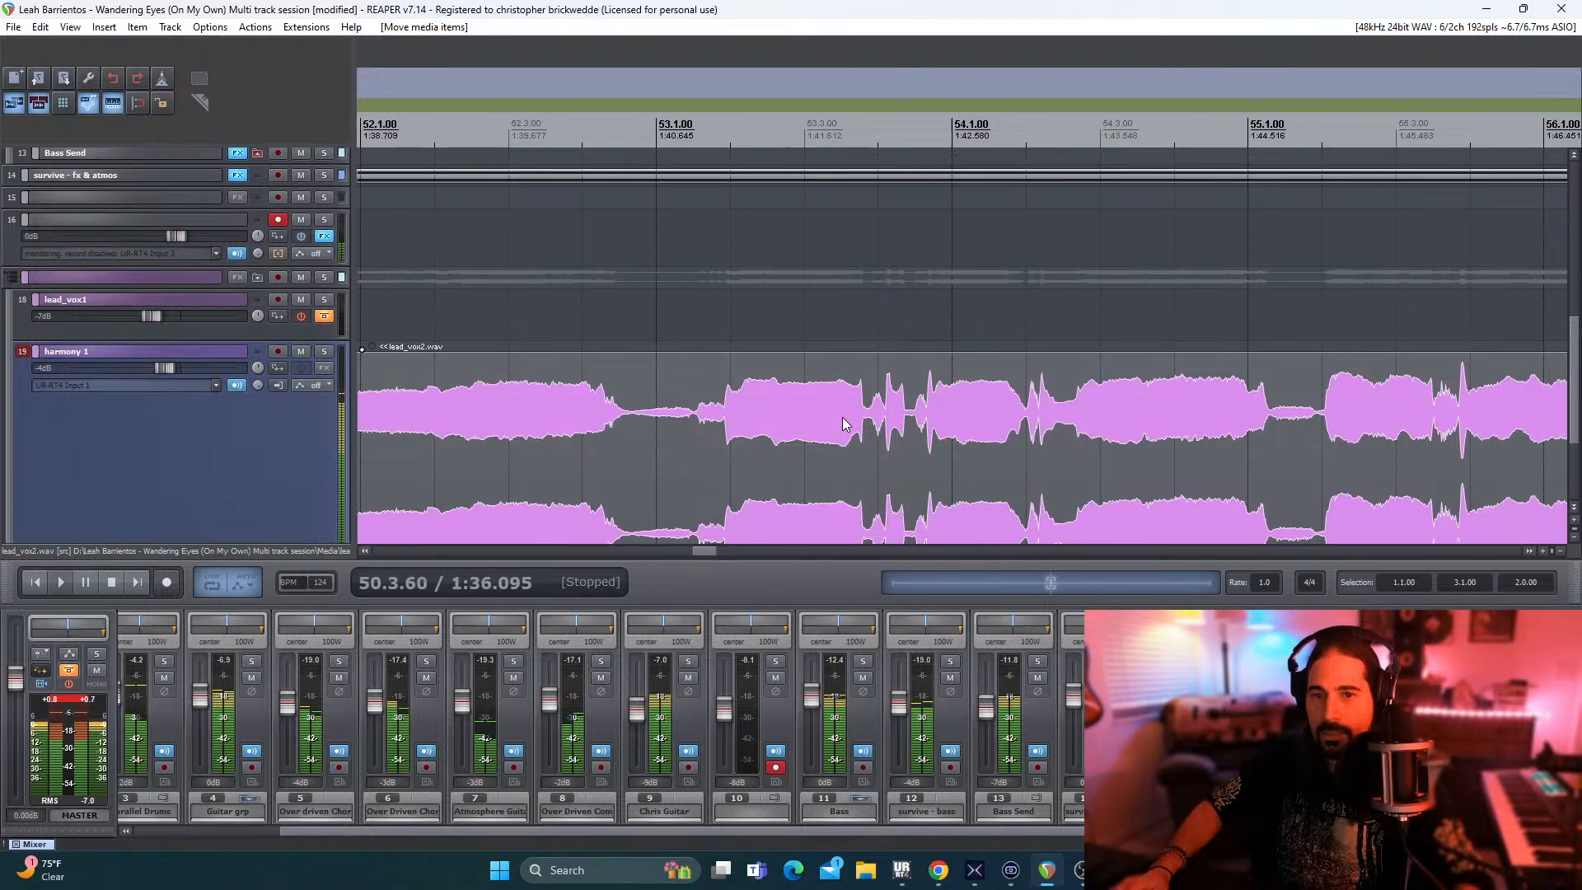
# - Split the harmony 1 clip at 52.4.64, where the held note fades out before bar 53
pyautogui.click(630, 395)
pyautogui.scroll(3, 631, 396)
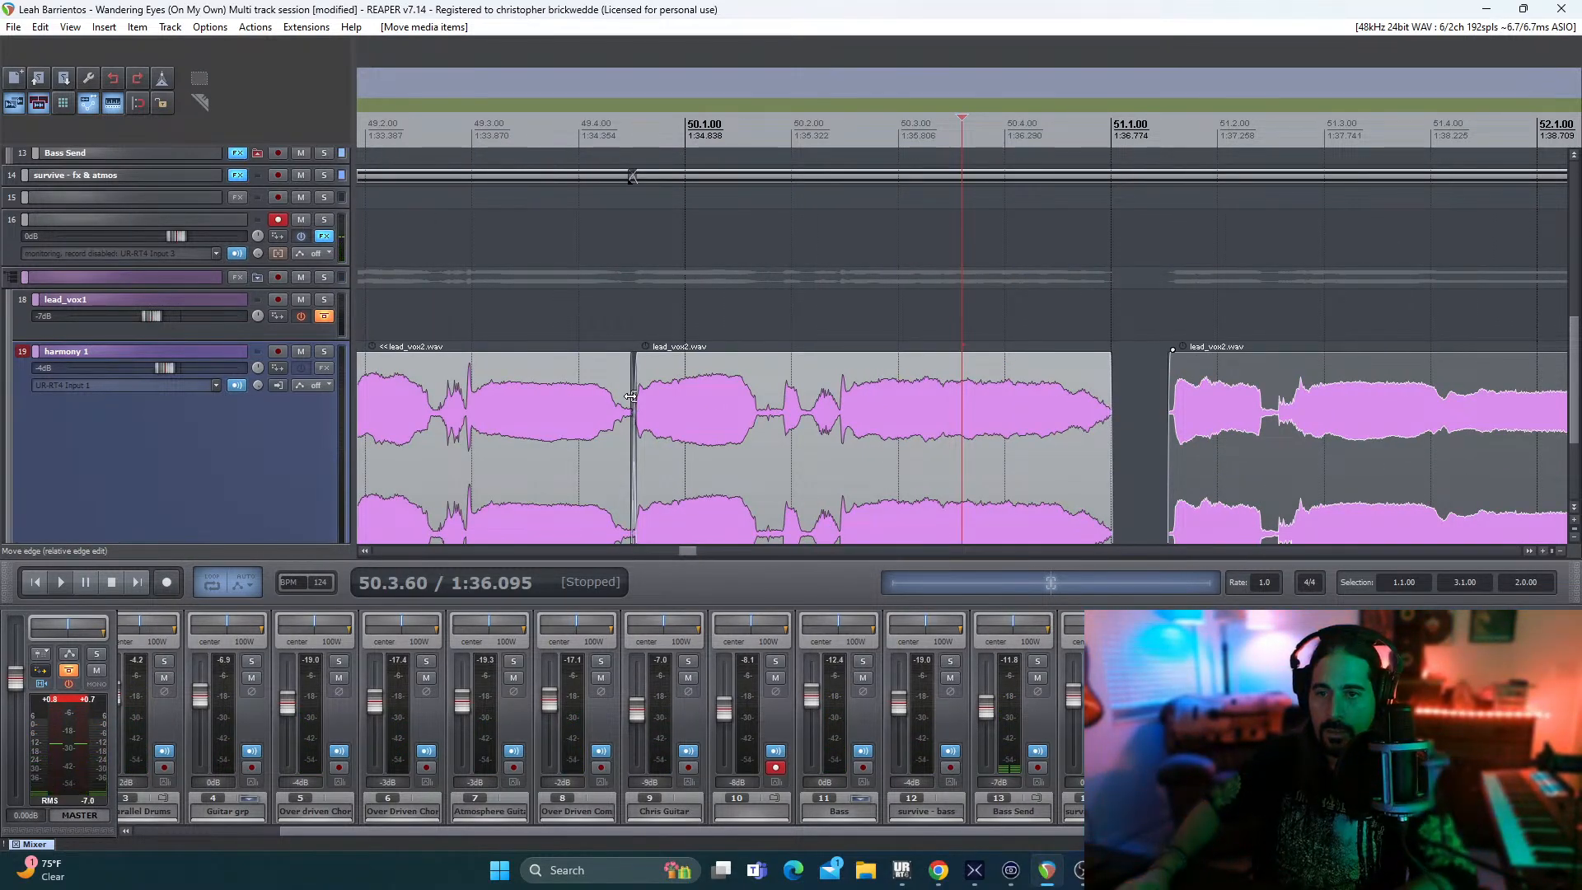
pyautogui.moveTo(684, 552); pyautogui.dragTo(702, 551)
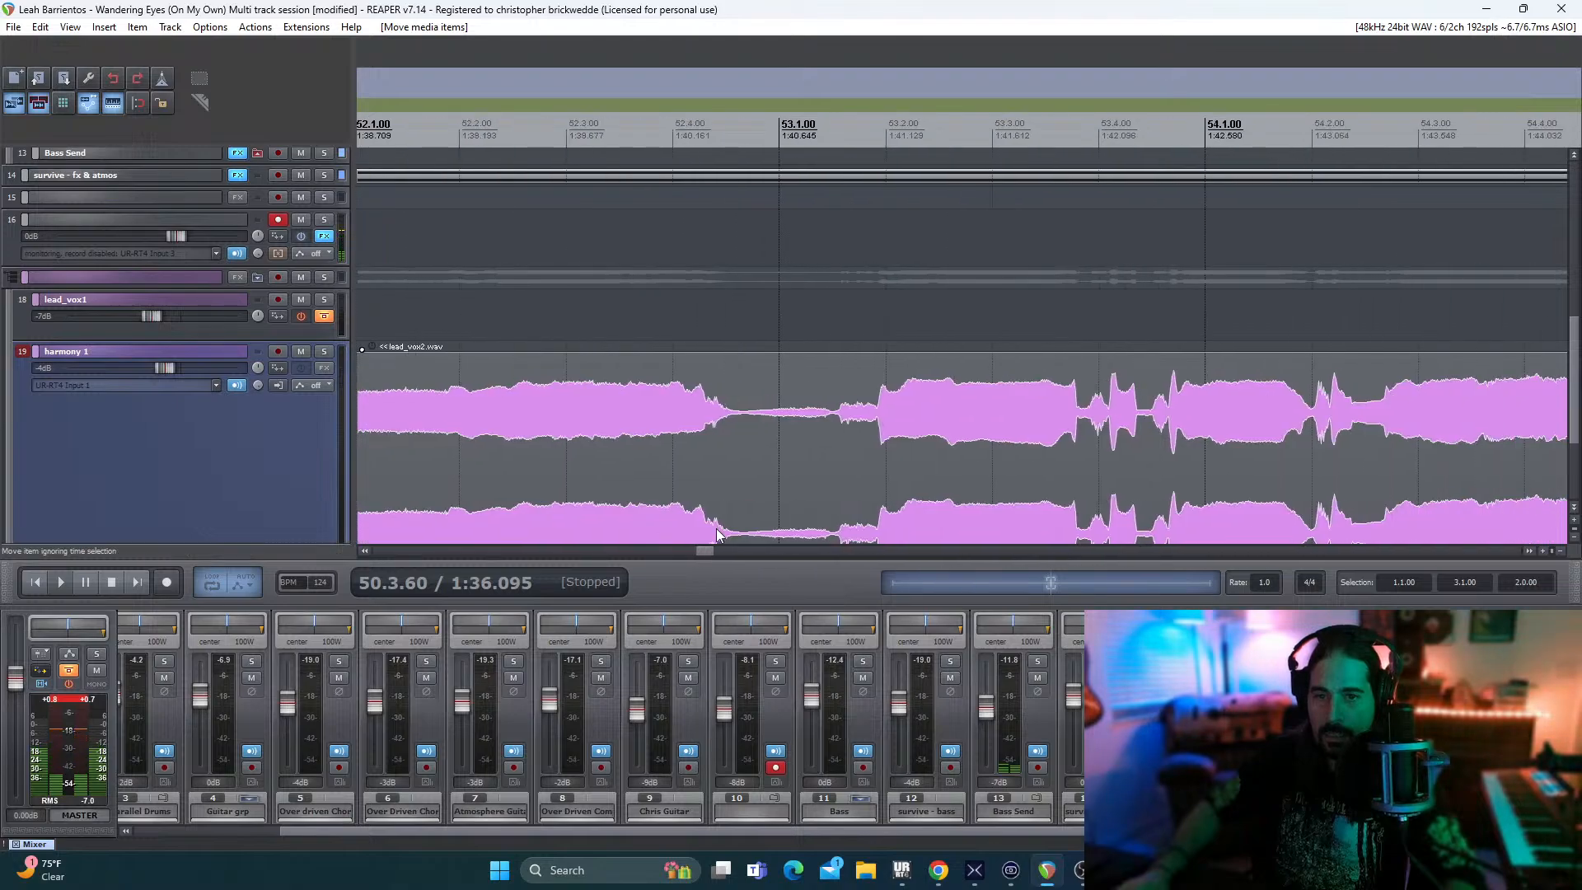
pyautogui.click(754, 376)
pyautogui.scroll(3, 753, 376)
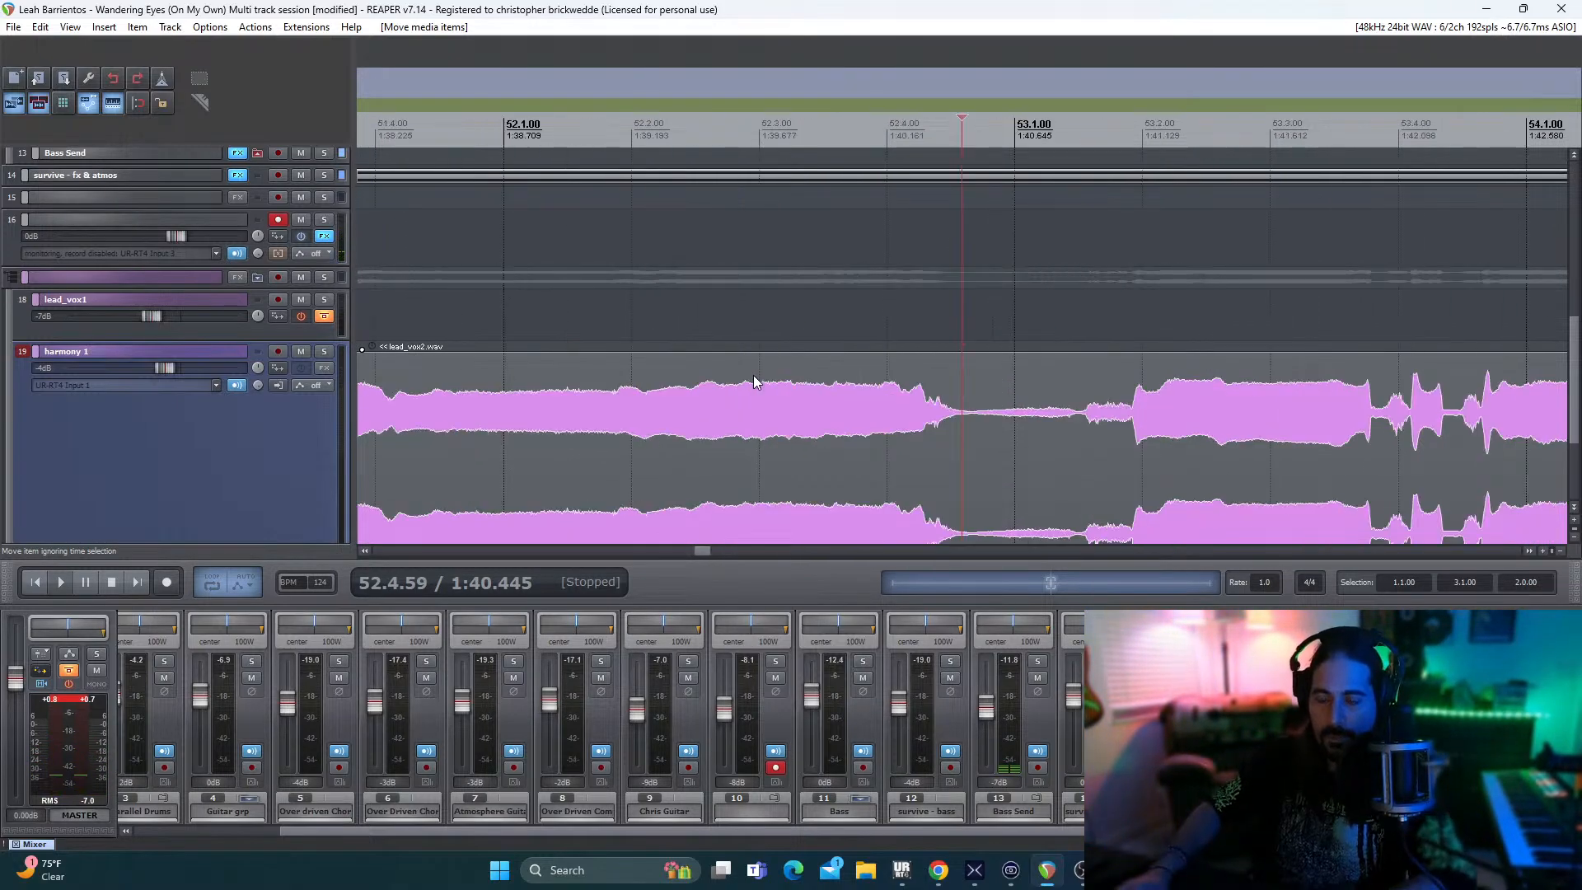
pyautogui.press('space')
pyautogui.press('space')
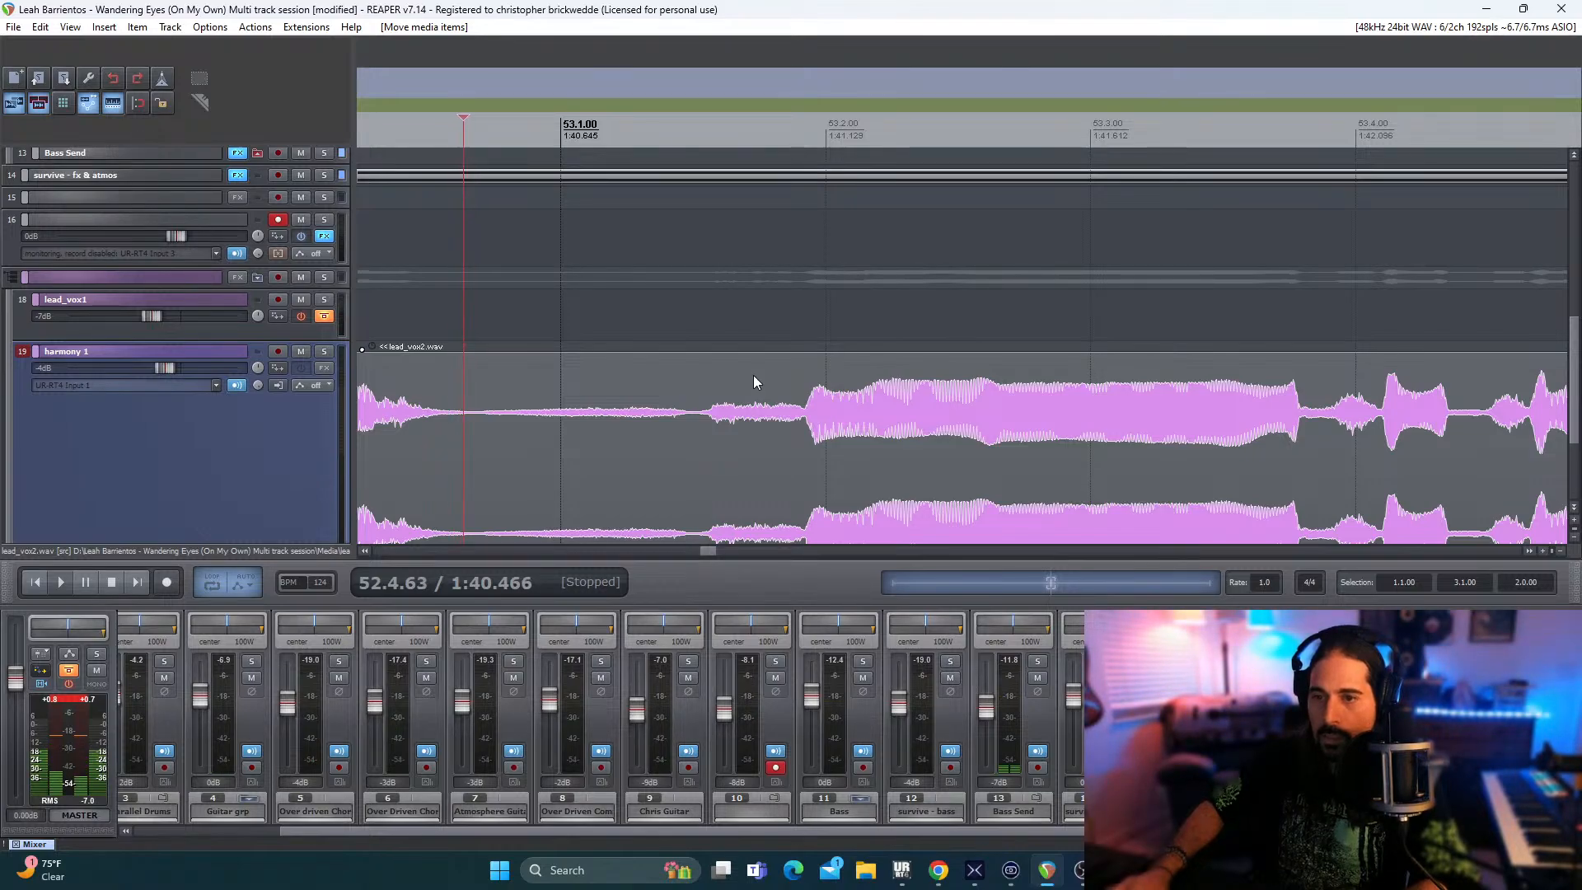
pyautogui.scroll(1, 753, 374)
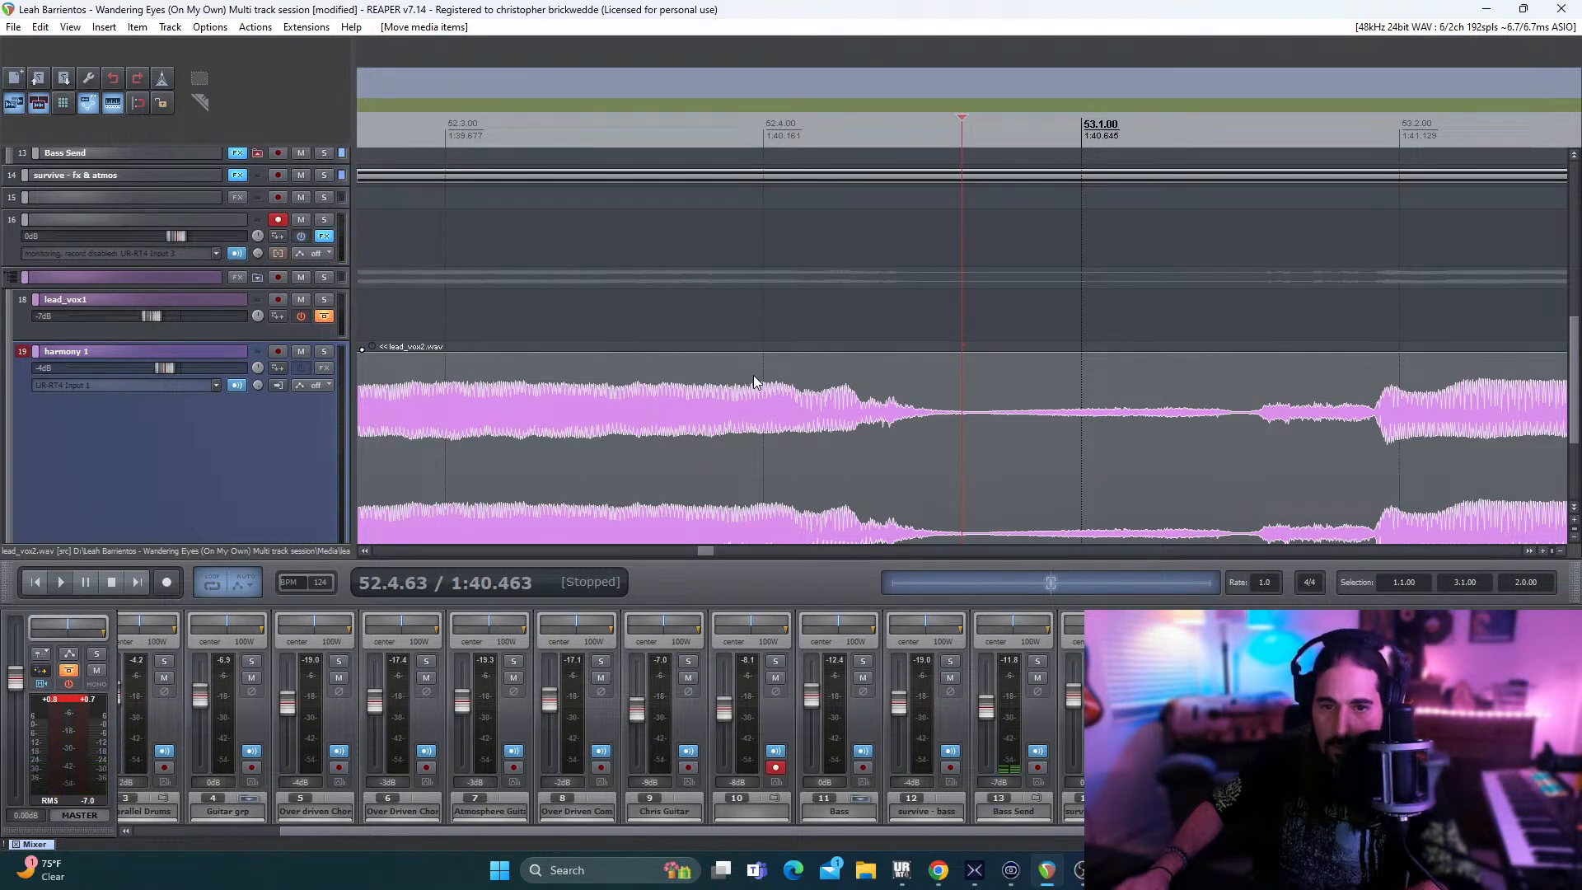
pyautogui.press('s')
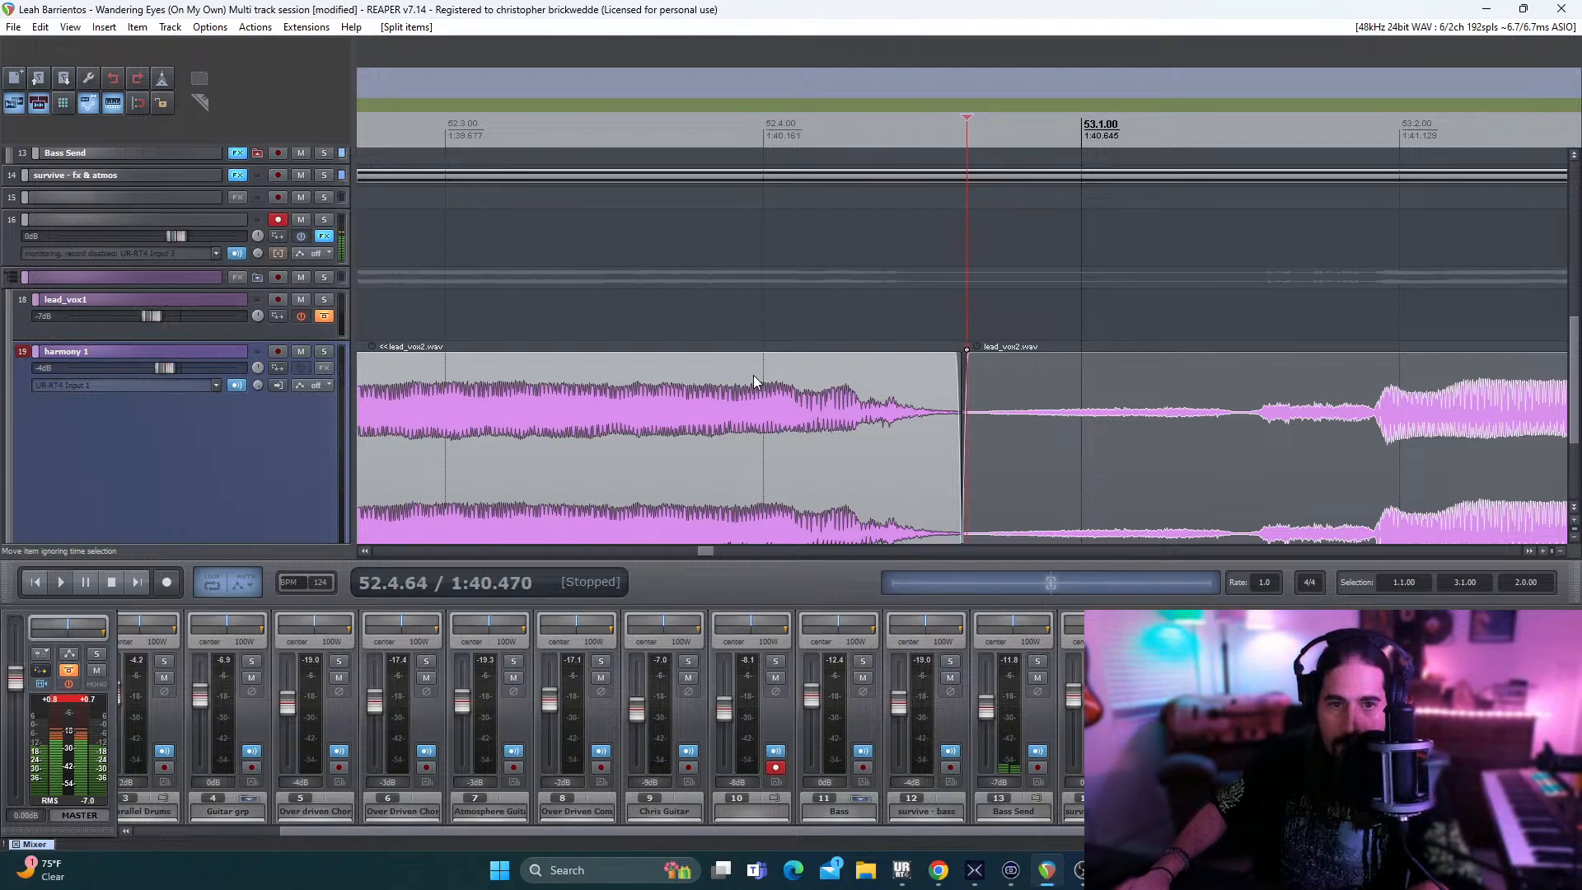
# - Split the harmony 1 clip again at 53.1.53 and delete the quiet piece between 52.4.64 and 53.1.53
pyautogui.press('Right')
pyautogui.press('Right')
pyautogui.press('Right')
pyautogui.press('Right')
pyautogui.press('Right')
pyautogui.press('Right')
pyautogui.press('Right')
pyautogui.press('Right')
pyautogui.press('Right')
pyautogui.press('Right')
pyautogui.press('Right')
pyautogui.press('Right')
pyautogui.press('Right')
pyautogui.press('Right')
pyautogui.press('Right')
pyautogui.press('Right')
pyautogui.press('Right')
pyautogui.press('Right')
pyautogui.press('Right')
pyautogui.press('Right')
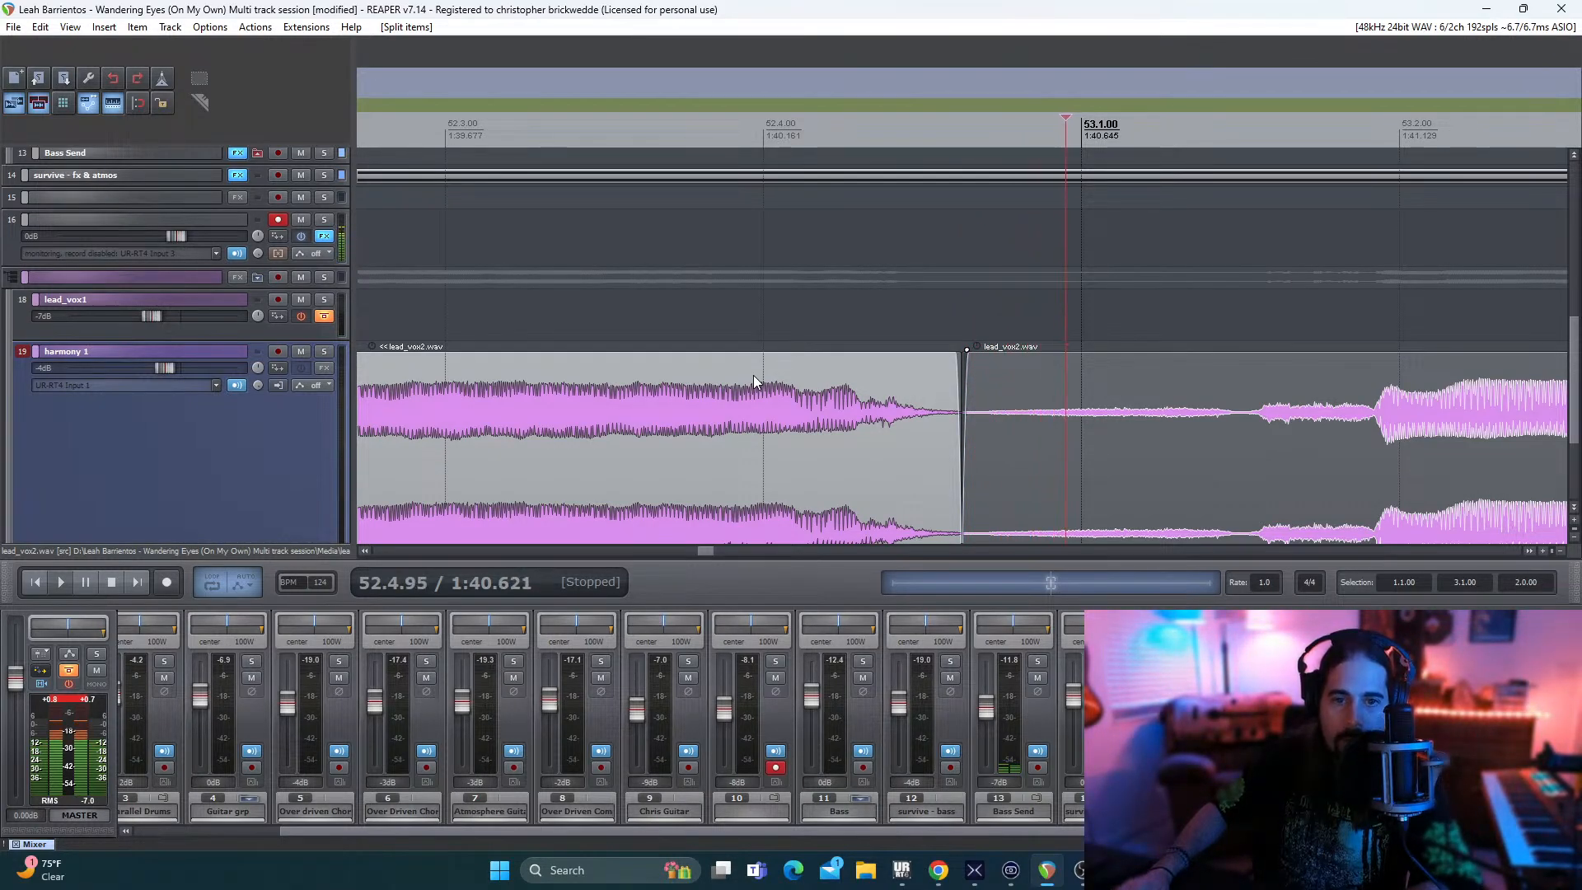
pyautogui.press('Right')
pyautogui.press('Right')
pyautogui.press('Right')
pyautogui.press('Right')
pyautogui.press('Right')
pyautogui.press('Right')
pyautogui.press('Right')
pyautogui.press('Right')
pyautogui.press('Right')
pyautogui.press('Right')
pyautogui.press('Right')
pyautogui.press('Right')
pyautogui.press('Right')
pyautogui.press('Right')
pyautogui.press('Right')
pyautogui.press('Right')
pyautogui.press('Right')
pyautogui.press('Right')
pyautogui.press('Right')
pyautogui.press('Right')
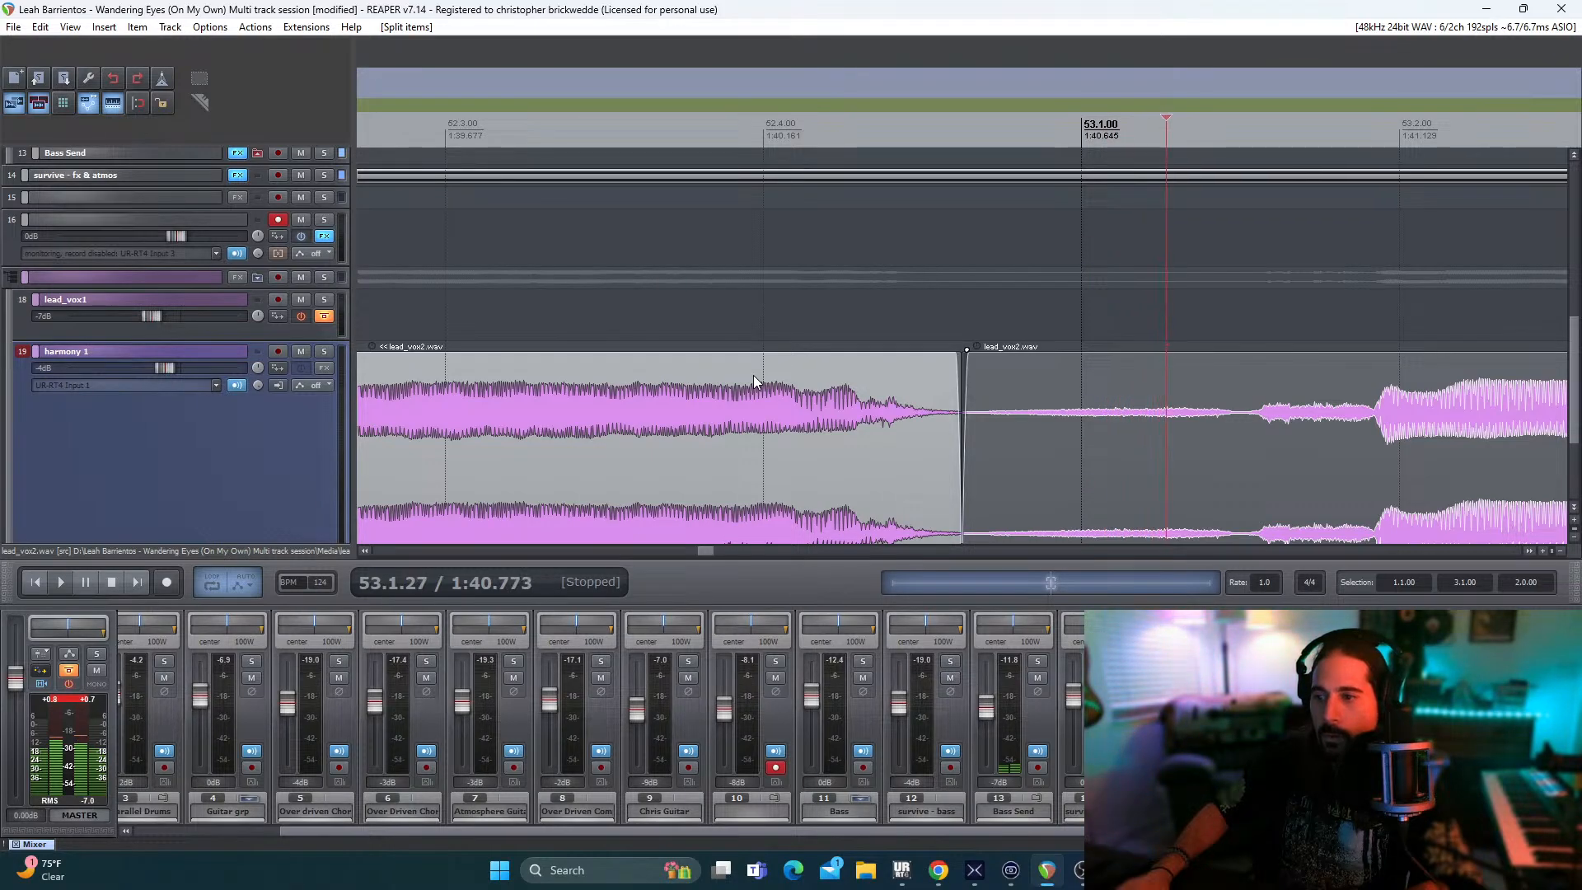
pyautogui.press('Right')
pyautogui.press('Right')
pyautogui.press('Right')
pyautogui.press('Right')
pyautogui.press('Right')
pyautogui.press('Right')
pyautogui.press('Right')
pyautogui.press('Right')
pyautogui.press('Right')
pyautogui.press('Right')
pyautogui.press('Right')
pyautogui.press('Right')
pyautogui.press('Right')
pyautogui.press('Right')
pyautogui.press('Right')
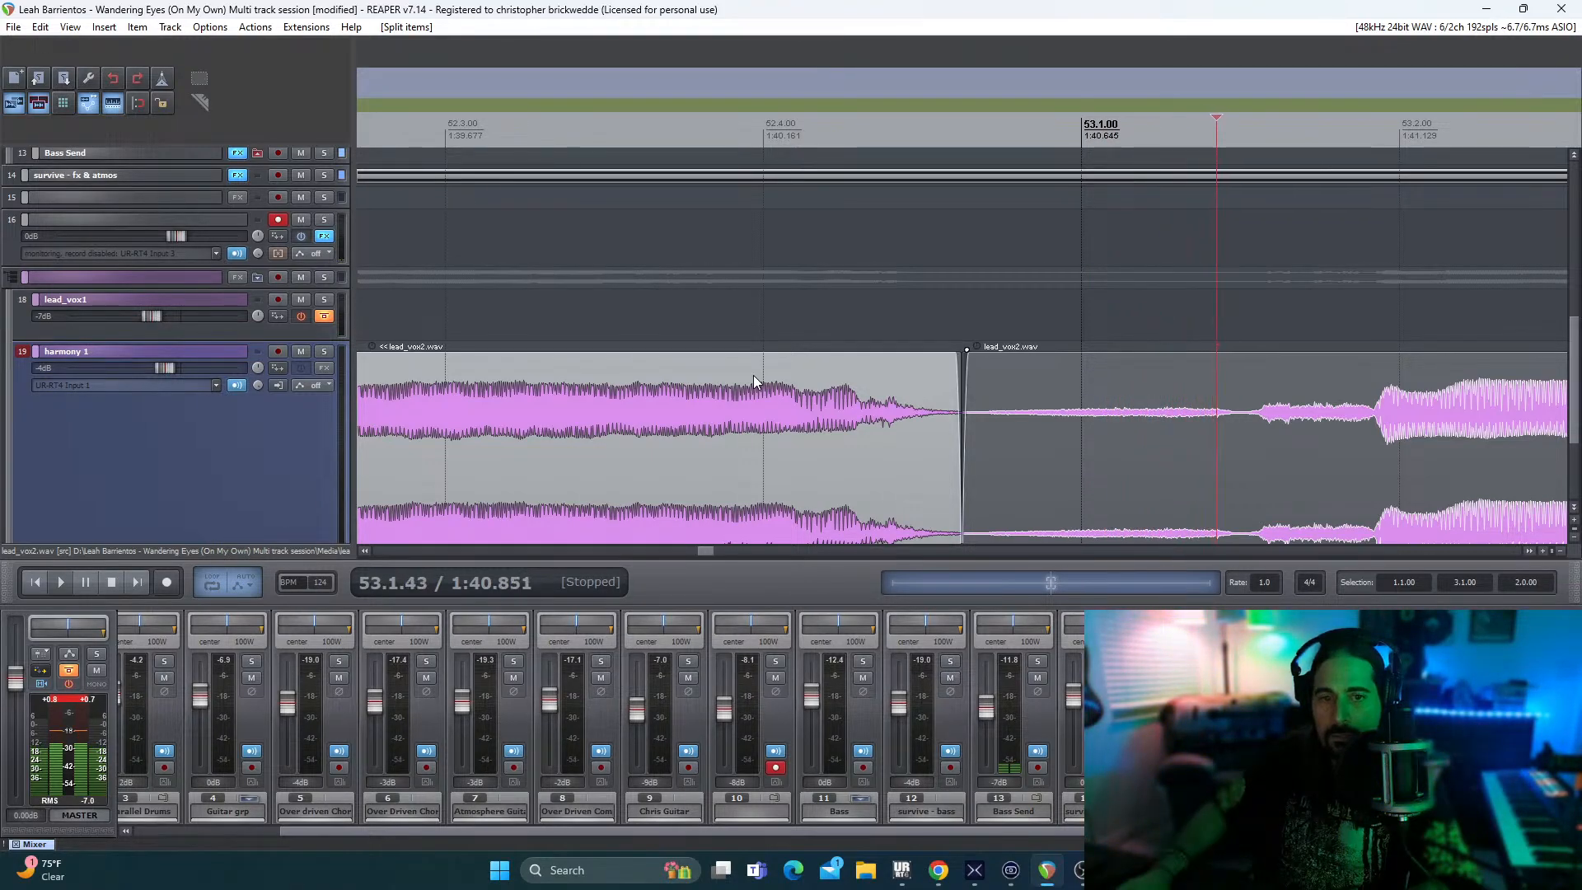
pyautogui.press('s')
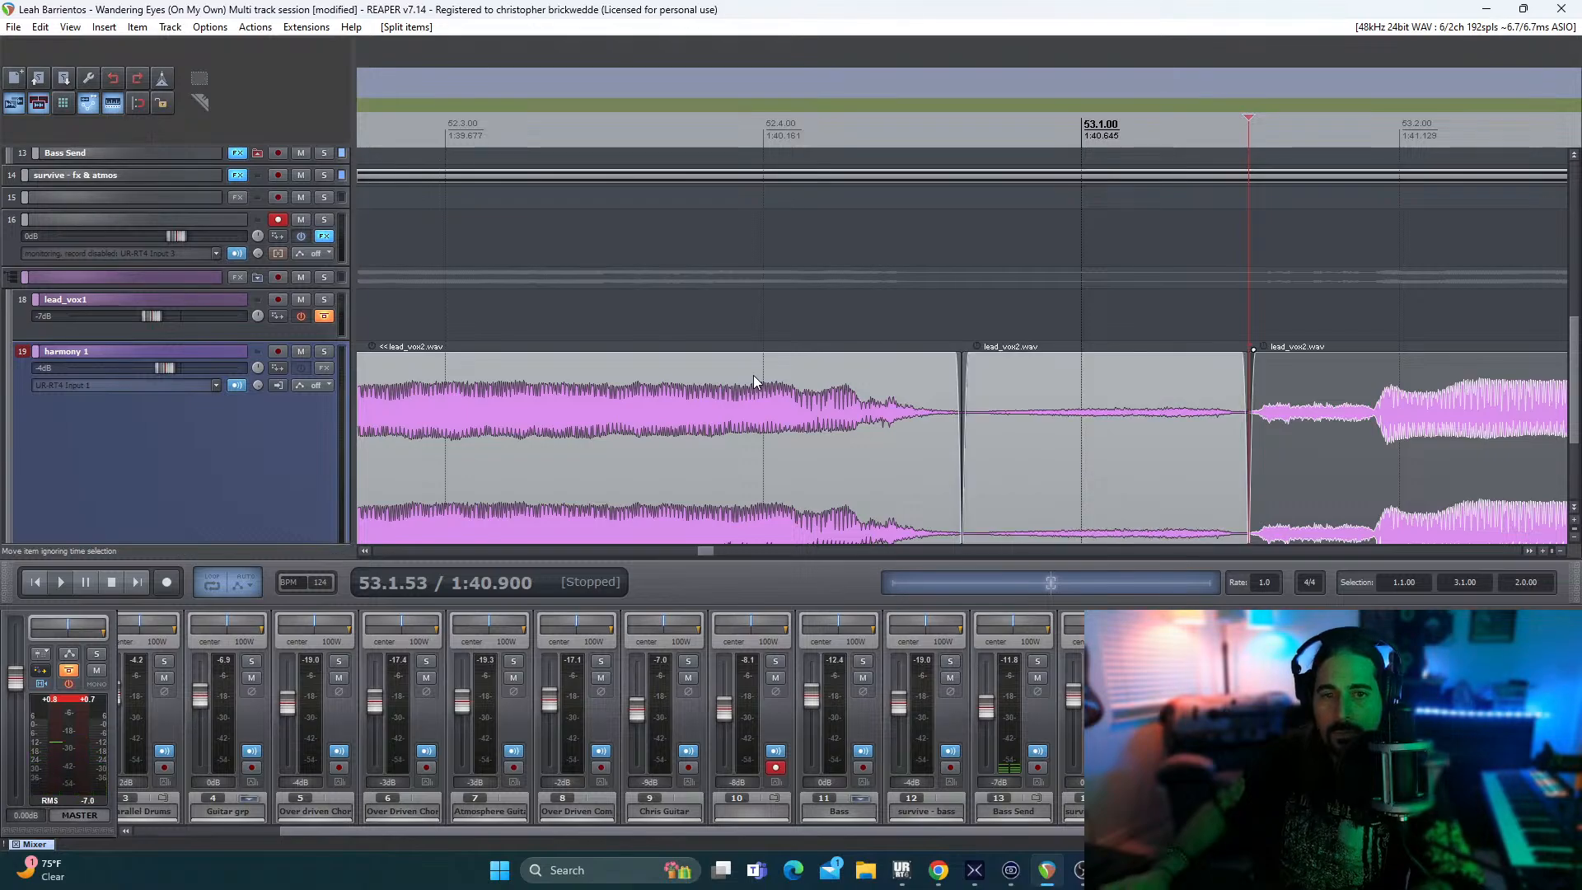
pyautogui.scroll(3, 777, 376)
pyautogui.scroll(-4, 842, 410)
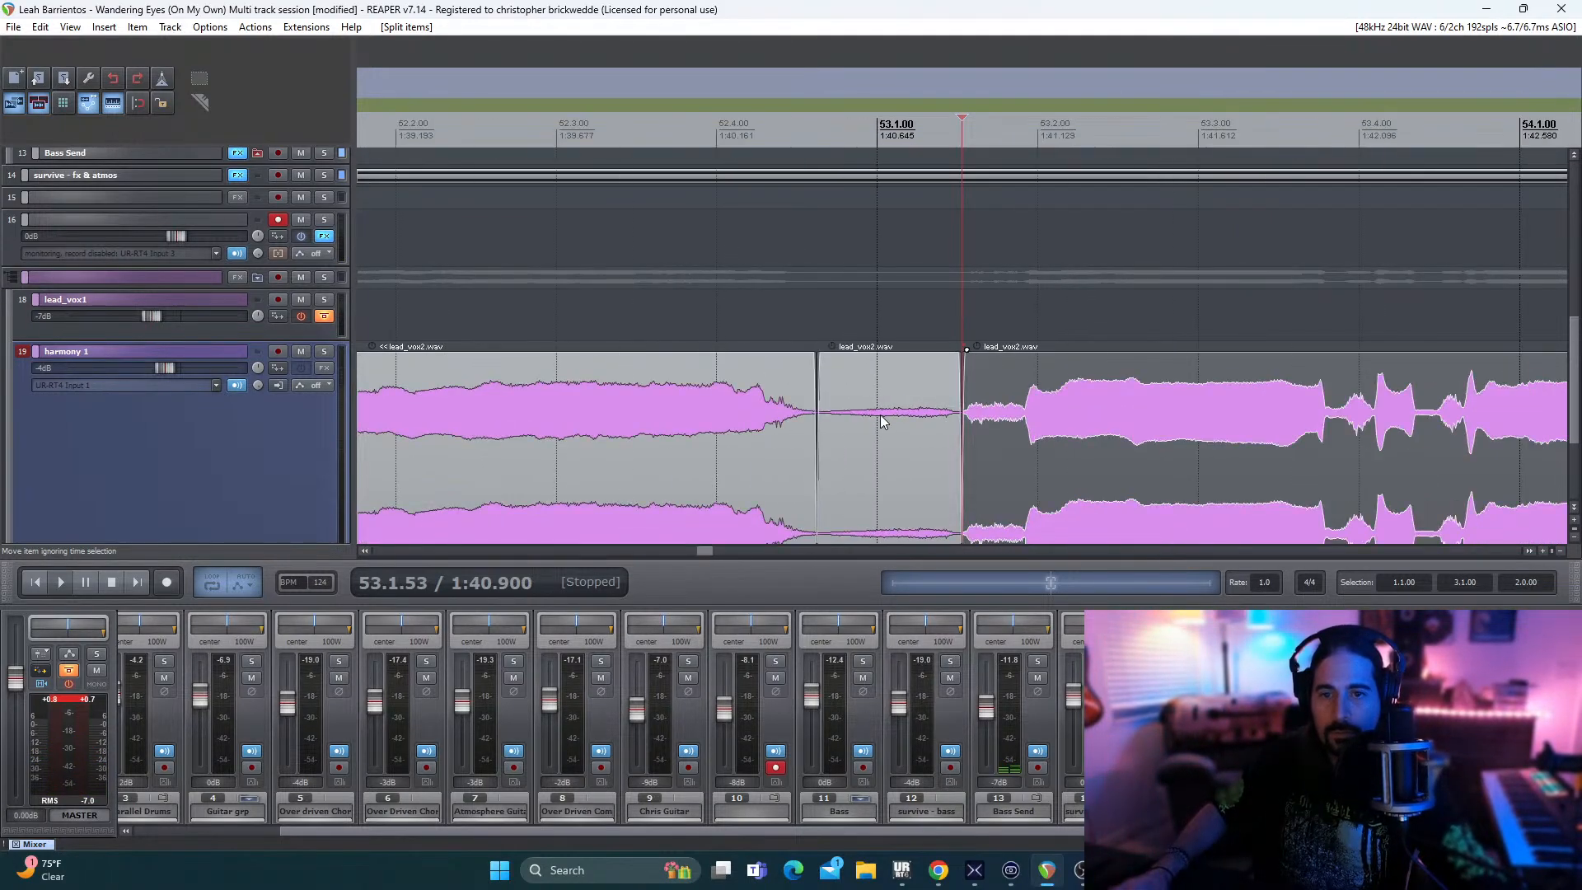
pyautogui.click(863, 443)
pyautogui.press('Delete')
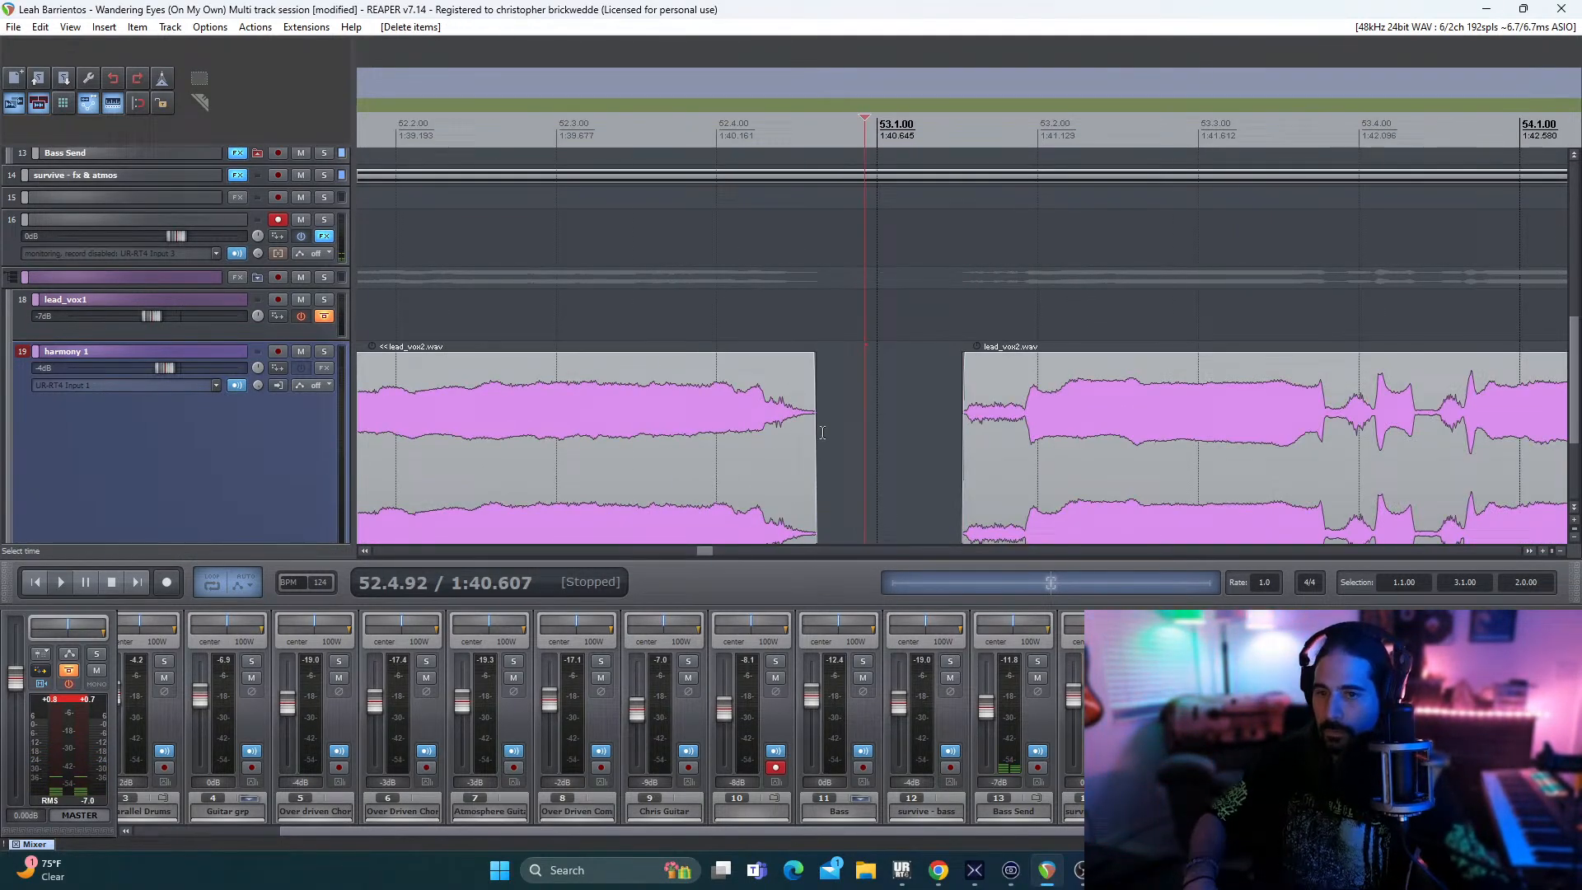
# - Shift the clip following the bar 53 gap slightly earlier on harmony 1 and audition it from about 52.4.00
pyautogui.click(720, 311)
pyautogui.press('space')
pyautogui.press('space')
pyautogui.moveTo(916, 421); pyautogui.dragTo(892, 420)
pyautogui.press('space')
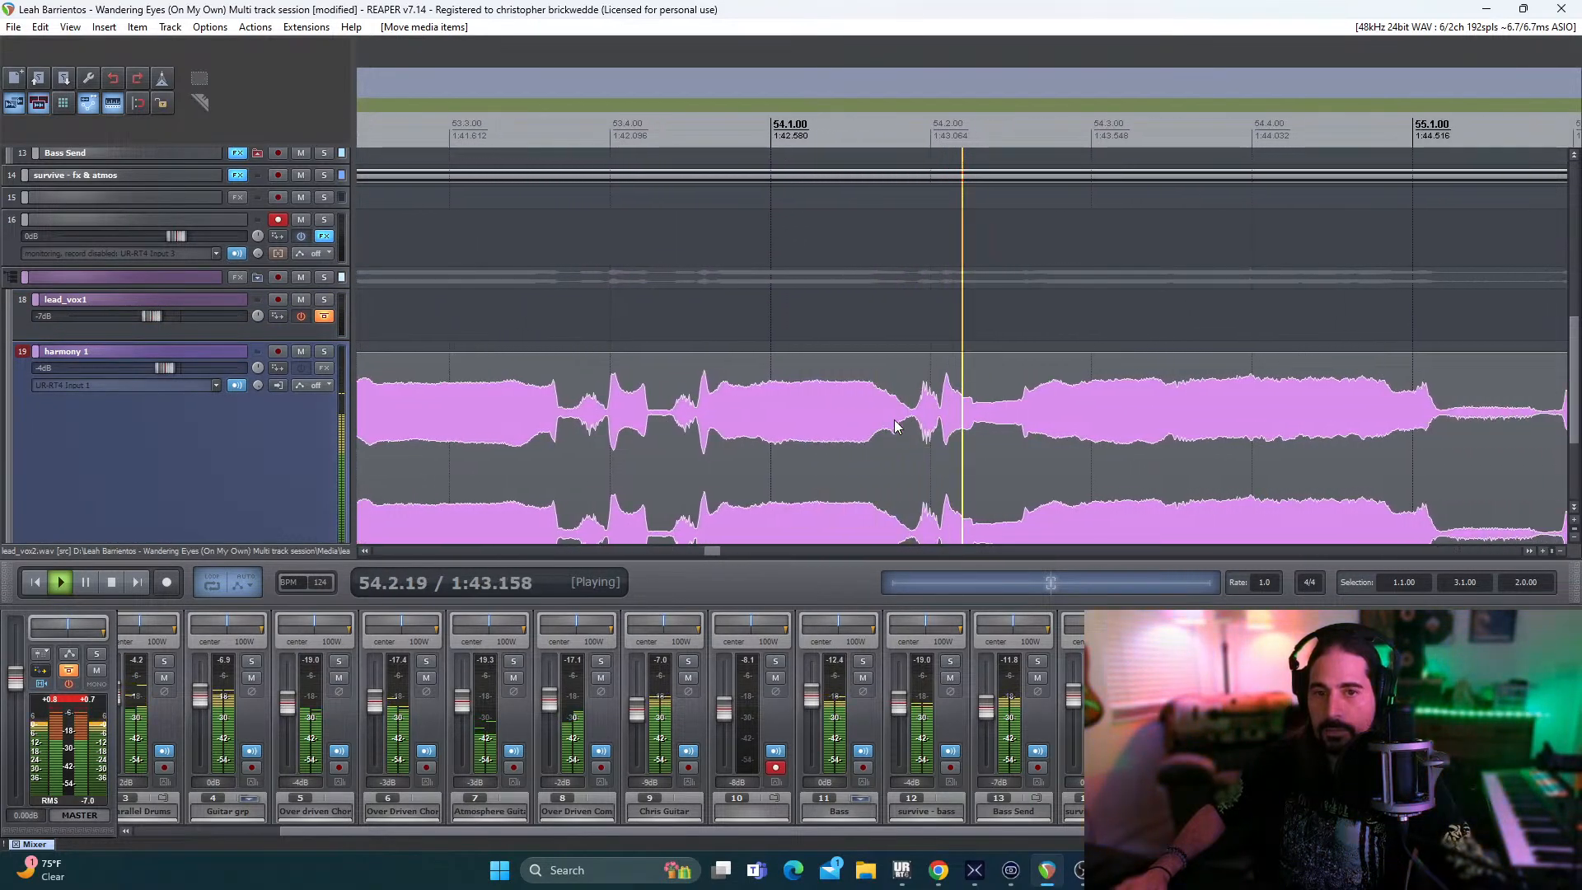
pyautogui.press('space')
pyautogui.press('space')
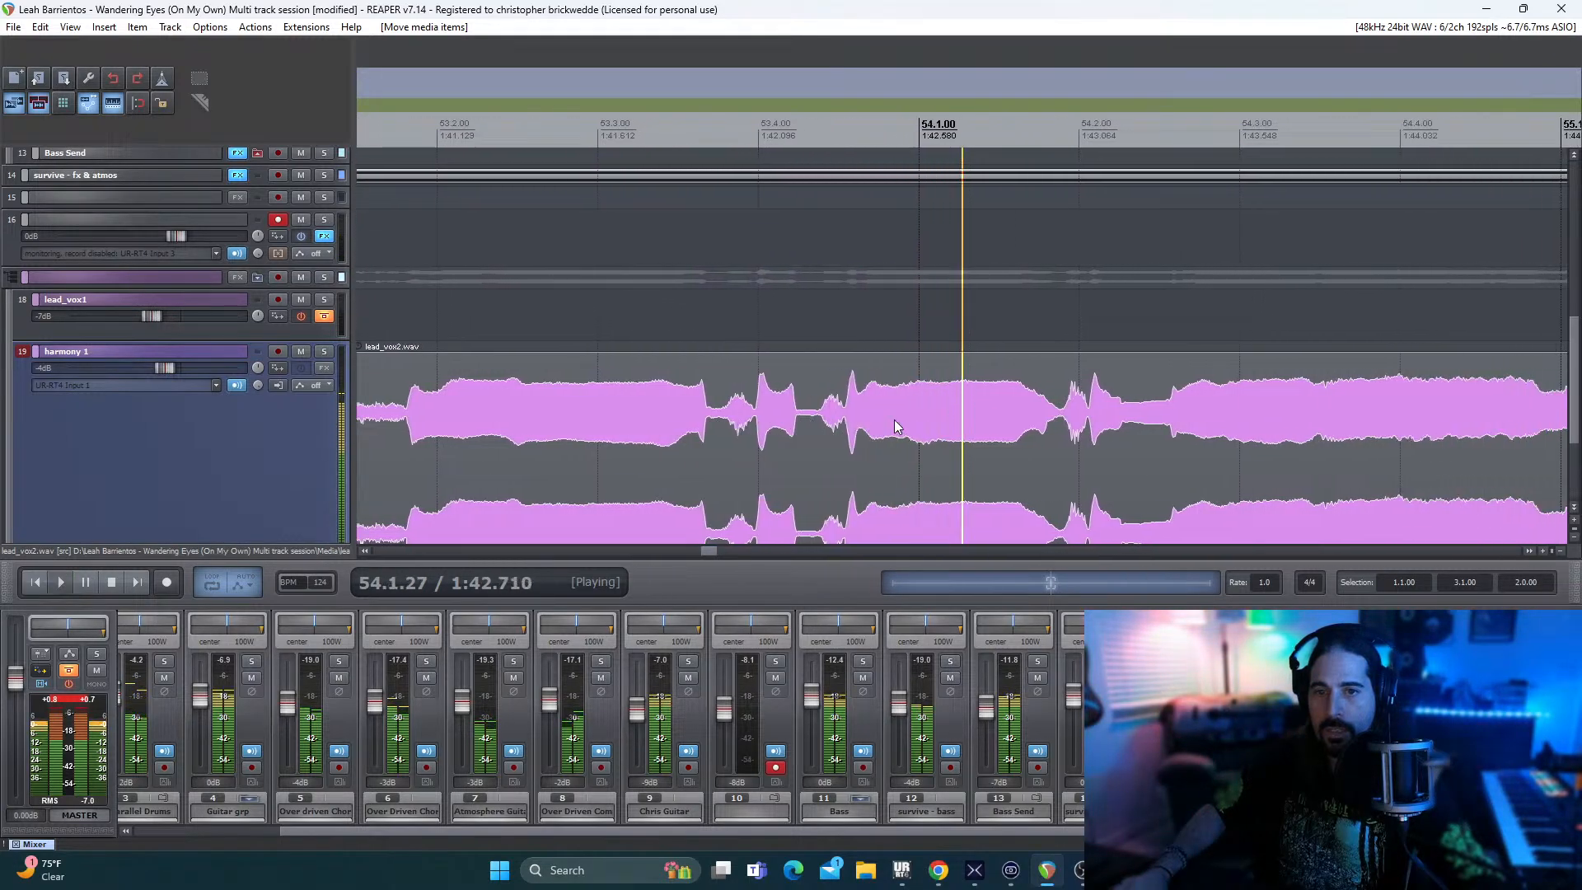
# - Audition the harmony 1 vocal against the mix from 53.3.66 and again from the gap at 53.1.00
pyautogui.press('space')
pyautogui.click(704, 373)
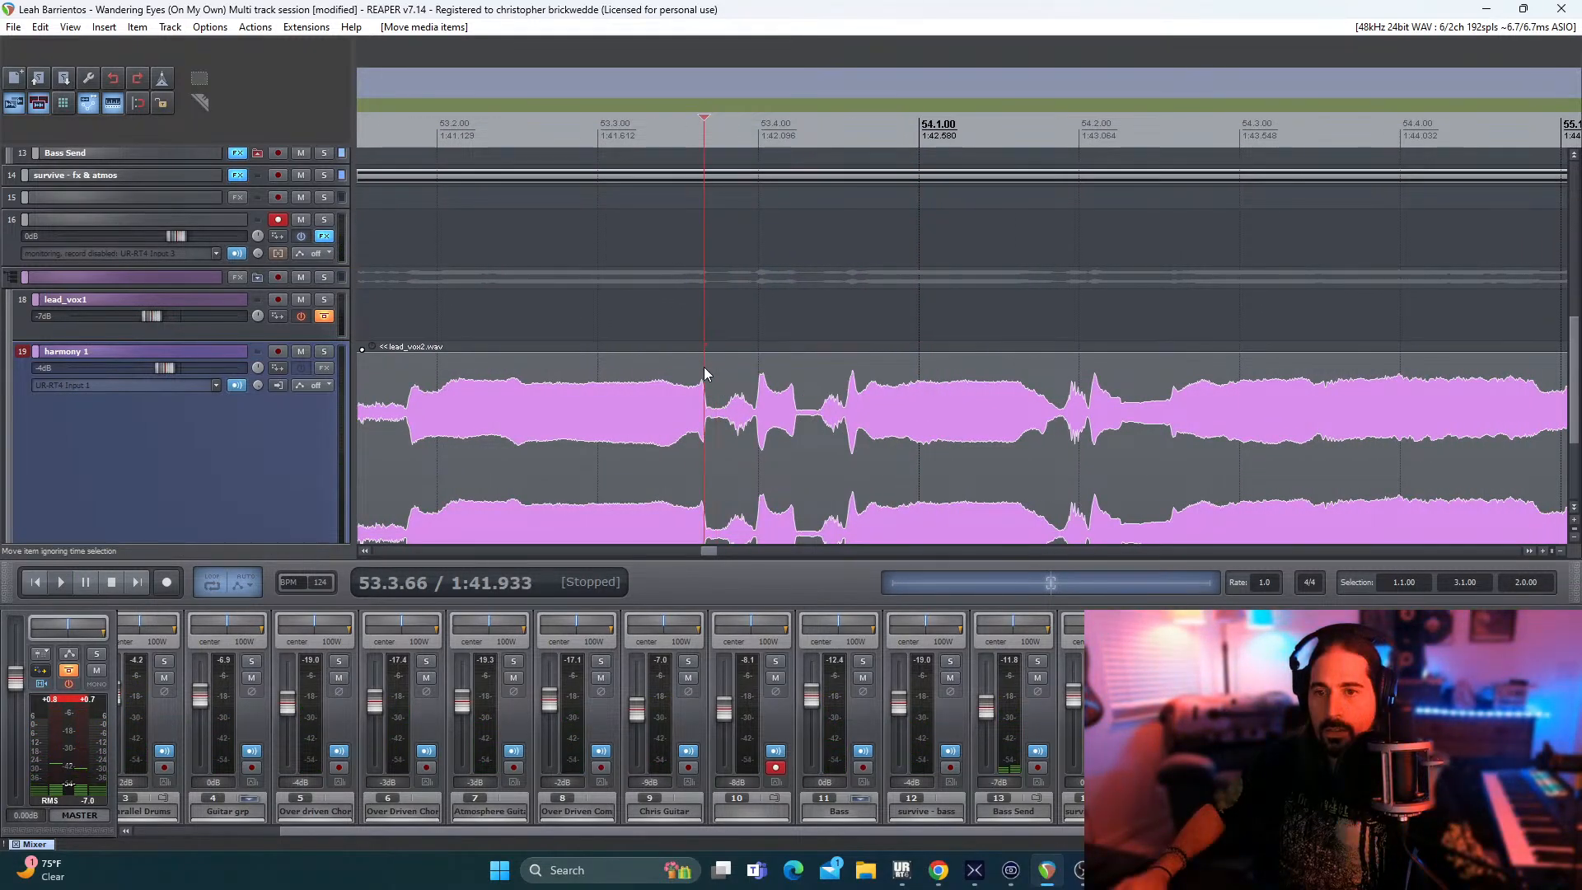
pyautogui.press('space')
pyautogui.press('space')
pyautogui.press('space')
pyautogui.press('space')
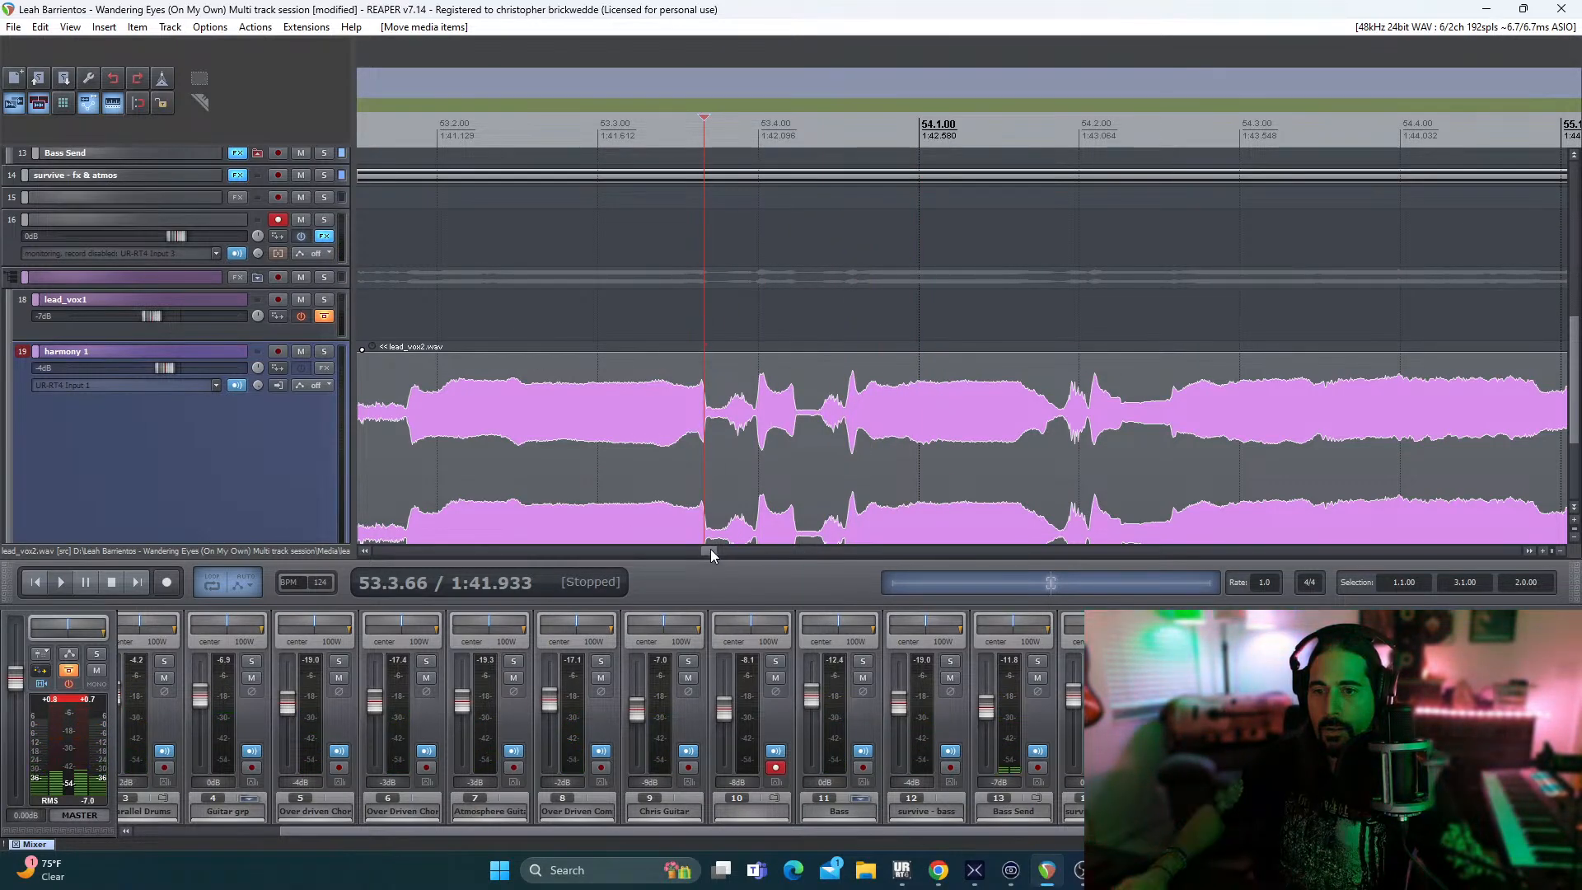
pyautogui.moveTo(710, 549); pyautogui.dragTo(704, 550)
pyautogui.click(1117, 395)
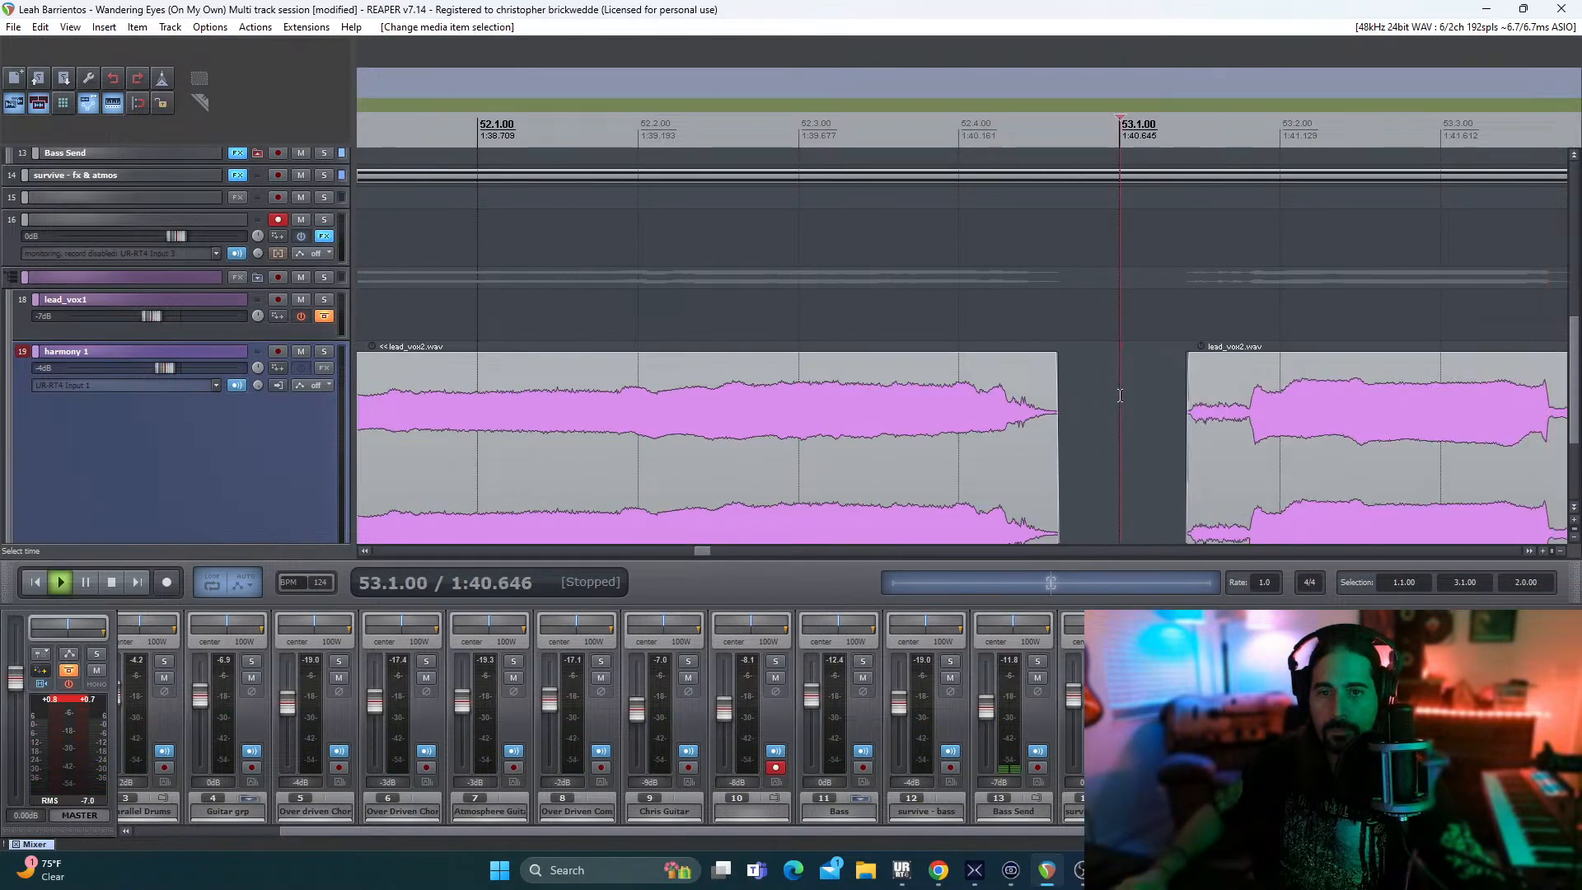
pyautogui.press('space')
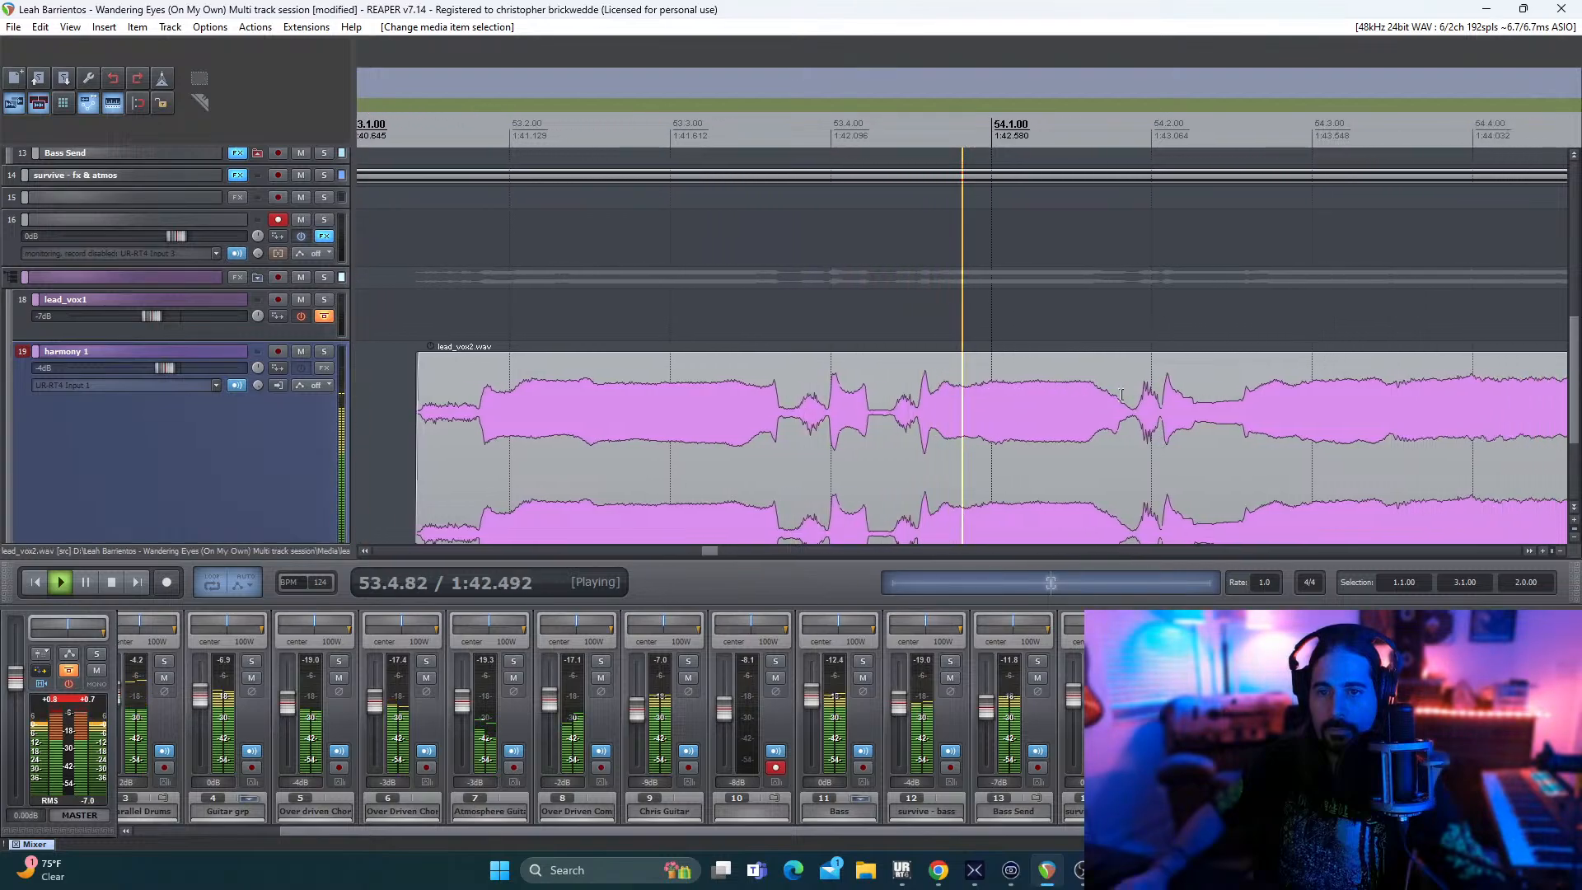
pyautogui.press('space')
# - Split the harmony 1 clip at 53.4.36, in the quiet spot just before the phrase leading into bar 54
pyautogui.click(698, 398)
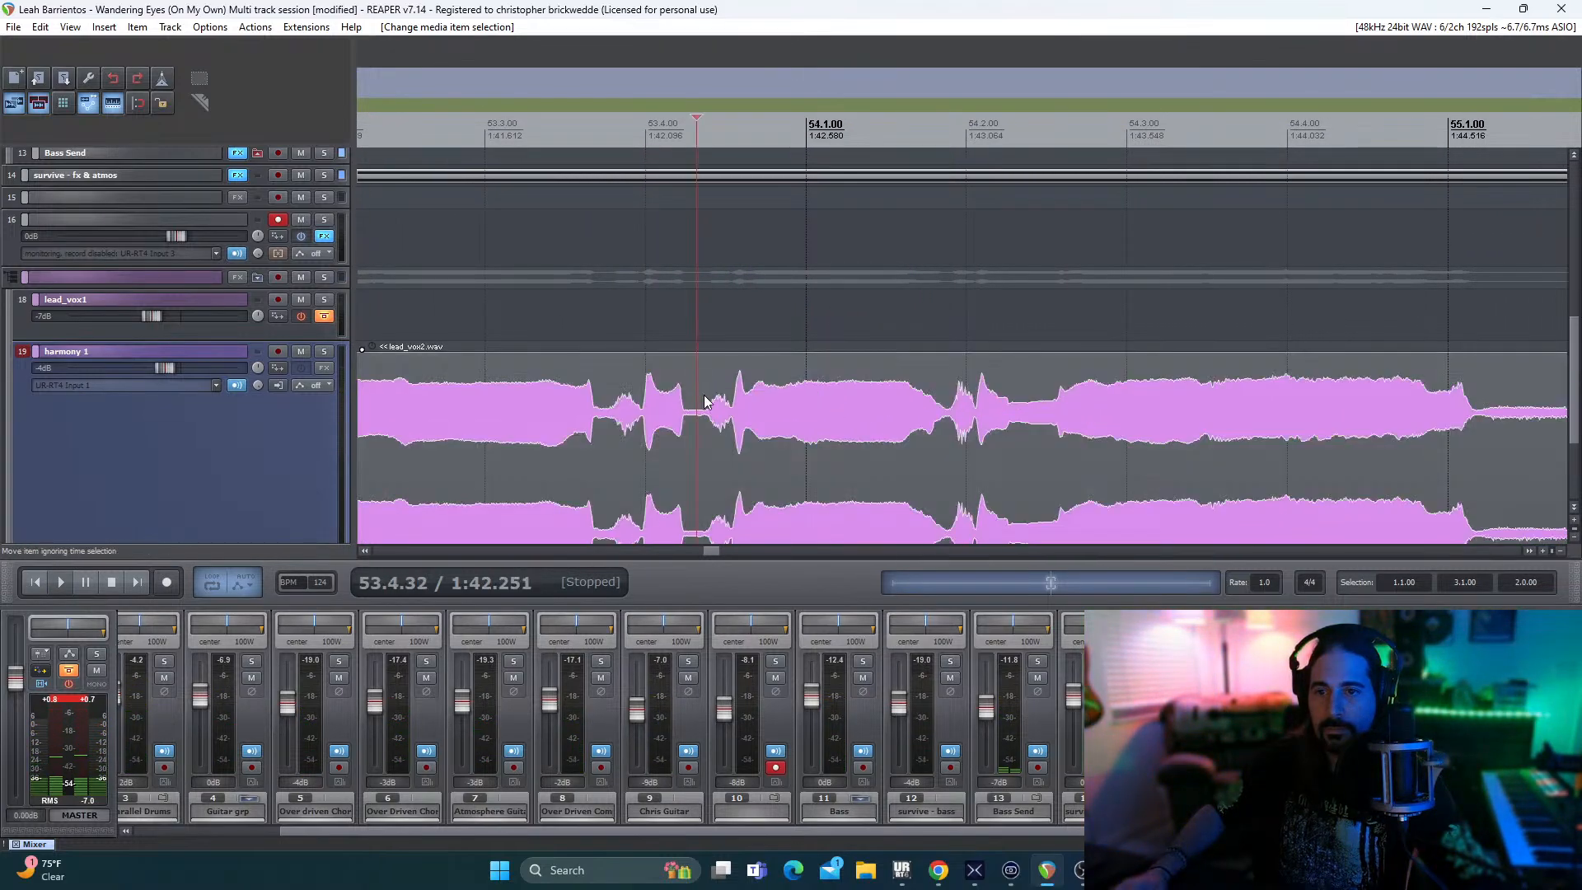
pyautogui.press('Right')
pyautogui.press('Right')
pyautogui.press('Right')
pyautogui.press('Right')
pyautogui.press('Right')
pyautogui.press('Right')
pyautogui.press('Right')
pyautogui.press('Right')
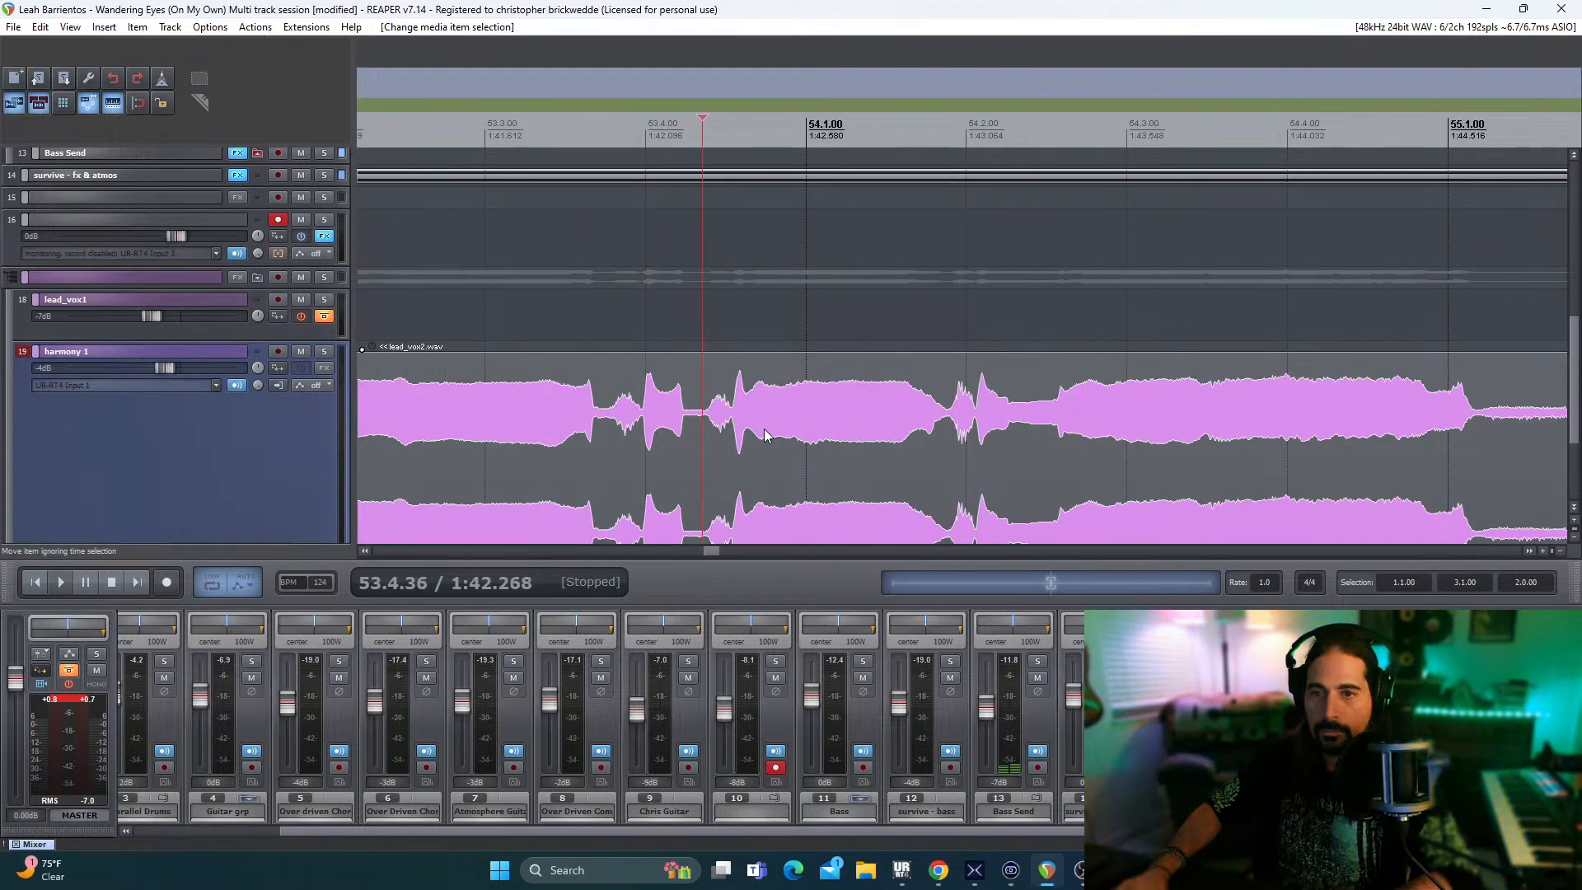
pyautogui.press('s')
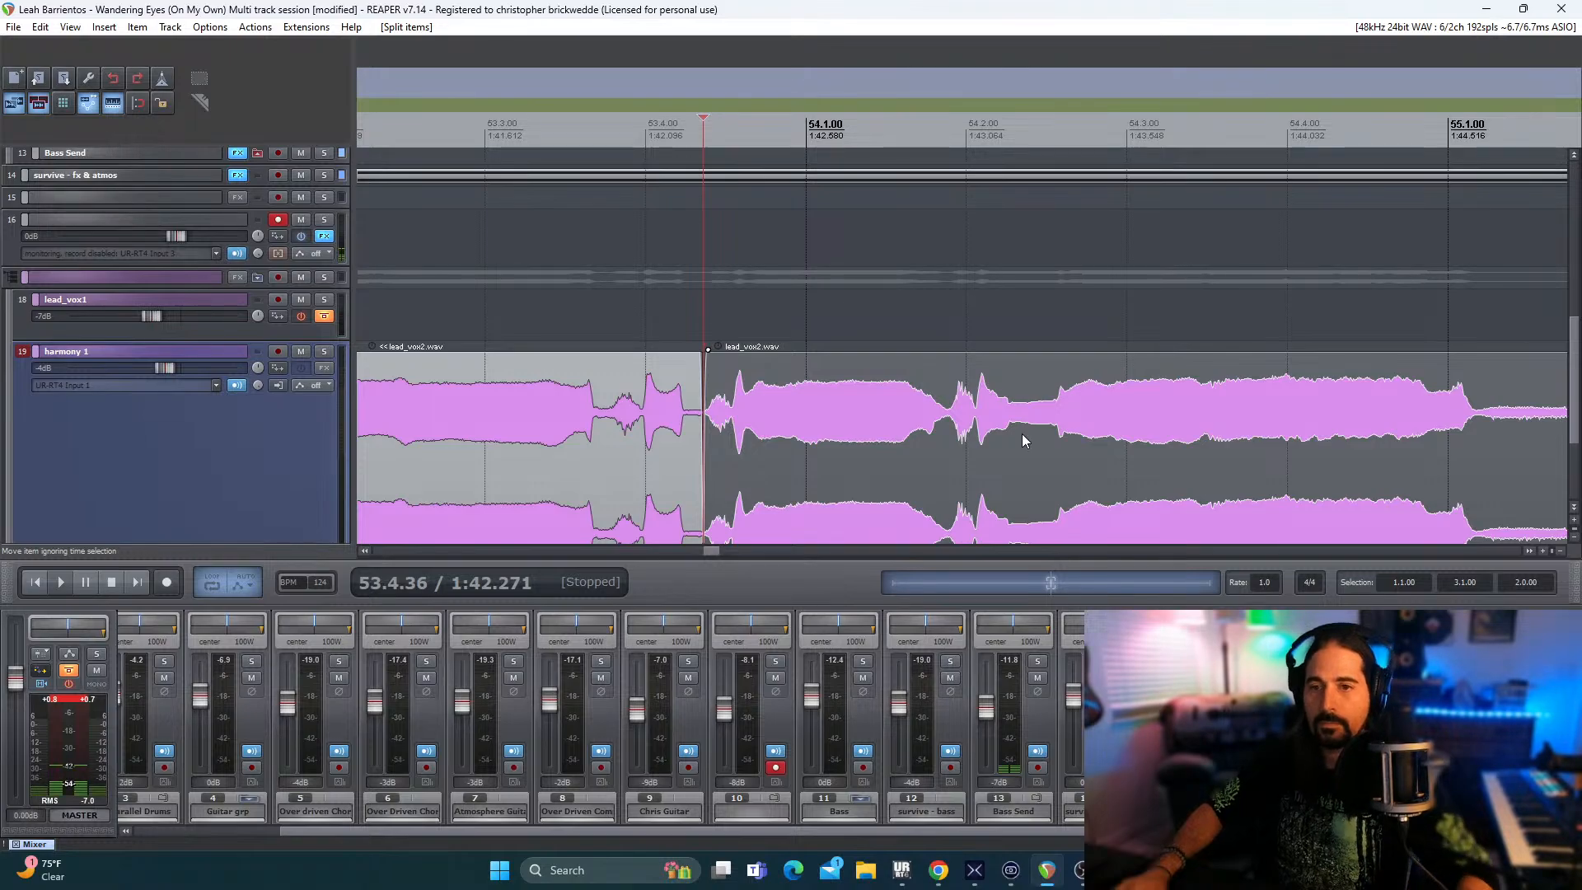
# - Shift the clip after the 53.4.36 split slightly earlier on harmony 1 and audition it from 53.1.38
pyautogui.moveTo(888, 457); pyautogui.dragTo(875, 465)
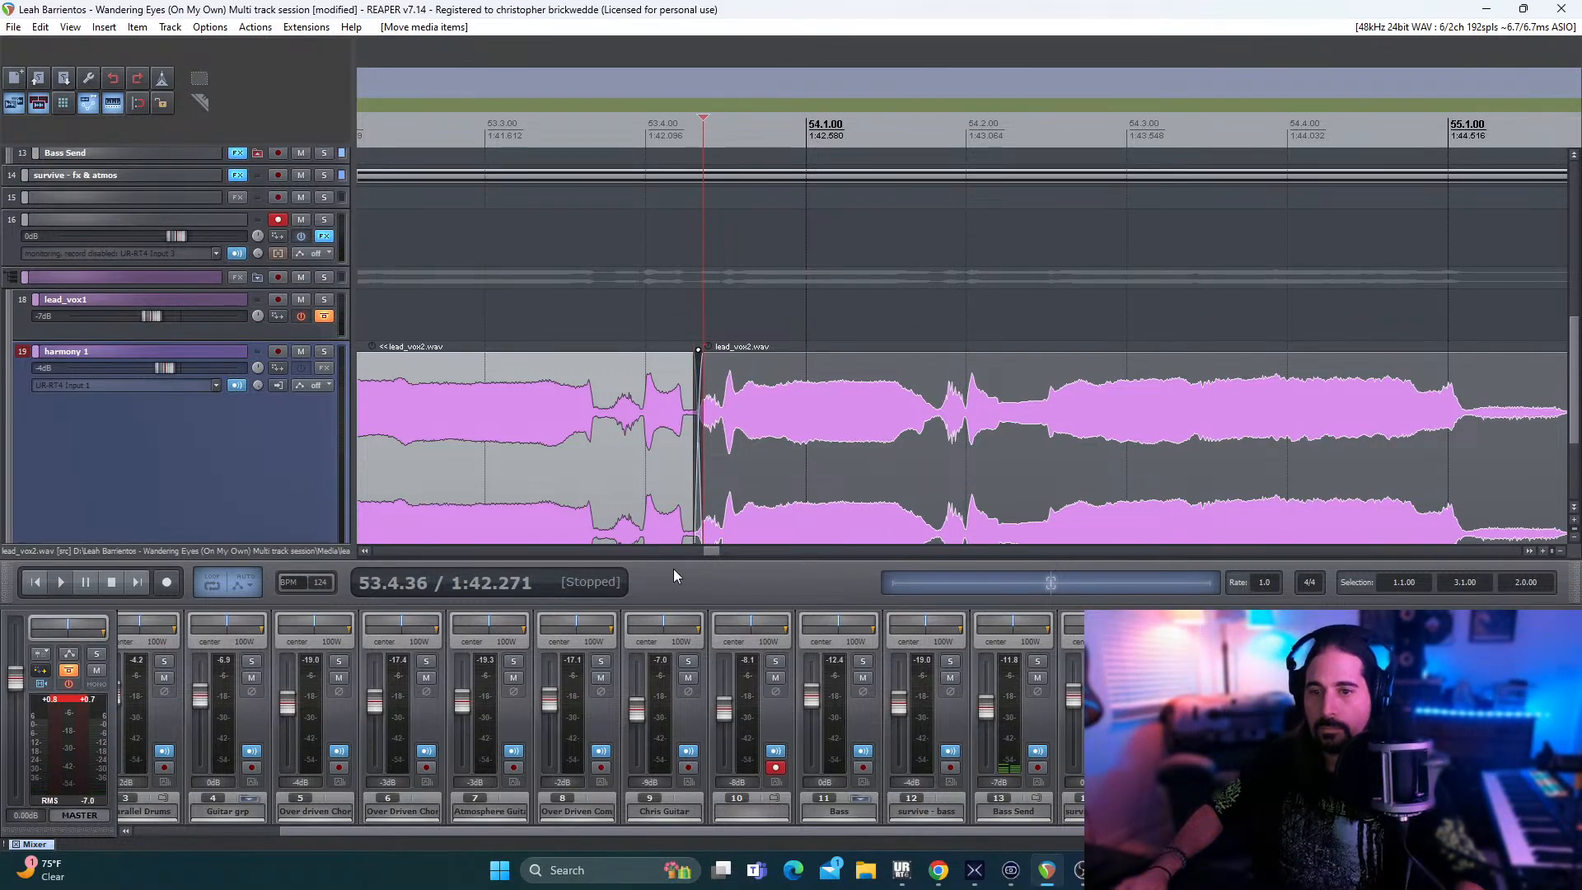
pyautogui.scroll(5, 710, 551)
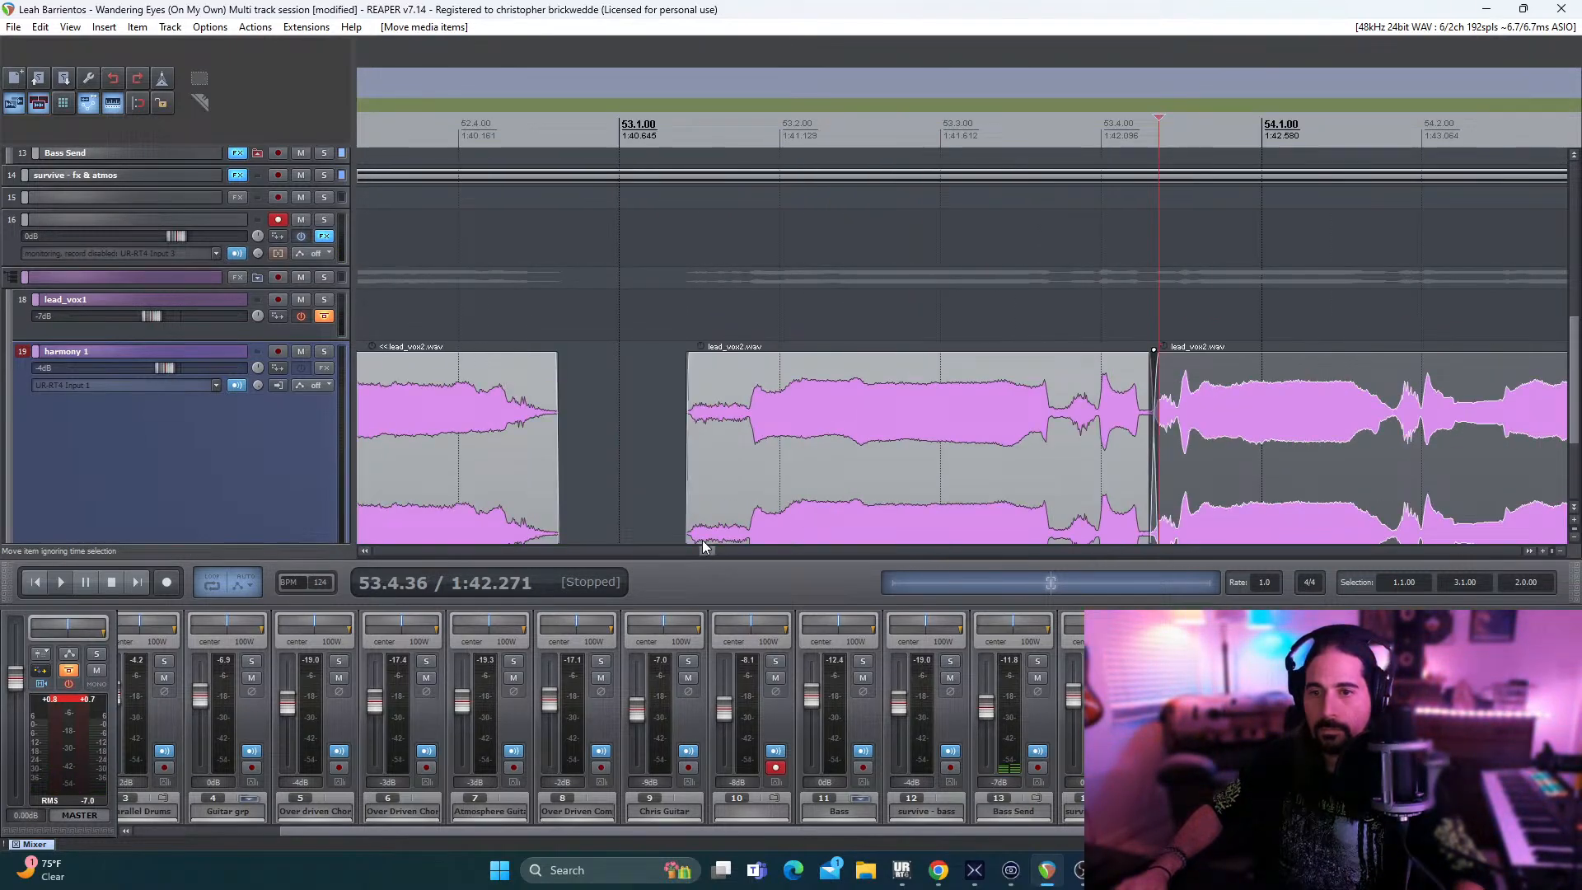
pyautogui.click(679, 440)
pyautogui.press('space')
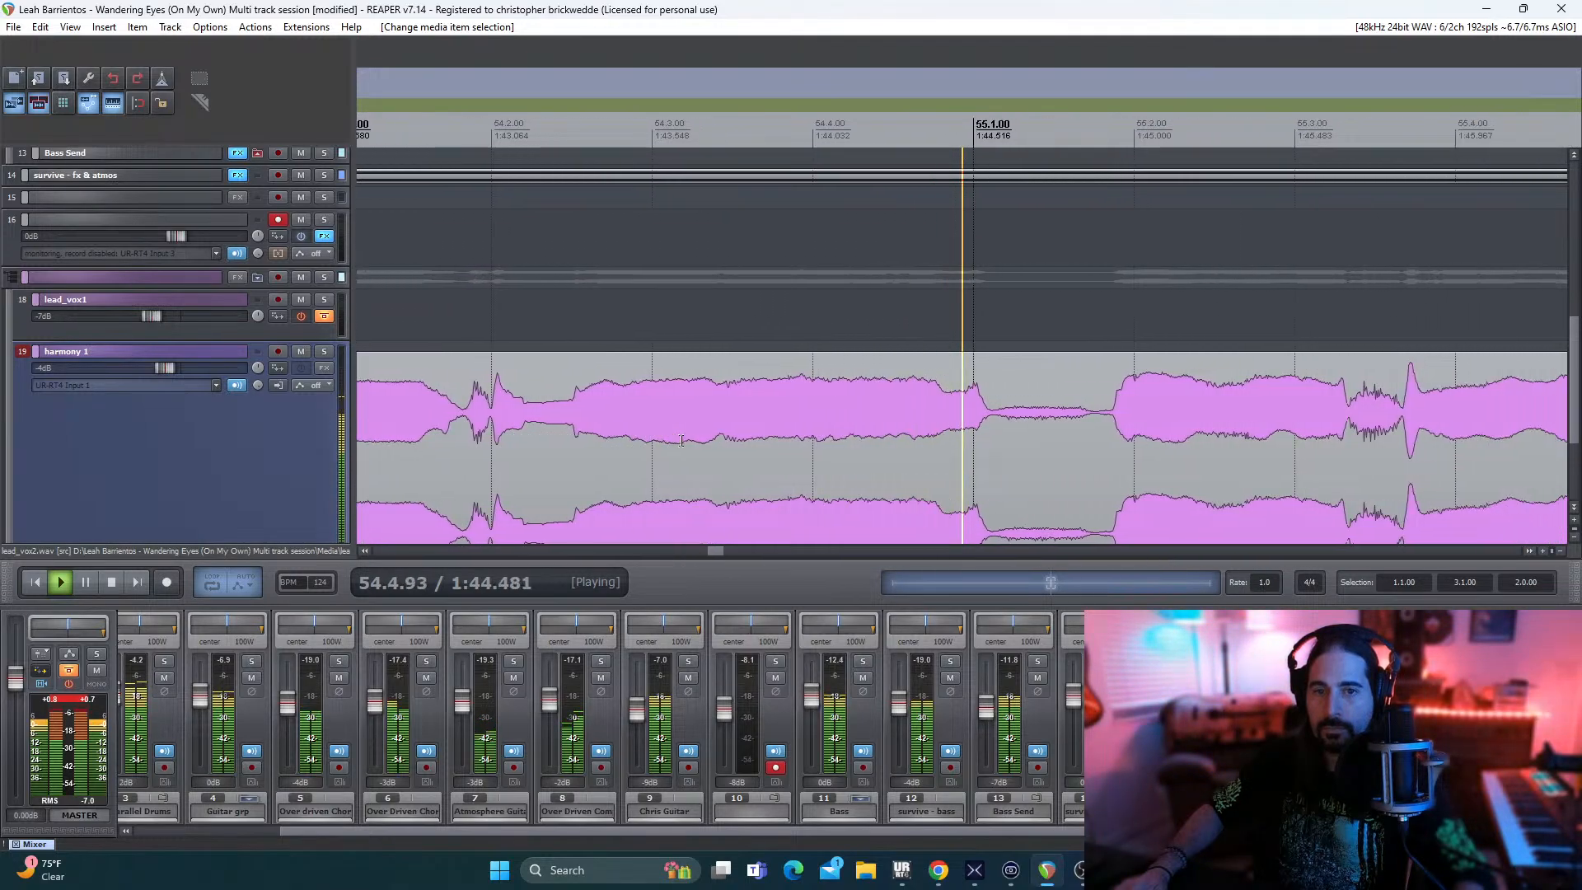
pyautogui.press('space')
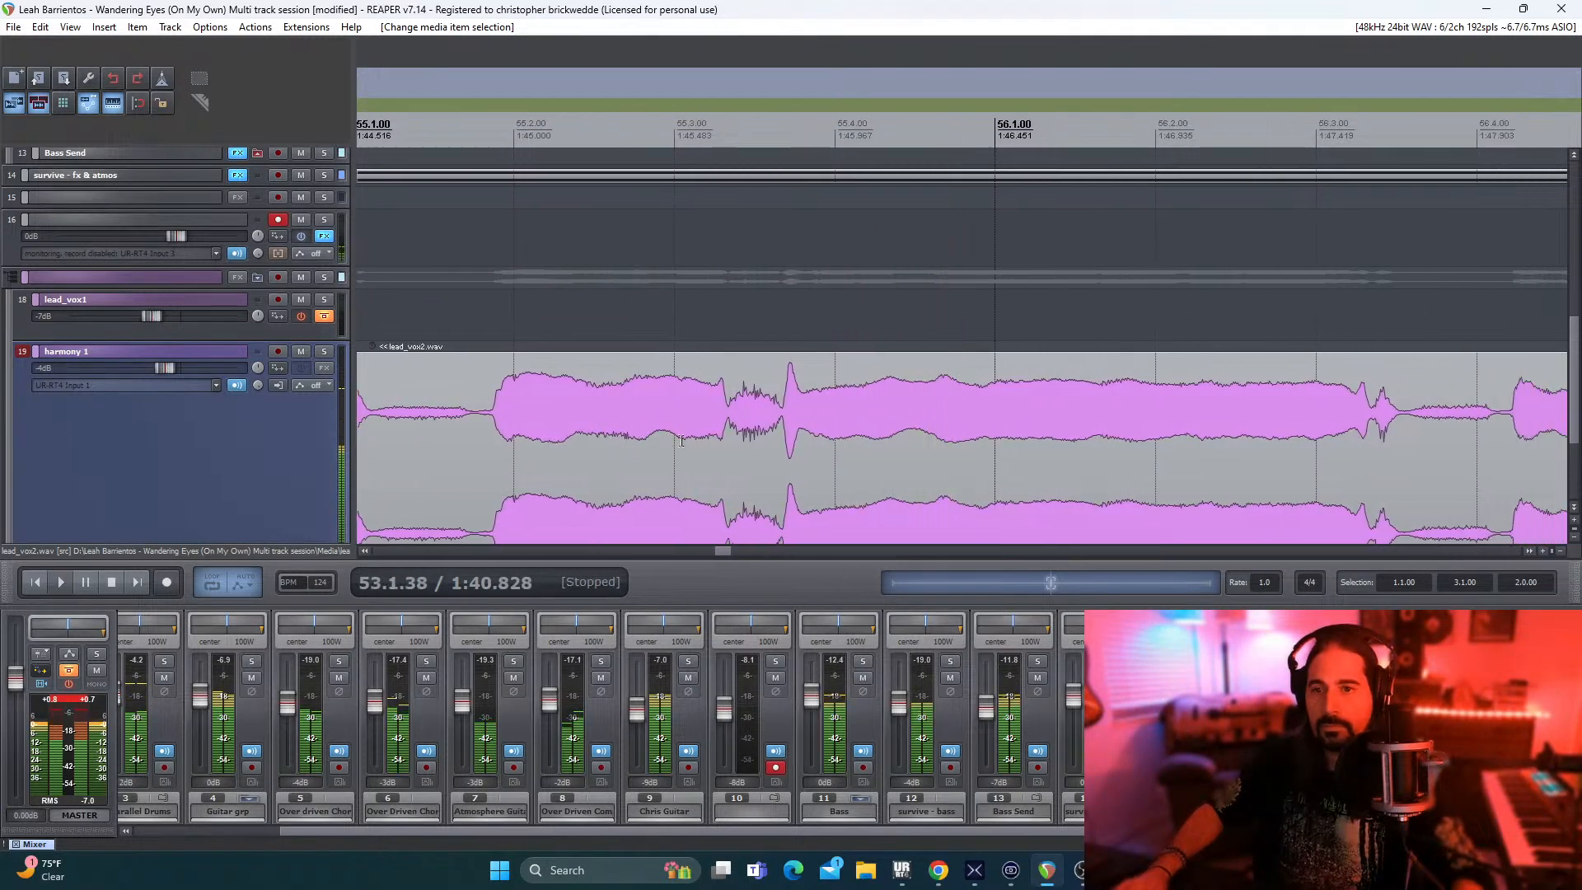
# - Audition harmony 1 from 55.1.73 and around 55.3.65, and split the clip at 55.3.67, just before the sharp peak
pyautogui.press('space')
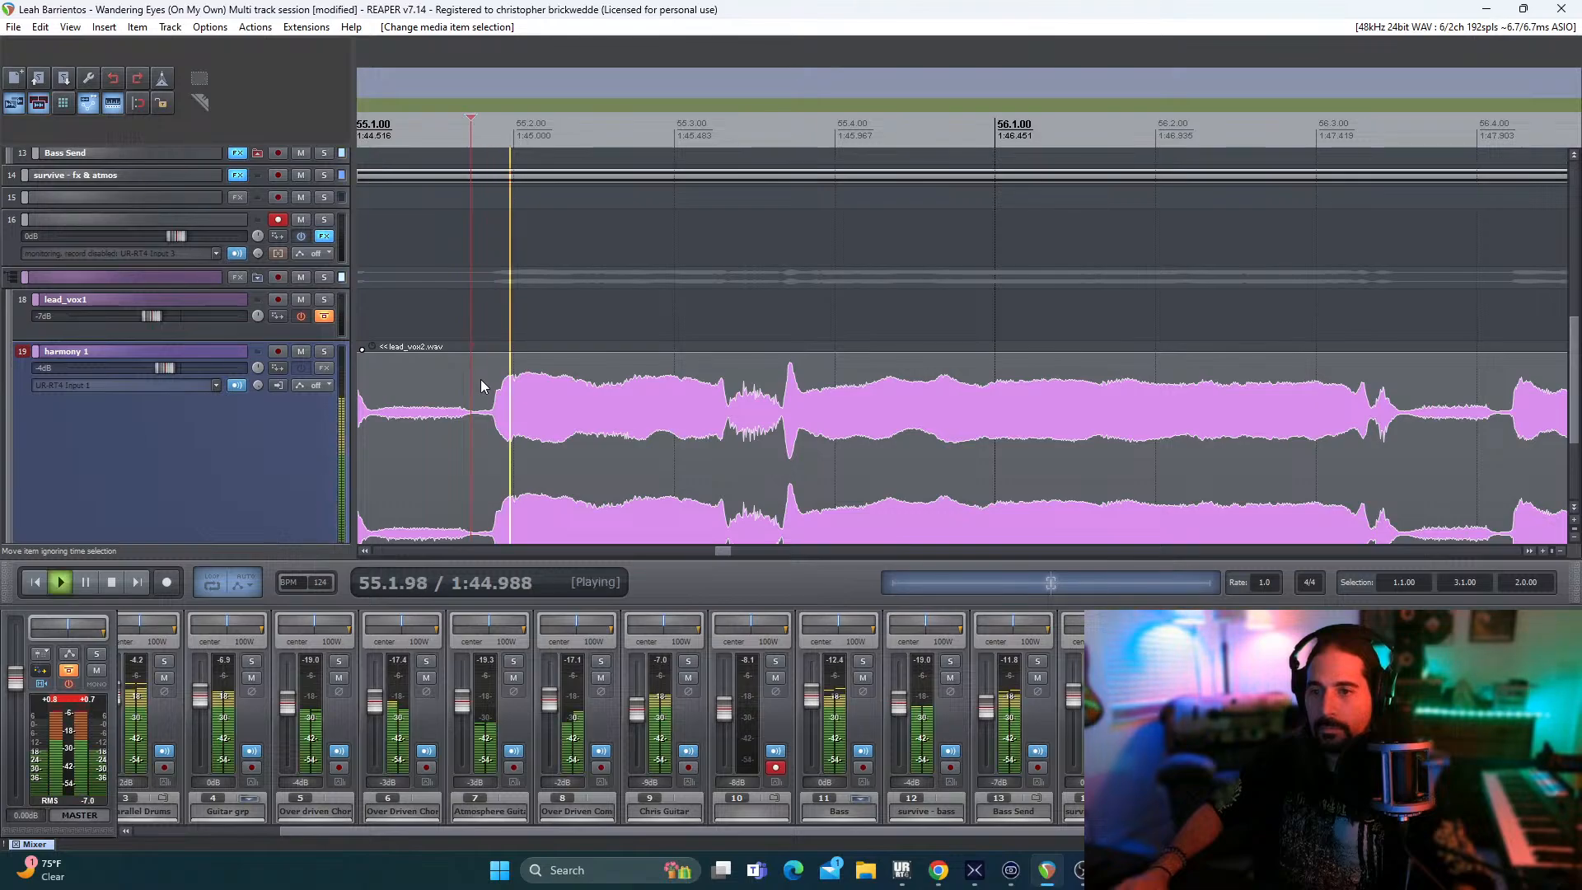
pyautogui.press('space')
pyautogui.press('space')
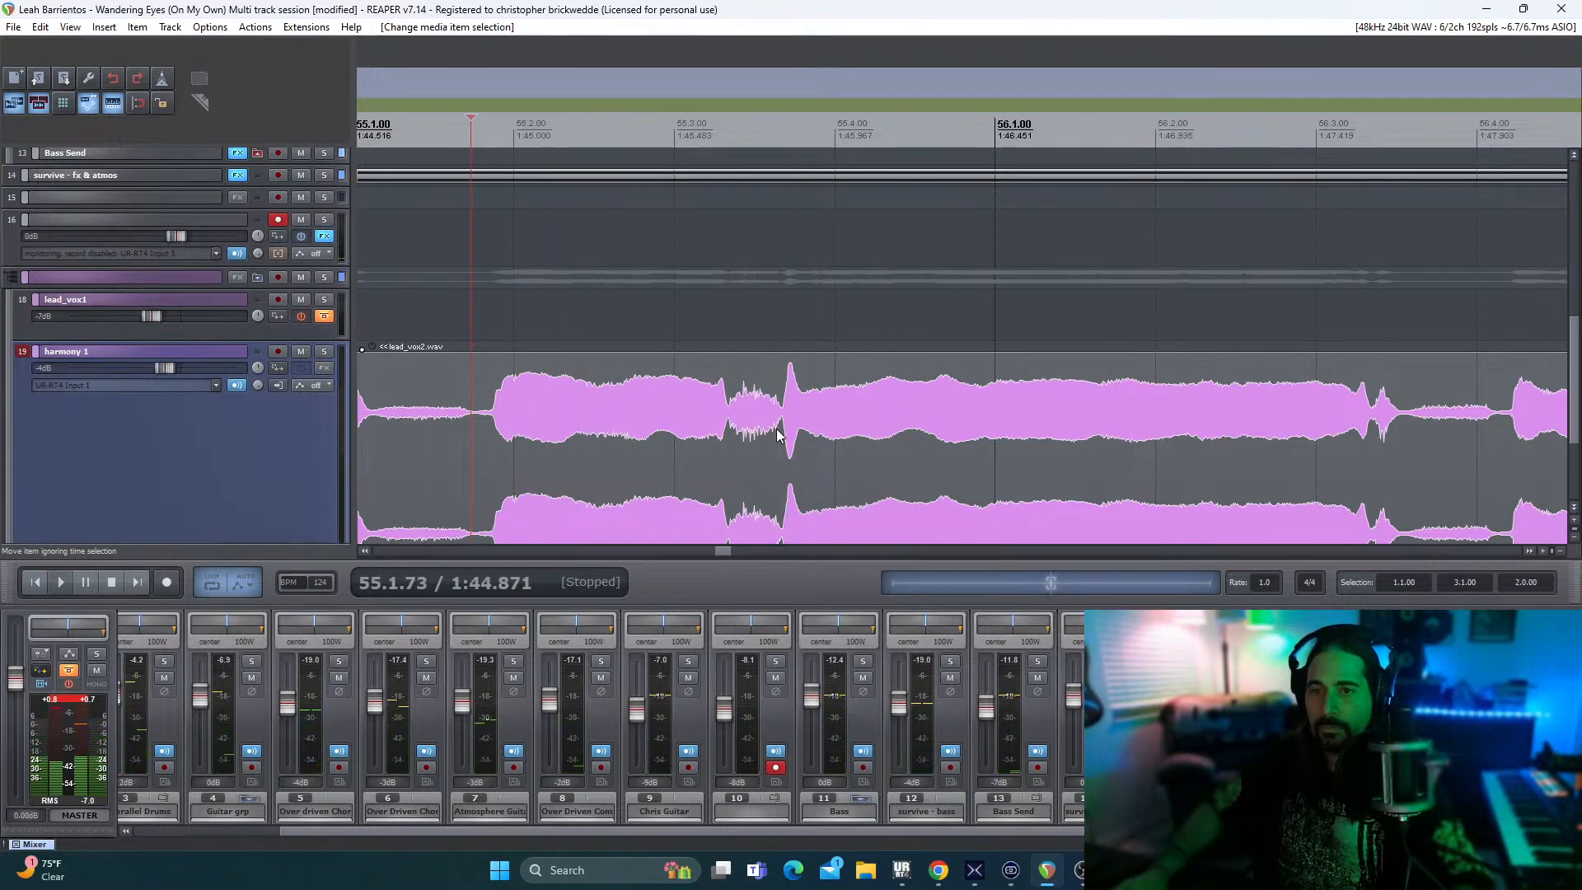
pyautogui.click(779, 432)
pyautogui.press('space')
pyautogui.press('space')
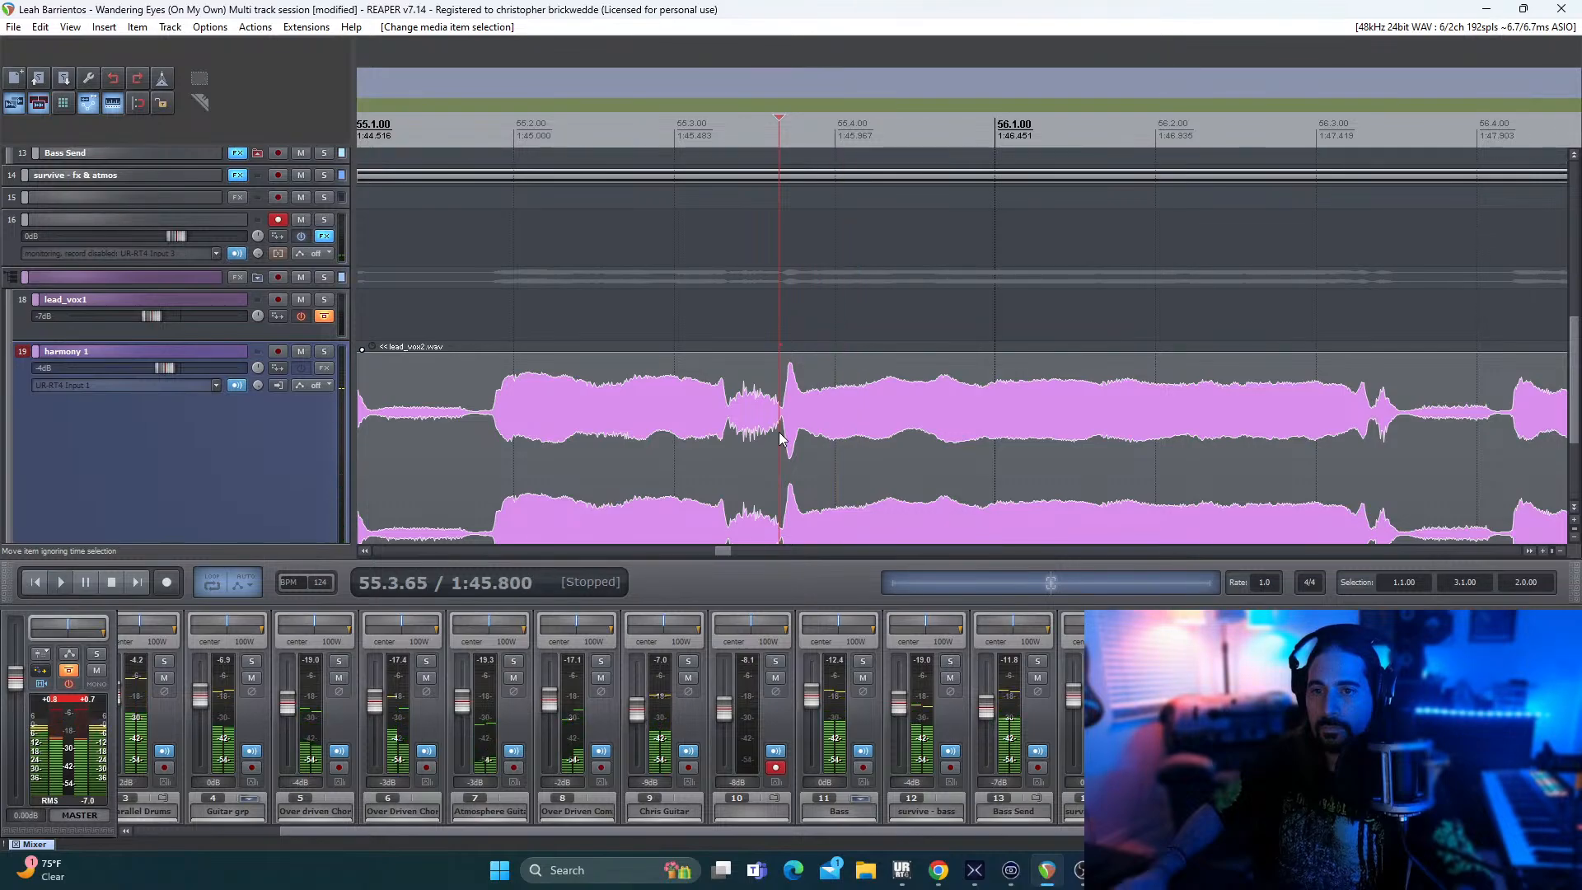
pyautogui.press('space')
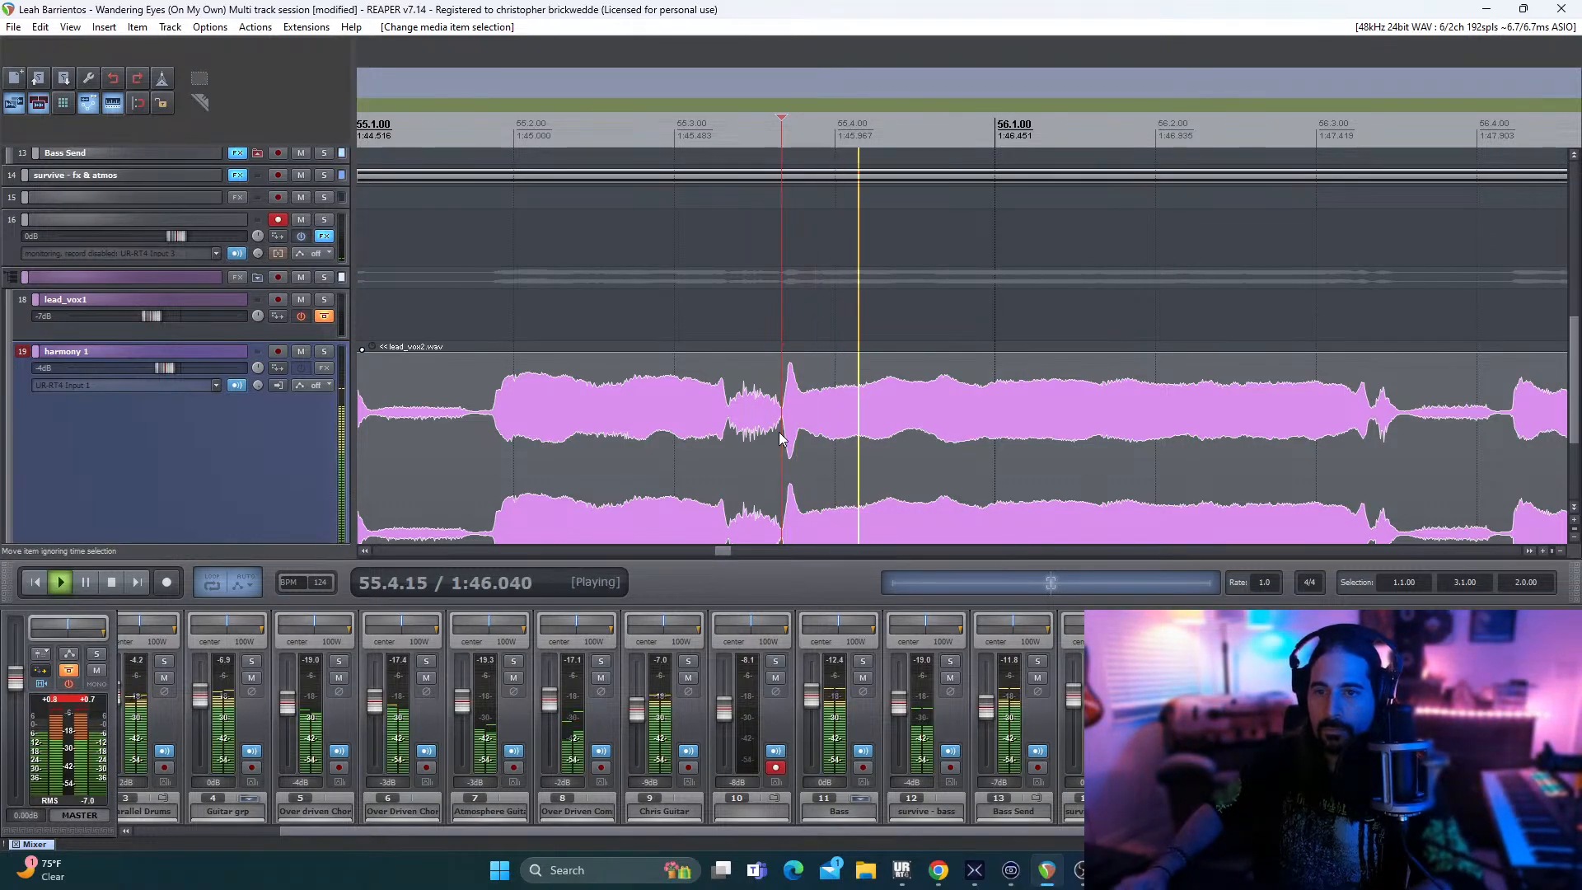
pyautogui.press('space')
pyautogui.press('s')
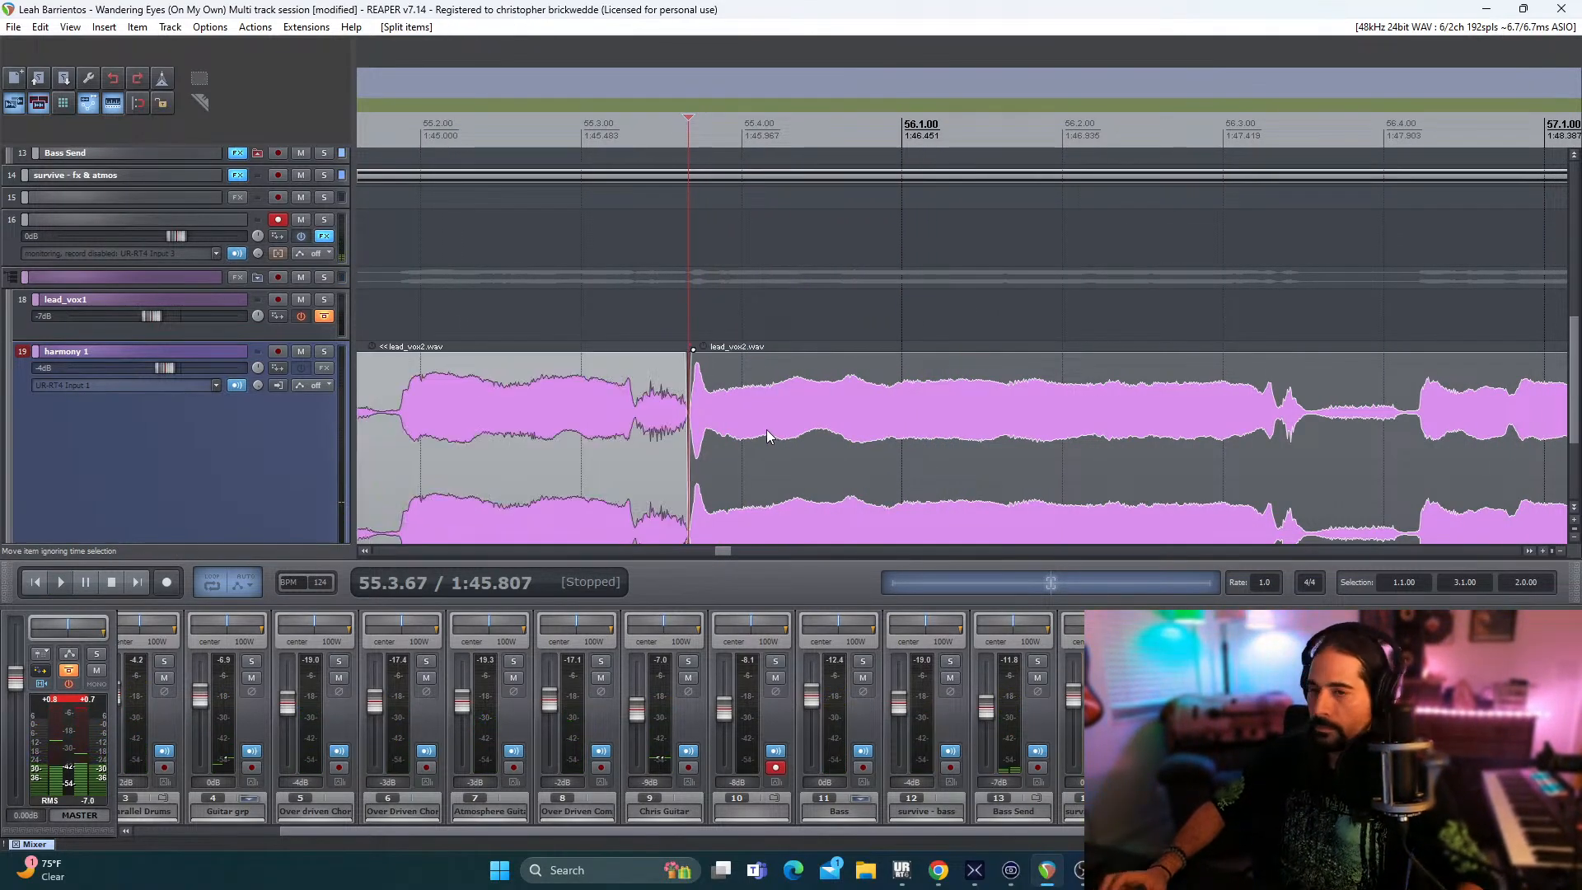
# - Try shifting the clip after the 55.3.67 split slightly earlier, auditioning it repeatedly from 53.1.41
pyautogui.moveTo(809, 429); pyautogui.dragTo(782, 463)
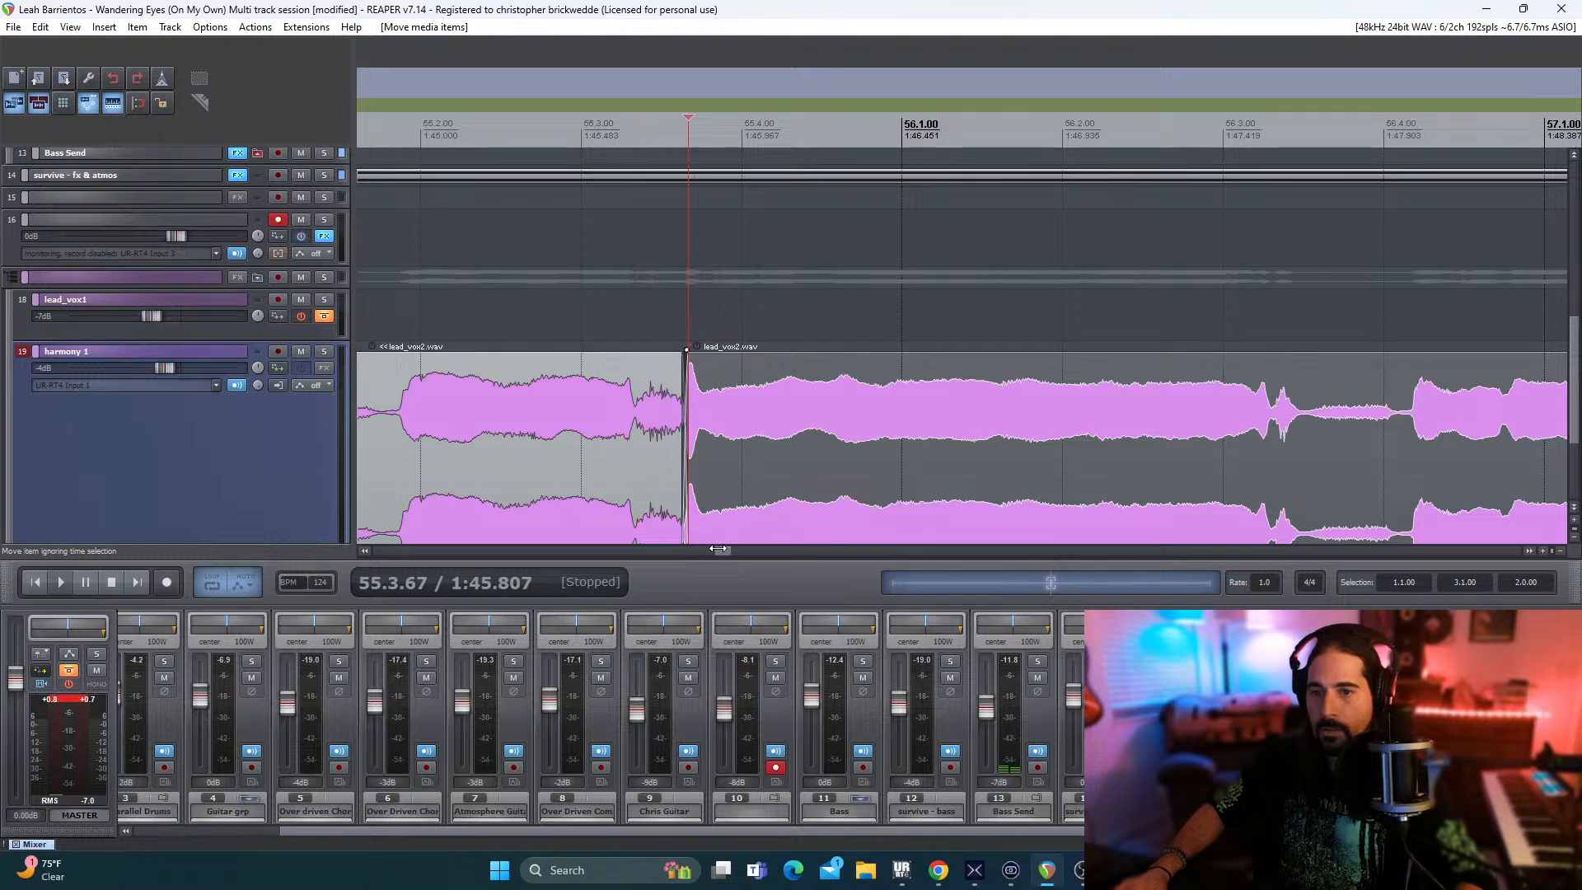
pyautogui.hscroll(-5, 717, 550)
pyautogui.scroll(-1, 719, 463)
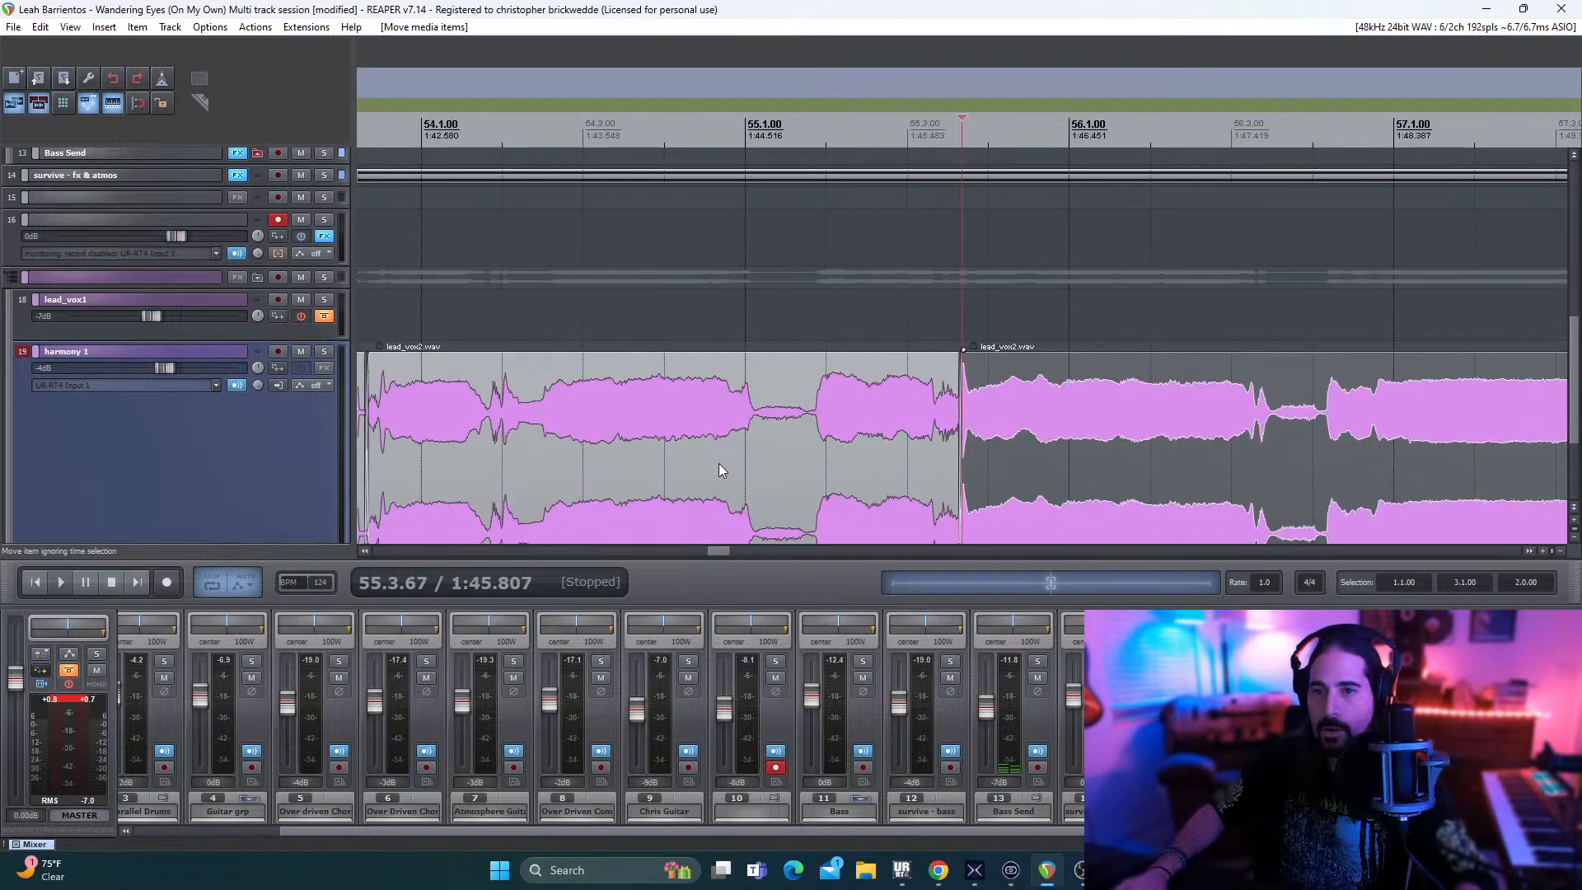
pyautogui.scroll(-1, 719, 463)
pyautogui.moveTo(715, 556); pyautogui.dragTo(709, 554)
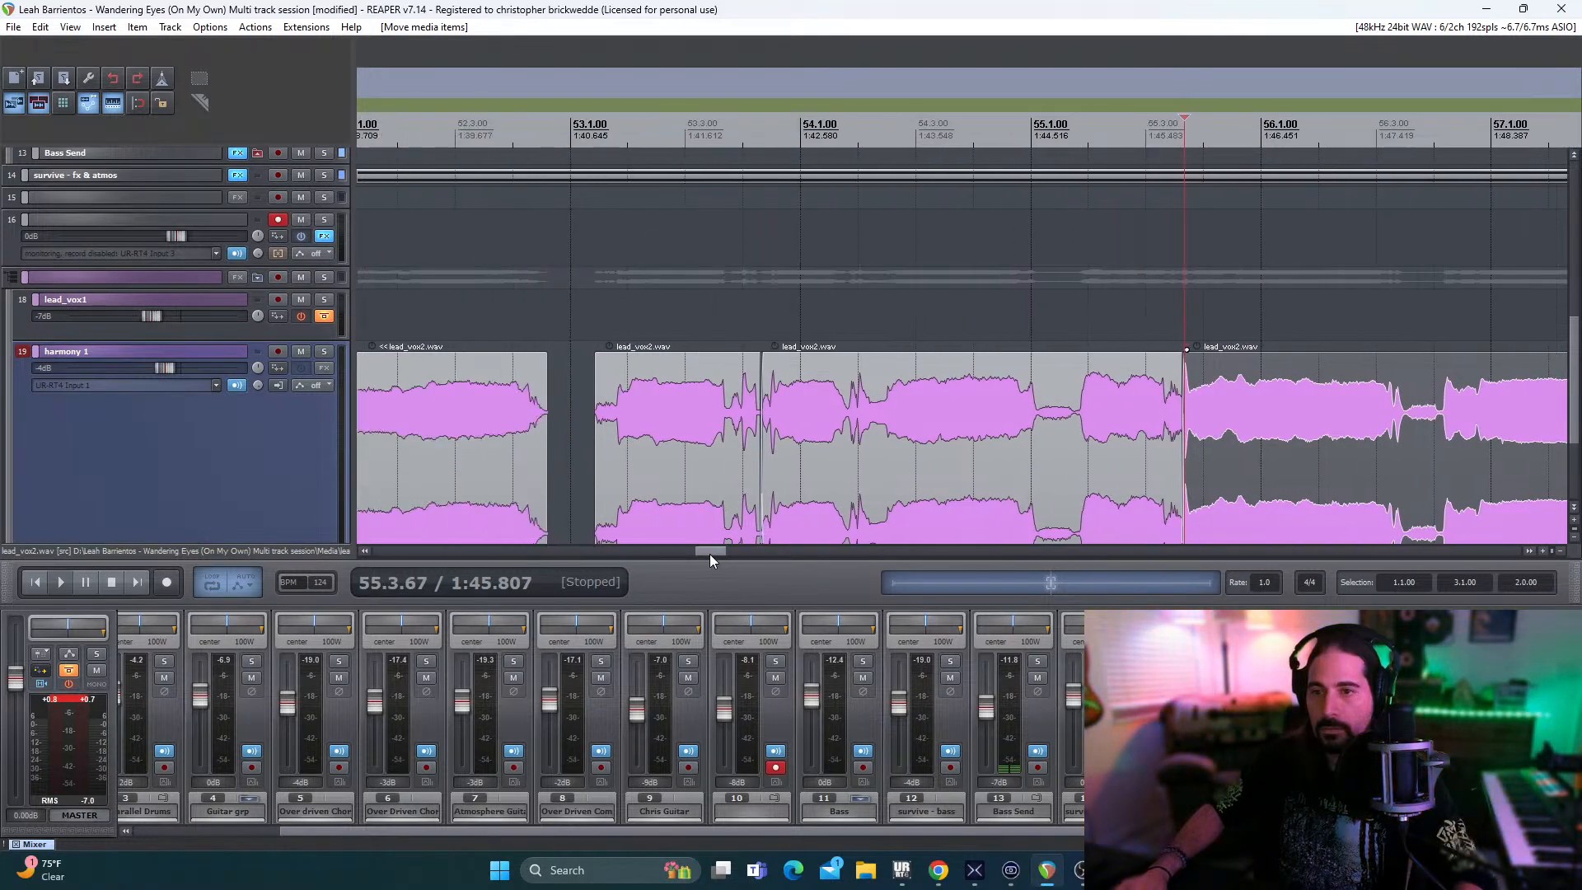
pyautogui.click(597, 462)
pyautogui.press('space')
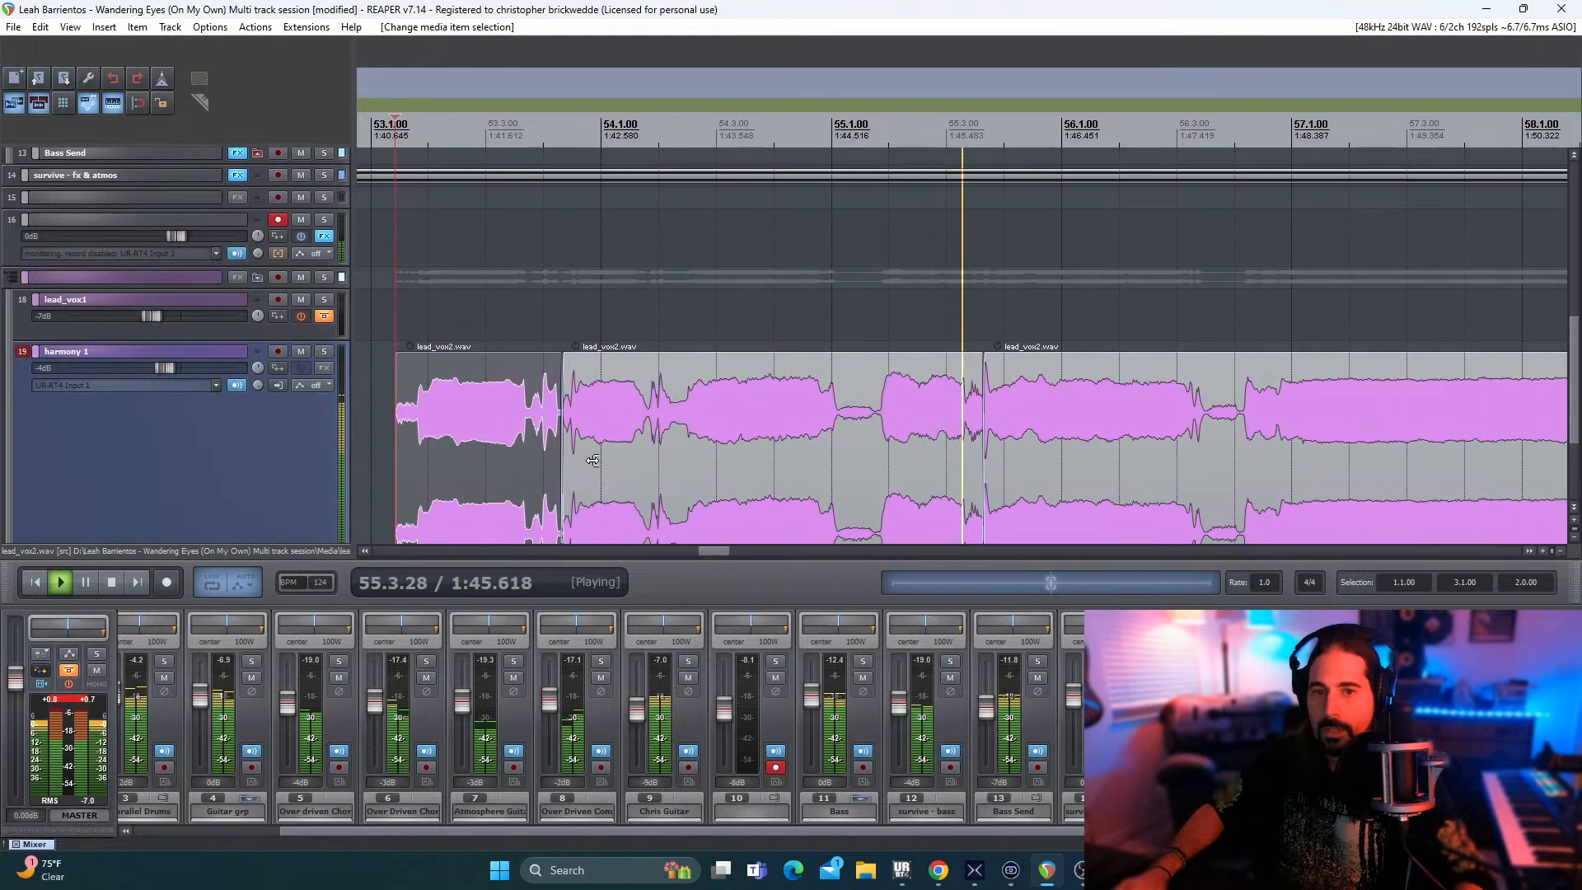
pyautogui.press('space')
pyautogui.press('space')
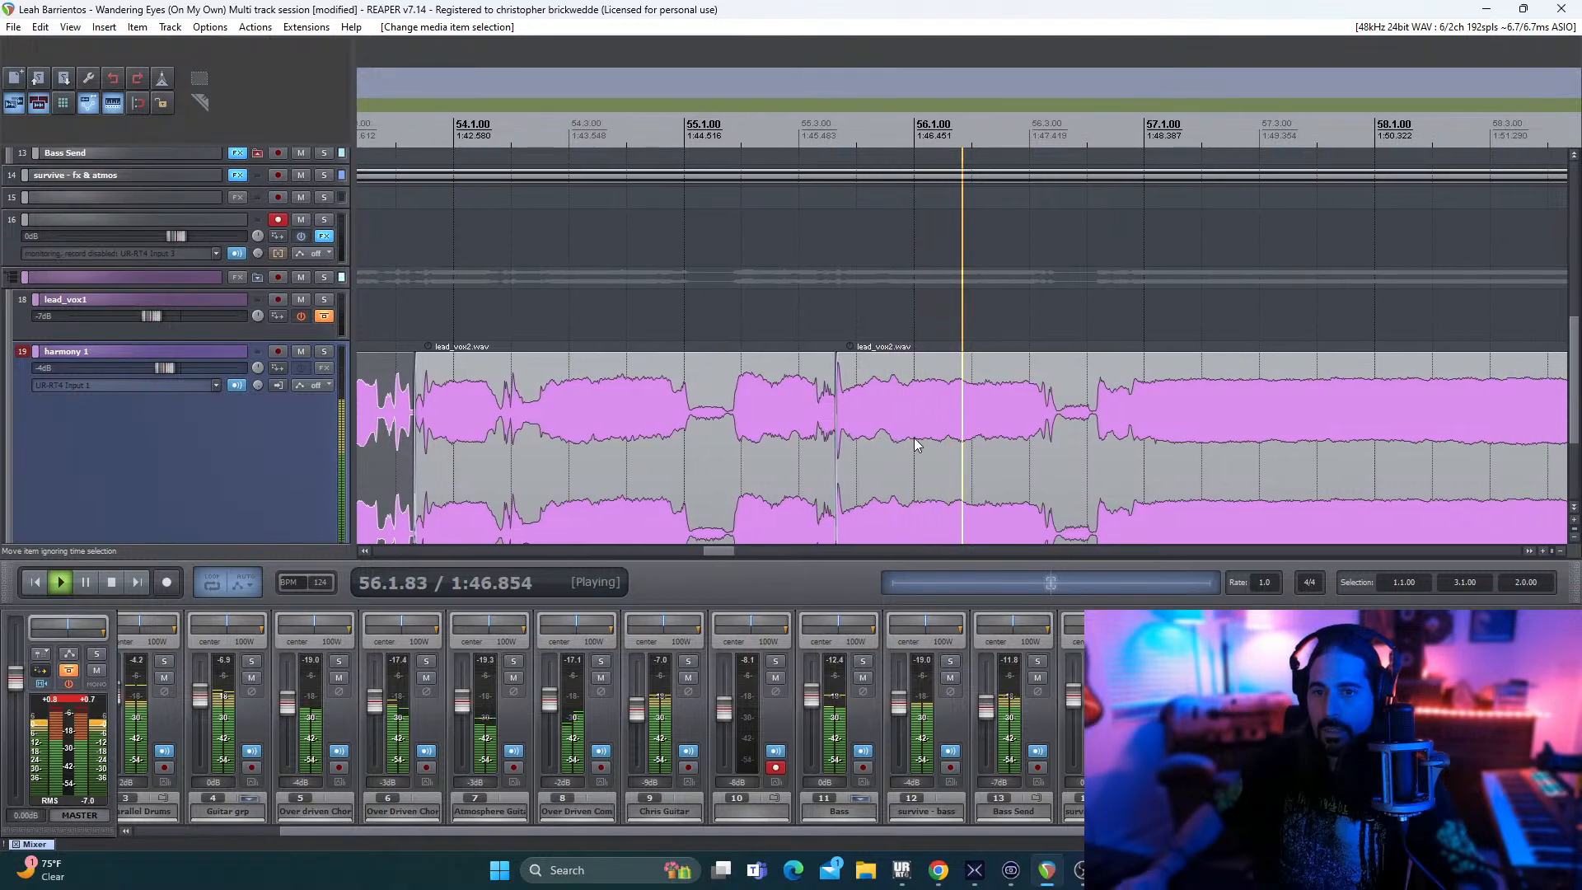
pyautogui.press('space')
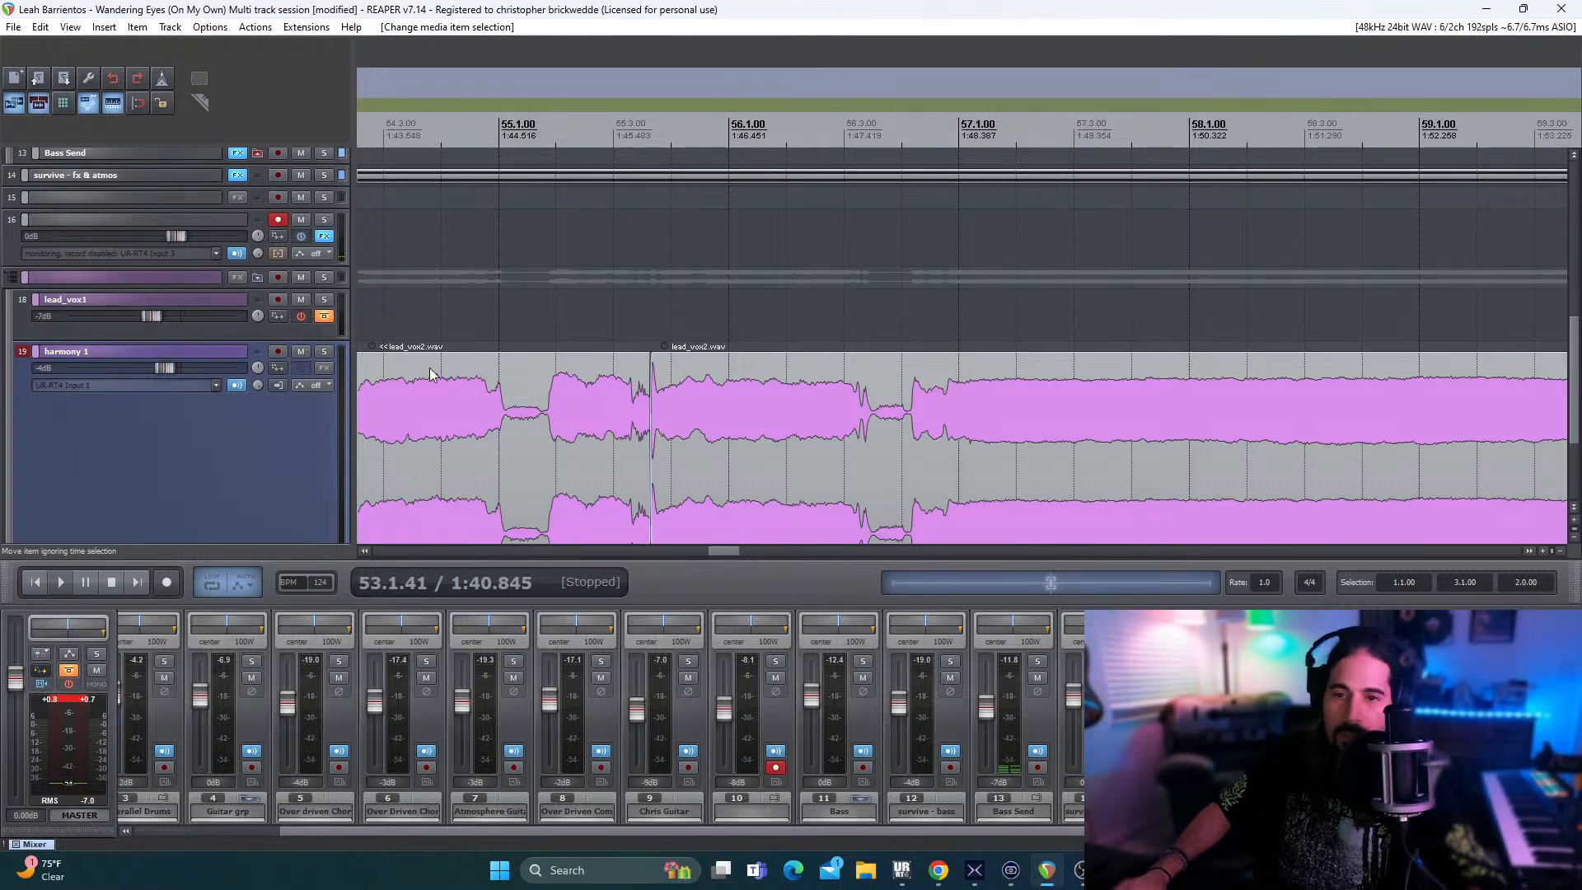
pyautogui.scroll(3, 738, 367)
pyautogui.press('space')
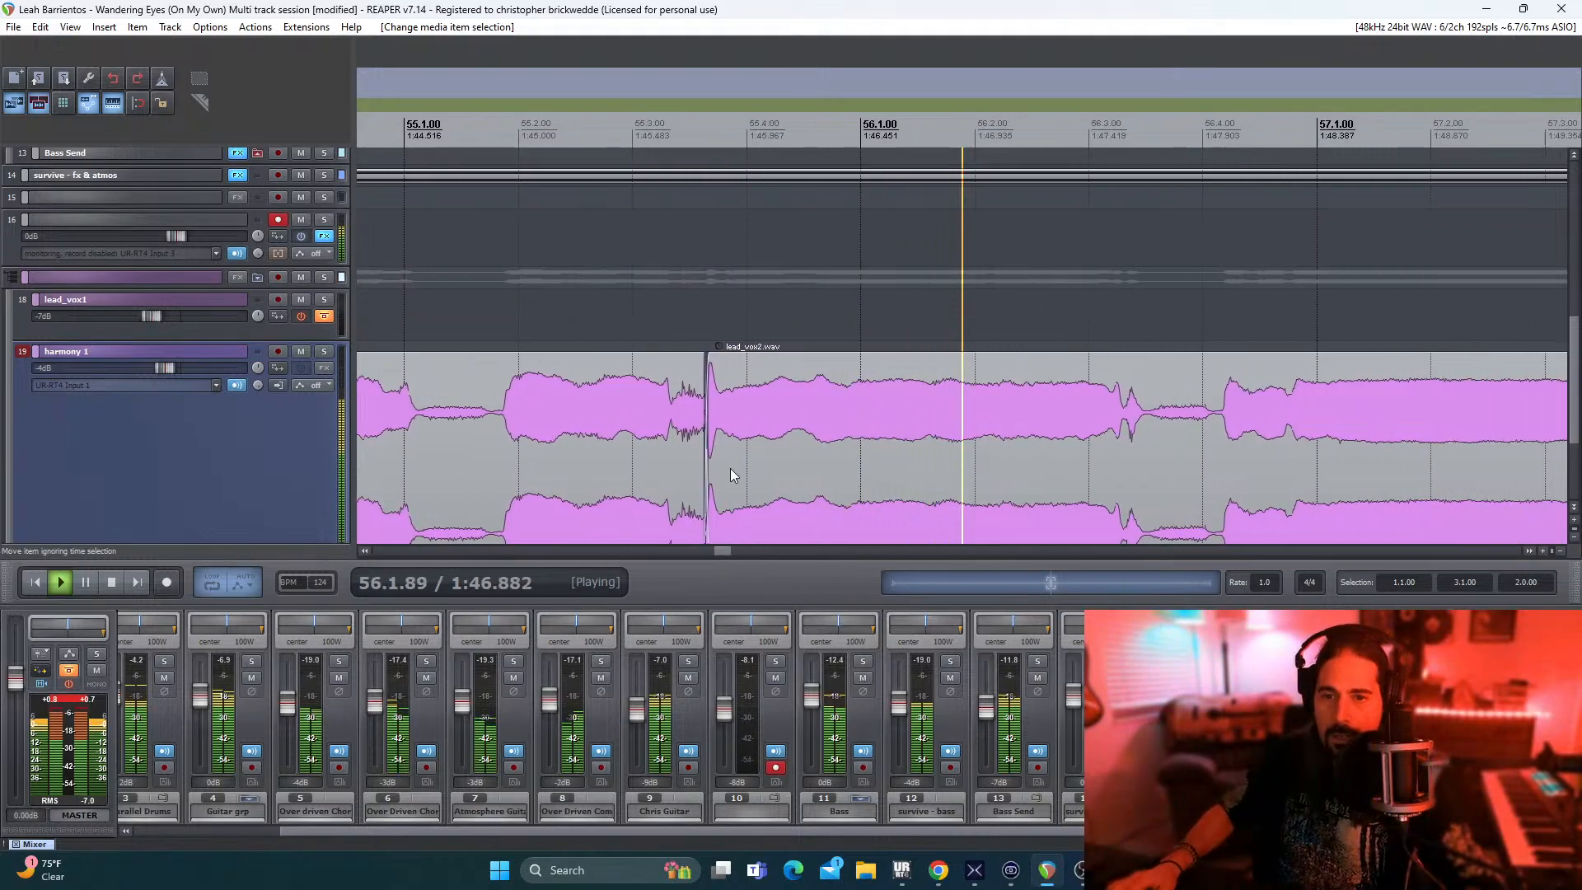
pyautogui.press('space')
# - Try moving the clip after the 55.3.67 split earlier and later, and undo all its moves back to the split
pyautogui.click(814, 412)
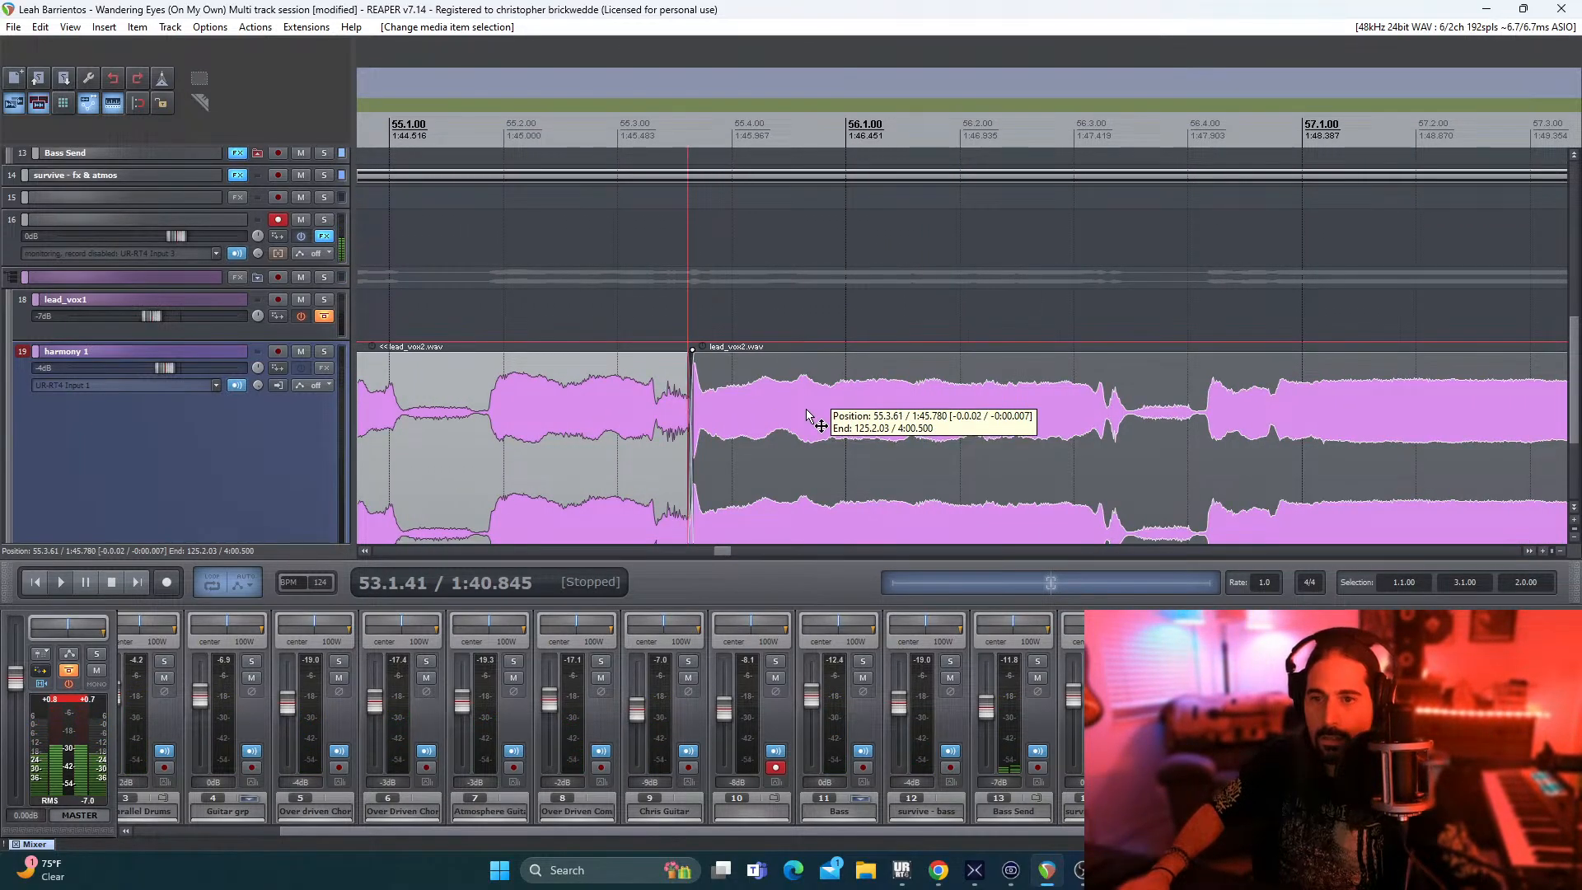
pyautogui.hotkey('ctrl', 'z')
pyautogui.press('space')
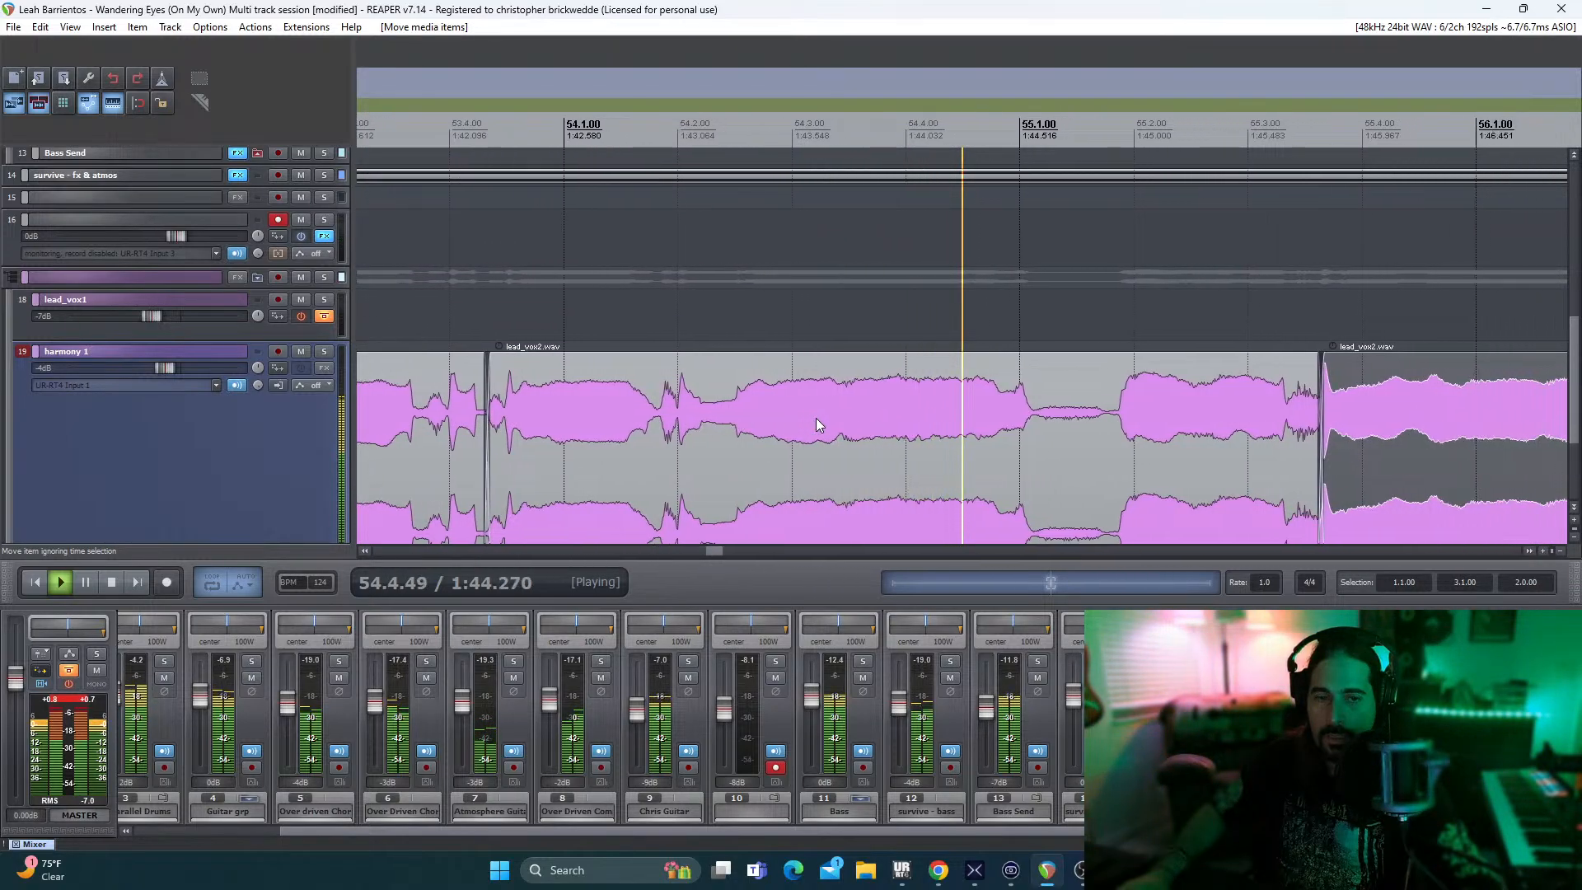
pyautogui.press('space')
pyautogui.moveTo(873, 412); pyautogui.dragTo(919, 408)
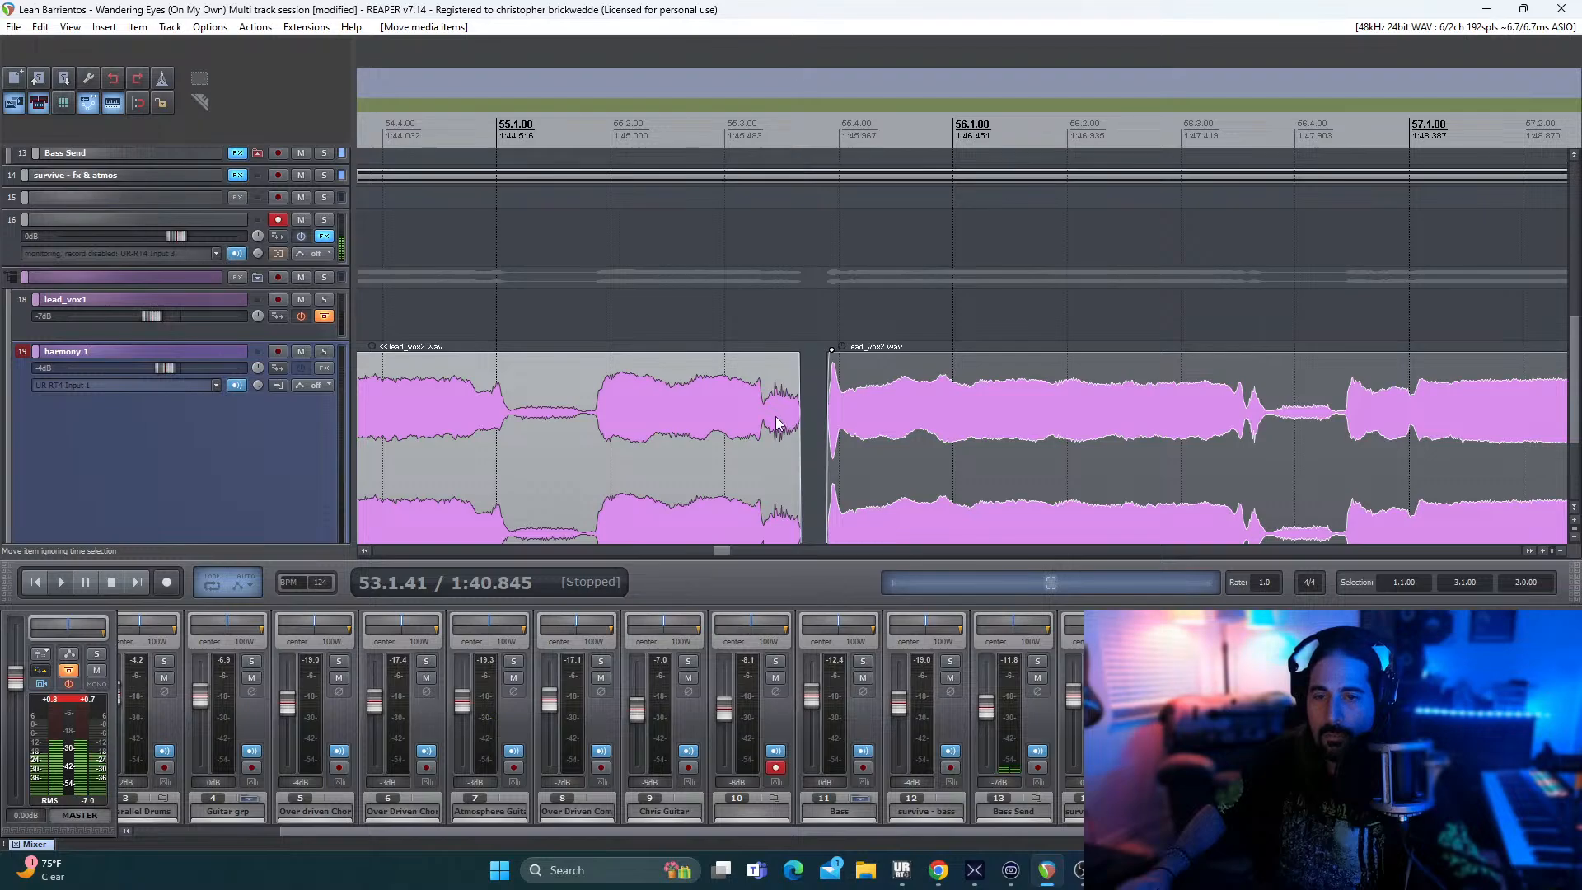
pyautogui.hotkey('ctrl', 'z')
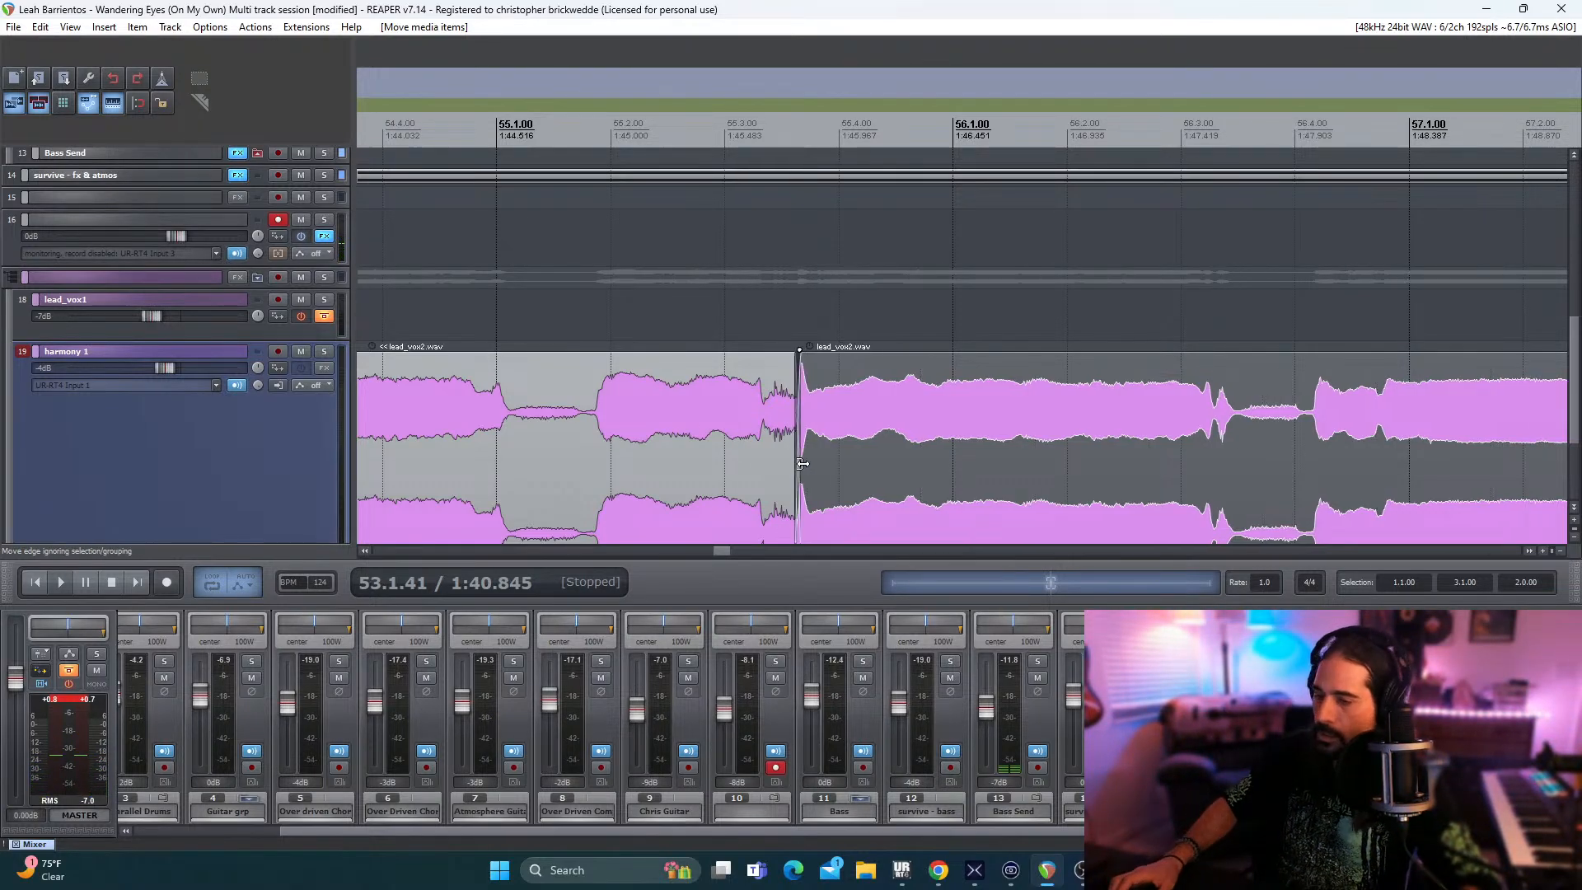
pyautogui.hotkey('ctrl', 'z')
pyautogui.hotkey('ctrl', 'z')
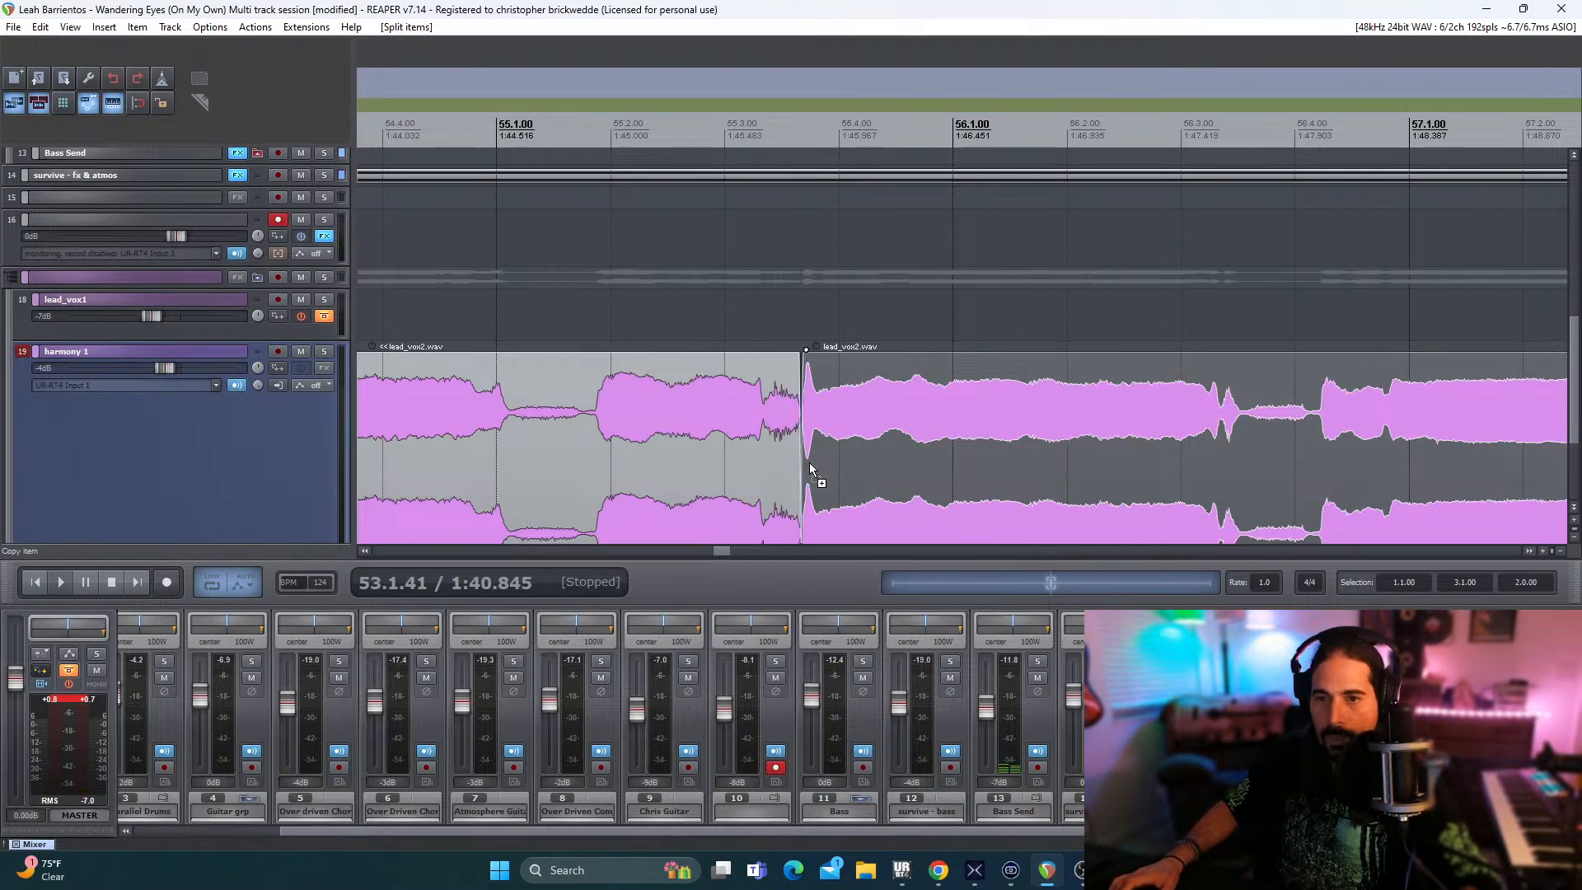
# - Split the harmony 1 clip at 55.1.11, where the phrase fades out just after bar 55 begins
pyautogui.click(509, 430)
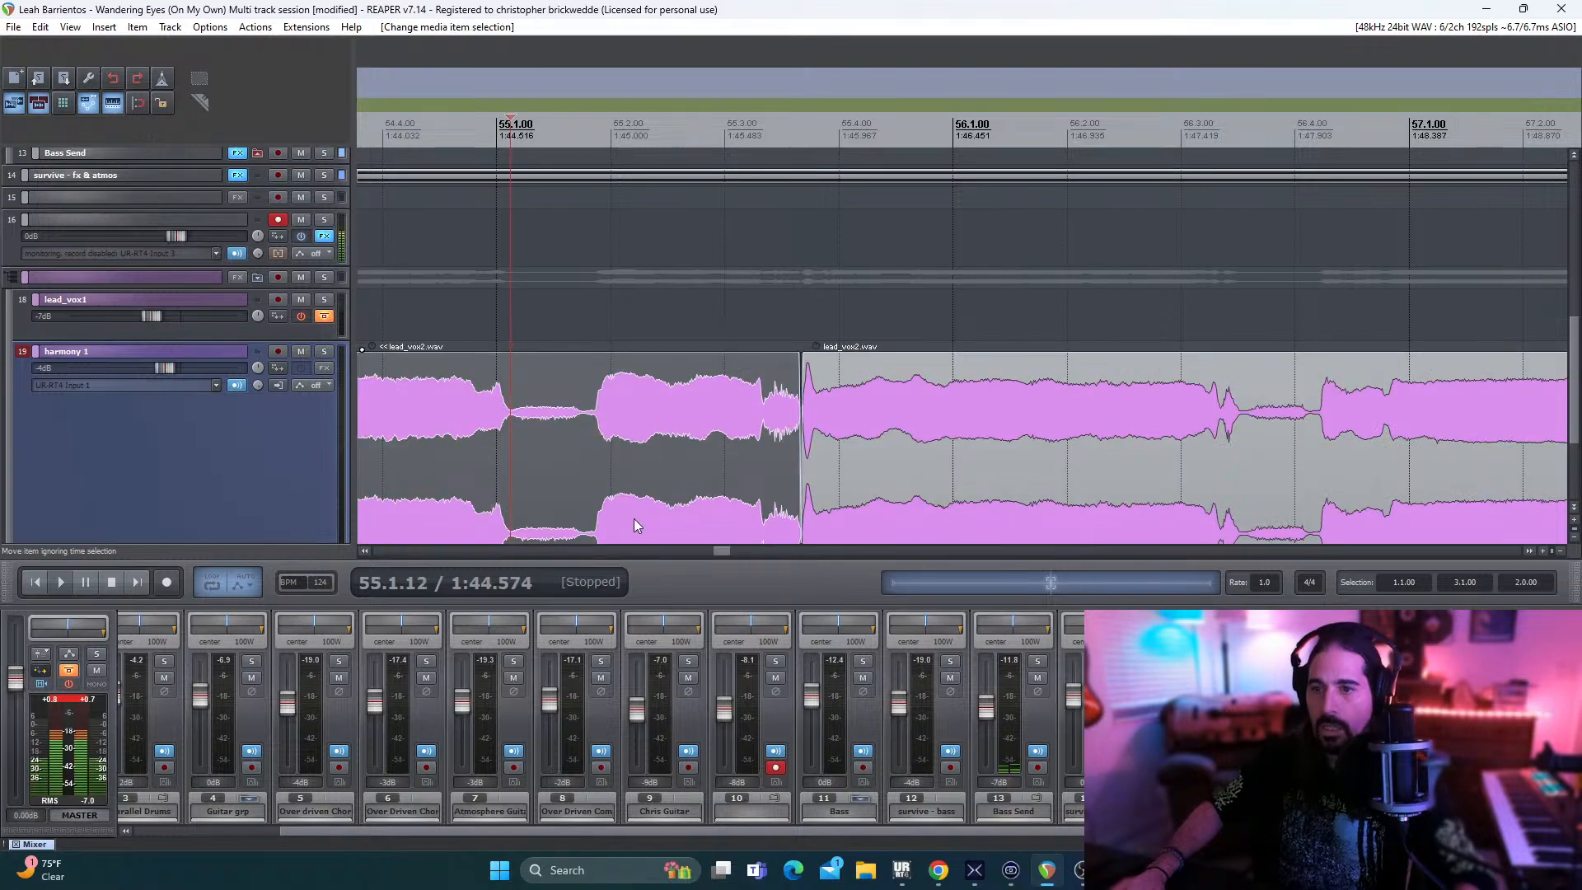
pyautogui.scroll(3, 634, 520)
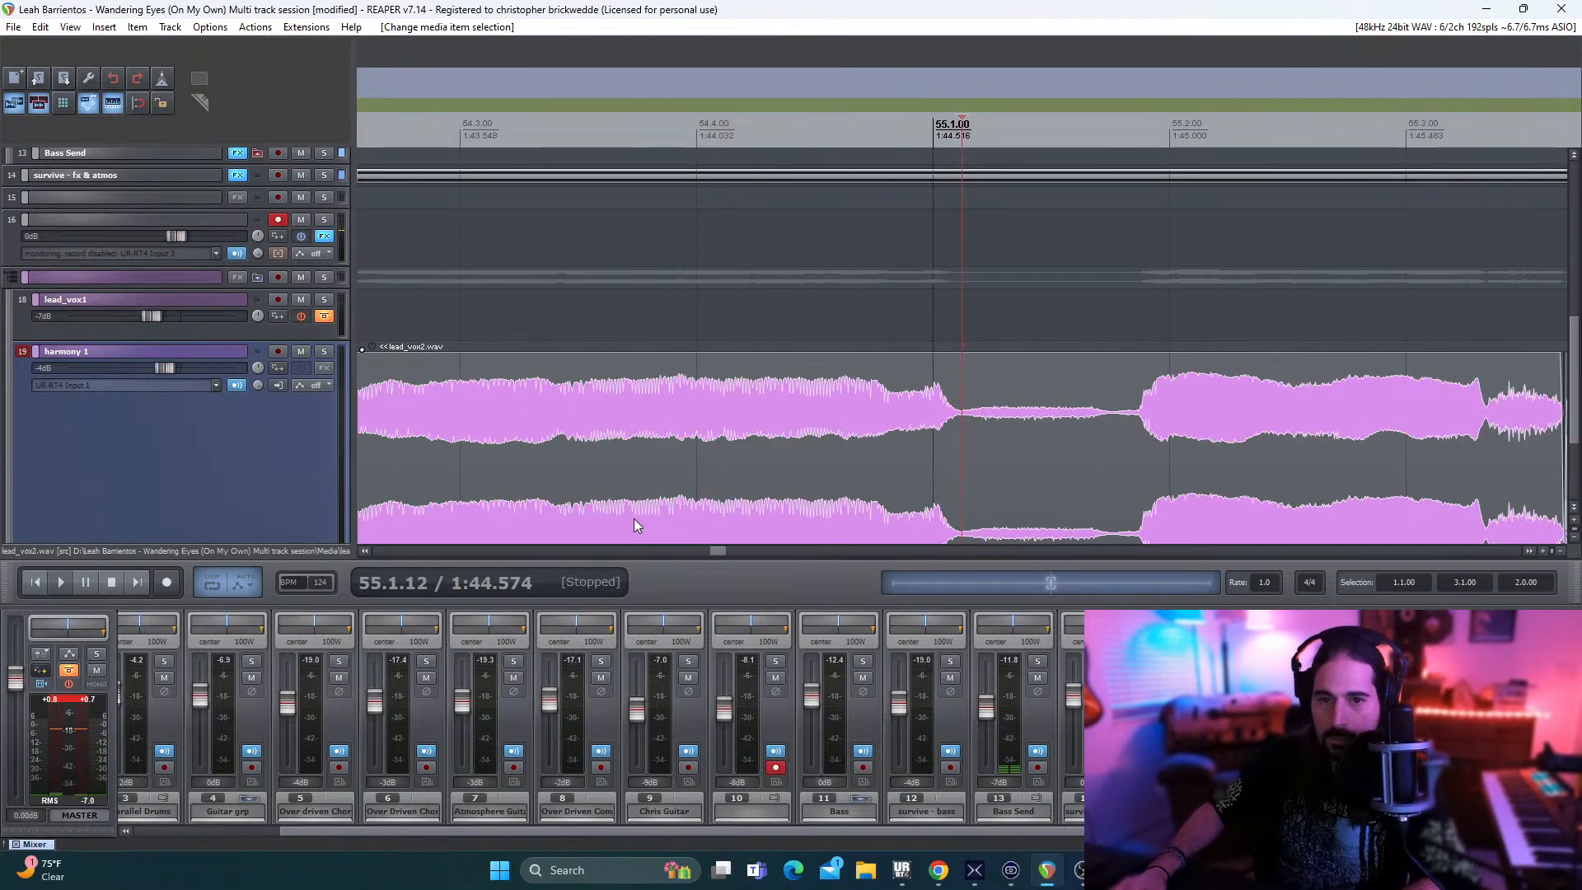
pyautogui.press('Left')
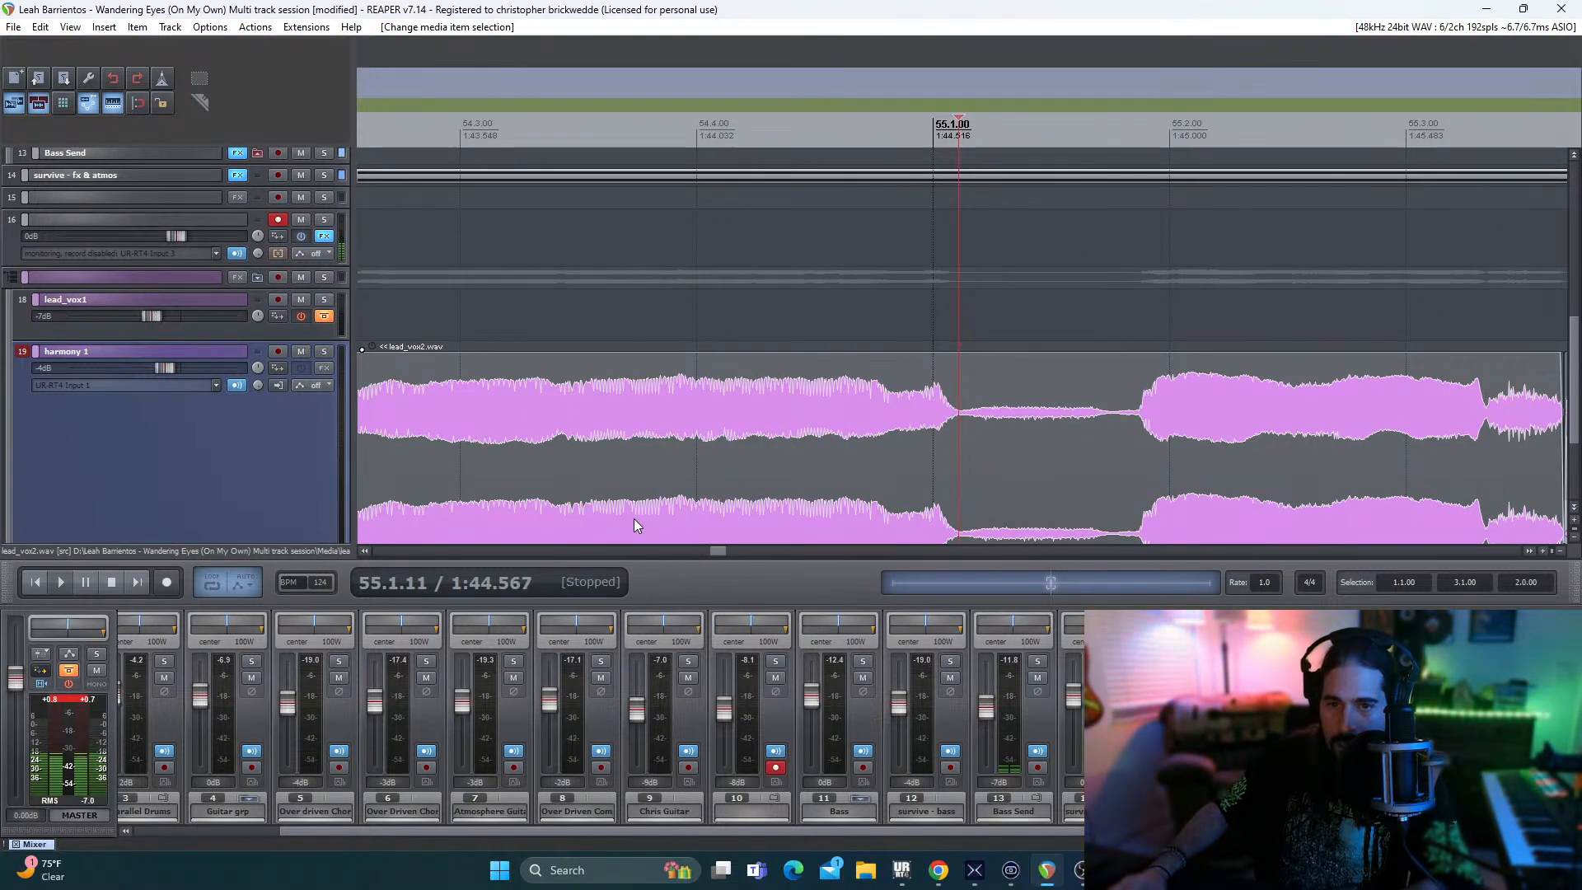
pyautogui.press('s')
# - Split the harmony 1 clip at 55.1.77 and delete the quiet piece between there and the 55.1.11 split
pyautogui.press('Right')
pyautogui.press('Right')
pyautogui.press('Right')
pyautogui.press('Right')
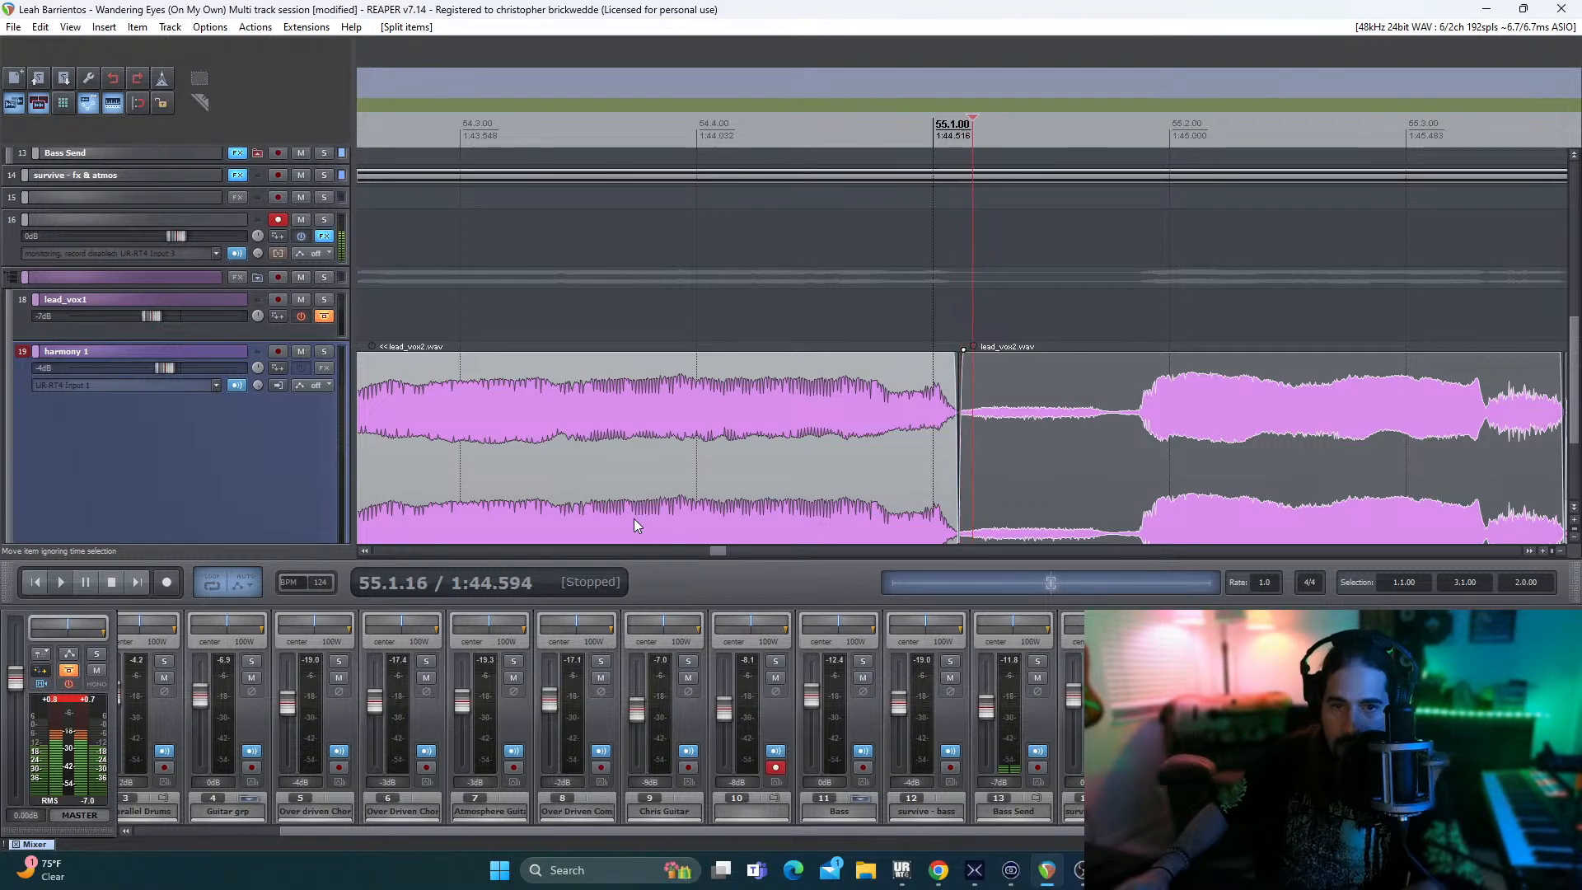
pyautogui.press('Right')
pyautogui.press('Right')
pyautogui.press('Right')
pyautogui.press('Right')
pyautogui.press('Right')
pyautogui.press('Right')
pyautogui.press('Right')
pyautogui.press('Right')
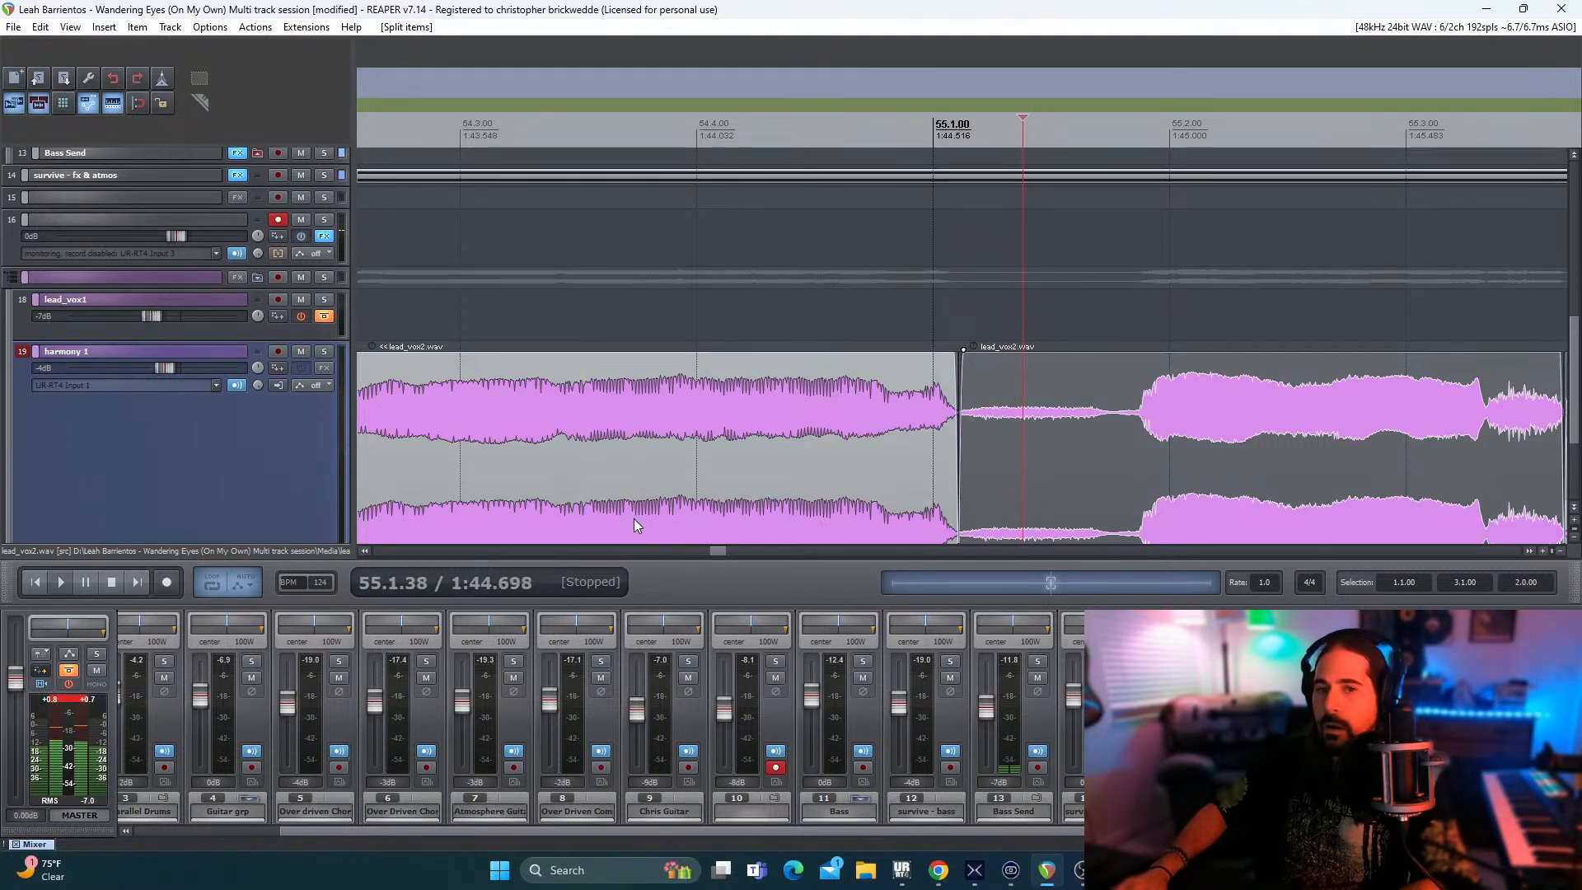
pyautogui.press('Right')
pyautogui.press('Right')
pyautogui.press('Right')
pyautogui.press('Right')
pyautogui.press('Right')
pyautogui.press('Right')
pyautogui.press('Right')
pyautogui.press('Right')
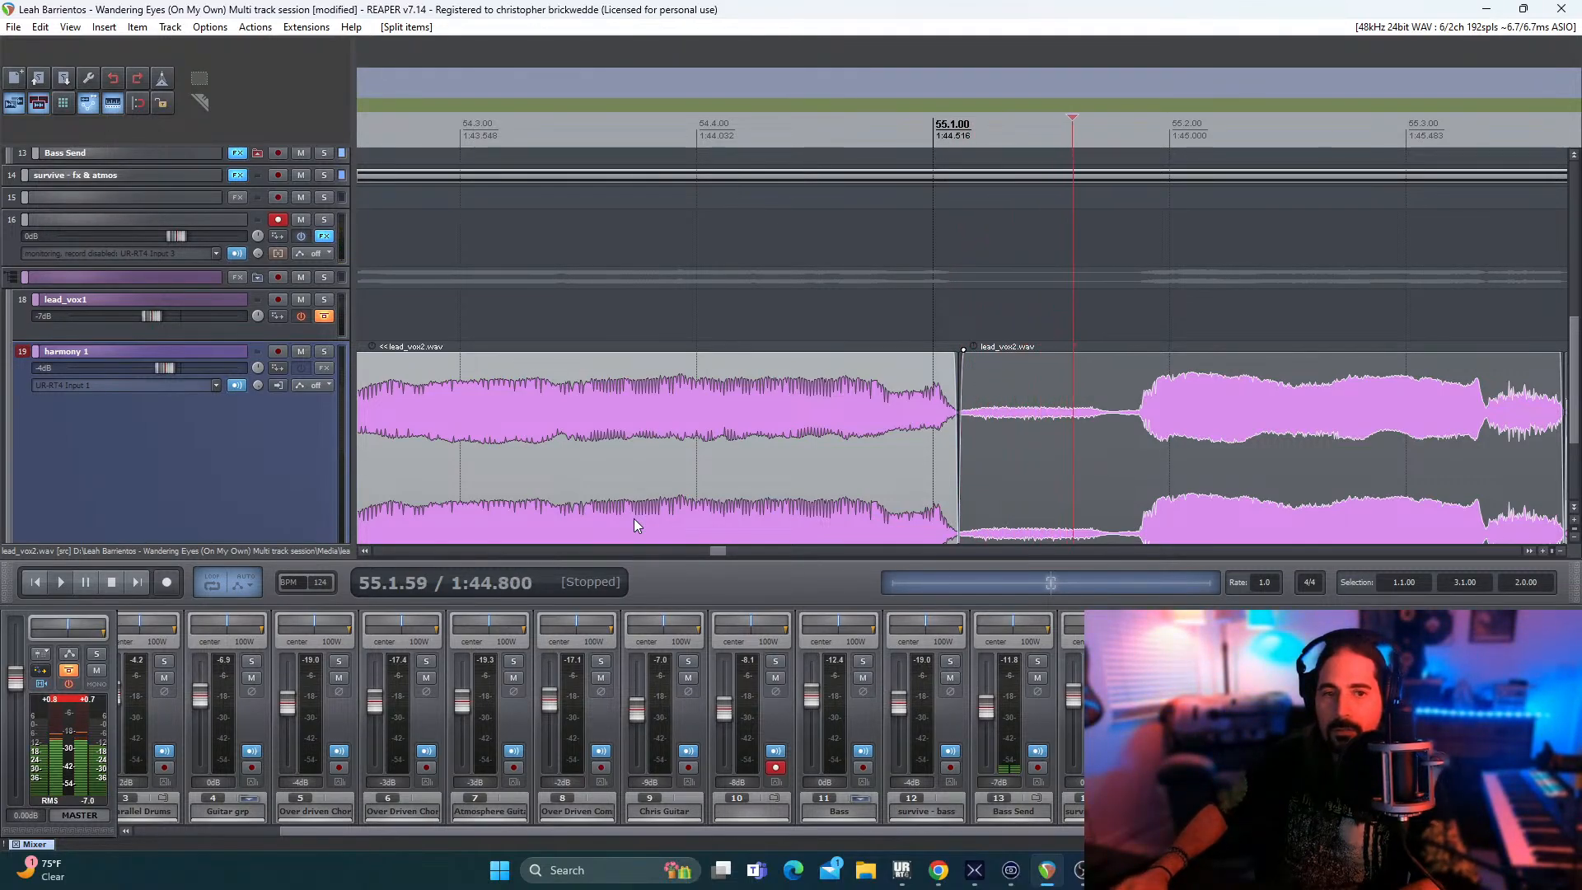
pyautogui.press('Right')
pyautogui.press('Right')
pyautogui.press('Right')
pyautogui.press('Right')
pyautogui.press('Right')
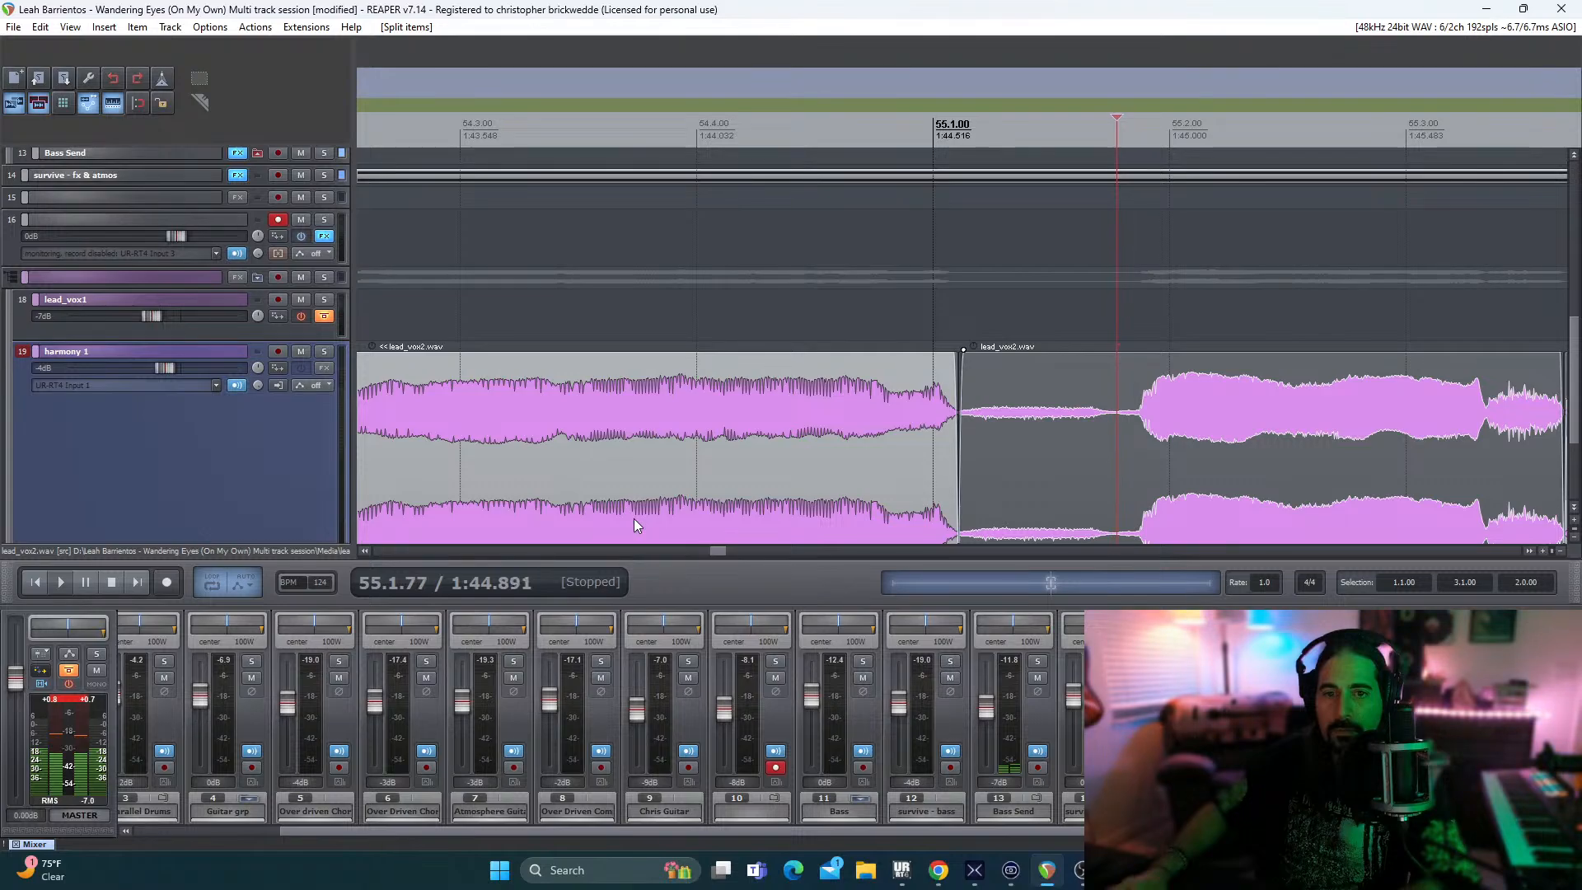
pyautogui.press('s')
pyautogui.click(1046, 448)
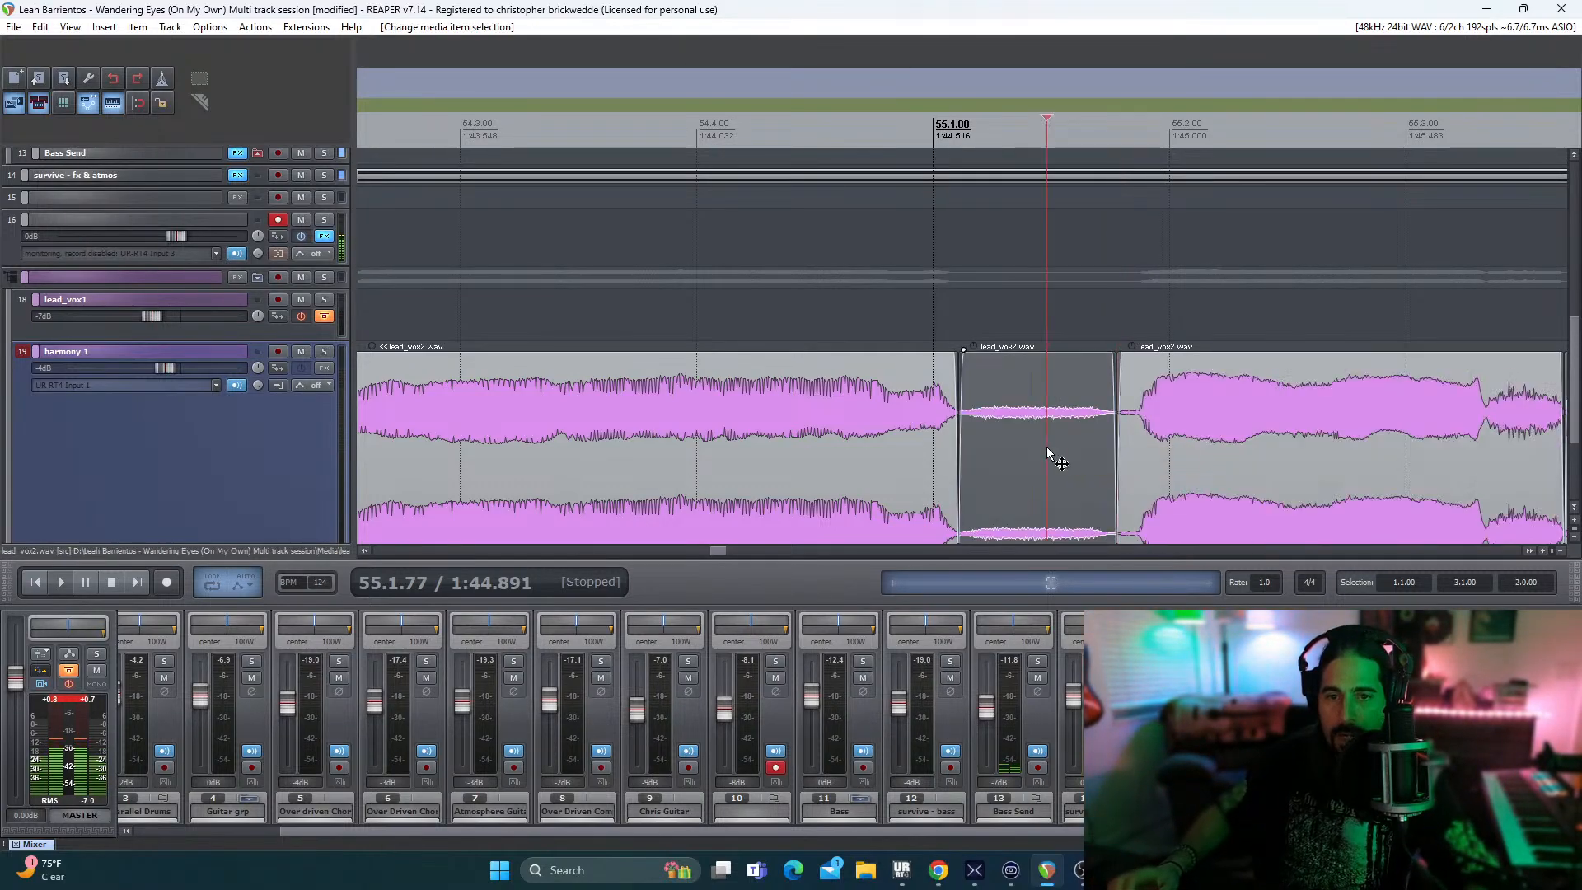
pyautogui.press('Delete')
# - Delete the short piece before the 55.3.67 split, extend the following clip back over it, and play the result
pyautogui.scroll(-3, 1046, 442)
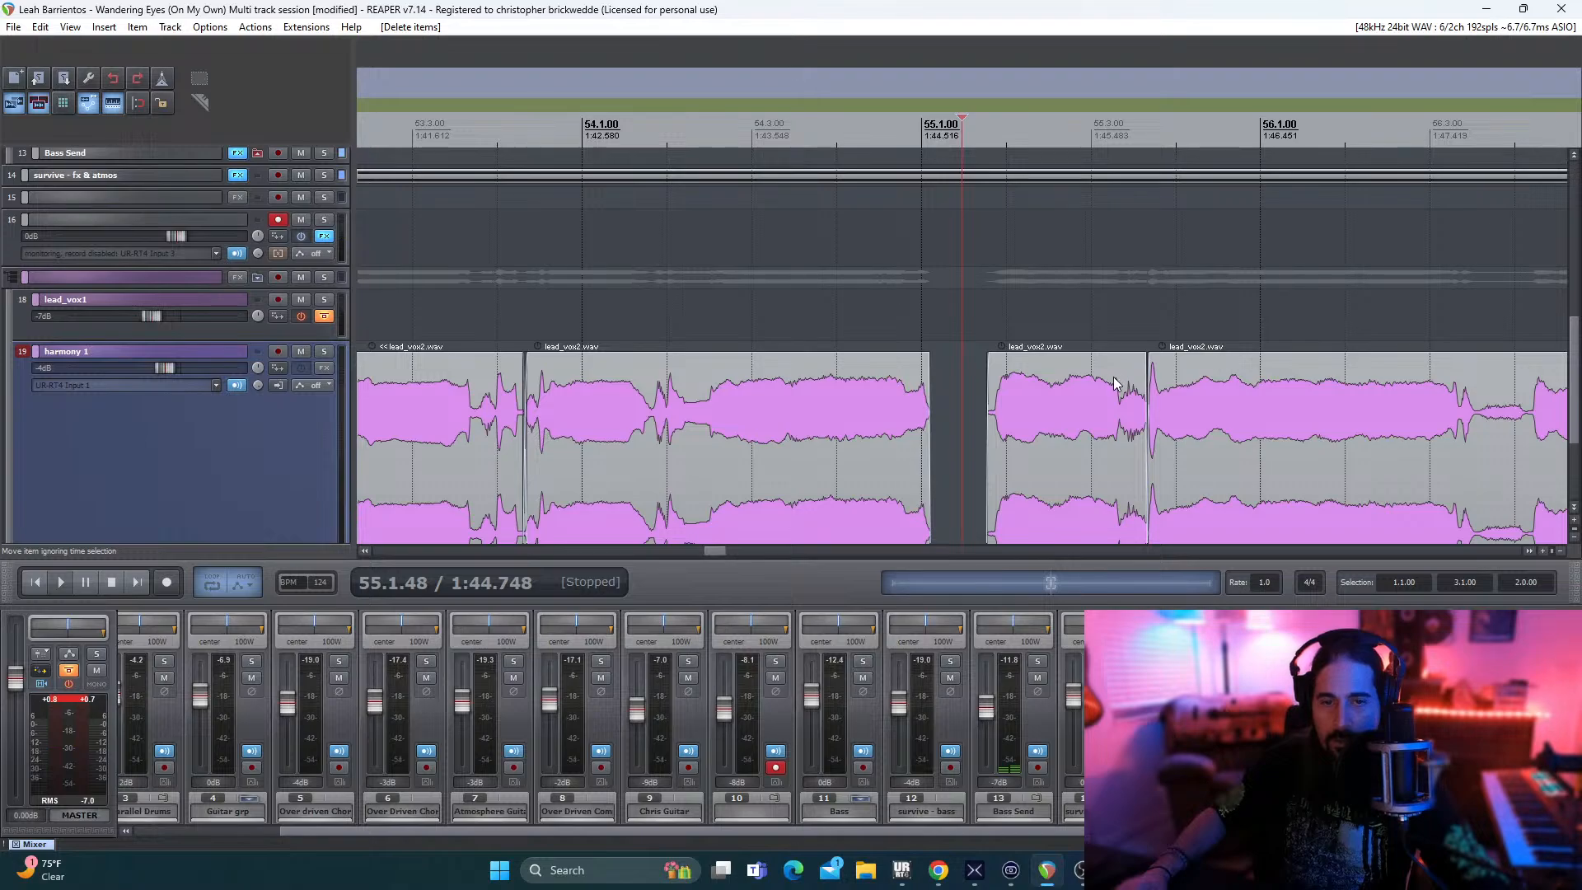
pyautogui.moveTo(1100, 424); pyautogui.dragTo(991, 446)
pyautogui.press('Delete')
pyautogui.press('space')
pyautogui.moveTo(706, 295); pyautogui.dragTo(699, 295)
pyautogui.press('space')
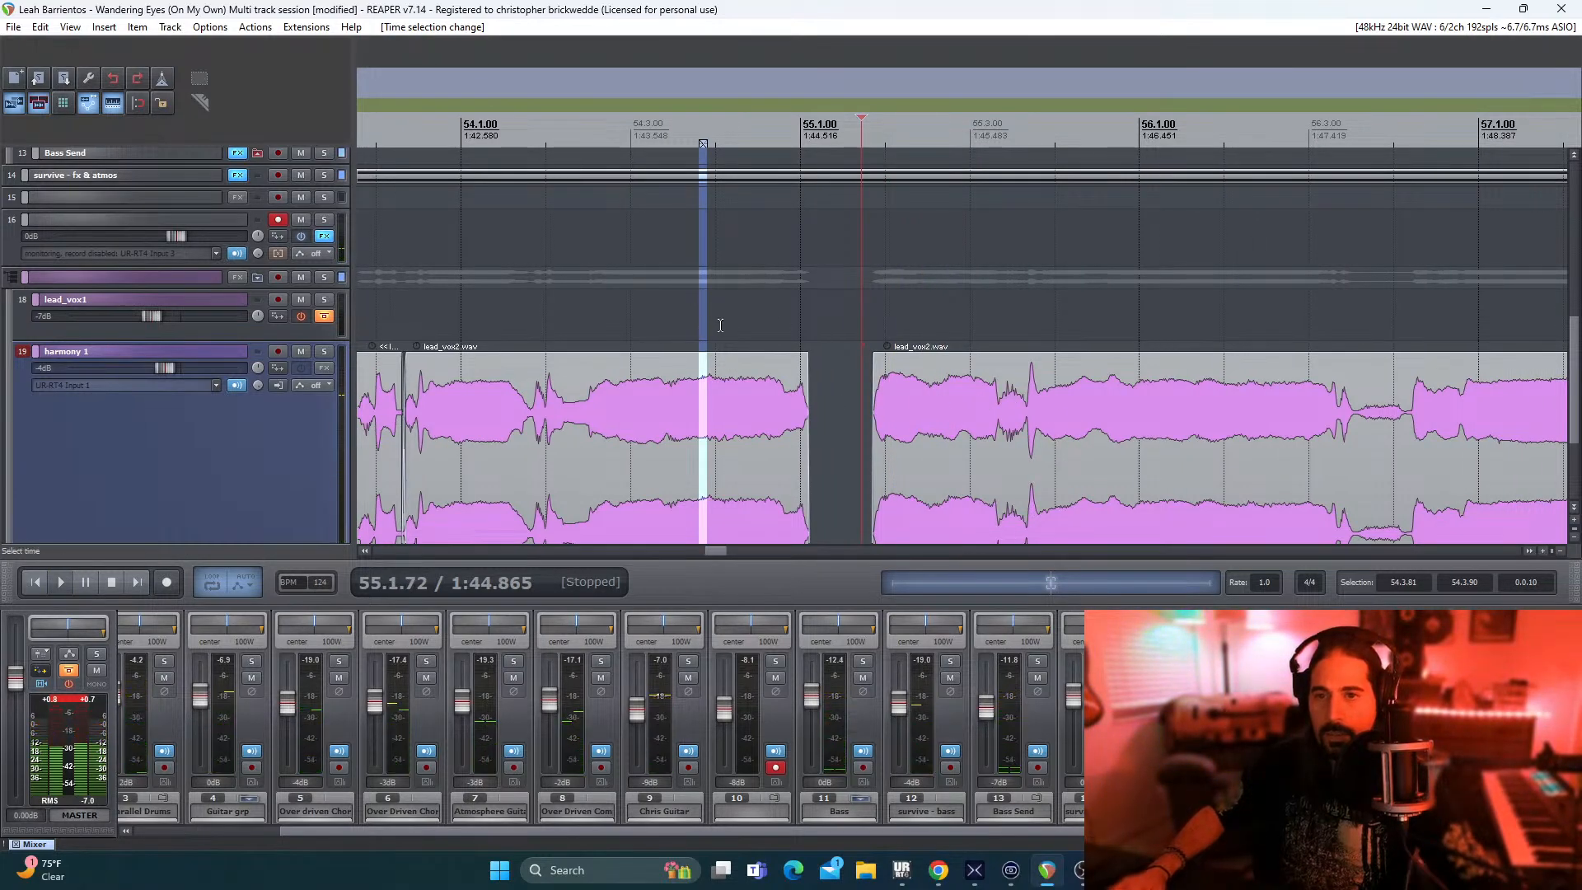
# - Move the clip after the bar 55 gap slightly earlier, auditioning it from 54.4.02 and 53.4.36
pyautogui.click(716, 322)
pyautogui.press('space')
pyautogui.moveTo(1084, 402); pyautogui.dragTo(1072, 409)
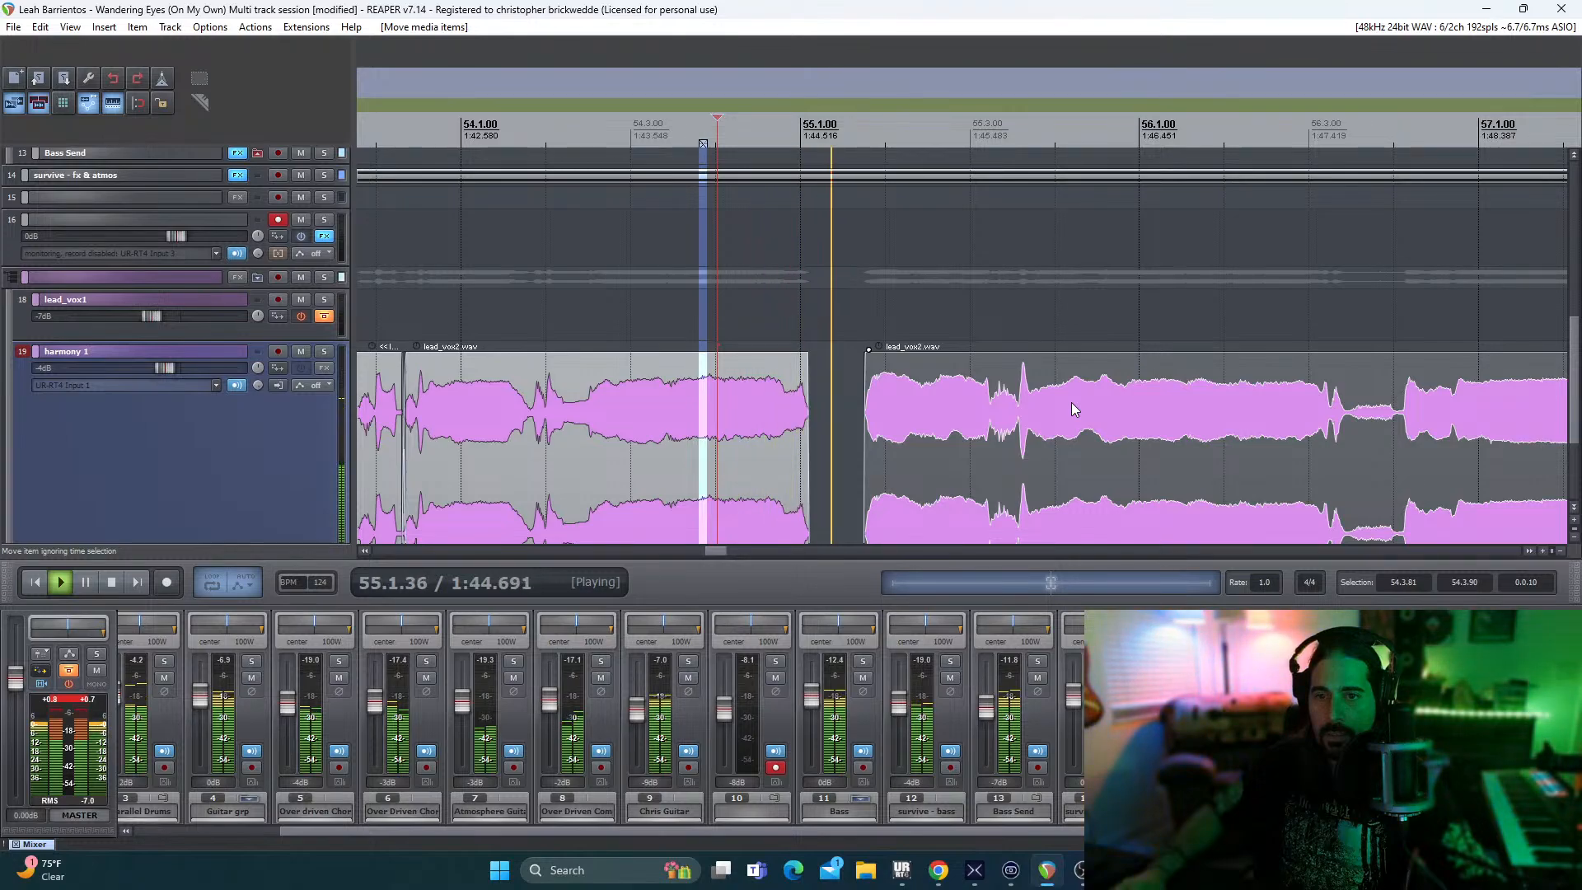
pyautogui.press('space')
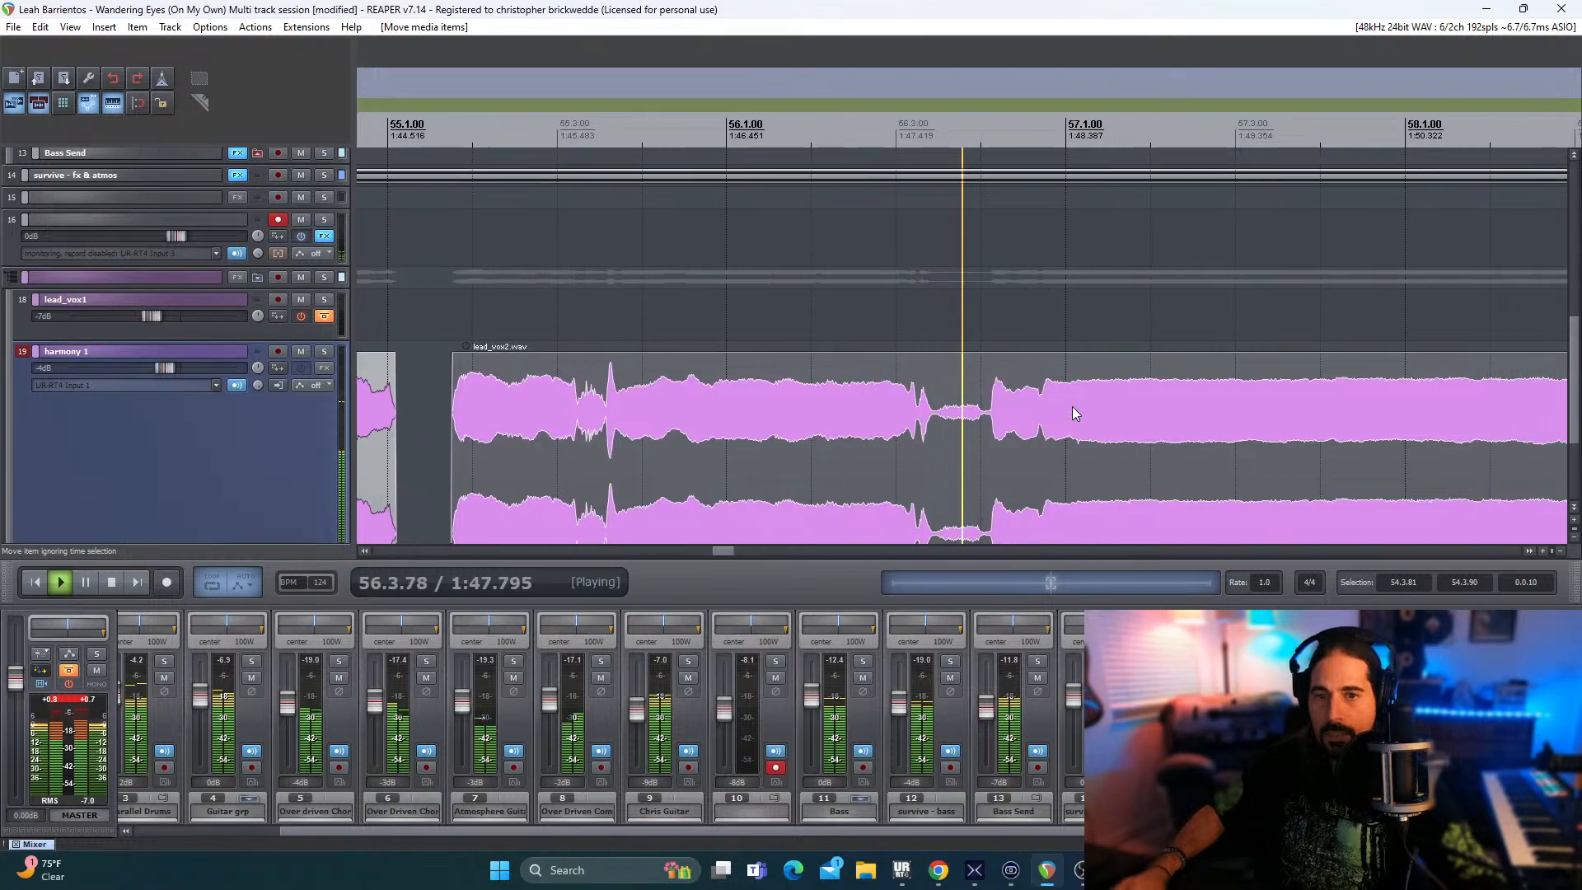
pyautogui.press('space')
pyautogui.moveTo(727, 544); pyautogui.dragTo(713, 546)
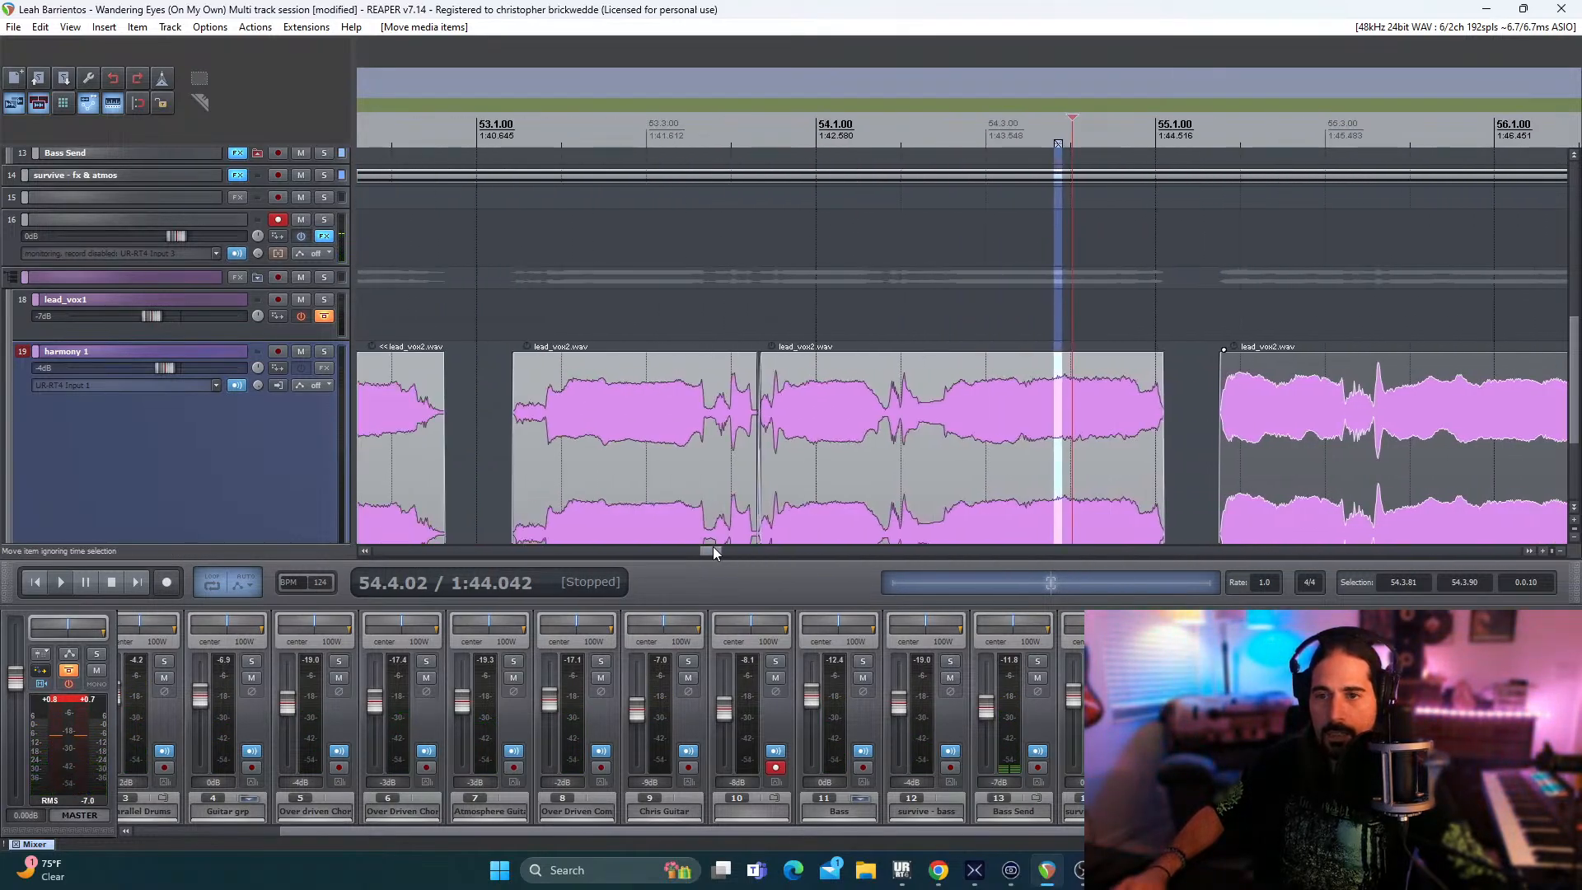
pyautogui.click(761, 319)
pyautogui.press('space')
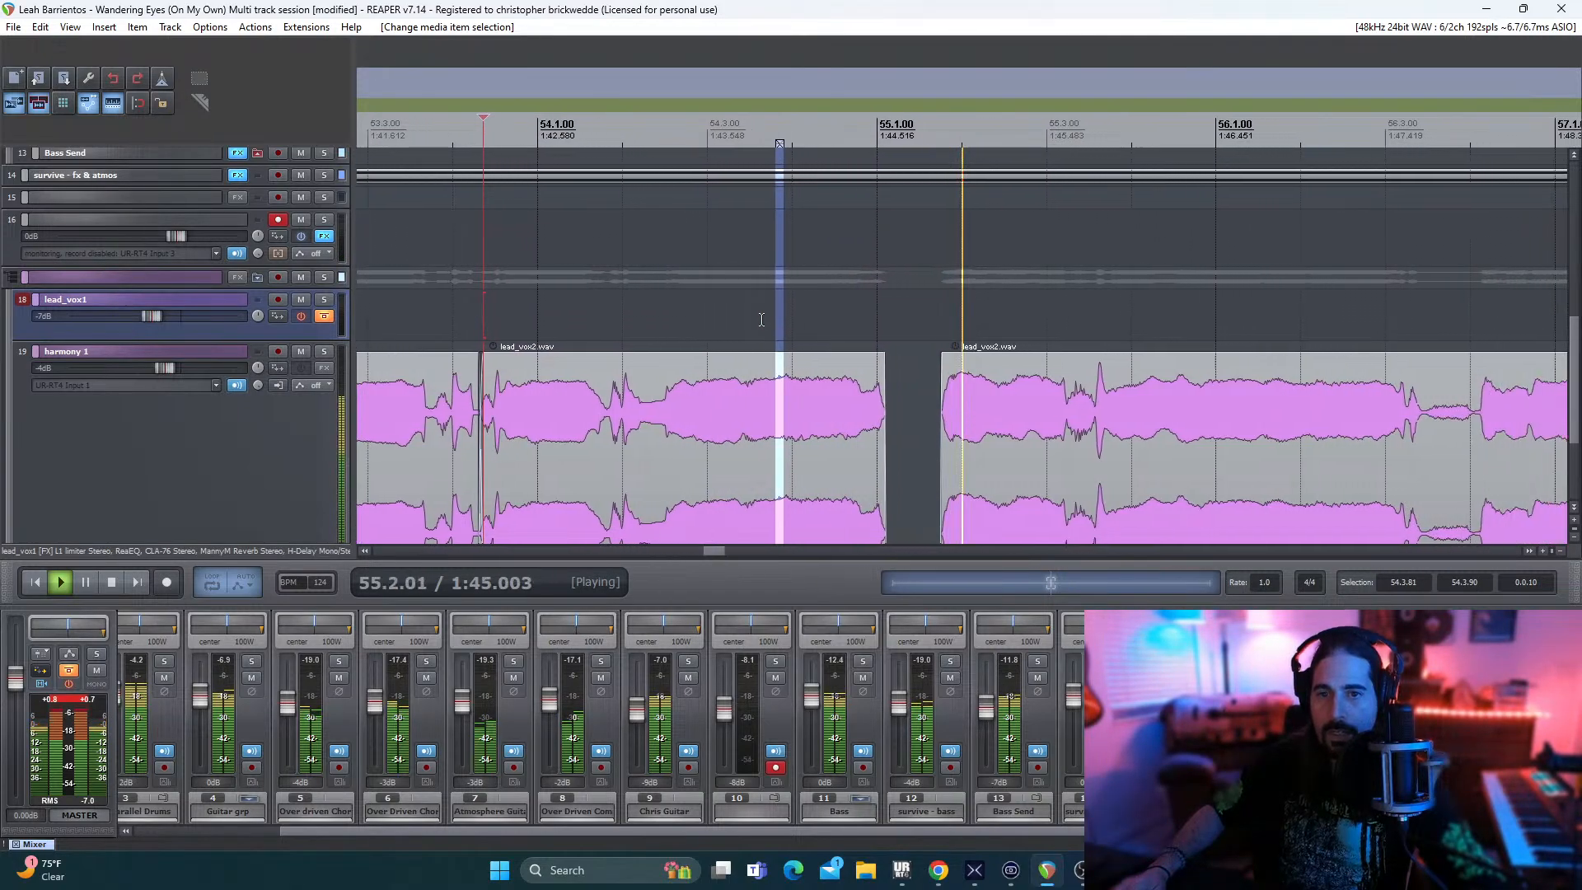
pyautogui.press('space')
pyautogui.press('space')
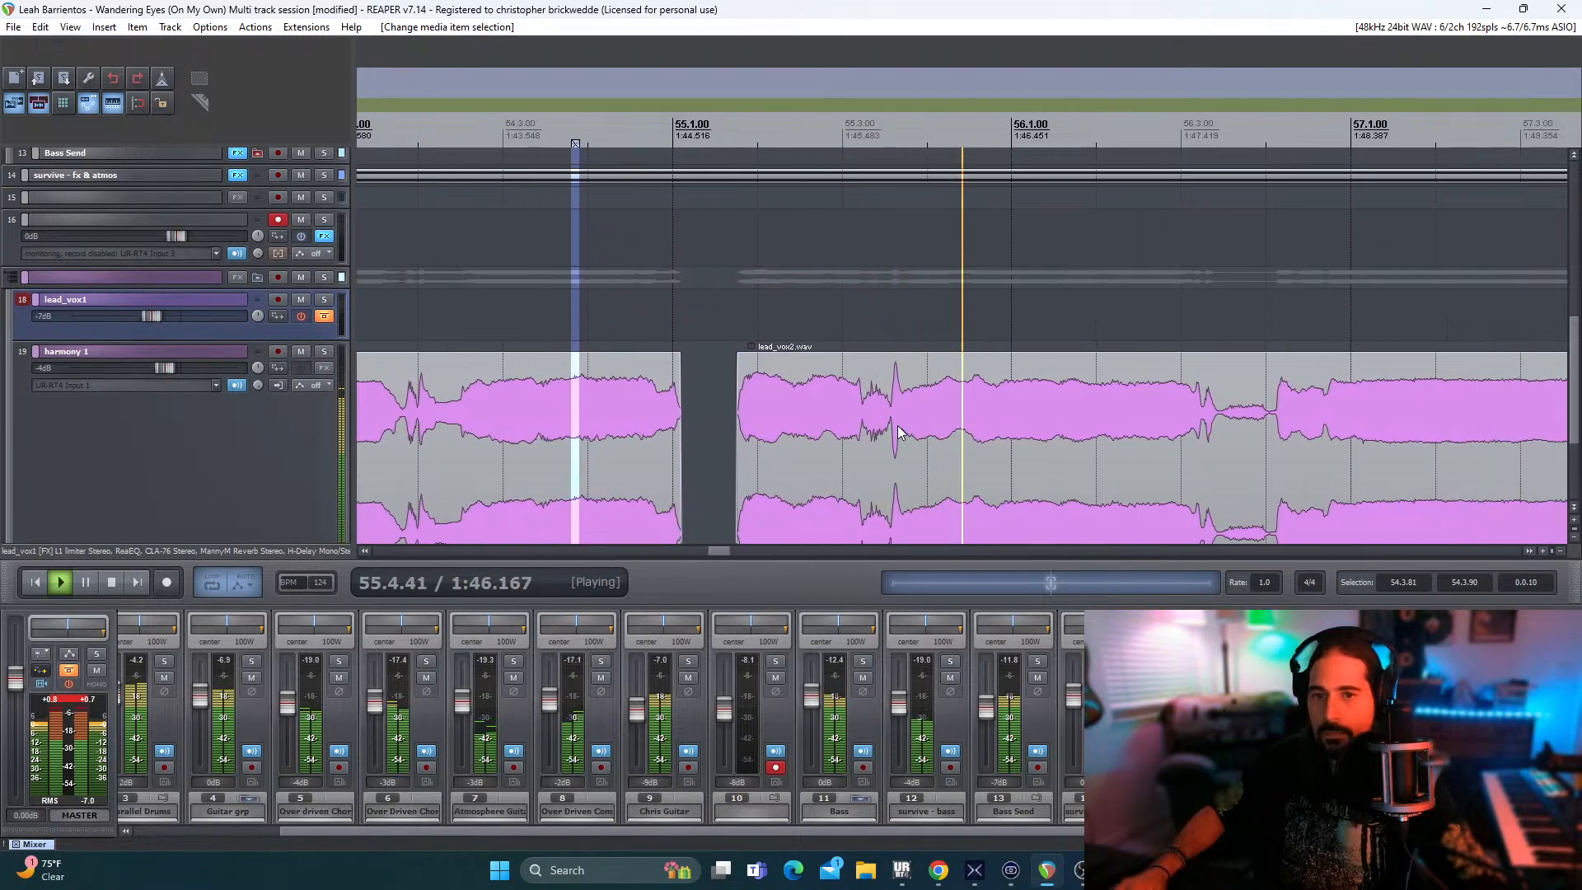
pyautogui.press('space')
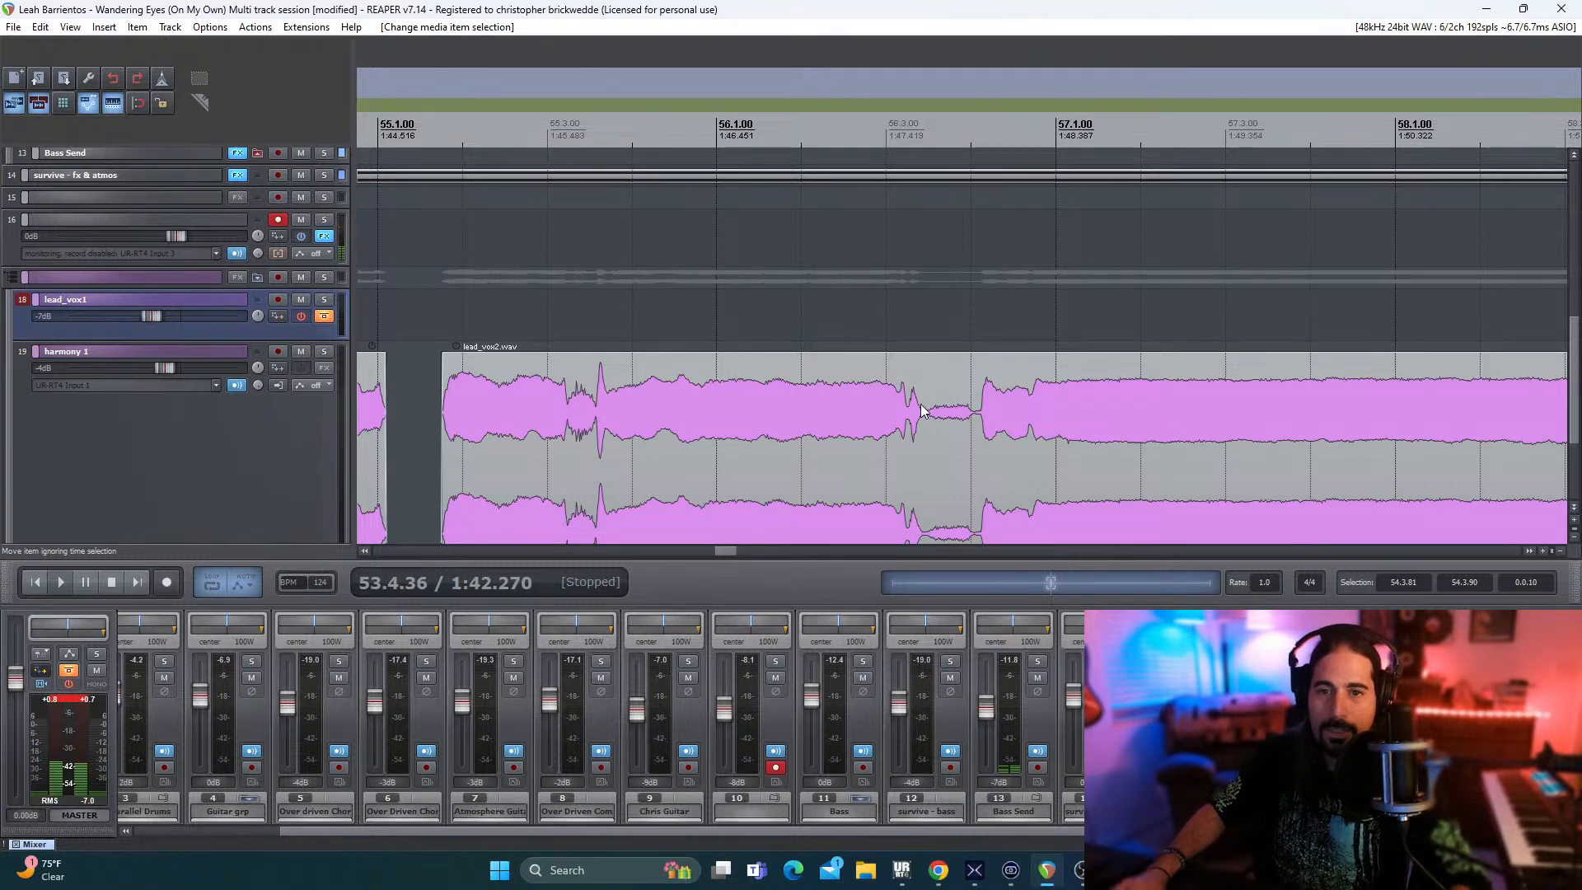
# - Split harmony 1 at 56.3.41 and 56.4.04 and delete the quiet piece between the two splits
pyautogui.click(921, 409)
pyautogui.scroll(4, 921, 410)
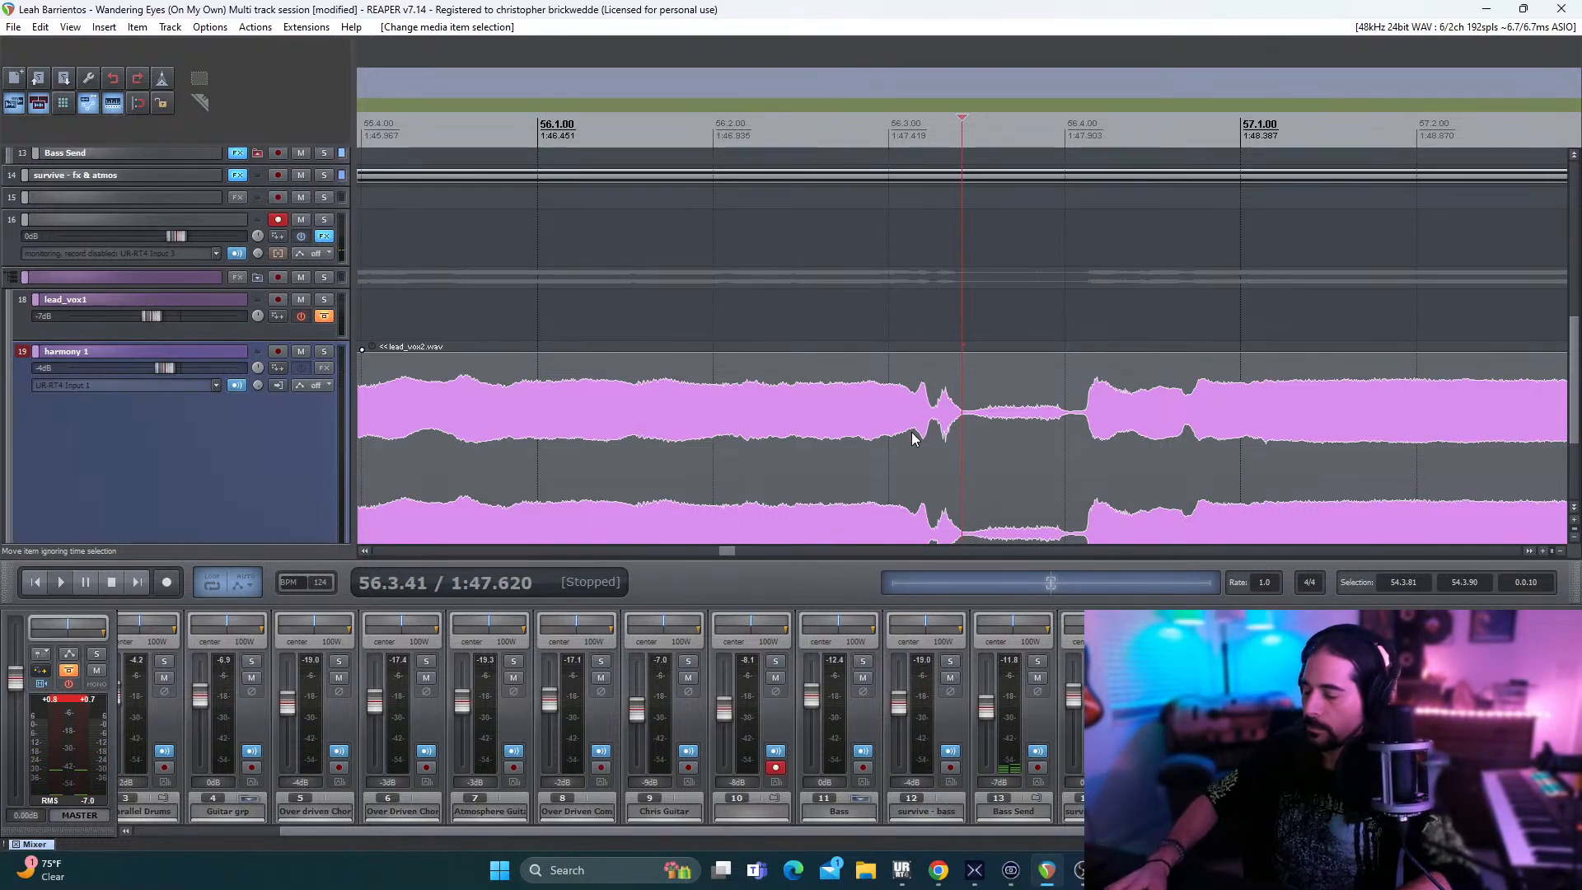
pyautogui.press('s')
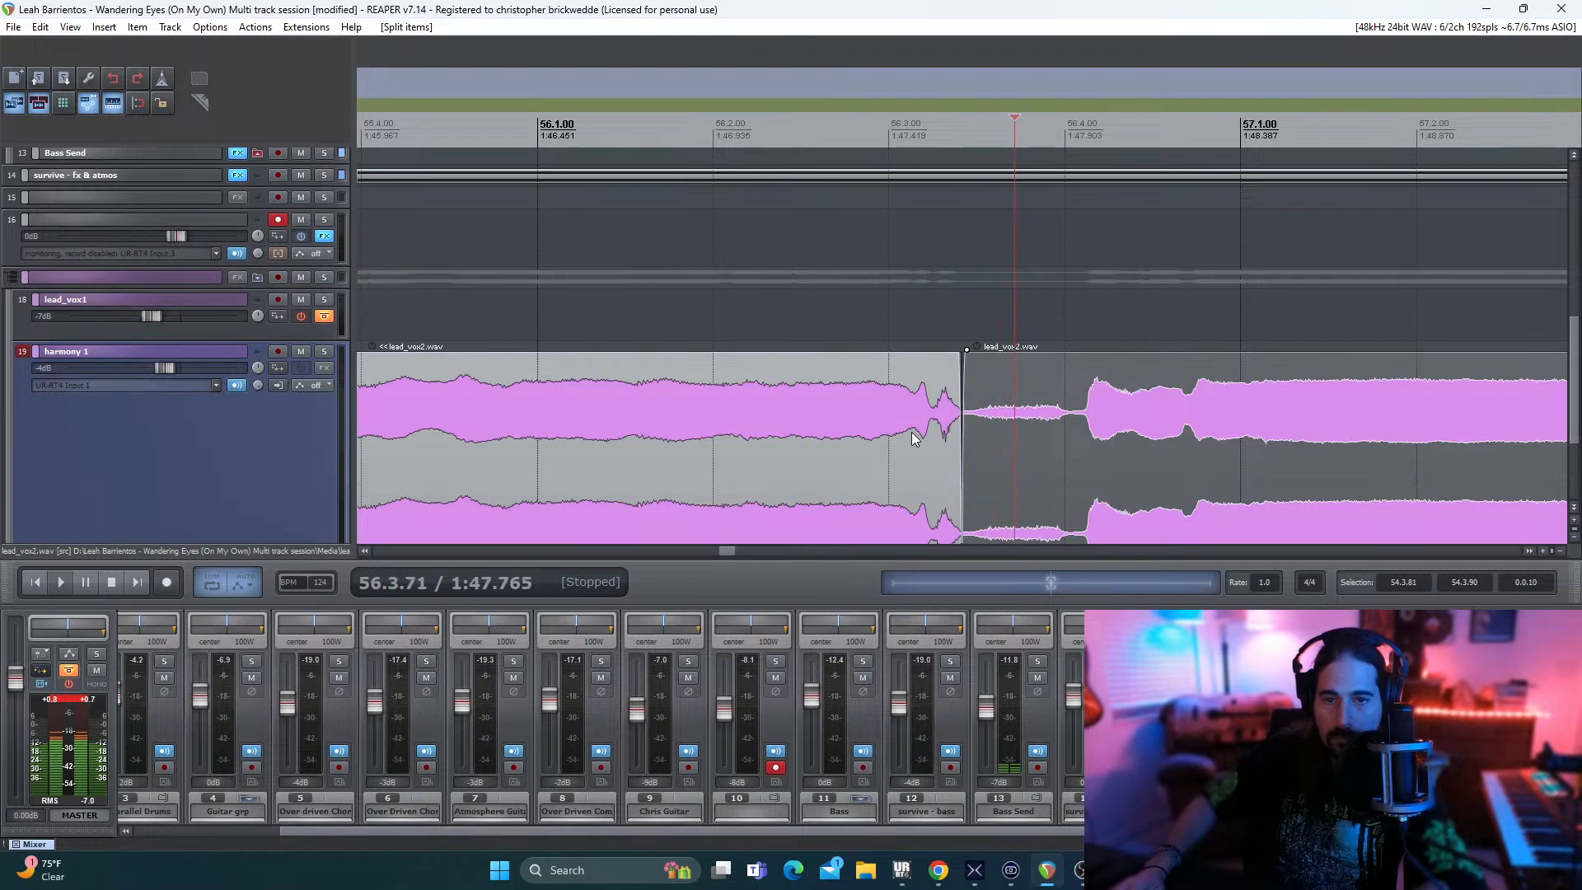
pyautogui.press('Right')
pyautogui.press('Right')
pyautogui.press('Right')
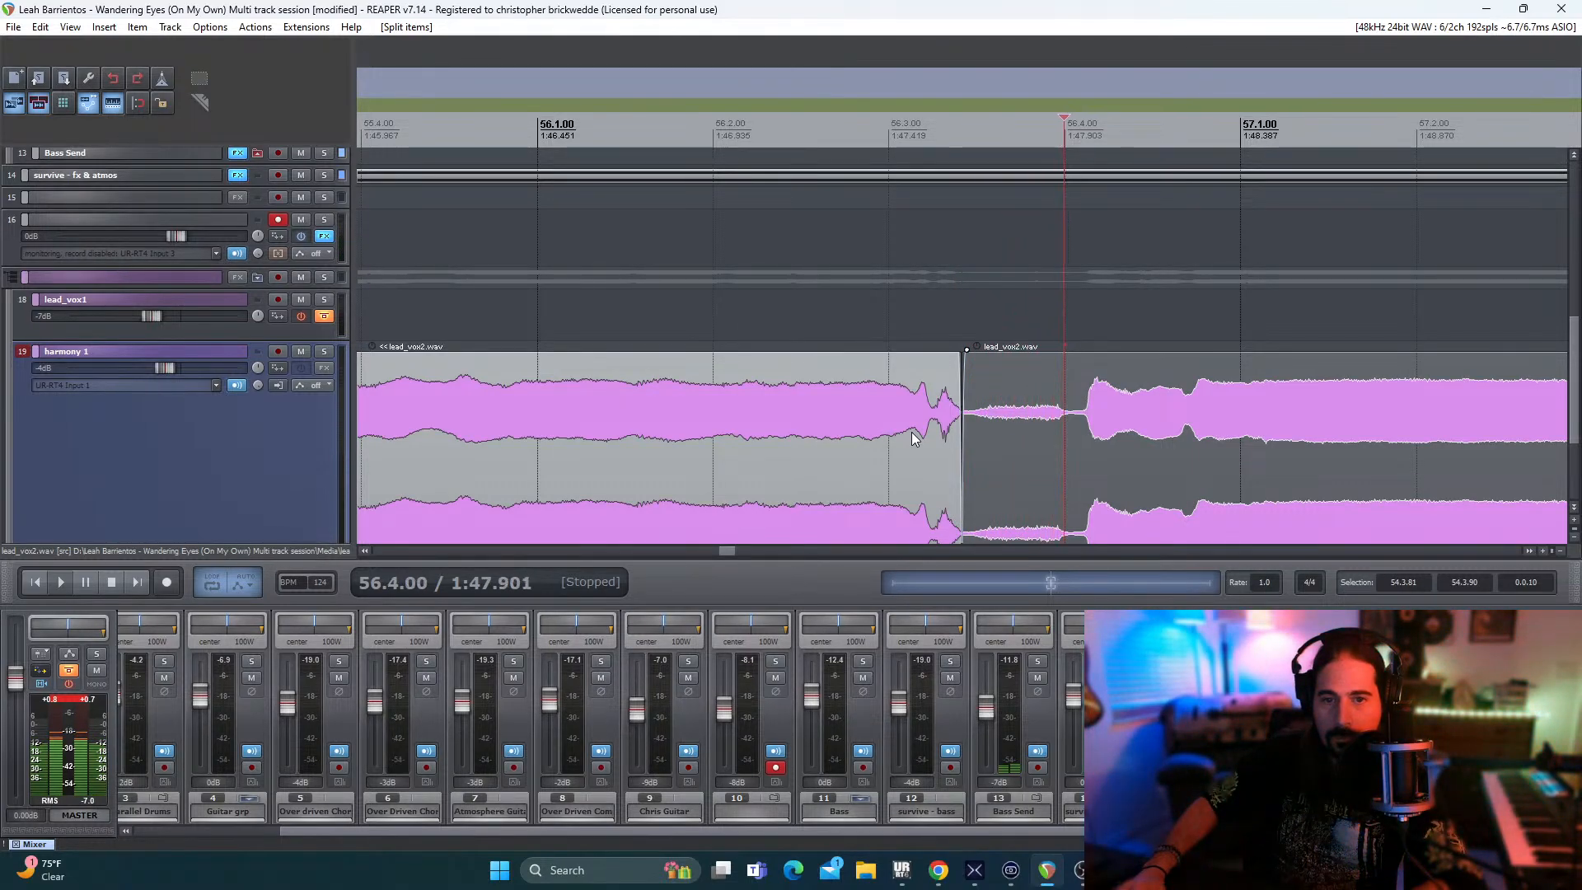
pyautogui.press('s')
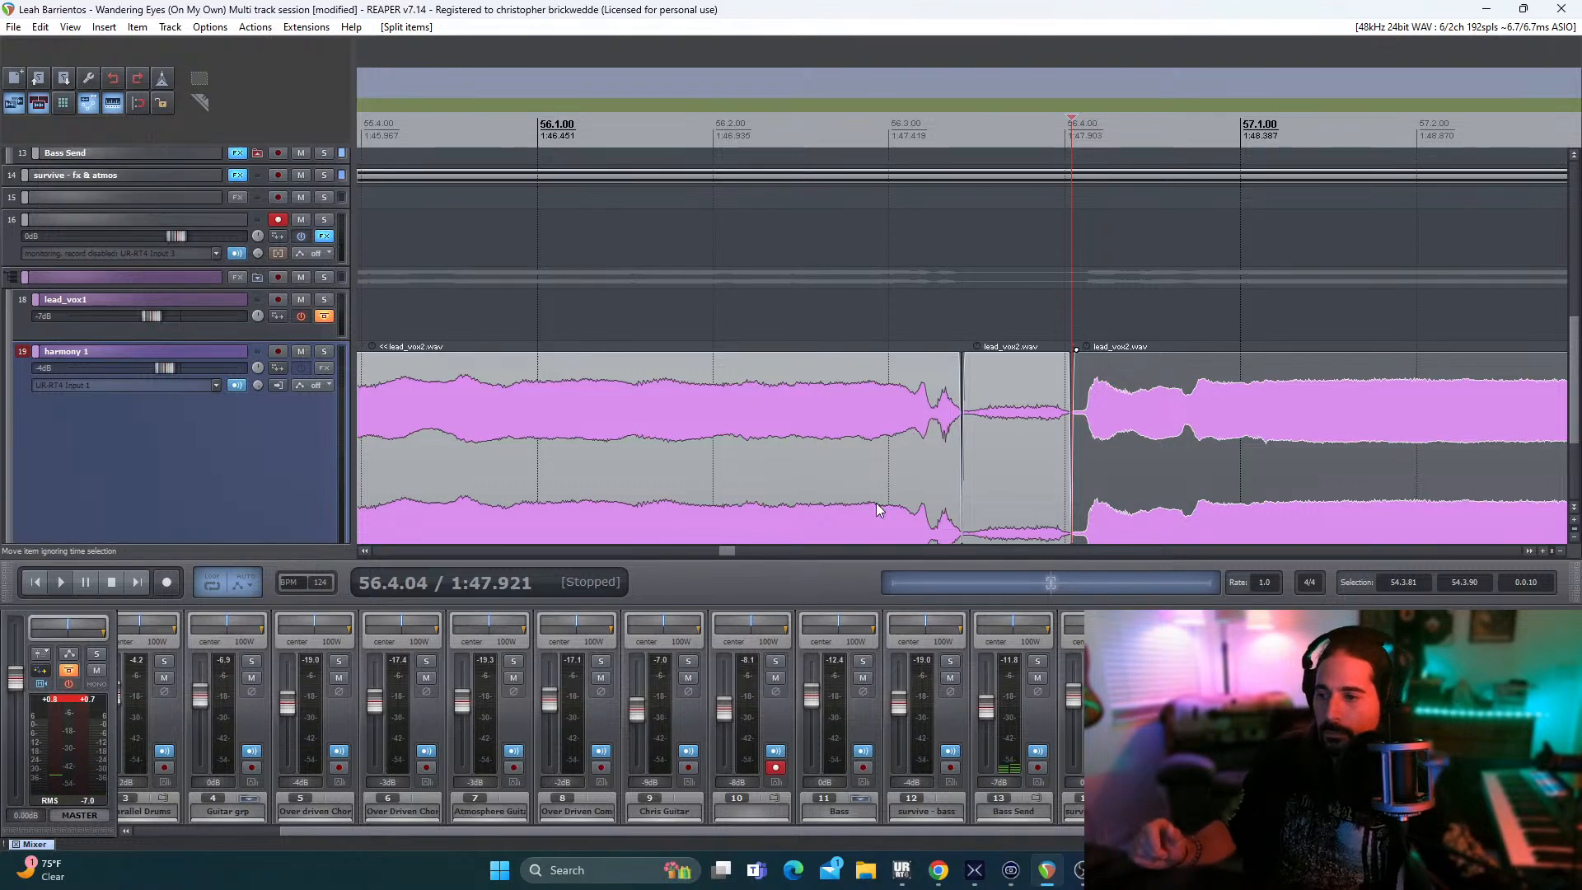
pyautogui.click(992, 446)
pyautogui.press('Delete')
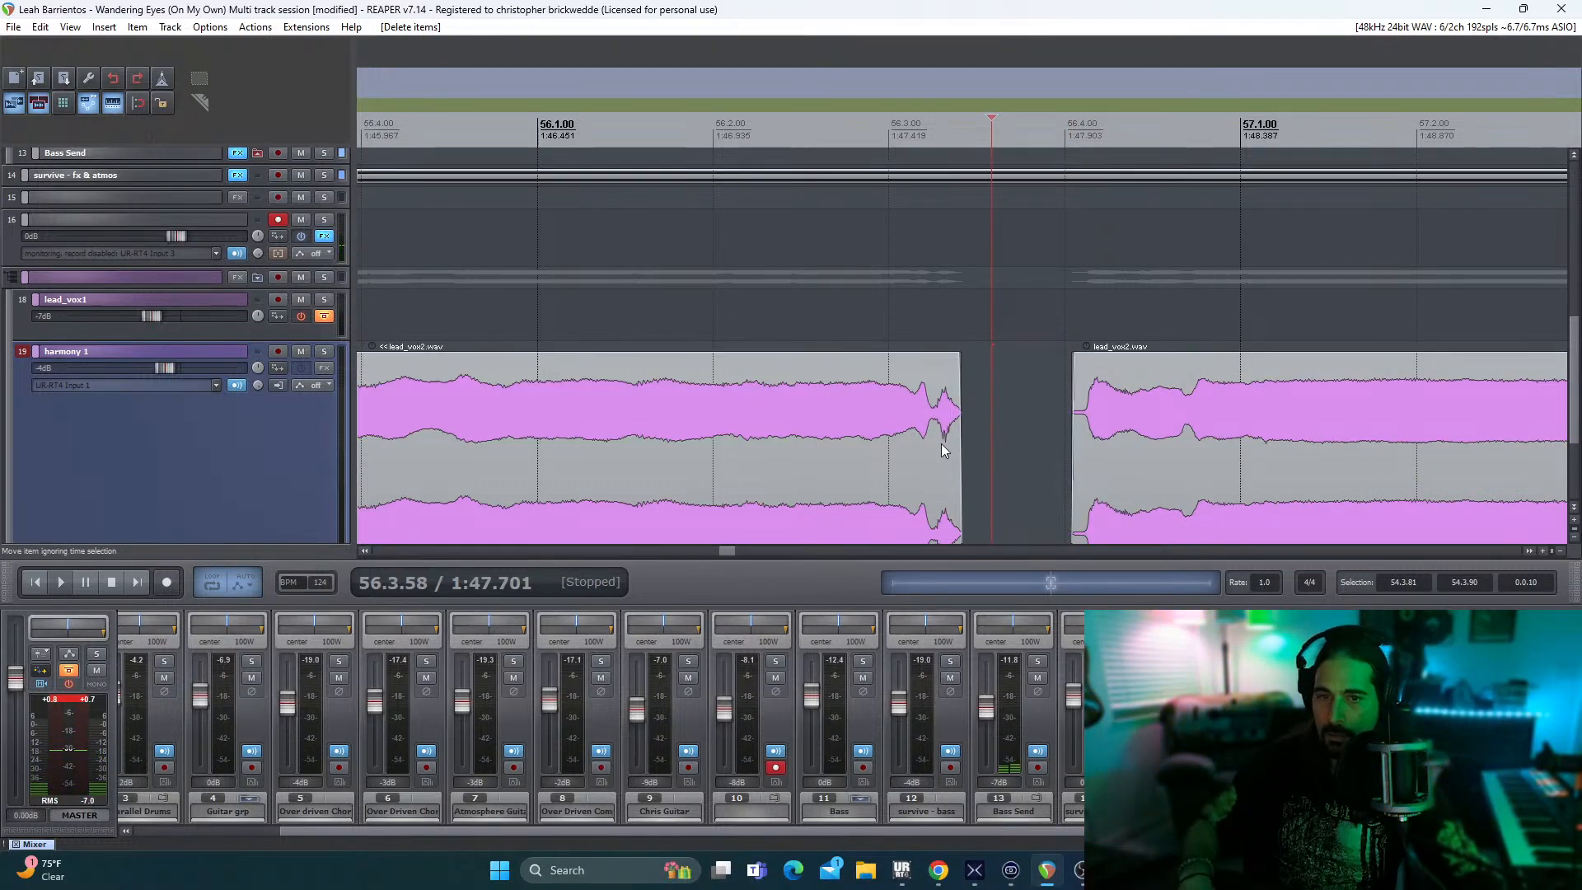
# - Play from 55.1.79 and move the long clip after the bar 56 gap slightly earlier, auditioning it to its end
pyautogui.scroll(-2, 803, 416)
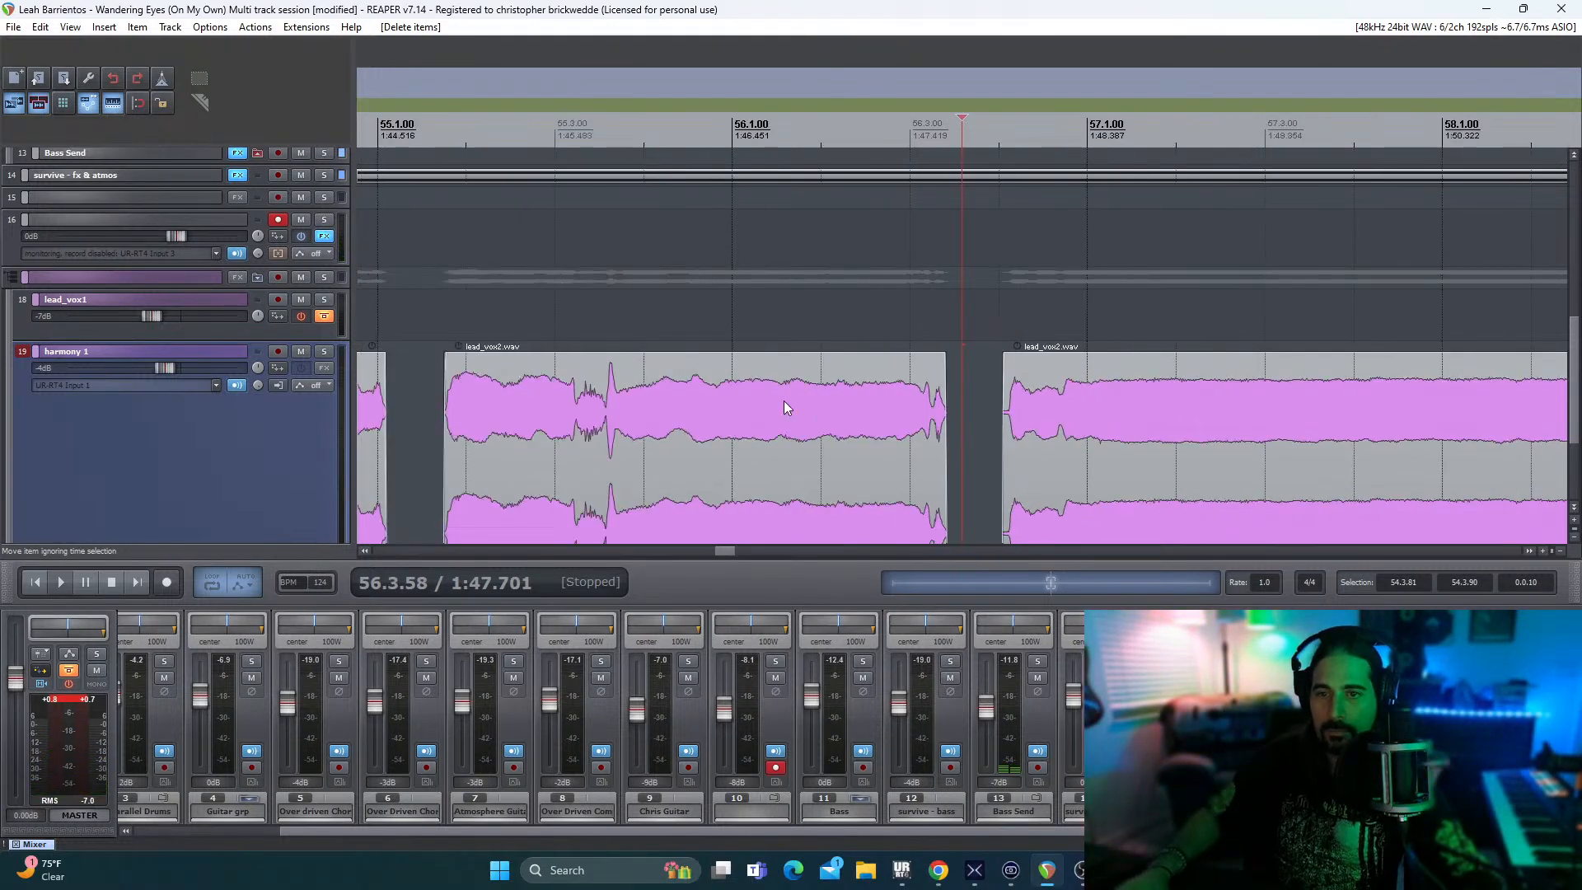
pyautogui.click(447, 320)
pyautogui.press('space')
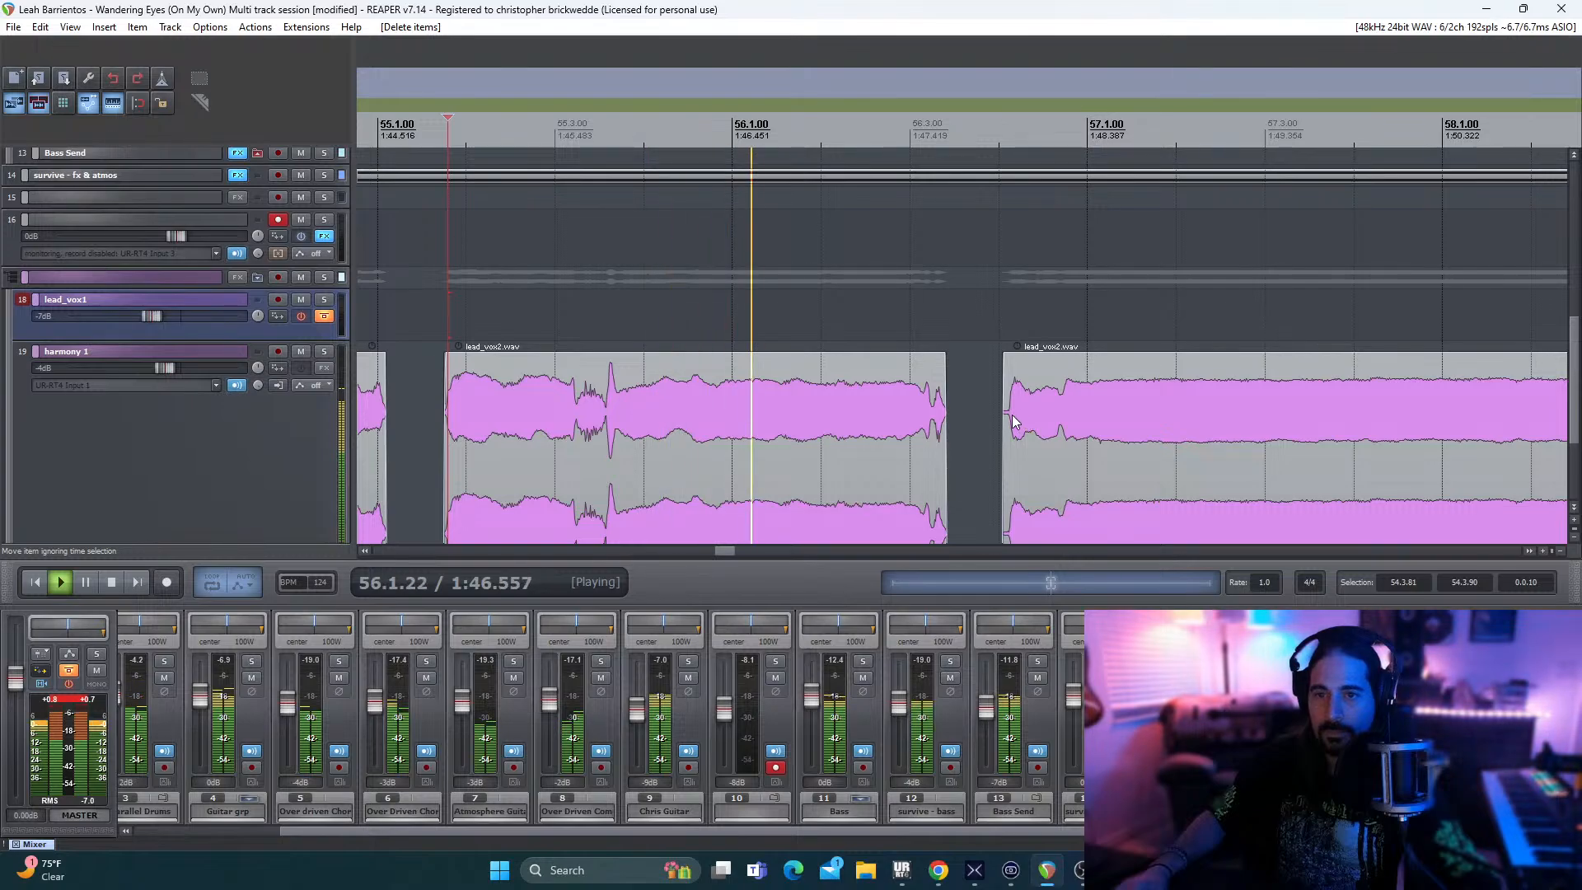
pyautogui.press('space')
pyautogui.moveTo(1012, 420); pyautogui.dragTo(991, 426)
pyautogui.press('space')
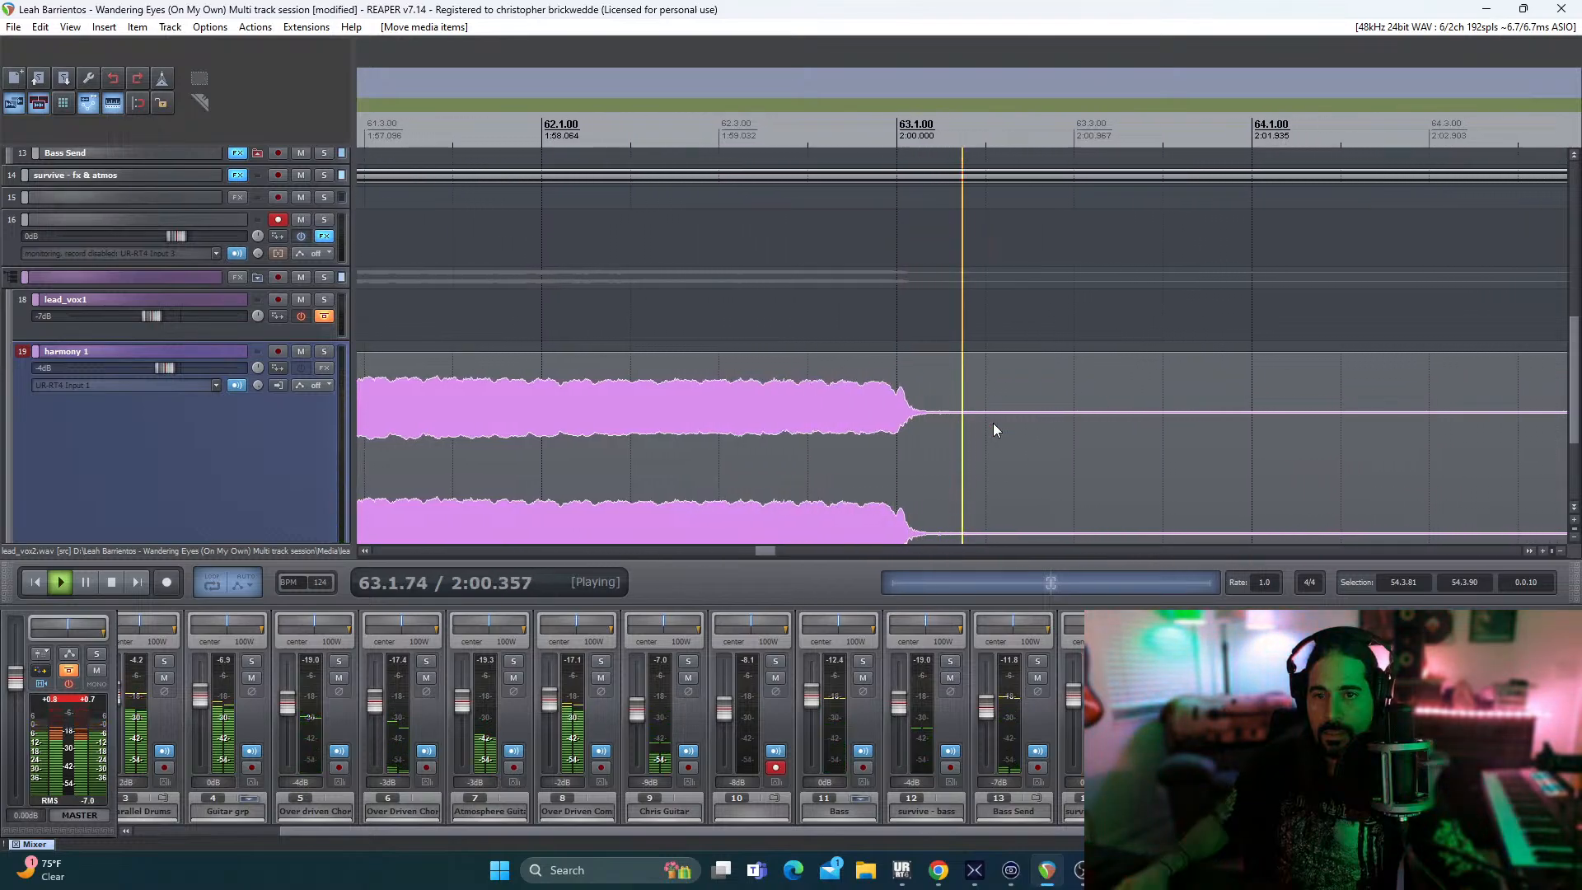
pyautogui.press('space')
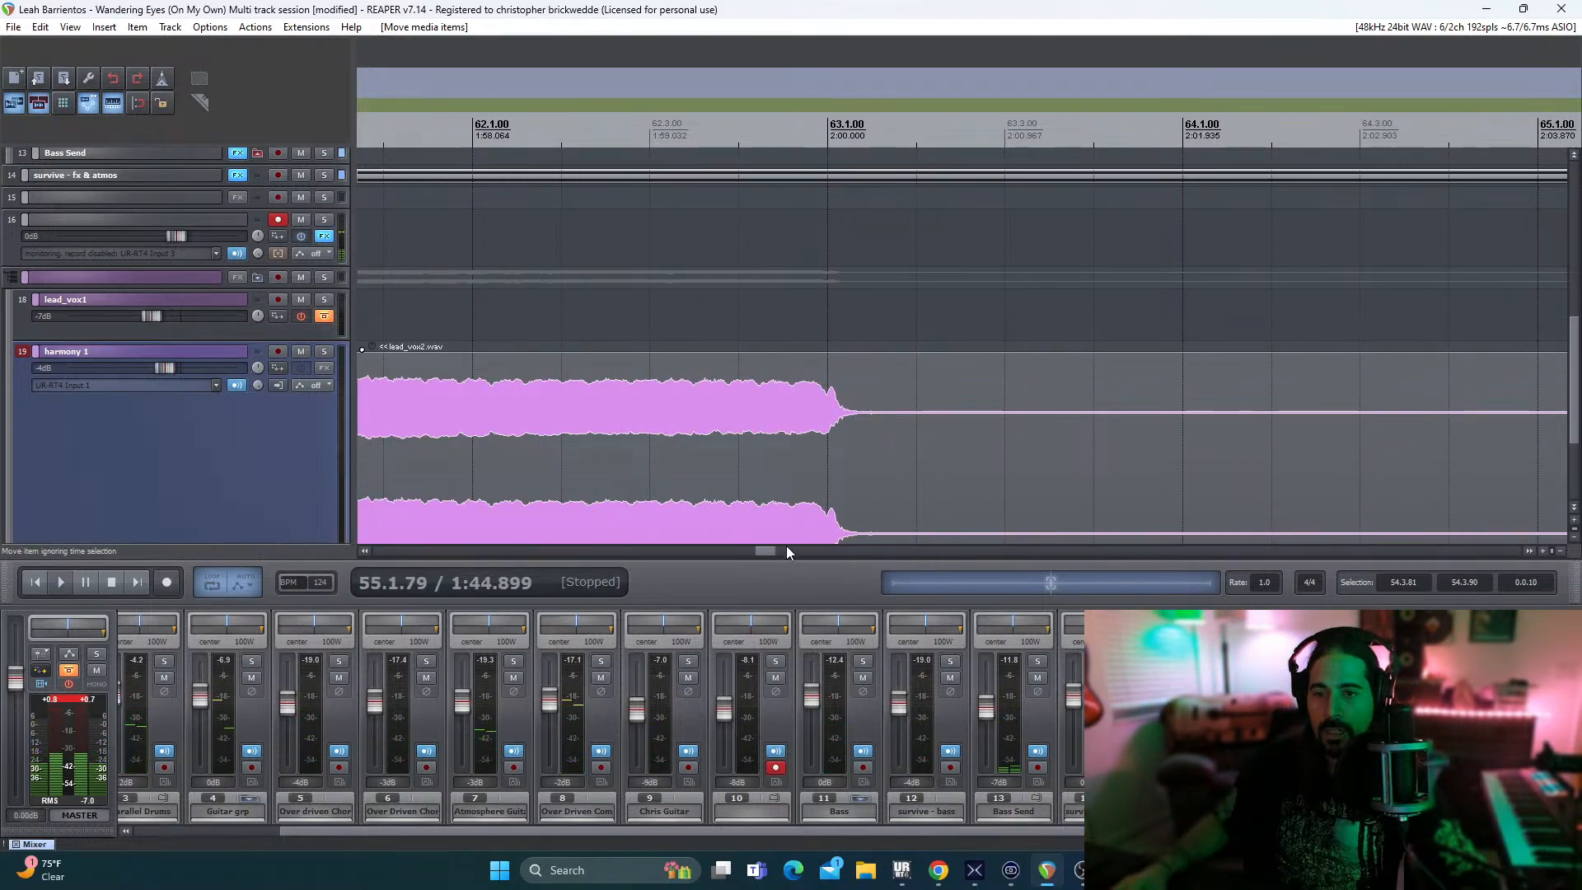
# - Add a short fade-in to the long clip starting just before bar 57, and play the preceding phrase from 55.1.79
pyautogui.moveTo(768, 548); pyautogui.dragTo(719, 550)
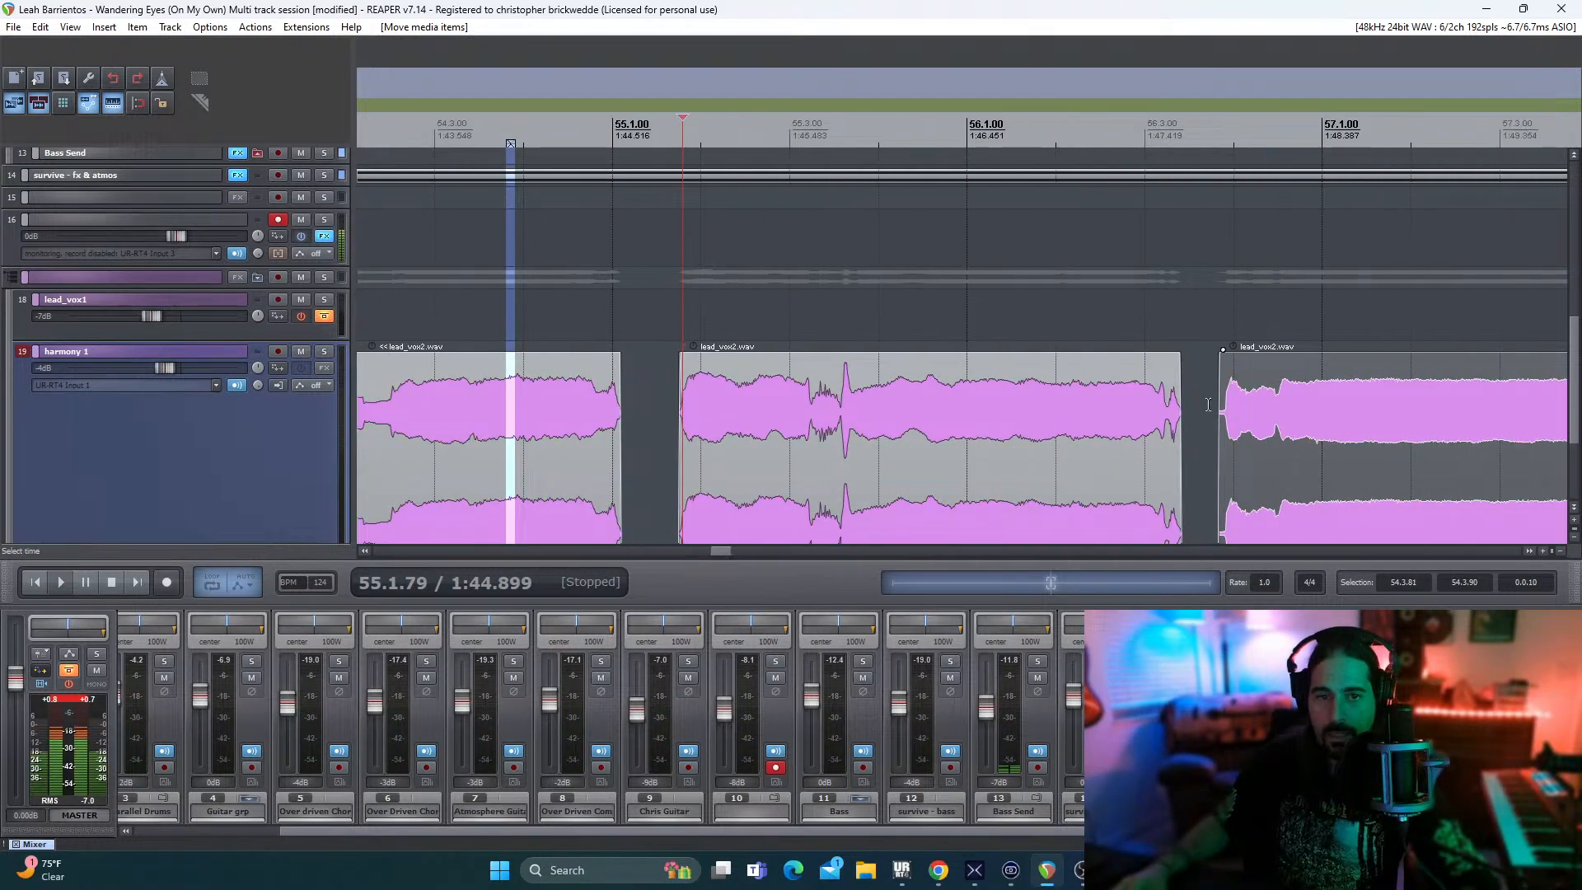
pyautogui.moveTo(1220, 354); pyautogui.dragTo(1228, 355)
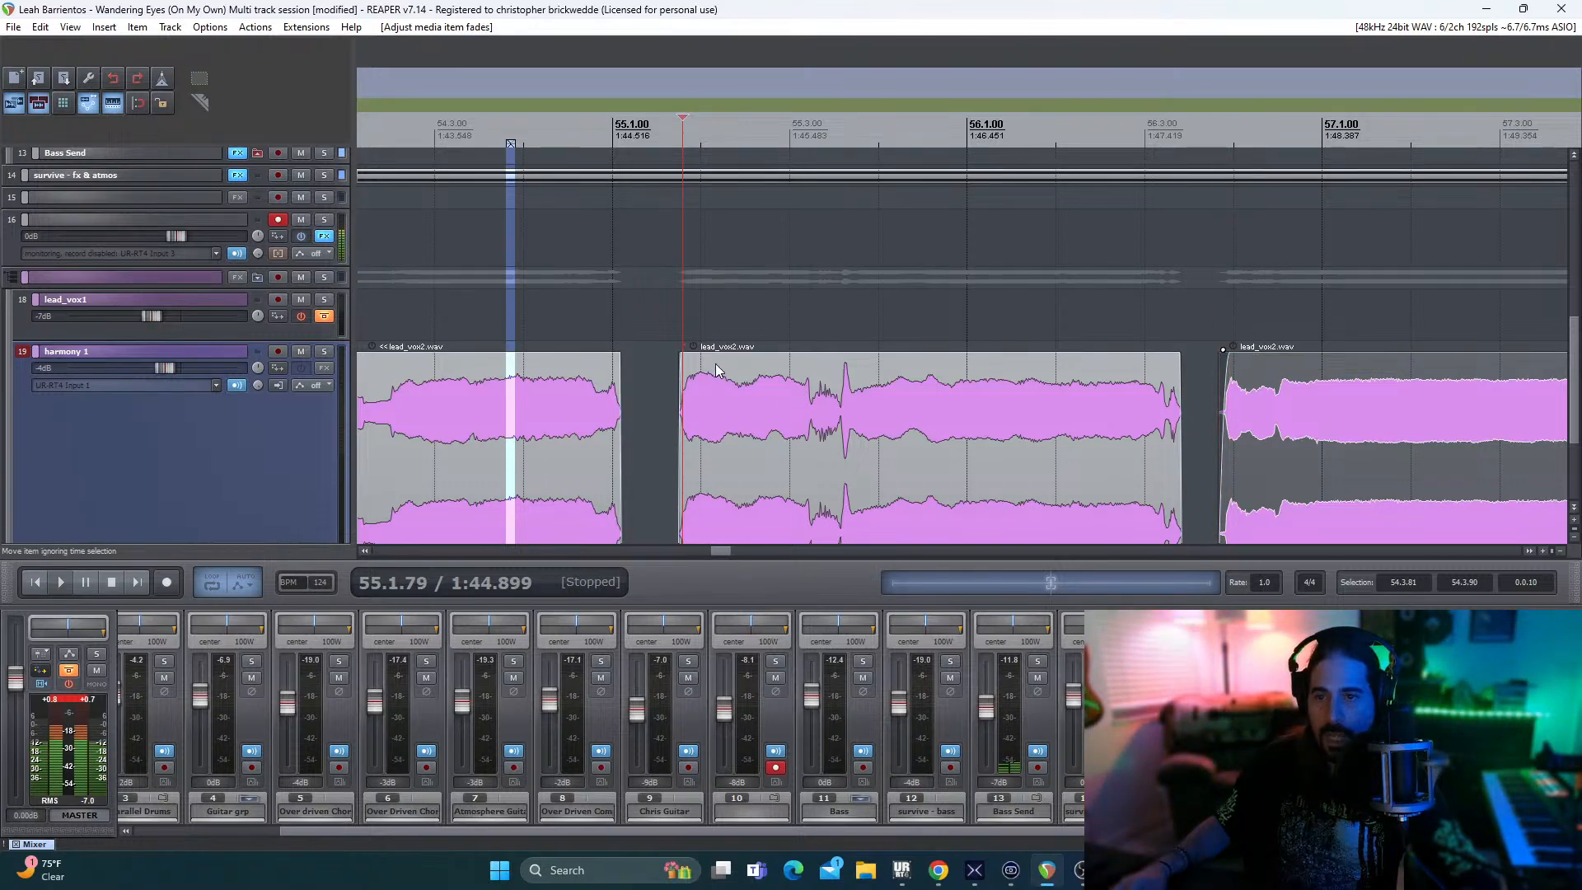
pyautogui.click(682, 341)
pyautogui.press('space')
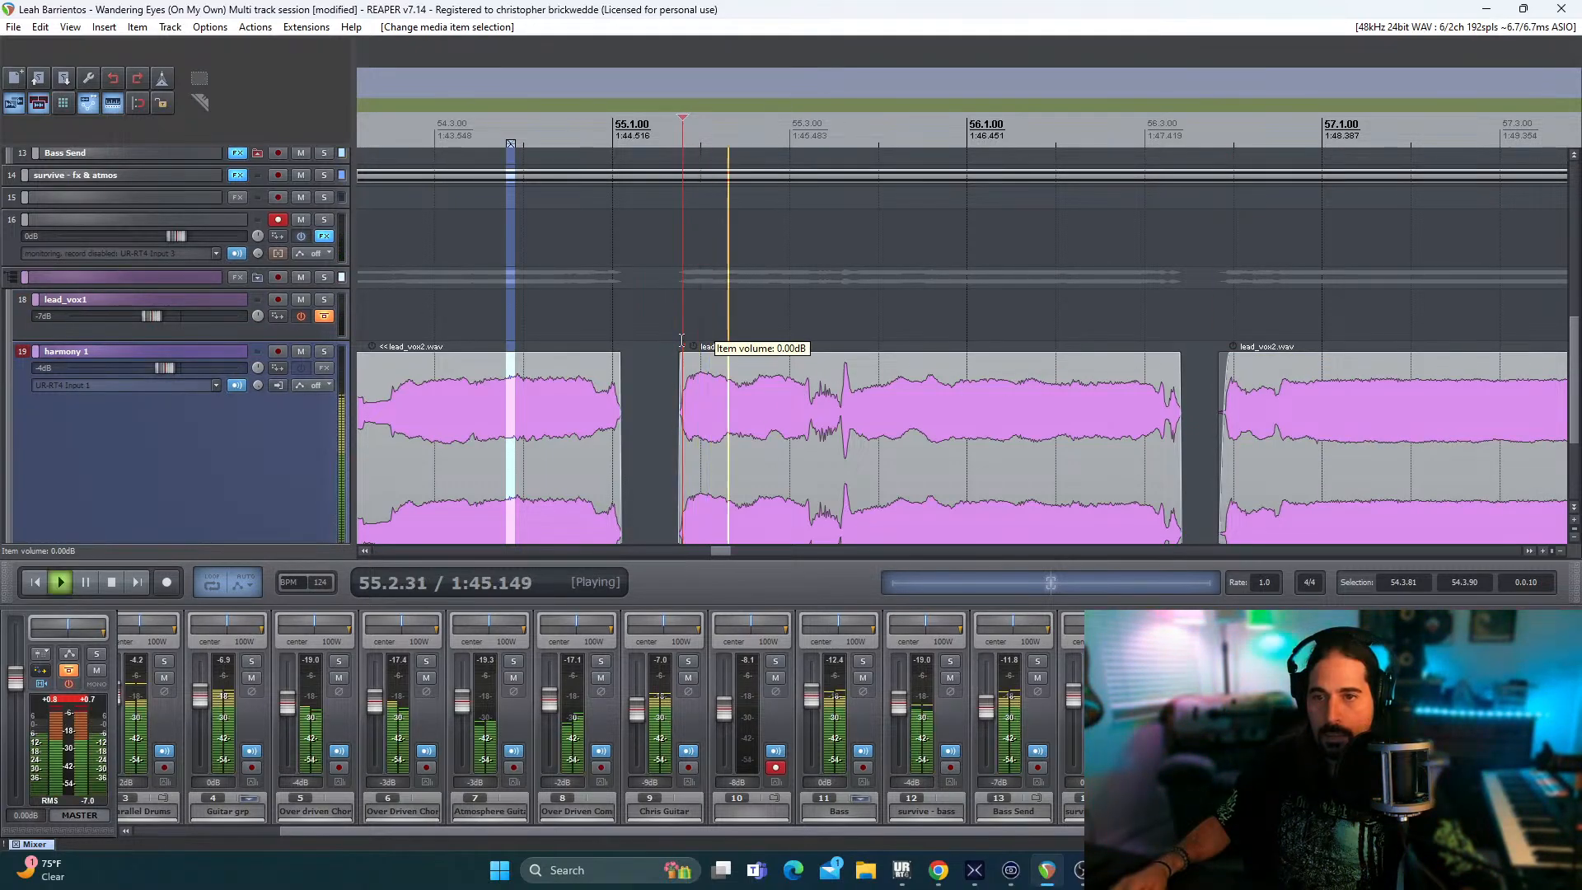
pyautogui.press('space')
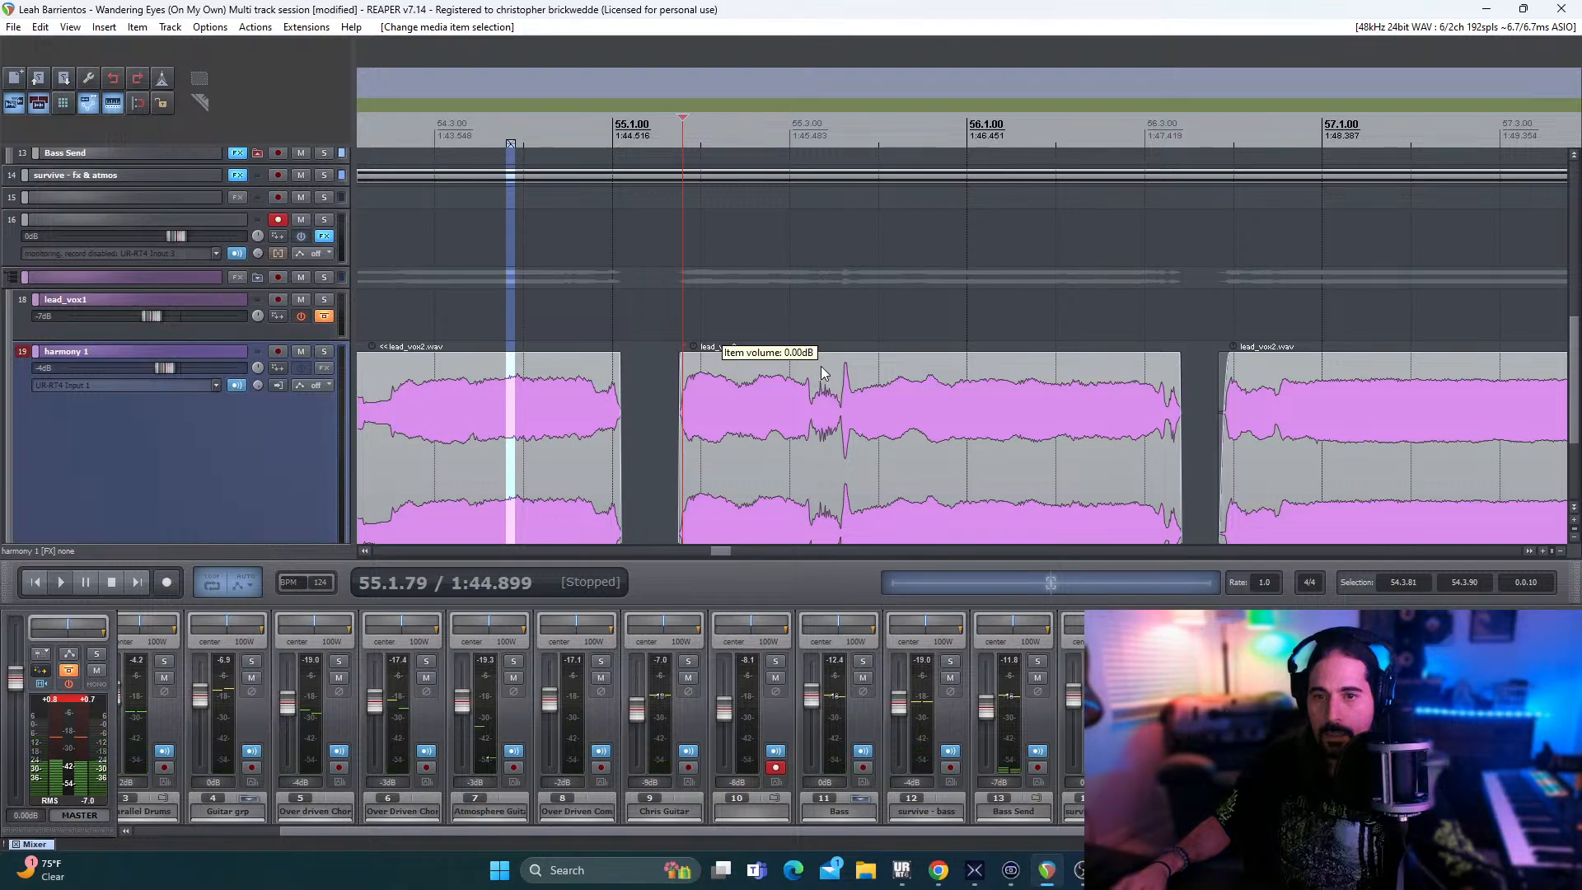
# - Audition the phrase after the bar 55 gap around 55.3.26 and from 55.1.42 to check its timing
pyautogui.click(813, 368)
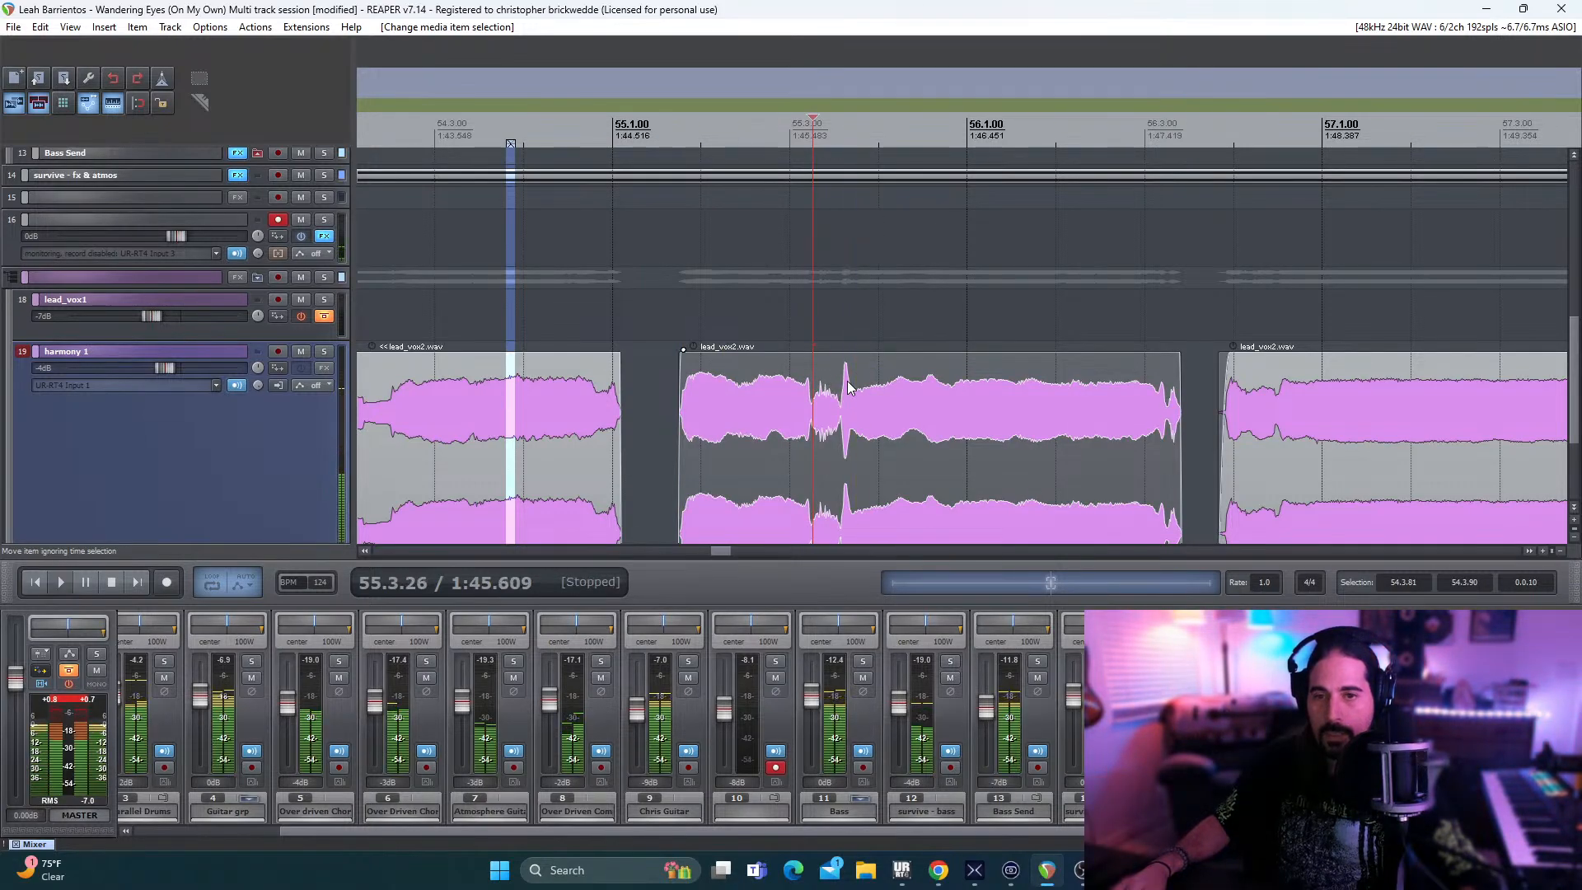
pyautogui.press('space')
pyautogui.press('space')
pyautogui.press('space')
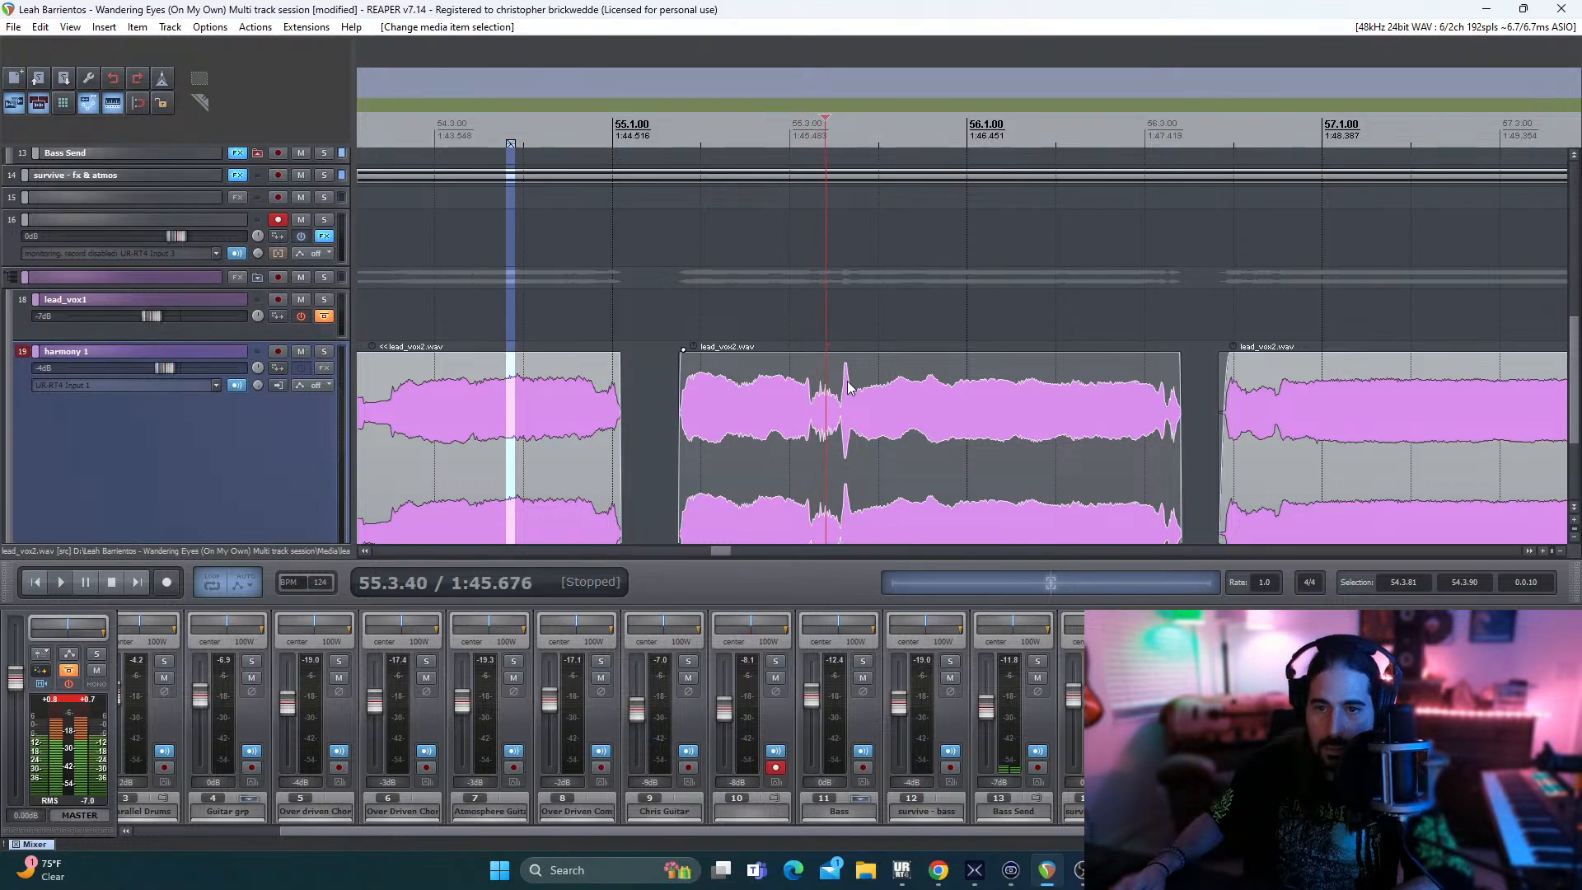
pyautogui.press('Left')
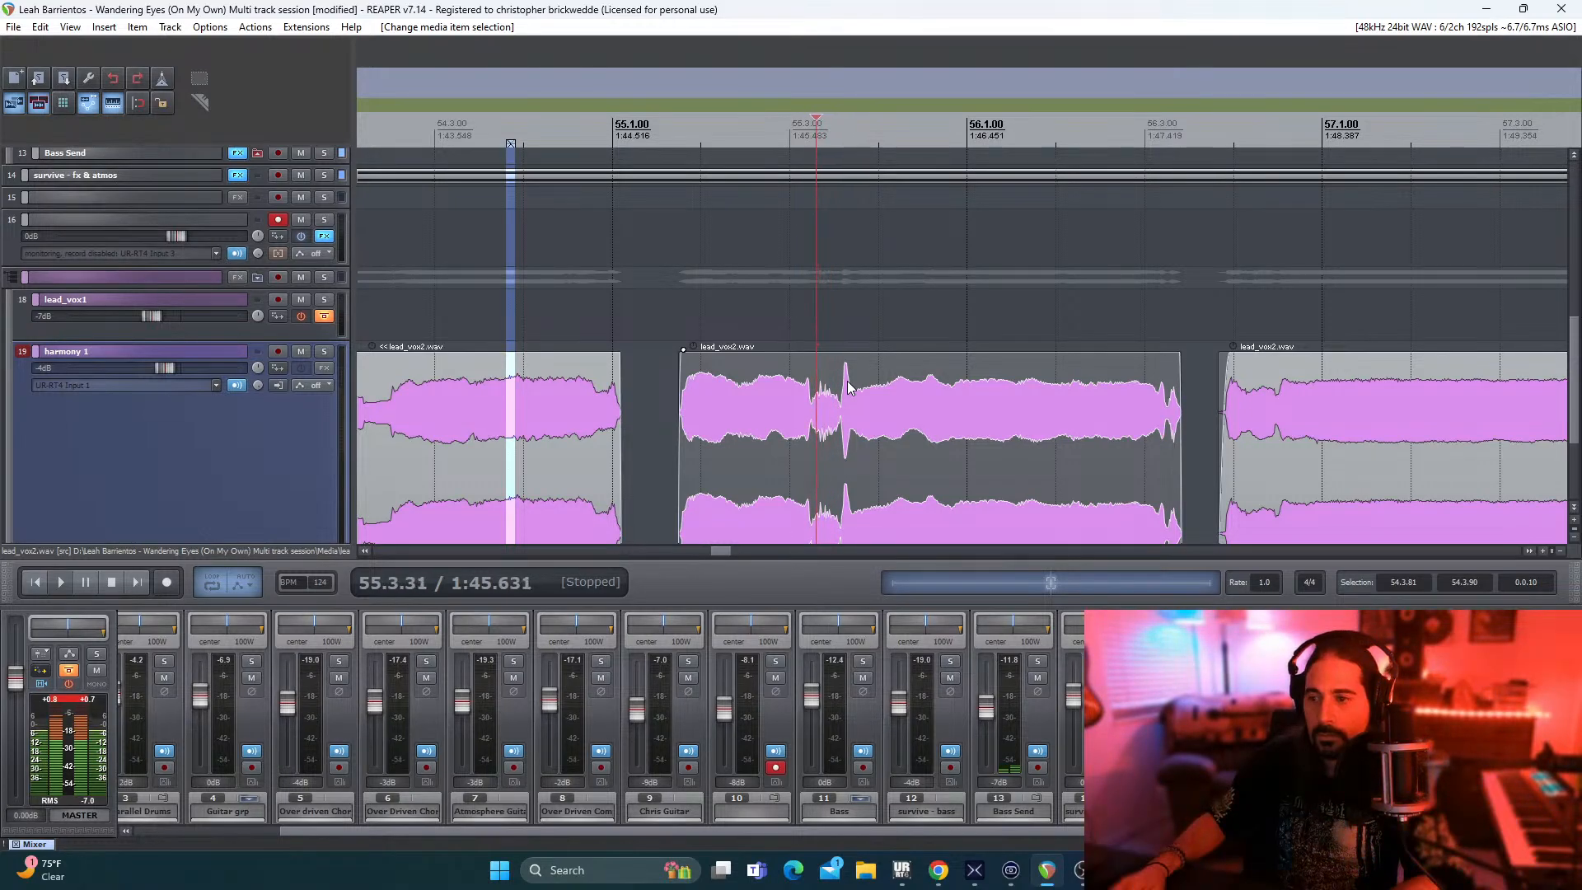
pyautogui.press('Left')
pyautogui.press('Left')
pyautogui.press('Left')
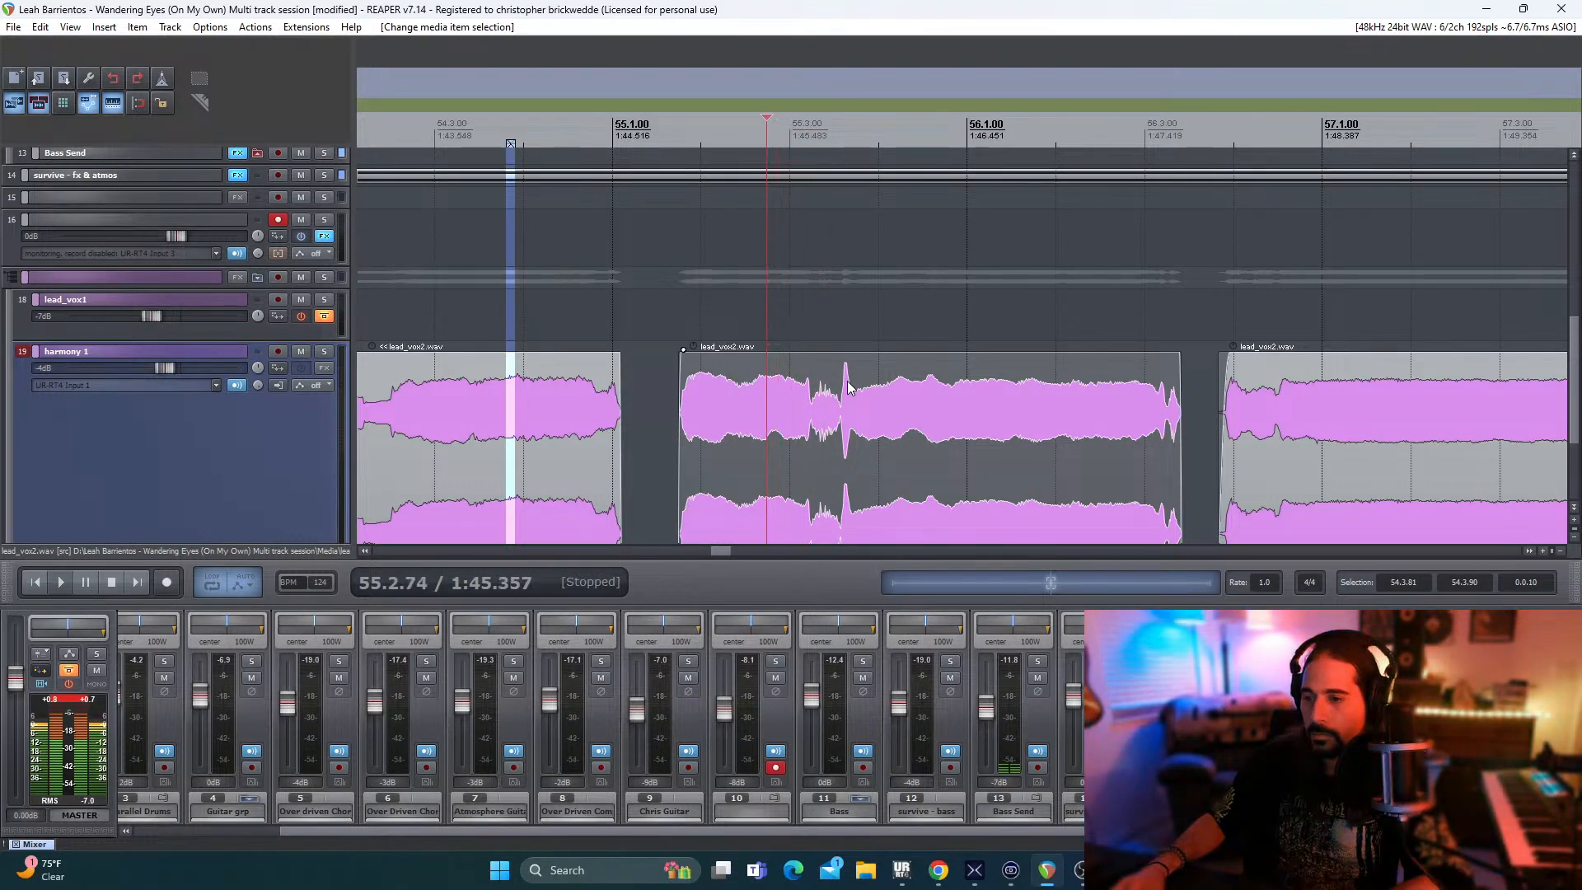
pyautogui.click(649, 412)
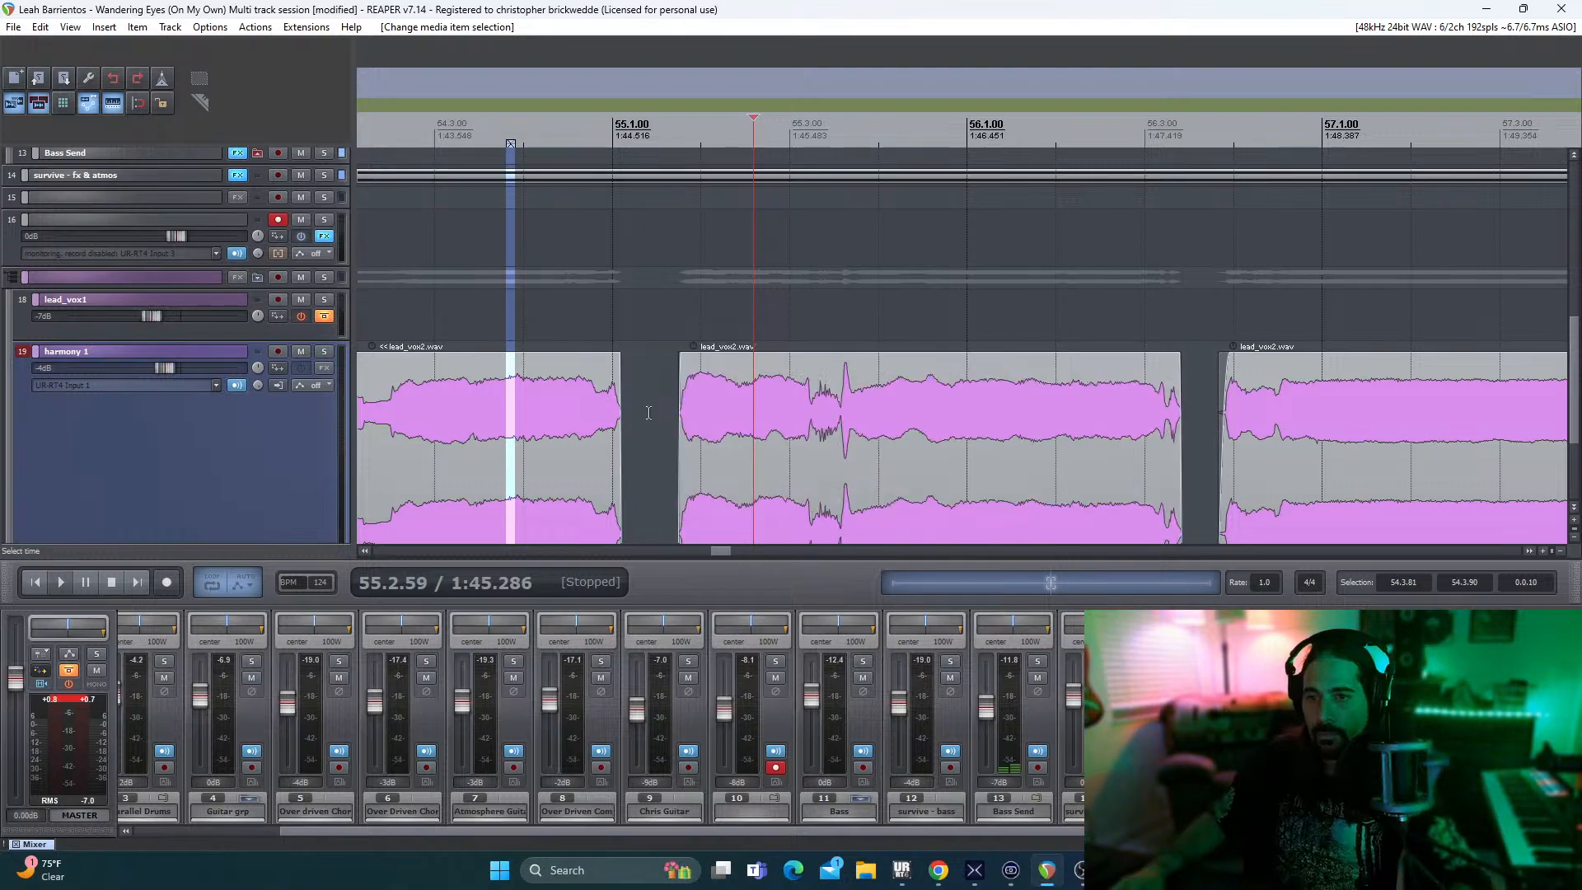
pyautogui.press('space')
pyautogui.press('space')
pyautogui.press('space')
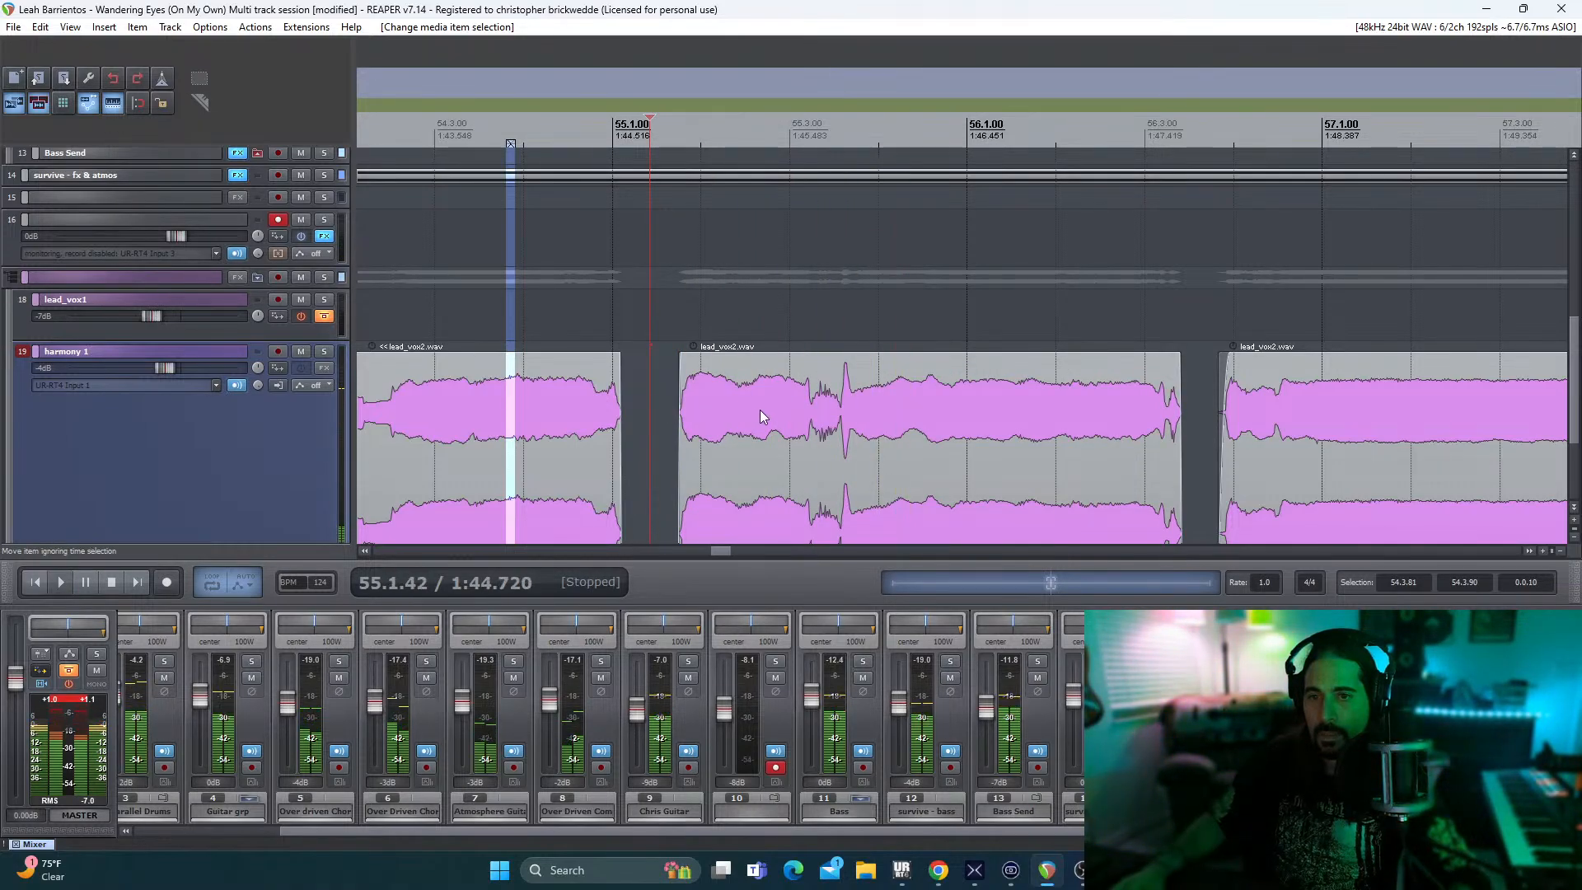
pyautogui.press('space')
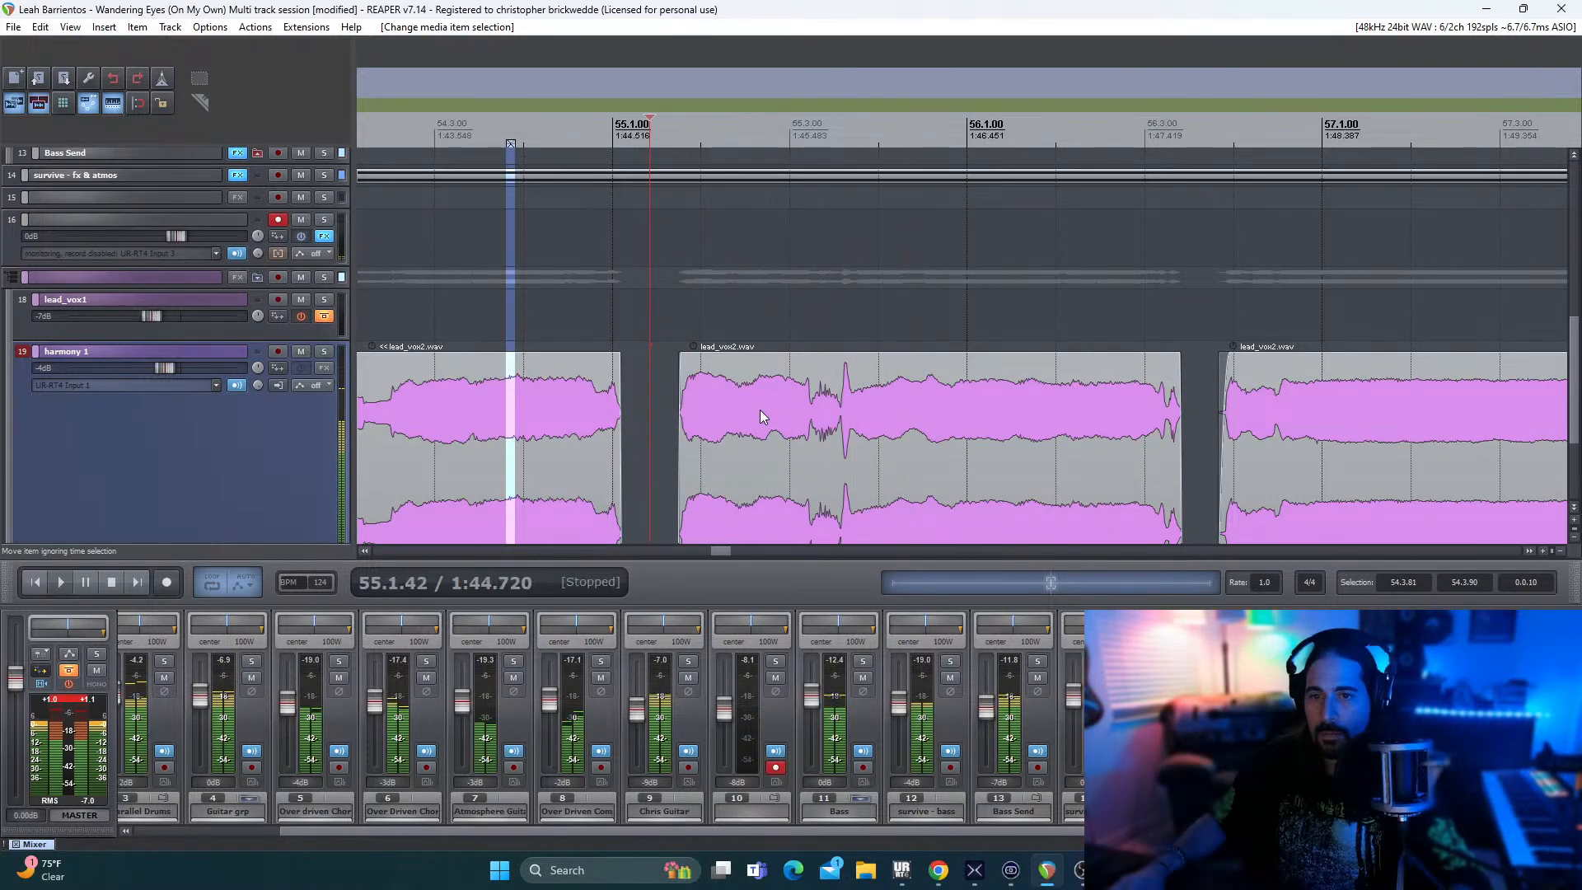
# - Split the harmony 1 clip at 55.3.56, just before the sharp peak, and move the later piece slightly earlier
pyautogui.click(838, 399)
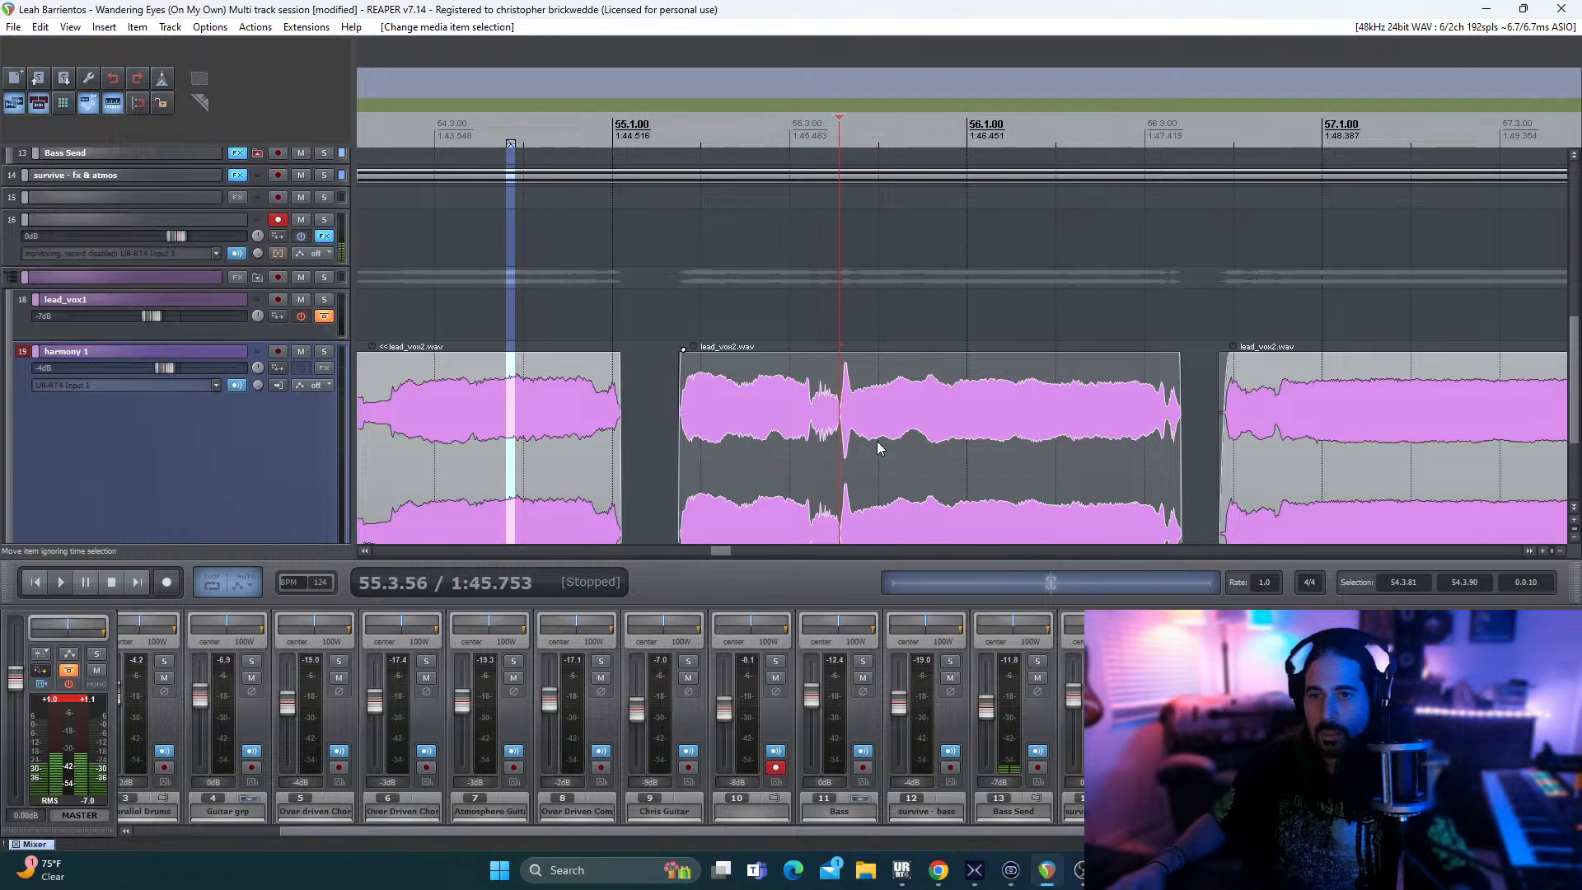
pyautogui.press('s')
pyautogui.moveTo(878, 423); pyautogui.dragTo(872, 422)
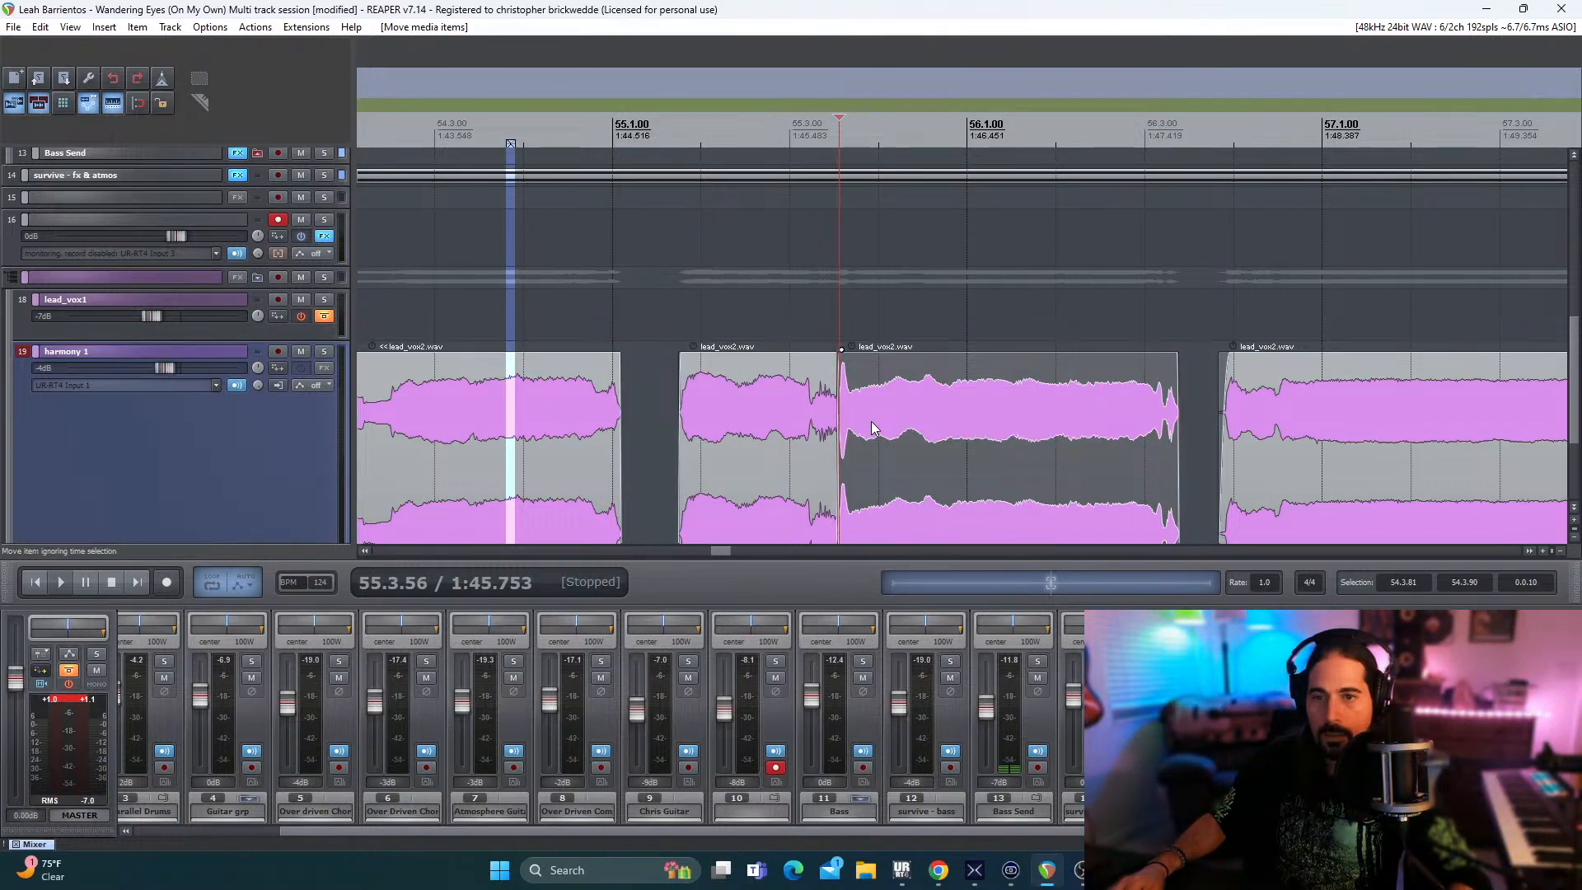
# - Play the harmony from 55.1.66 into the long held note and lower the harmony 1 track volume to about -7 dB
pyautogui.click(670, 392)
pyautogui.press('space')
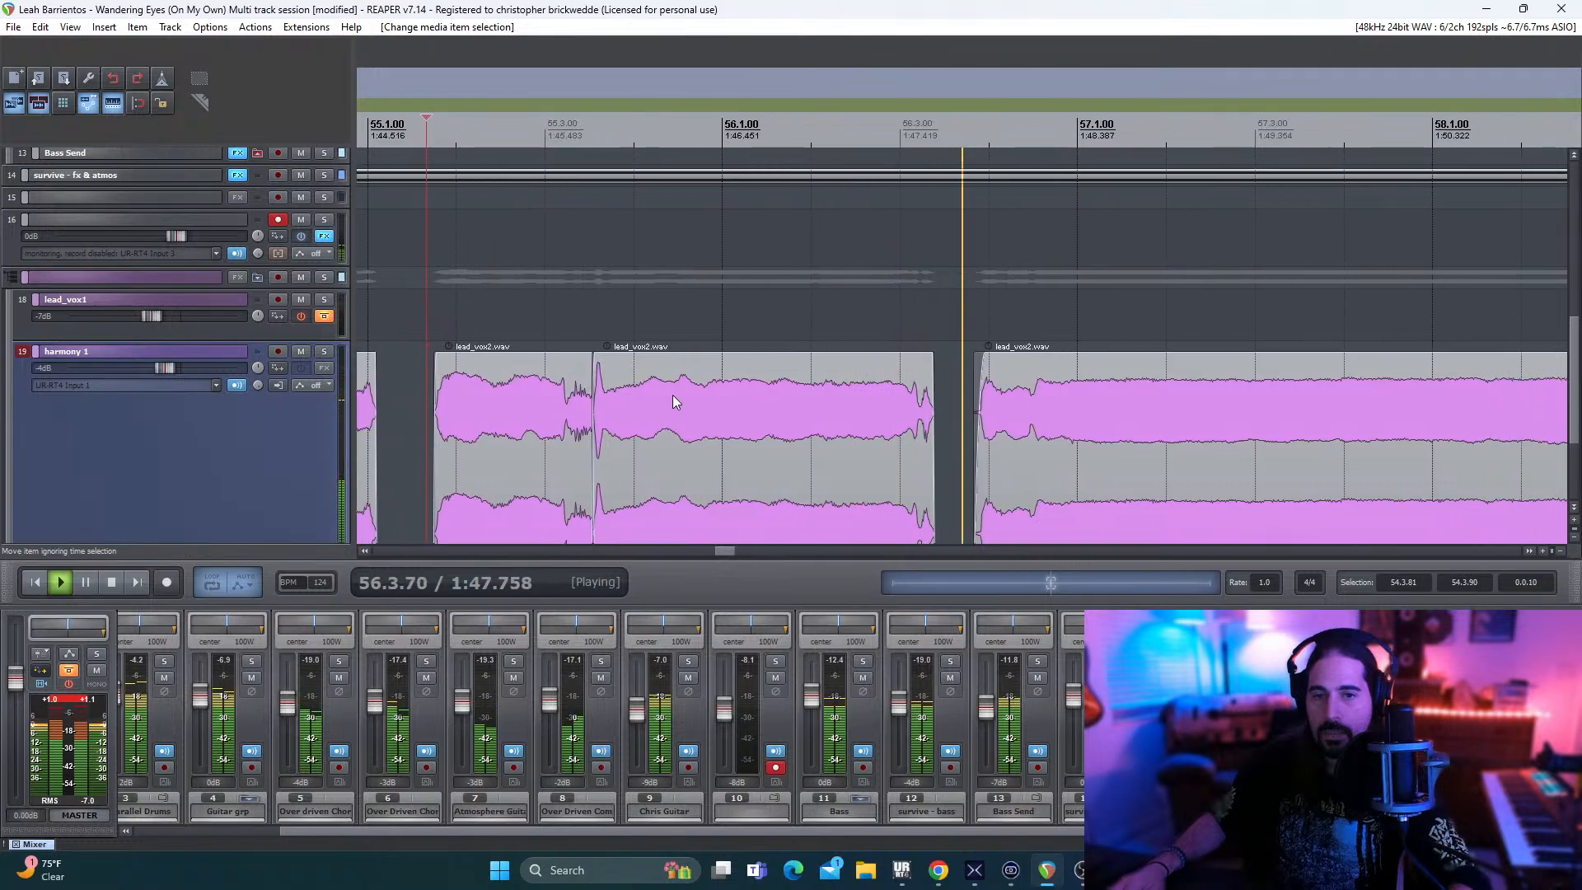
pyautogui.press('space')
pyautogui.press('space')
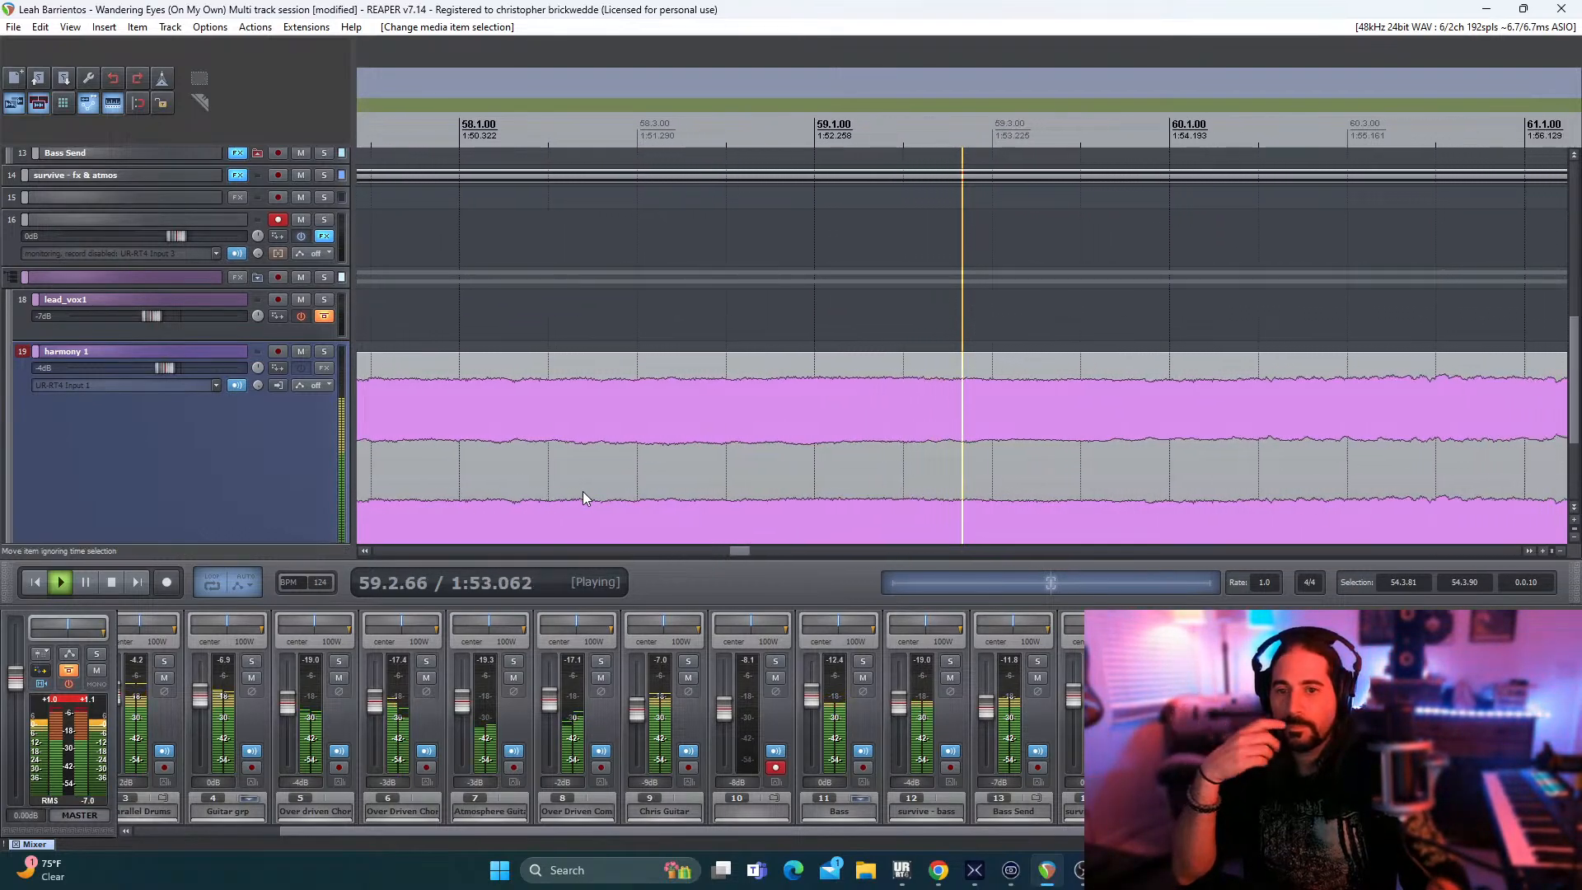
pyautogui.moveTo(170, 367); pyautogui.dragTo(160, 368)
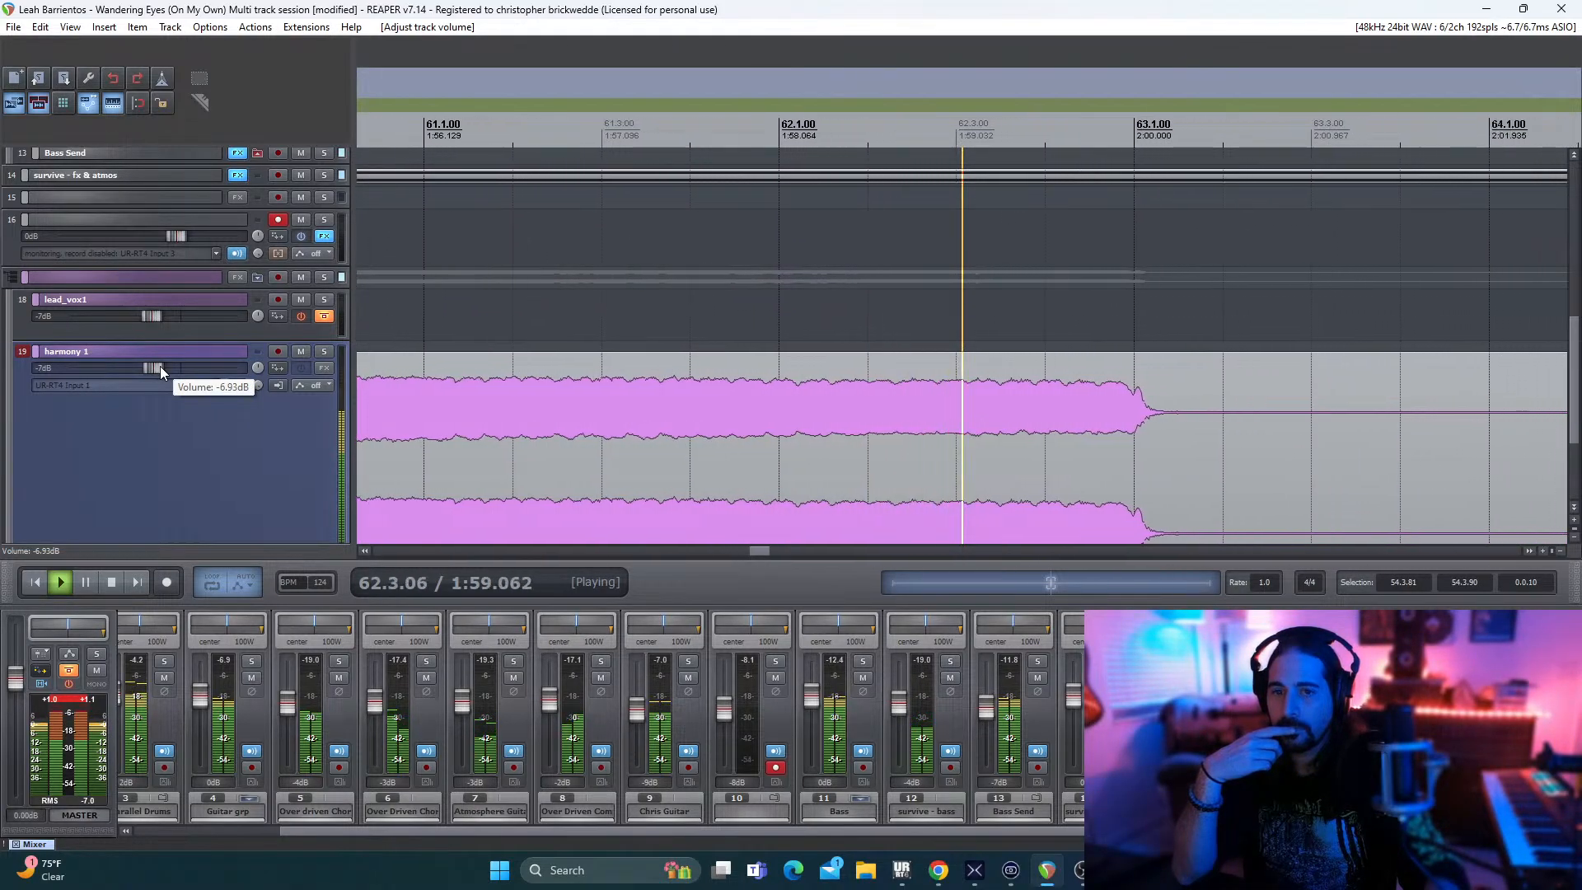
pyautogui.press('space')
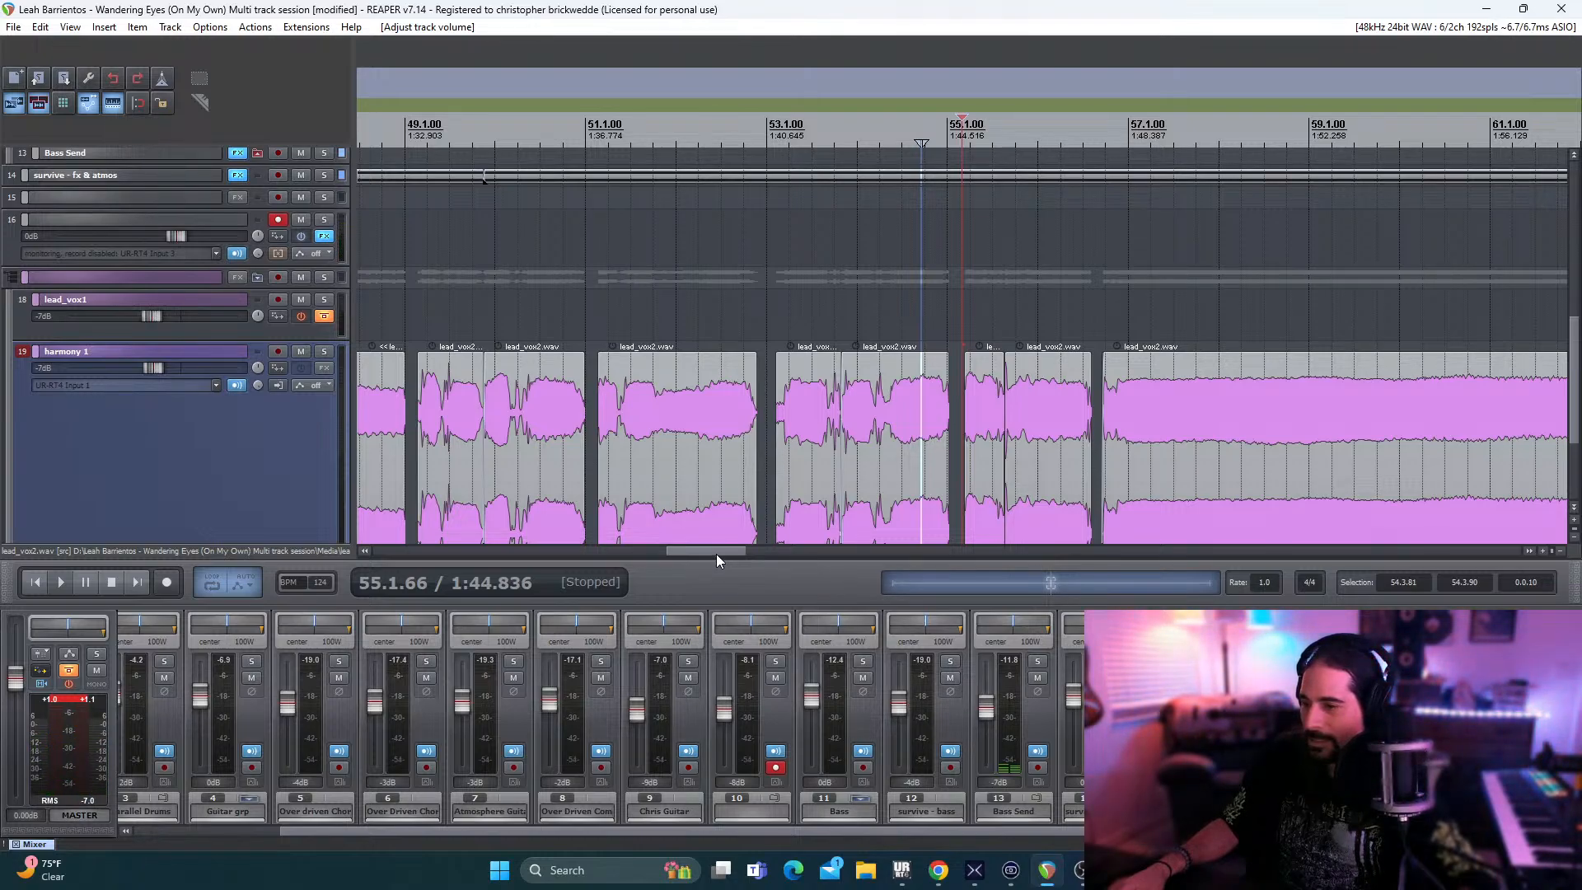
# - Audition the harmony in context from 28.1.03 through the end of the long held note at bar 63
pyautogui.moveTo(715, 553); pyautogui.dragTo(607, 553)
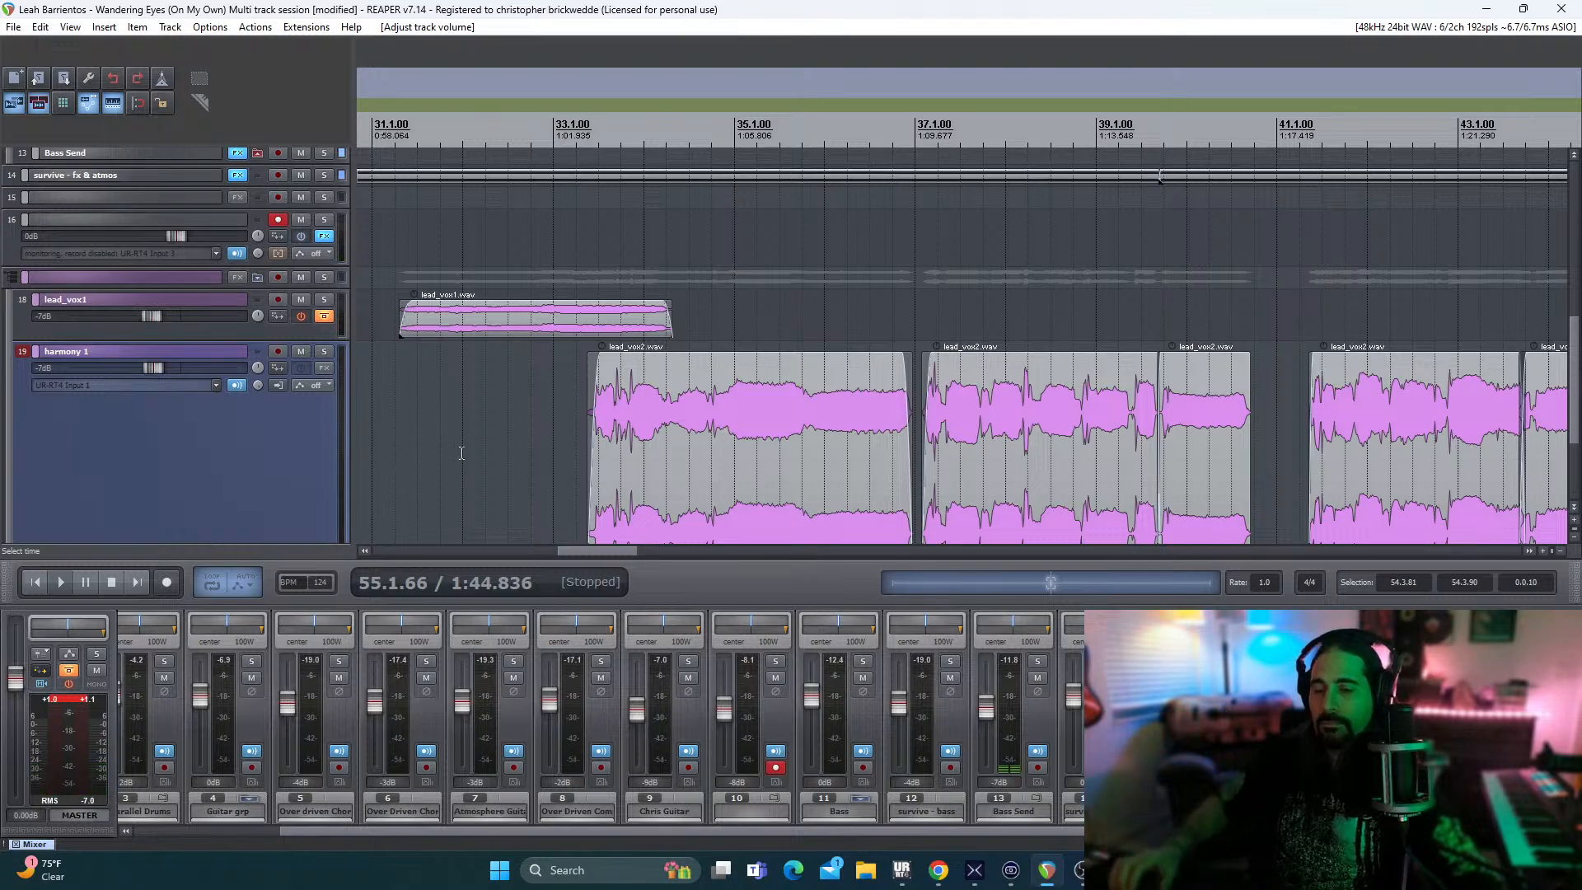
pyautogui.hscroll(8, 466, 456)
pyautogui.moveTo(714, 557); pyautogui.dragTo(570, 555)
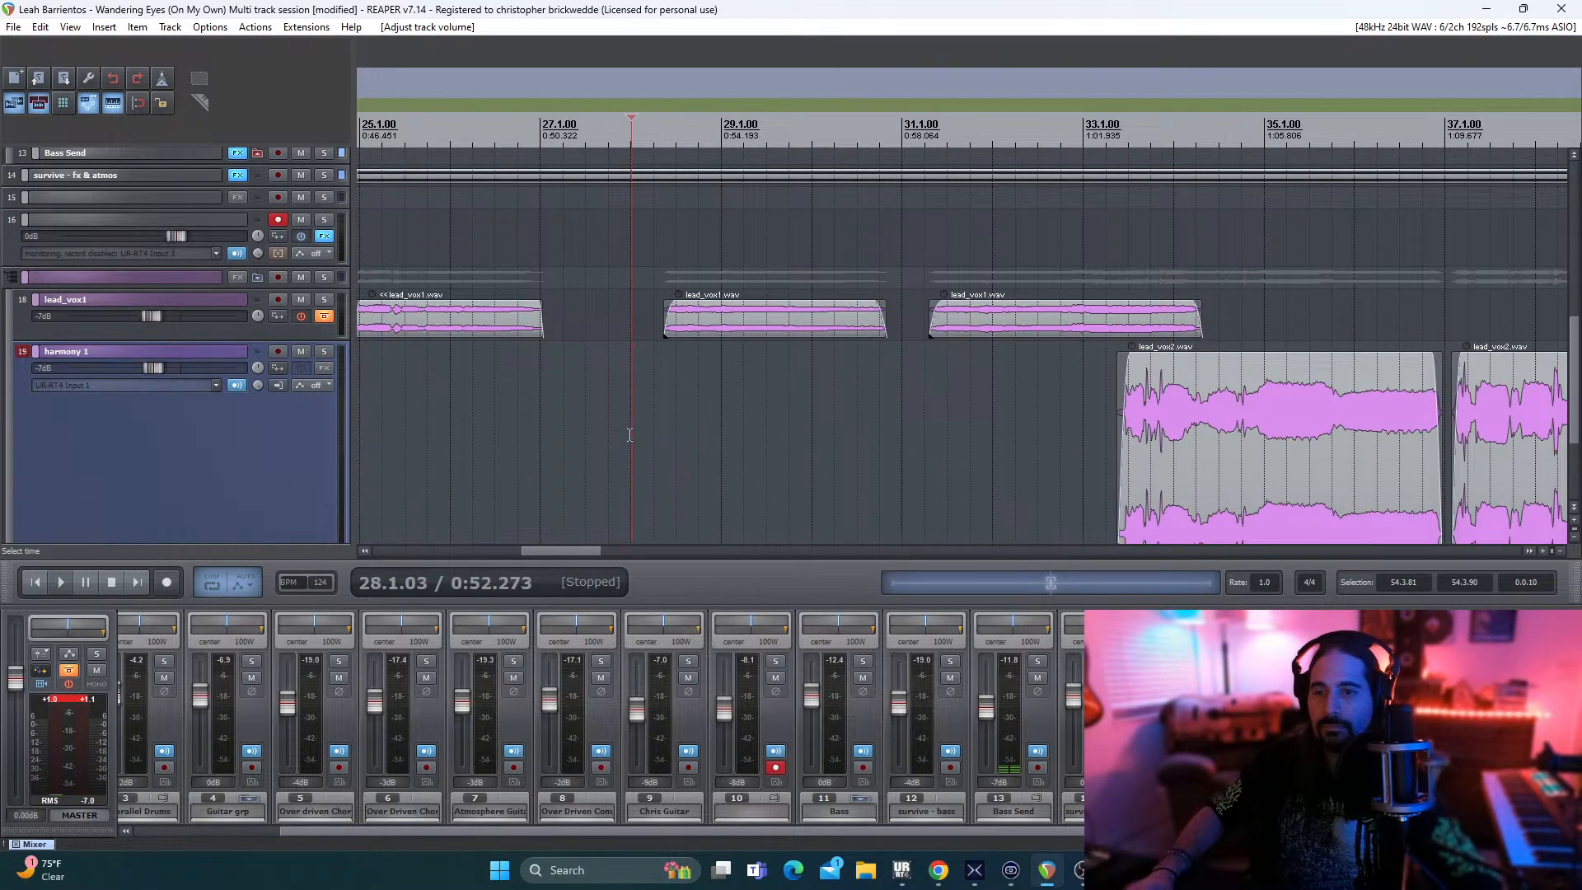
pyautogui.press('space')
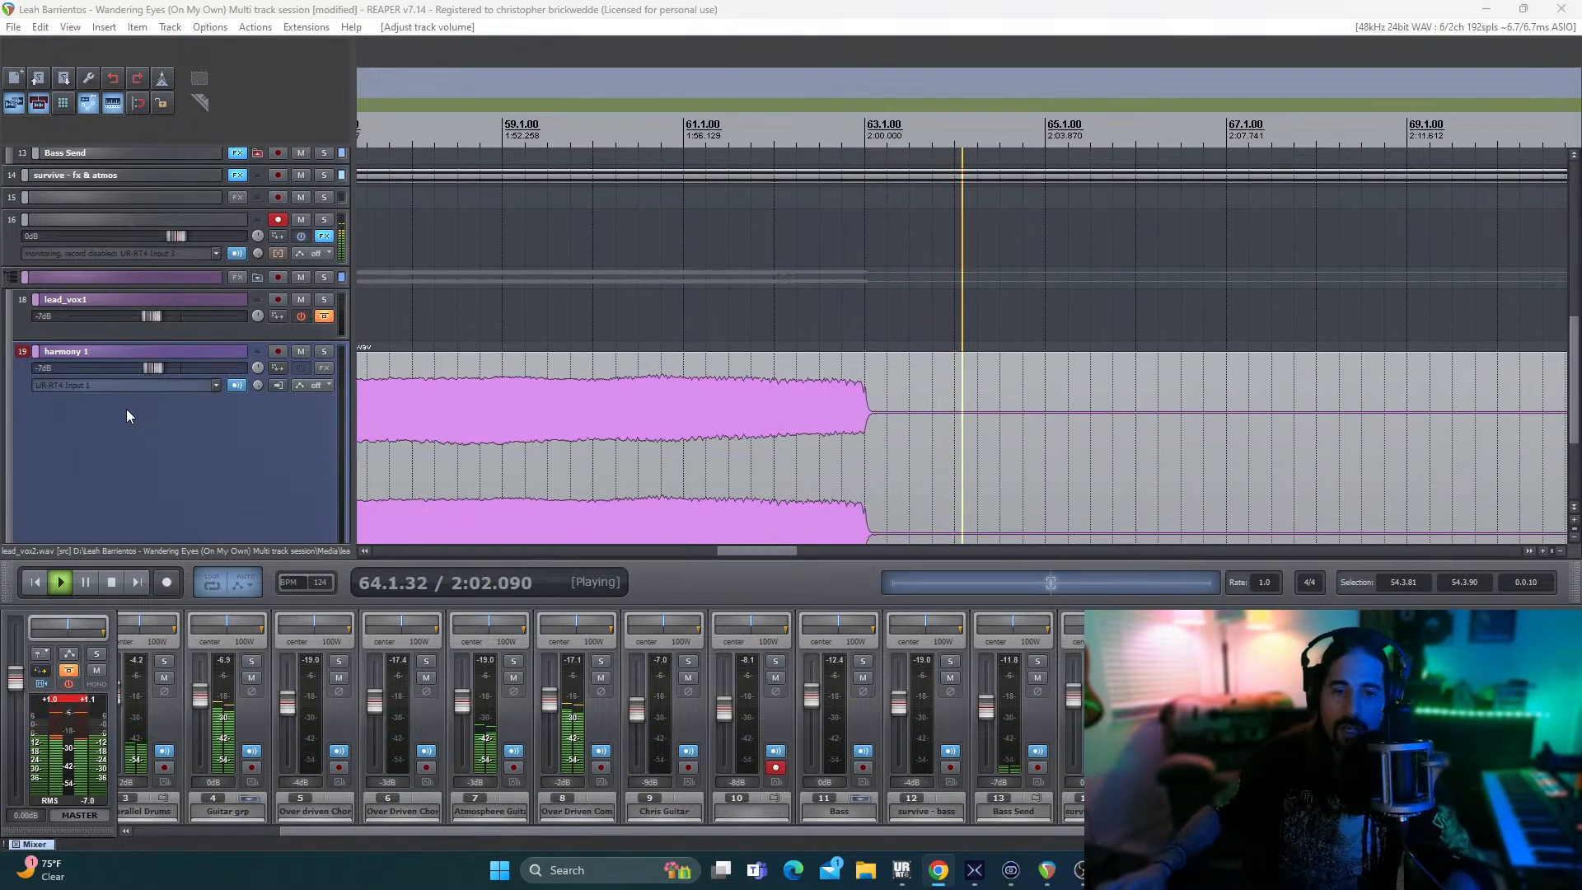
pyautogui.click(112, 582)
# - Play from 33.1.23 and move the harmony 1 clip starting just after bar 41 slightly earlier
pyautogui.moveTo(593, 550); pyautogui.dragTo(666, 536)
pyautogui.click(638, 448)
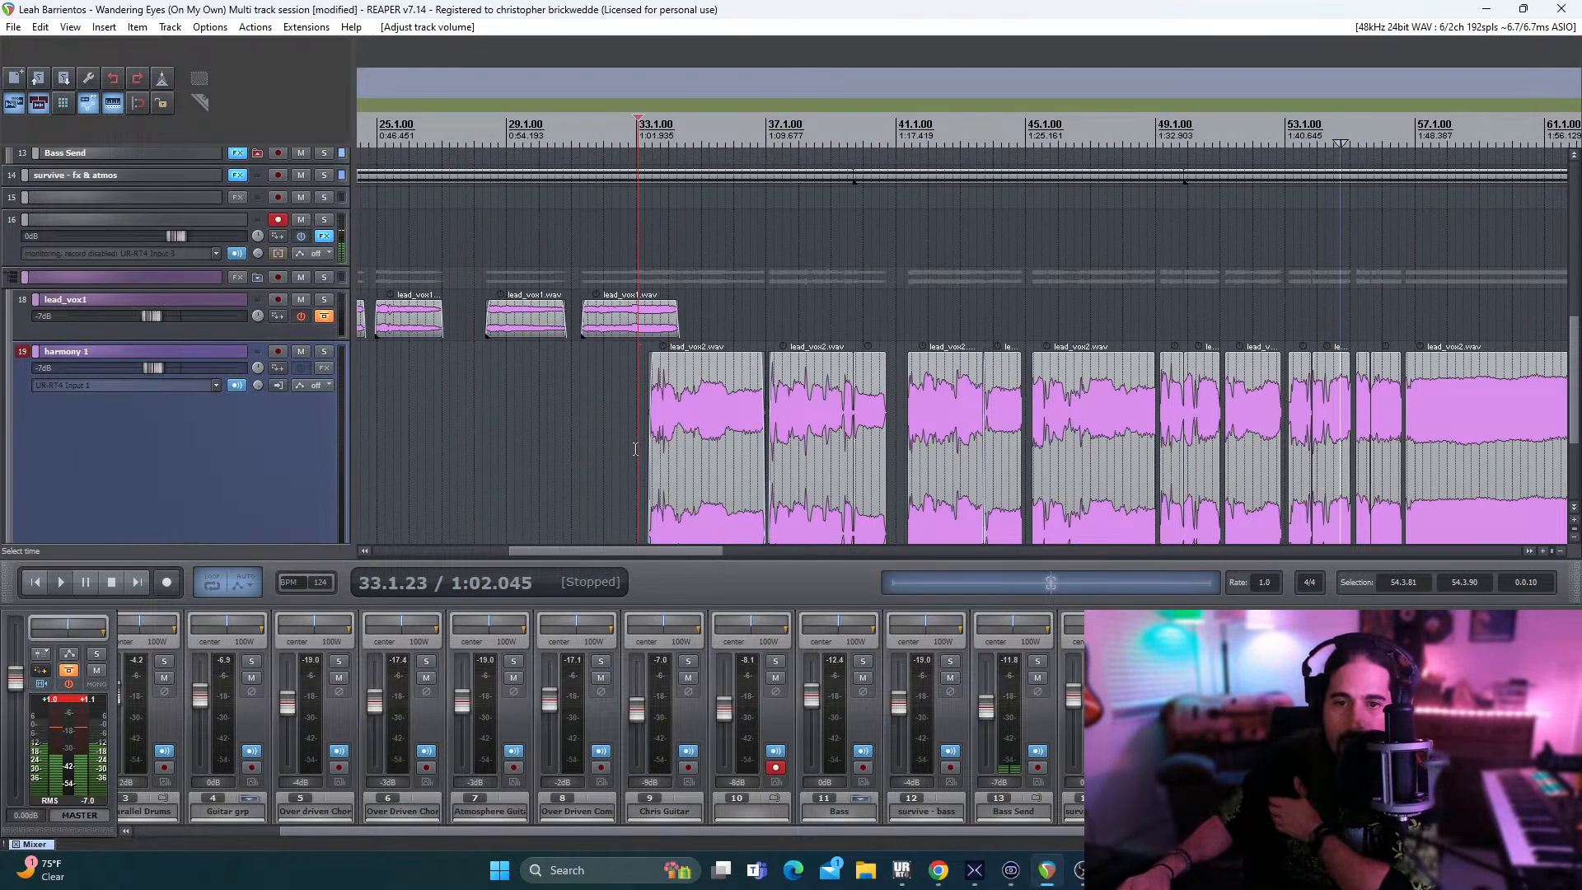
pyautogui.press('space')
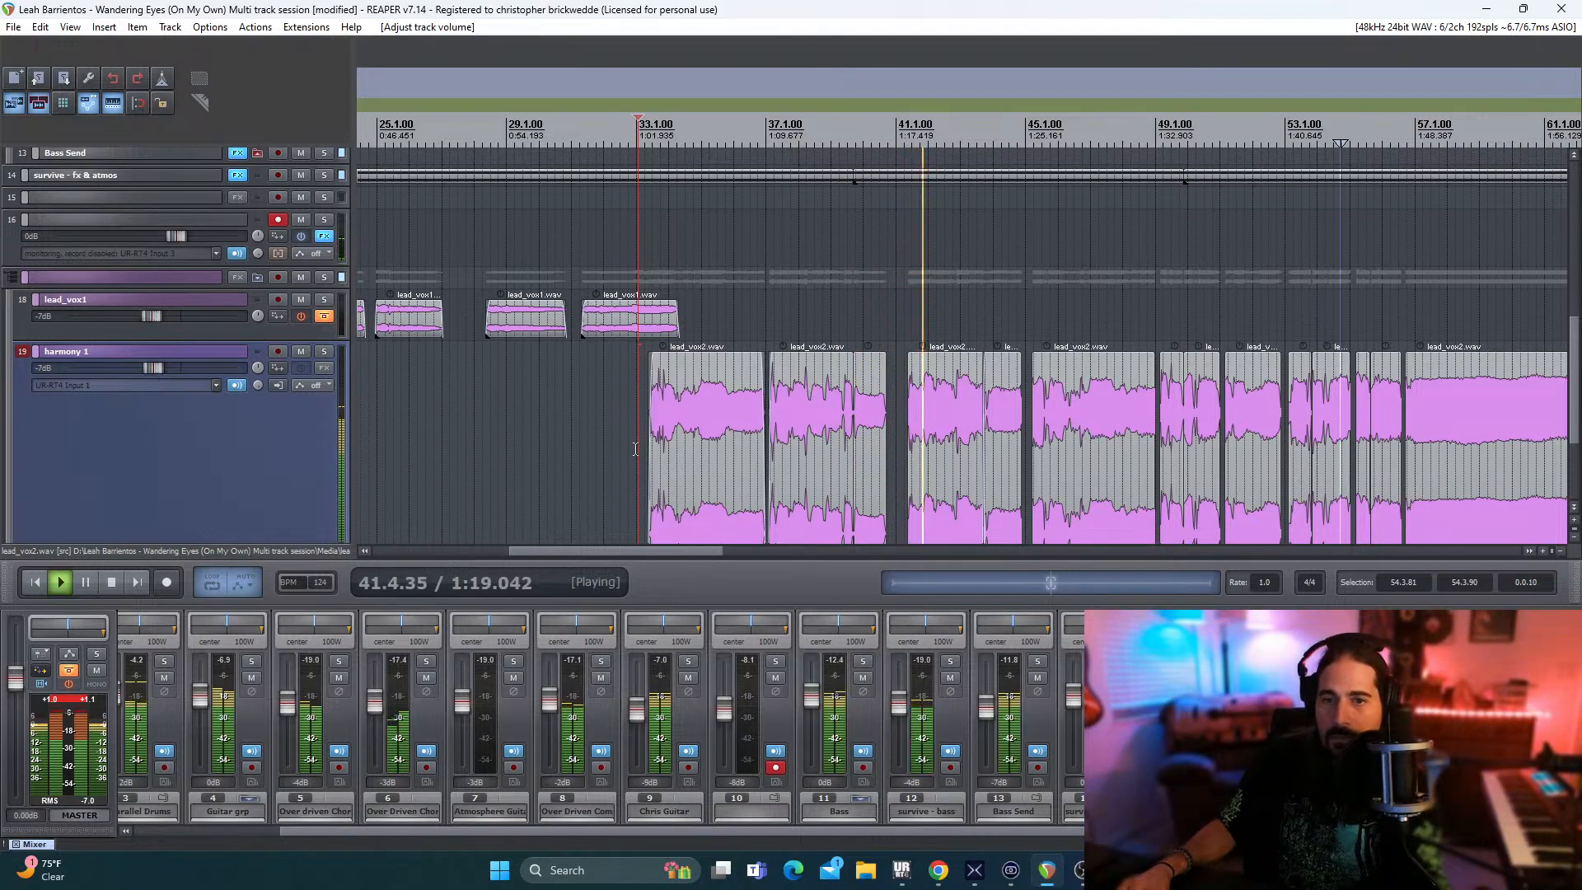
pyautogui.press('space')
pyautogui.moveTo(921, 445); pyautogui.dragTo(922, 443)
# - Audition the moved bar 41 clip from 33.1.23 and again from just before bar 40
pyautogui.press('space')
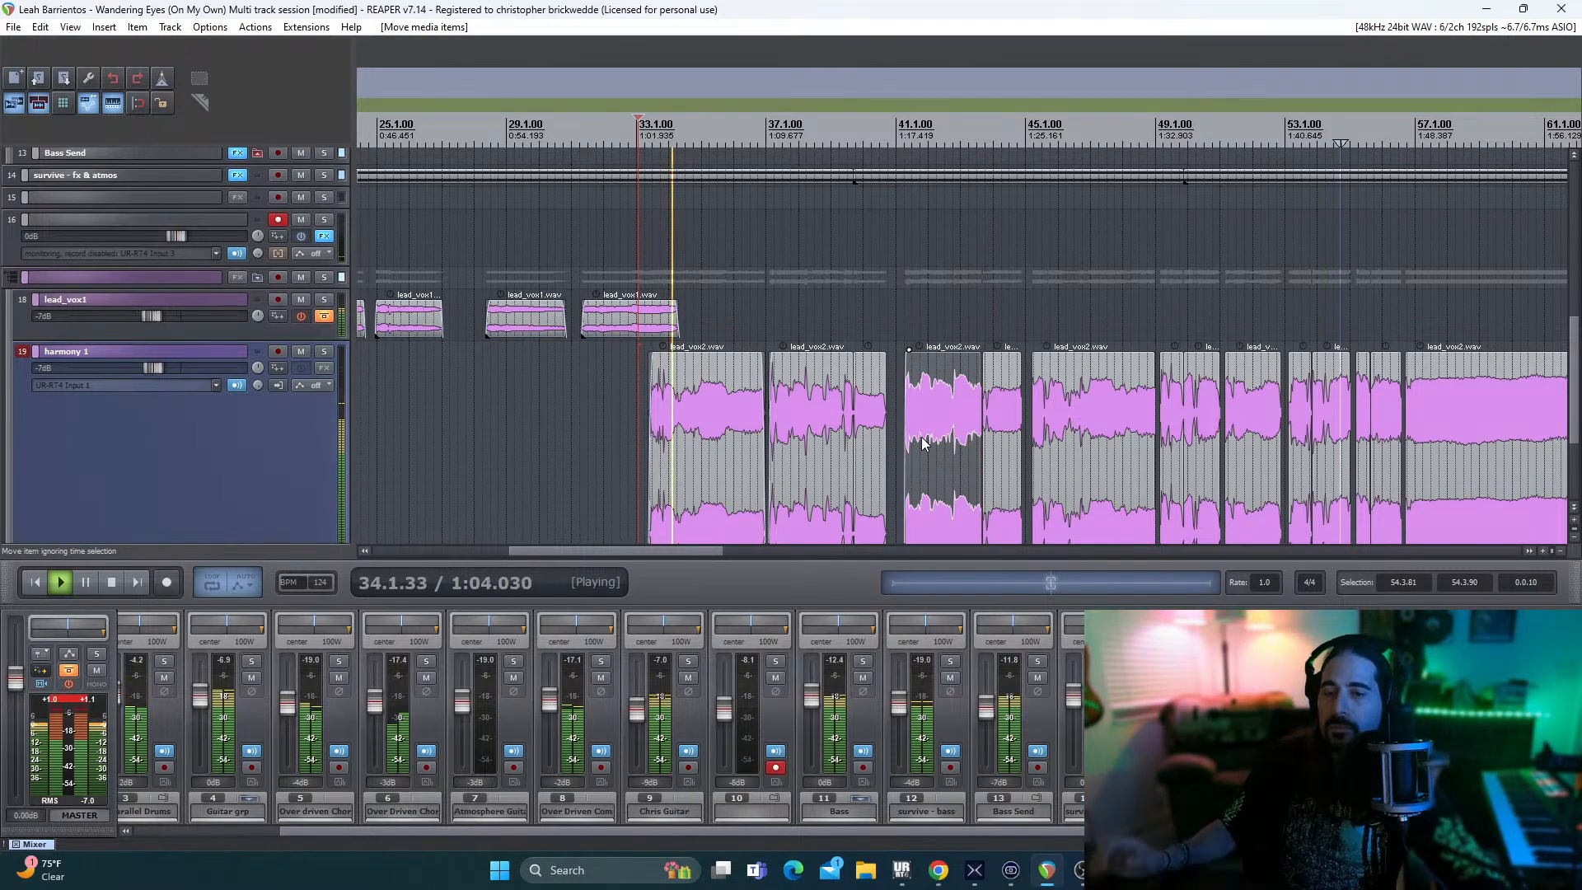
pyautogui.scroll(3, 962, 428)
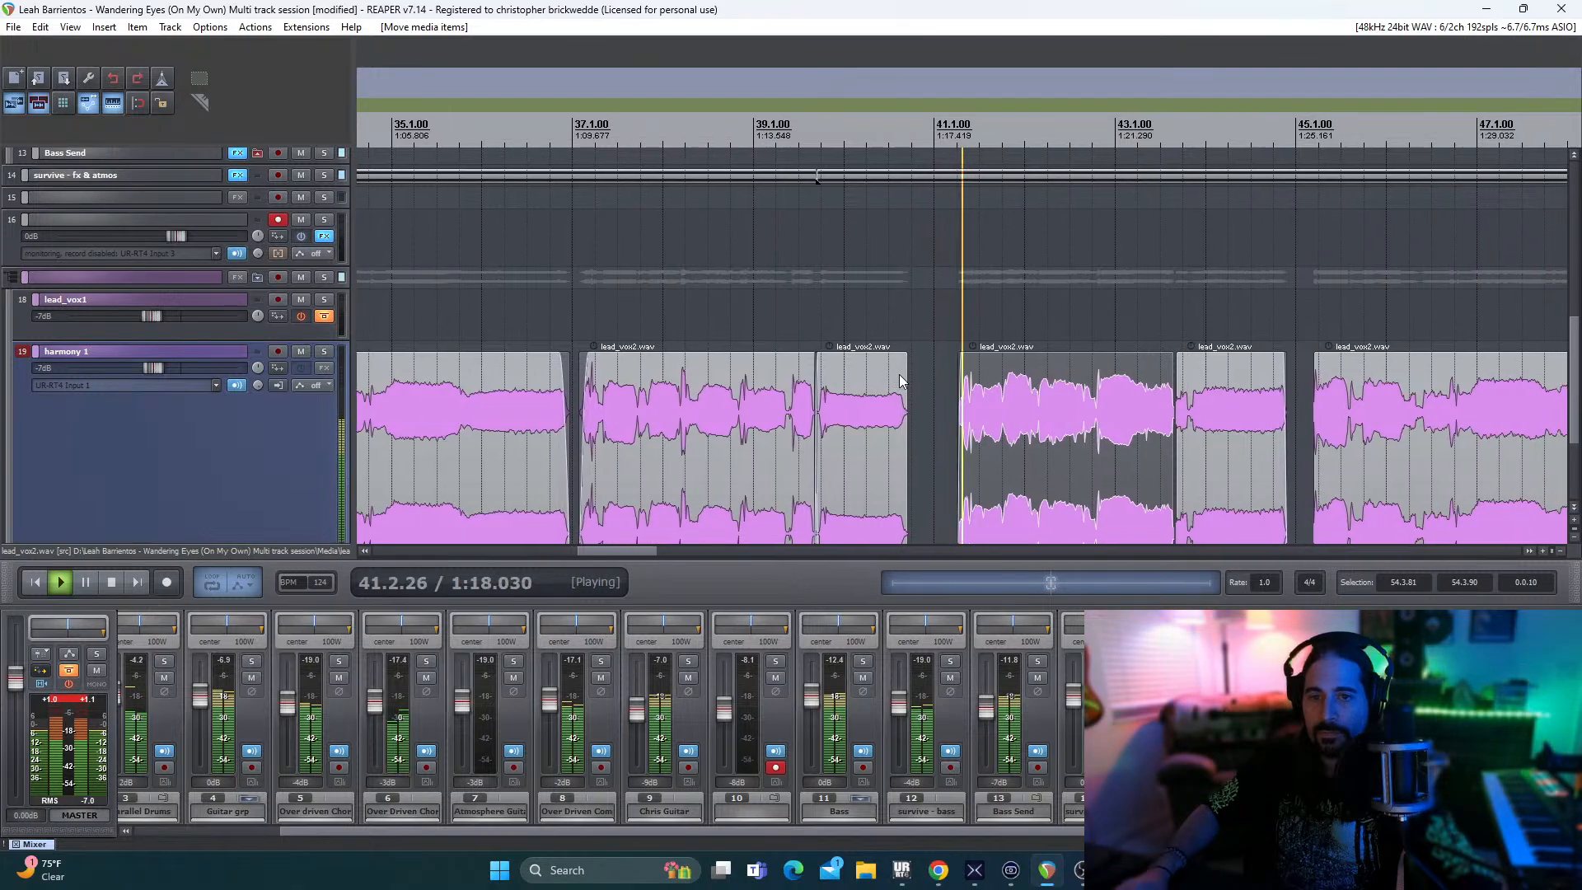
pyautogui.press('space')
pyautogui.press('space')
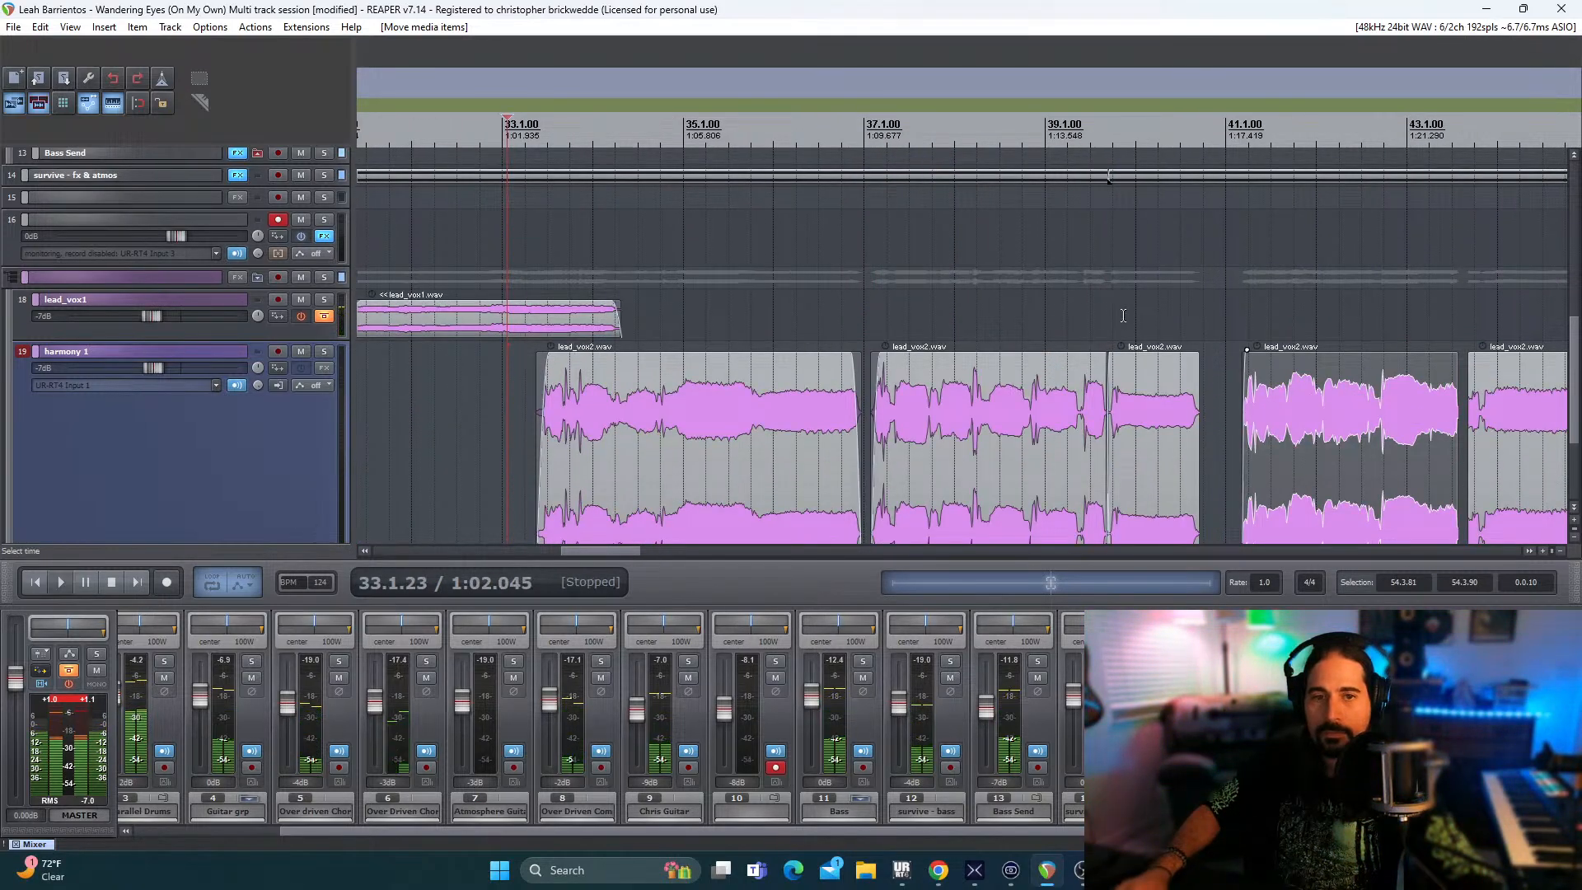
pyautogui.click(1122, 313)
pyautogui.press('space')
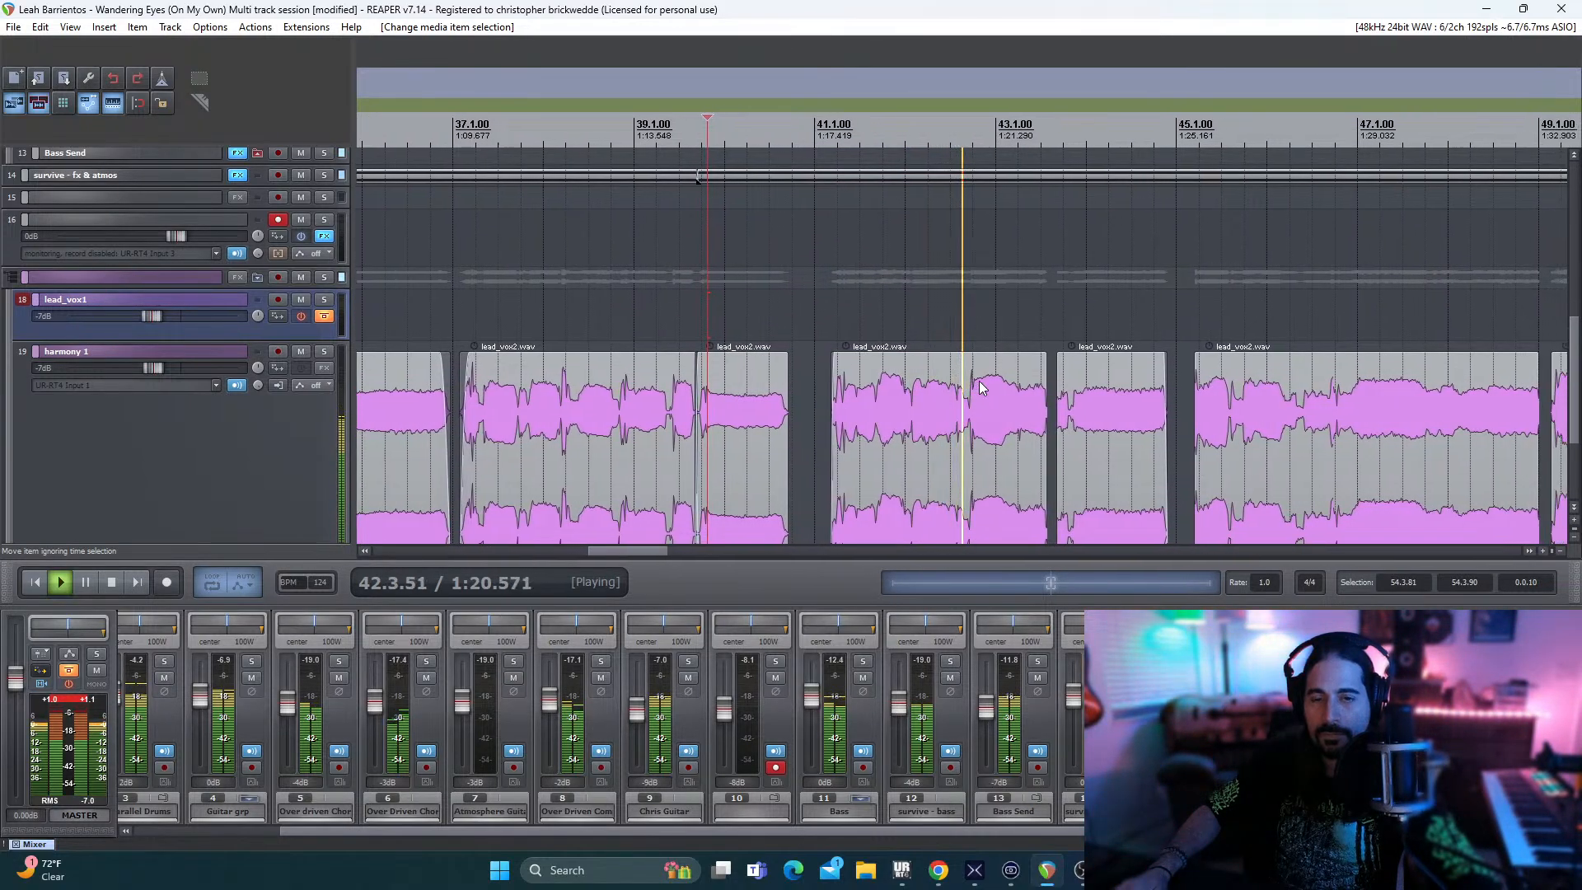
pyautogui.press('space')
# - Move the short clip before bar 44 and the bar 41 clip slightly later, and play them from just before bar 40
pyautogui.moveTo(1074, 413)
pyautogui.mouseDown()
pyautogui.moveTo(1114, 418)
pyautogui.moveTo(1092, 416)
pyautogui.mouseUp()
pyautogui.moveTo(985, 423); pyautogui.dragTo(998, 423)
pyautogui.press('space')
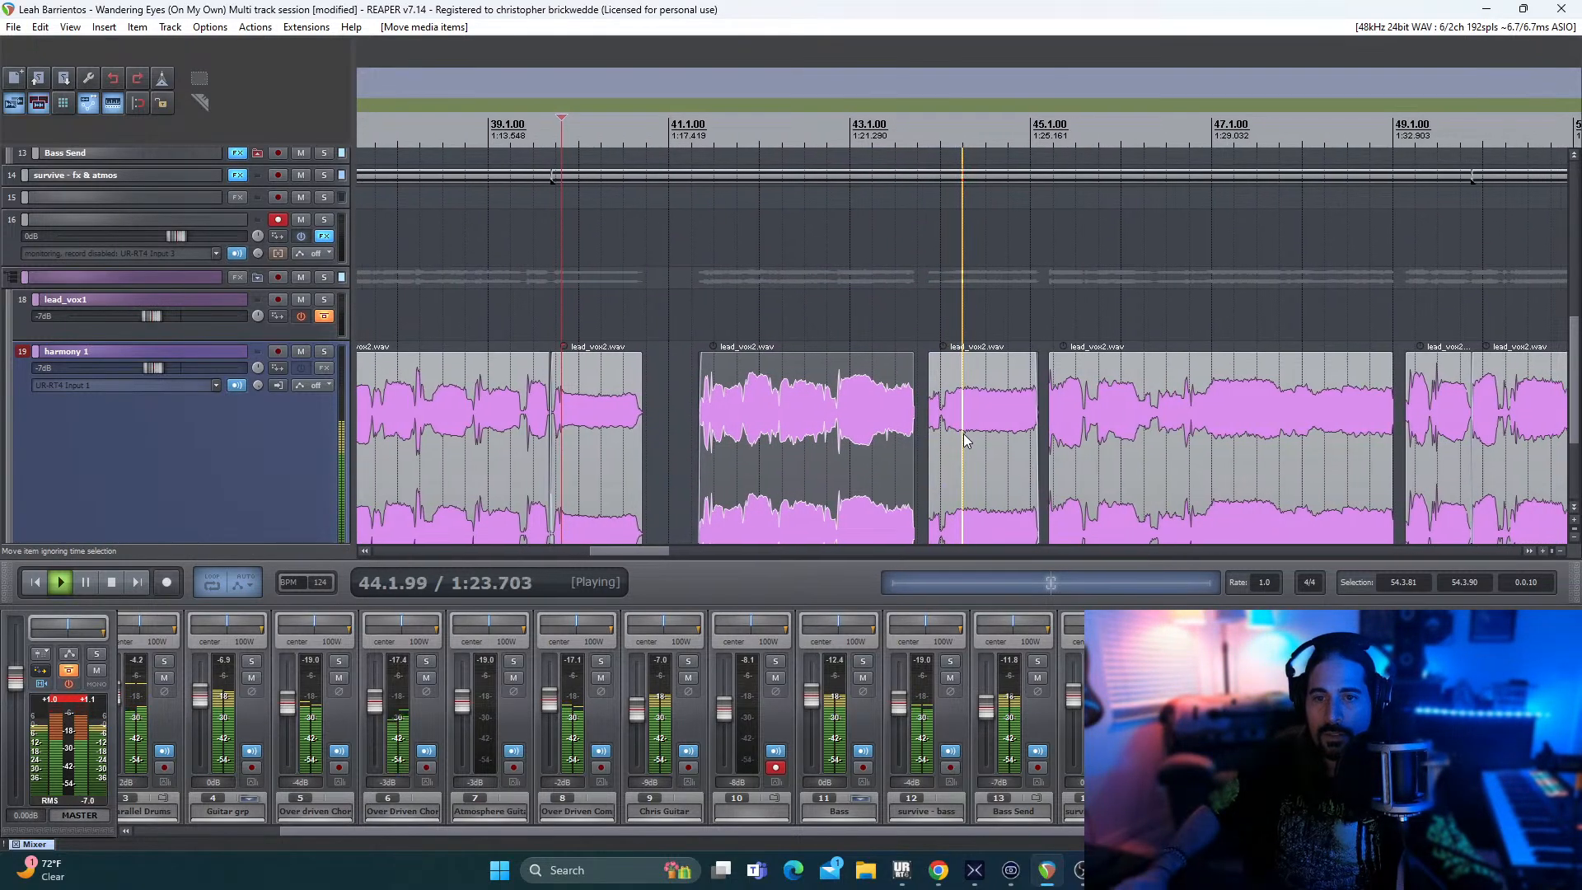
pyautogui.press('space')
# - Try deleting the short harmony 1 clip starting just before bar 44, and undo the deletion
pyautogui.moveTo(962, 422); pyautogui.dragTo(947, 422)
pyautogui.press('Delete')
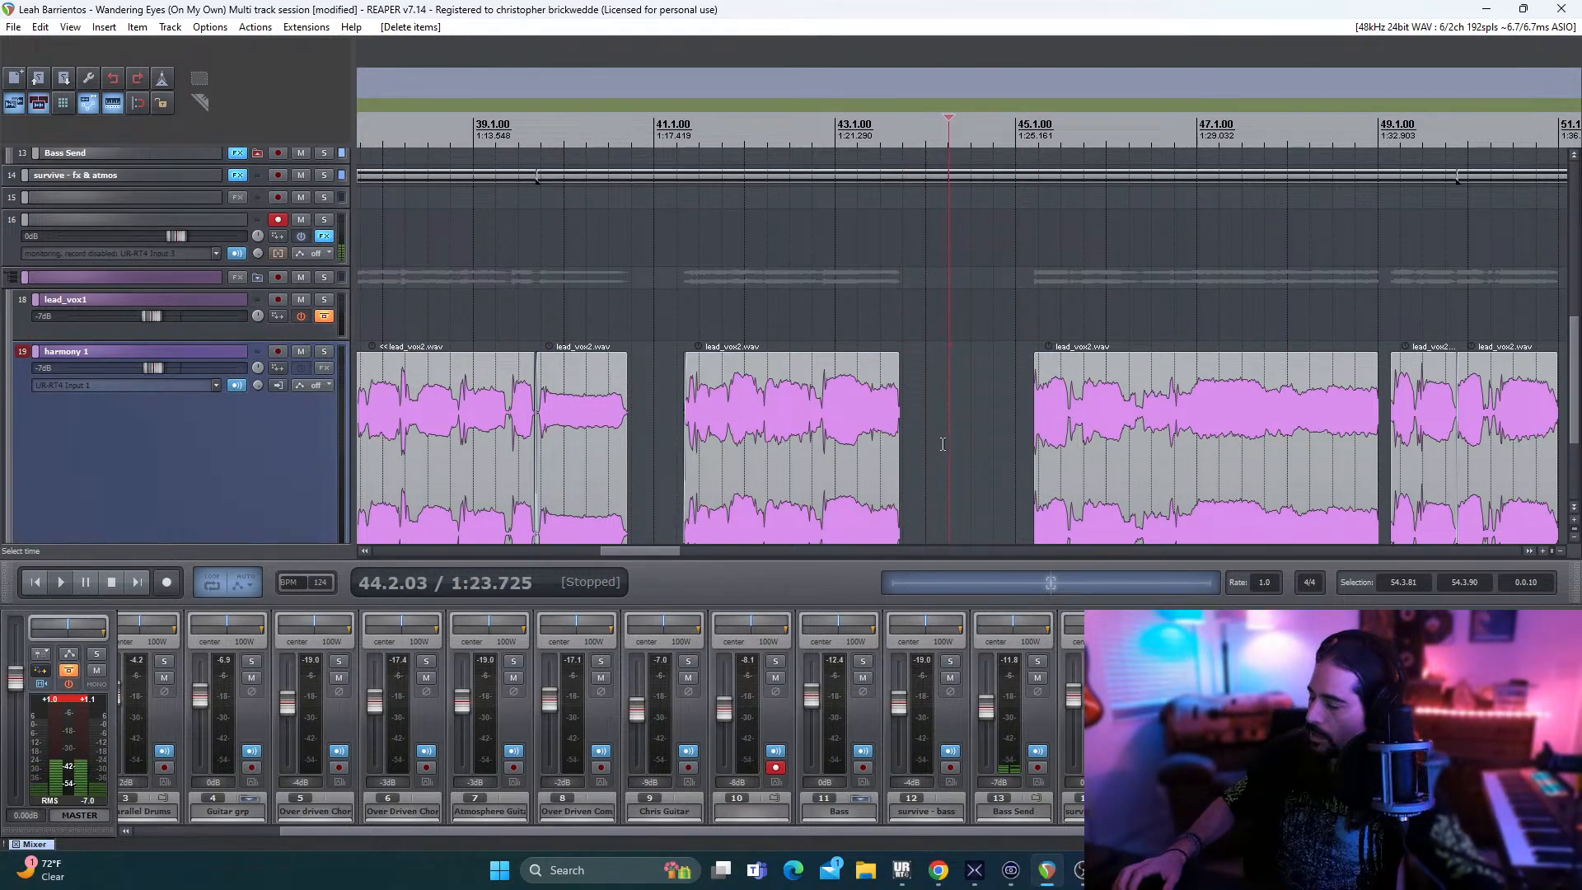
pyautogui.hotkey('ctrl', 'z')
# - Park the short clip before bar 44 on track 20 and extend the bar 41 clip to just before bar 45
pyautogui.scroll(-3, 963, 412)
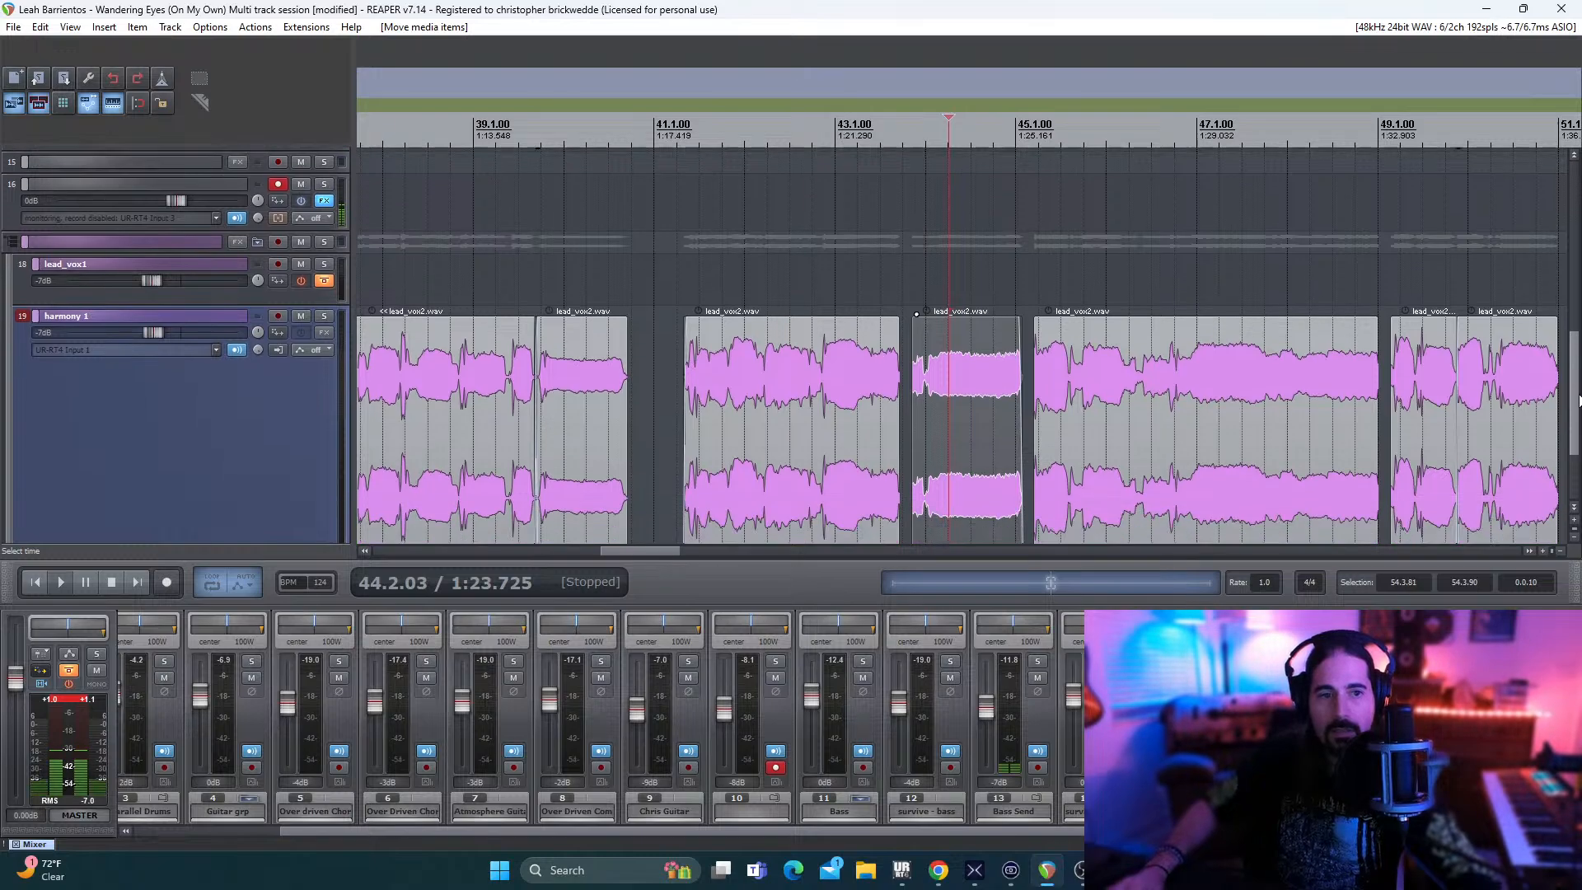
pyautogui.moveTo(960, 313); pyautogui.dragTo(978, 447)
pyautogui.moveTo(899, 339); pyautogui.dragTo(1018, 336)
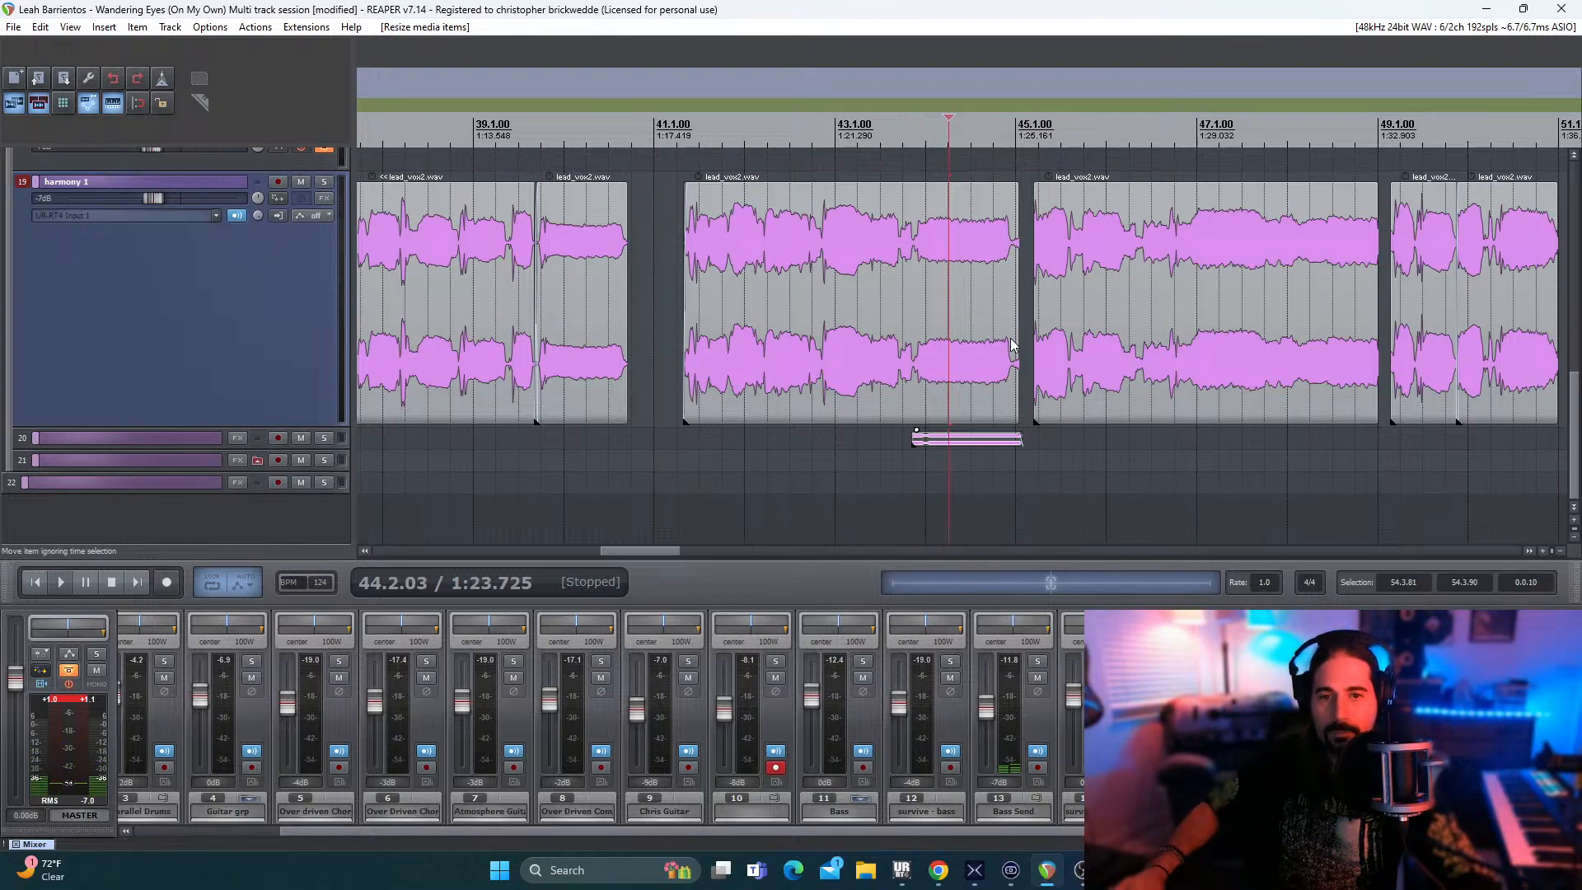
pyautogui.moveTo(1018, 330); pyautogui.dragTo(1011, 332)
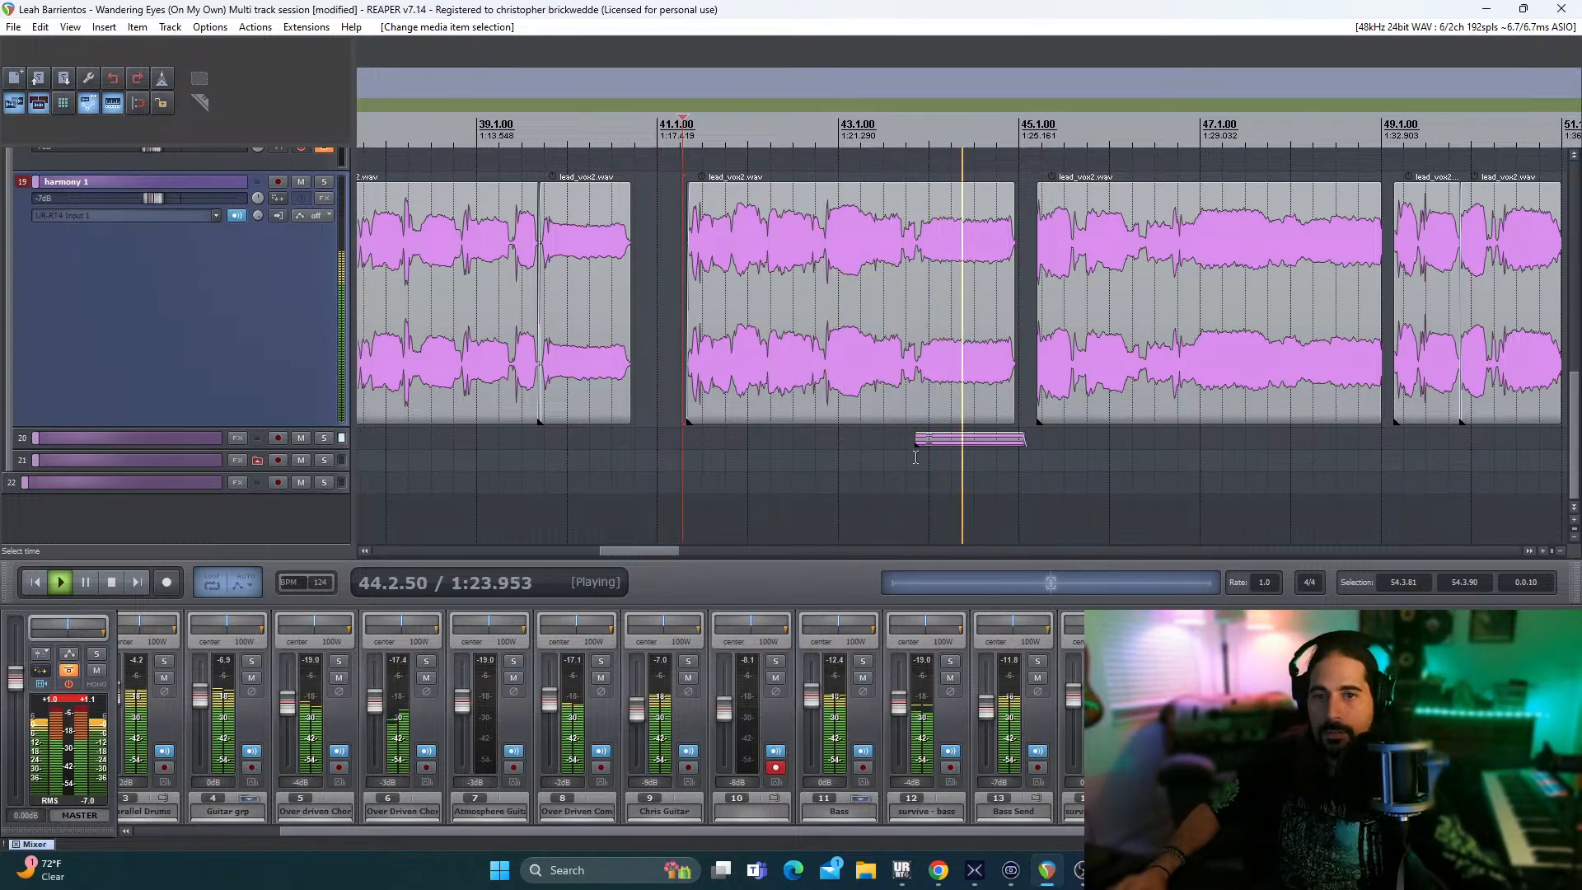
# - Delete the spare clip parked on track 20 and play the extended harmony clip from 41.2.01
pyautogui.press('space')
pyautogui.click(938, 441)
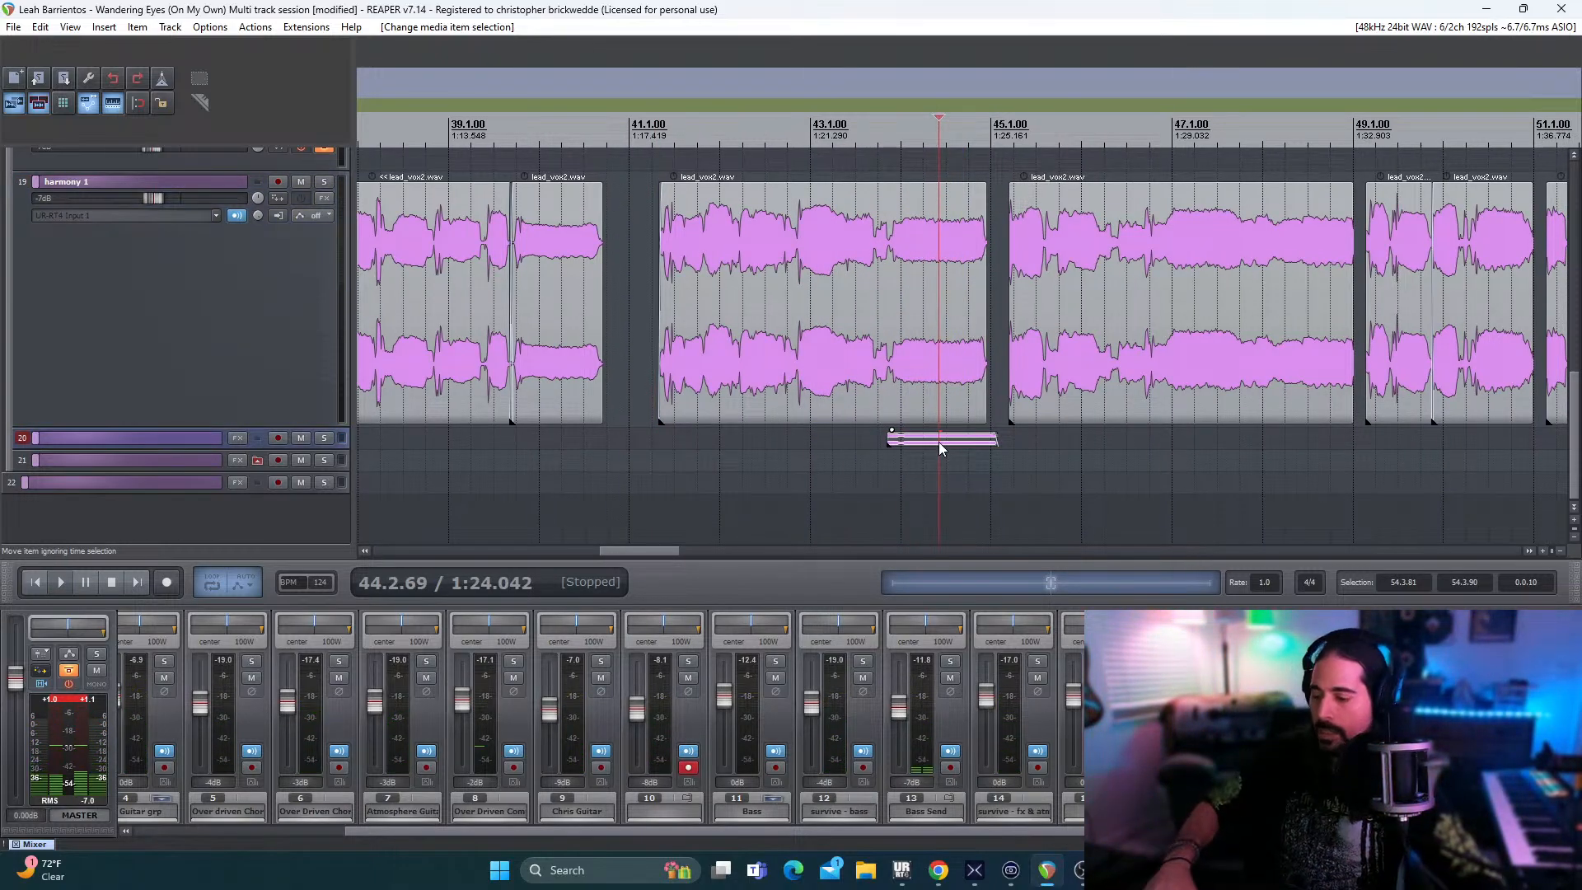
pyautogui.press('Delete')
pyautogui.click(652, 454)
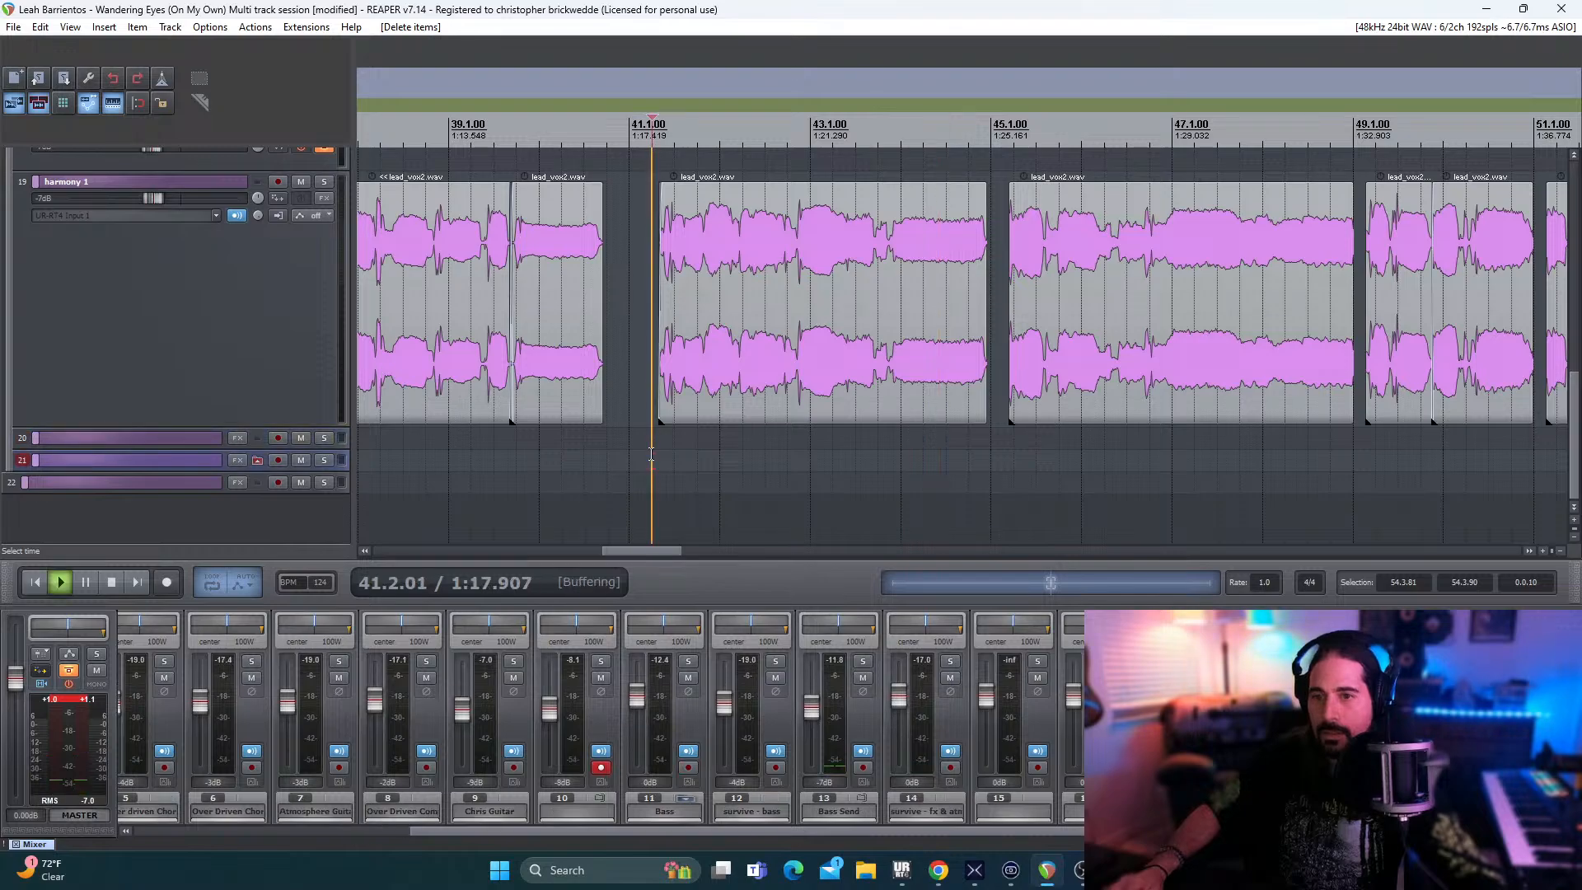
pyautogui.press('space')
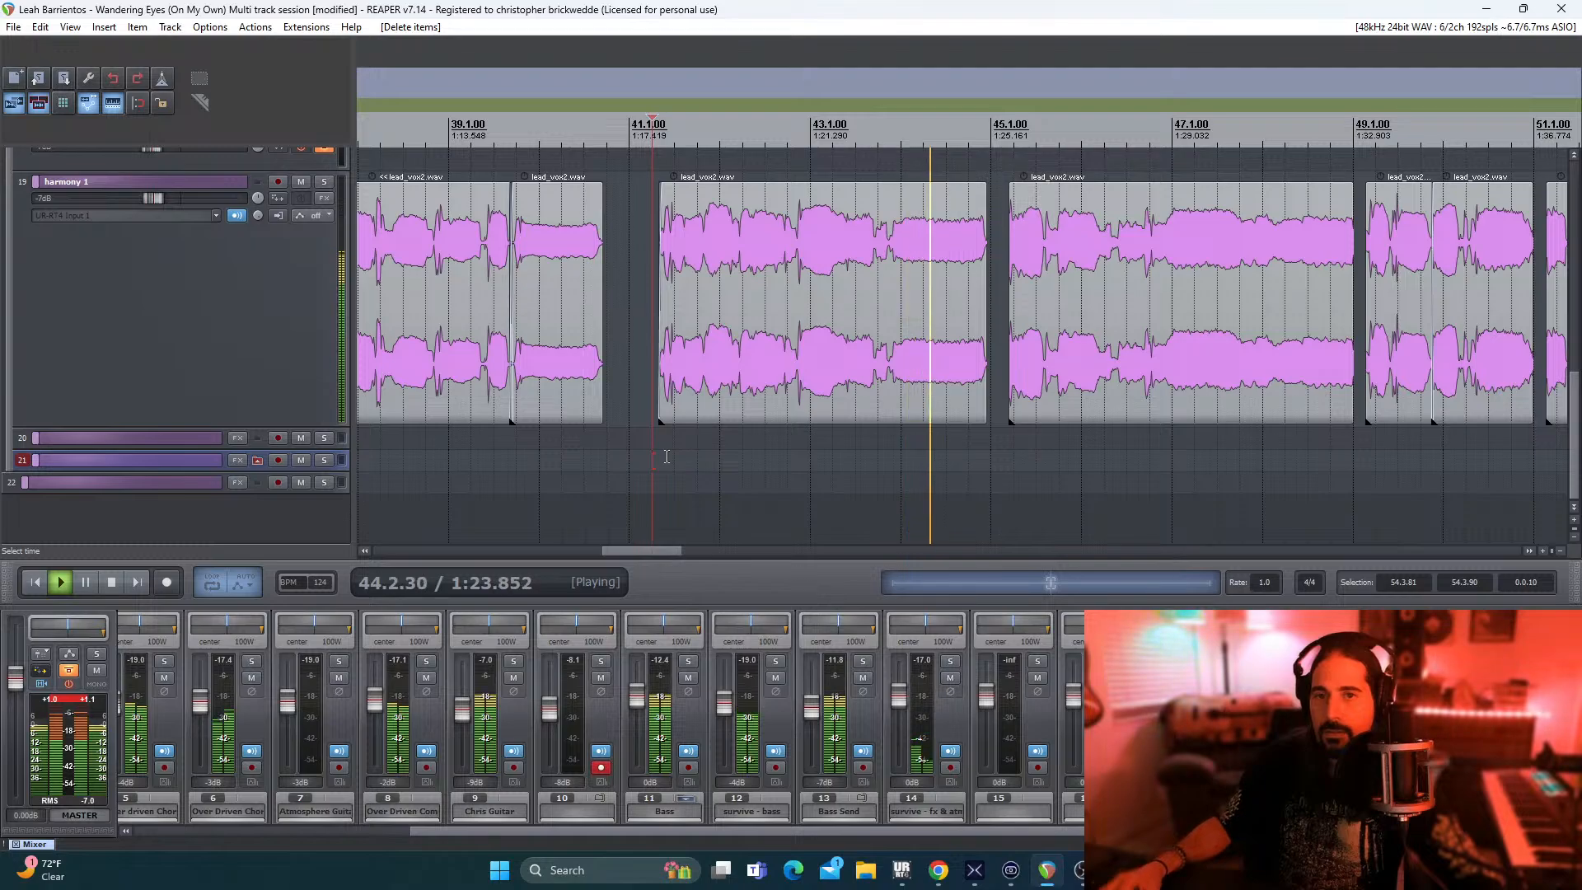
pyautogui.press('space')
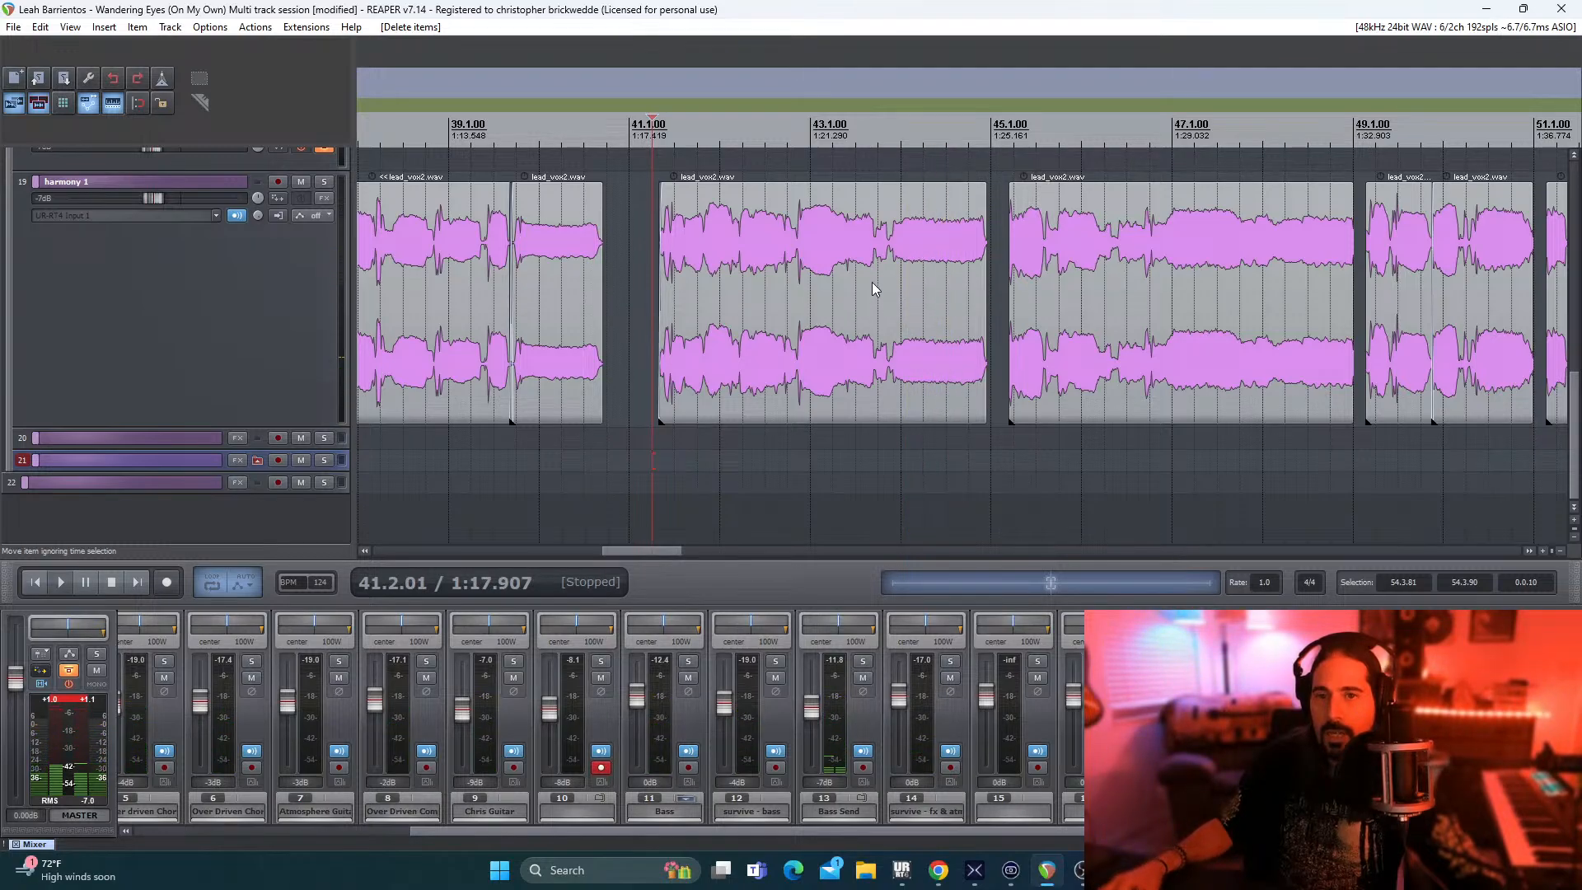
# - Audition the extended harmony clip around 43.3.77 and from 41.1.97 to check its timing
pyautogui.click(872, 282)
pyautogui.press('space')
pyautogui.press('space')
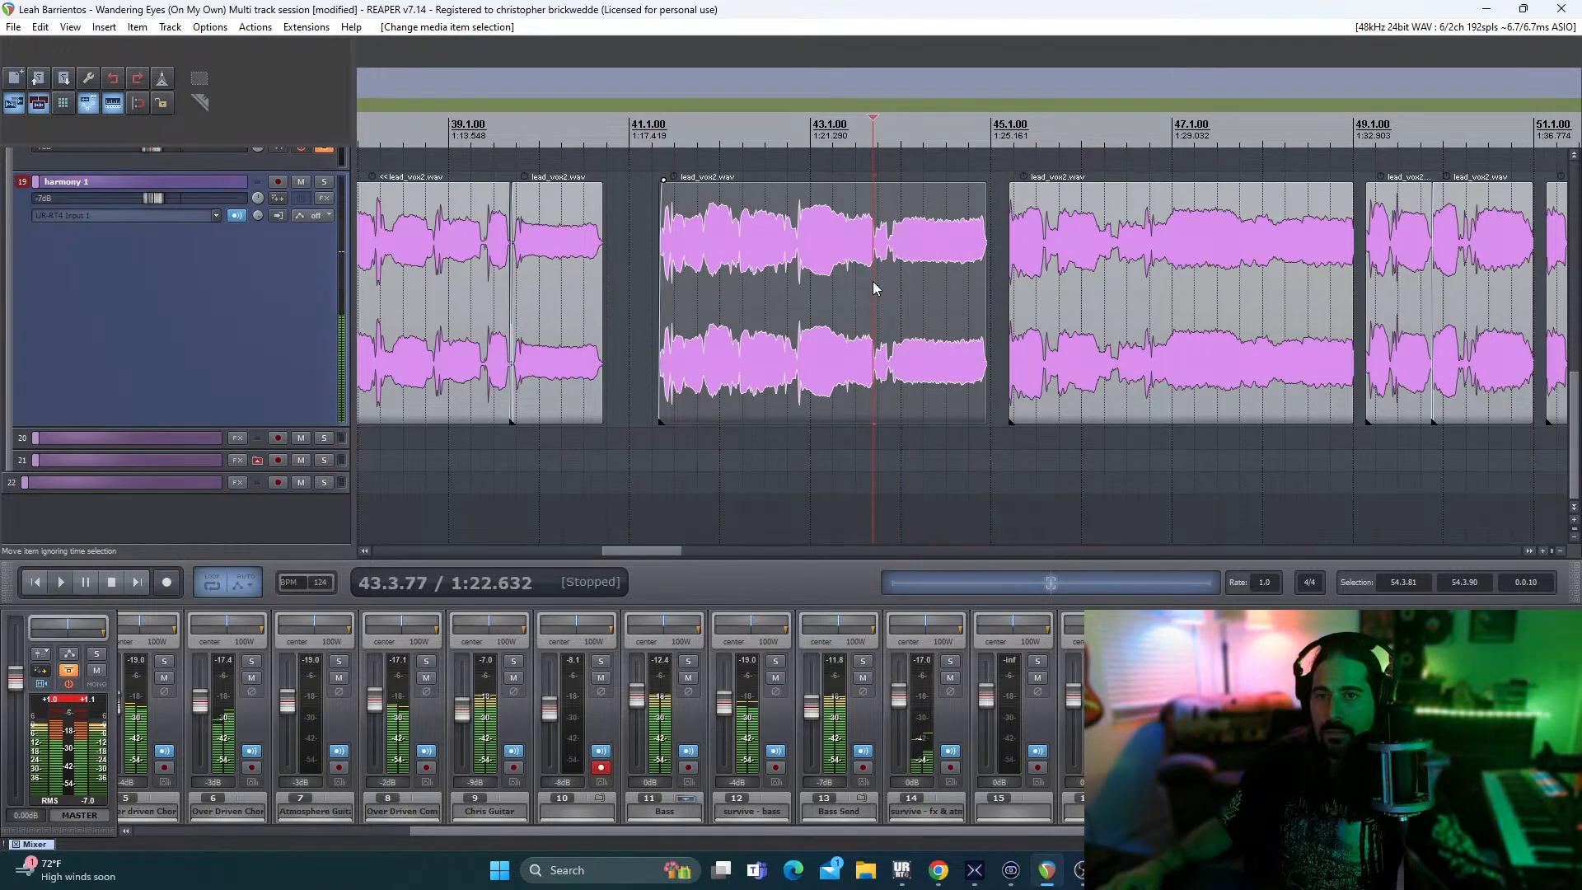
pyautogui.click(651, 288)
pyautogui.press('space')
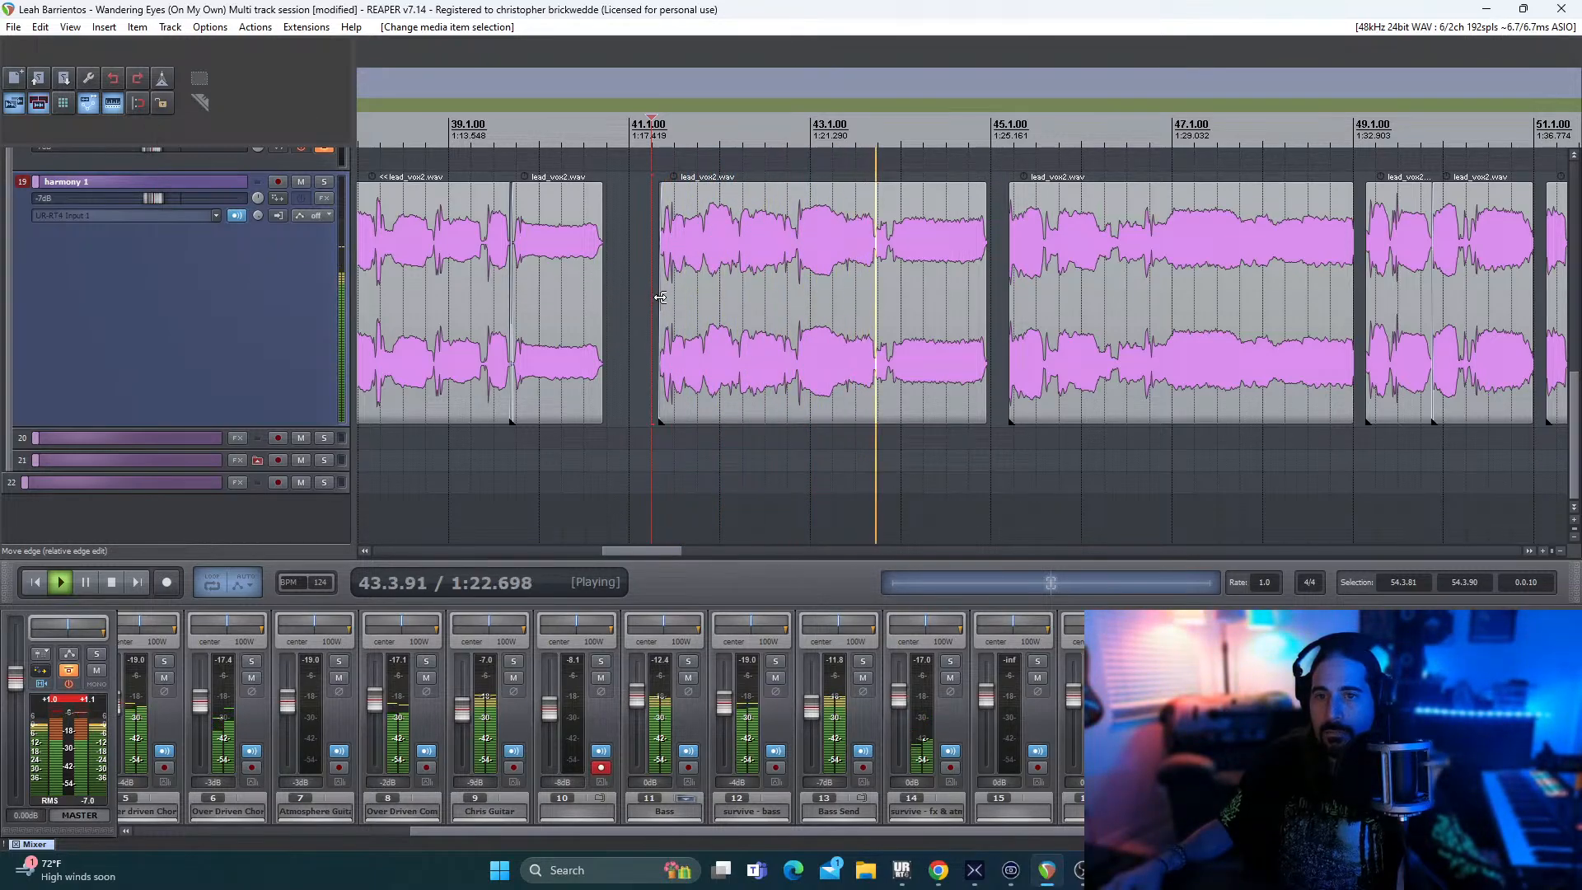
pyautogui.press('space')
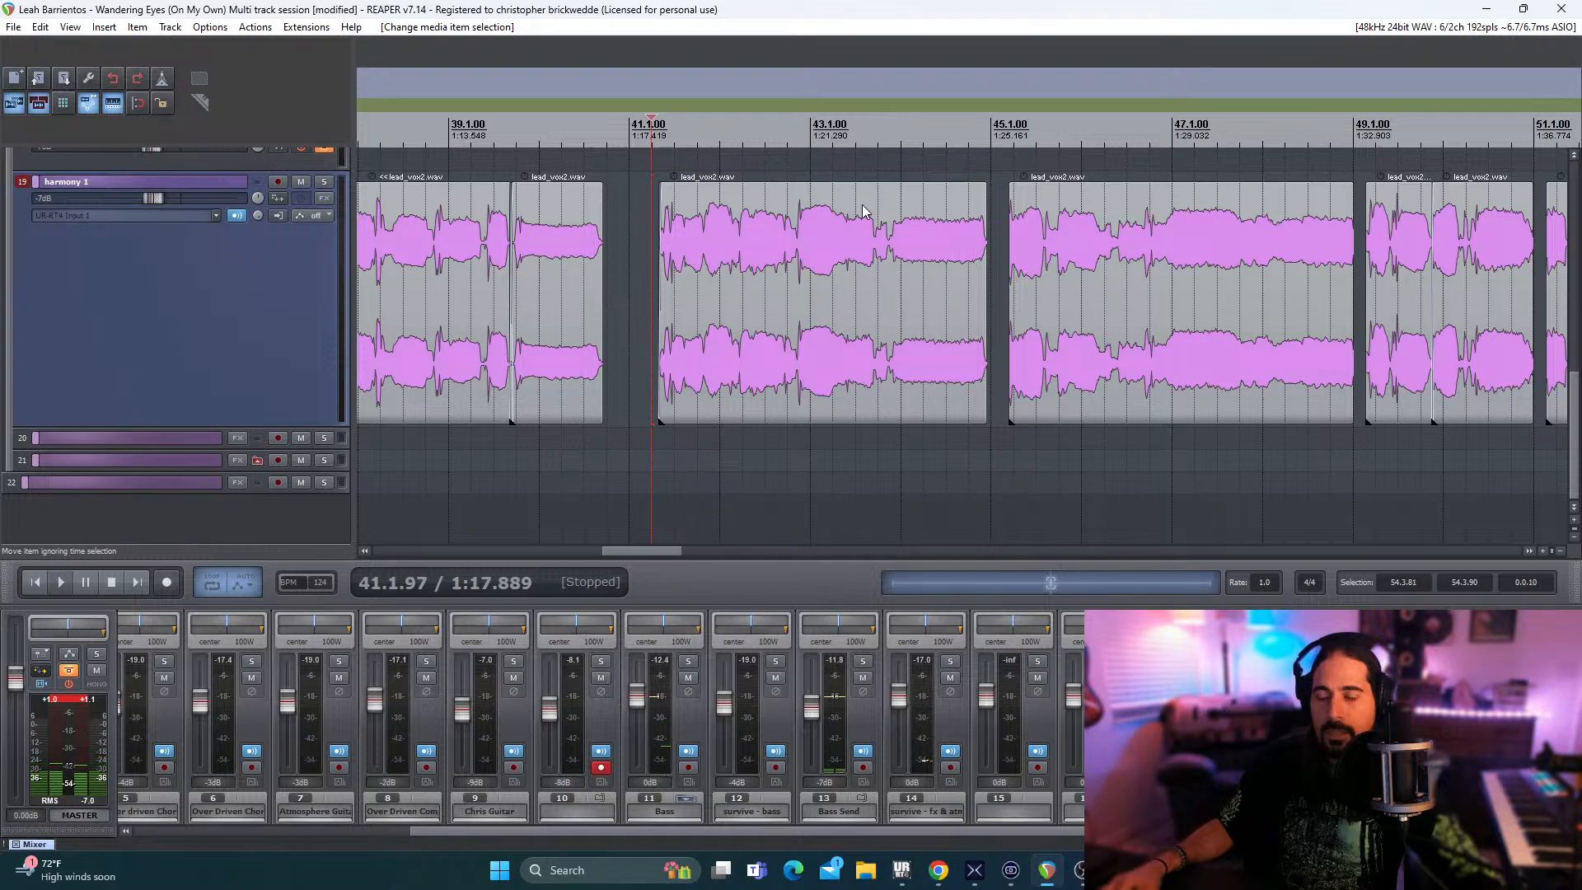
# - Play the extended harmony 1 clip and split it at 43.3.80, at the dip before the short syllable
pyautogui.scroll(5, 862, 206)
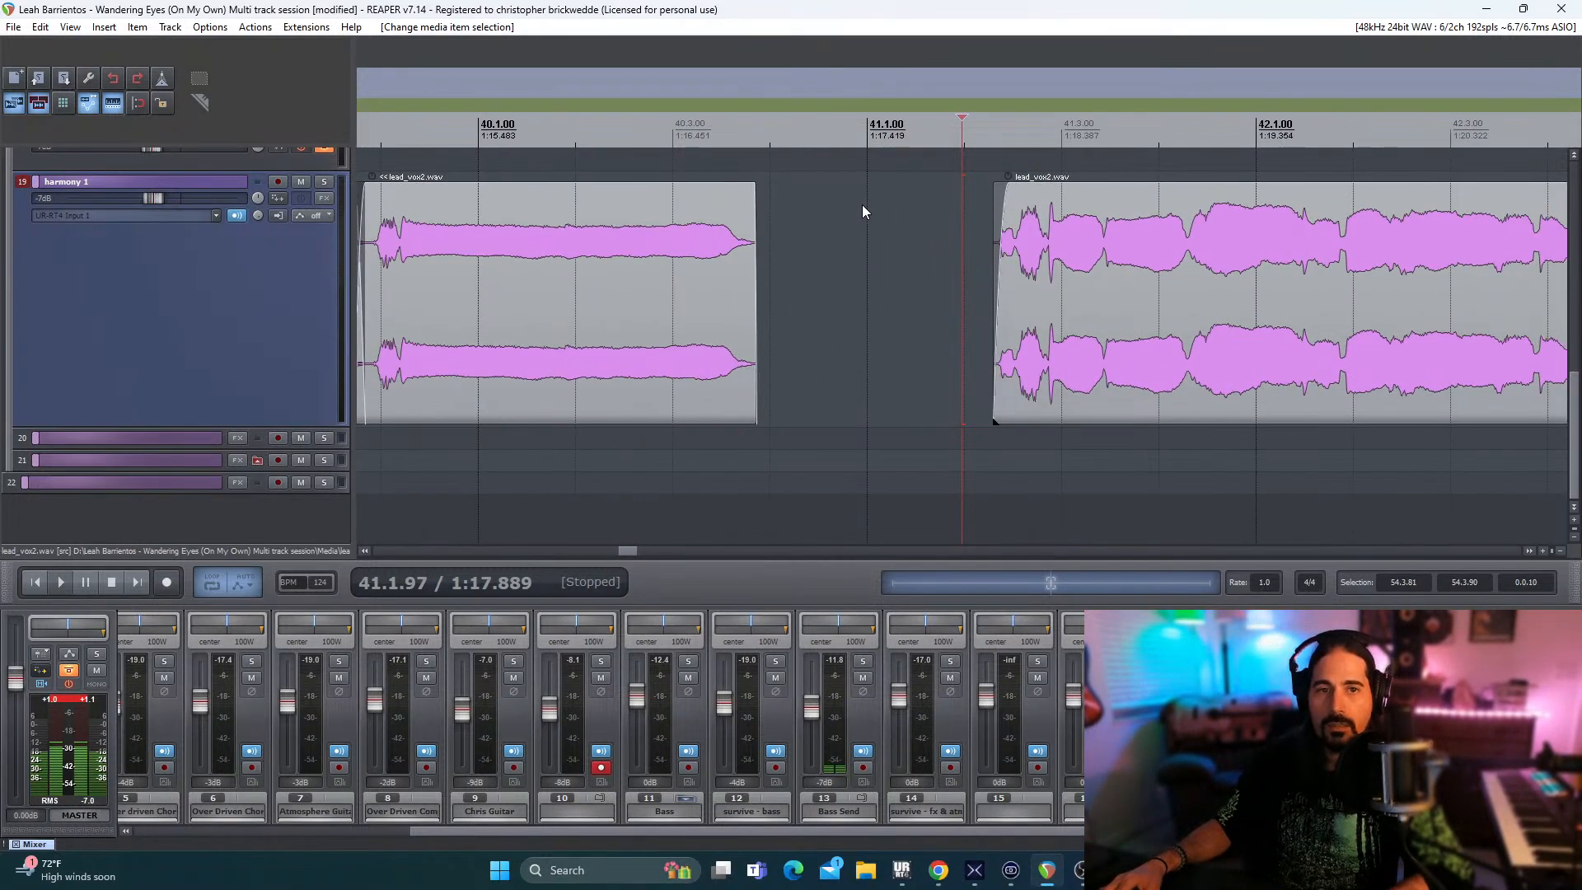
pyautogui.moveTo(631, 552); pyautogui.dragTo(645, 550)
pyautogui.press('space')
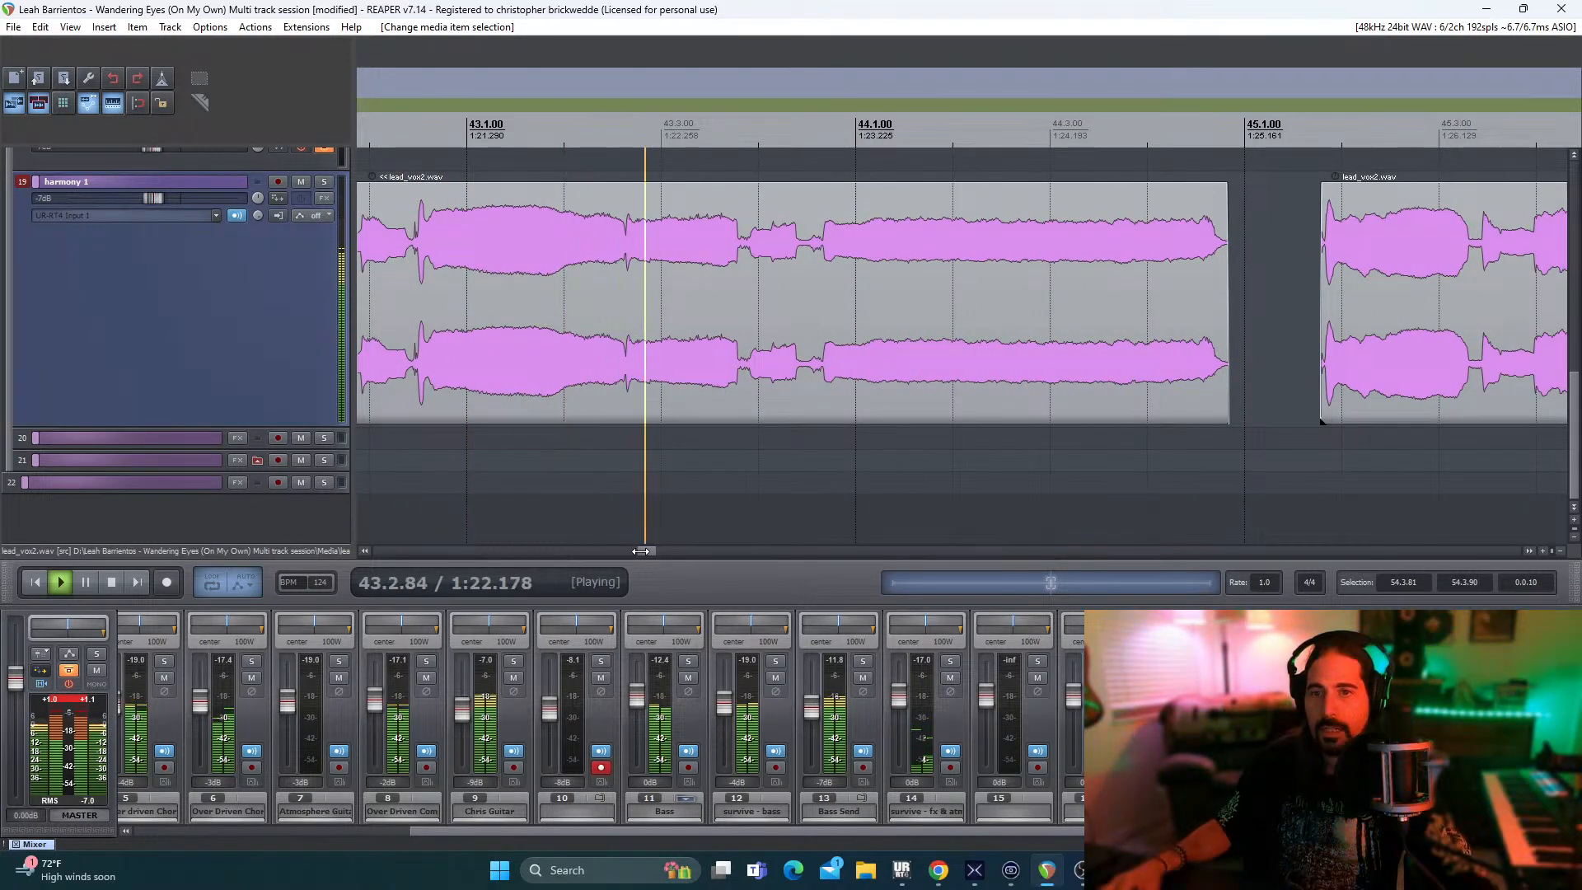
pyautogui.click(742, 301)
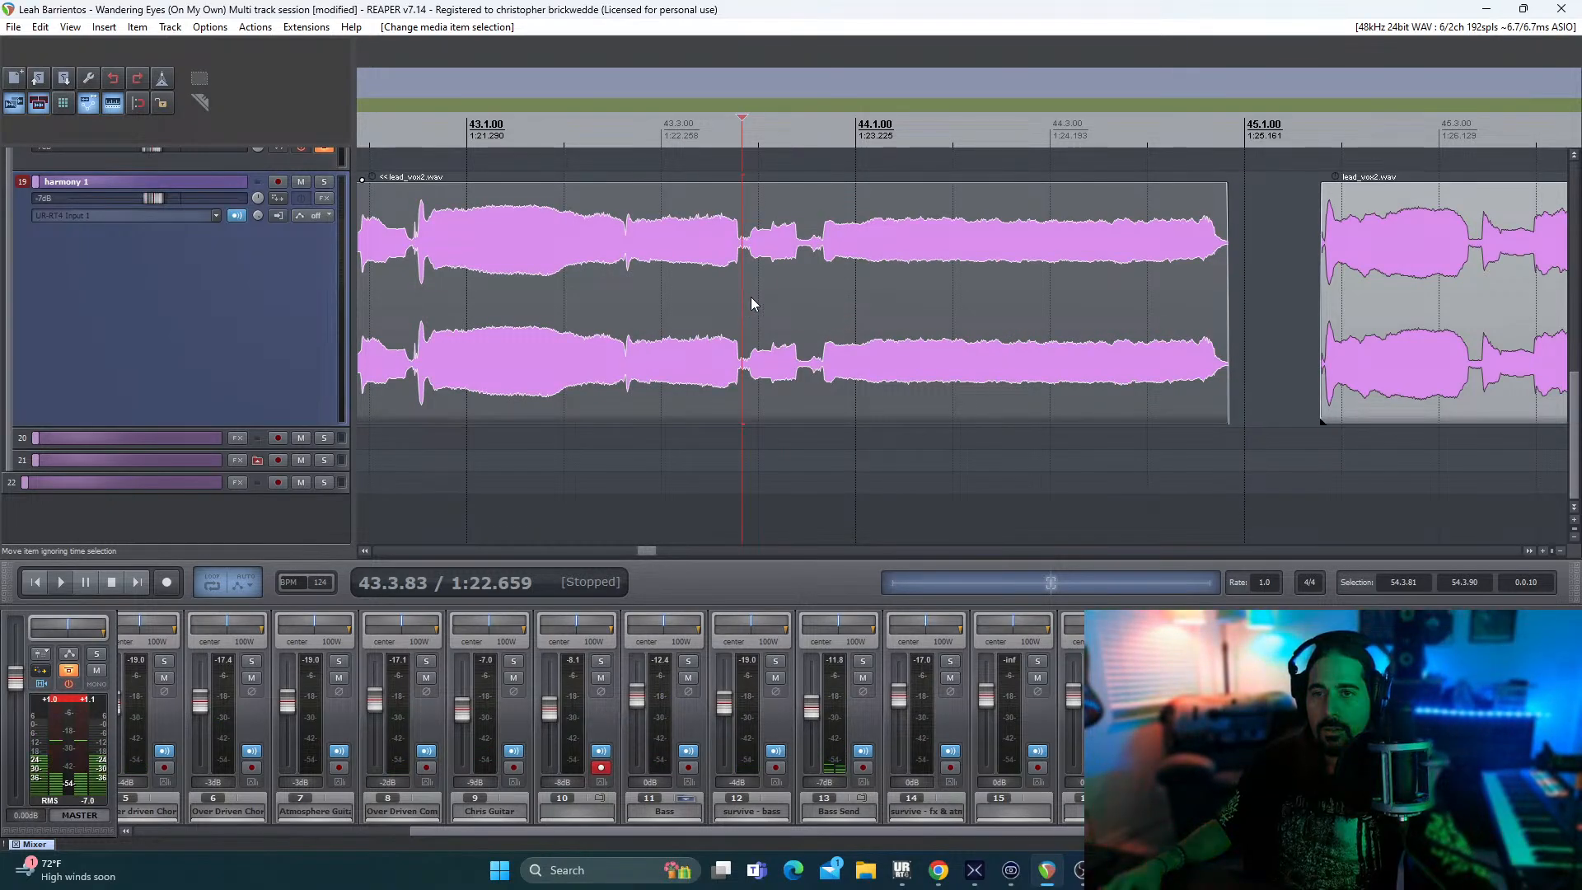
pyautogui.press('Left')
pyautogui.press('Left')
pyautogui.press('Left')
pyautogui.press('Left')
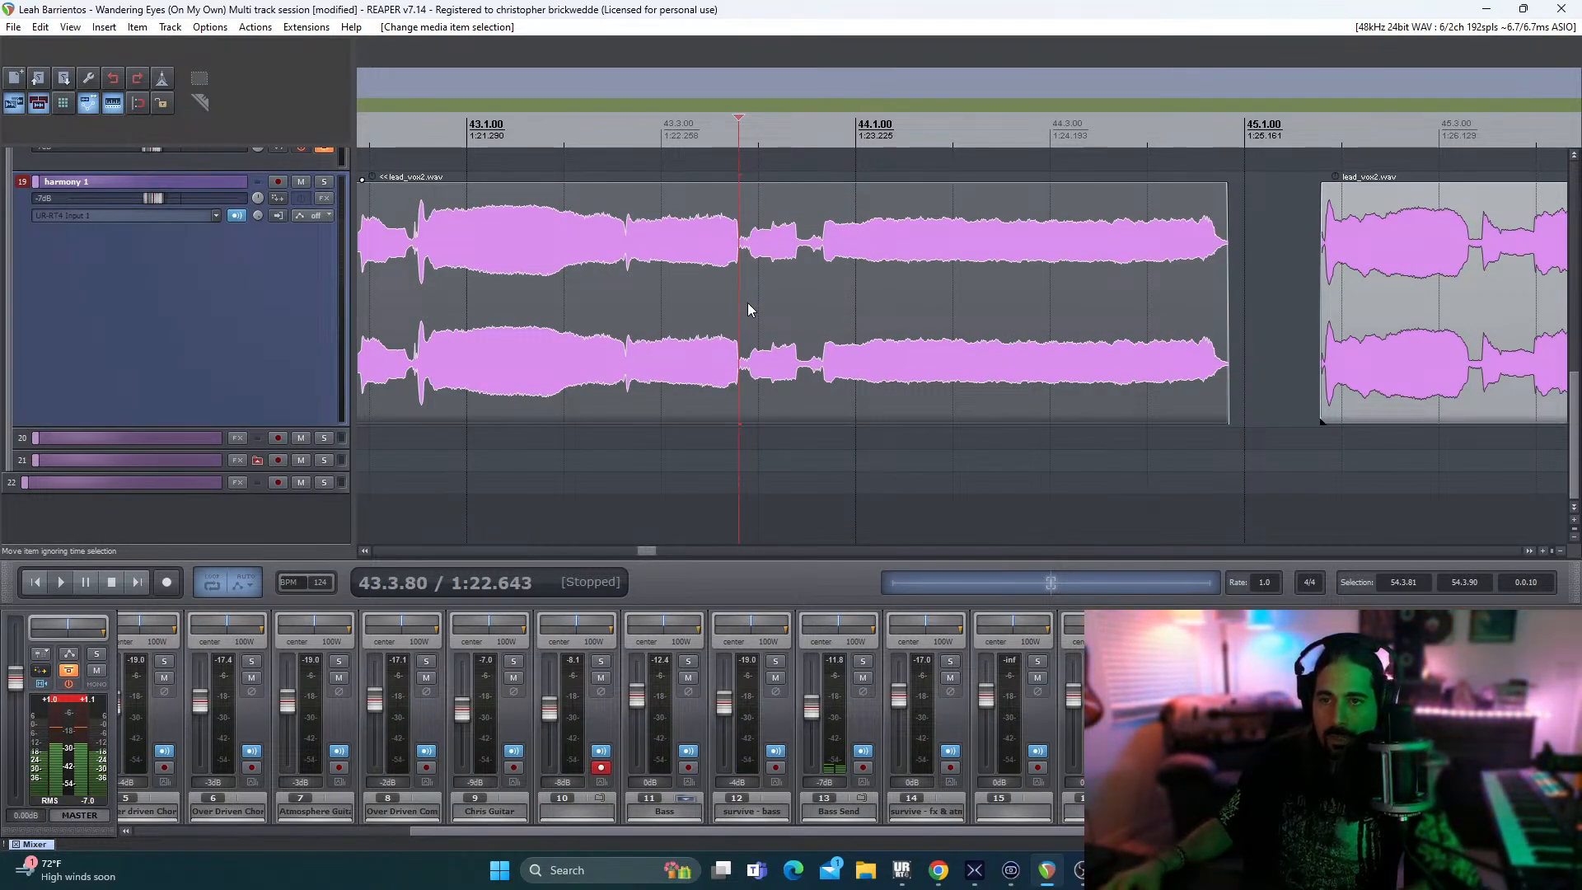
pyautogui.press('s')
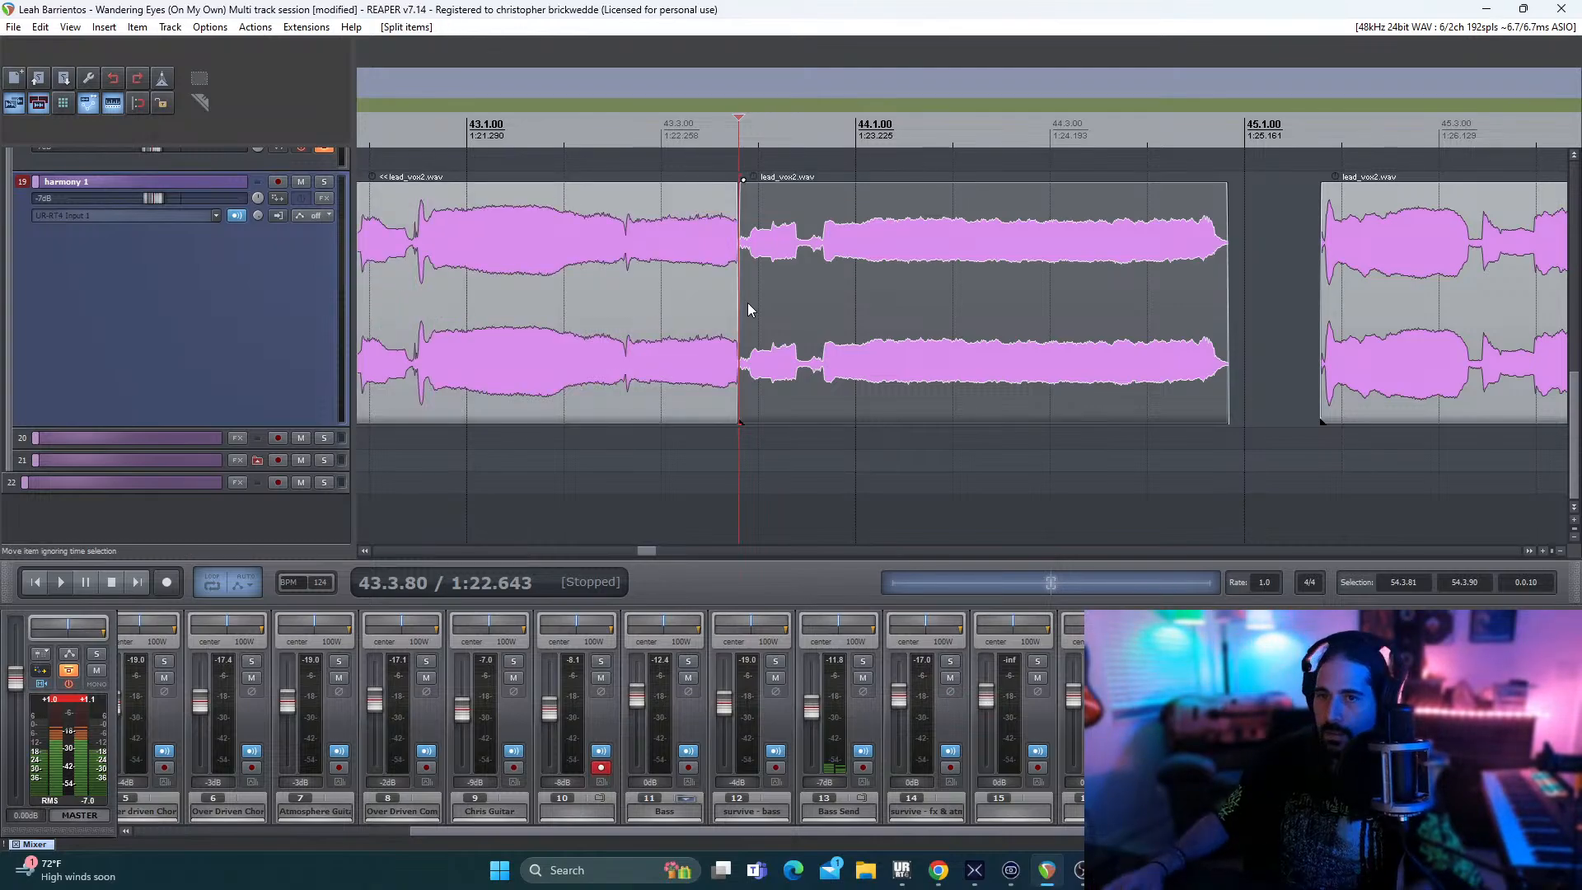
# - Move the piece after the 43.3.80 split slightly earlier and audition the join repeatedly from about bar 43
pyautogui.moveTo(817, 281); pyautogui.dragTo(807, 289)
pyautogui.click(466, 478)
pyautogui.press('space')
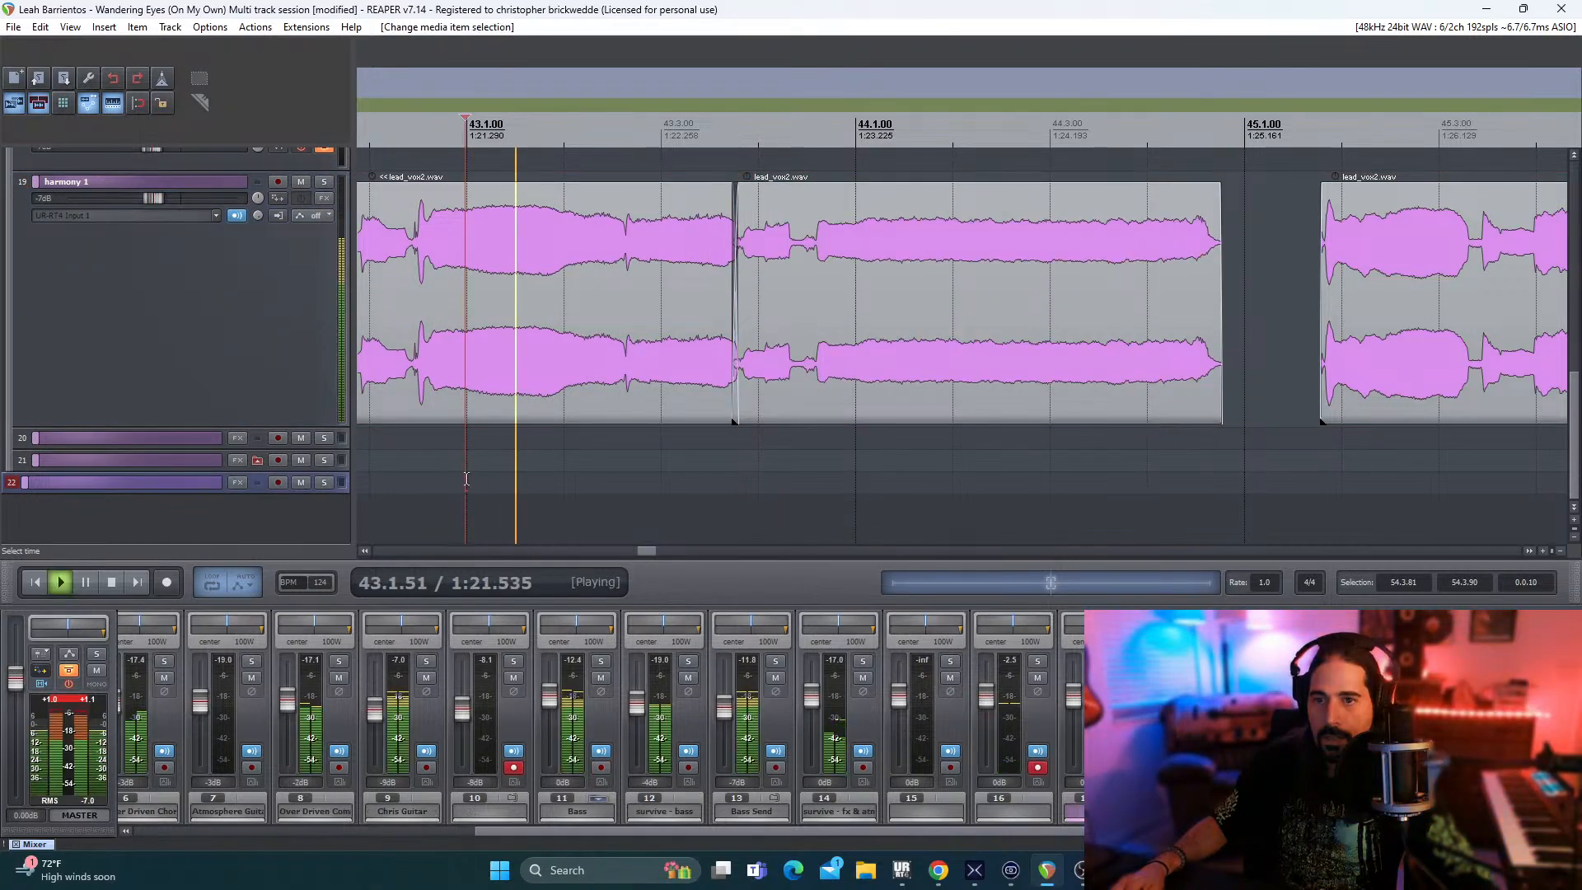
pyautogui.press('space')
pyautogui.press('space')
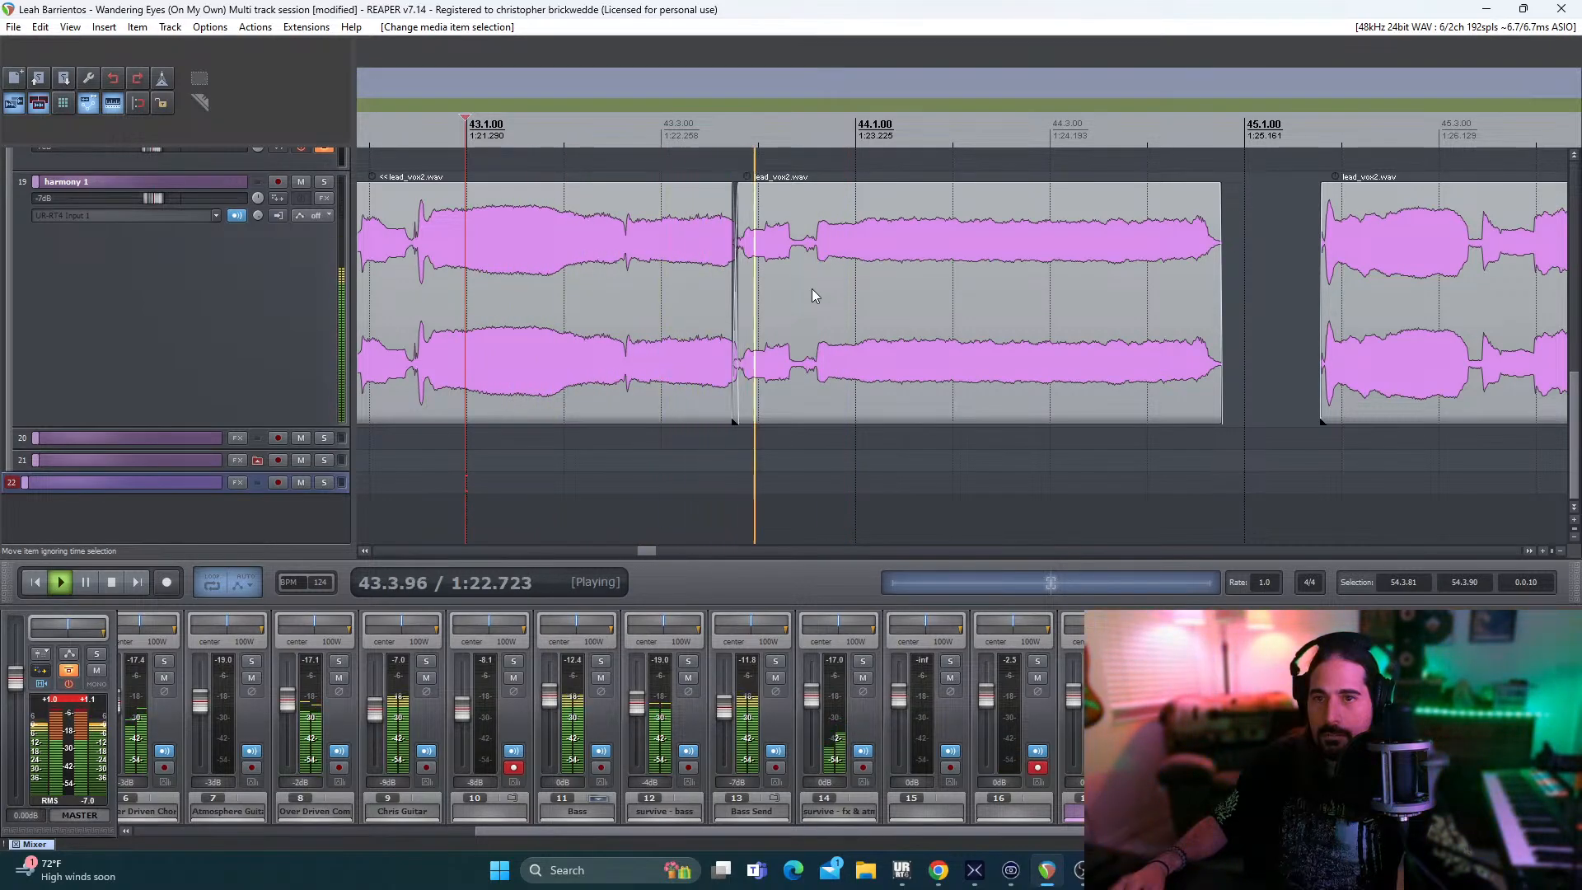
pyautogui.press('space')
pyautogui.press('space')
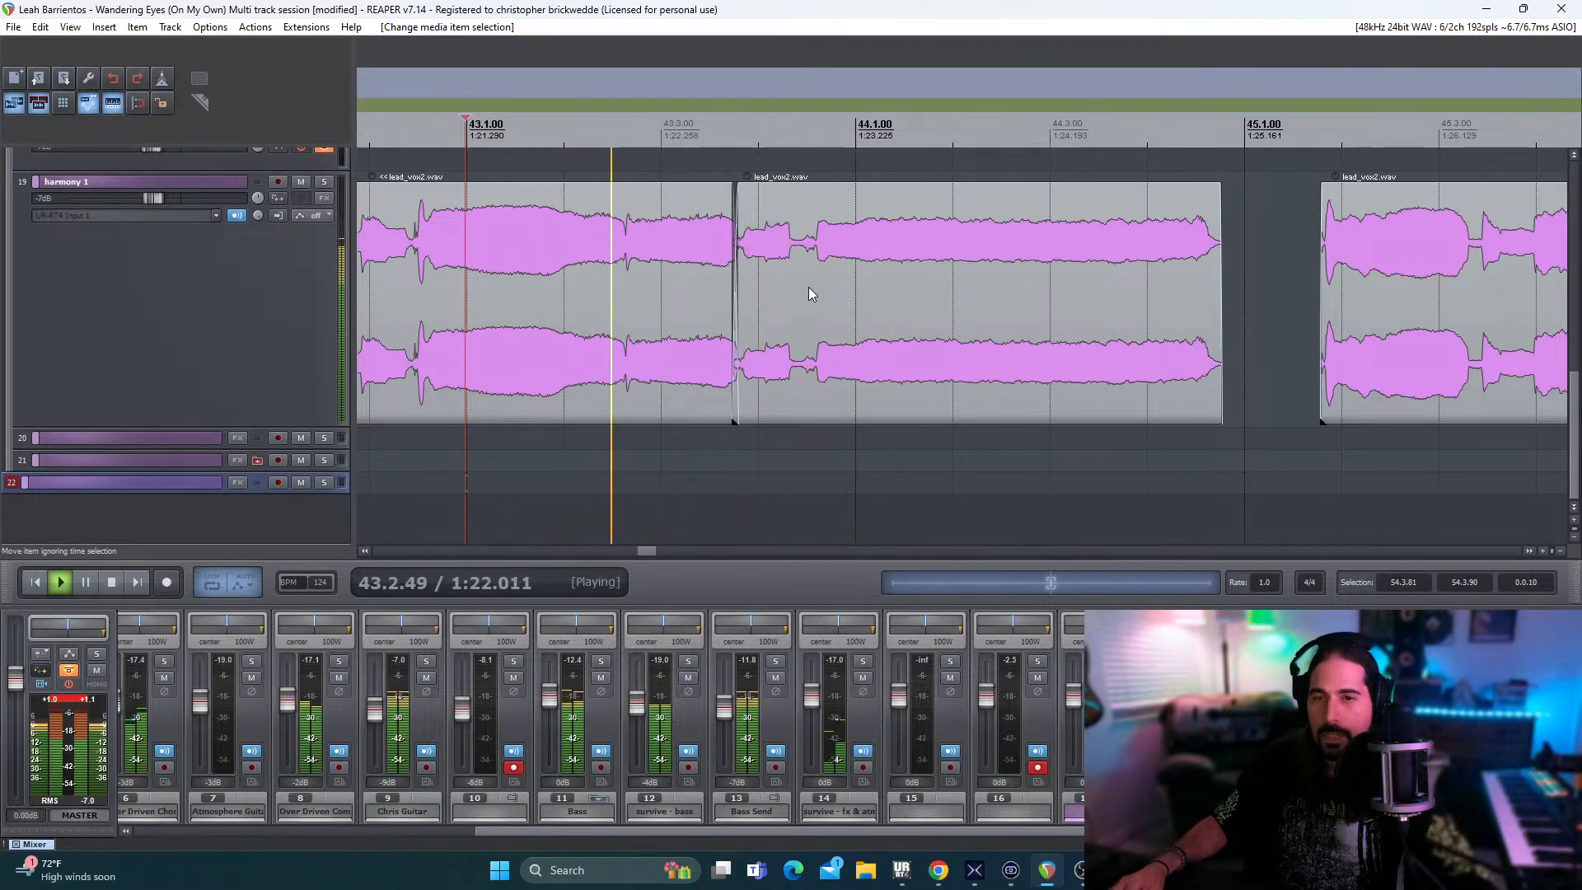
pyautogui.press('space')
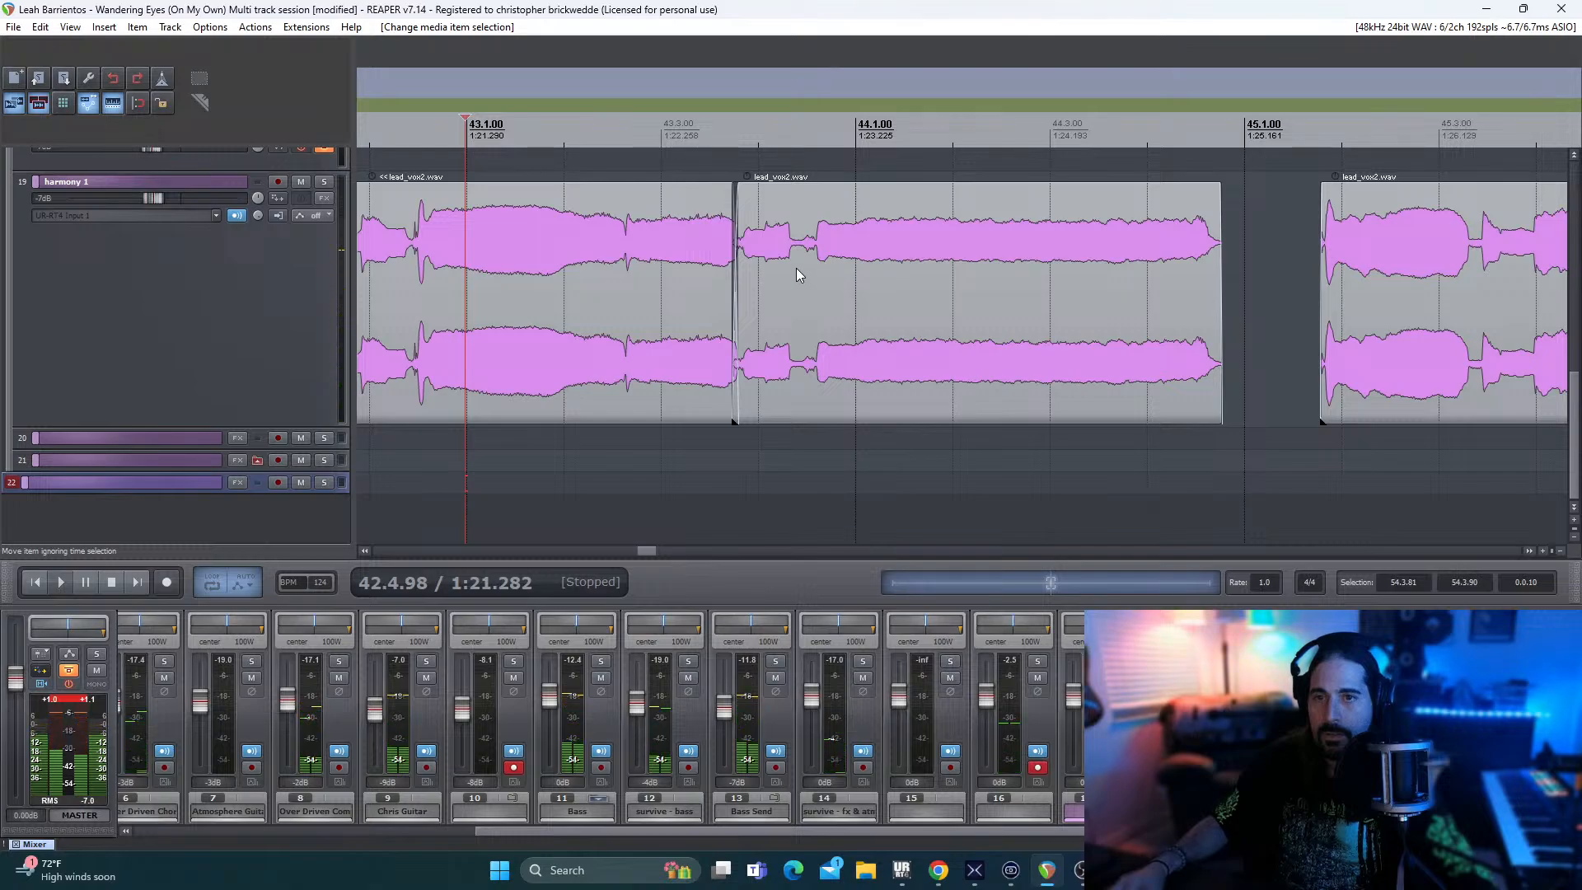
# - Split the harmony clip at 43.4.35, trim the quiet lead-in off the sustained note and slide that piece earlier against the short syllable
pyautogui.click(792, 275)
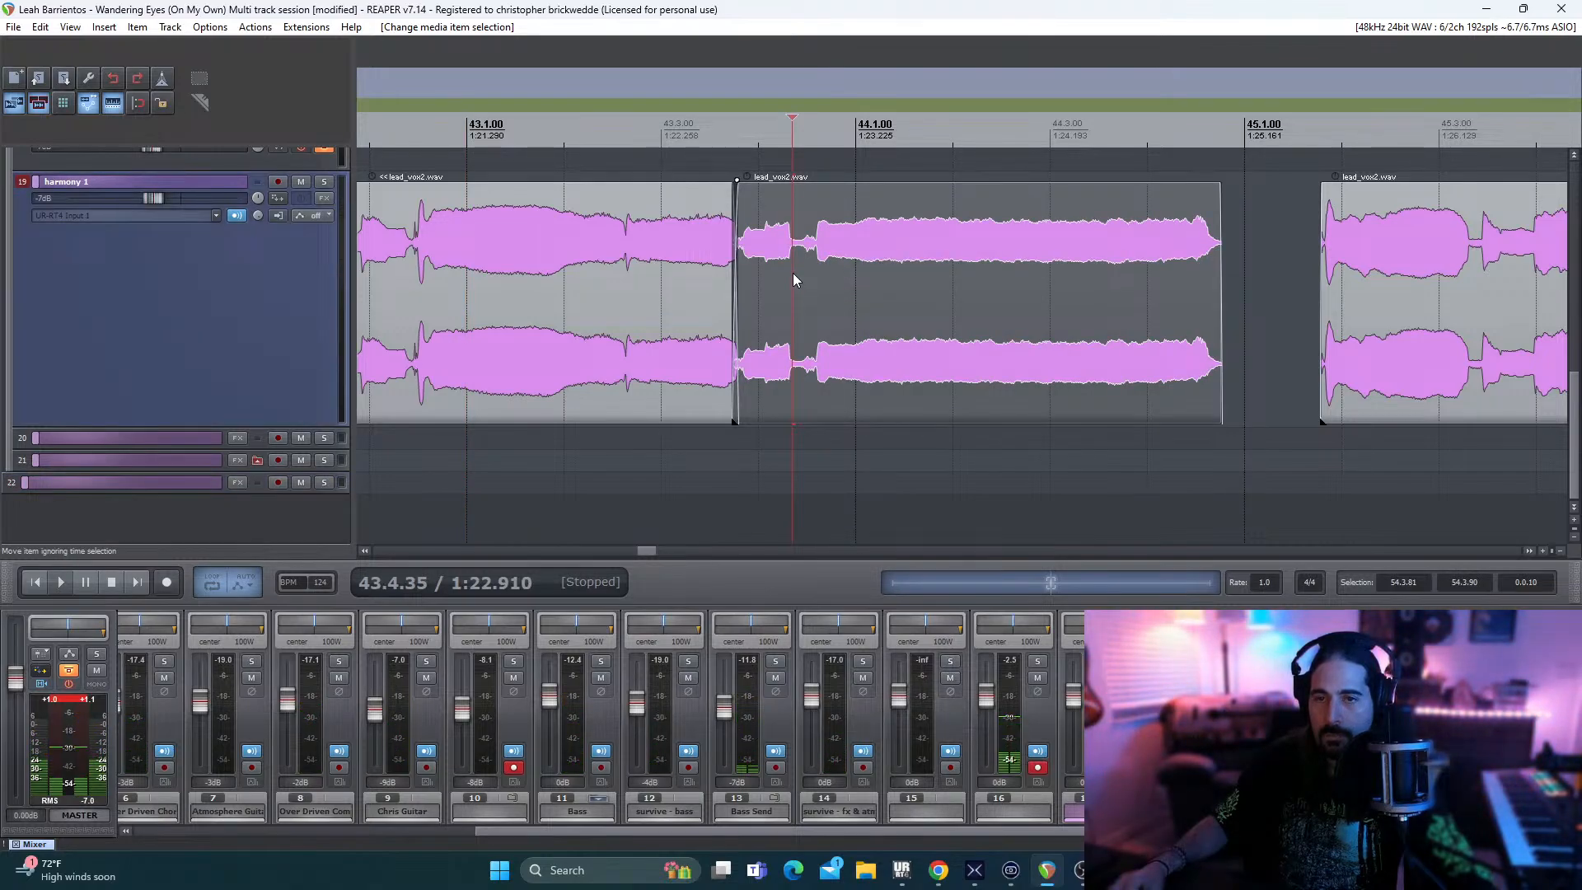
pyautogui.press('s')
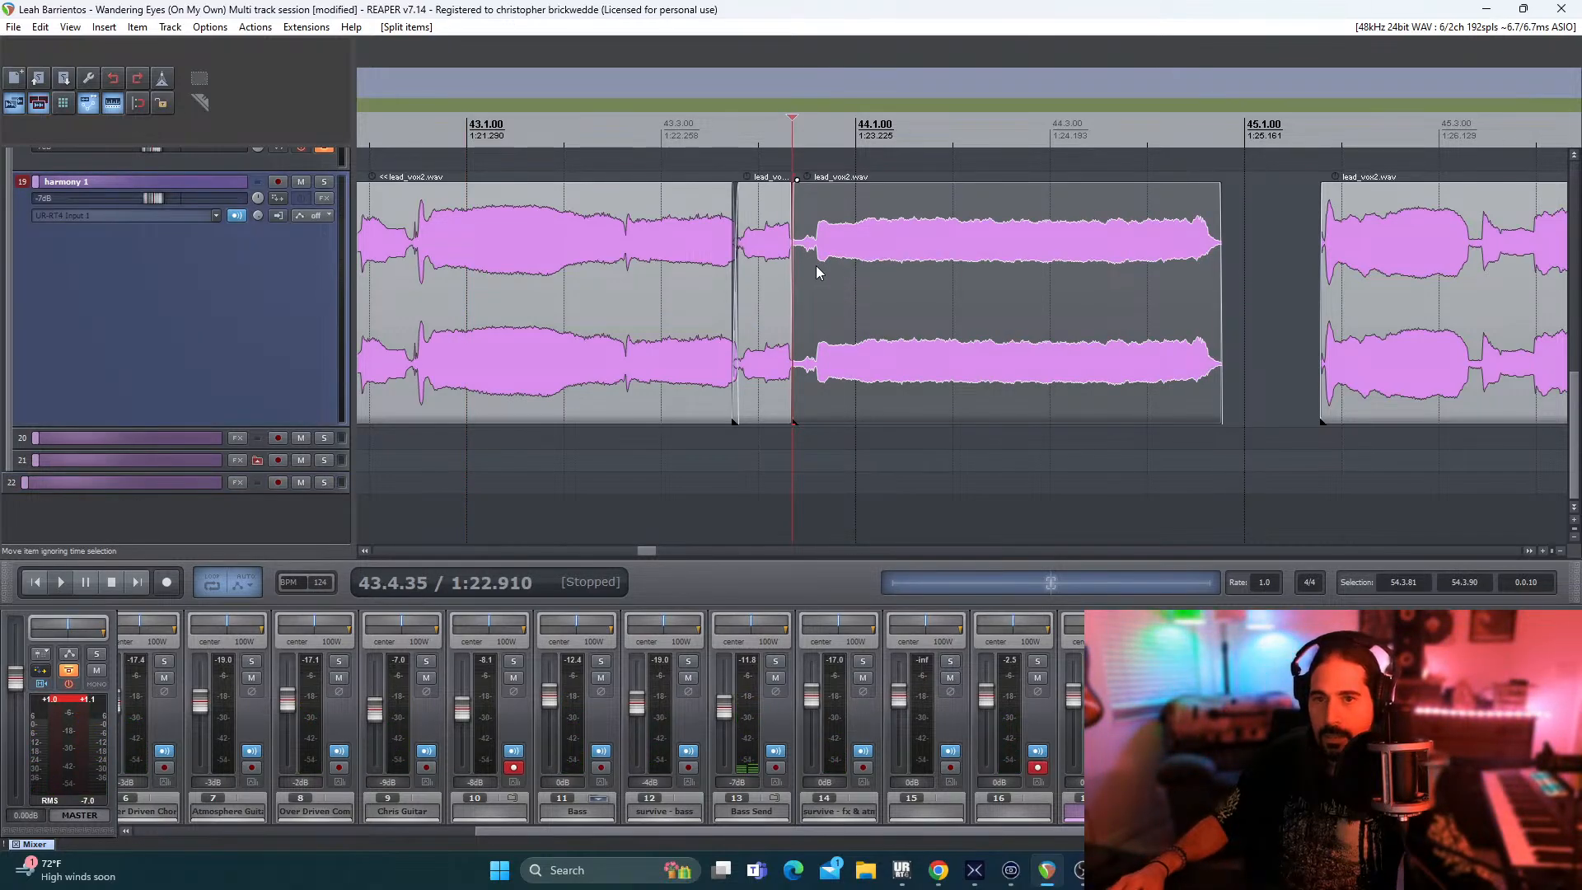
pyautogui.click(815, 265)
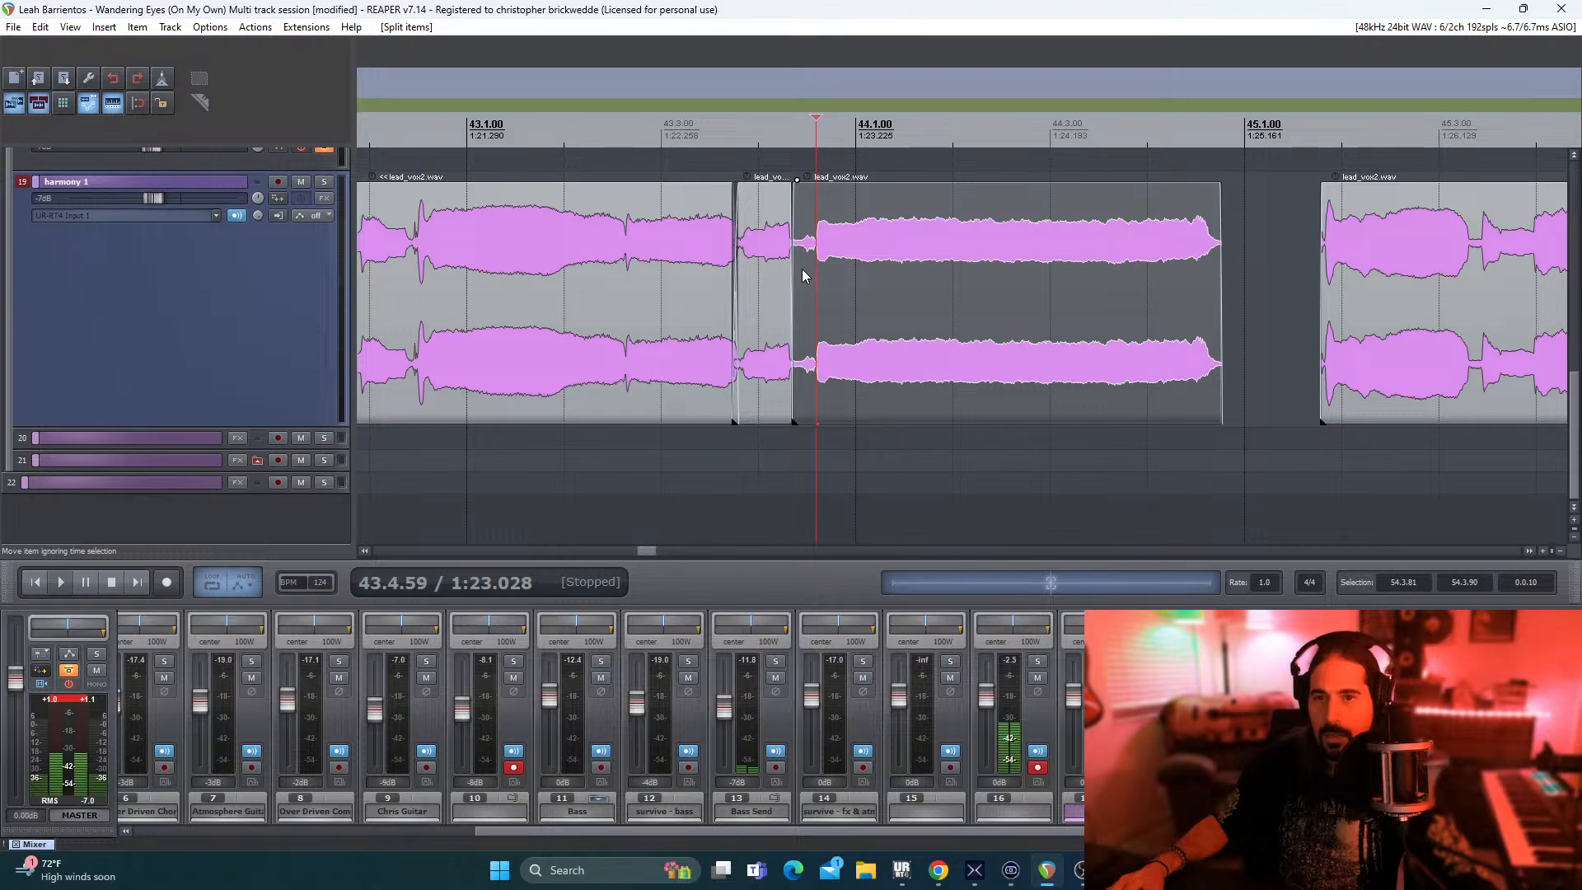
pyautogui.moveTo(796, 275); pyautogui.dragTo(851, 303)
pyautogui.click(800, 278)
pyautogui.press('space')
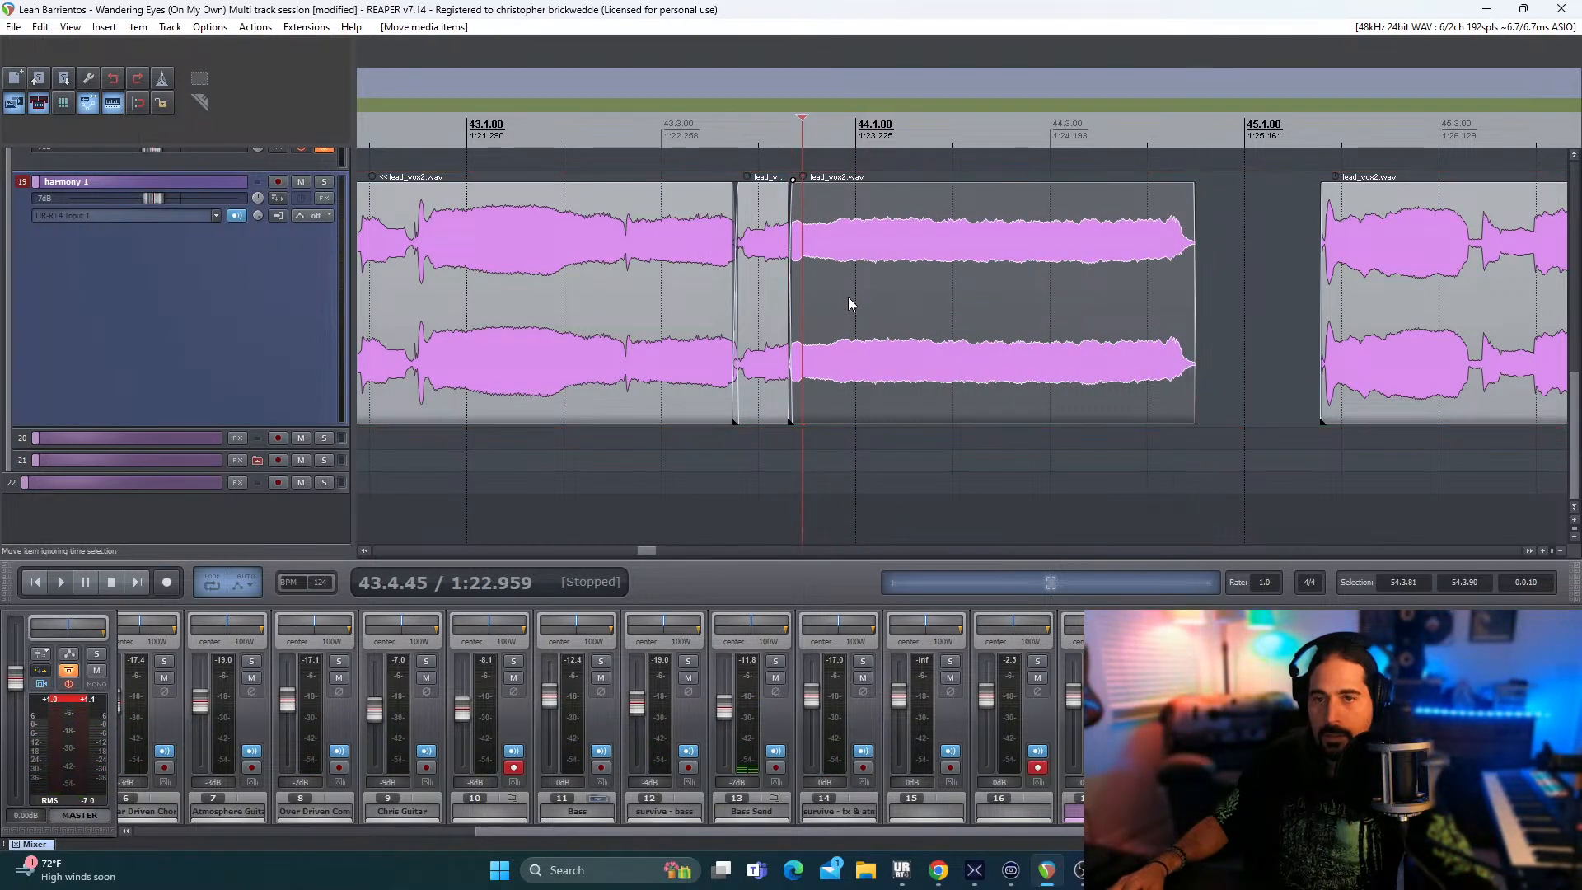
# - Nudge the sustained piece slightly later in small moves, leaving a short gap after the short syllable, and audition it from 43.1.97
pyautogui.click(561, 484)
pyautogui.press('space')
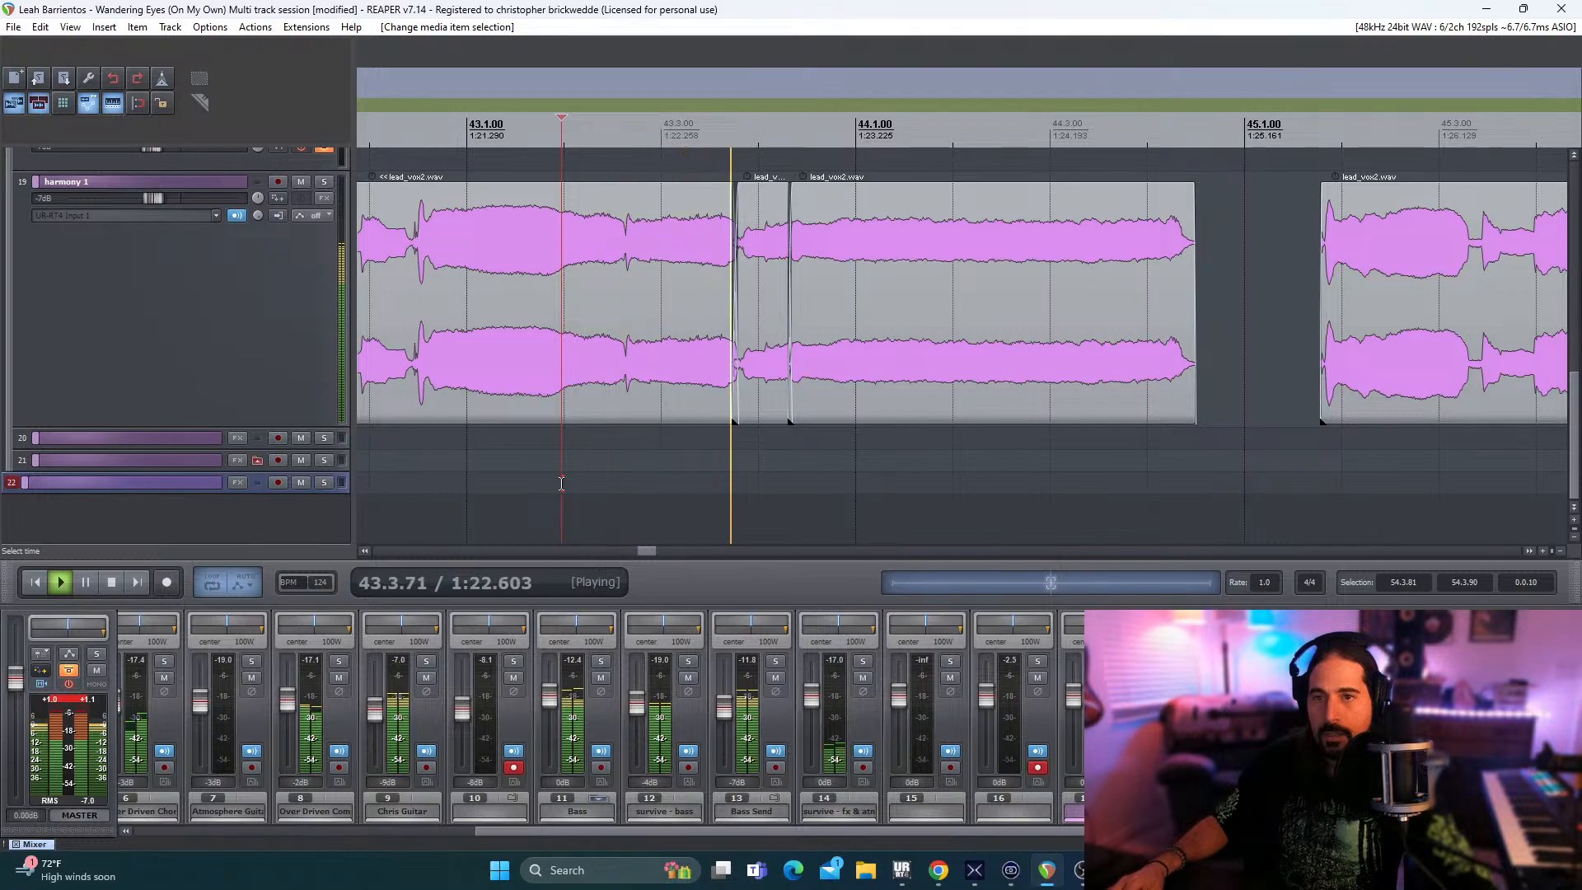
pyautogui.moveTo(951, 296); pyautogui.dragTo(959, 297)
pyautogui.press('space')
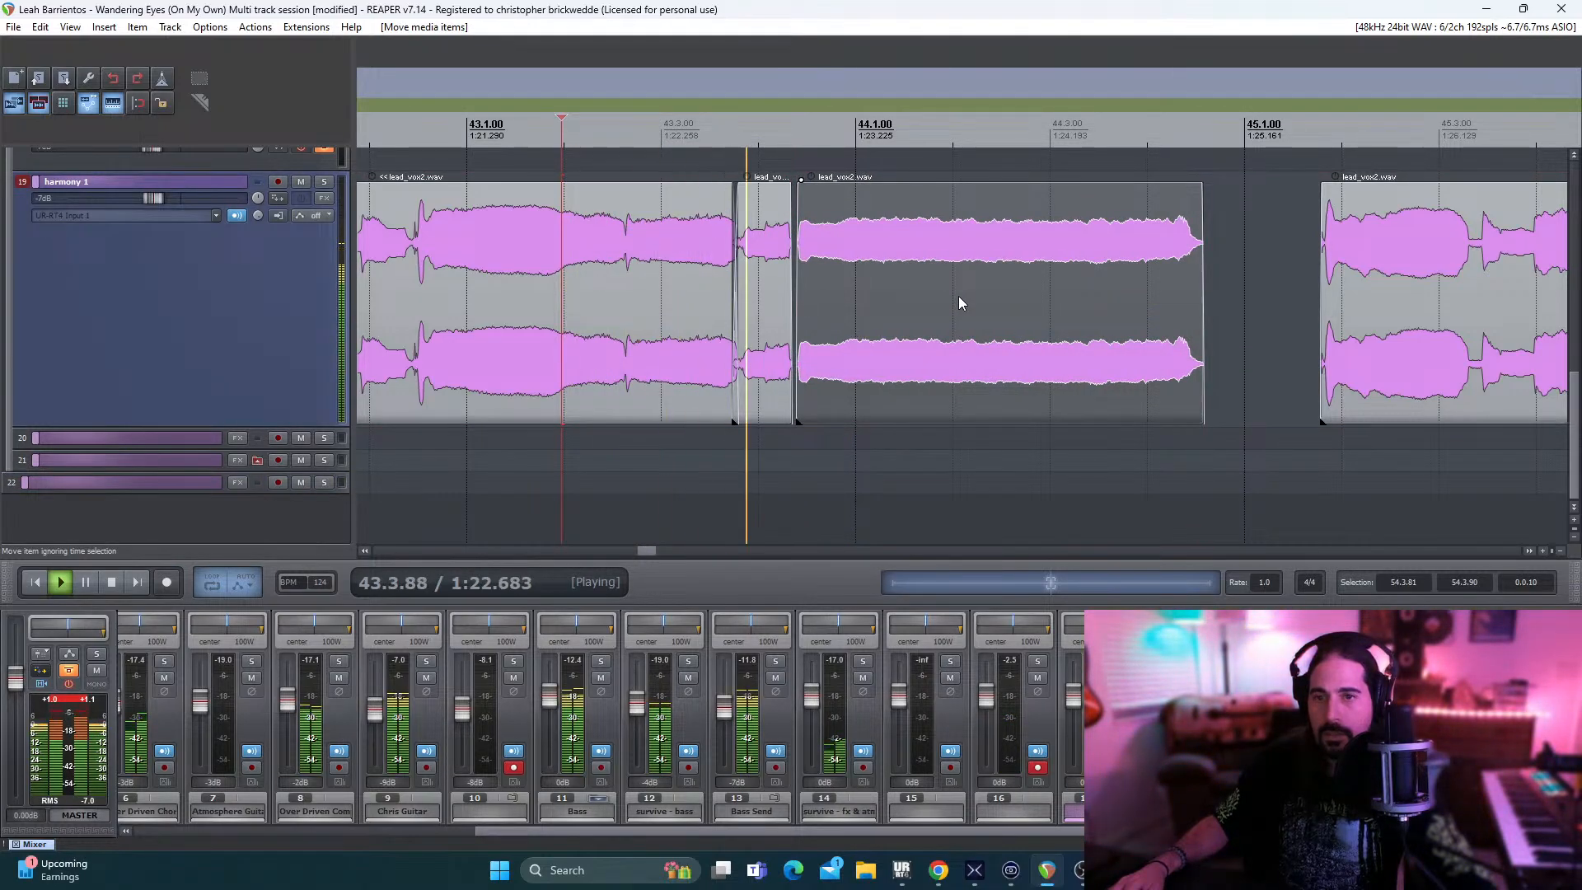
pyautogui.press('space')
pyautogui.moveTo(959, 297); pyautogui.dragTo(958, 298)
pyautogui.press('space')
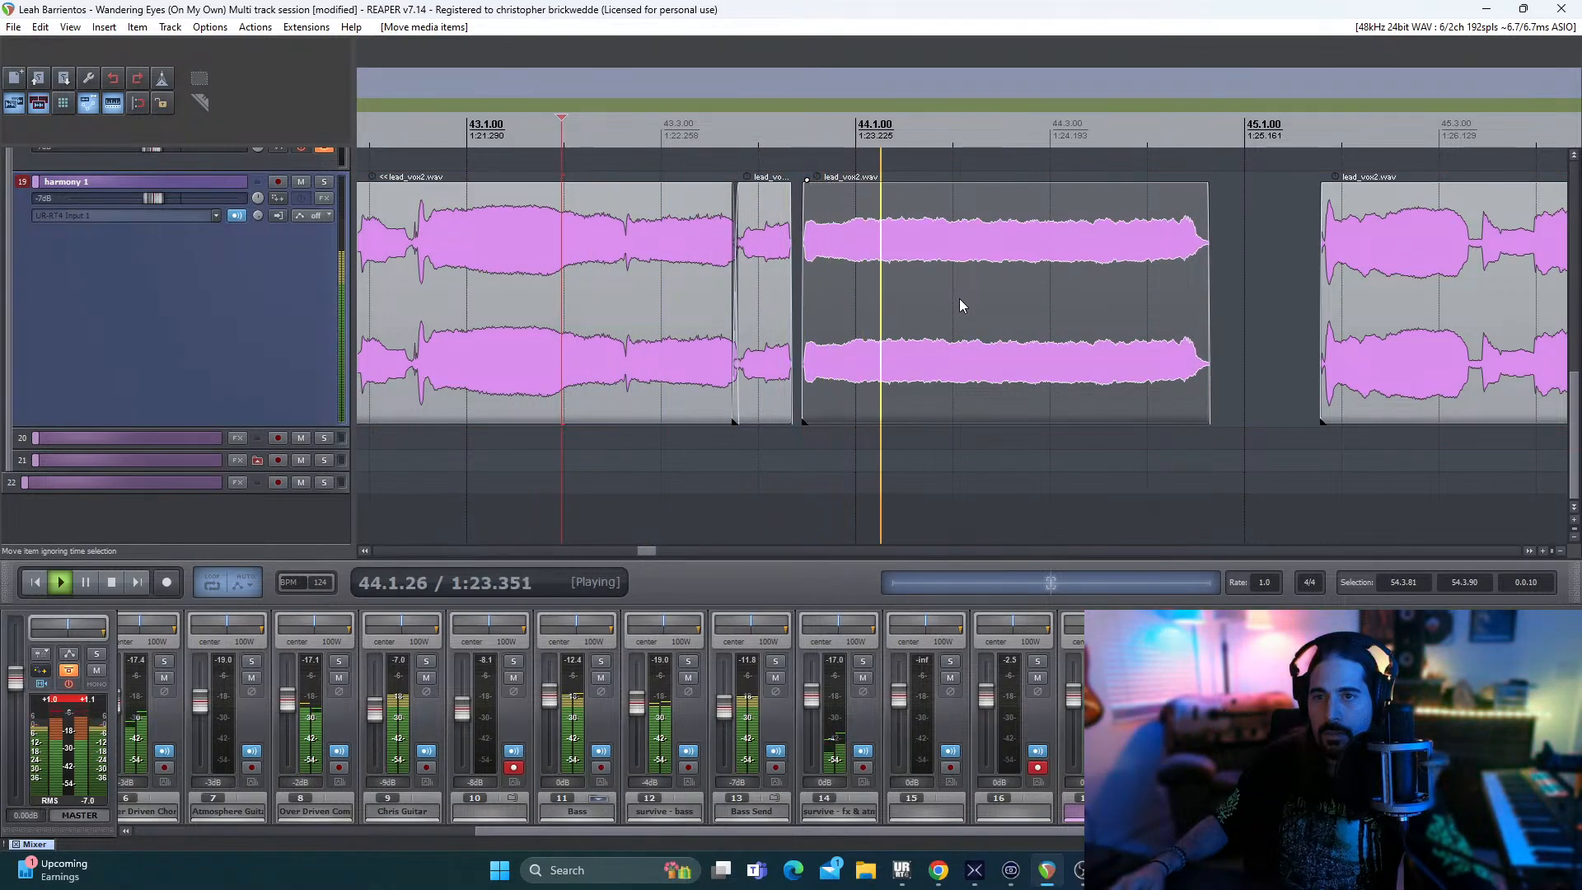
pyautogui.press('space')
pyautogui.press('space')
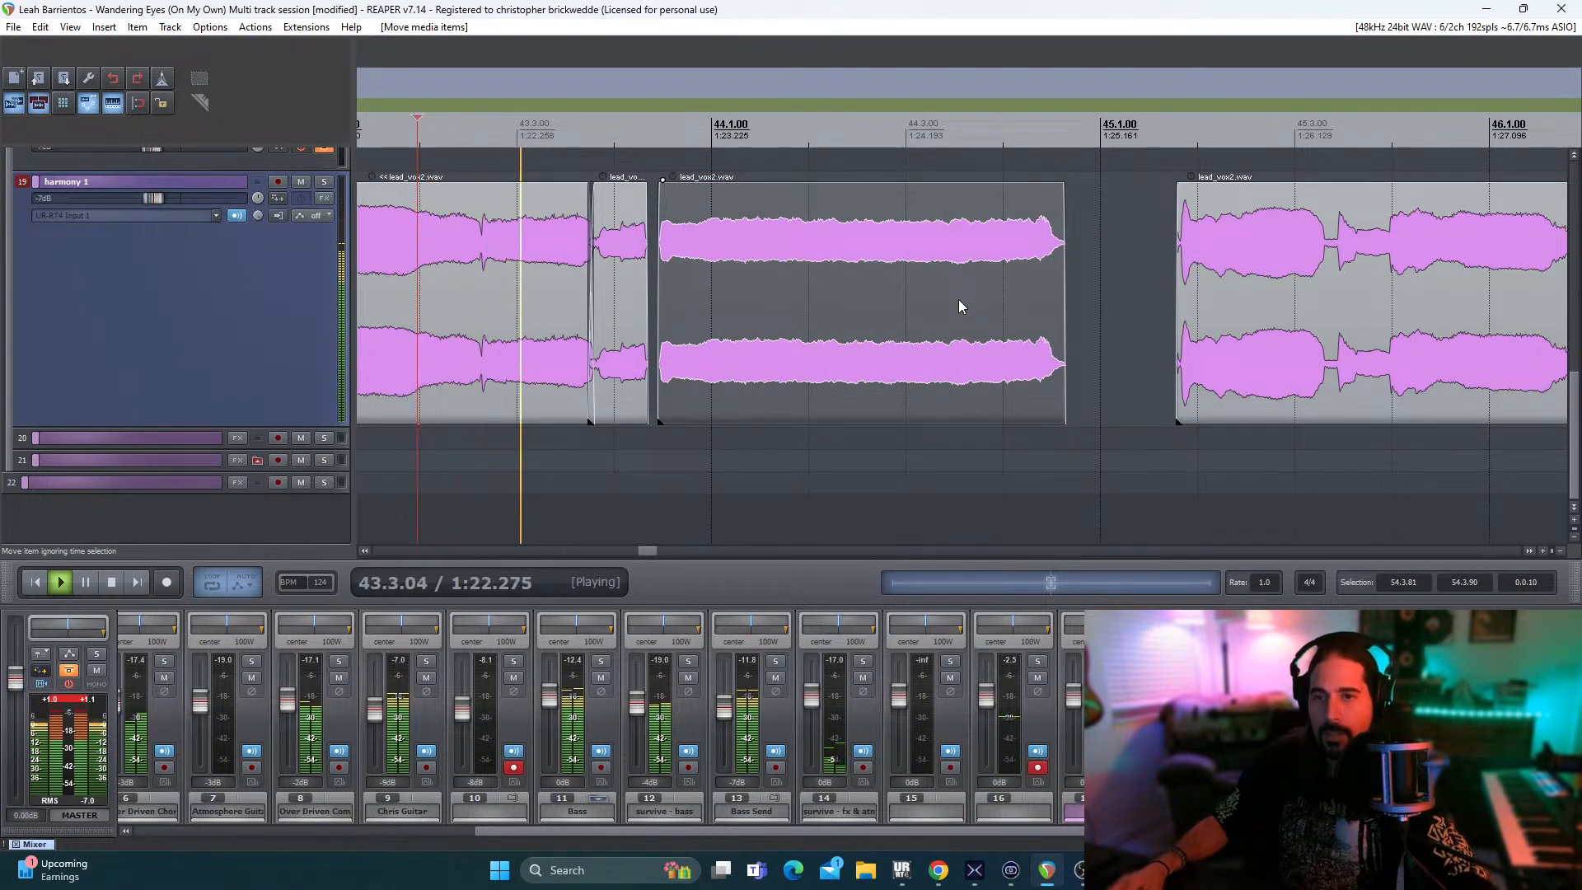
pyautogui.press('space')
# - Extend the sustained piece's start back to the short syllable, nudge it slightly later and audition the join from 43.3.34
pyautogui.moveTo(659, 311); pyautogui.dragTo(641, 315)
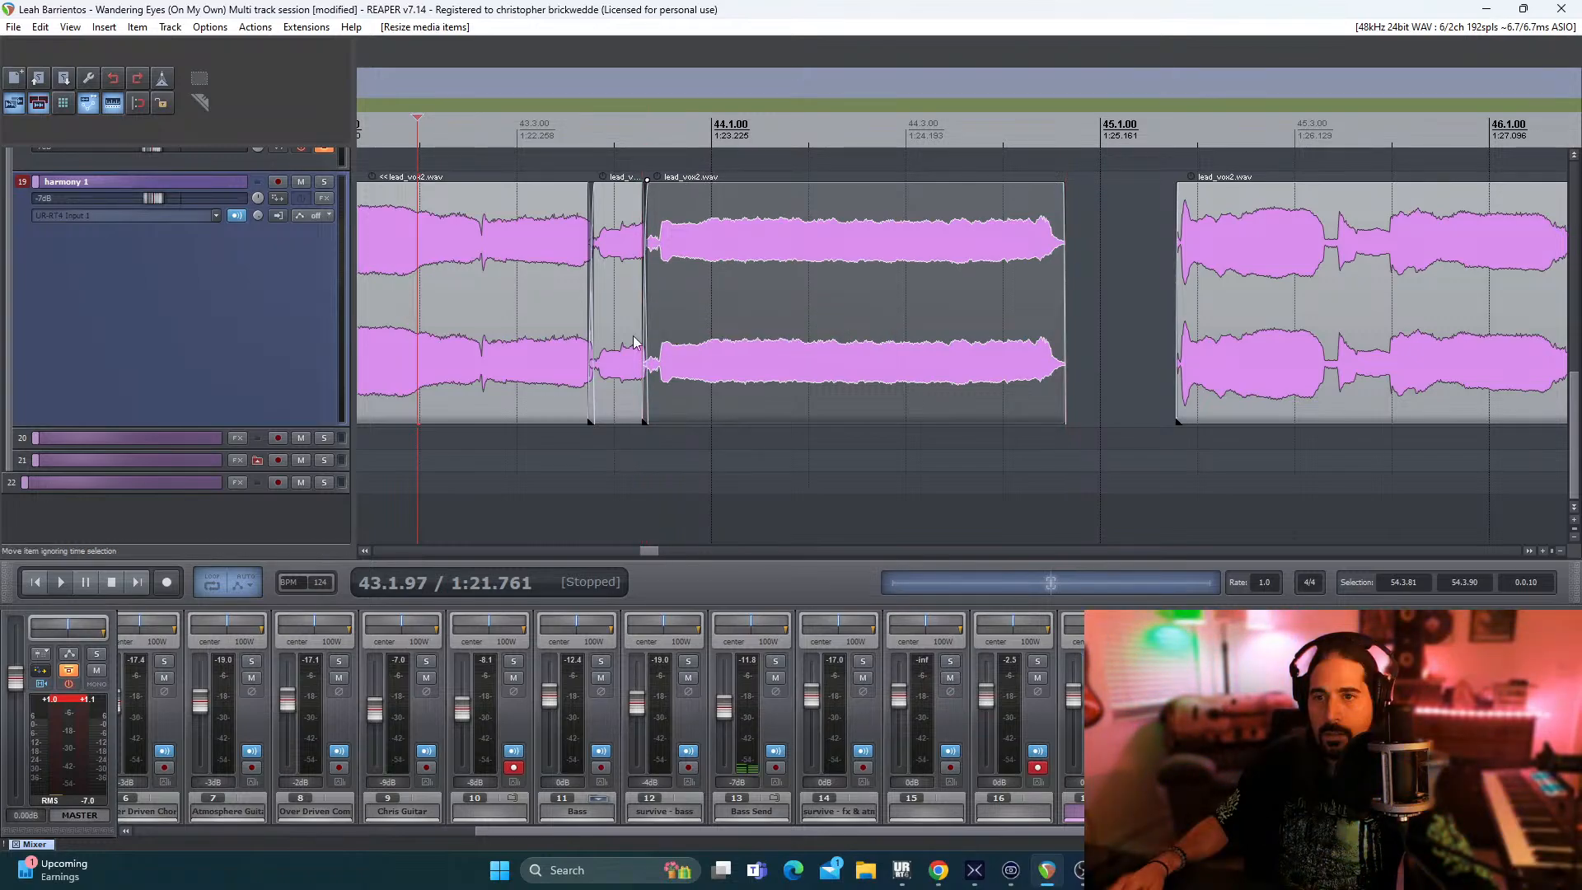
pyautogui.click(549, 483)
pyautogui.press('space')
pyautogui.moveTo(708, 349); pyautogui.dragTo(790, 304)
pyautogui.moveTo(643, 307); pyautogui.dragTo(645, 308)
pyautogui.moveTo(763, 308); pyautogui.dragTo(713, 320)
pyautogui.press('space')
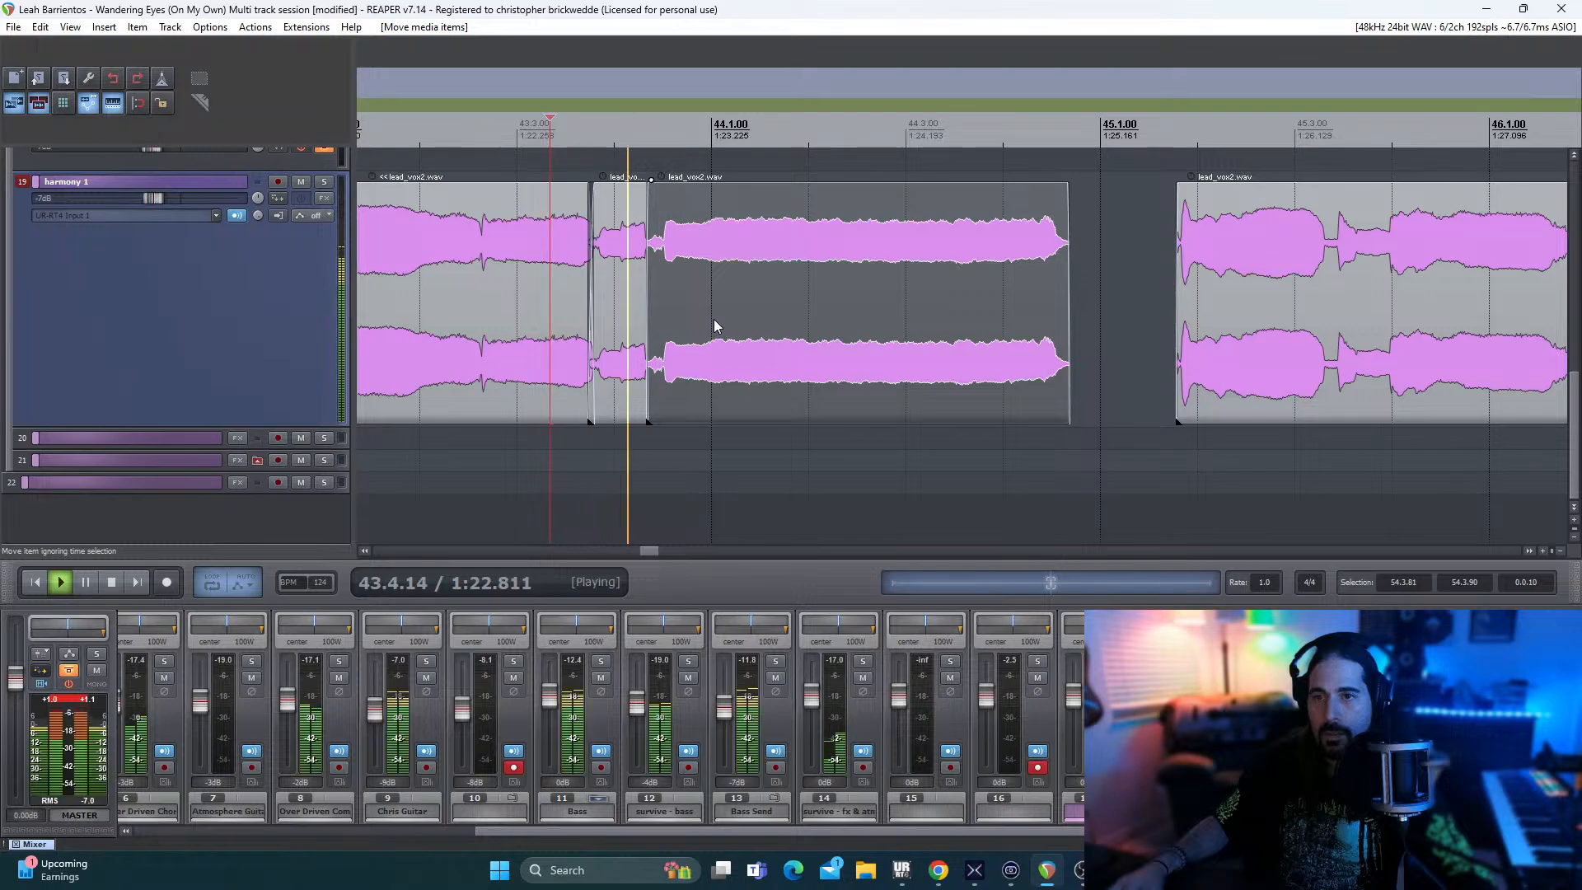
pyautogui.press('space')
pyautogui.press('space')
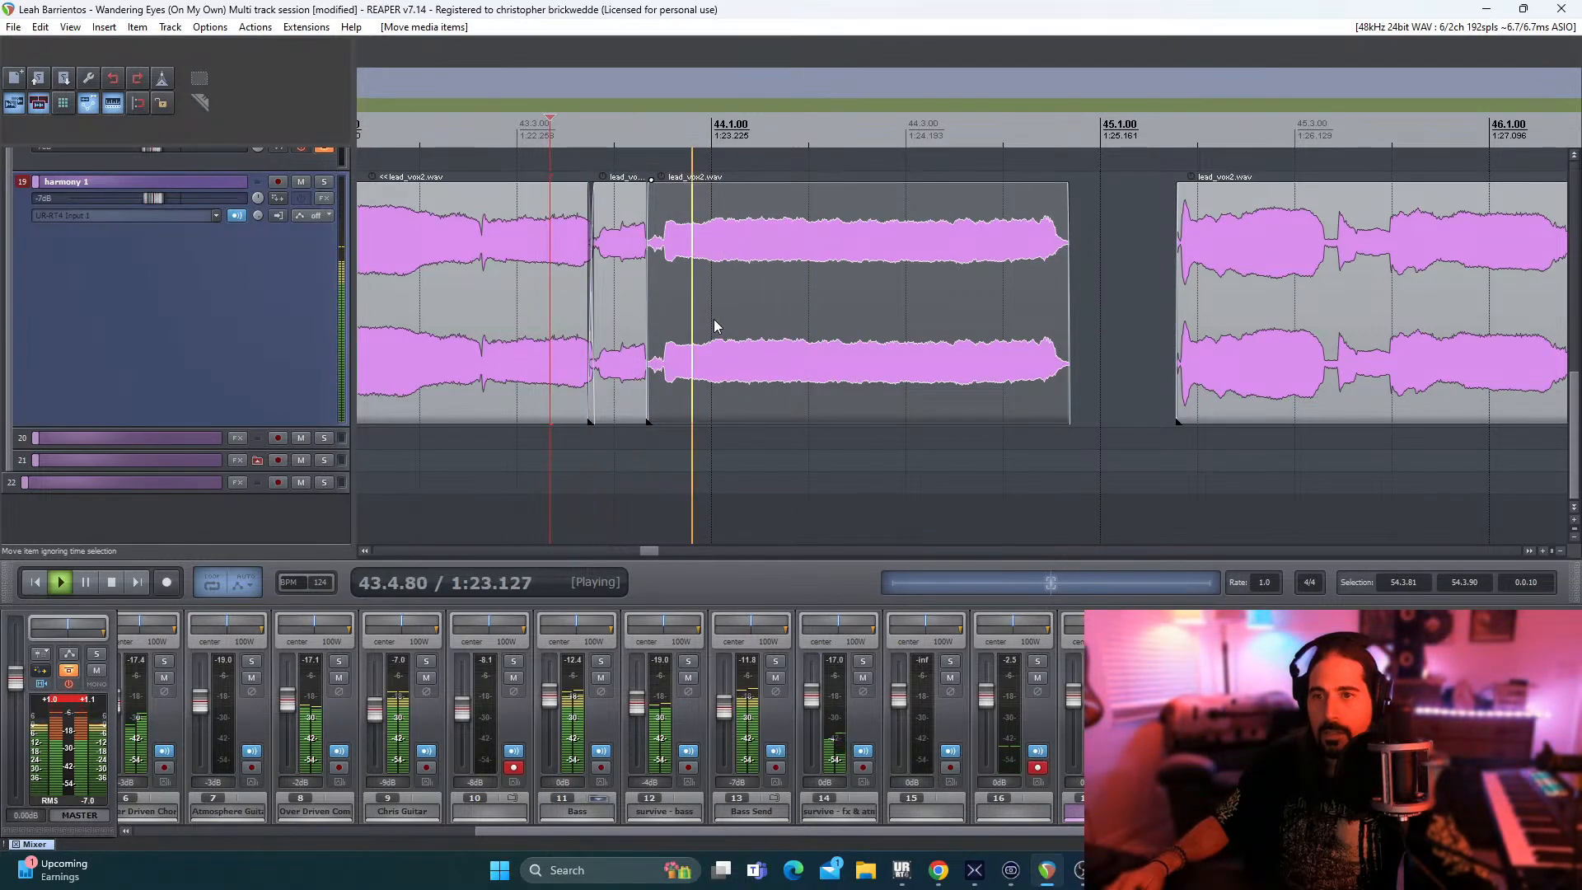
pyautogui.press('space')
# - Play the whole harmony 1 phrase in the mix from 41.2.03 to check the edited joins
pyautogui.moveTo(649, 550); pyautogui.dragTo(634, 551)
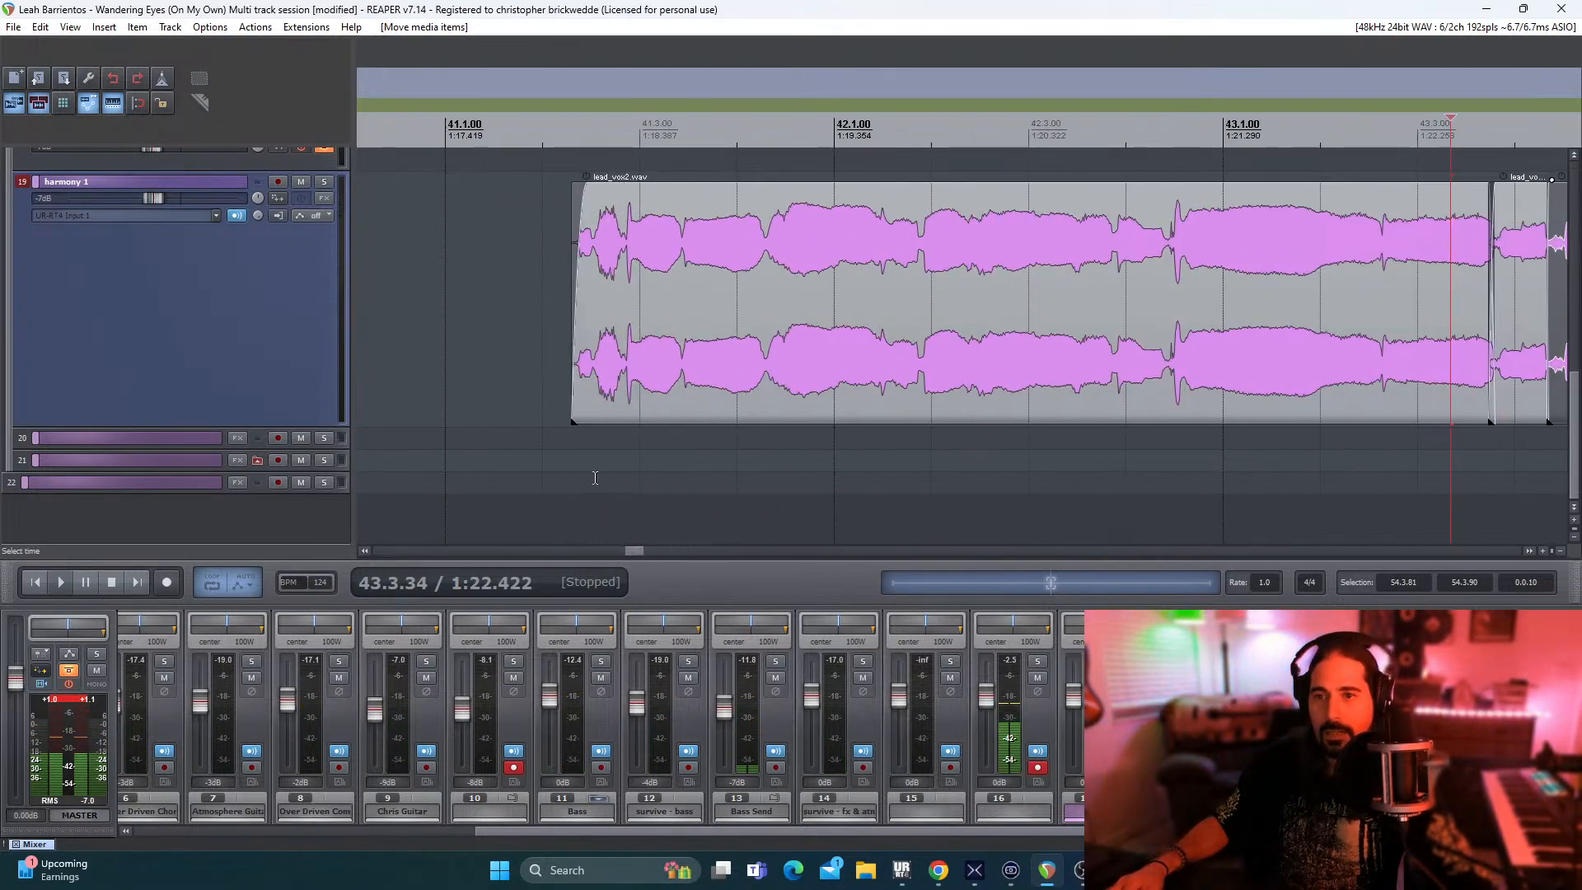
pyautogui.click(544, 466)
pyautogui.press('space')
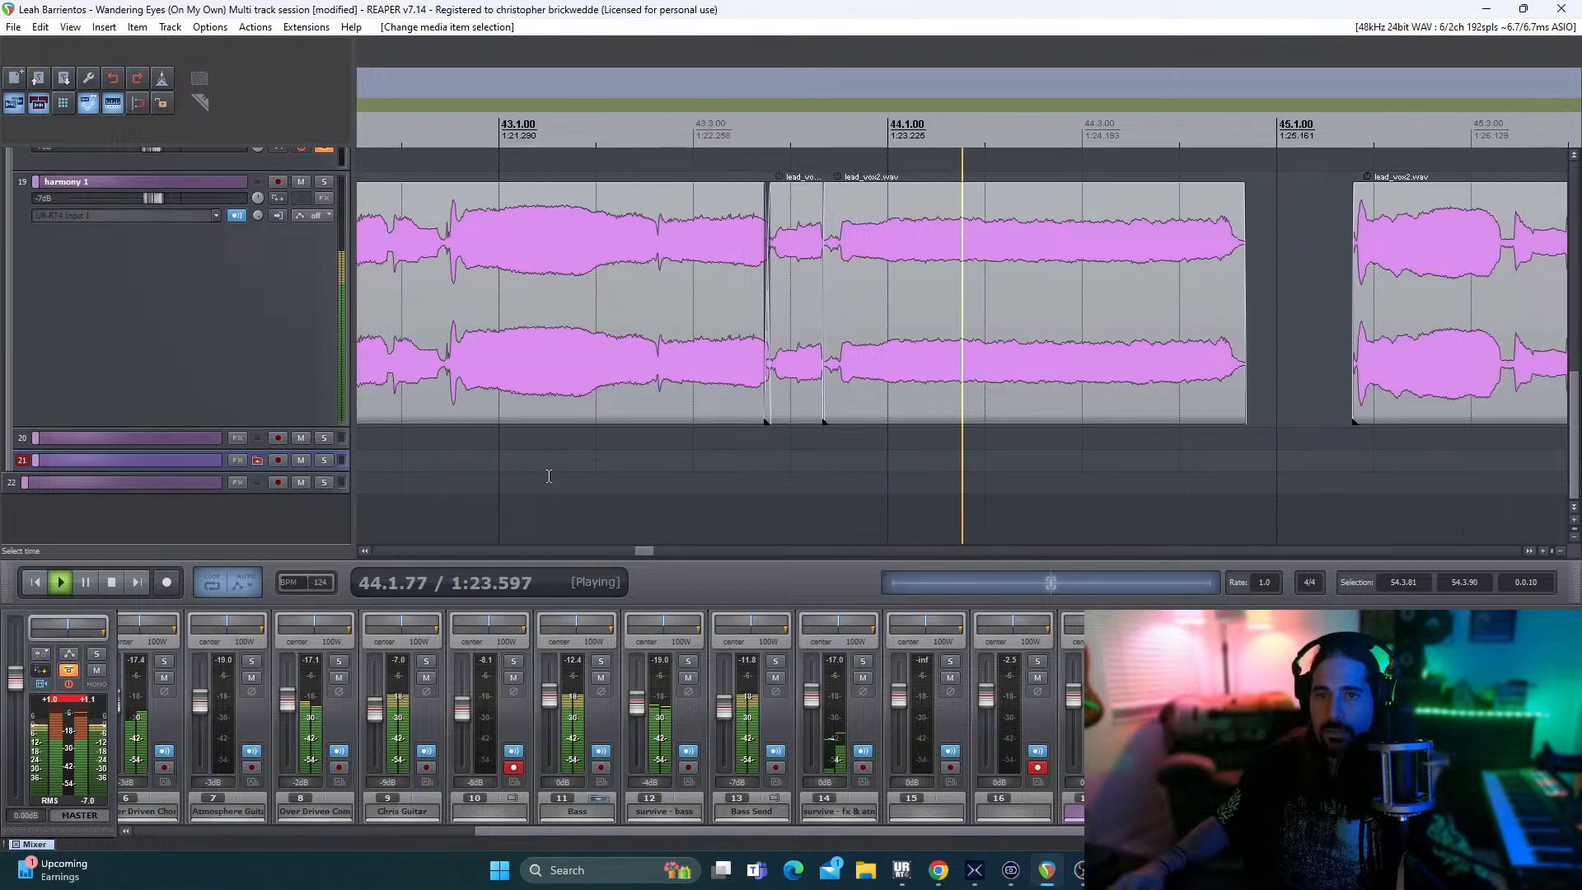
pyautogui.press('space')
pyautogui.press('space')
pyautogui.press('space')
pyautogui.press('space')
# - Solo the harmony 1 track and listen to the phrase alone from 41.2.03
pyautogui.click(324, 182)
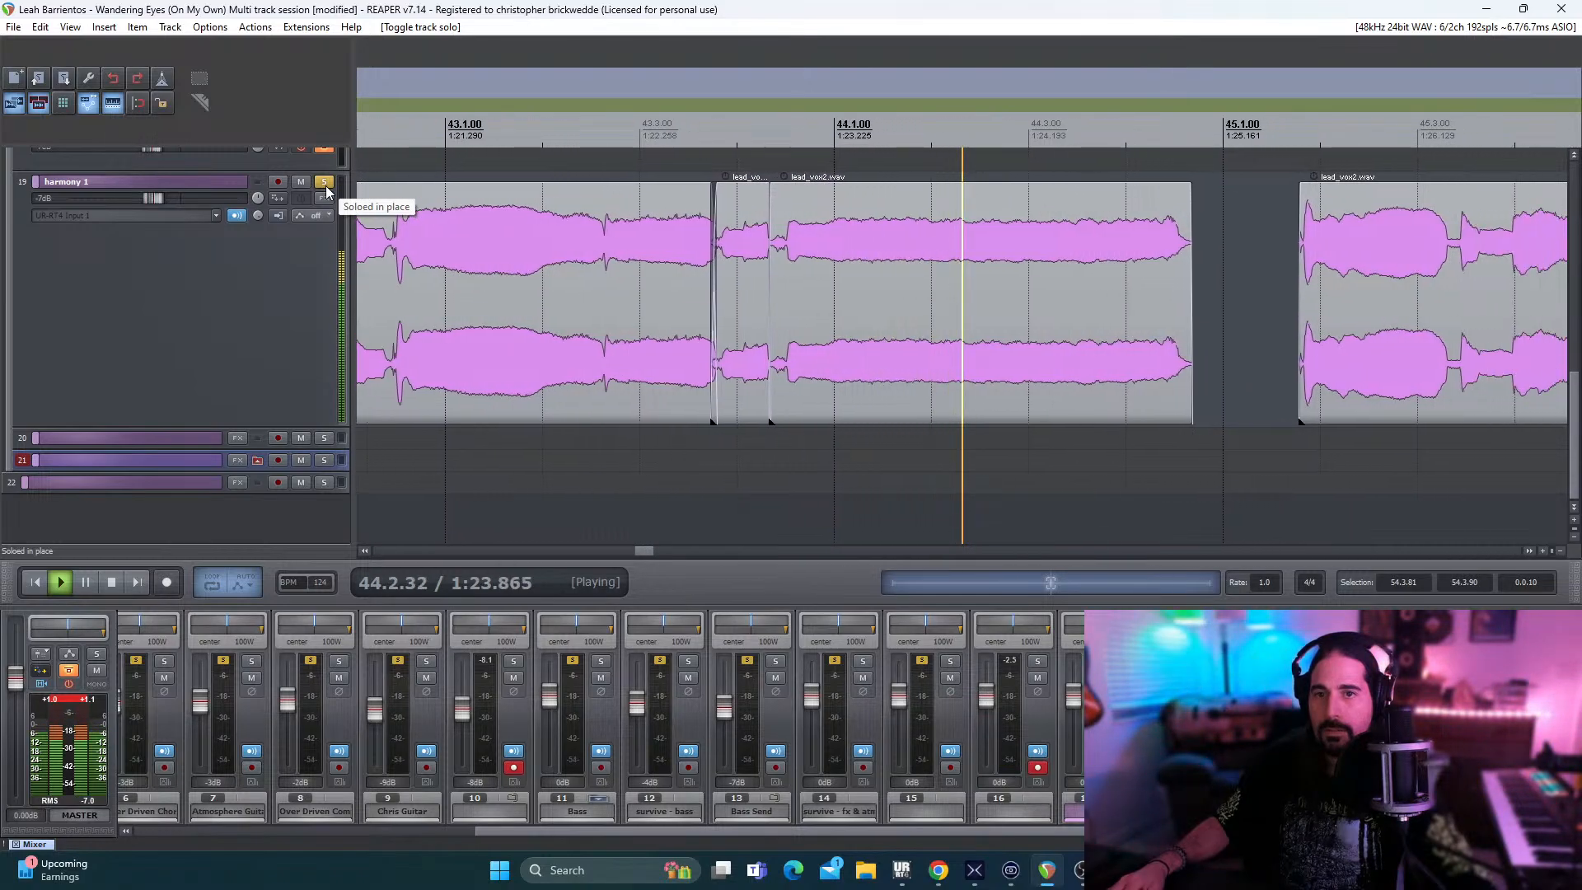
pyautogui.press('space')
pyautogui.press('space')
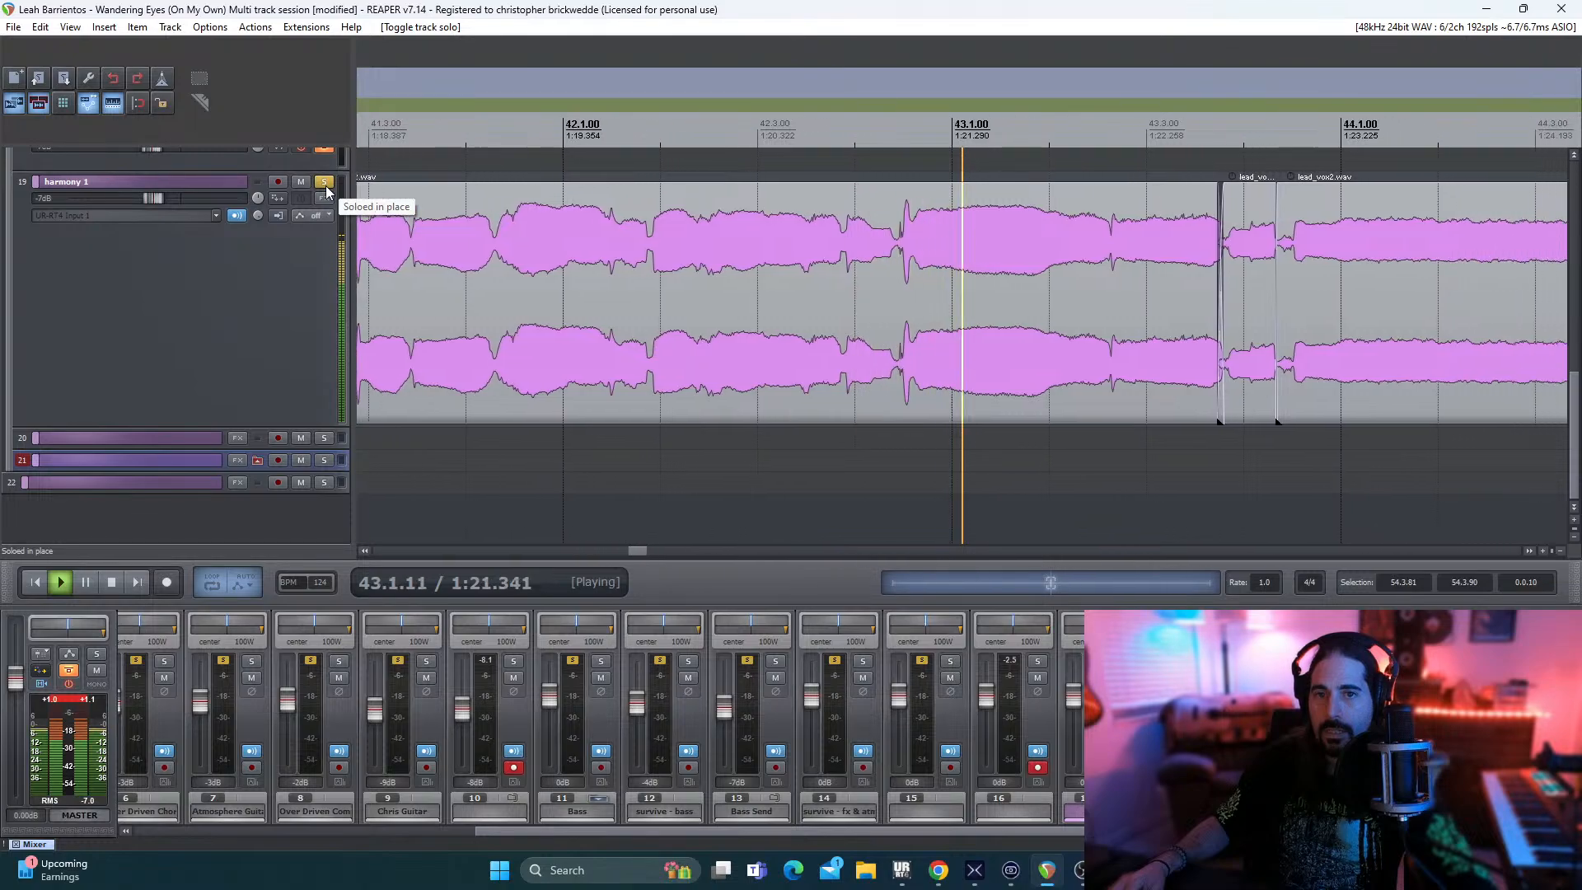
pyautogui.press('space')
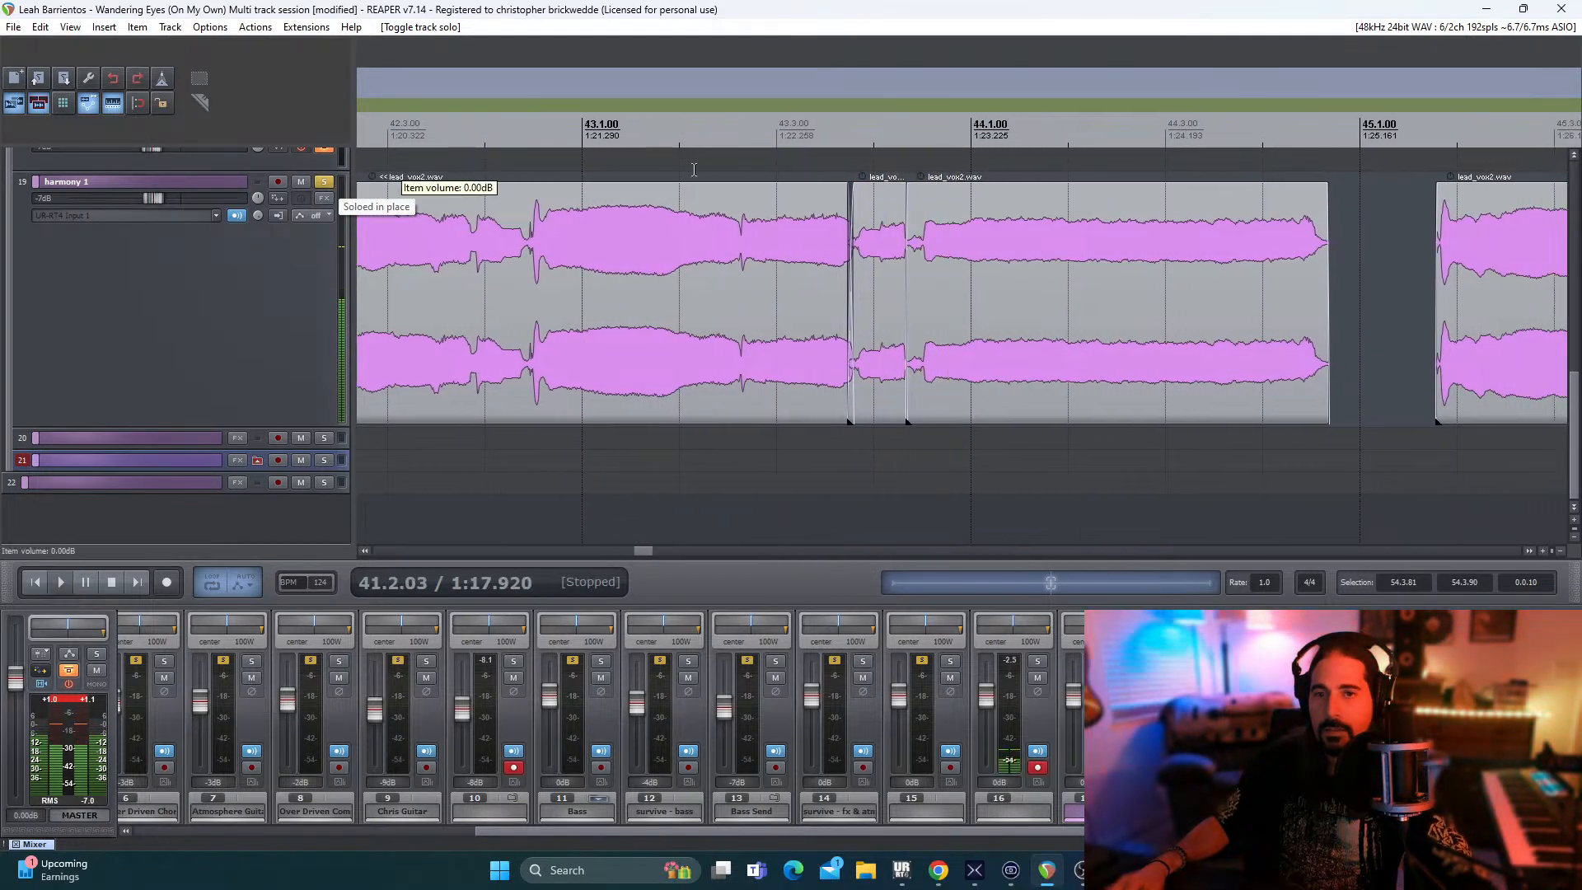
# - Trim the start of the sustained piece slightly later and audition the soloed join from just after 43.3.00
pyautogui.moveTo(910, 272)
pyautogui.mouseDown()
pyautogui.moveTo(933, 275)
pyautogui.moveTo(916, 280)
pyautogui.mouseUp()
pyautogui.click(789, 458)
pyautogui.press('space')
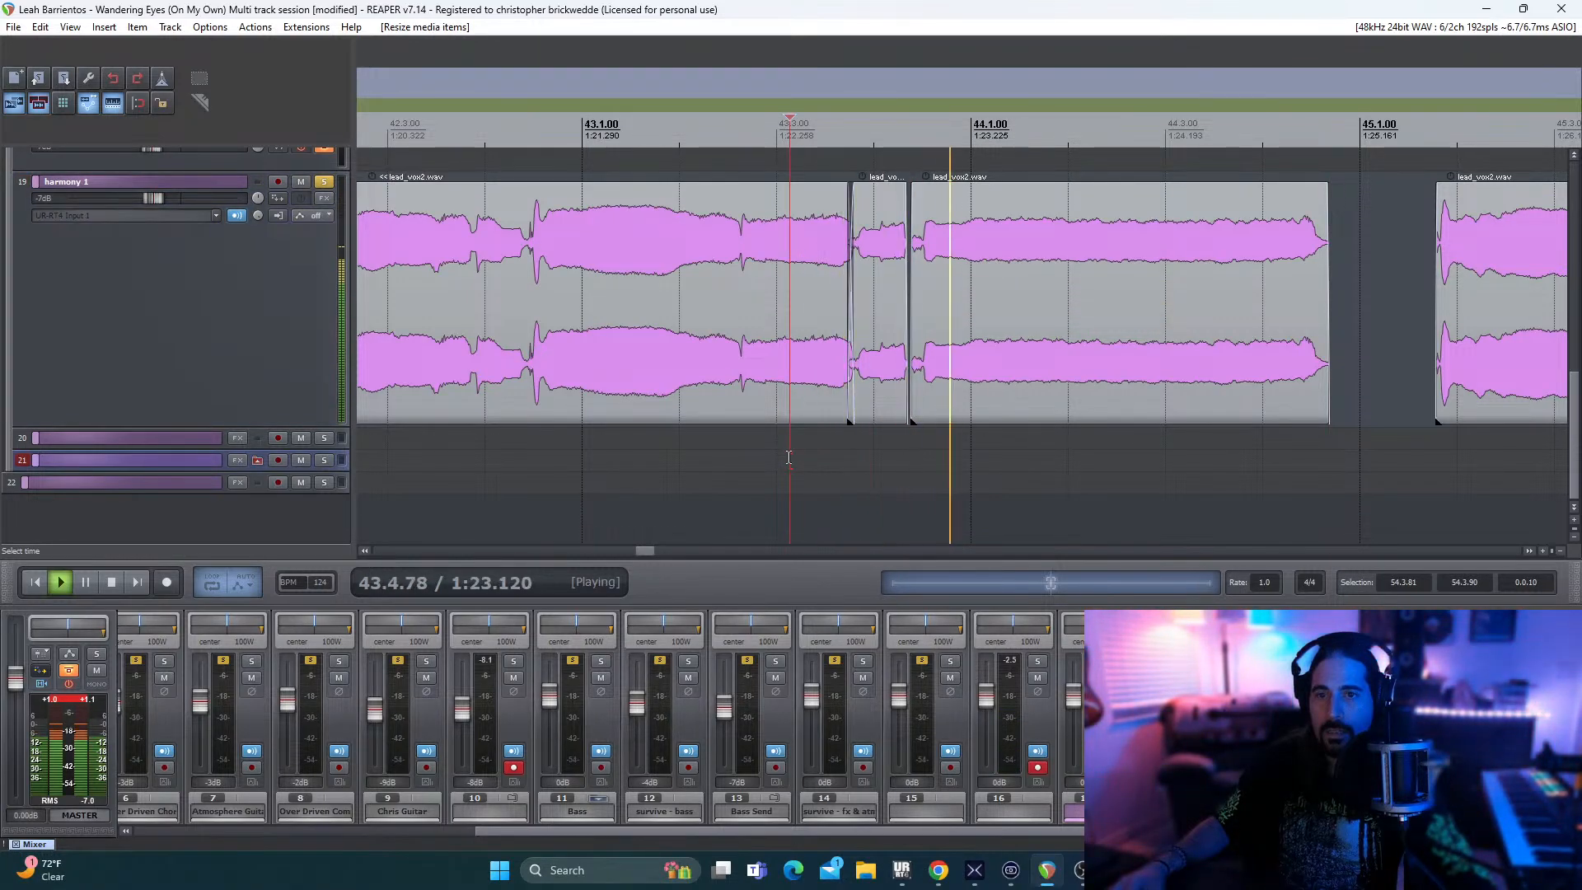
pyautogui.press('space')
# - Park the short syllable on track 20, play the gap from 43.2.98, and move it back between its neighbours on harmony 1
pyautogui.moveTo(748, 290); pyautogui.dragTo(741, 451)
pyautogui.moveTo(726, 328); pyautogui.dragTo(727, 331)
pyautogui.click(646, 322)
pyautogui.click(649, 323)
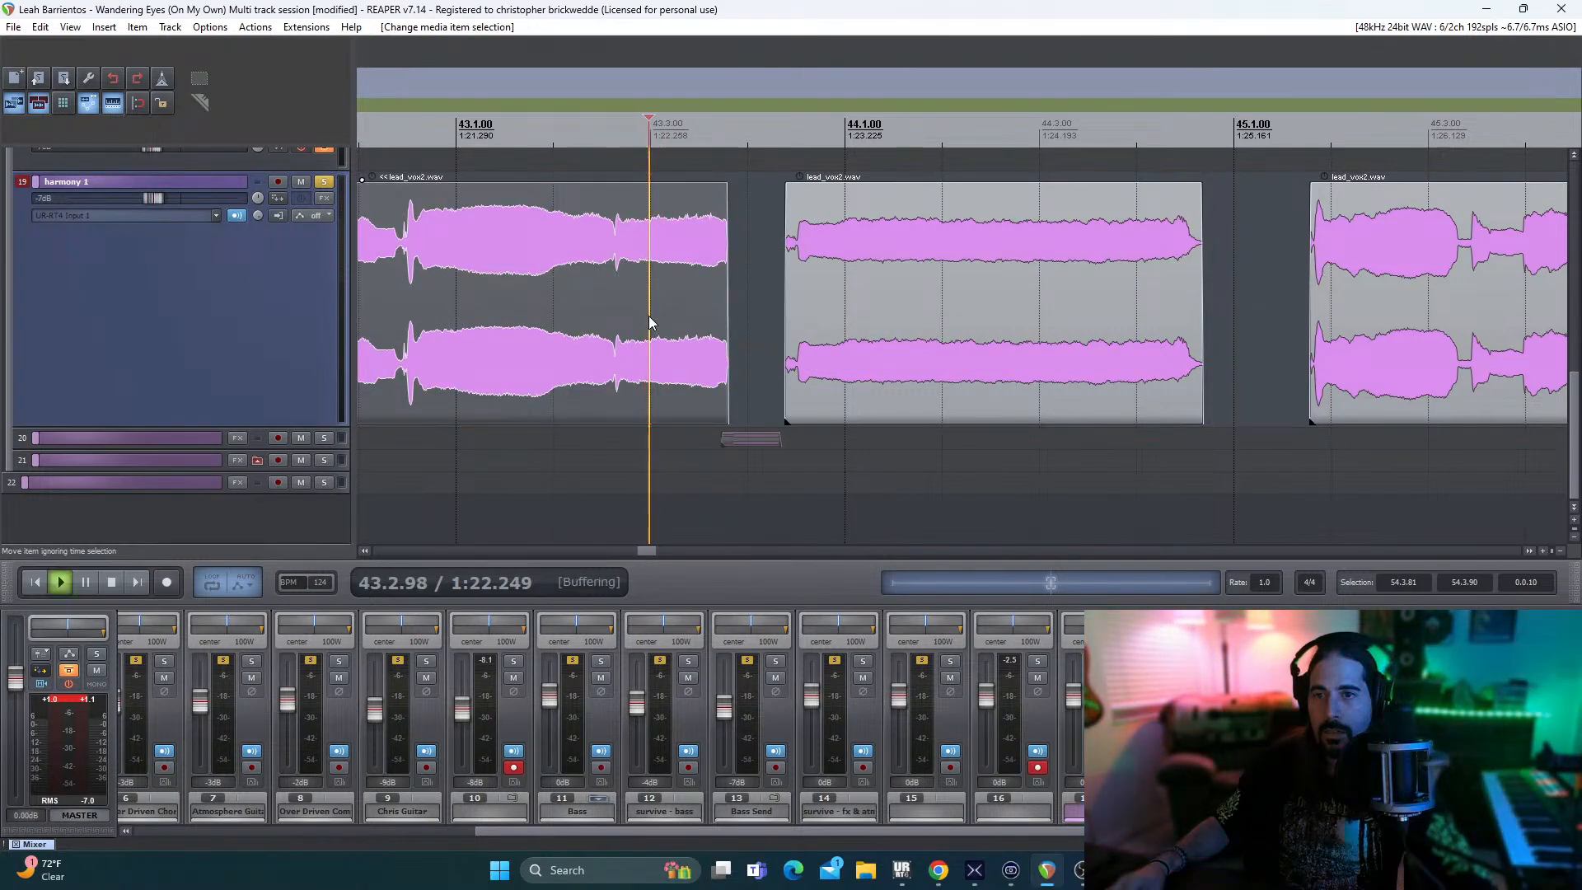
pyautogui.press('space')
pyautogui.moveTo(746, 436); pyautogui.dragTo(706, 367)
pyautogui.press('space')
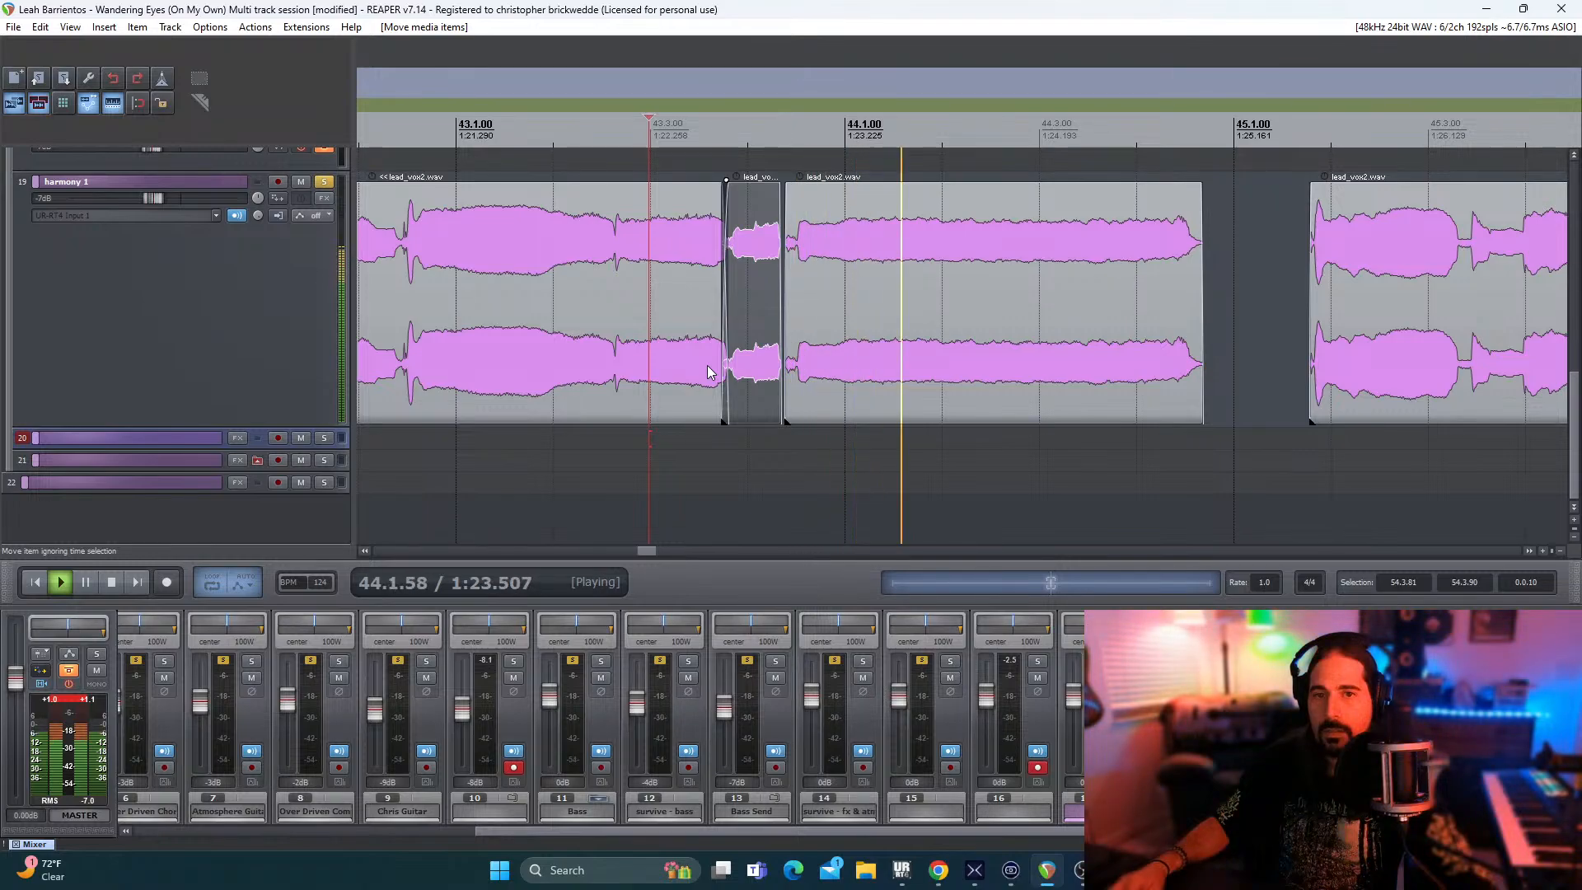
pyautogui.press('space')
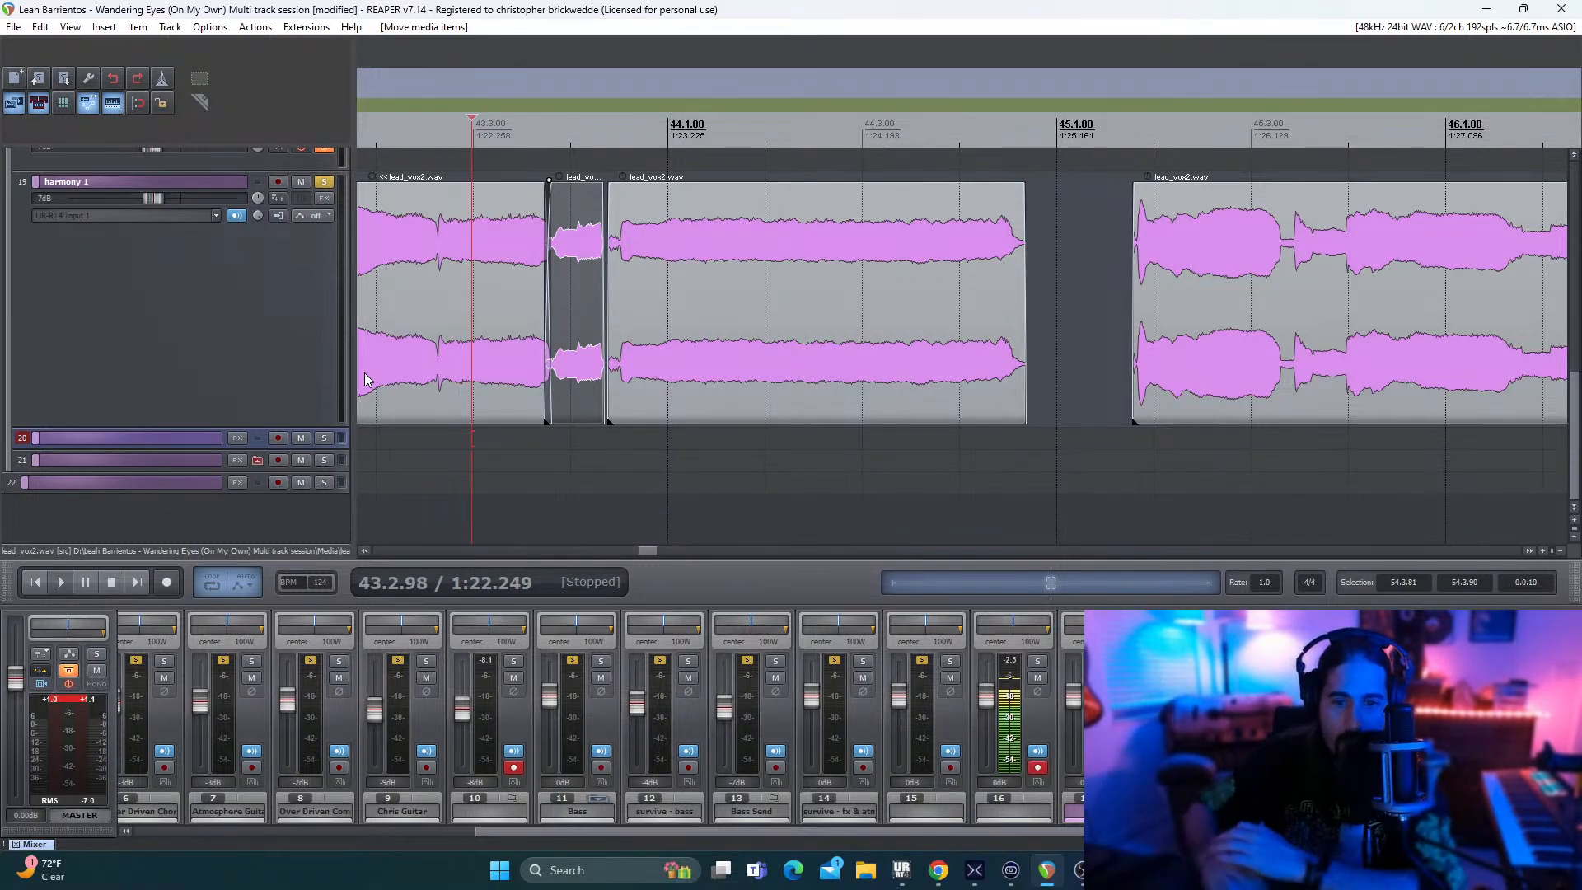
# - Solo track 16 alongside harmony 1 and play the phrase from 41.2.03 to compare the vocals
pyautogui.scroll(1, 401, 166)
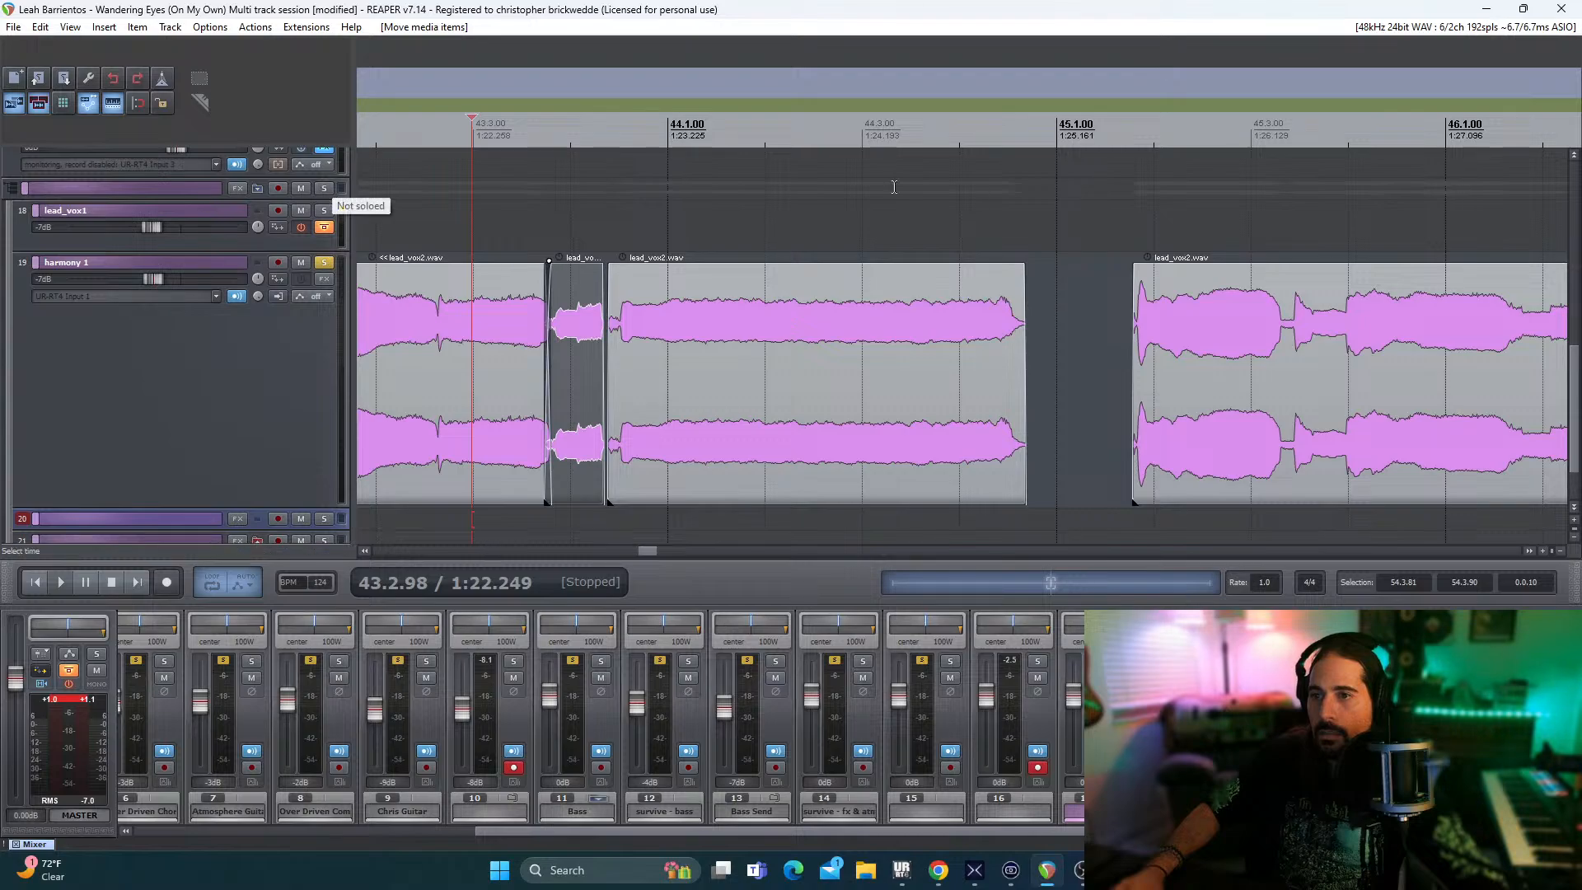
pyautogui.scroll(1, 1572, 451)
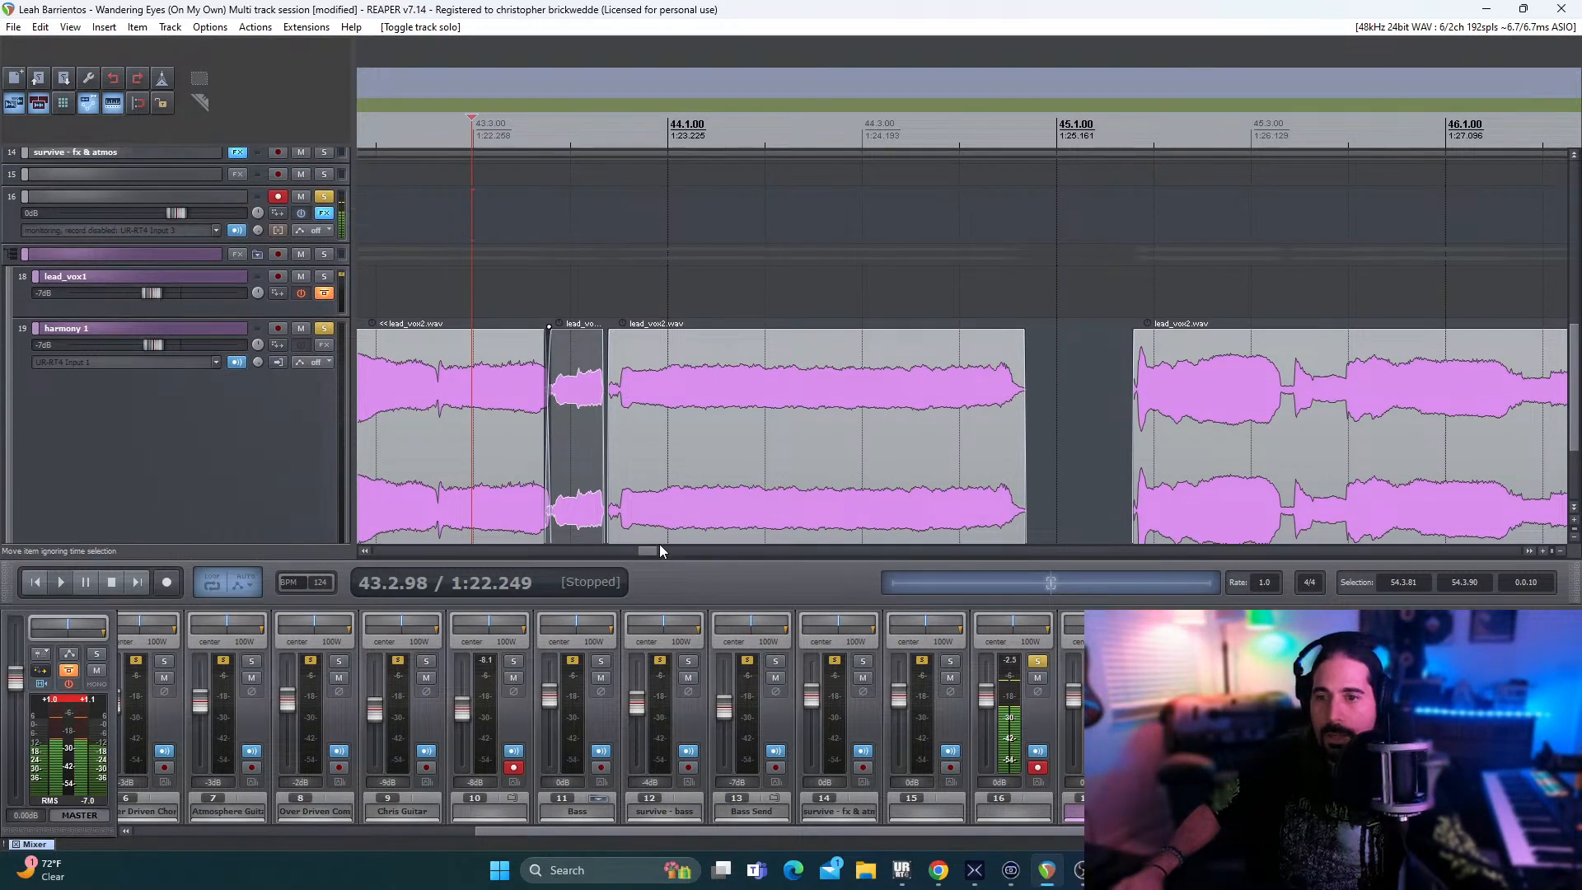
pyautogui.moveTo(650, 552); pyautogui.dragTo(632, 550)
pyautogui.click(594, 345)
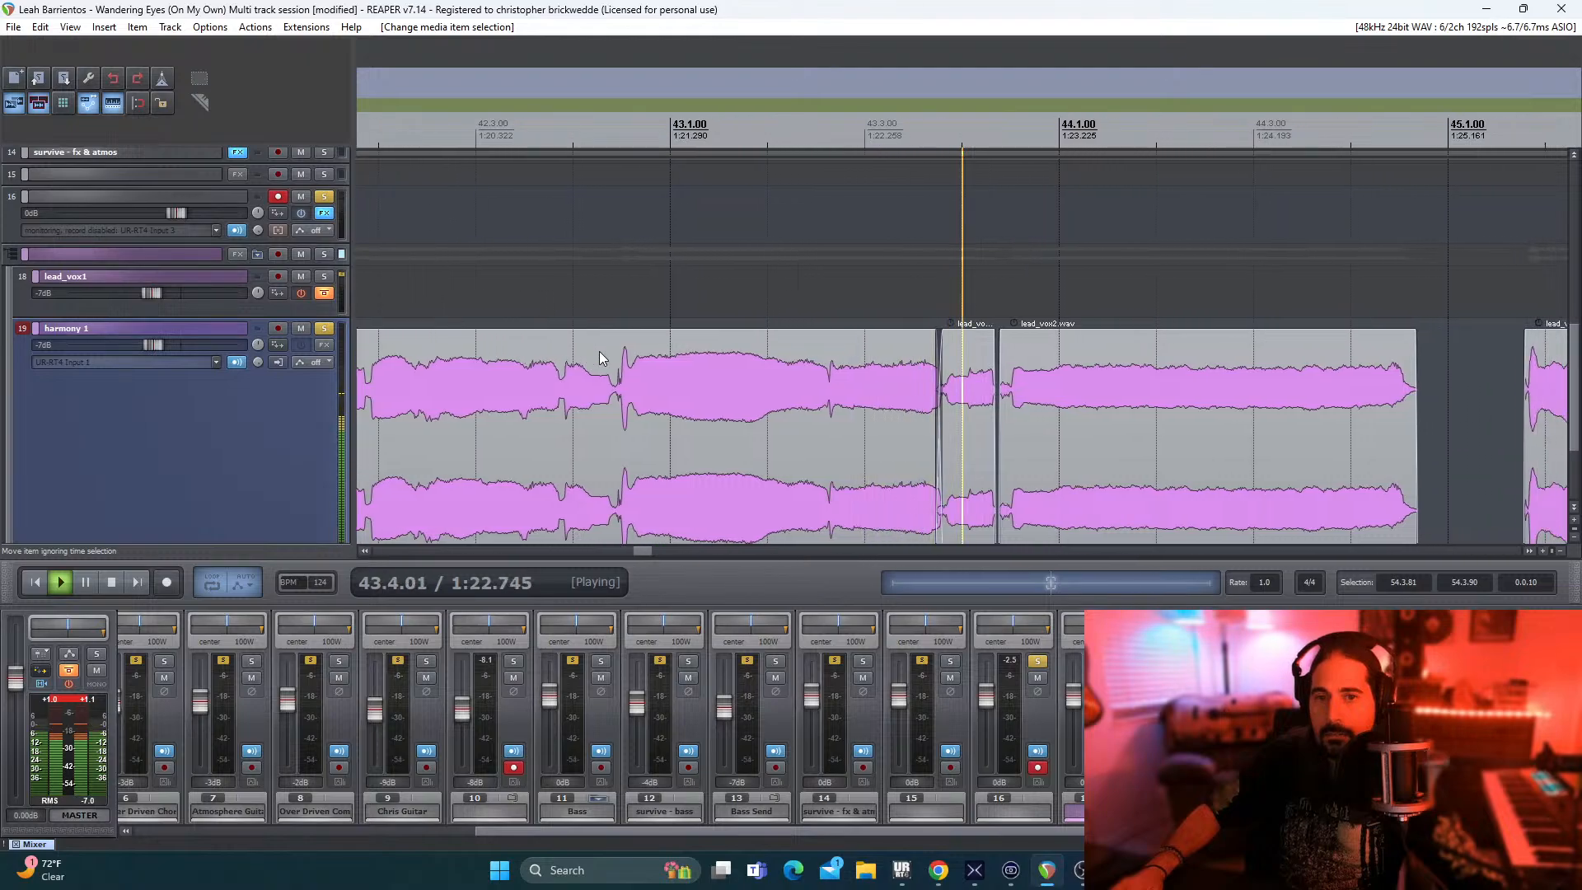
pyautogui.press('space')
pyautogui.press('space')
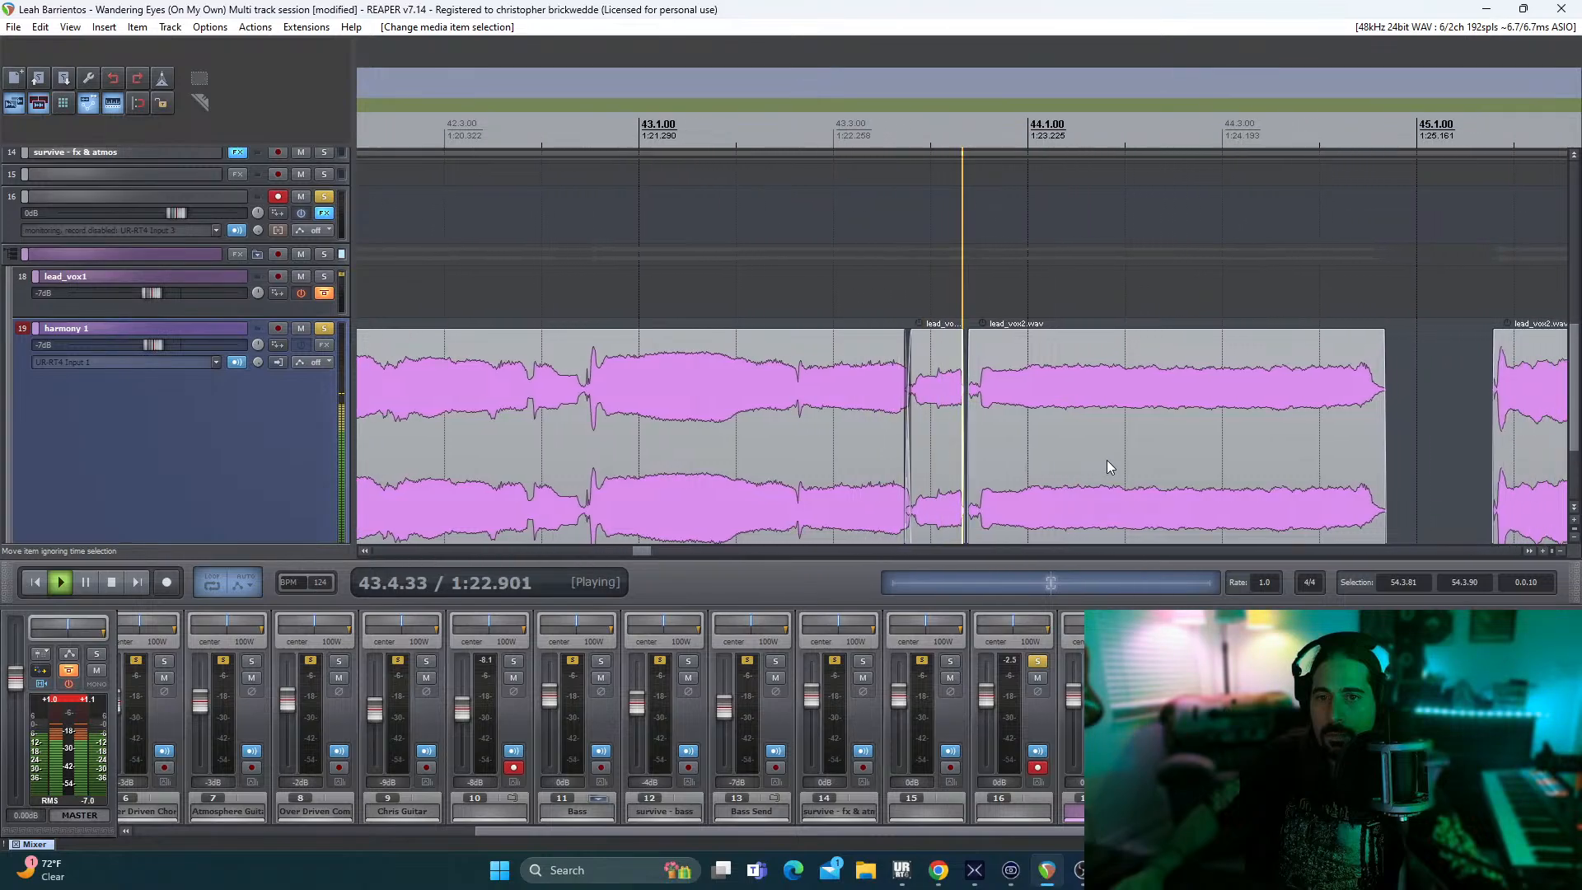
pyautogui.press('space')
# - Spread the short syllable and the sustained piece later with gaps between them, and play from 43.2.88
pyautogui.moveTo(940, 383); pyautogui.dragTo(996, 390)
pyautogui.moveTo(790, 420); pyautogui.dragTo(809, 419)
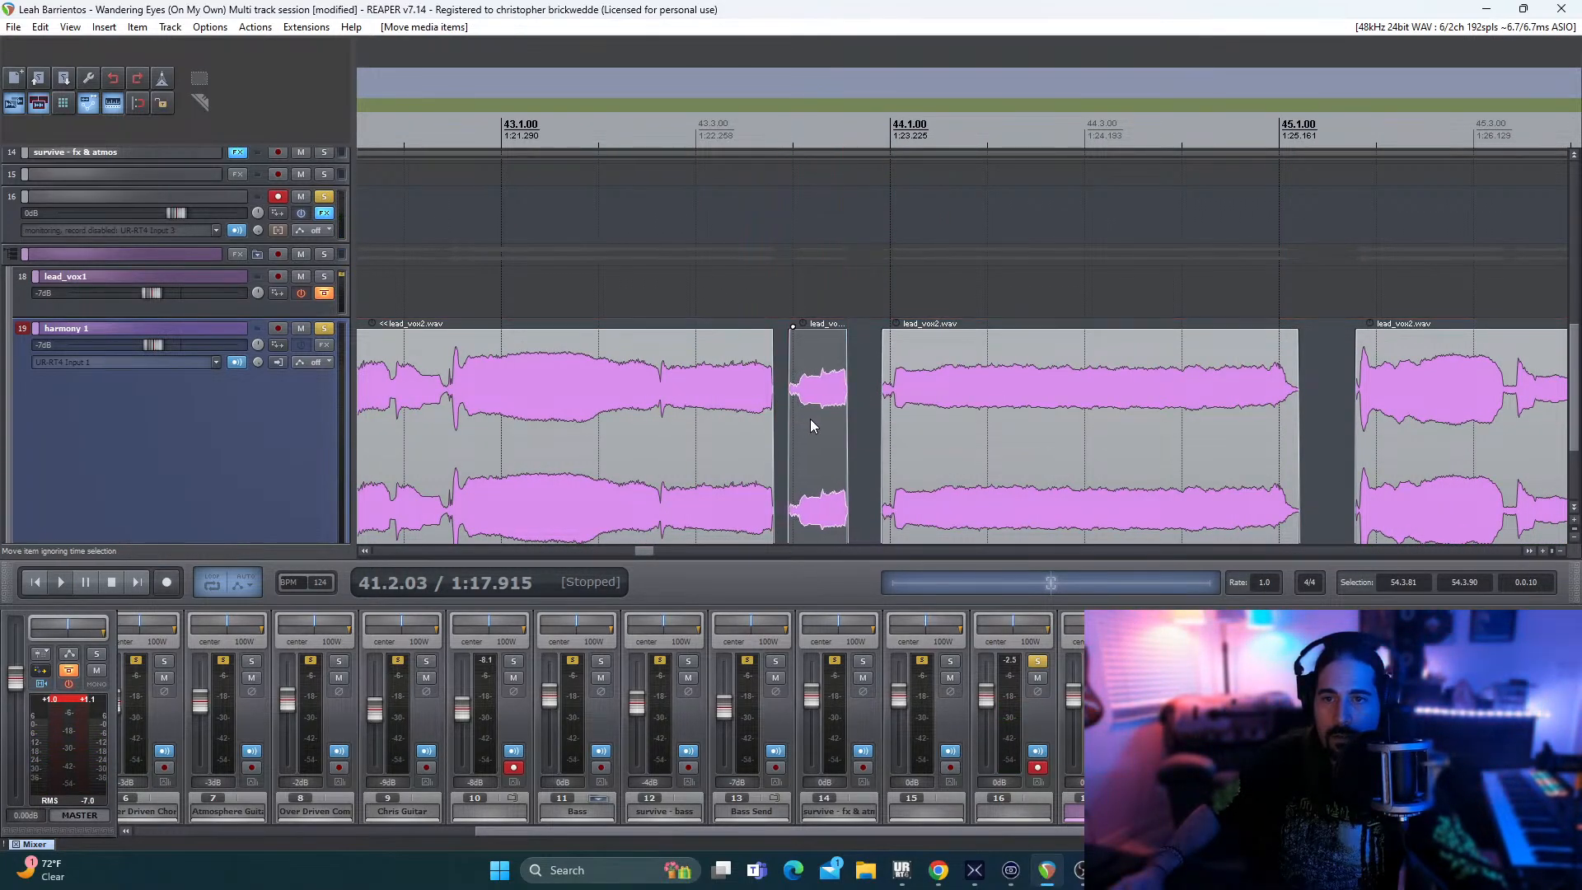
pyautogui.click(683, 435)
pyautogui.press('space')
pyautogui.press('space')
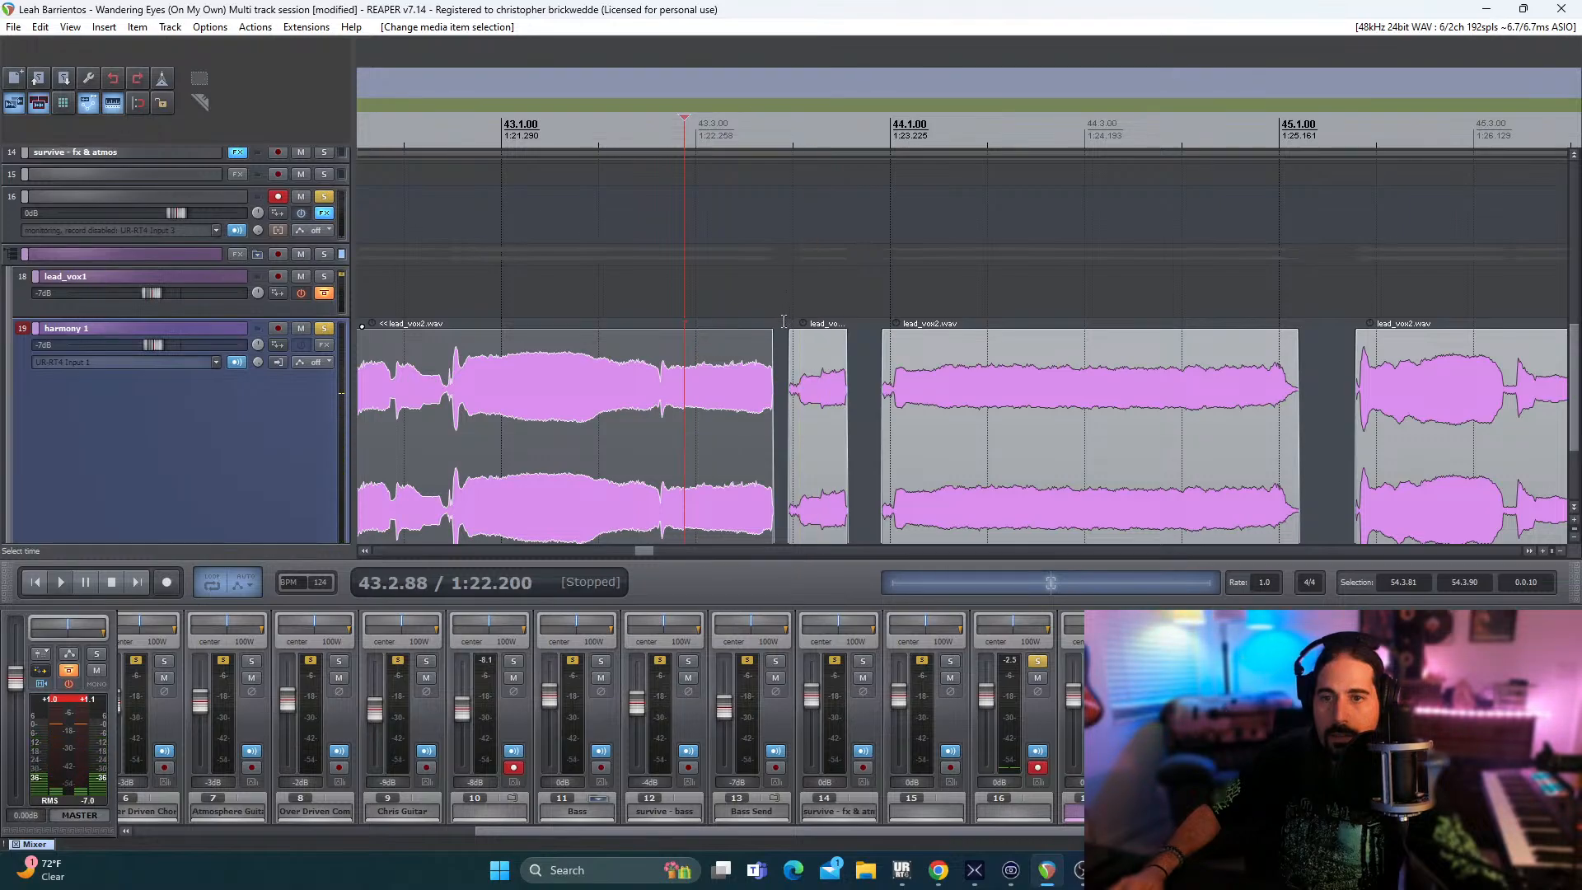
# - Try a 0.123-second fade-out on the clip before the short syllable, audition from 43.3.06 and remove the fade
pyautogui.moveTo(771, 333); pyautogui.dragTo(747, 333)
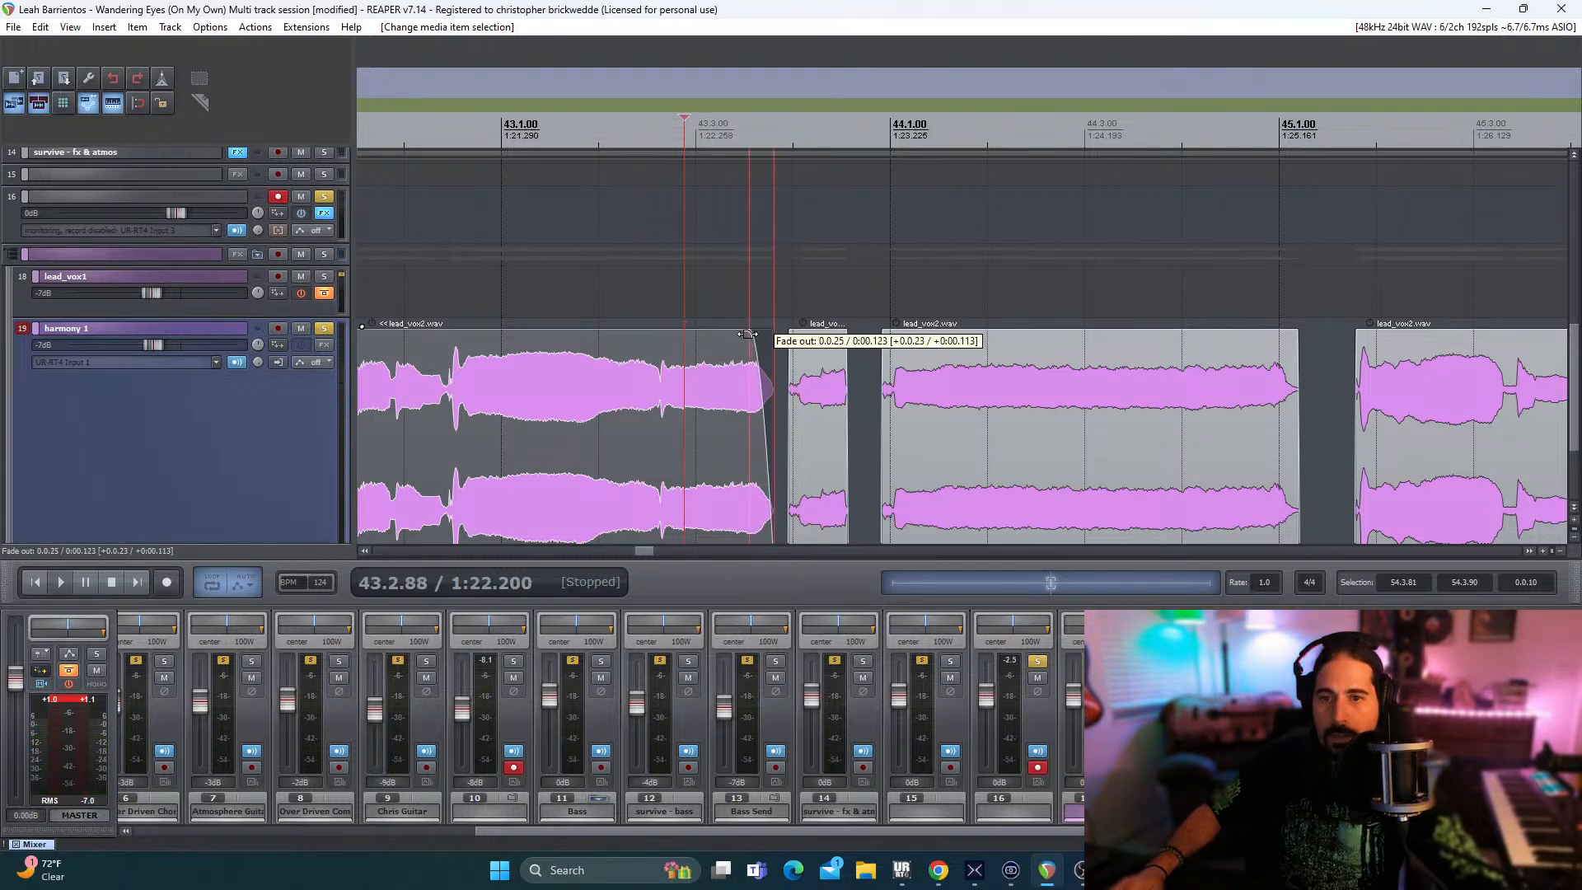
pyautogui.click(701, 297)
pyautogui.press('space')
pyautogui.moveTo(747, 334); pyautogui.dragTo(776, 333)
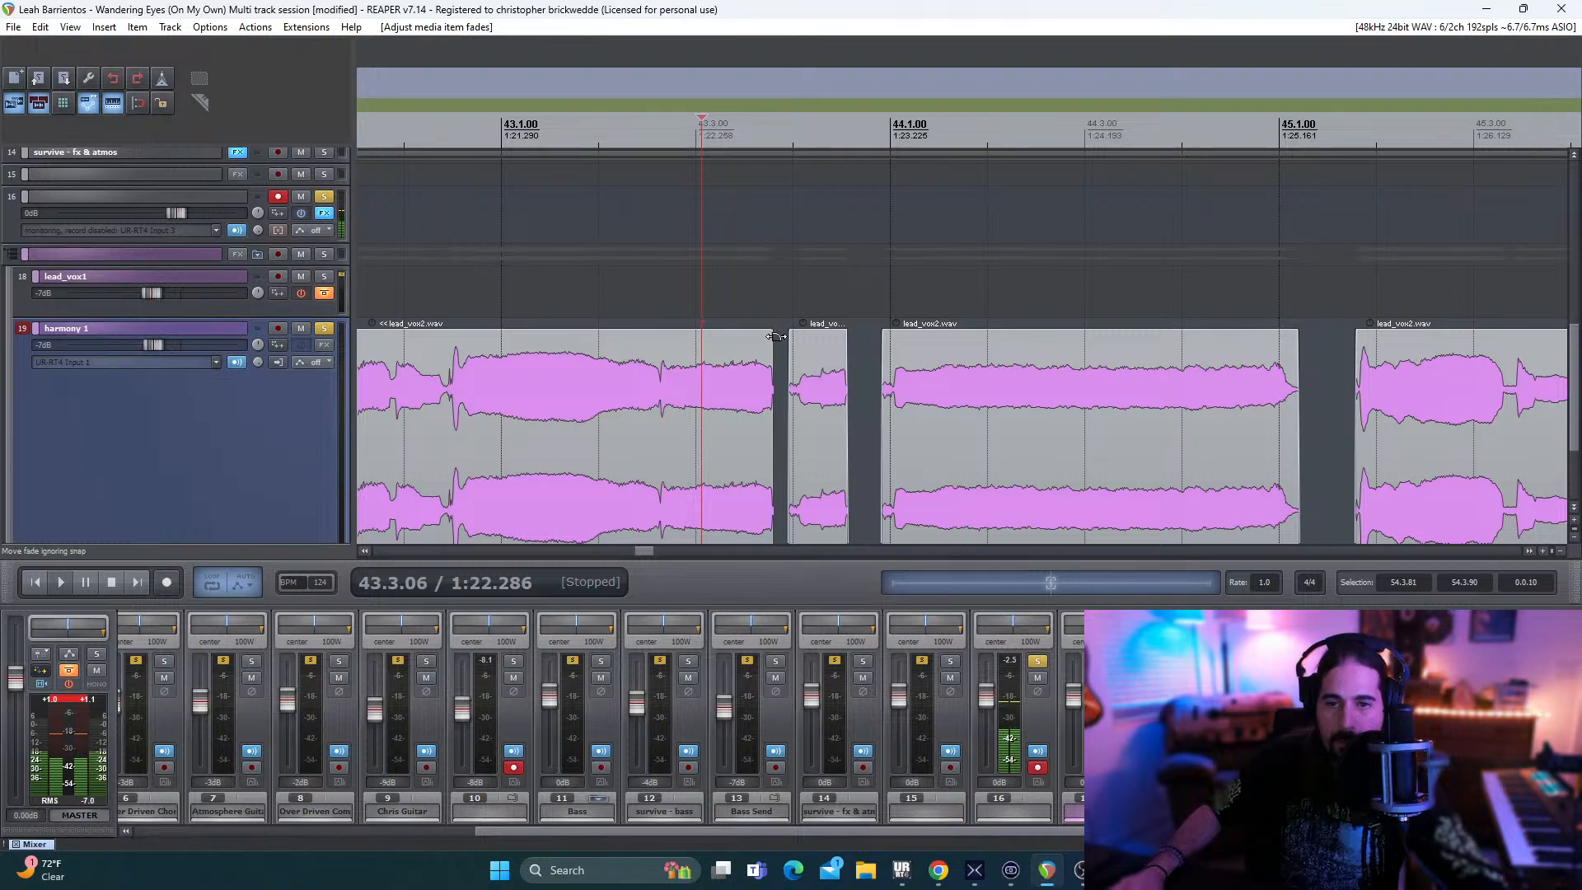
pyautogui.press('space')
pyautogui.press('space')
# - Move the short syllable earlier so it slightly overlaps the end of the preceding clip, and play from 43.2.69
pyautogui.moveTo(829, 422); pyautogui.dragTo(800, 426)
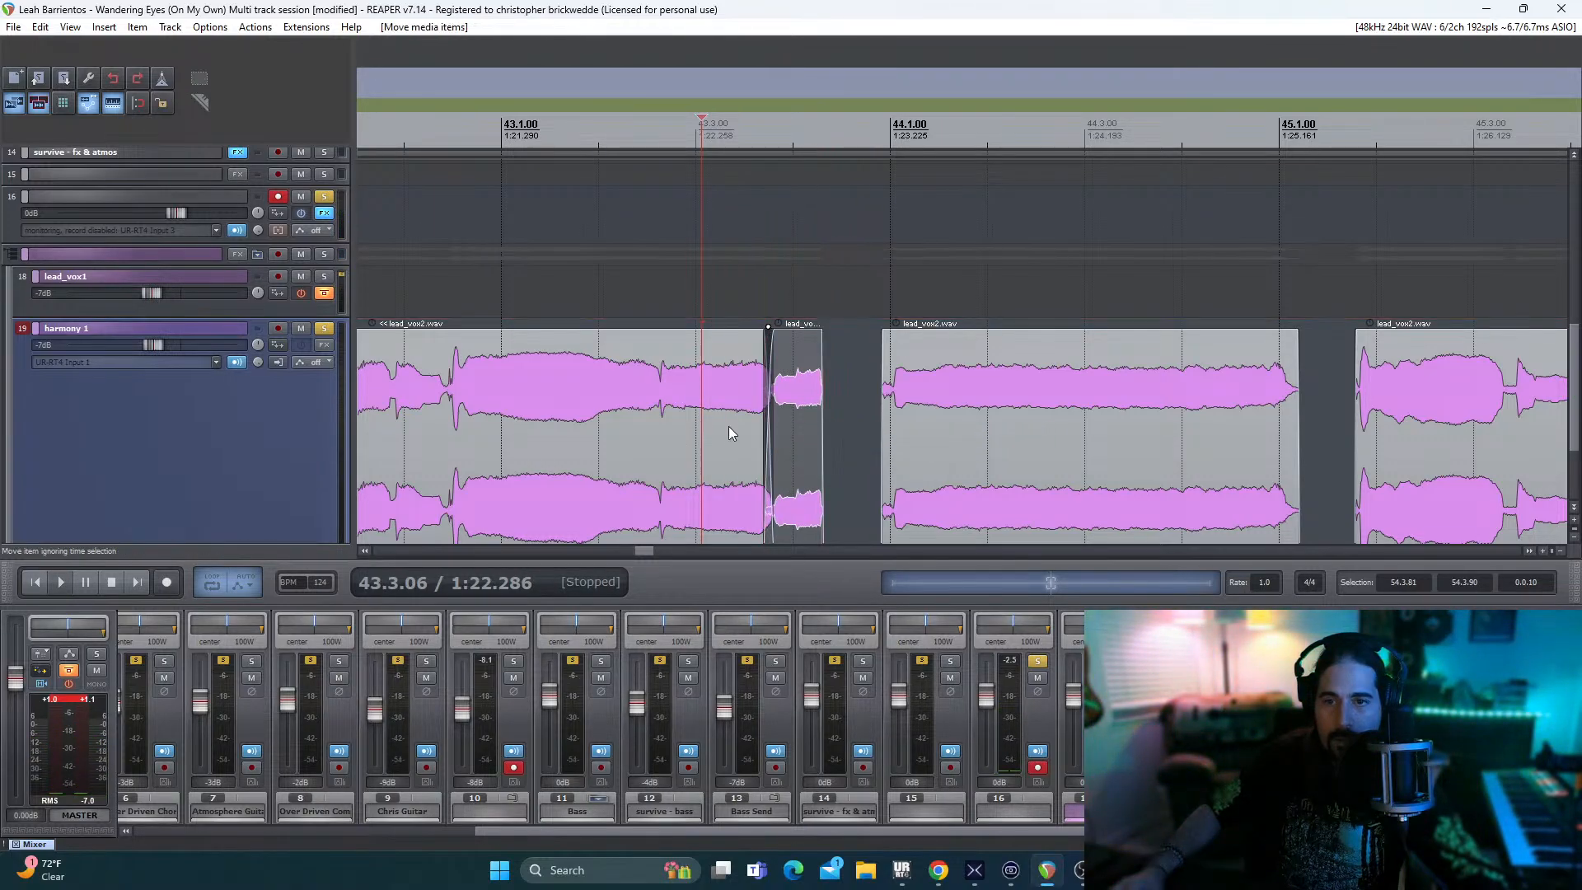
pyautogui.click(664, 290)
pyautogui.press('space')
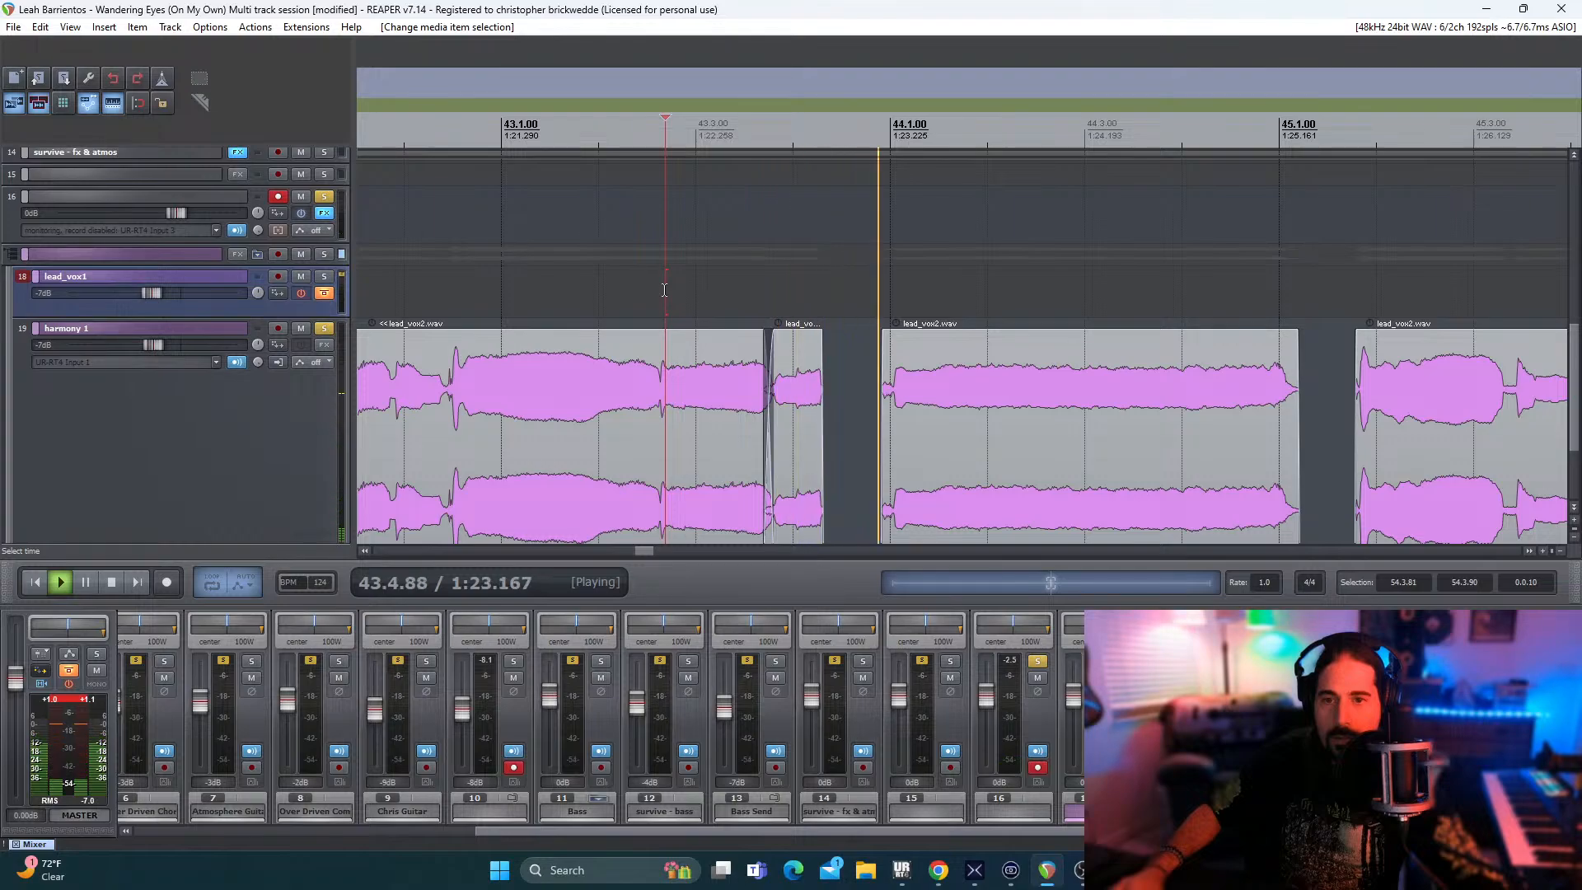
# - Move the sustained piece earlier against the short syllable, fine-tune it slightly later and audition the join from 43.2.69
pyautogui.moveTo(1155, 432); pyautogui.dragTo(1066, 424)
pyautogui.press('space')
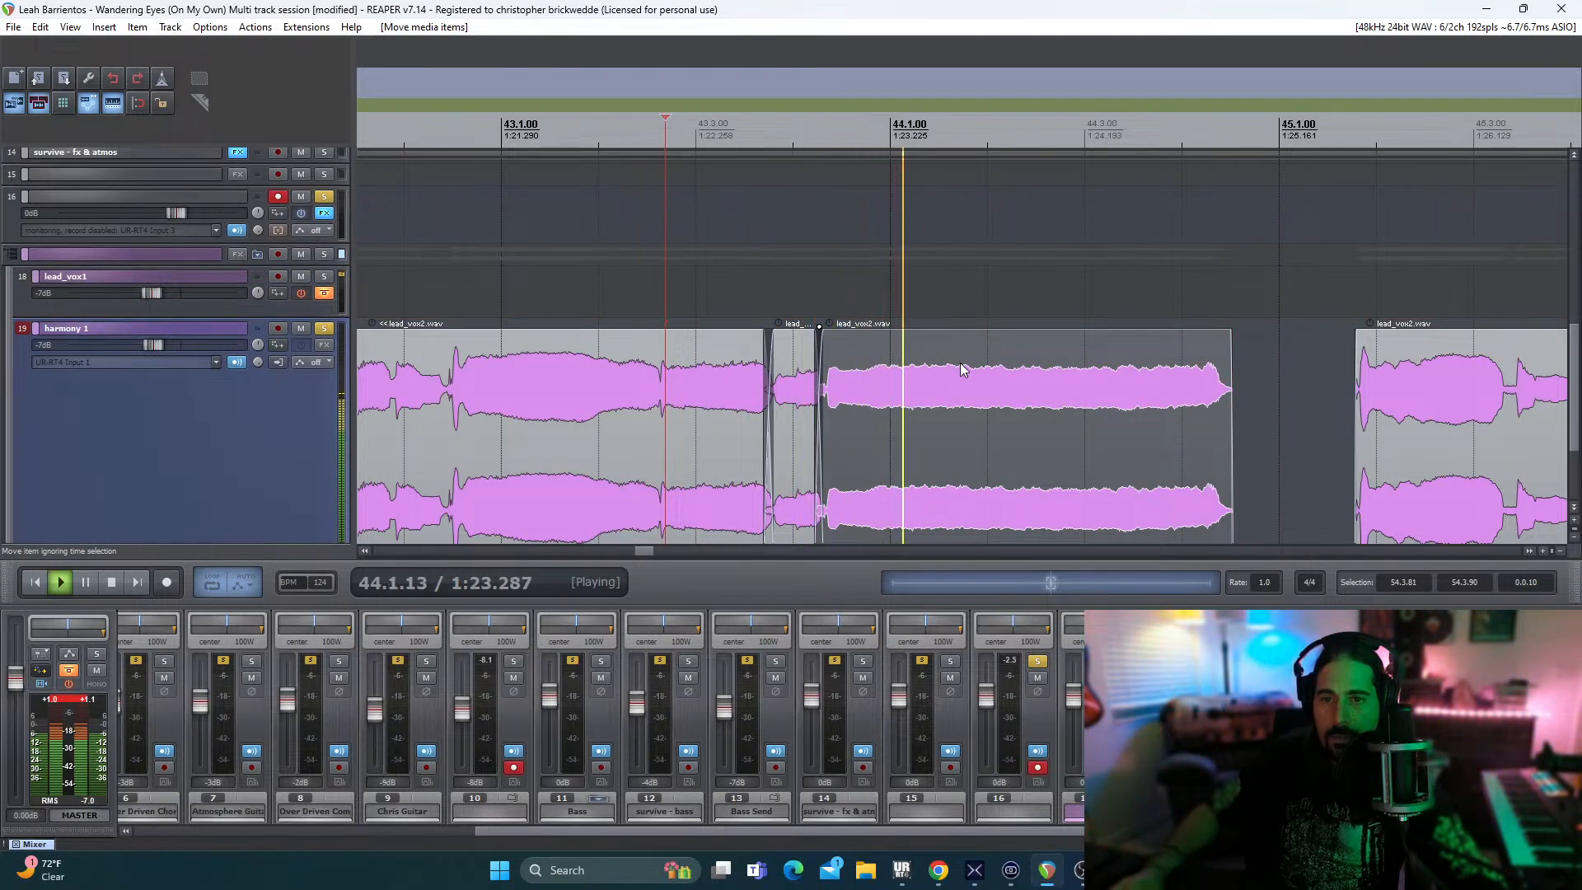
pyautogui.press('space')
pyautogui.moveTo(960, 364)
pyautogui.mouseDown()
pyautogui.moveTo(947, 366)
pyautogui.moveTo(976, 380)
pyautogui.moveTo(961, 376)
pyautogui.mouseUp()
pyautogui.press('space')
pyautogui.press('space')
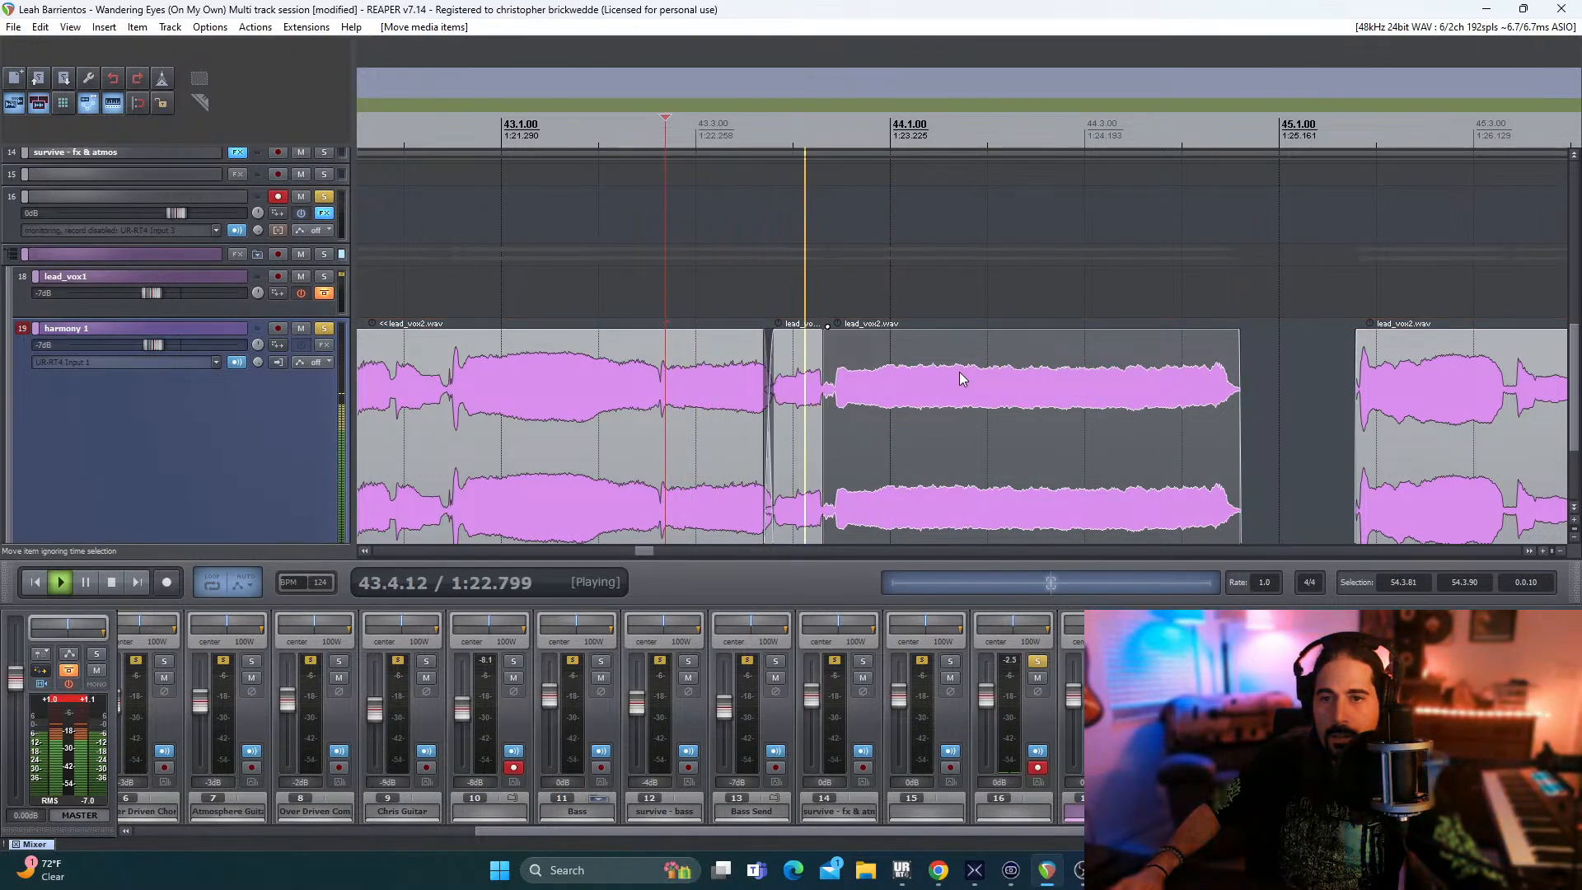
pyautogui.press('space')
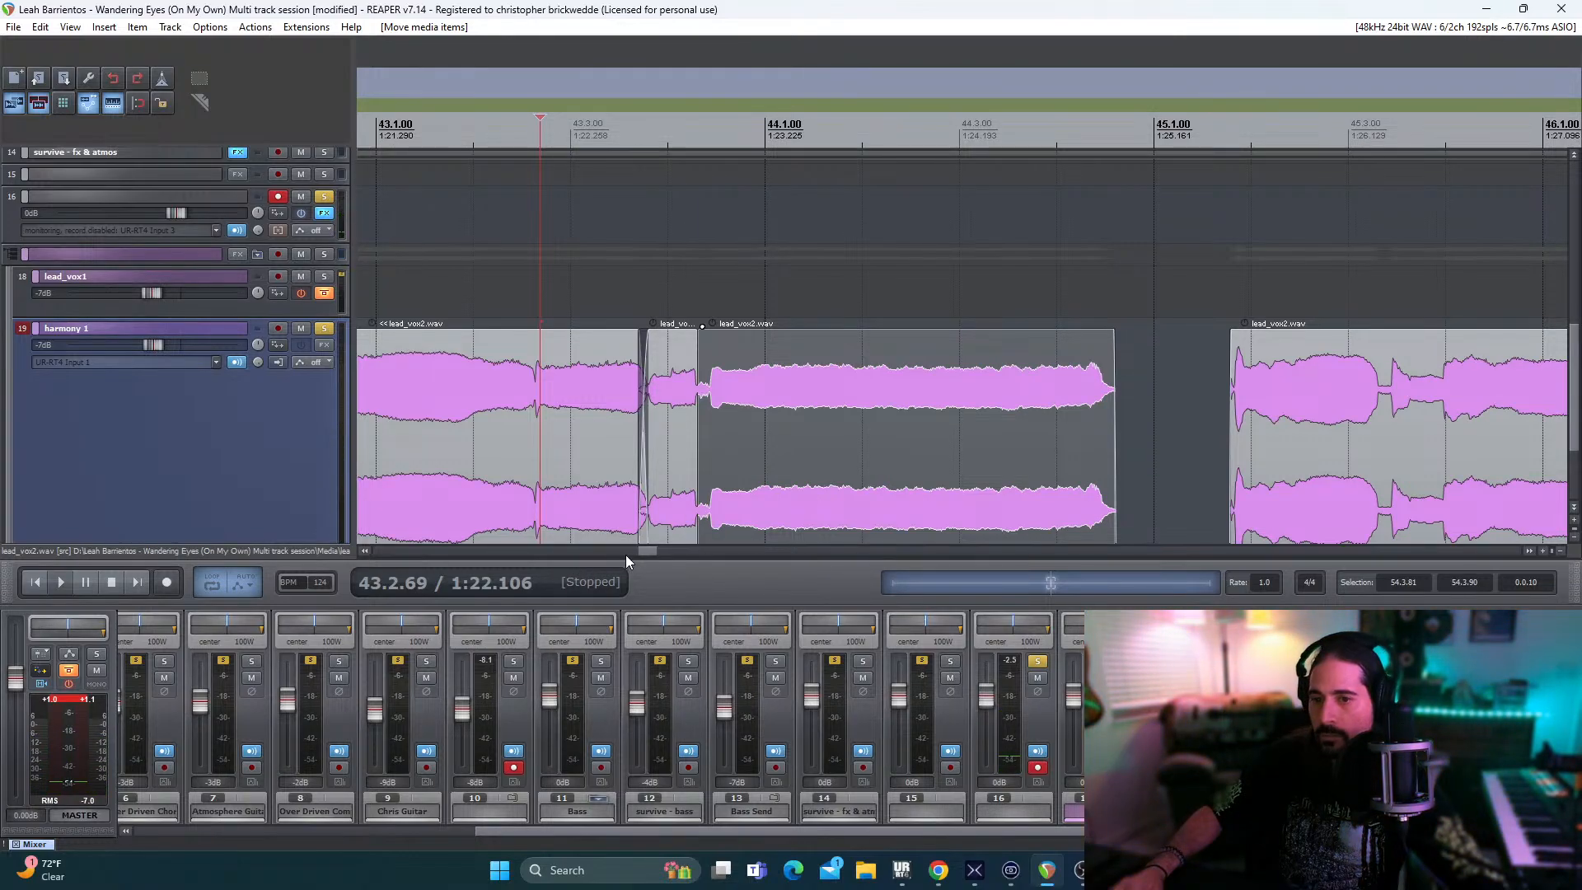
# - Play the full harmony phrase again from about 41.2.00 to check the new clip positions
pyautogui.moveTo(648, 550); pyautogui.dragTo(630, 555)
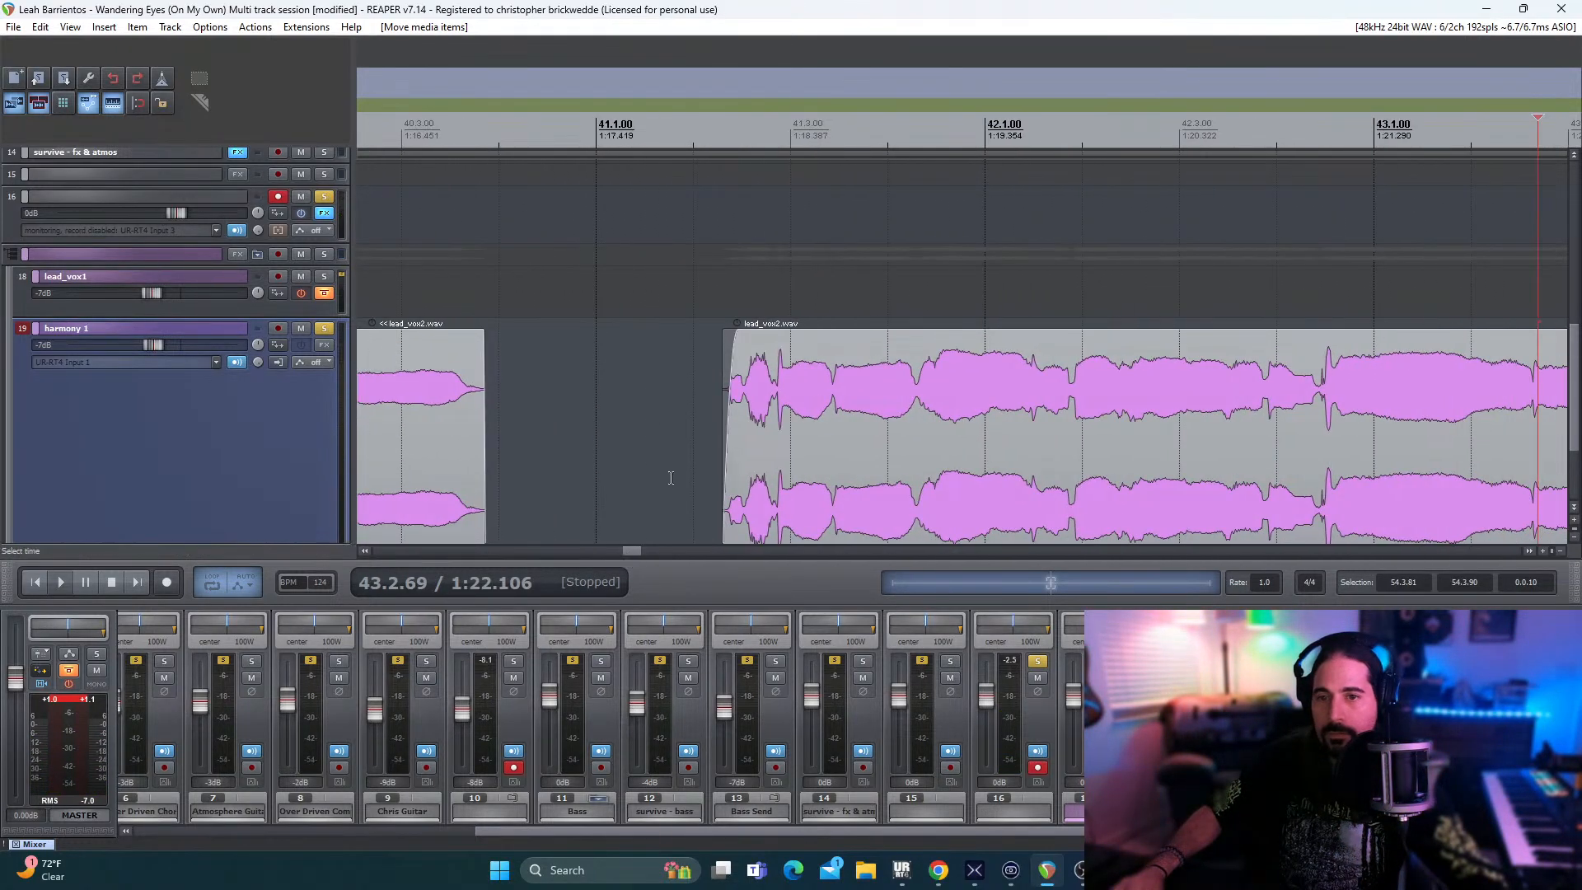
pyautogui.click(693, 443)
pyautogui.press('space')
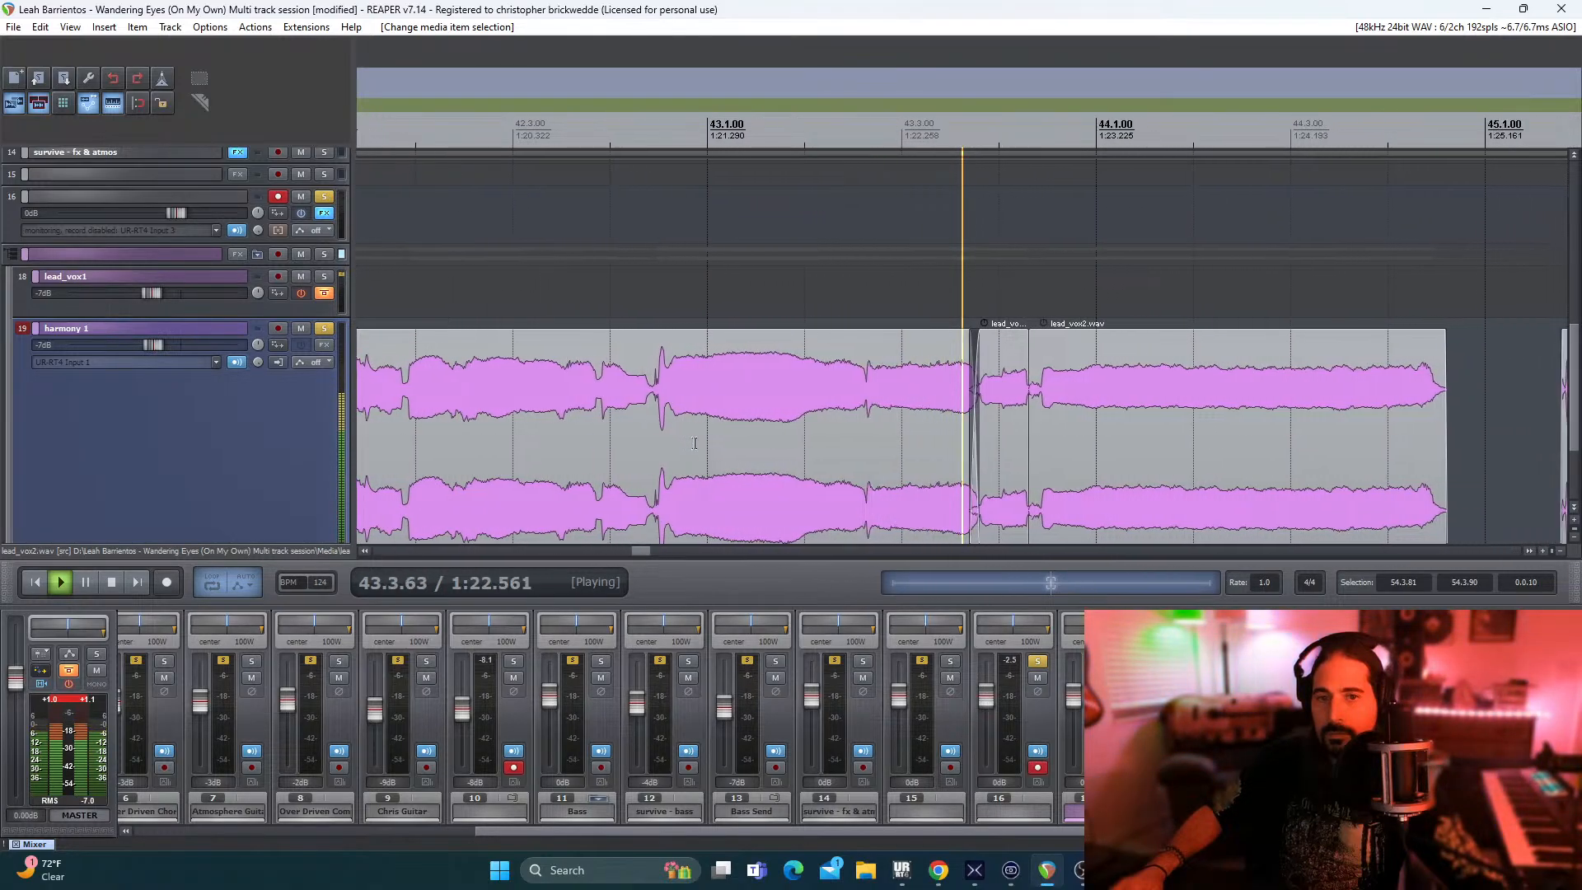
# - Audition the adjusted harmony 1 phrase from 41.2.02 soloed, and play it again unsoloed in the full mix
pyautogui.press('space')
pyautogui.press('space')
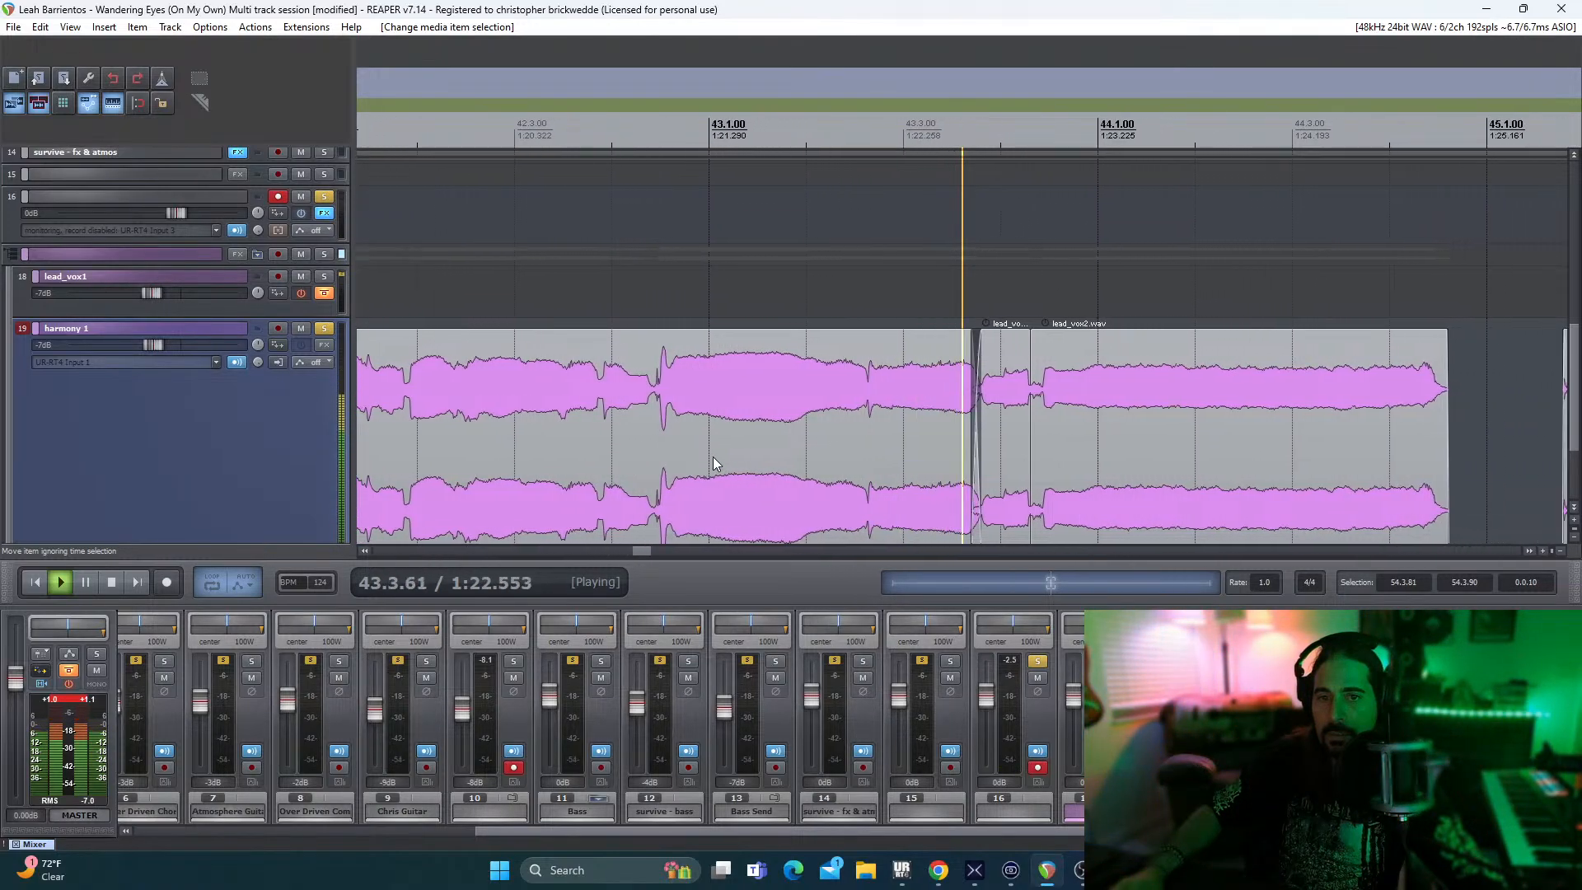
pyautogui.press('space')
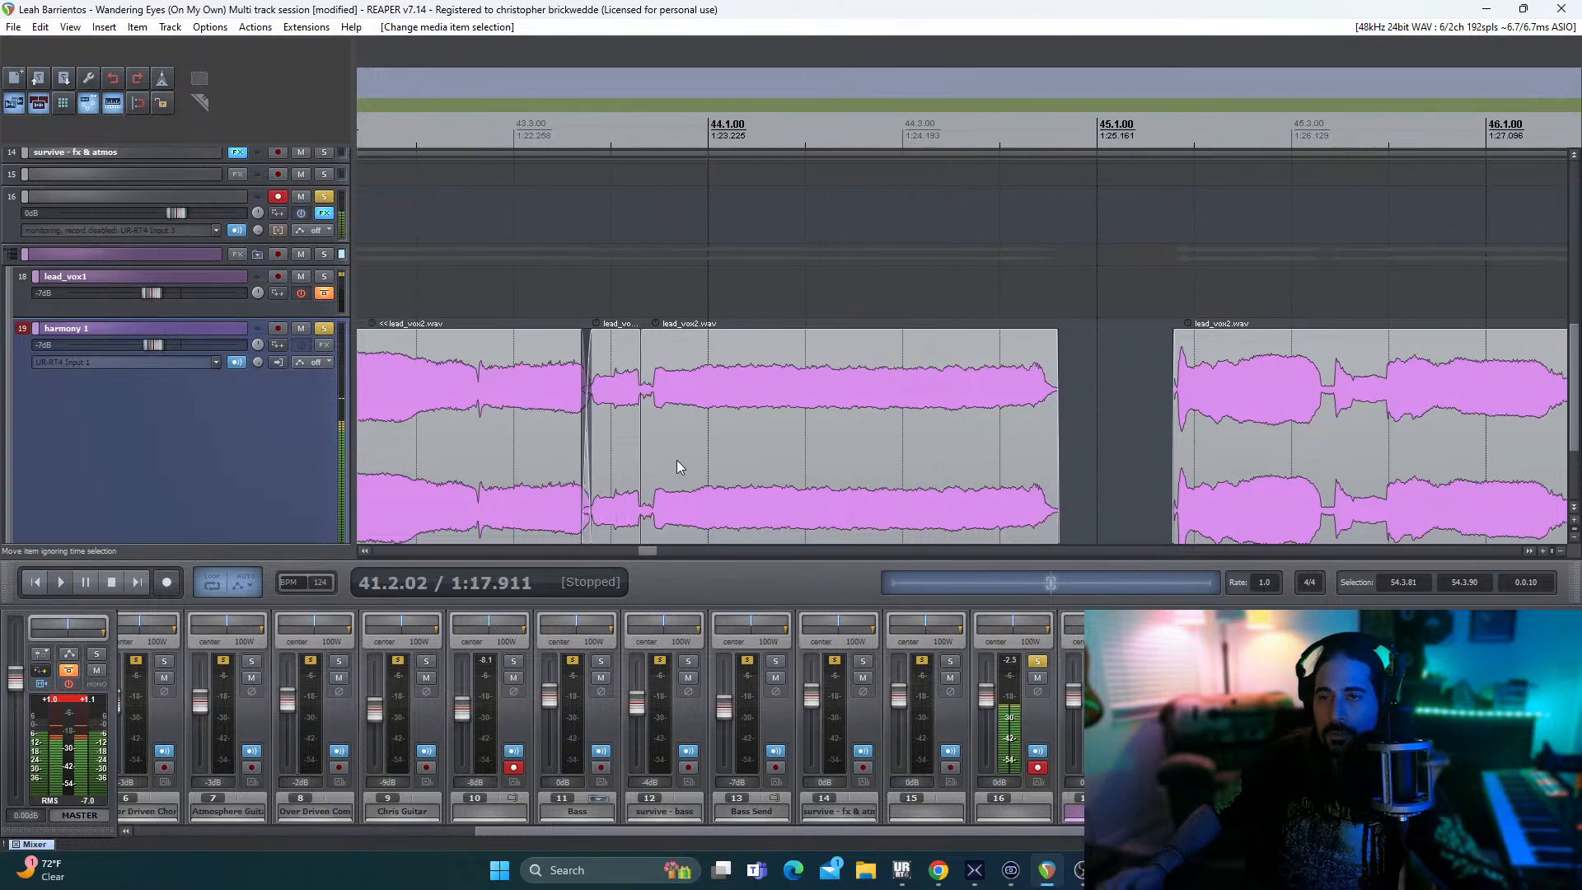
pyautogui.click(323, 329)
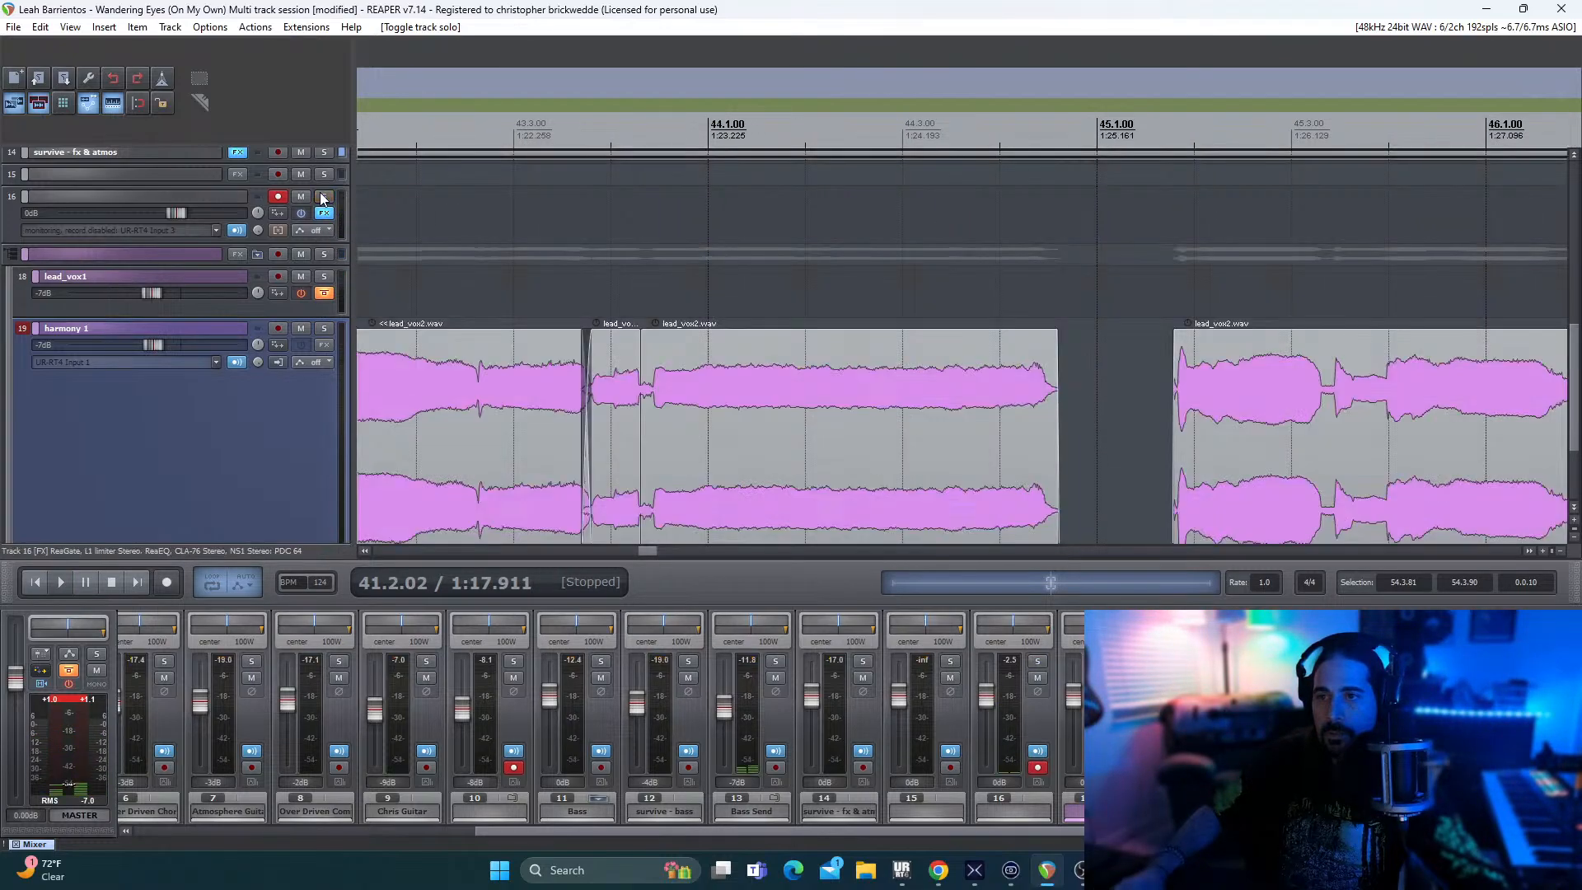
pyautogui.press('space')
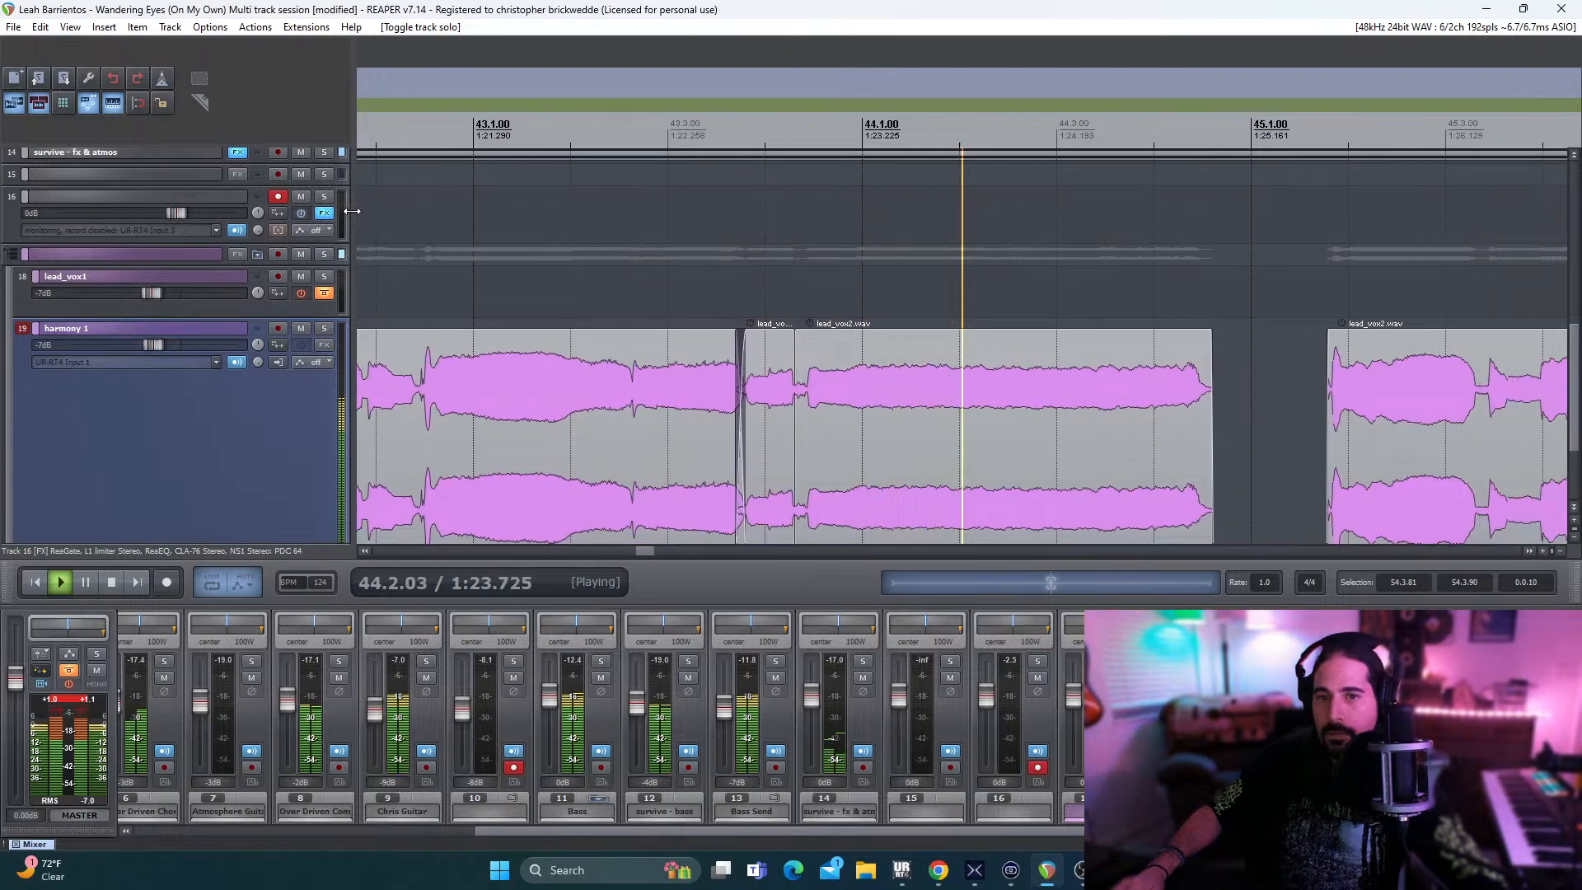
pyautogui.press('space')
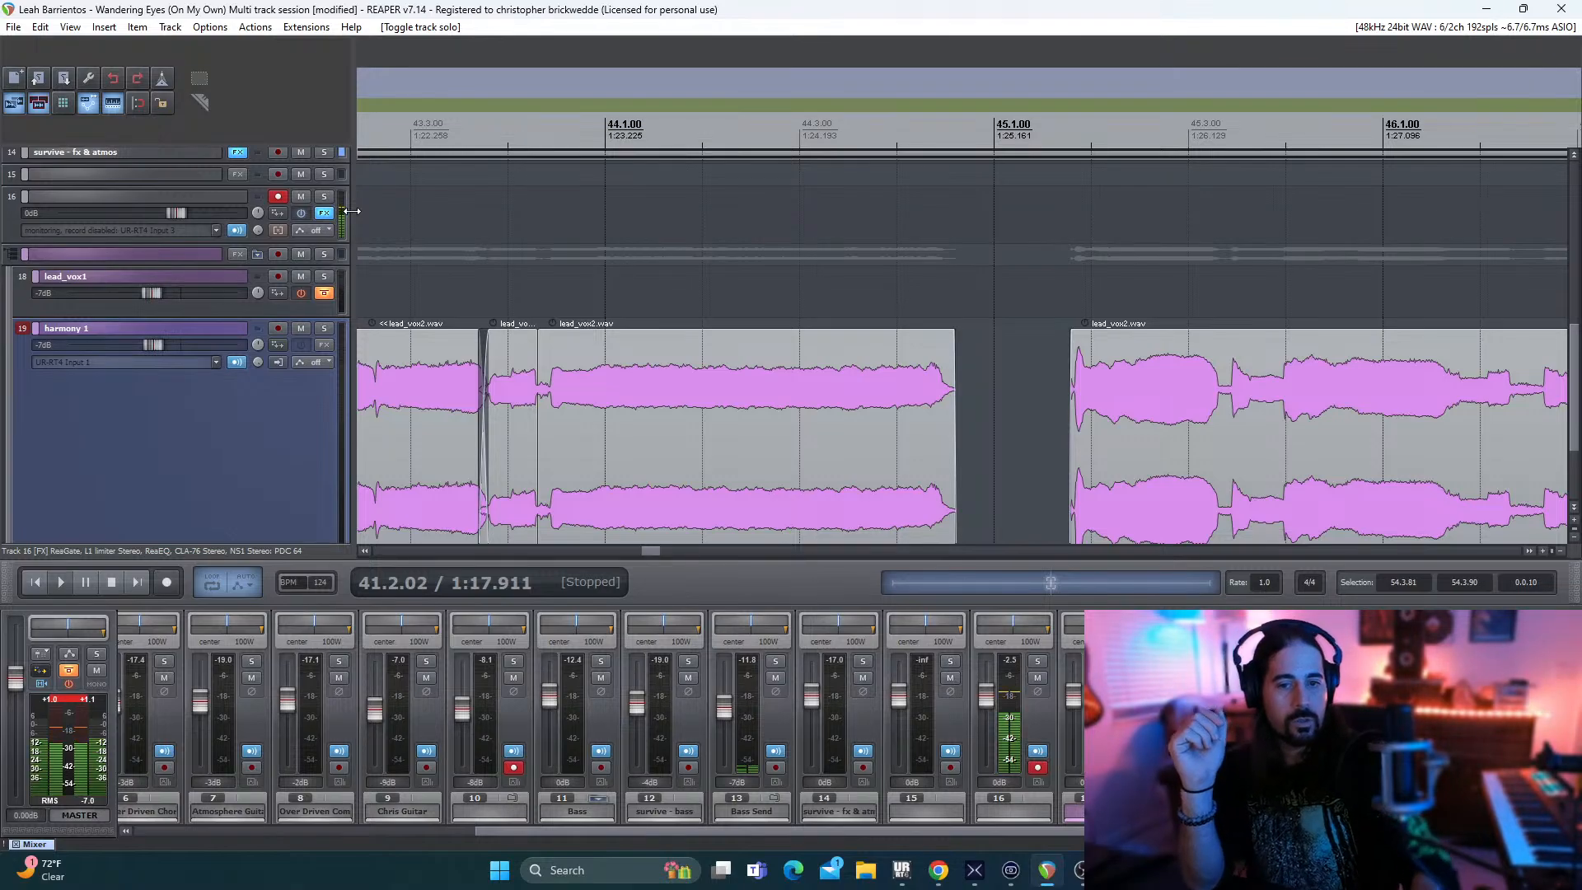
# - Play the mix from about 33.1.00 and shorten the fade-in on the first harmony 1 clip
pyautogui.scroll(-3, 787, 323)
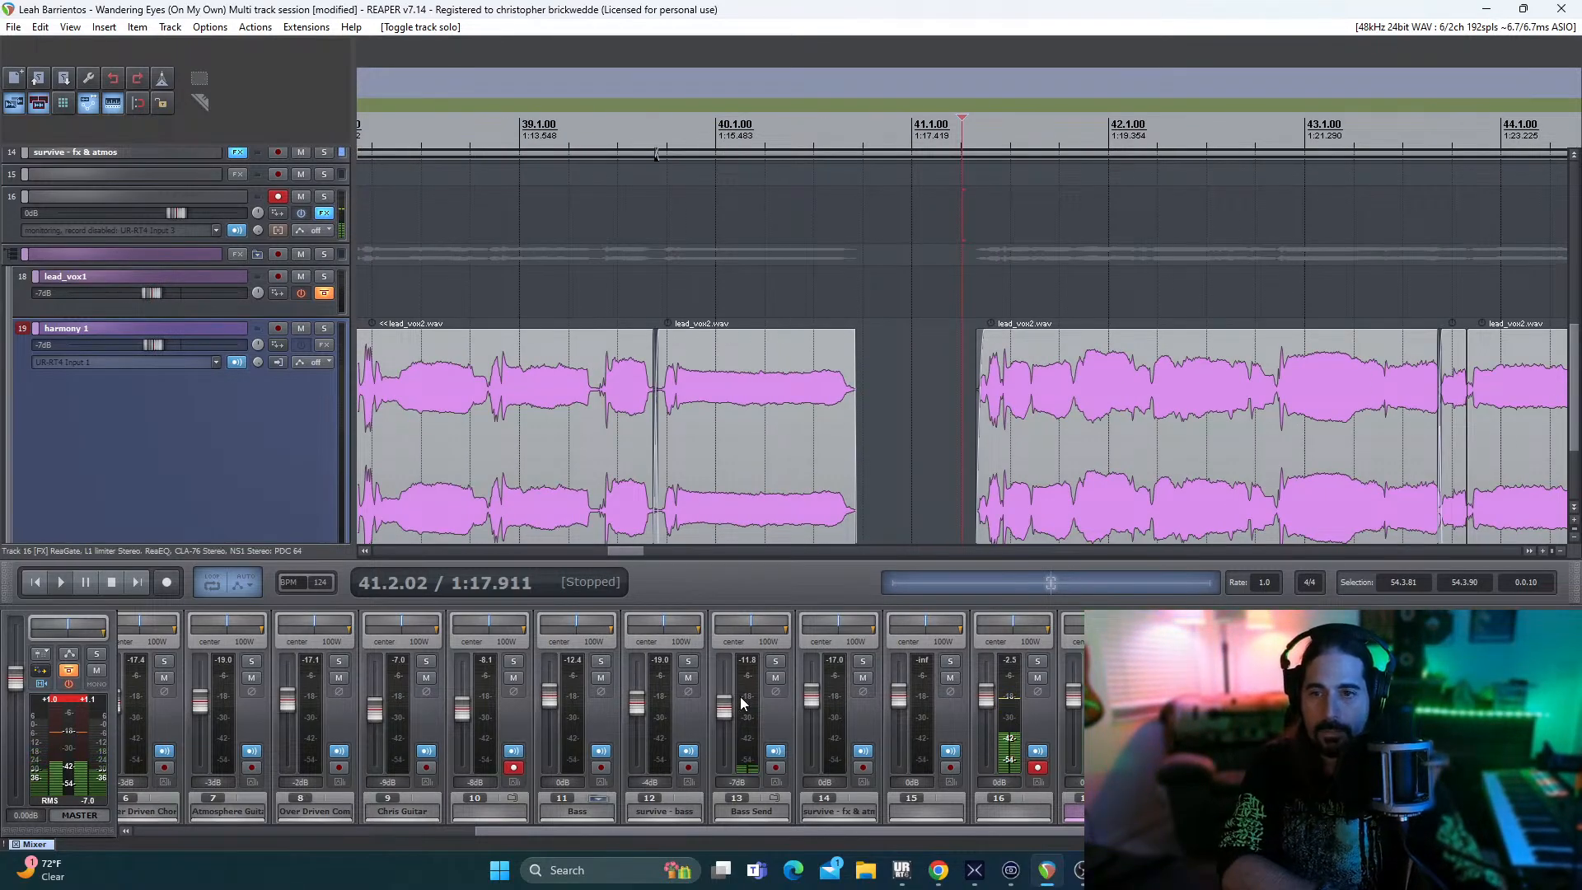
pyautogui.moveTo(615, 551); pyautogui.dragTo(585, 552)
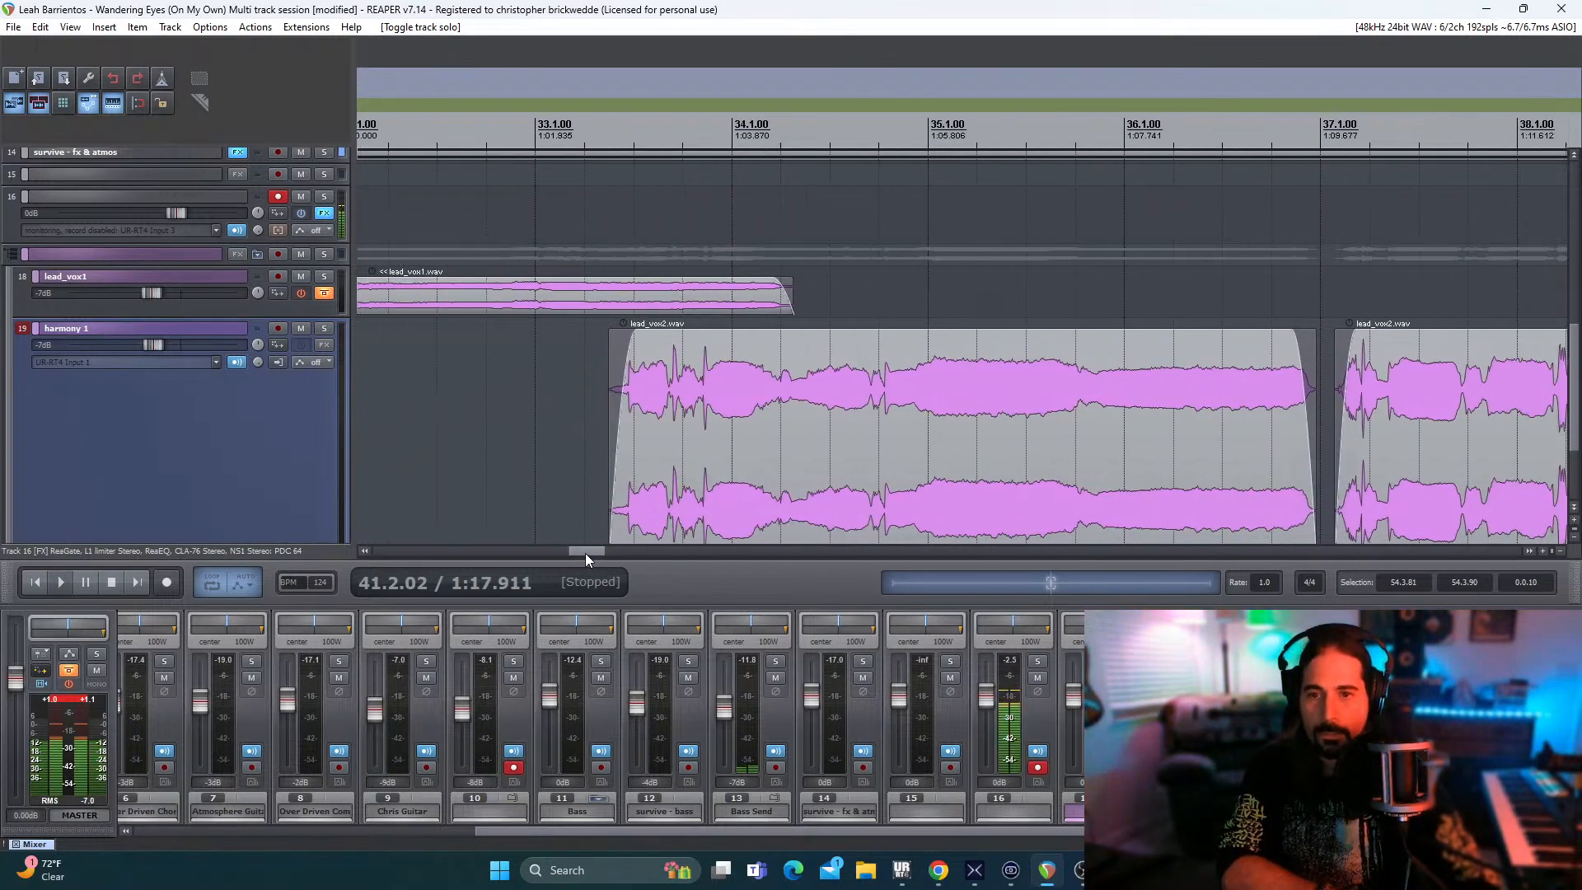
pyautogui.click(537, 448)
pyautogui.press('space')
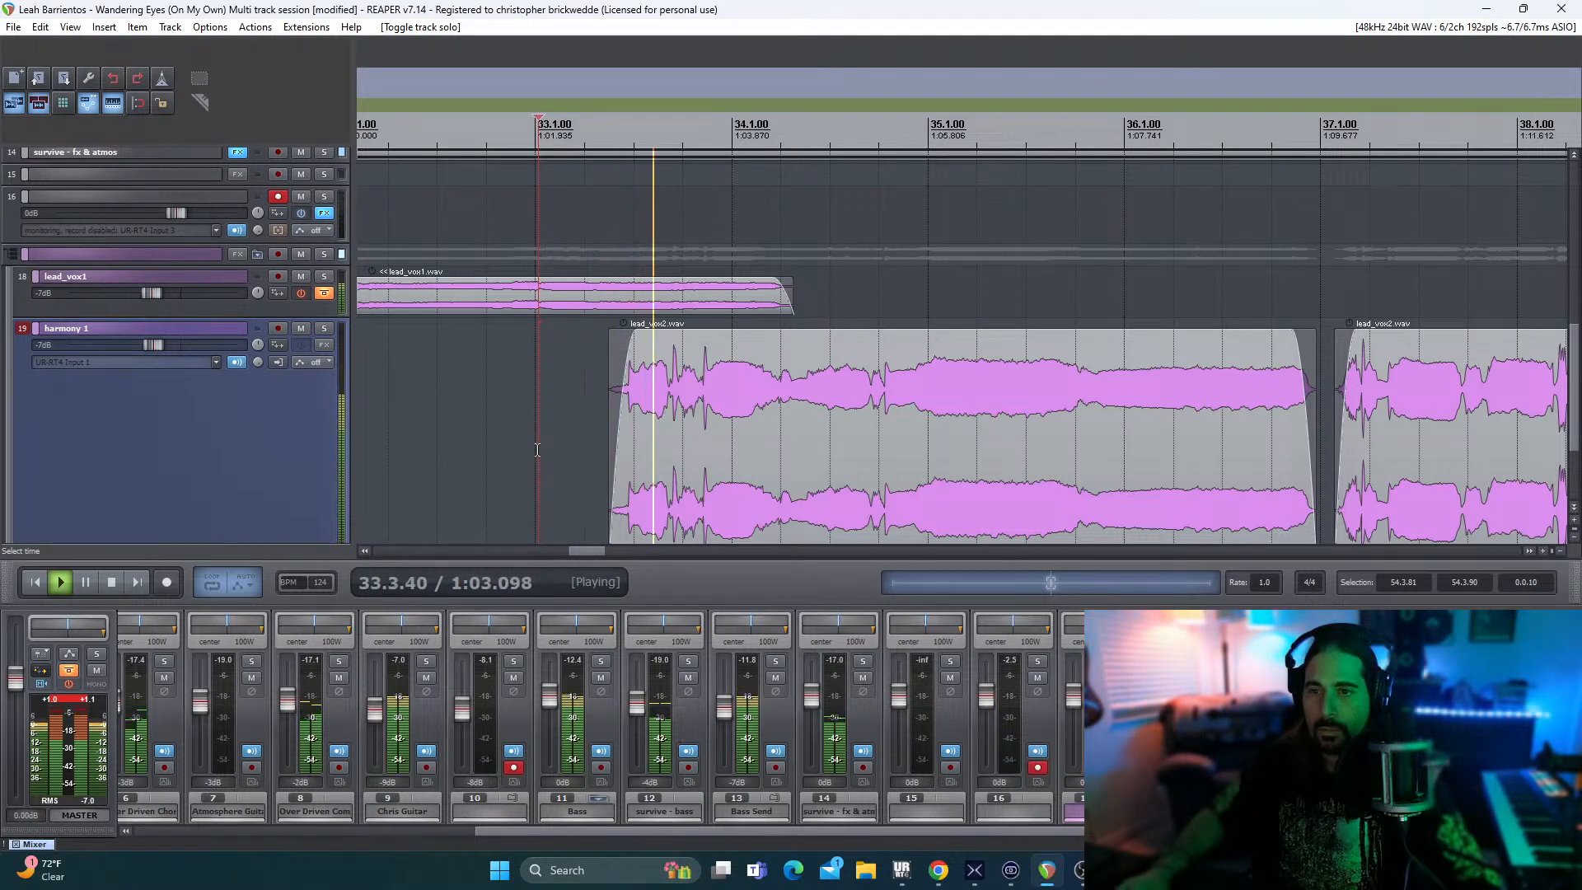
pyautogui.moveTo(620, 345); pyautogui.dragTo(610, 345)
# - Play the whole edited harmony 1 section in the full mix, restarting from 32.3.99 and running past bar 56
pyautogui.press('space')
pyautogui.press('space')
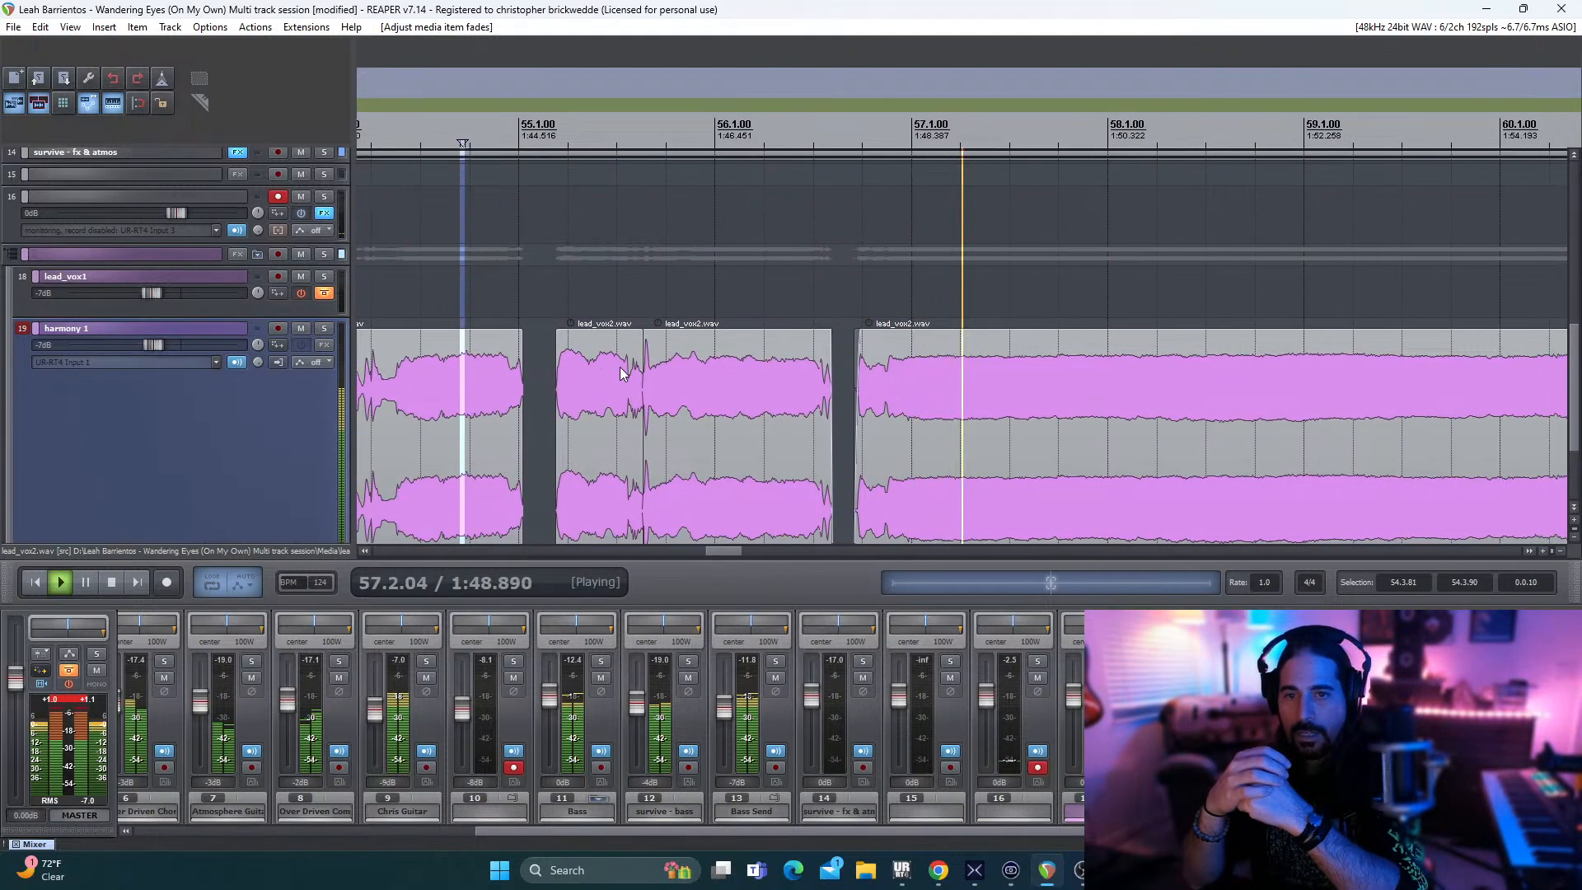
pyautogui.press('space')
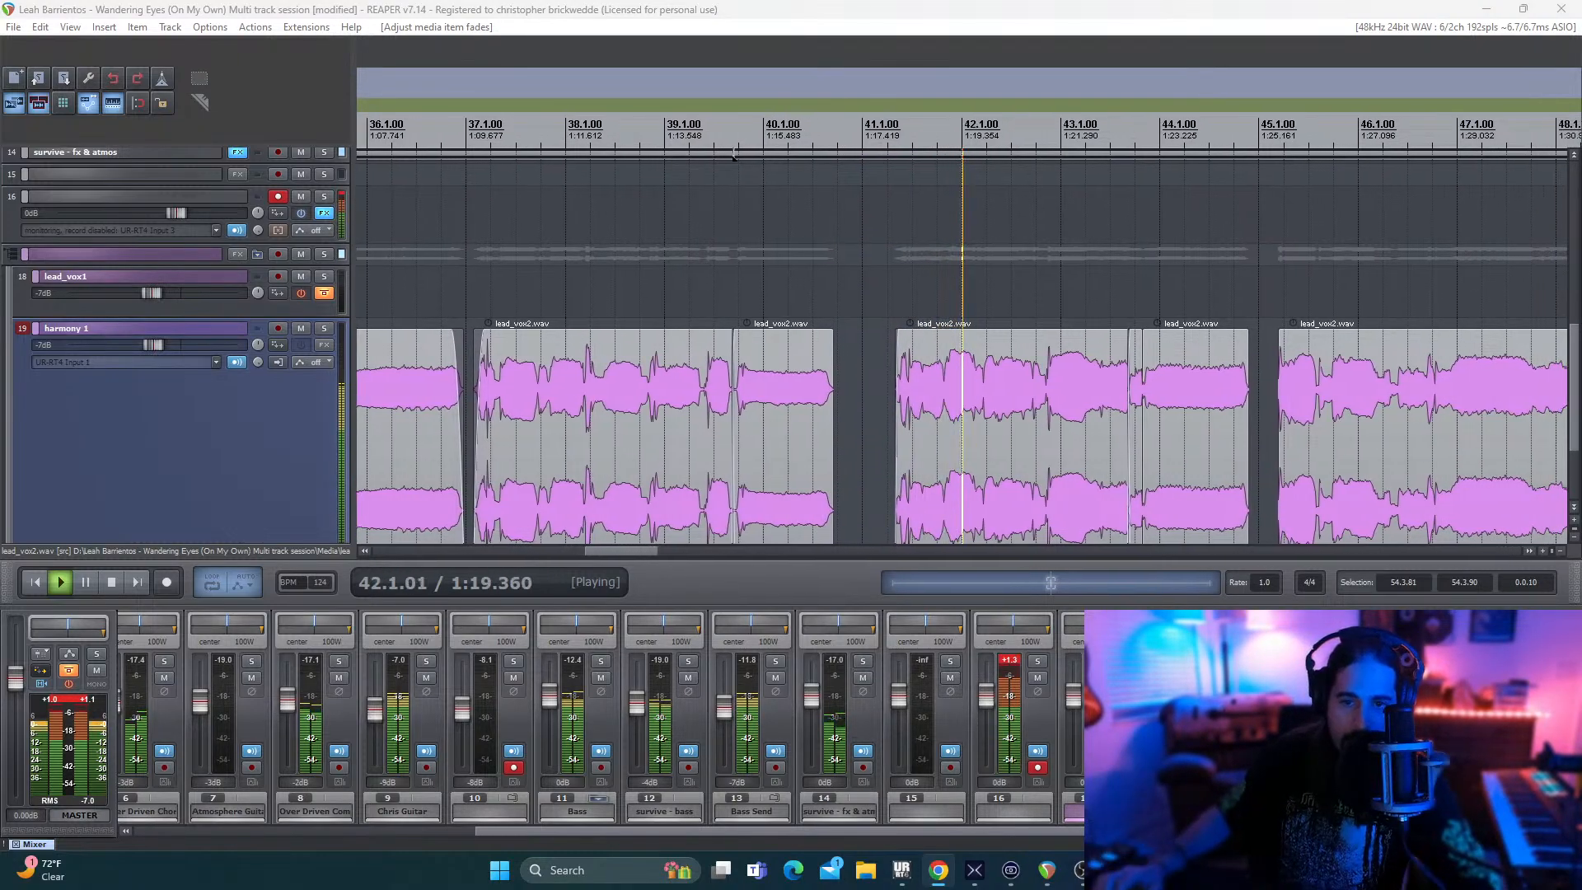
pyautogui.click(102, 582)
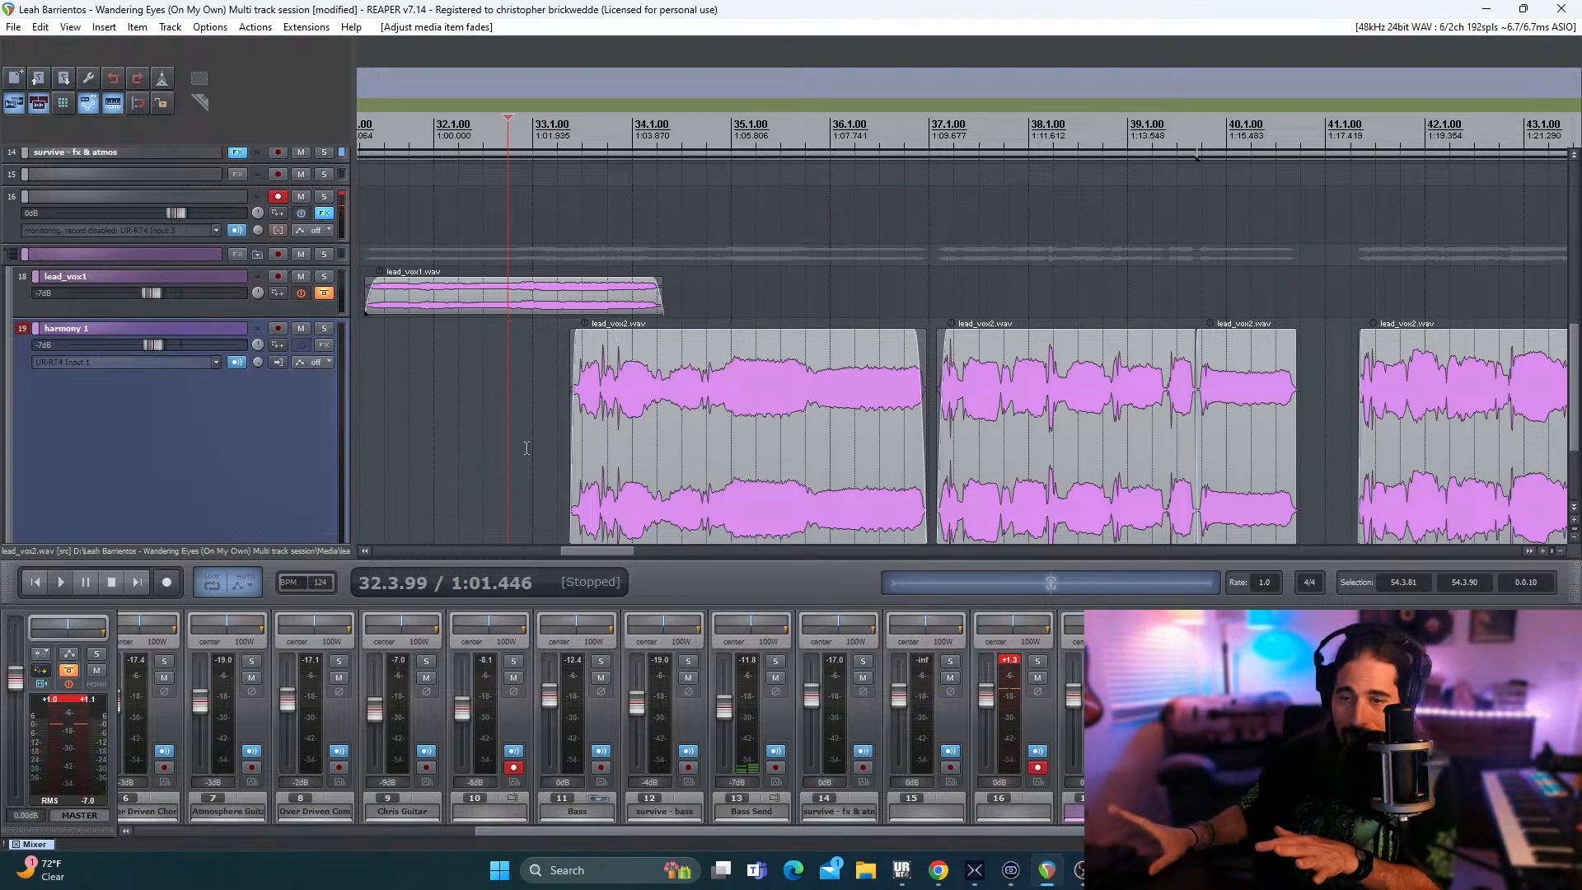
pyautogui.press('space')
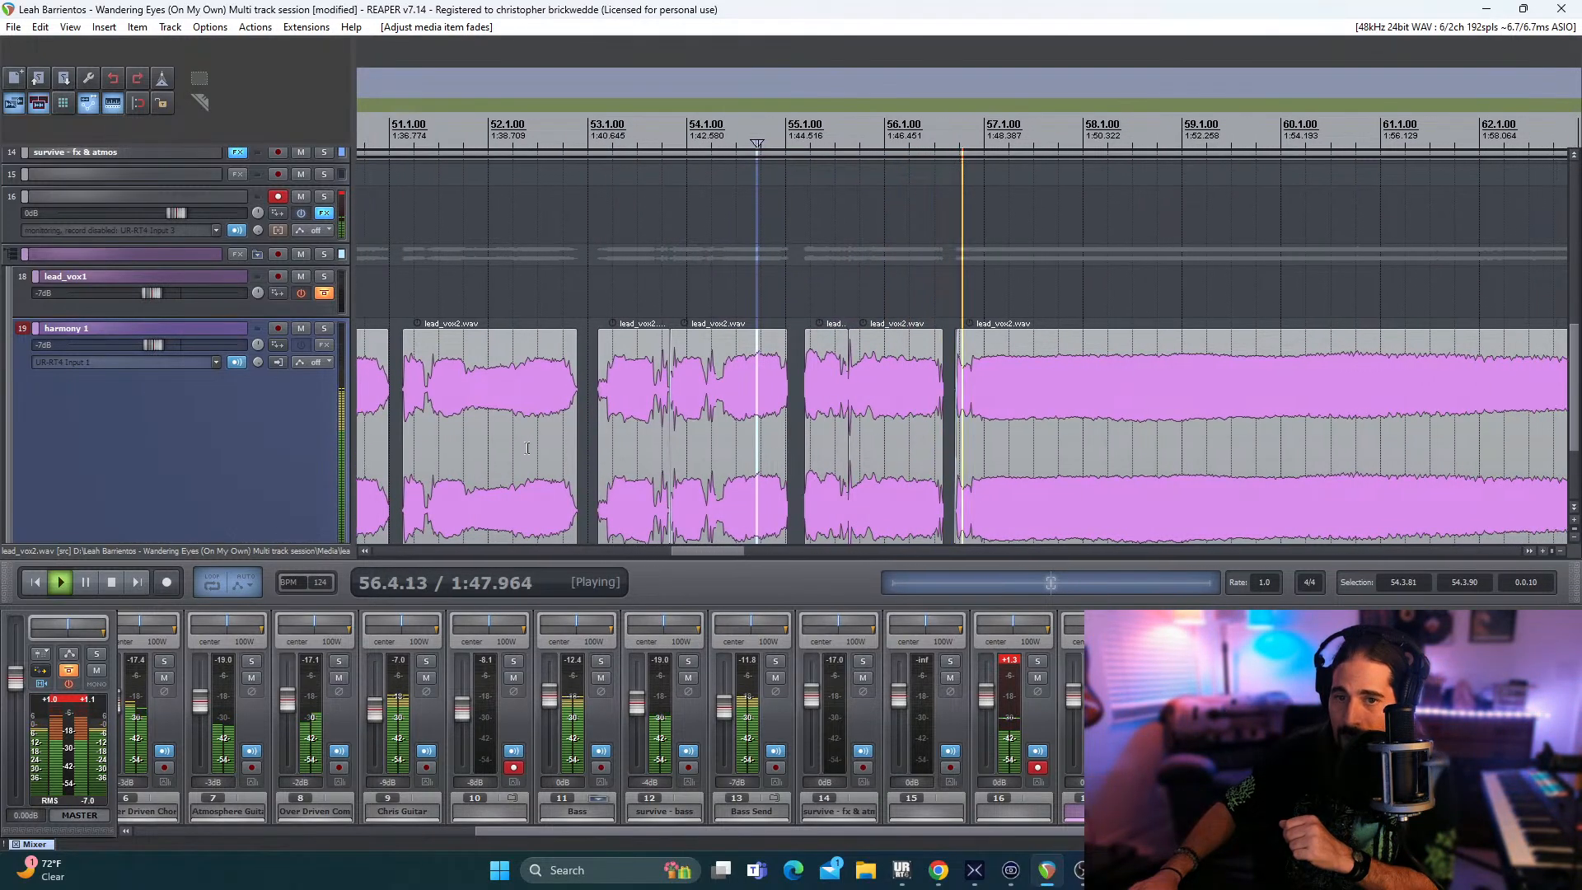
pyautogui.press('space')
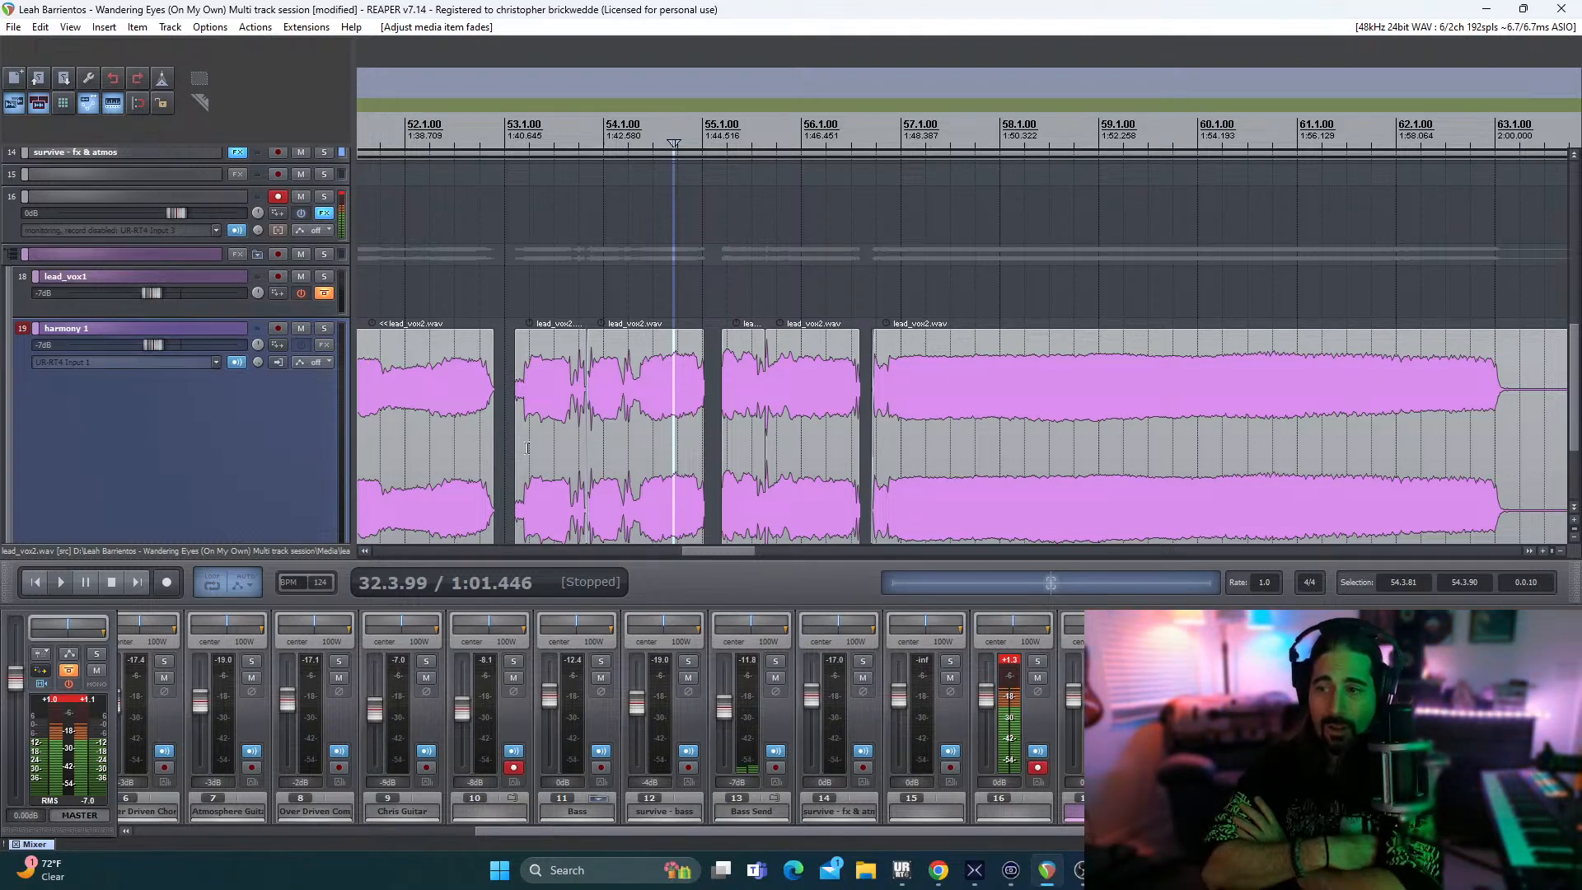
# - Audition the harmony 1 clip join soloed from 39.3.02, and unsolo the track
pyautogui.moveTo(743, 548); pyautogui.dragTo(640, 555)
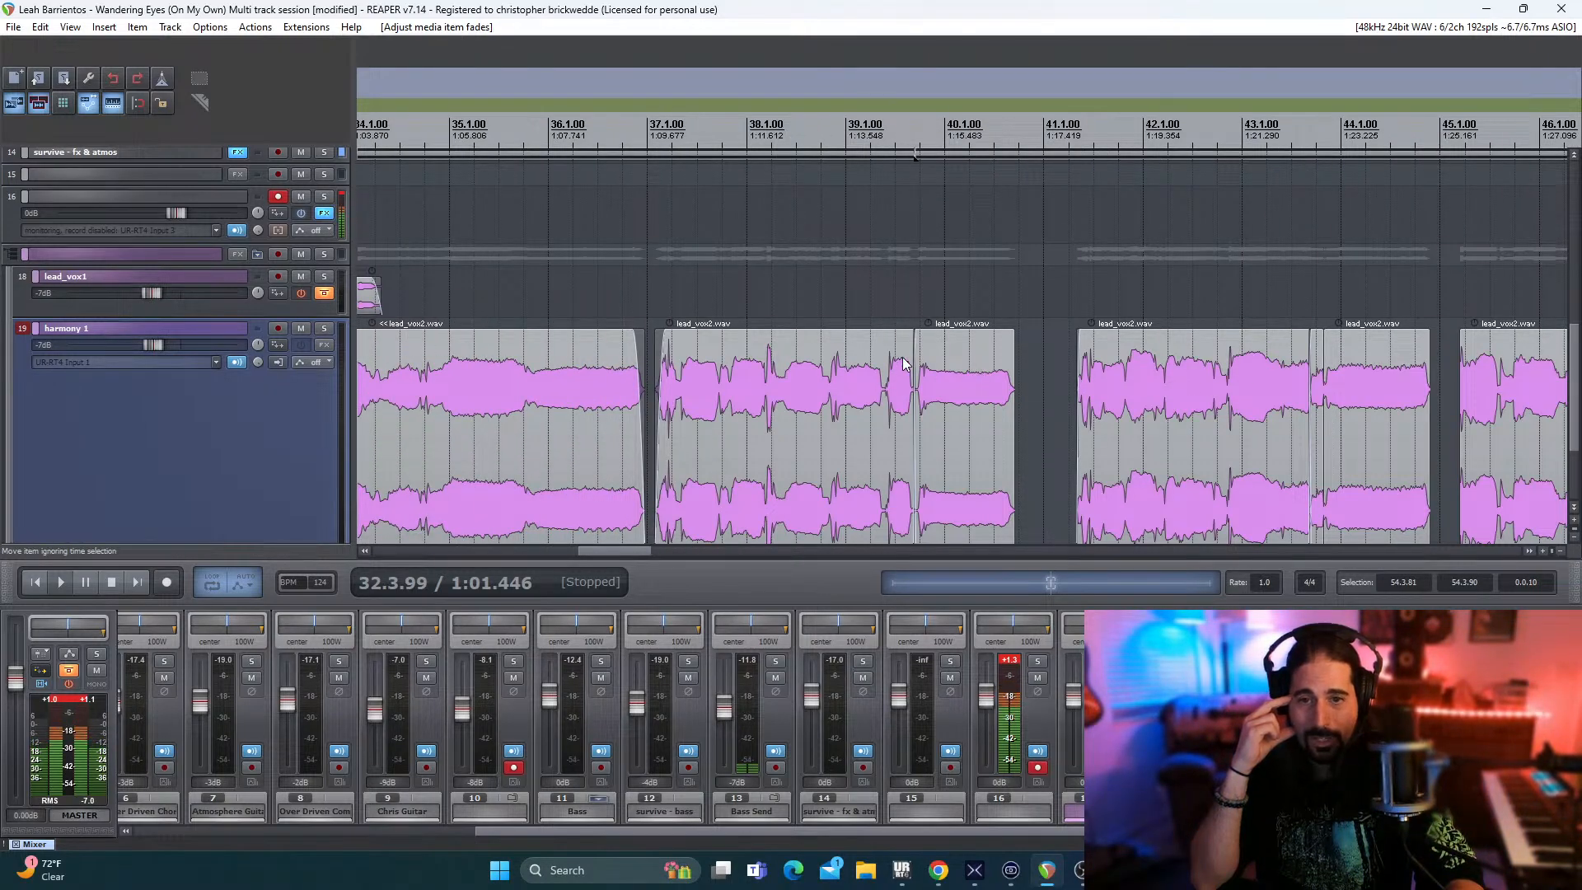
pyautogui.scroll(5, 904, 362)
pyautogui.moveTo(575, 550); pyautogui.dragTo(620, 556)
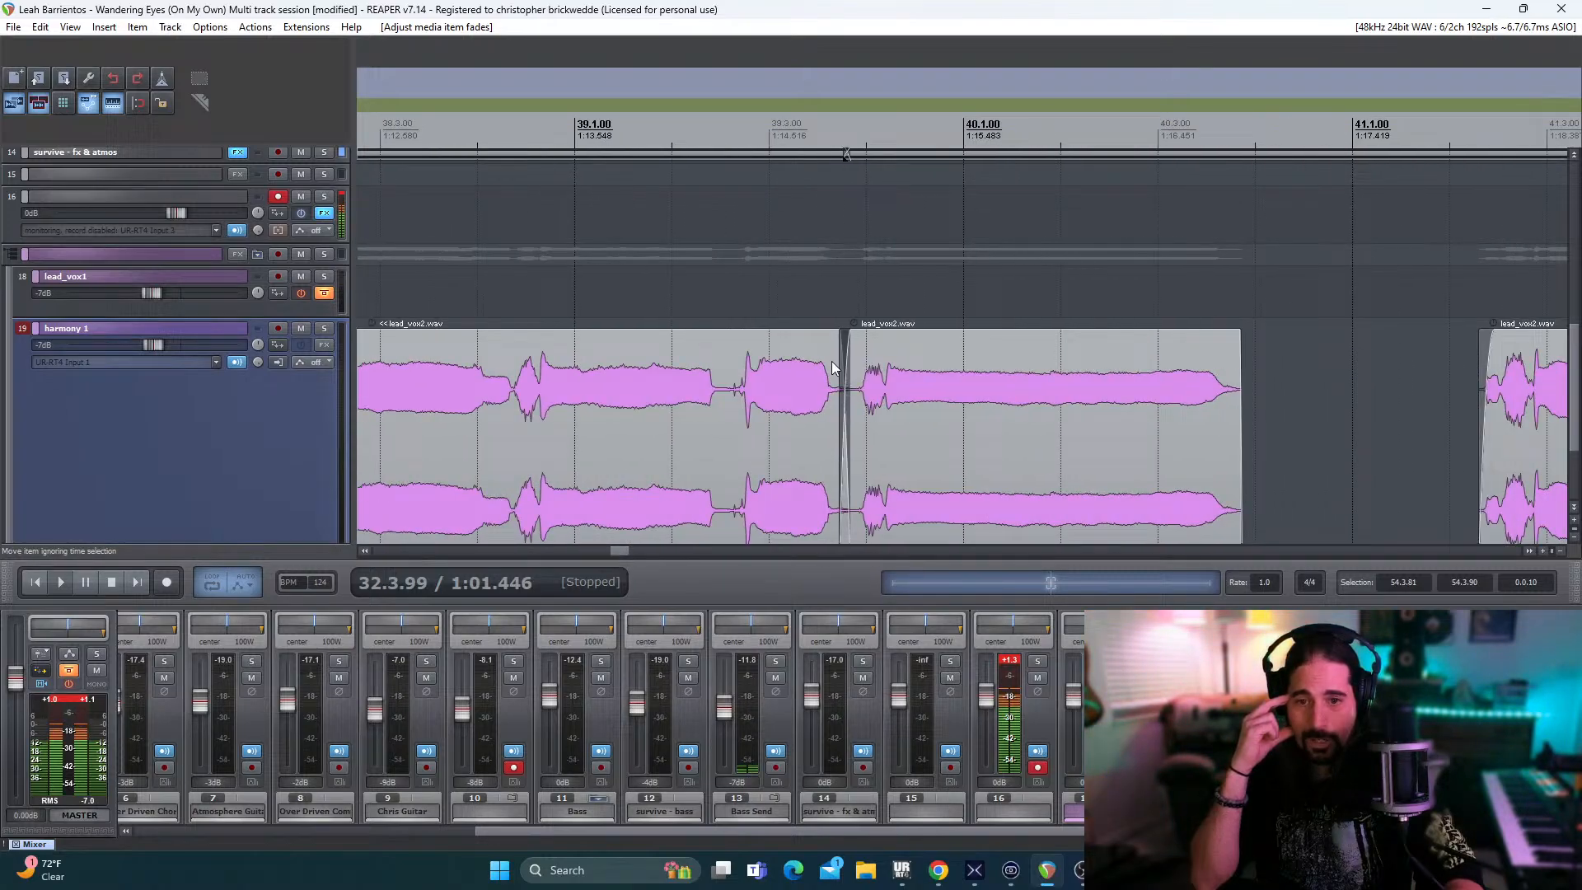
pyautogui.click(770, 289)
pyautogui.click(325, 329)
pyautogui.press('space')
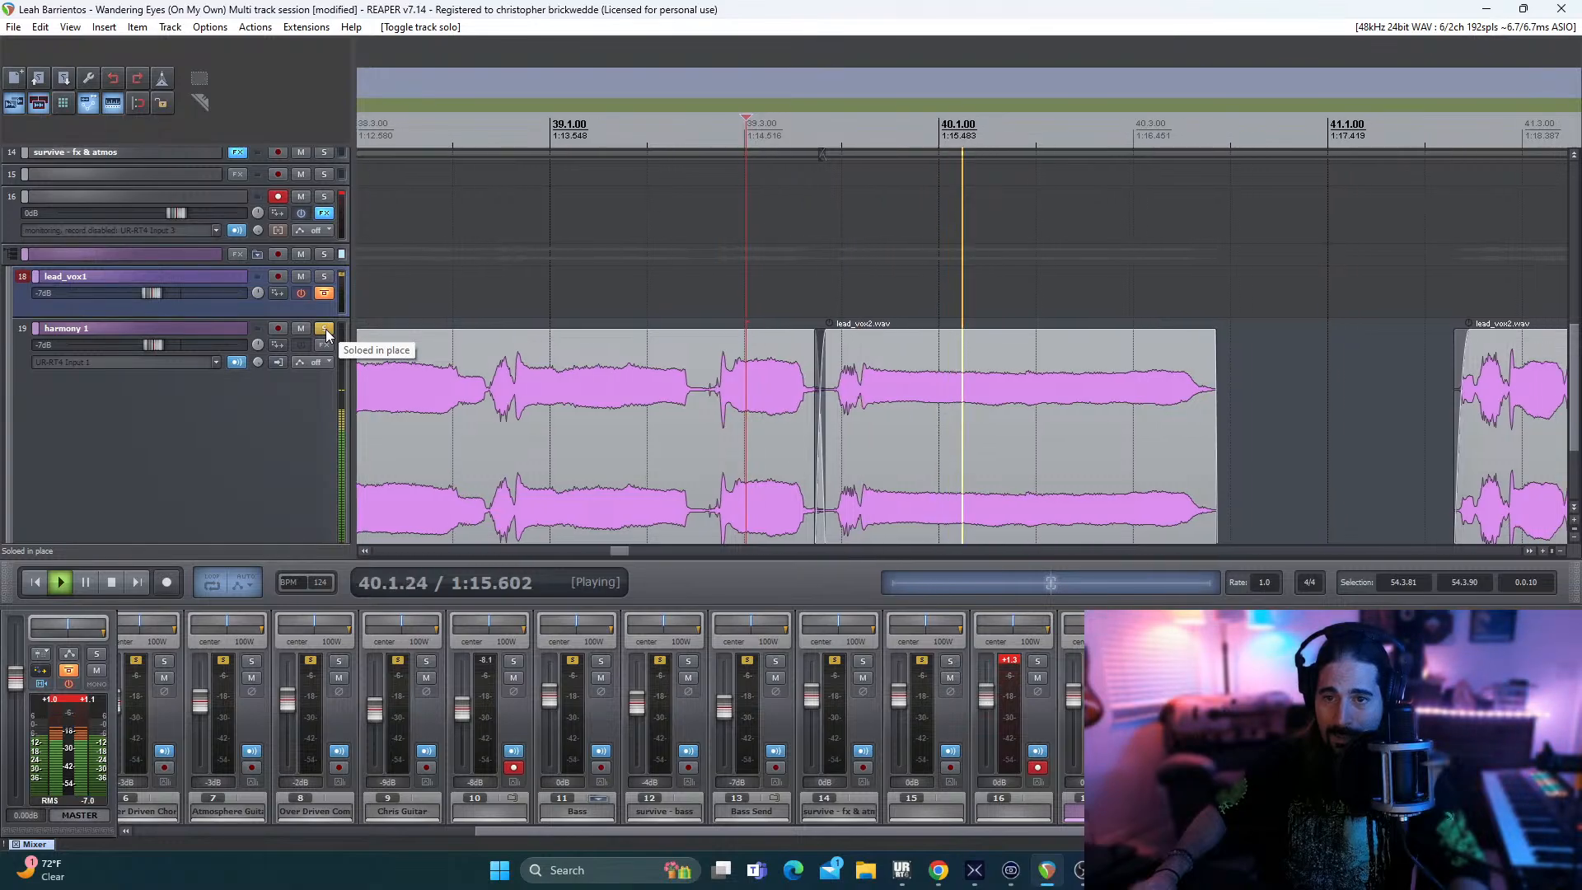
pyautogui.press('space')
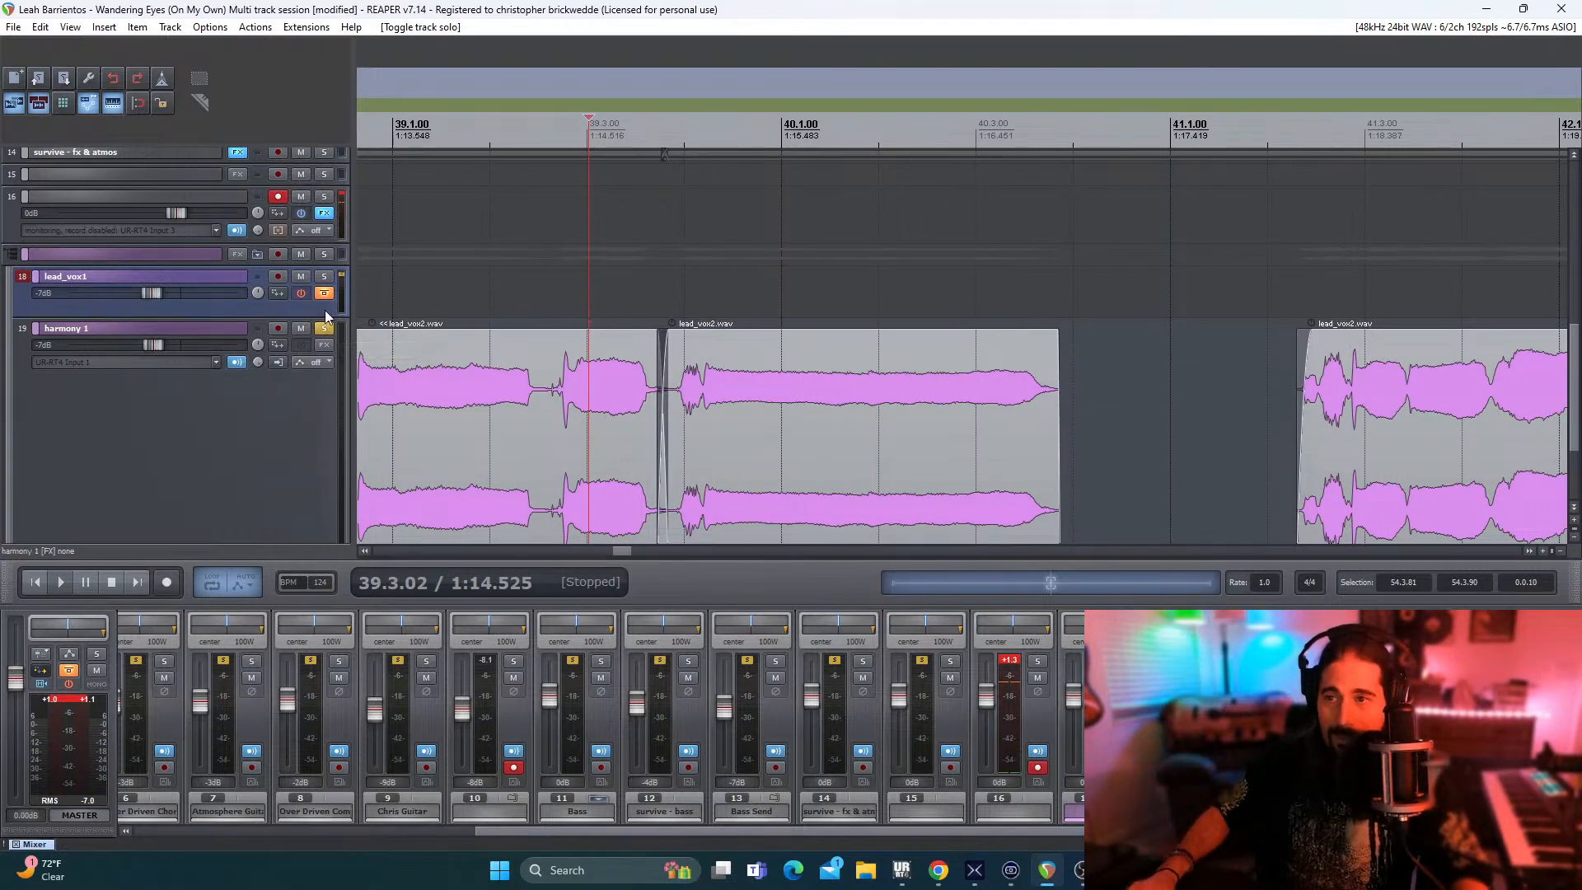
pyautogui.click(324, 328)
# - Audition the short-syllable joins on harmony 1 soloed from 43.1.00, and unsolo the track
pyautogui.moveTo(621, 551); pyautogui.dragTo(635, 551)
pyautogui.click(540, 312)
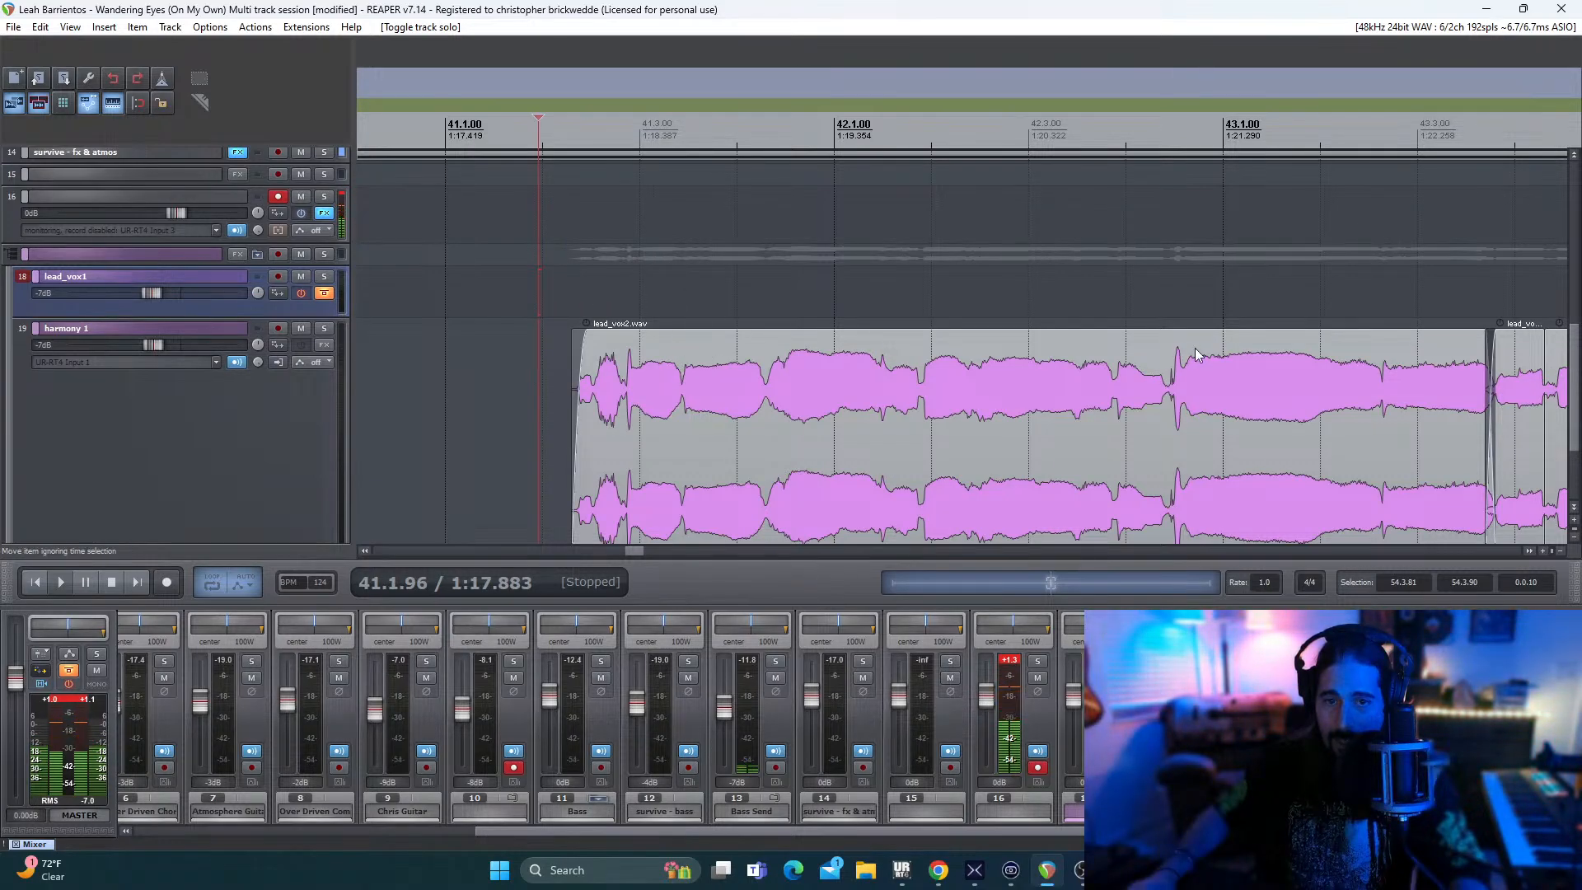
pyautogui.click(1218, 294)
pyautogui.click(1222, 294)
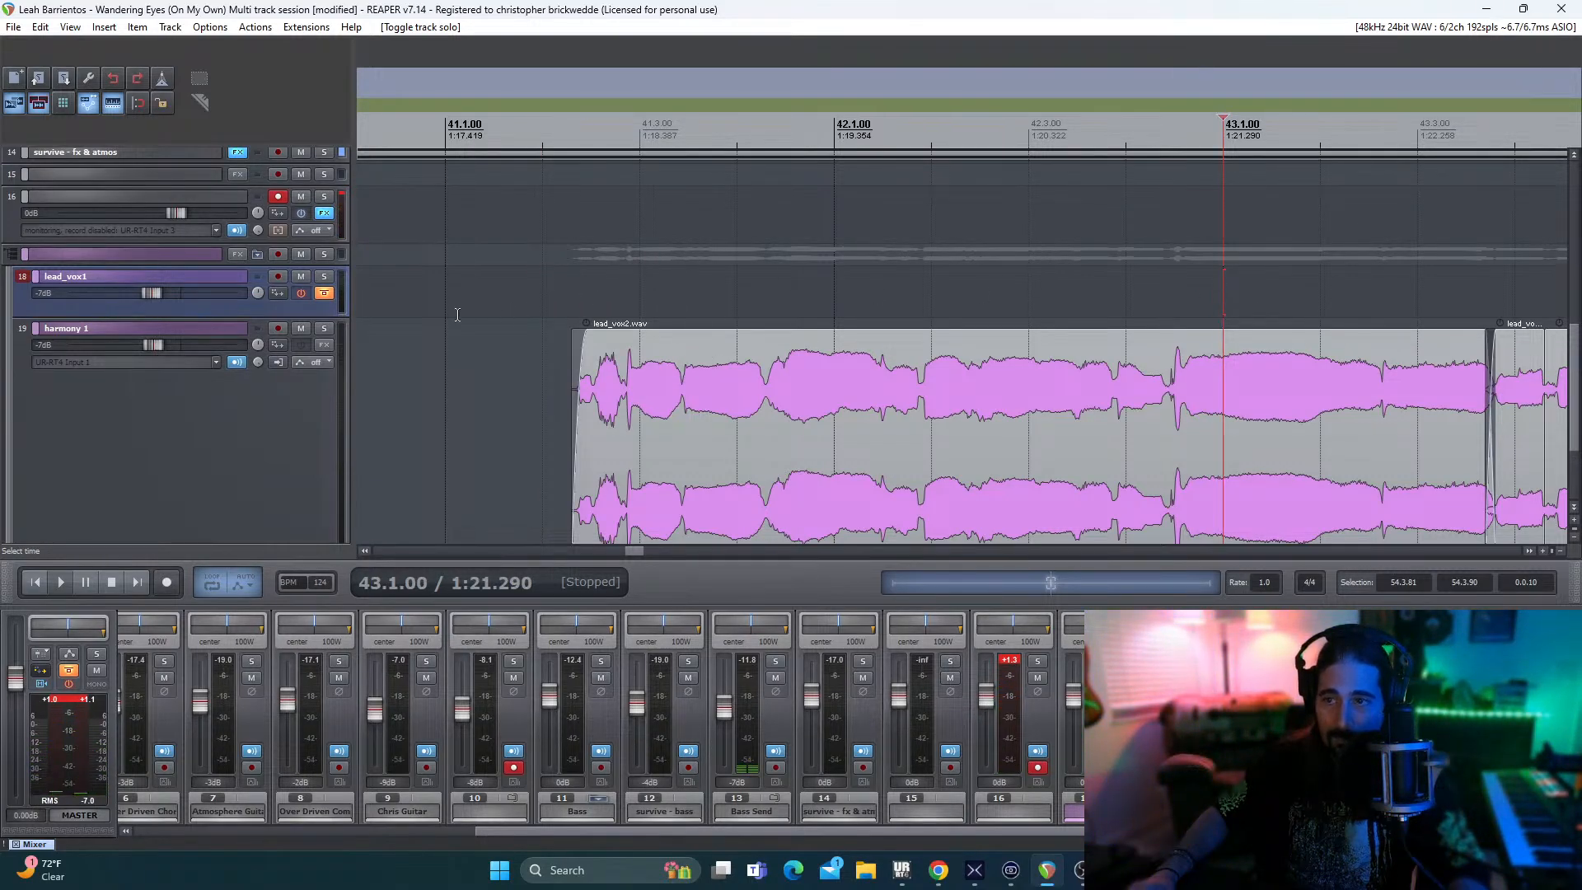
pyautogui.click(324, 330)
pyautogui.press('space')
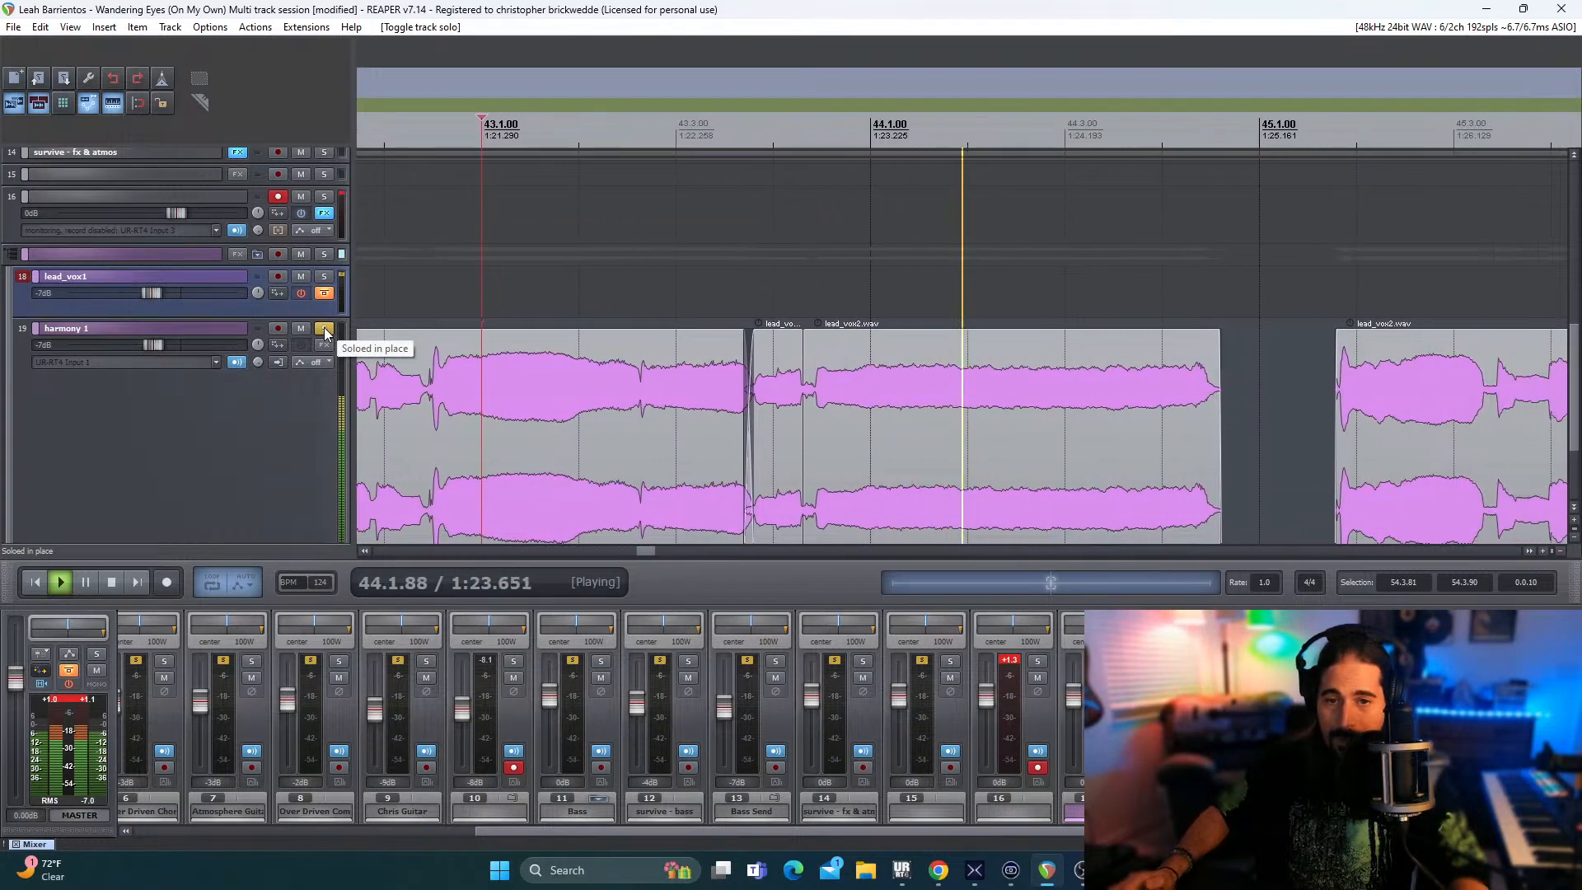
pyautogui.press('space')
pyautogui.click(322, 329)
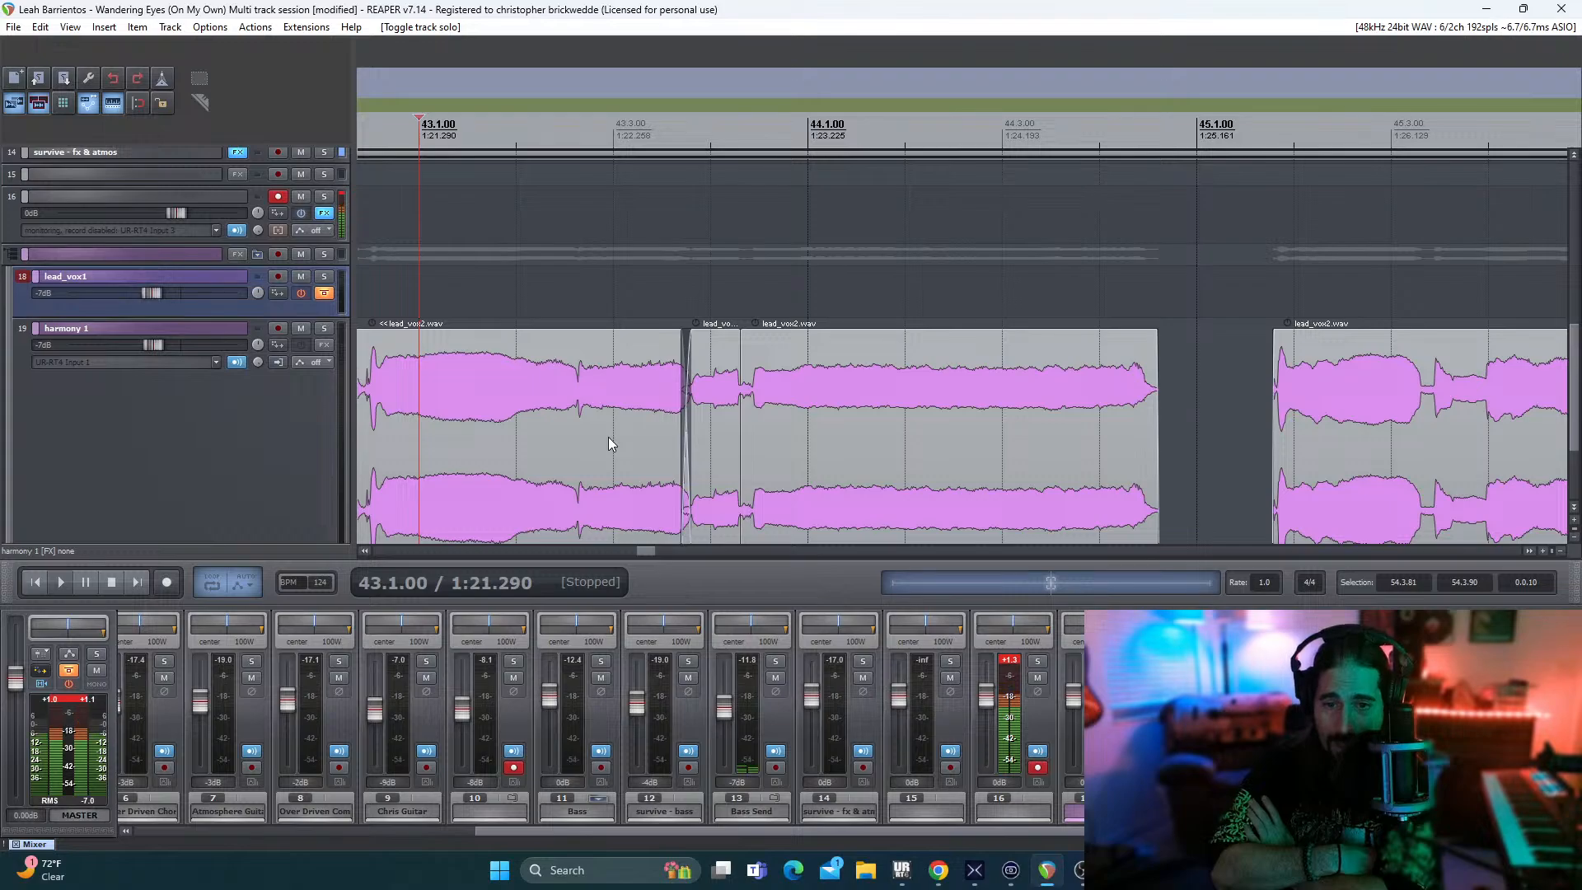
# - Split the long final harmony 1 clip at 85.1.26 and move the later piece to start at about bar 120
pyautogui.moveTo(648, 552); pyautogui.dragTo(824, 551)
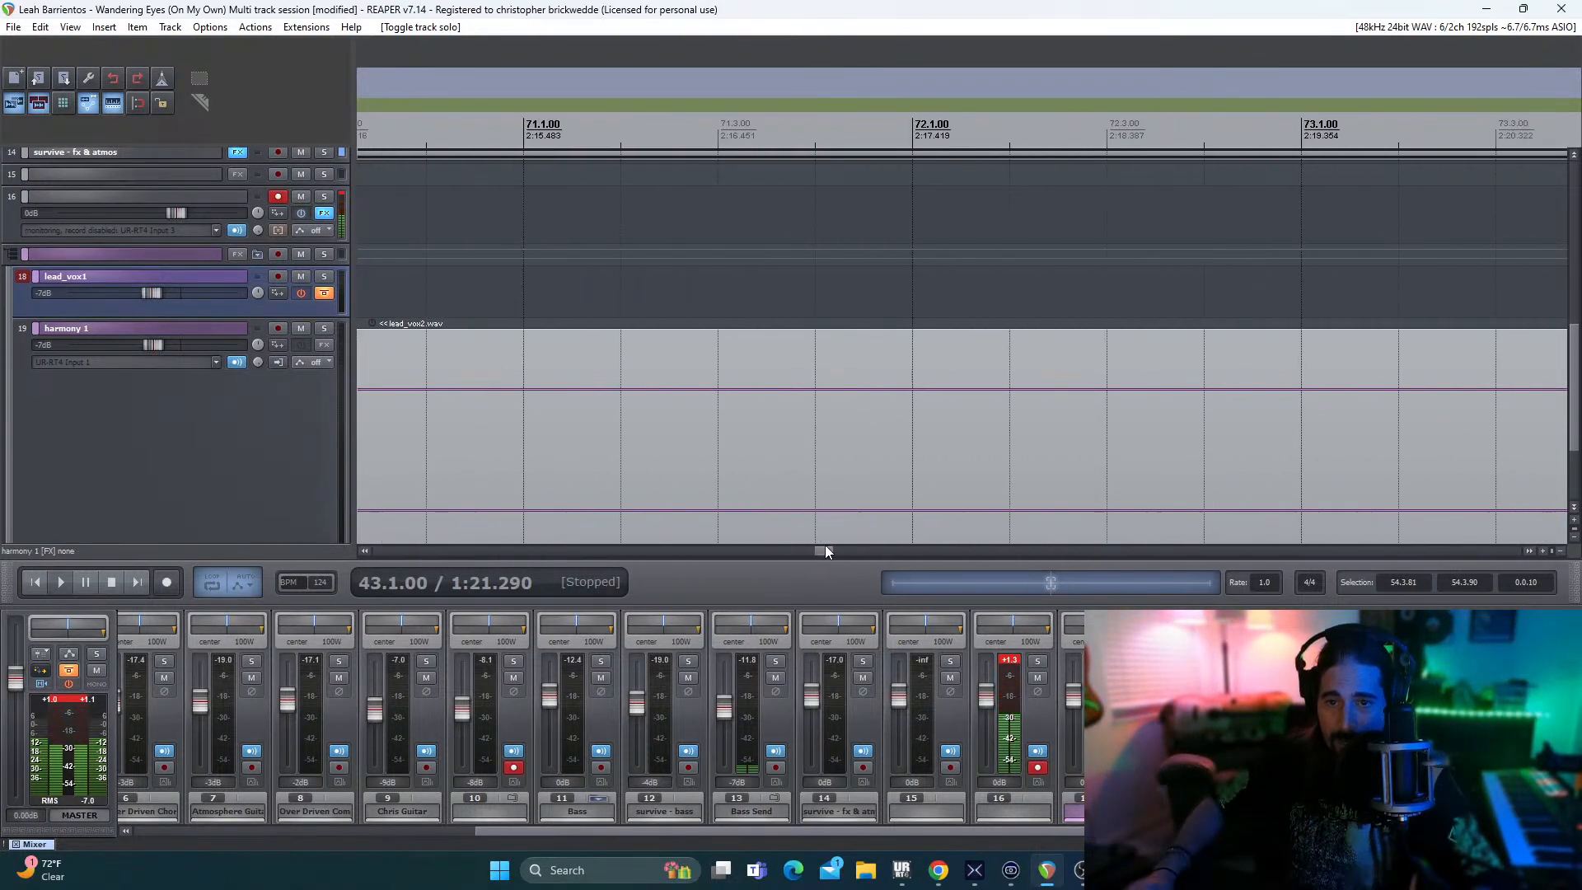
pyautogui.moveTo(1577, 389); pyautogui.dragTo(1574, 369)
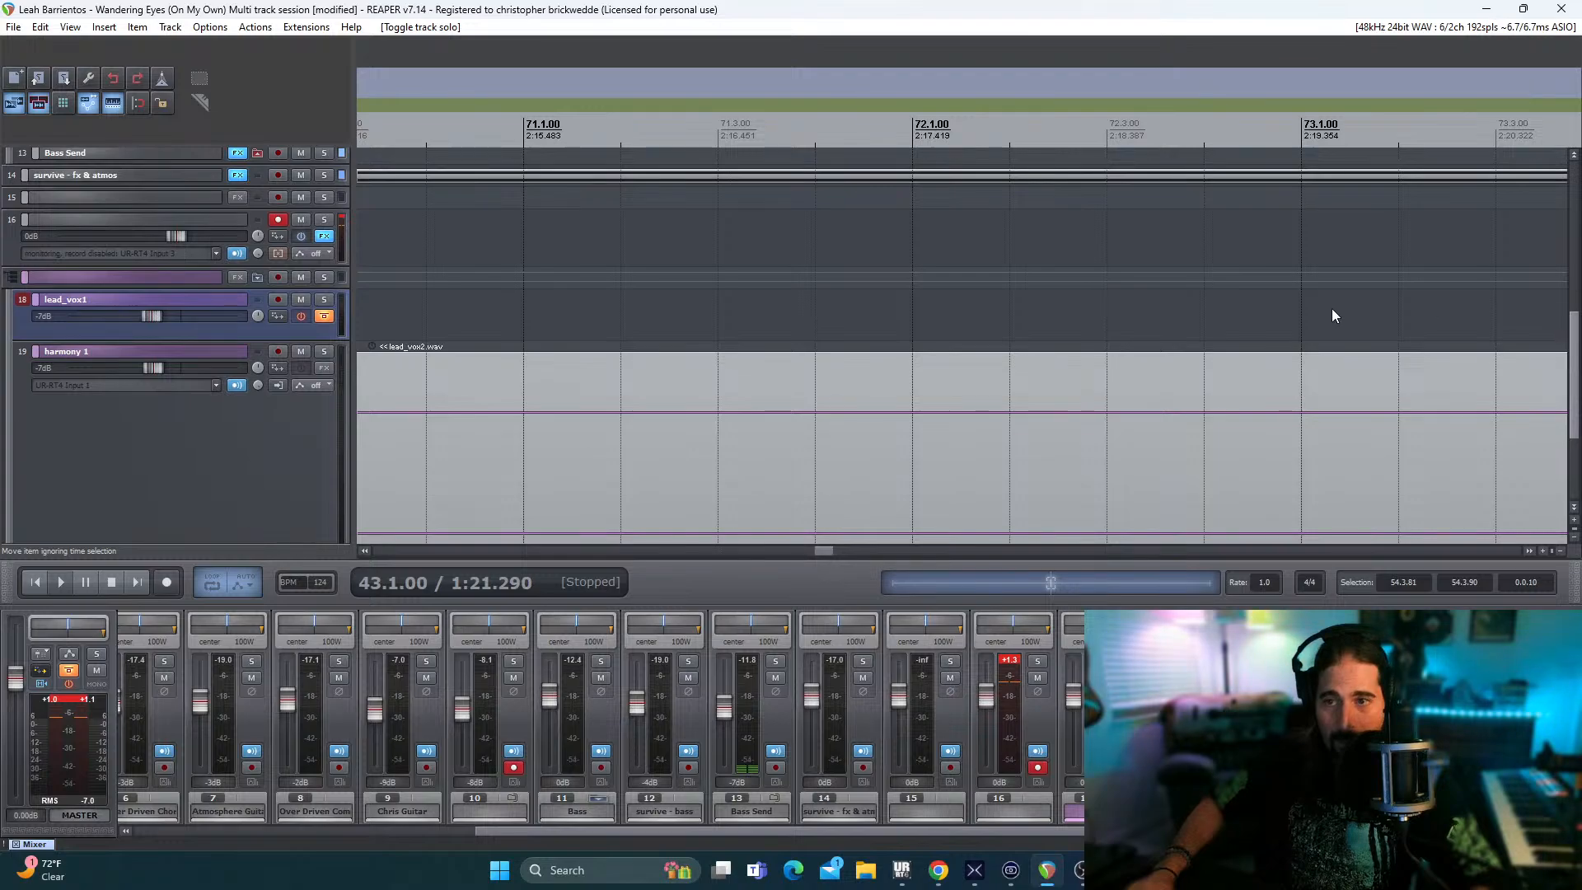
pyautogui.scroll(3, 829, 552)
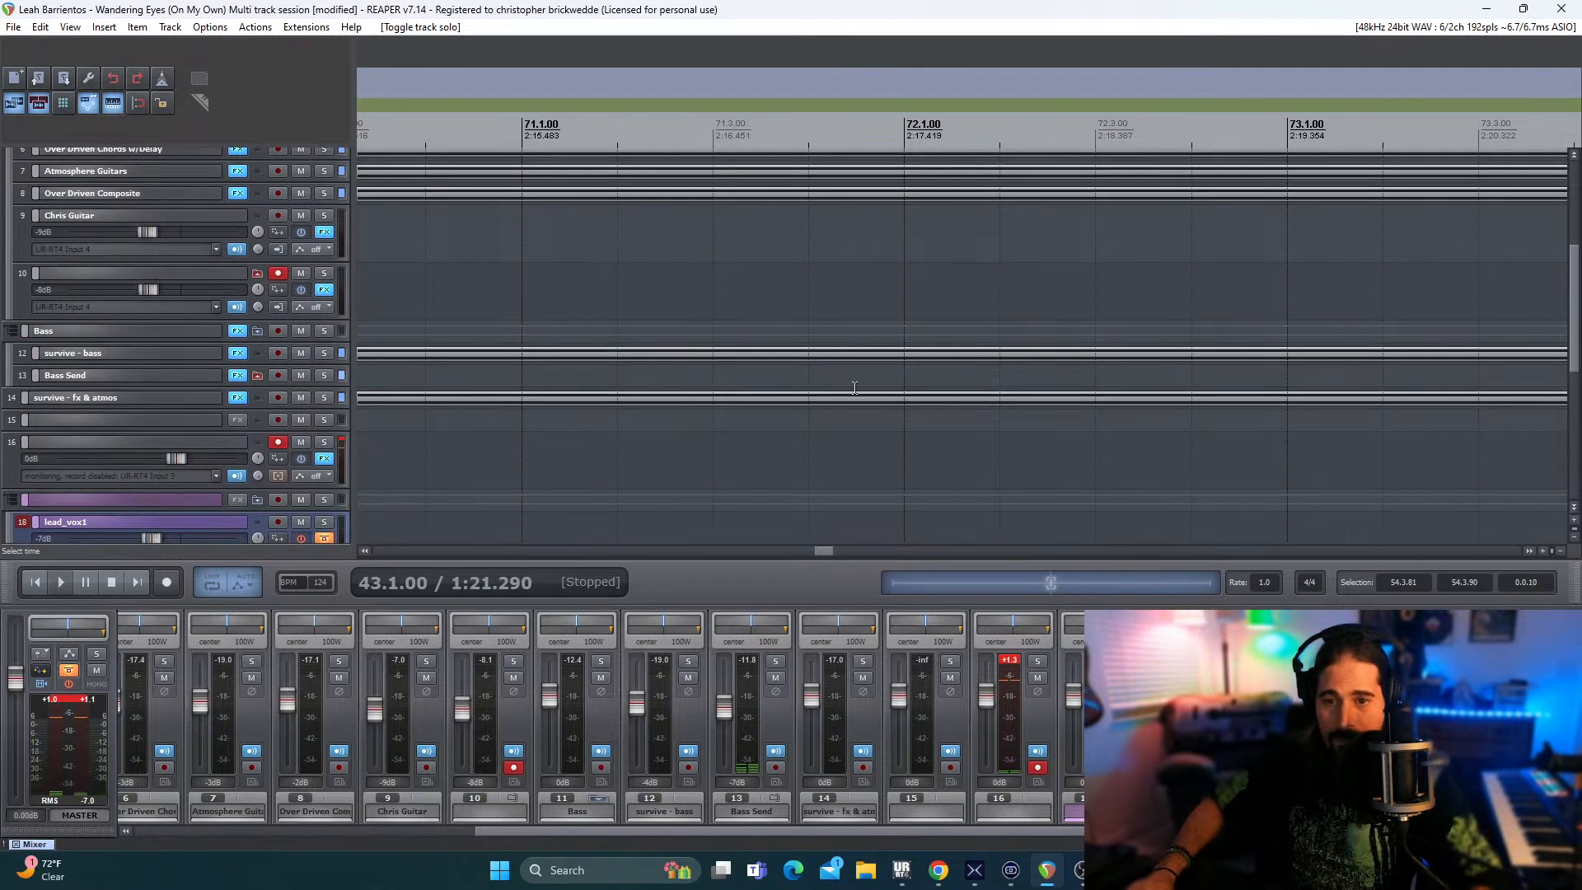
pyautogui.scroll(-8, 872, 418)
pyautogui.scroll(-3, 871, 418)
pyautogui.moveTo(807, 552); pyautogui.dragTo(971, 551)
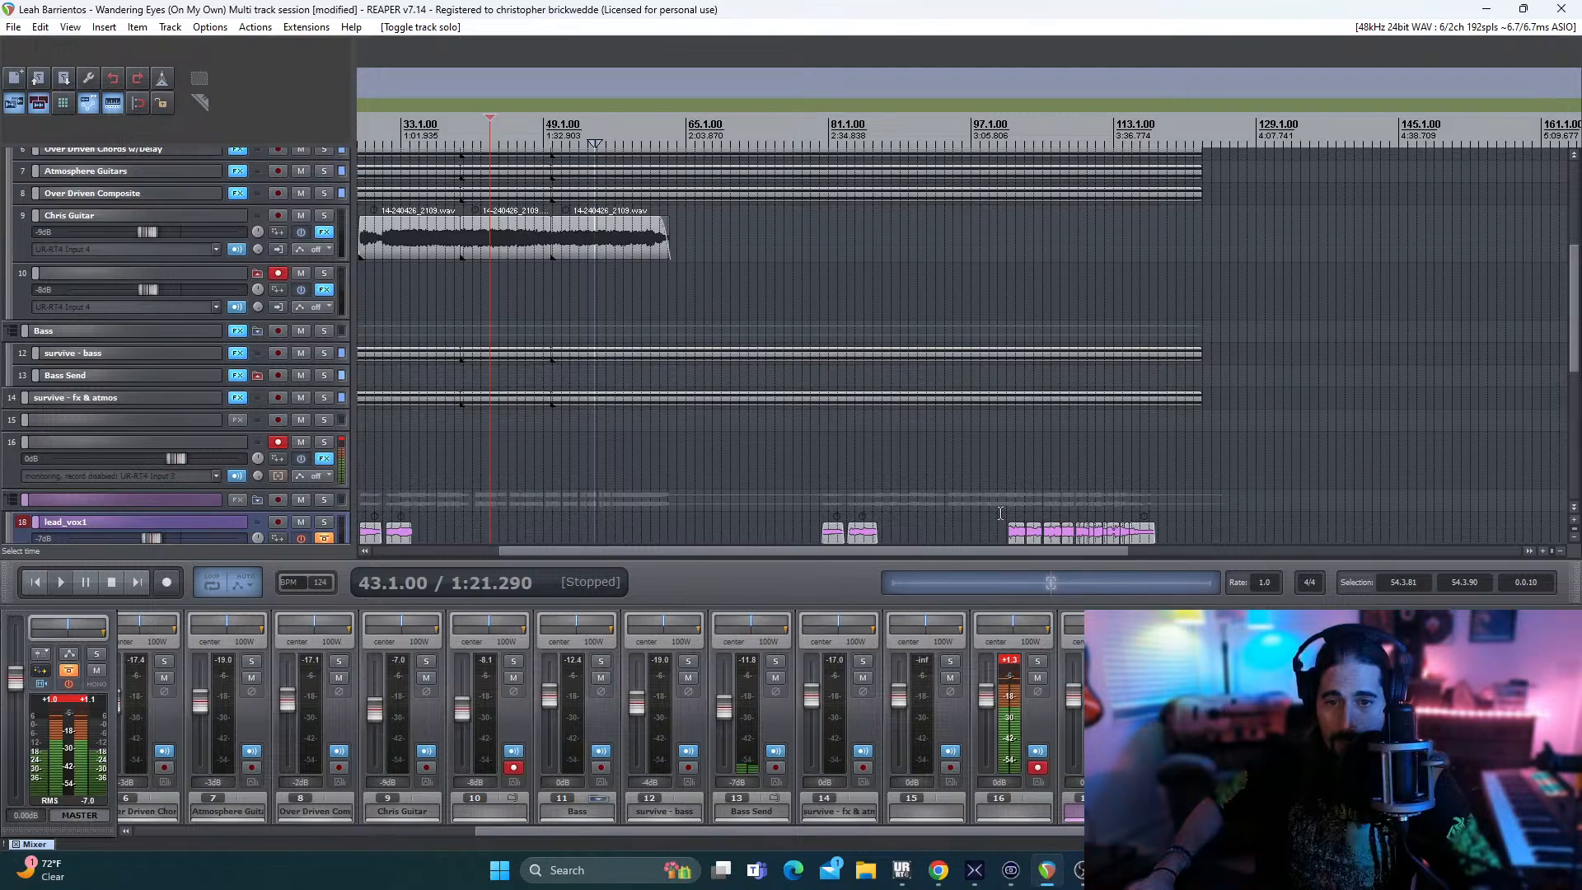
pyautogui.click(1000, 512)
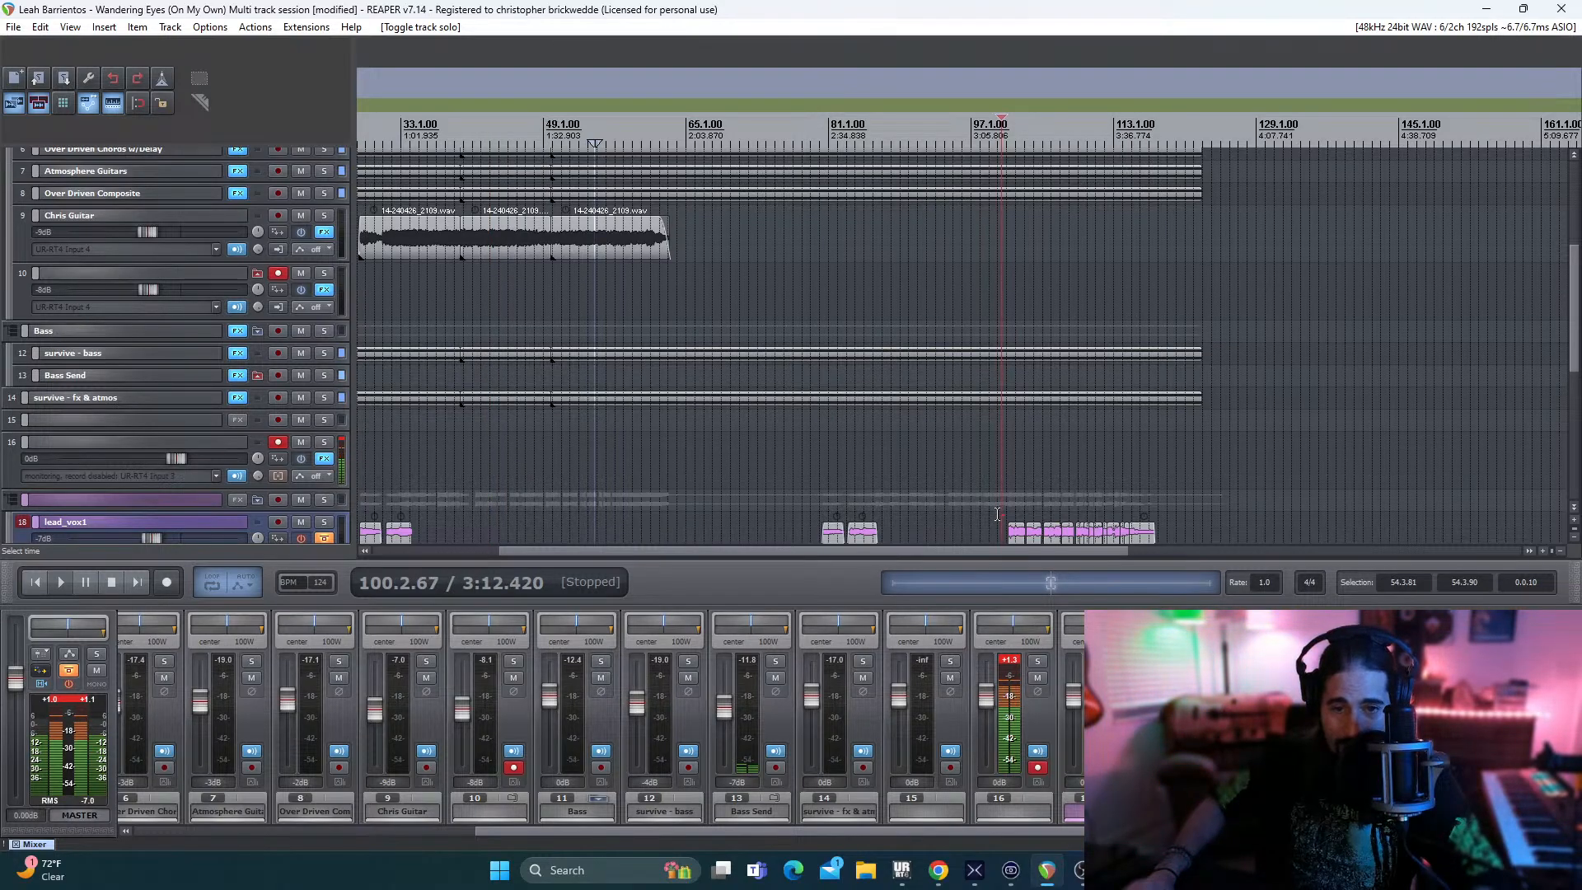
pyautogui.scroll(-3, 1573, 313)
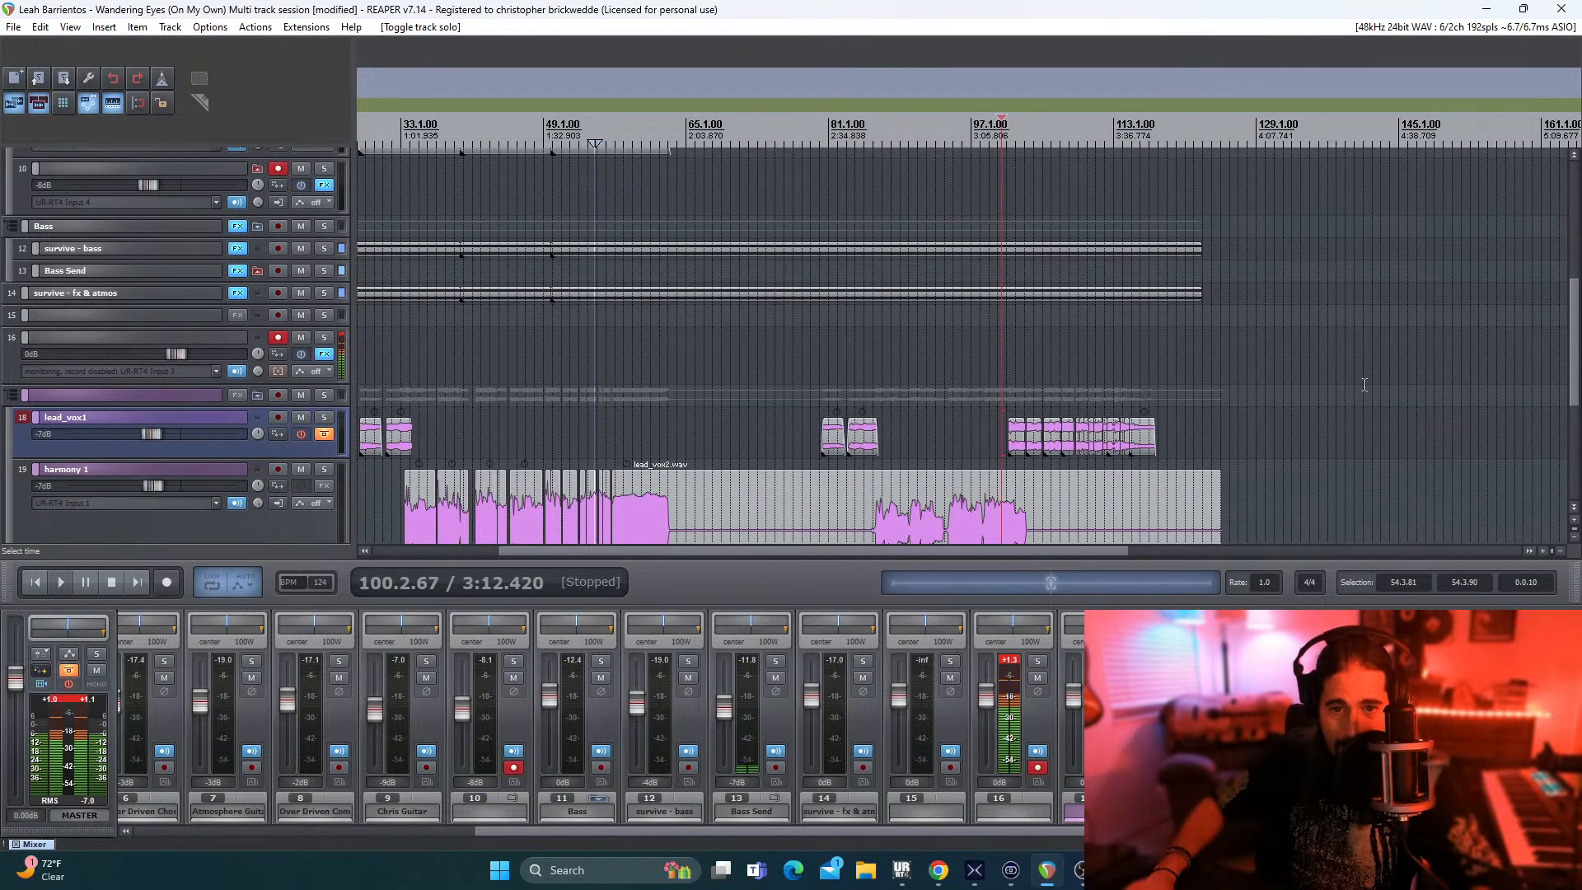
pyautogui.click(865, 510)
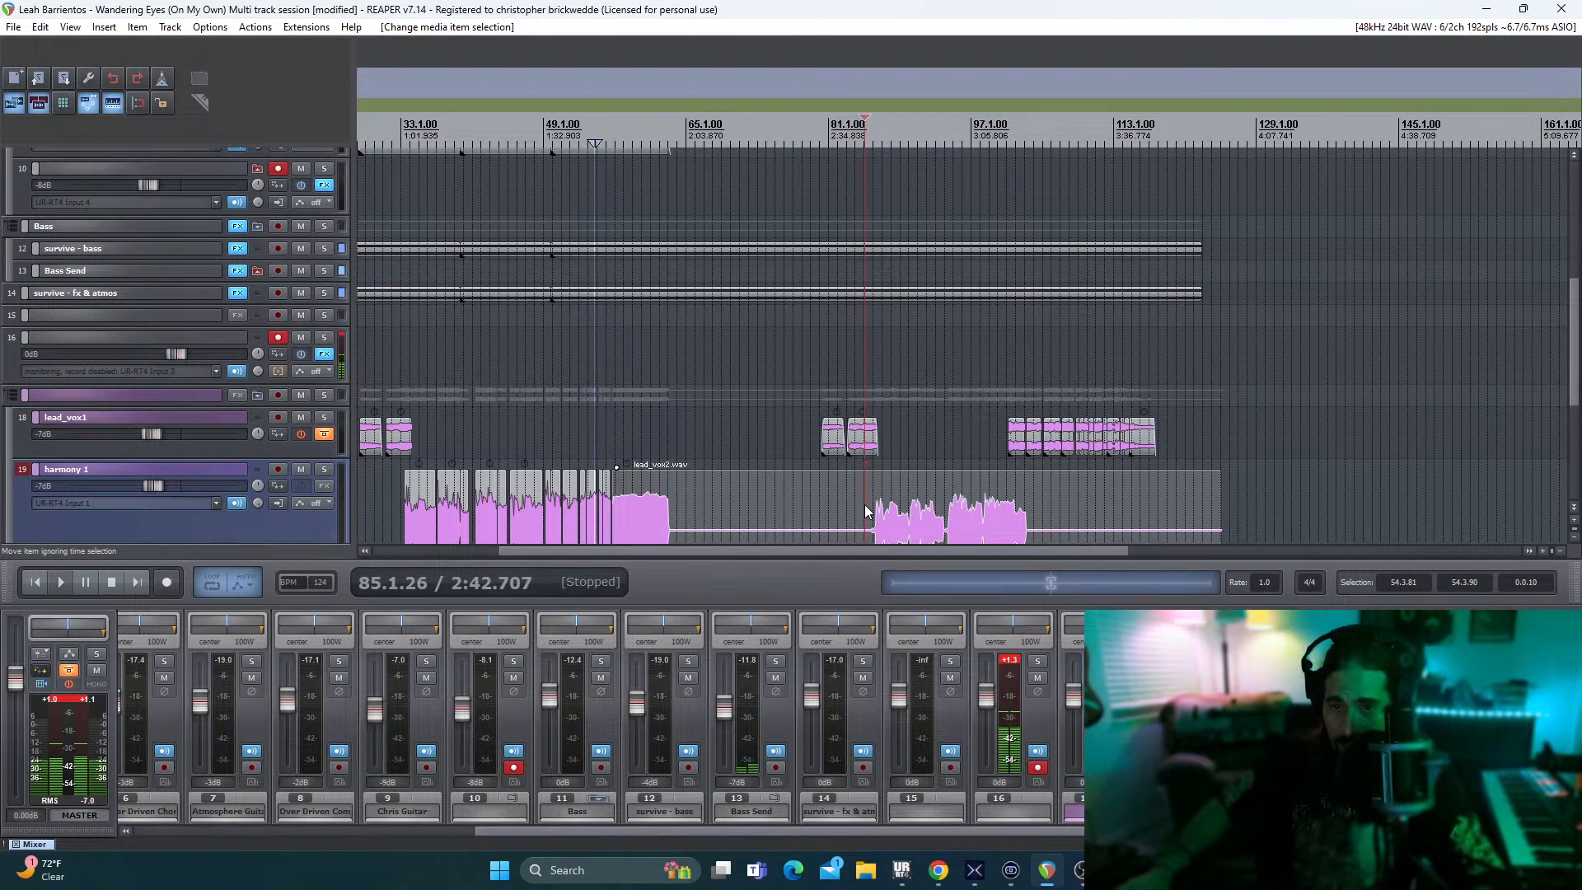
pyautogui.moveTo(965, 505); pyautogui.dragTo(1293, 527)
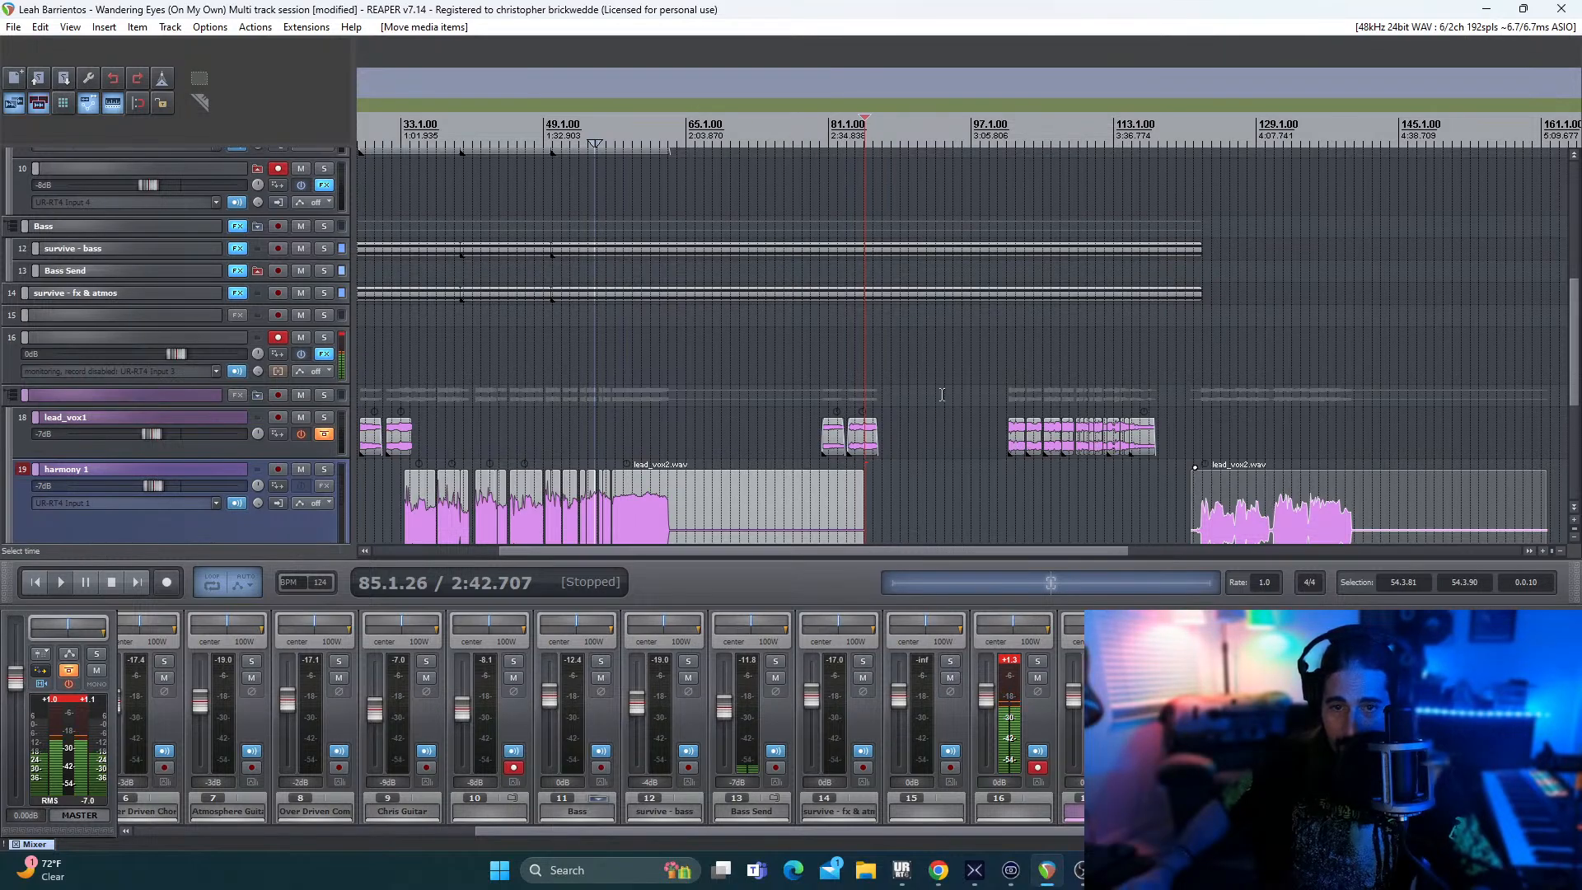
# - Play the full mix from 99.4.82 to hear the last group of lead_vox1 clips without the harmony
pyautogui.click(996, 447)
pyautogui.press('space')
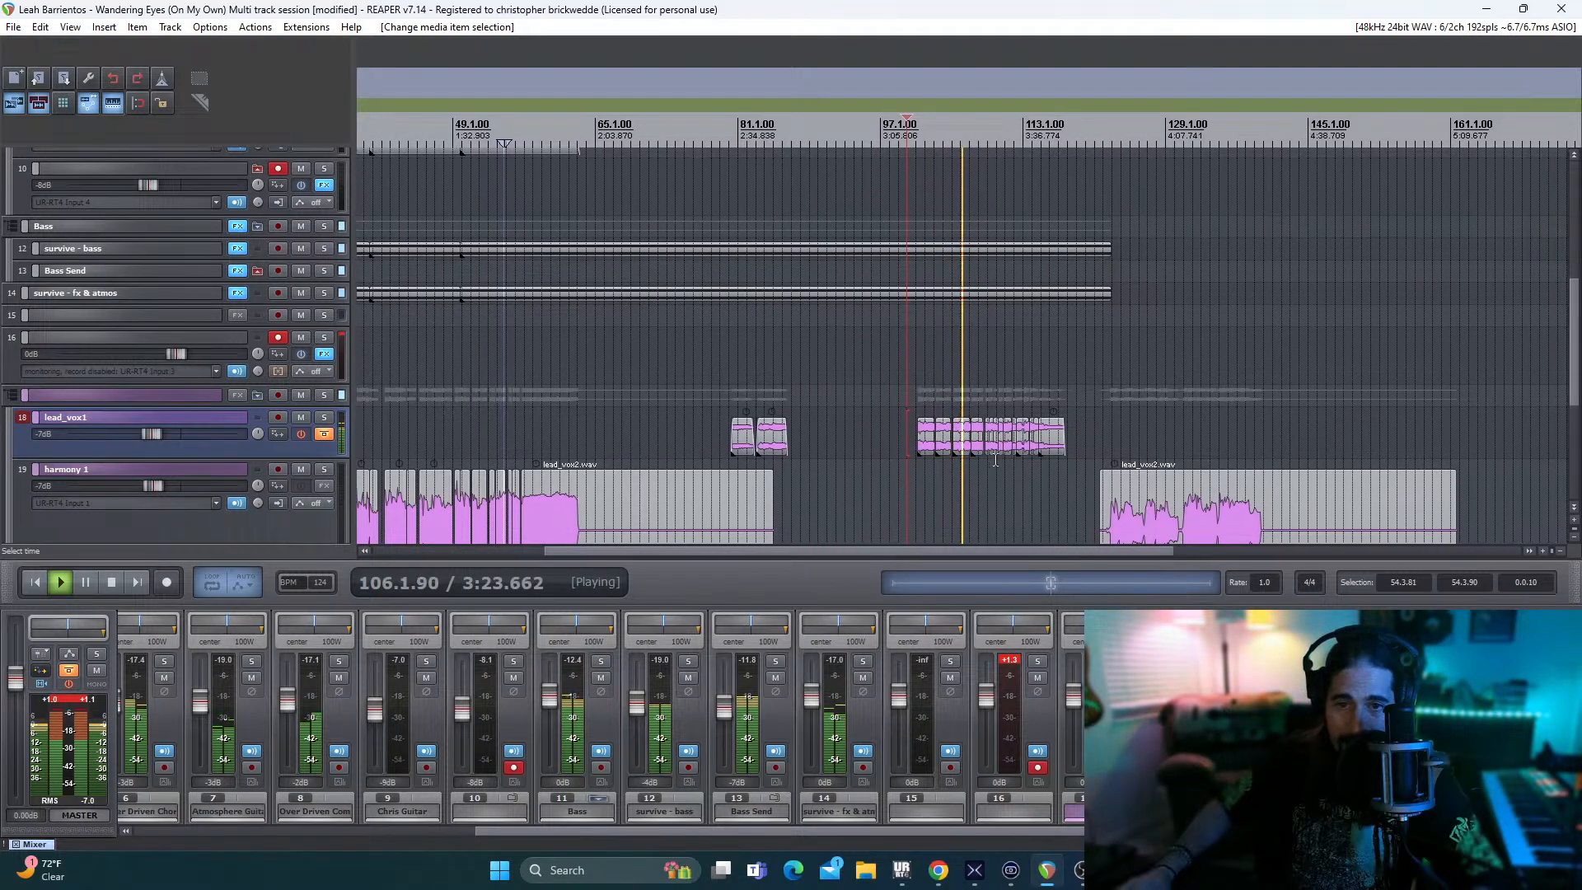
pyautogui.scroll(2, 994, 462)
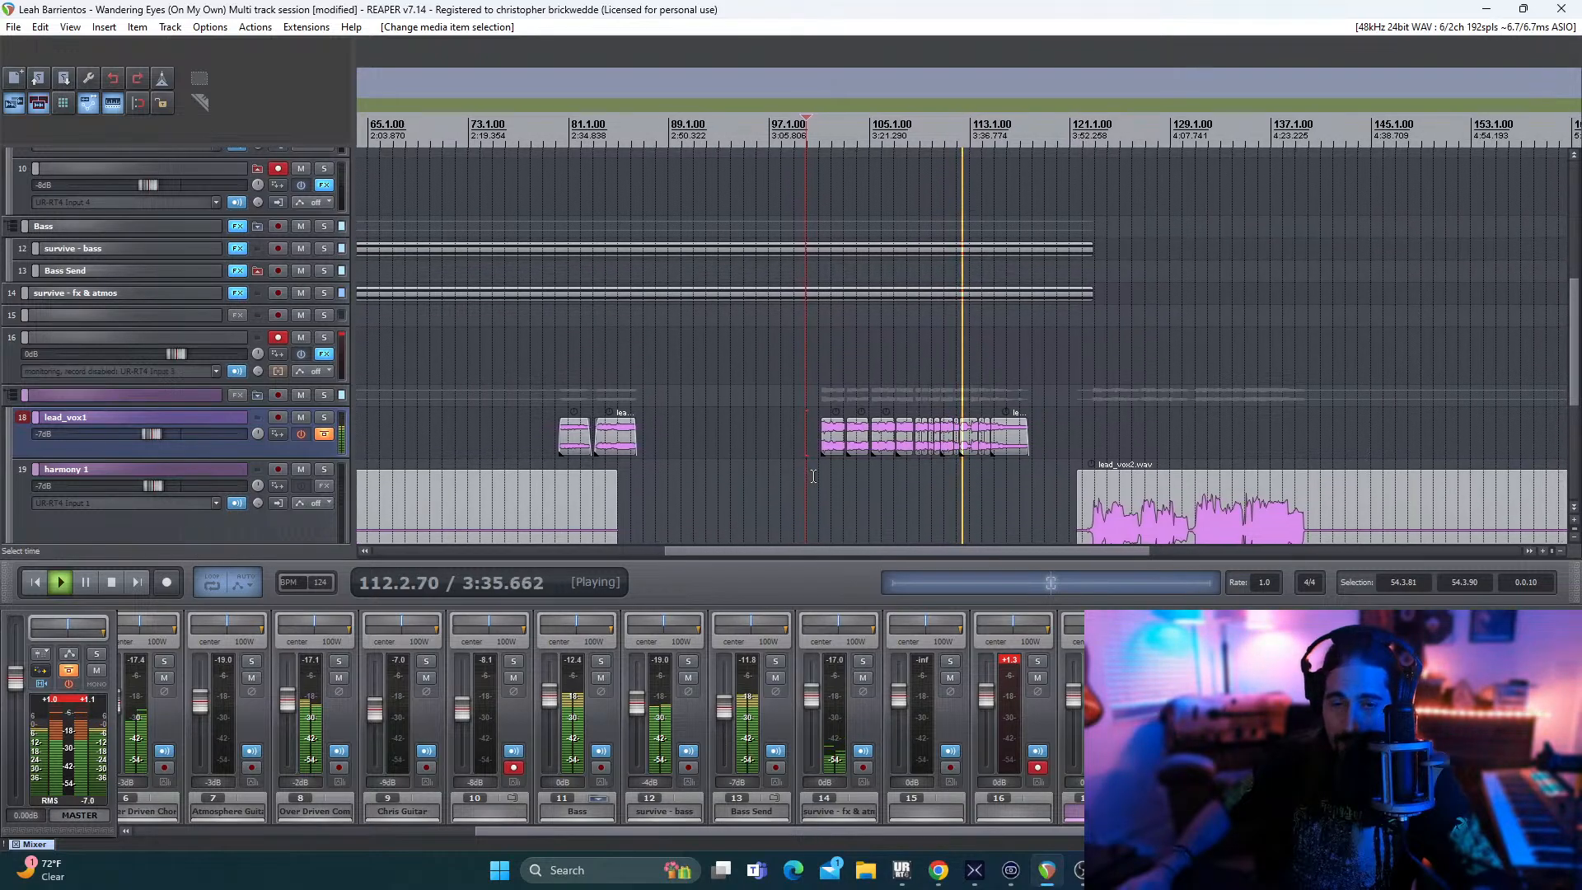
pyautogui.click(112, 583)
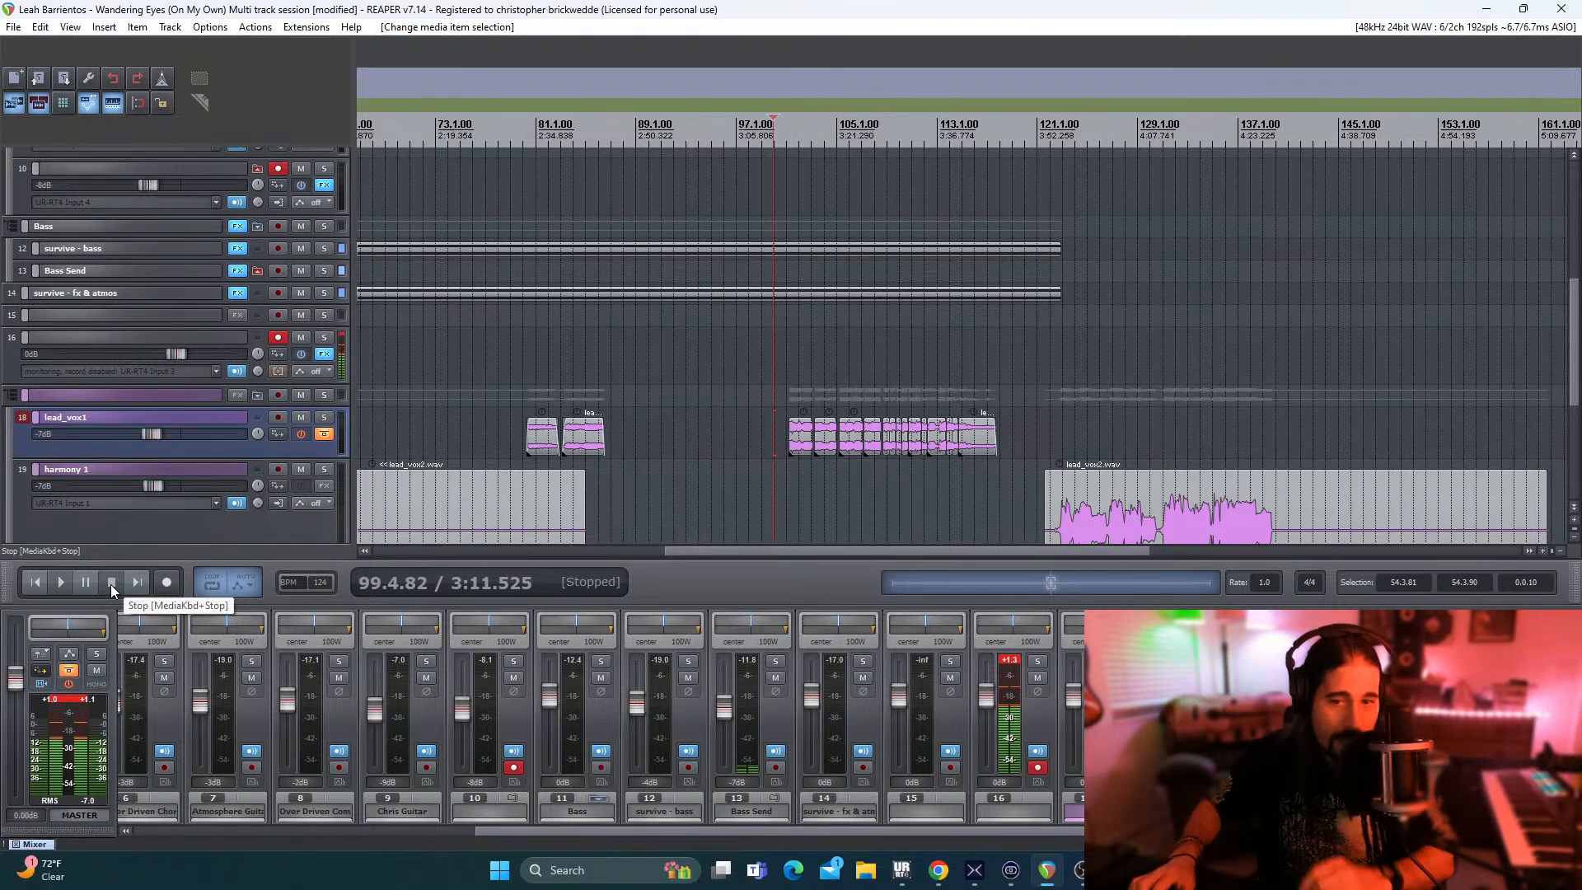
# - Enlarge the lead_vox1 track around its last group of clips and play the mix from 99.4.82
pyautogui.scroll(3, 582, 531)
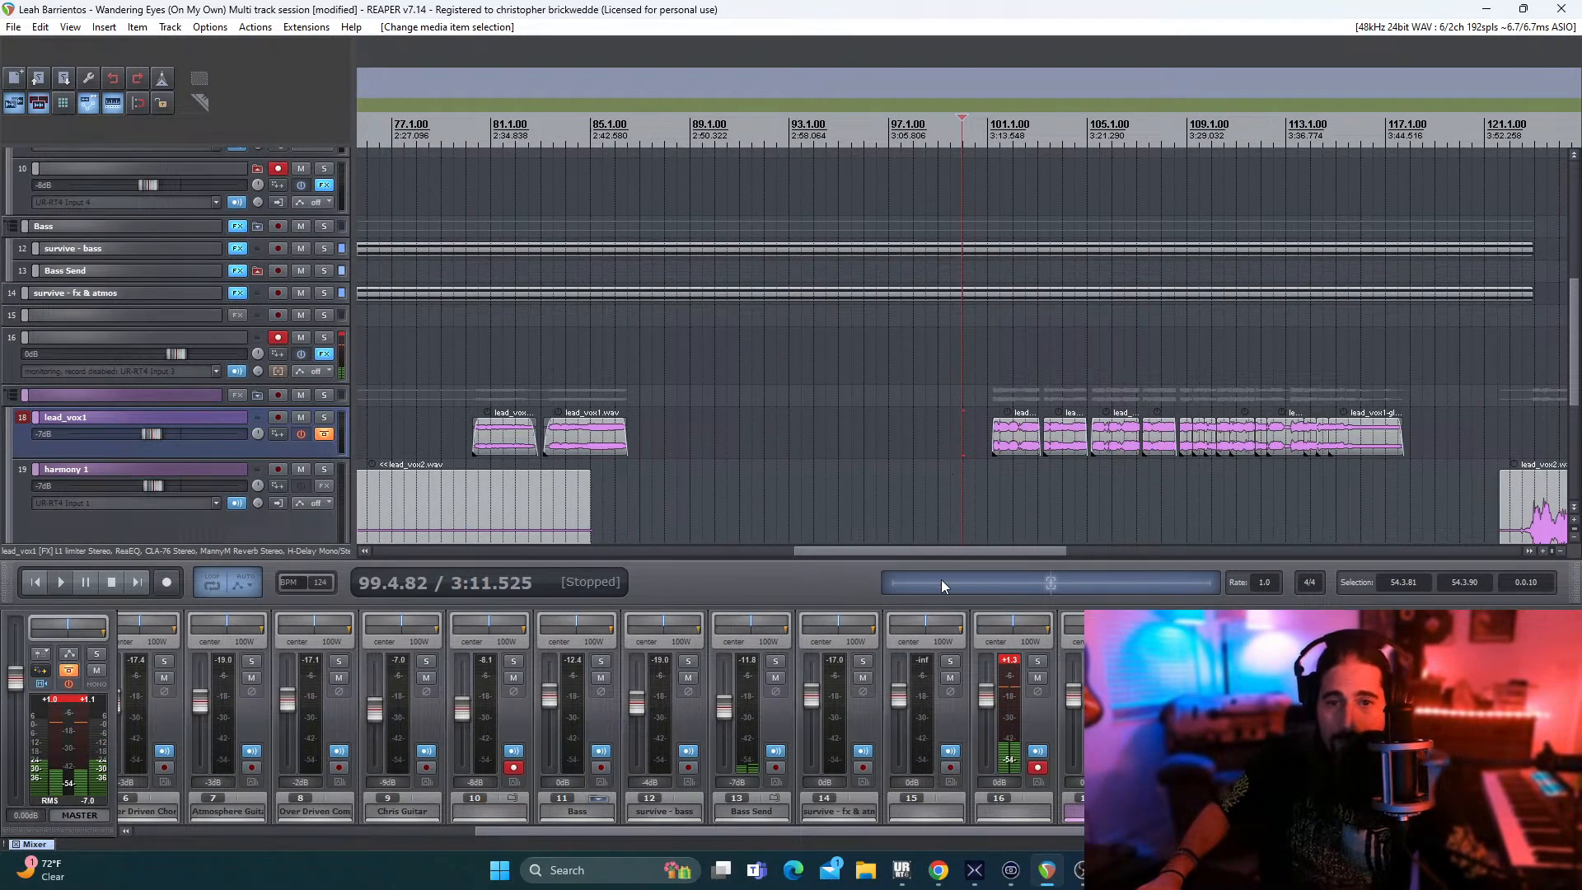
pyautogui.scroll(2, 942, 550)
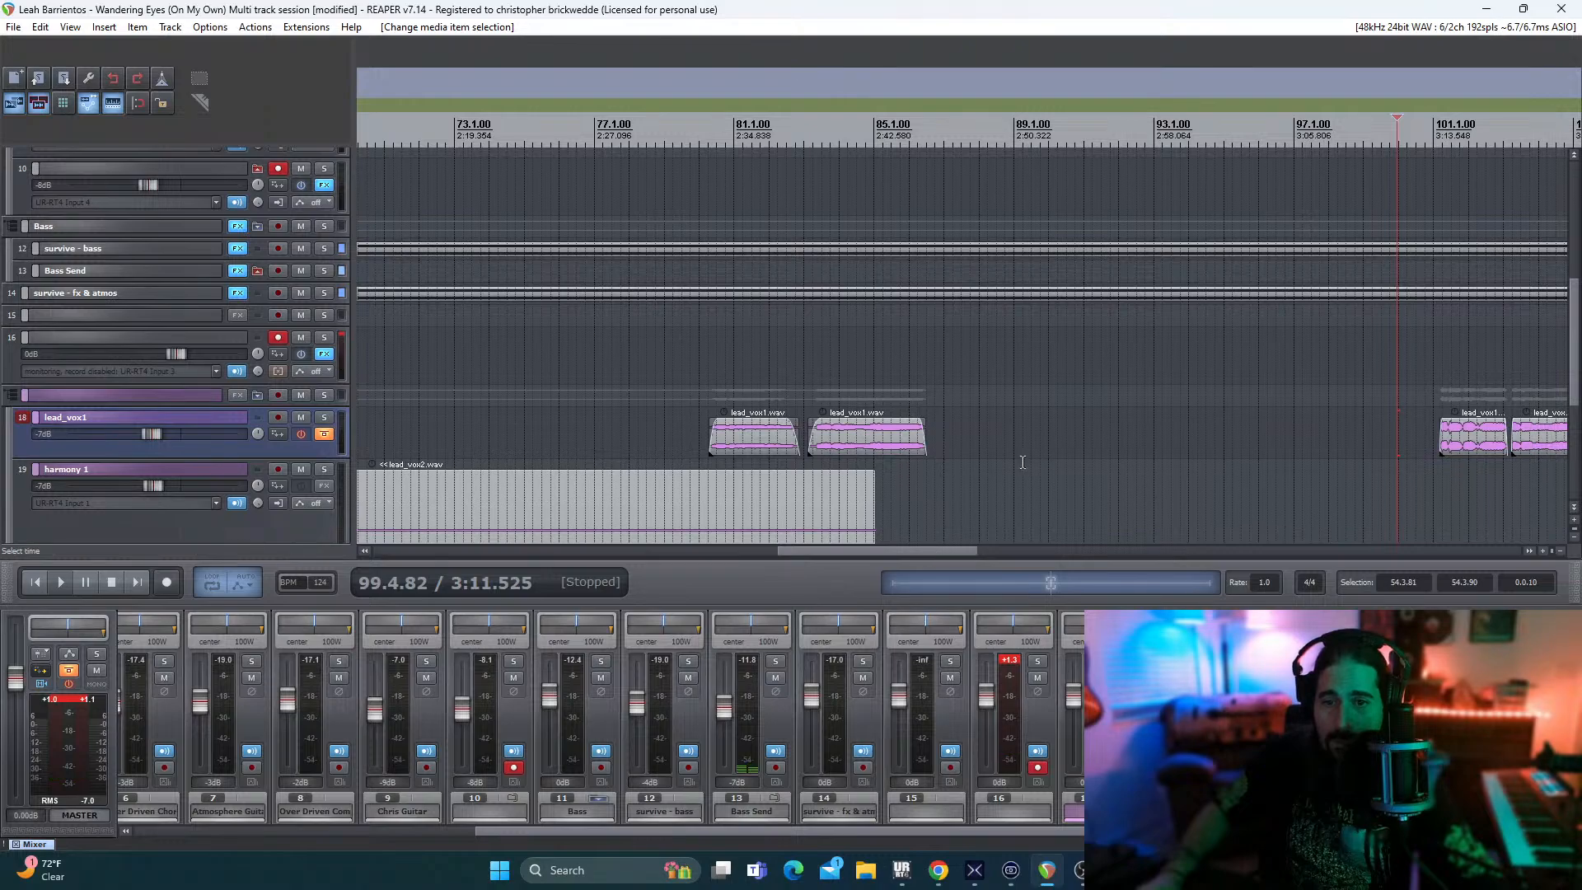
pyautogui.moveTo(900, 552); pyautogui.dragTo(994, 558)
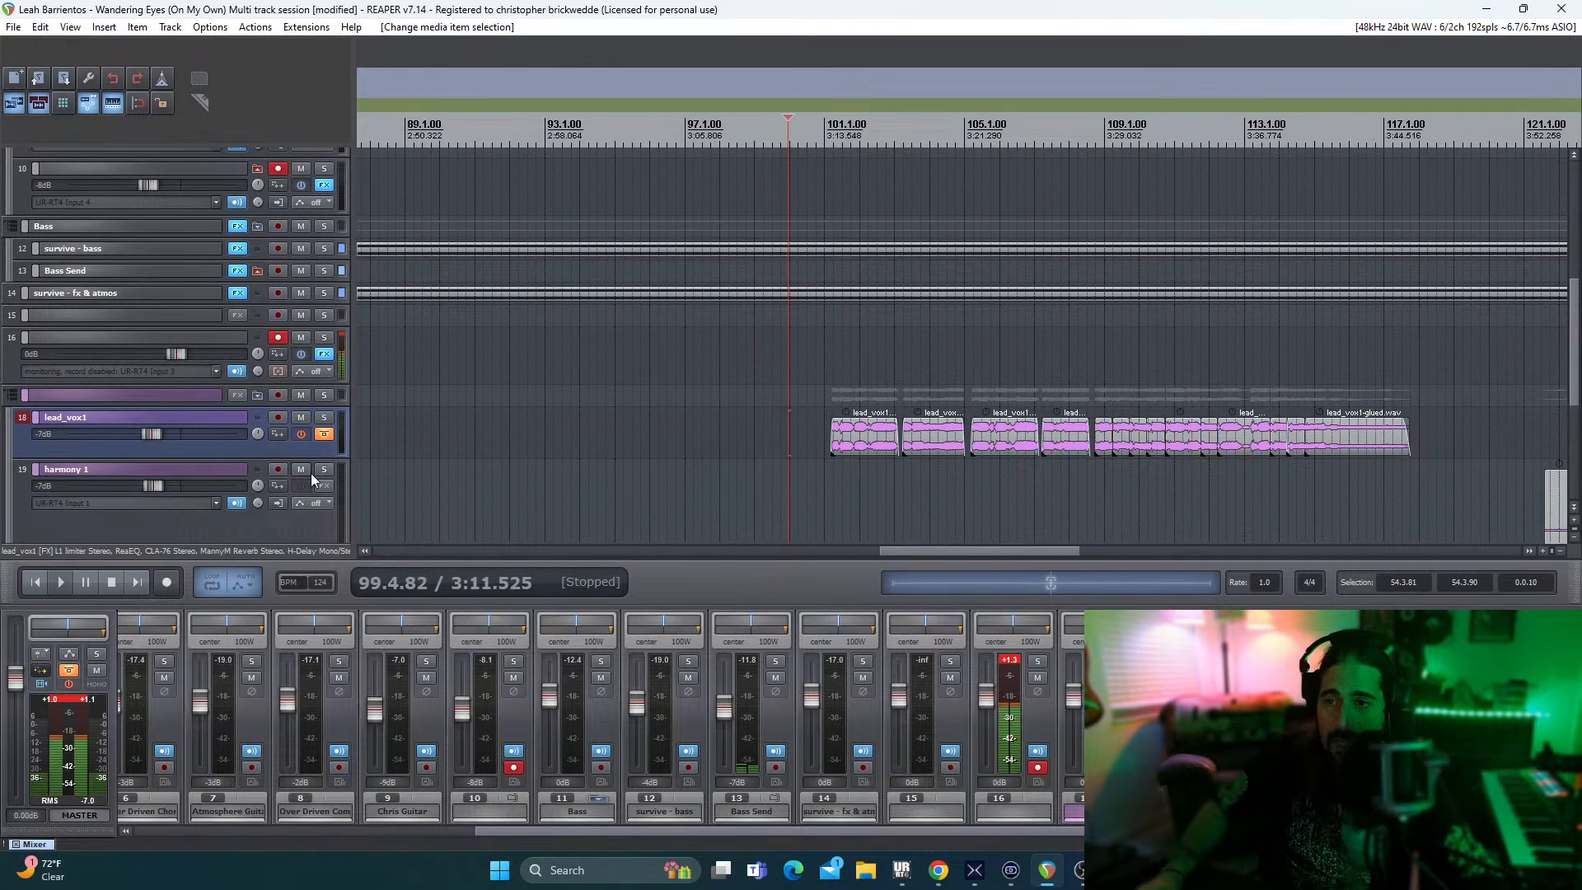
pyautogui.moveTo(322, 455); pyautogui.dragTo(358, 533)
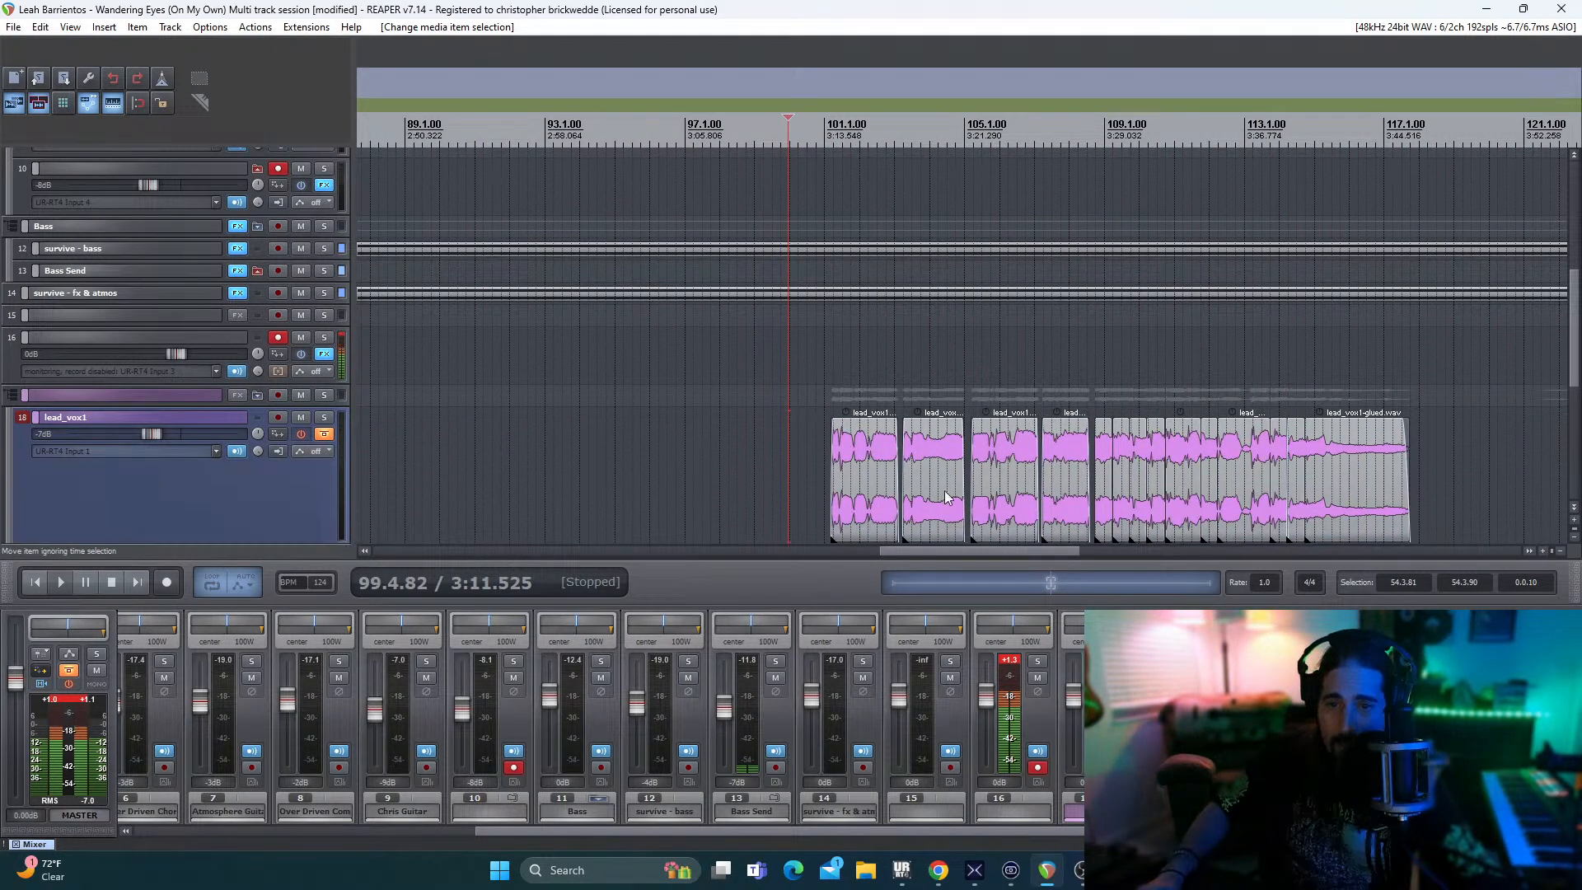
pyautogui.press('space')
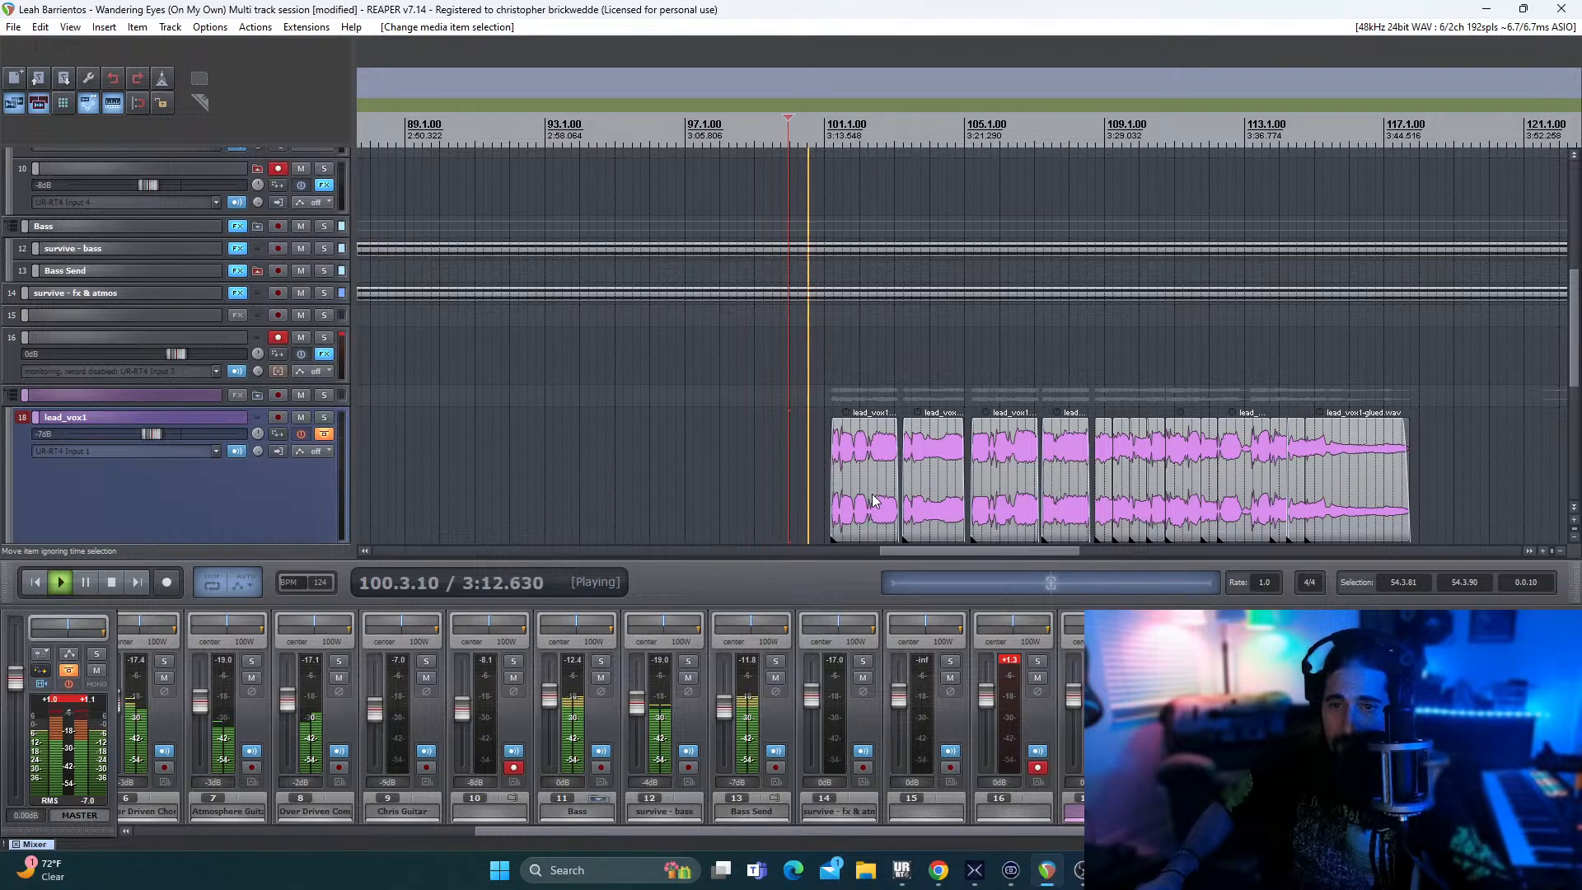
# - Nudge the first clip of the last lead_vox1 group slightly earlier near bar 101 while the mix plays
pyautogui.moveTo(878, 491); pyautogui.dragTo(865, 486)
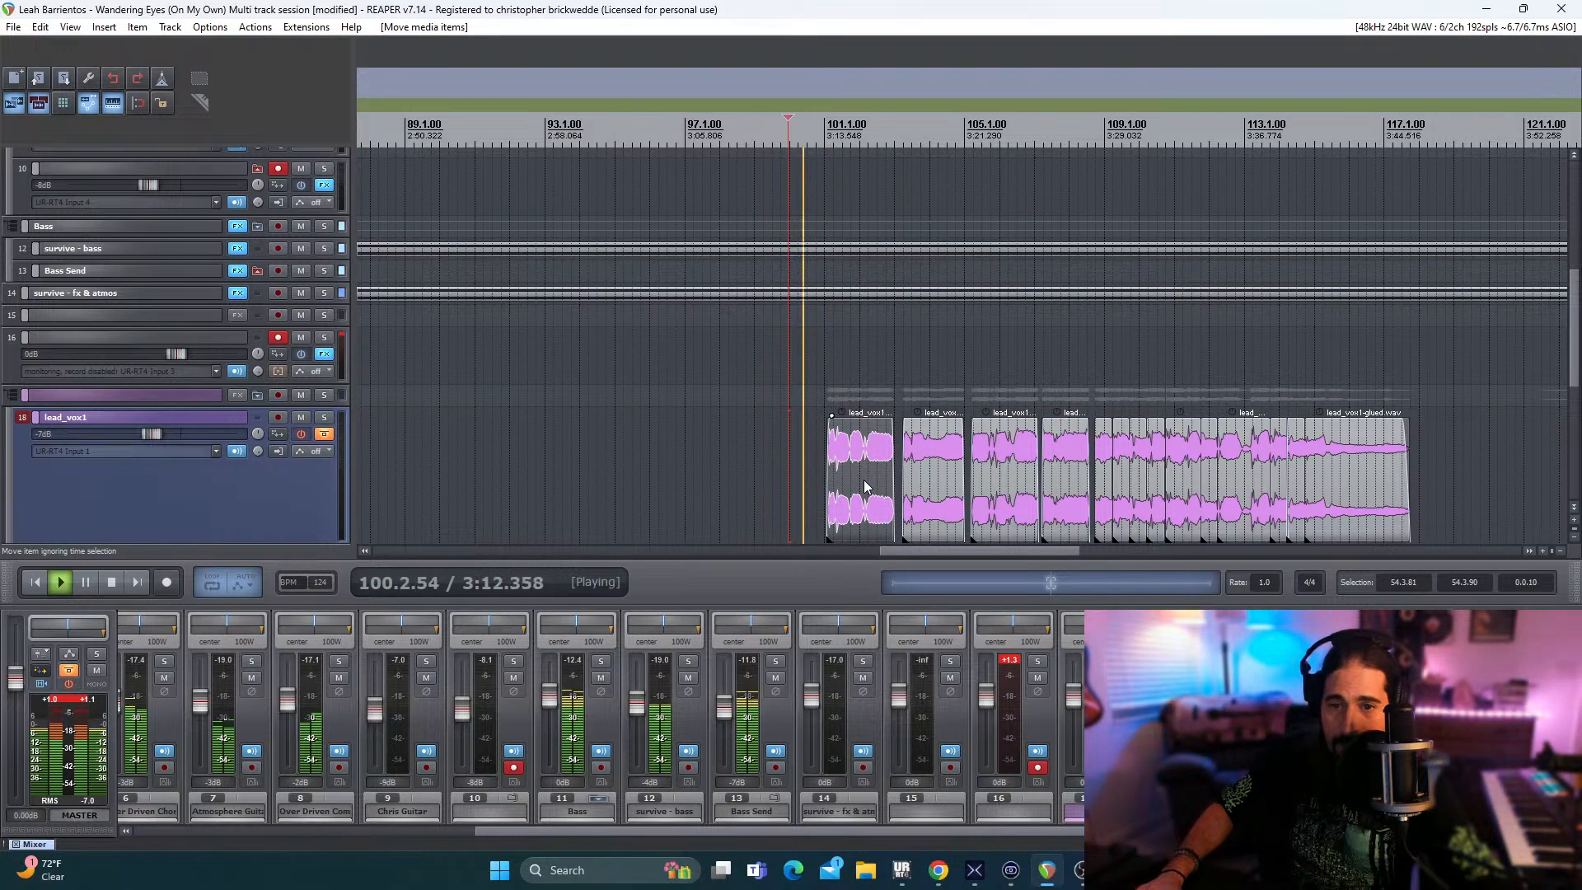
pyautogui.moveTo(864, 486); pyautogui.dragTo(868, 480)
pyautogui.scroll(4, 868, 481)
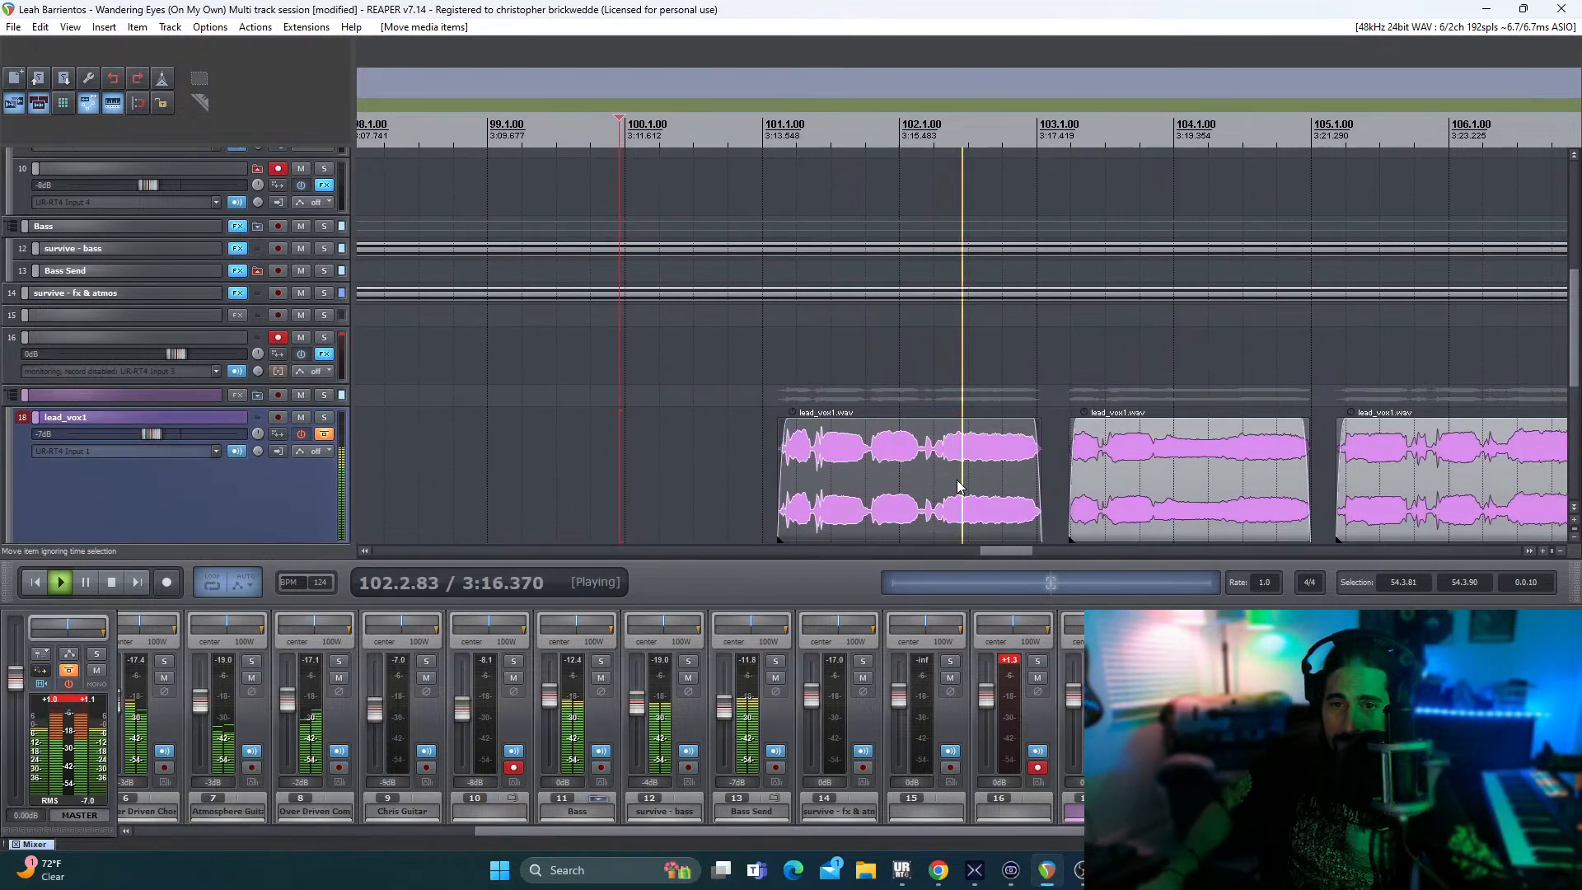
# - Nudge the second and third clips of the last lead_vox1 group slightly to tighten their timing, and play through the remaining clips
pyautogui.moveTo(982, 500)
pyautogui.mouseDown()
pyautogui.moveTo(988, 474)
pyautogui.moveTo(993, 486)
pyautogui.mouseUp()
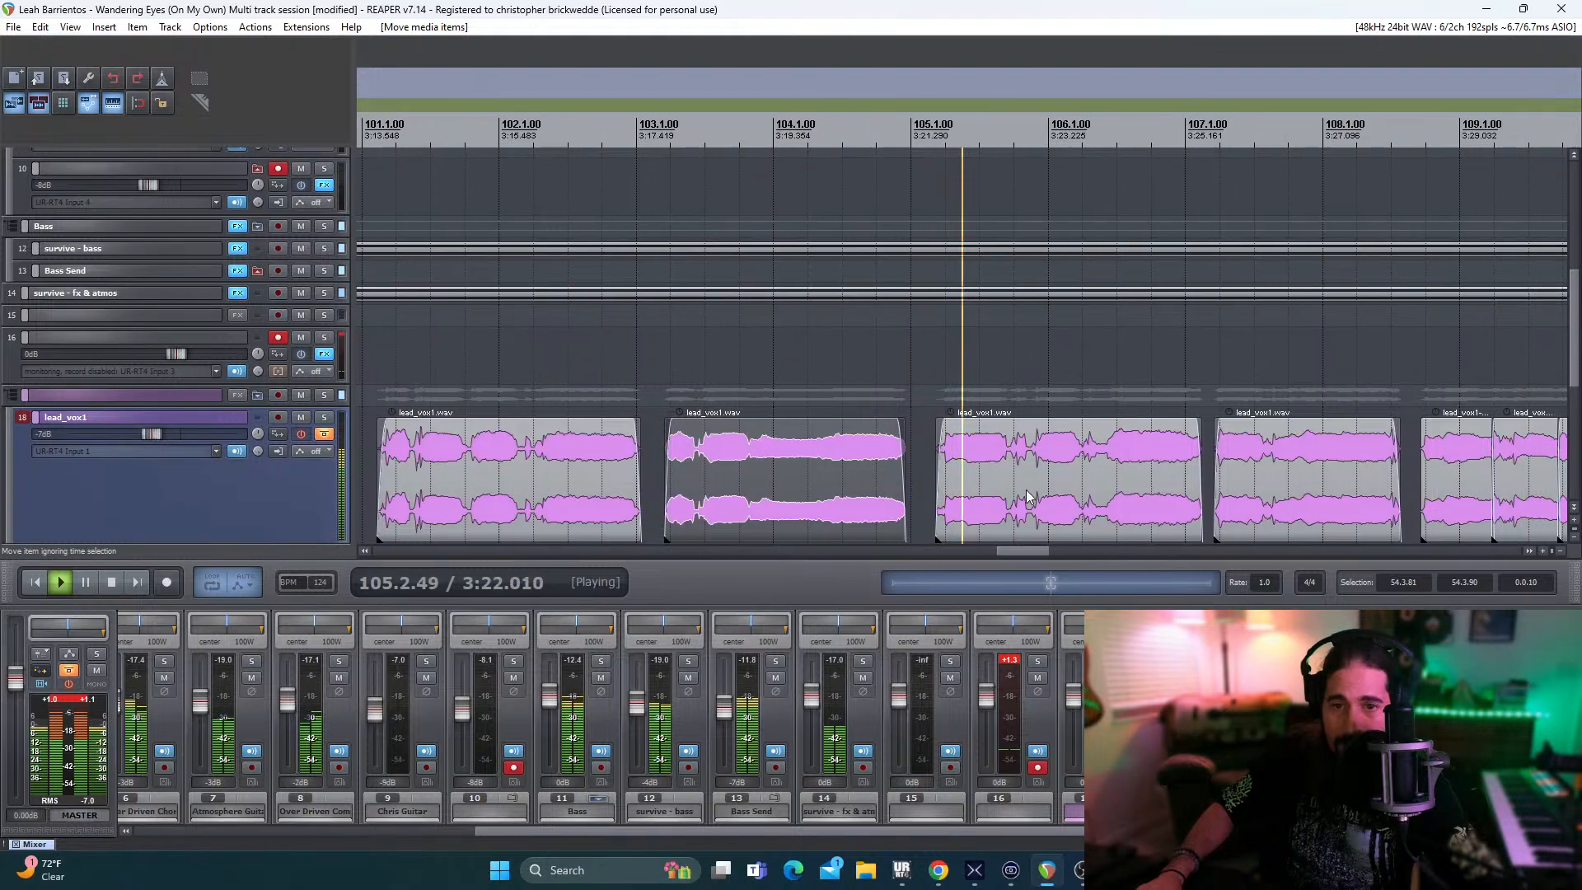
pyautogui.press('space')
pyautogui.moveTo(1023, 481); pyautogui.dragTo(1019, 481)
pyautogui.press('space')
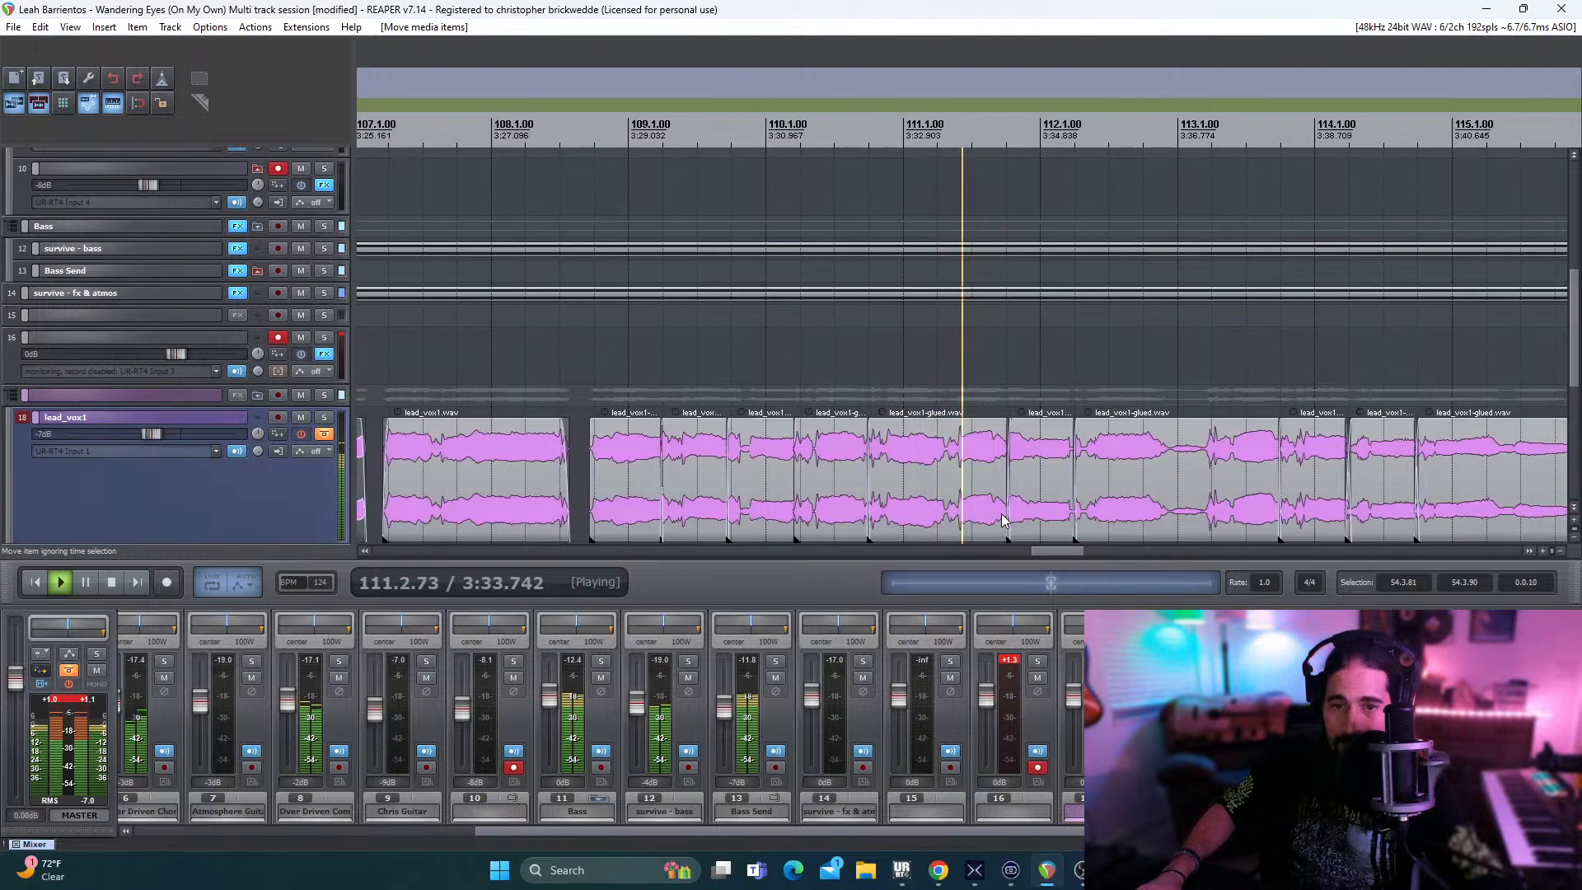
pyautogui.press('space')
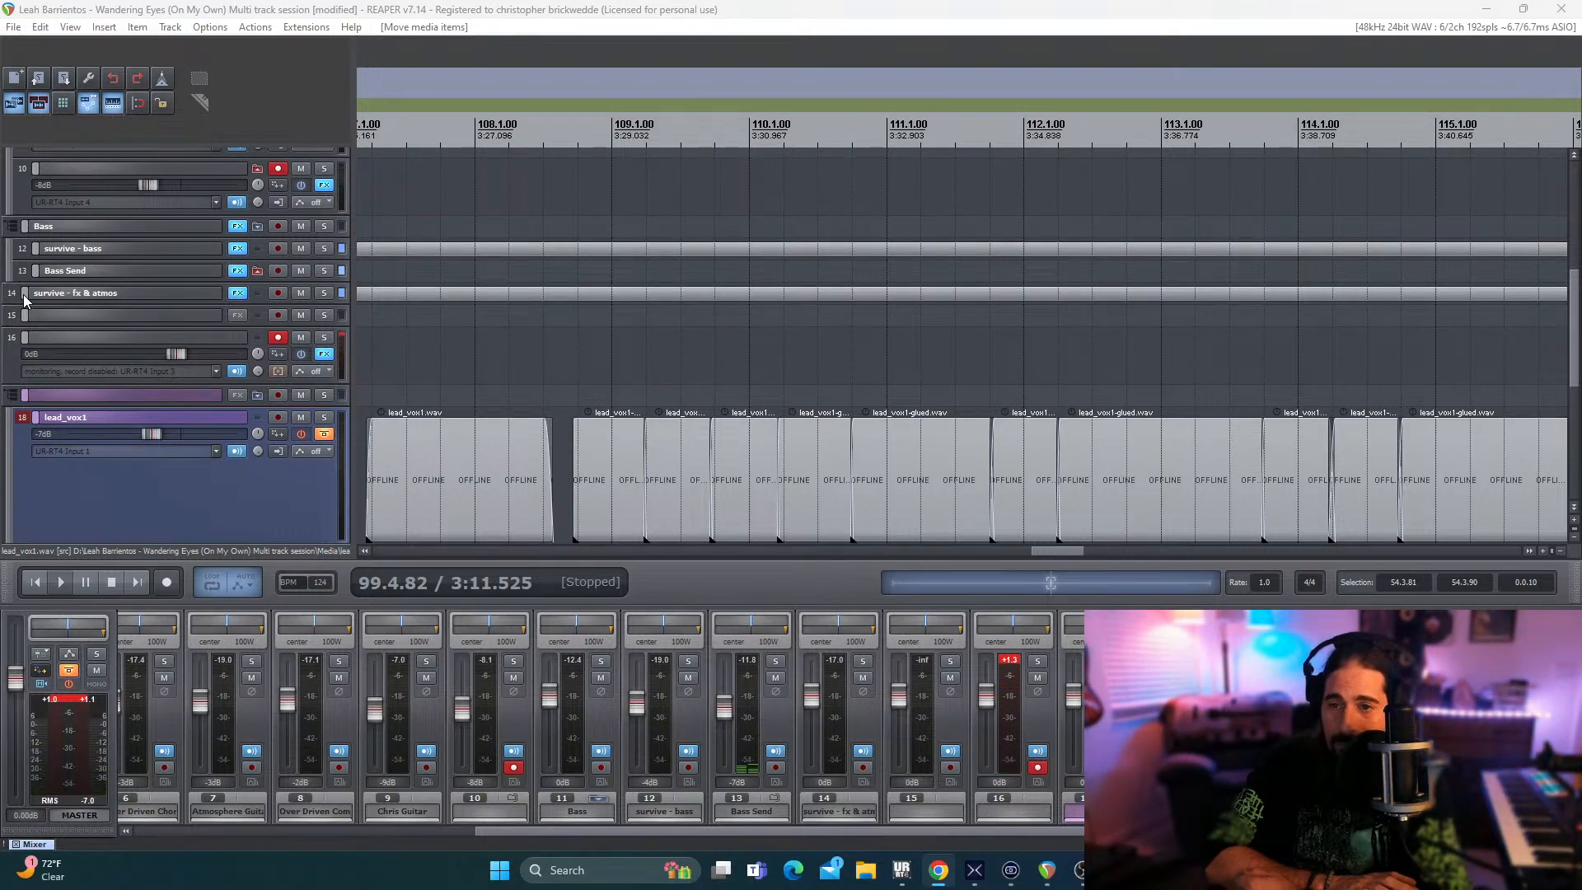
# - Audition the closing run of lead_vox1 clips soloed from 108.3.86, and unsolo the track
pyautogui.scroll(-3, 543, 379)
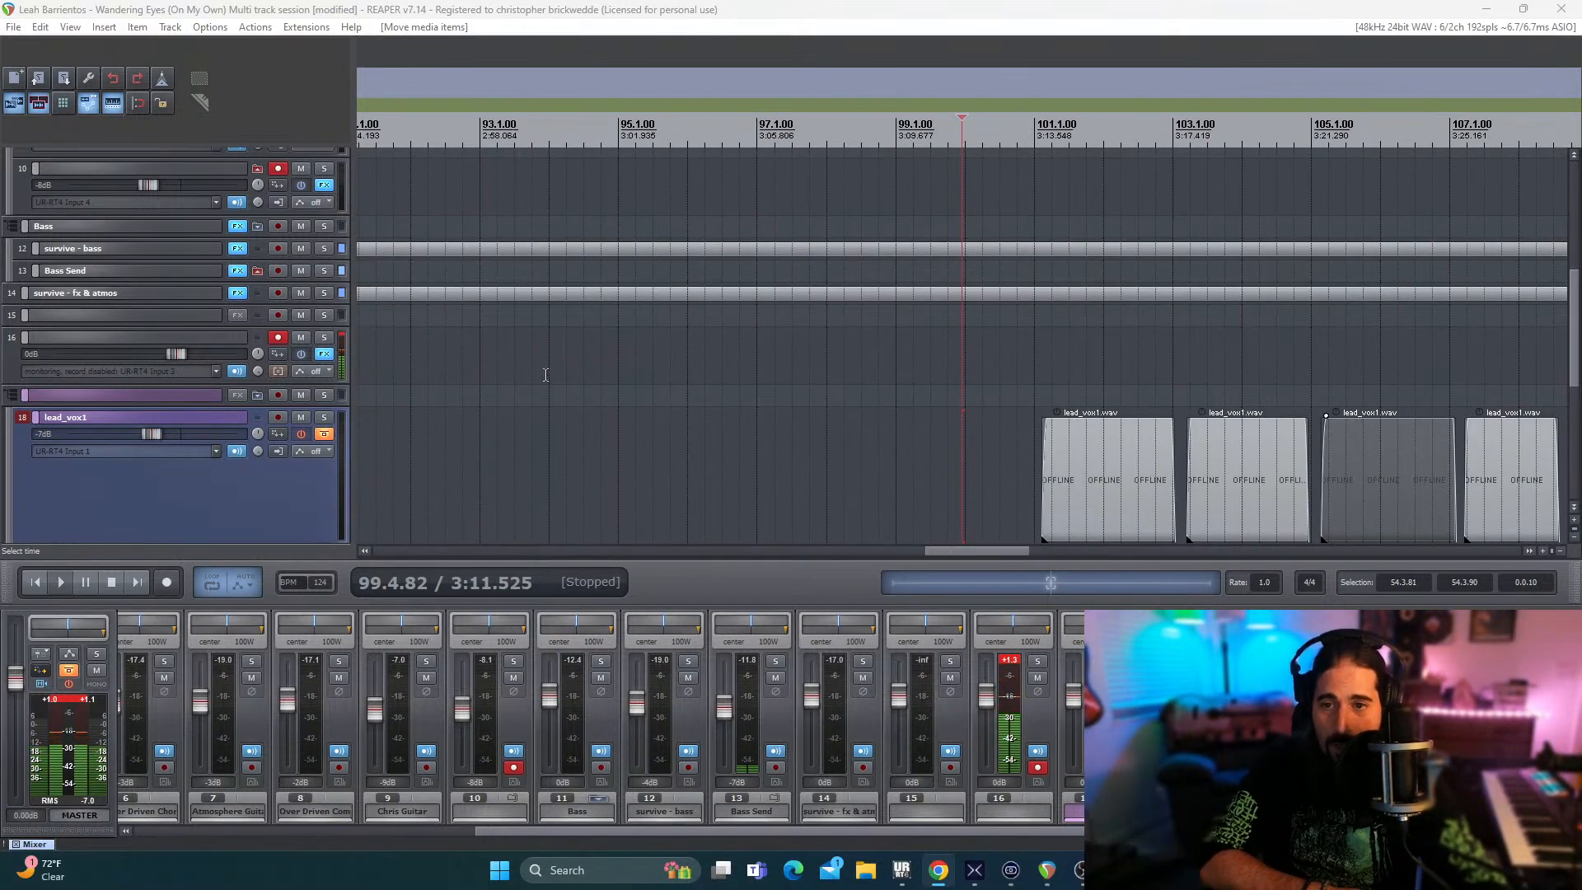
pyautogui.scroll(5, 647, 387)
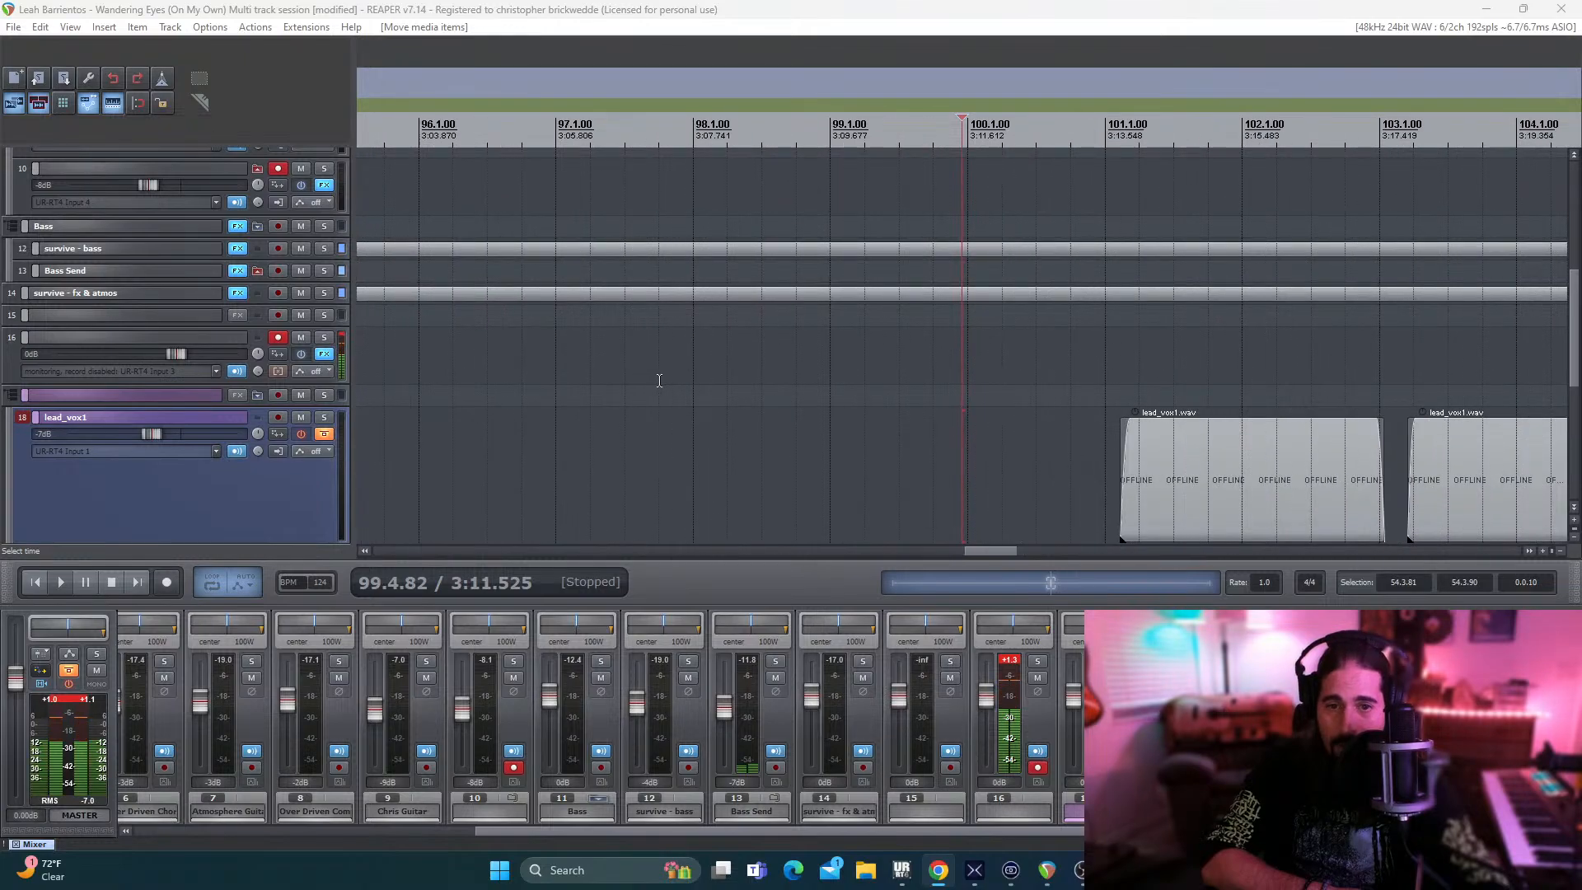
pyautogui.click(971, 492)
pyautogui.moveTo(987, 552); pyautogui.dragTo(1049, 551)
pyautogui.click(727, 391)
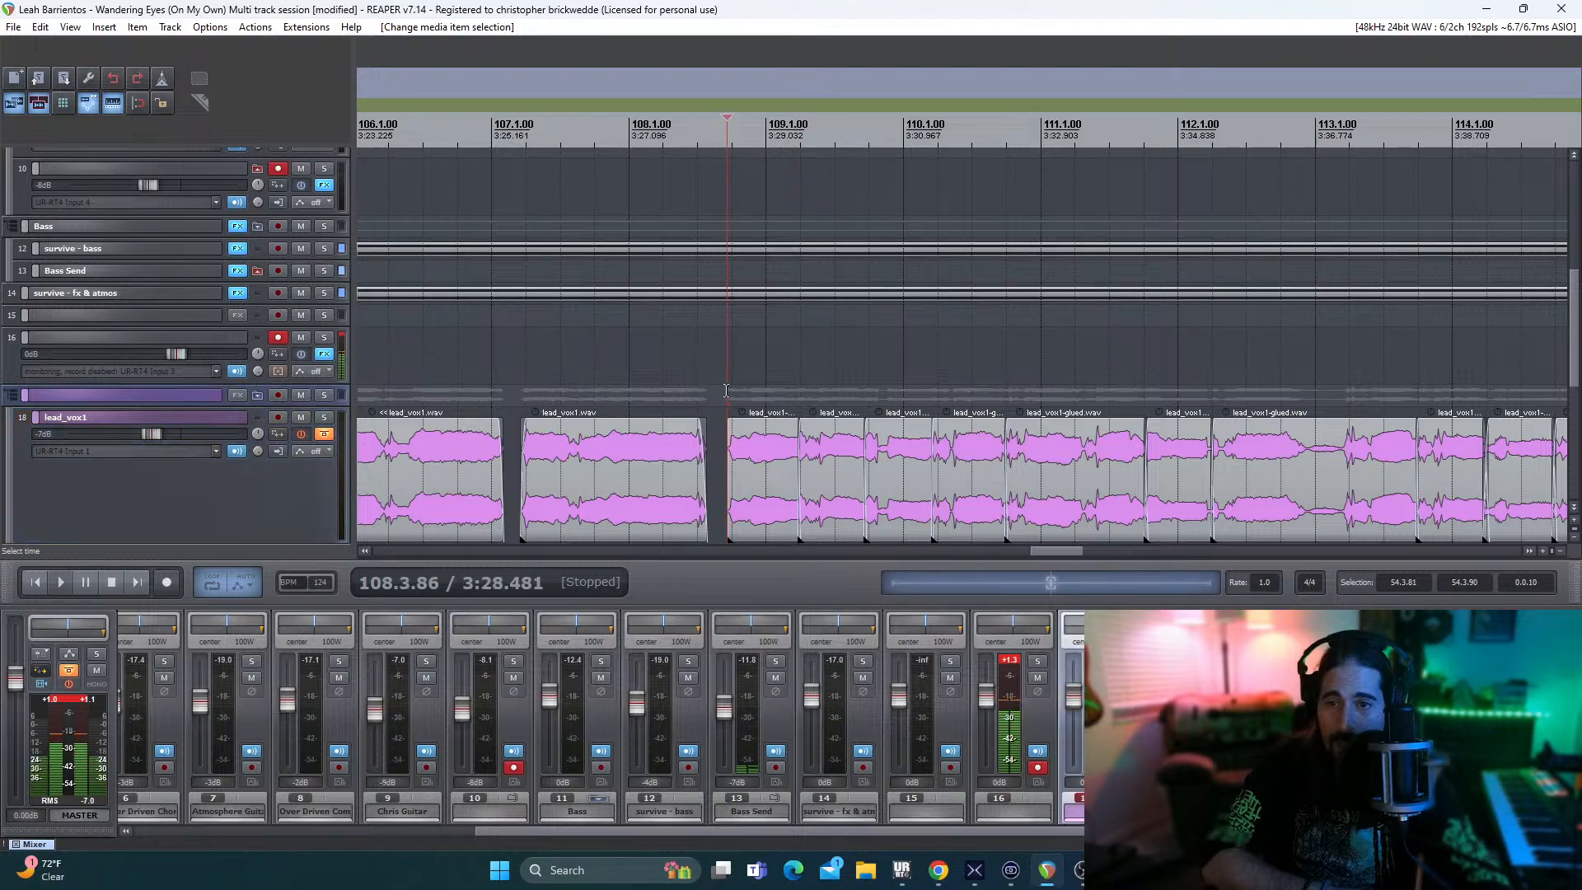
pyautogui.click(324, 418)
pyautogui.press('space')
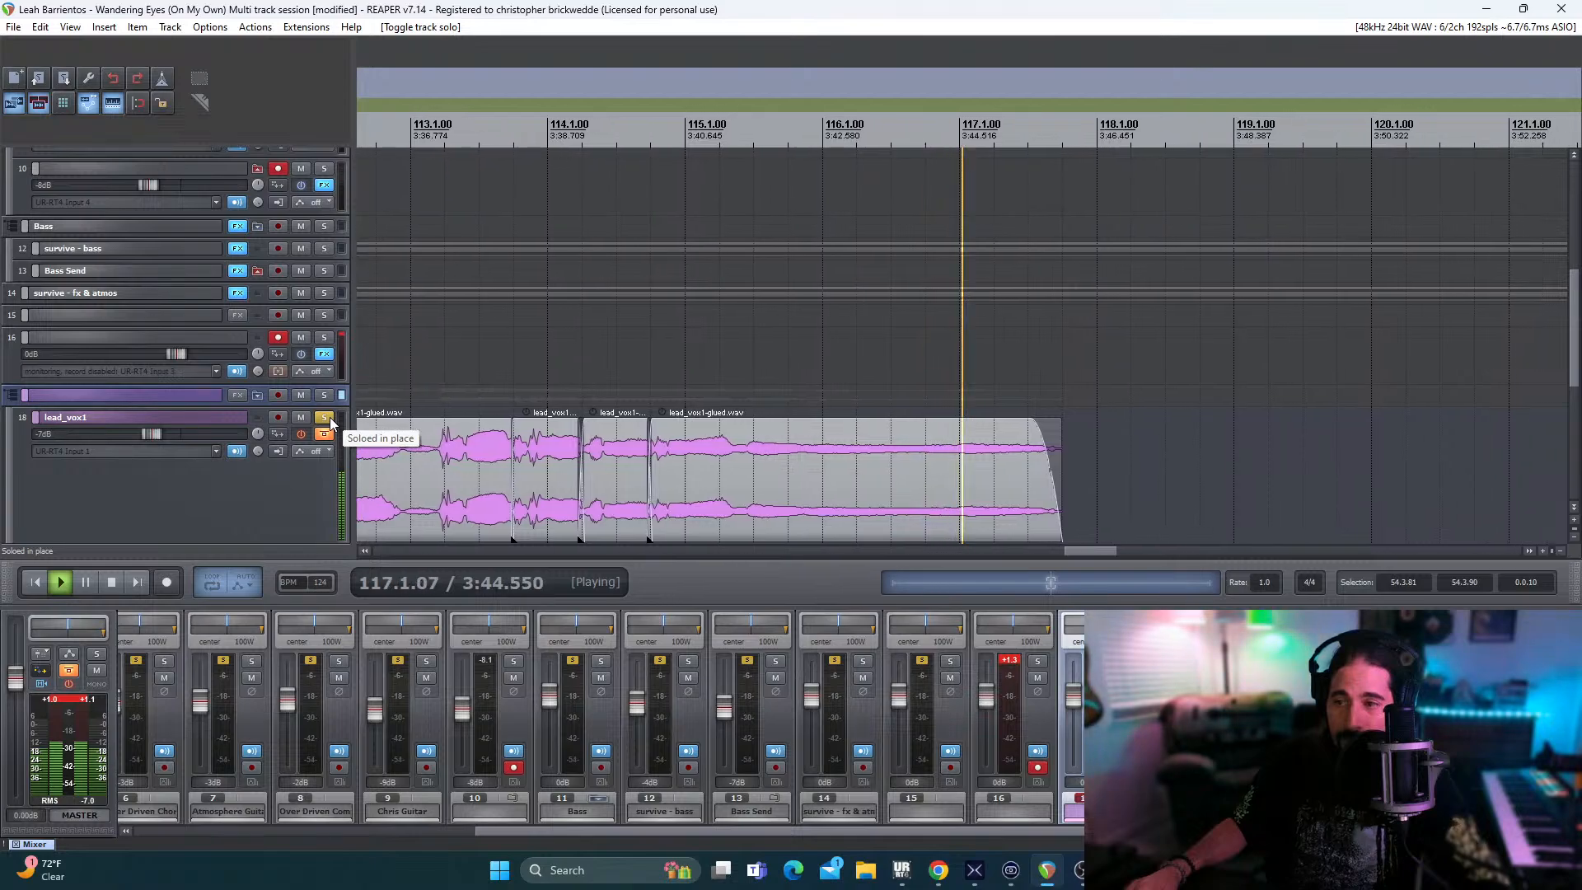
pyautogui.press('space')
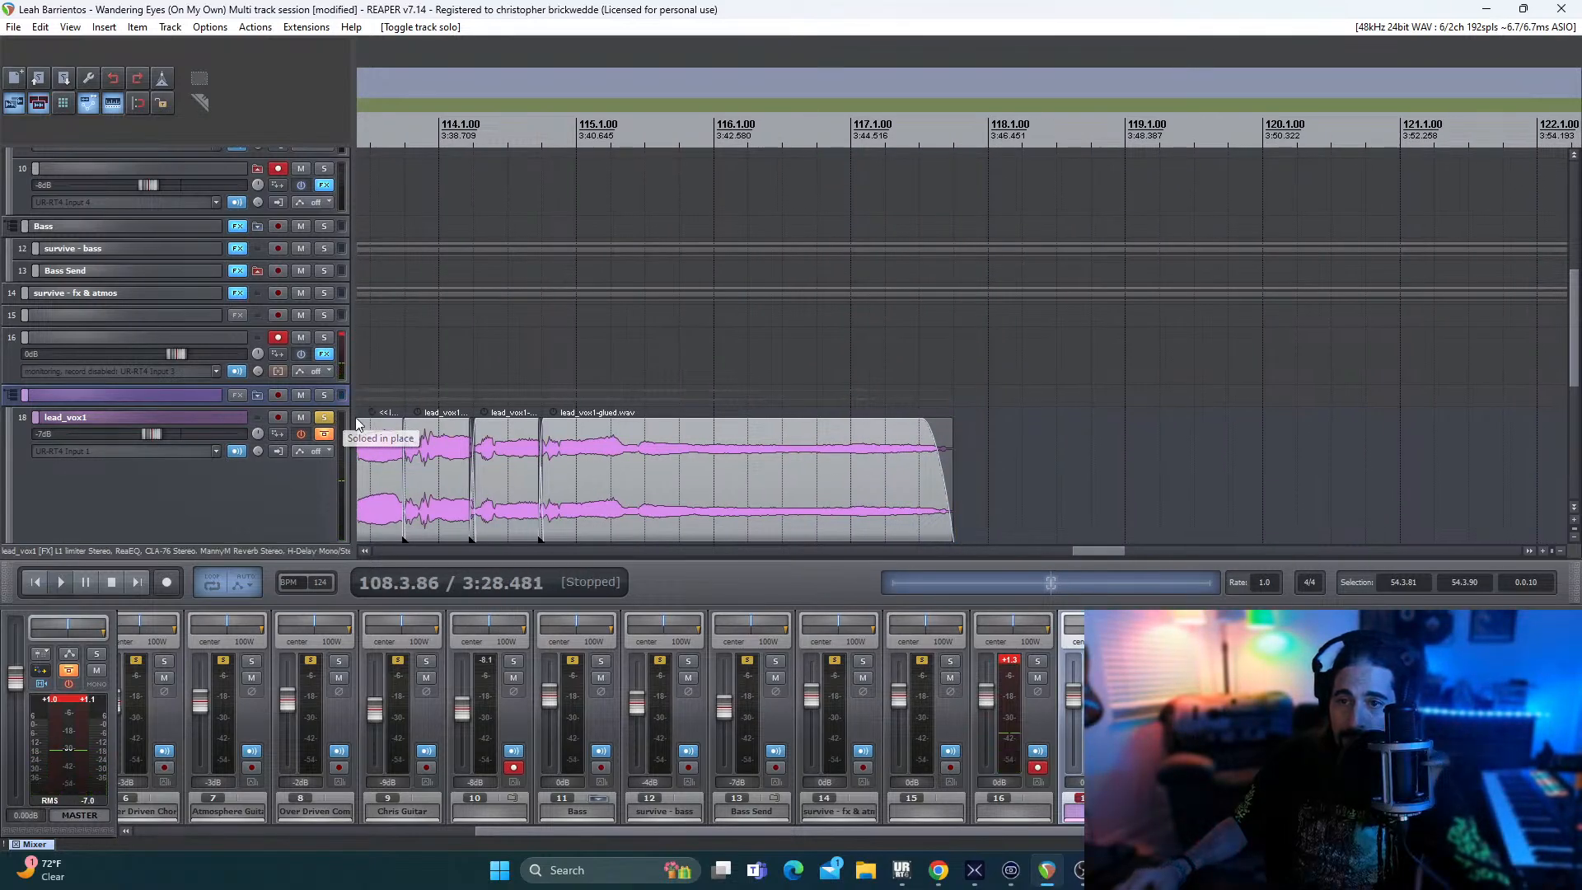
pyautogui.moveTo(1114, 555); pyautogui.dragTo(1108, 554)
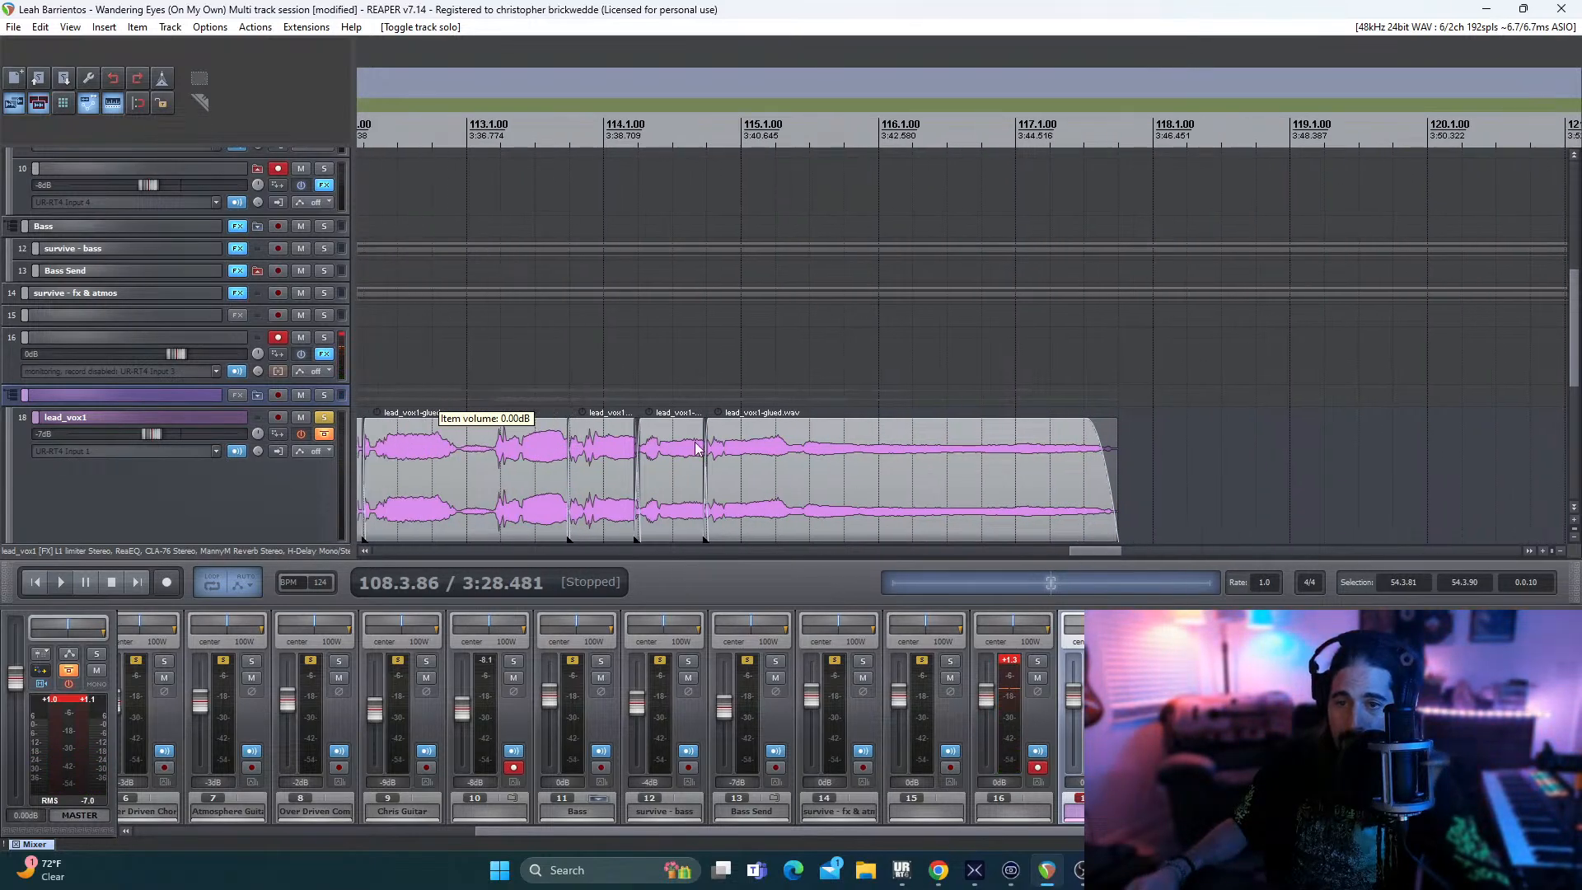
pyautogui.click(327, 417)
pyautogui.moveTo(1094, 553); pyautogui.dragTo(1056, 559)
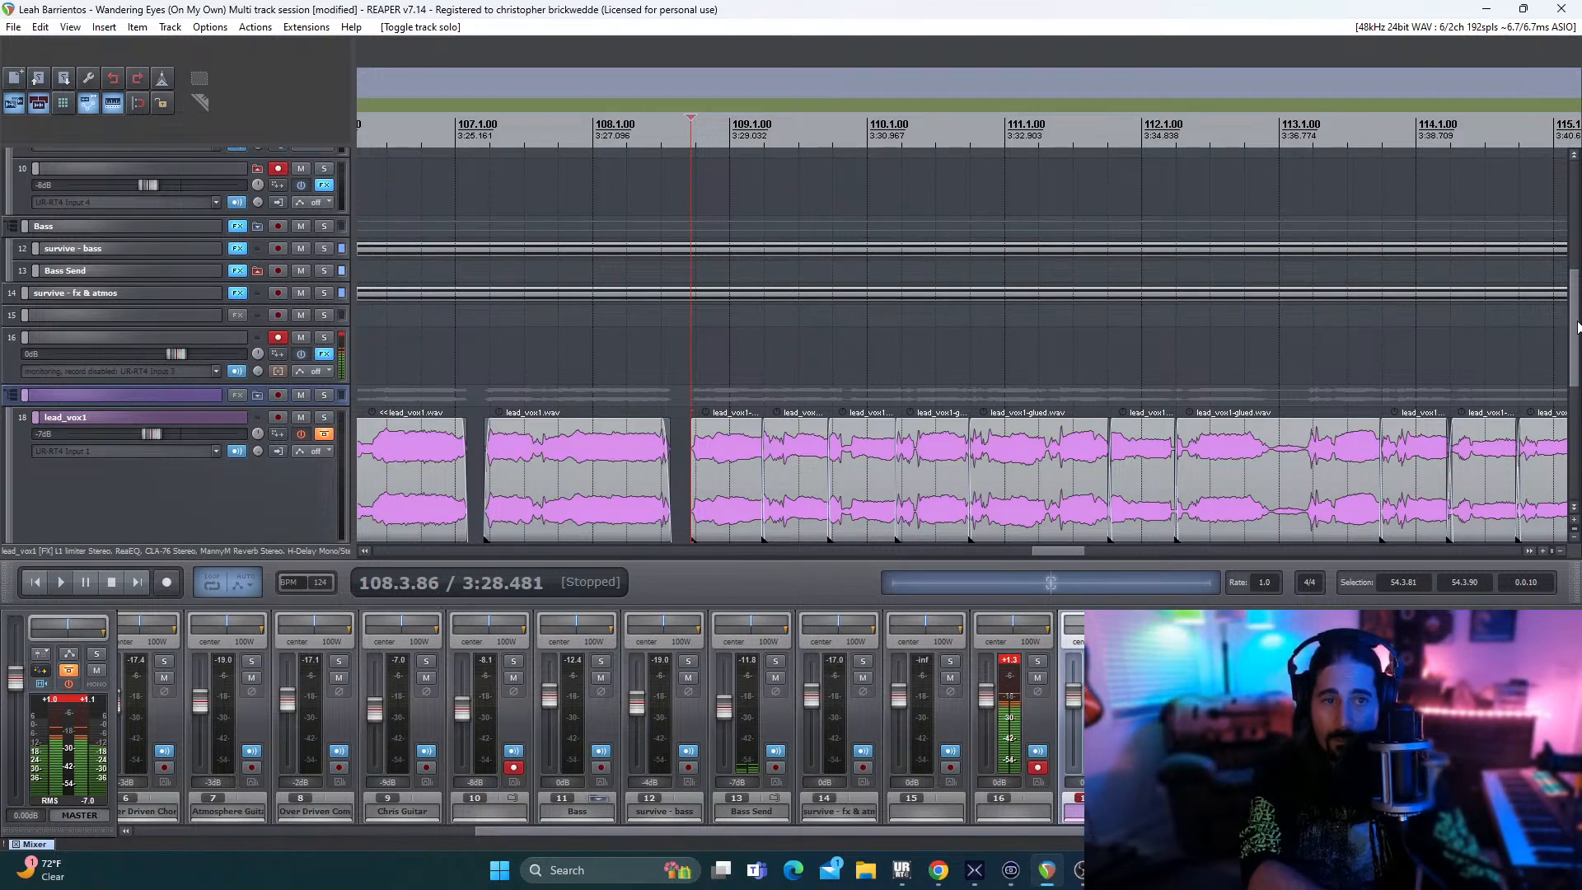
pyautogui.scroll(3, 1576, 247)
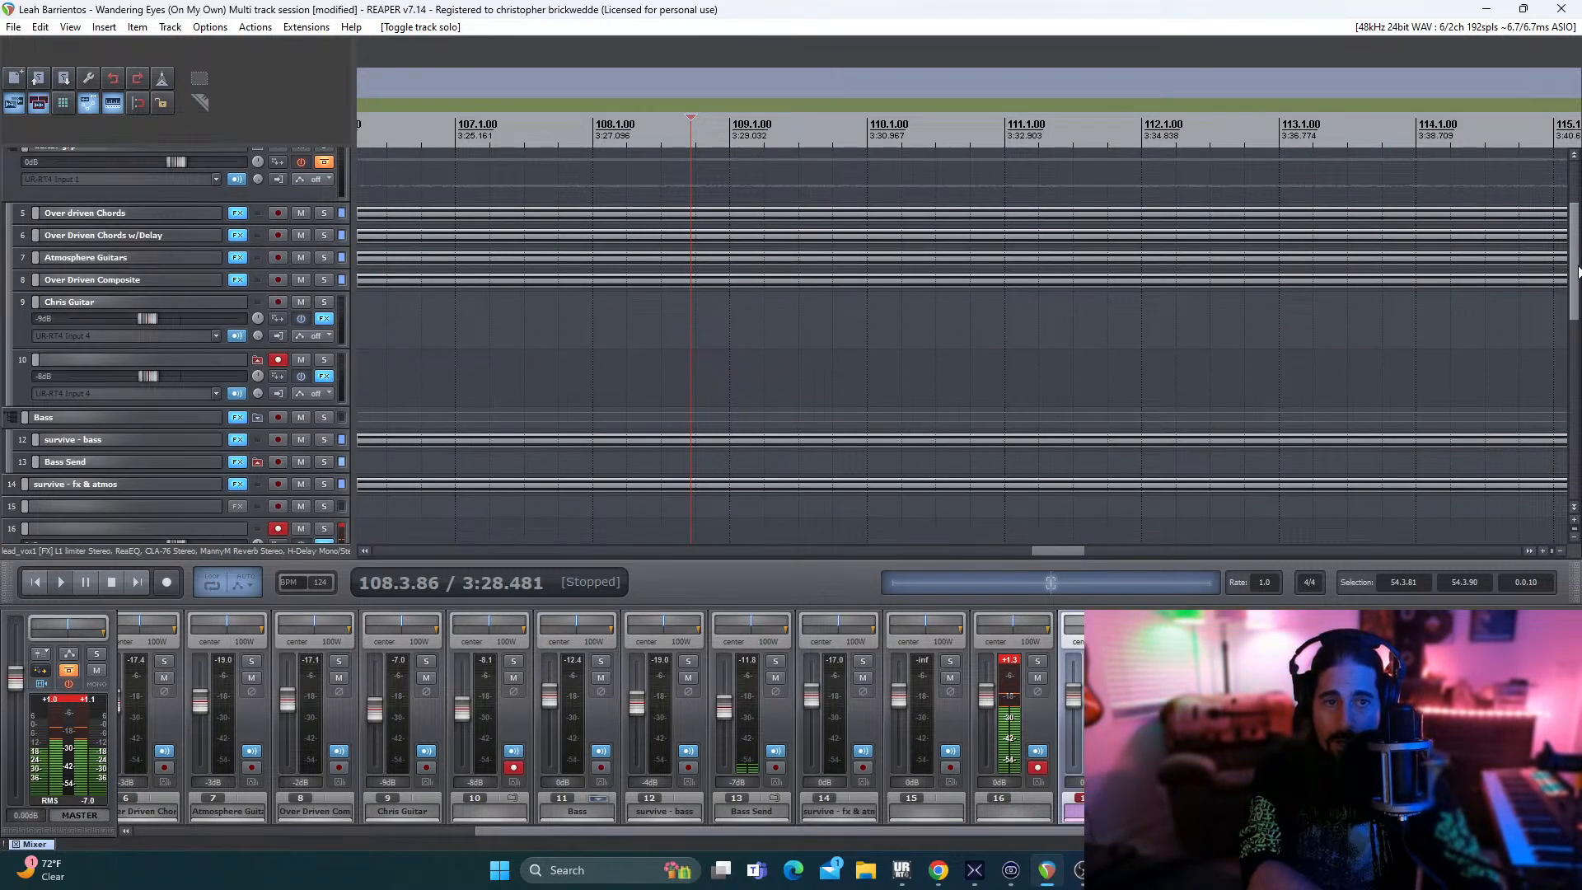
pyautogui.scroll(-5, 1576, 272)
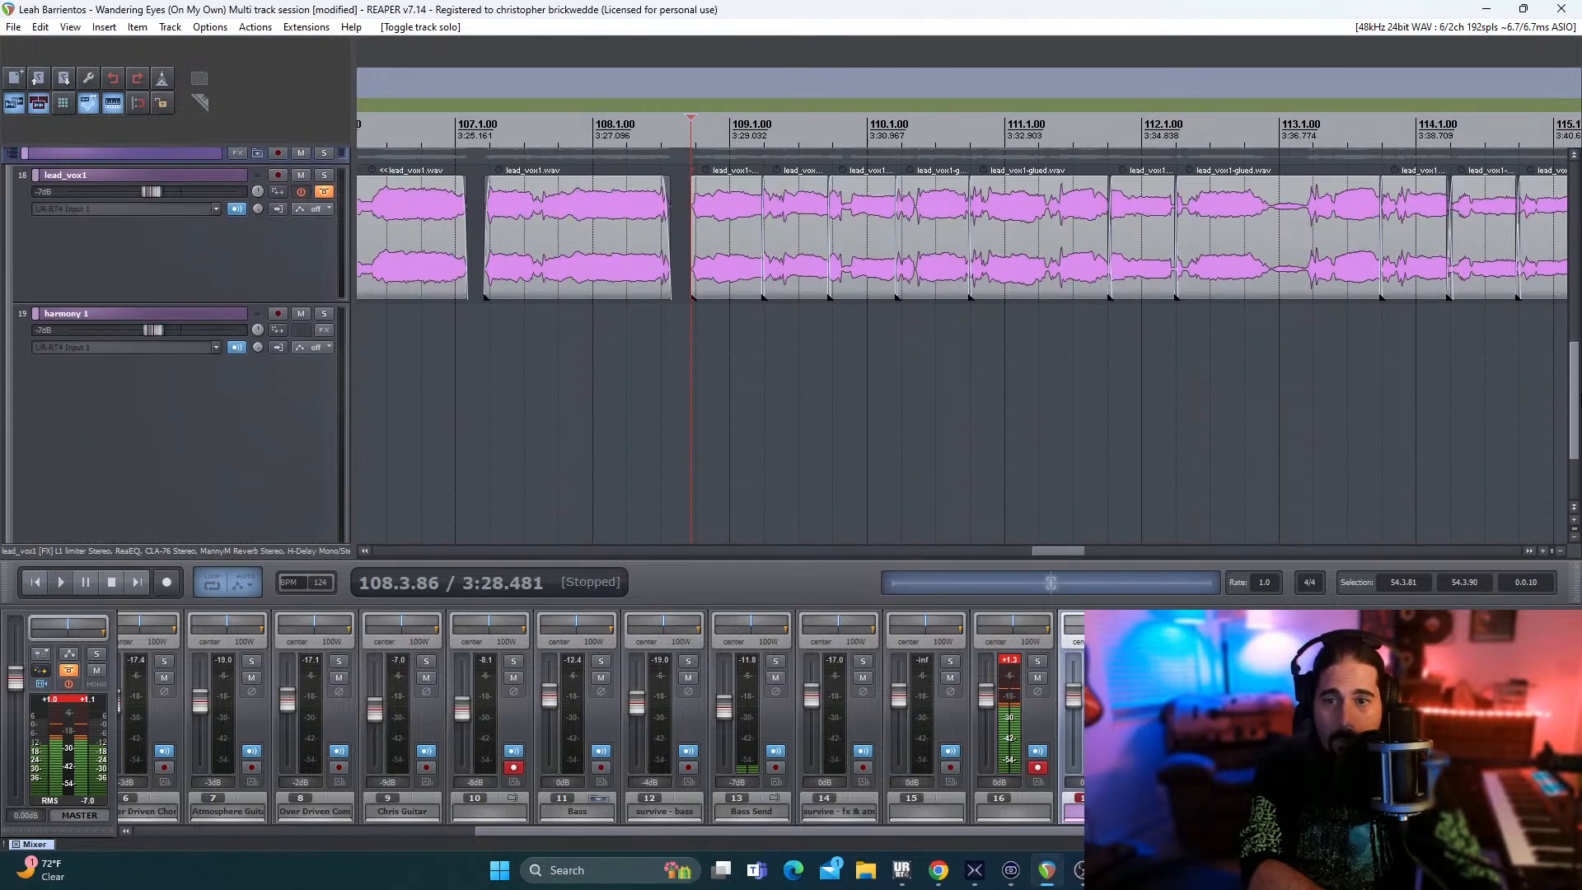
pyautogui.scroll(1, 1575, 329)
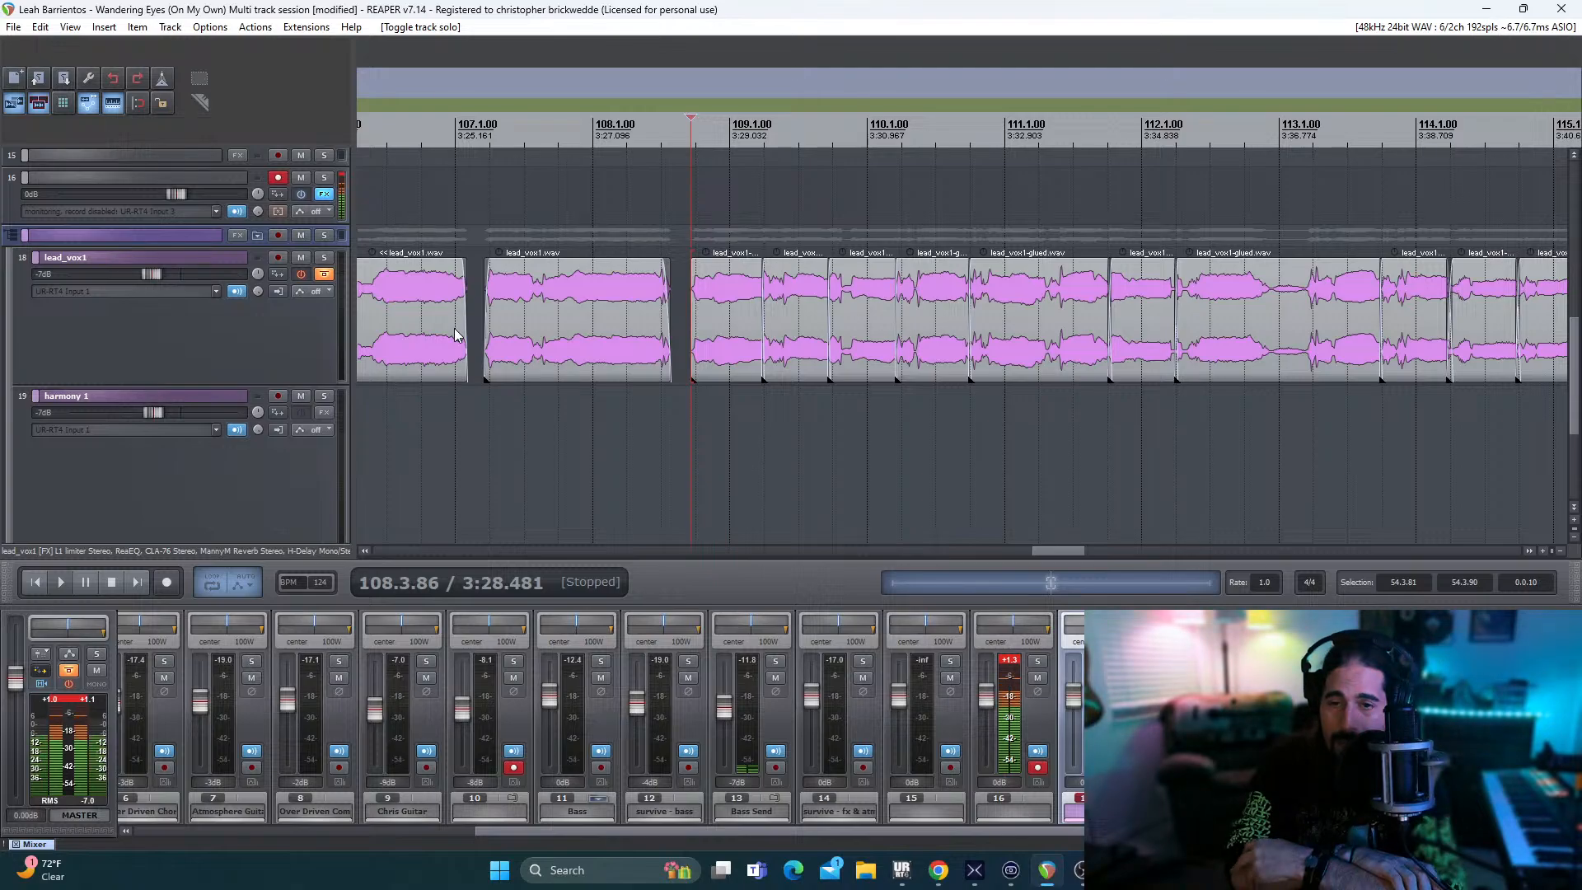
pyautogui.hotkey('alt', 'Tab')
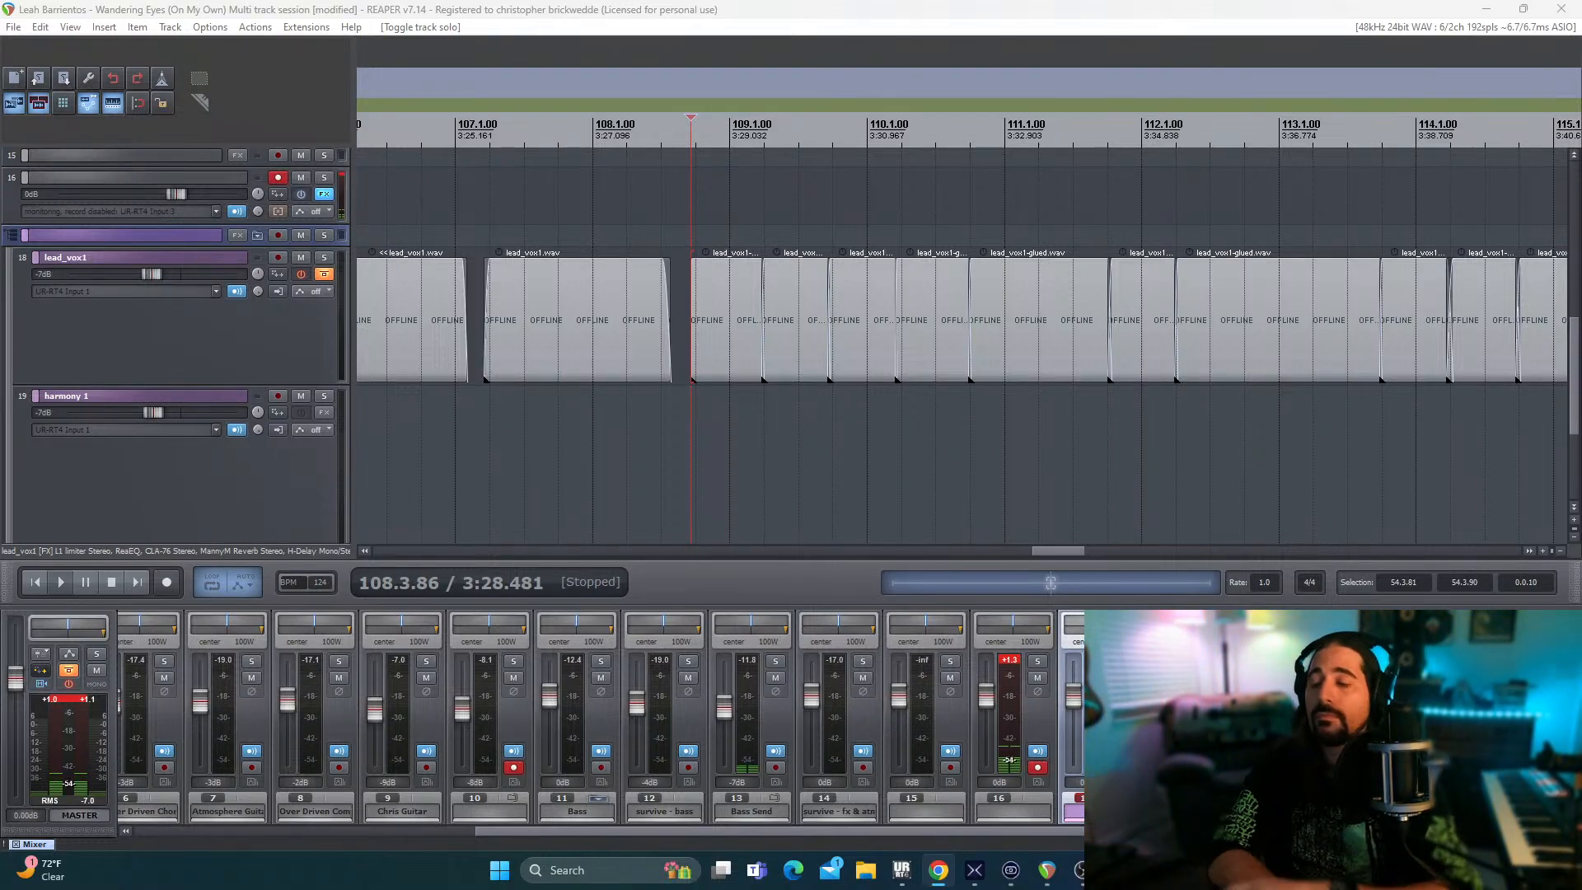
pyautogui.hotkey('alt', 'Tab')
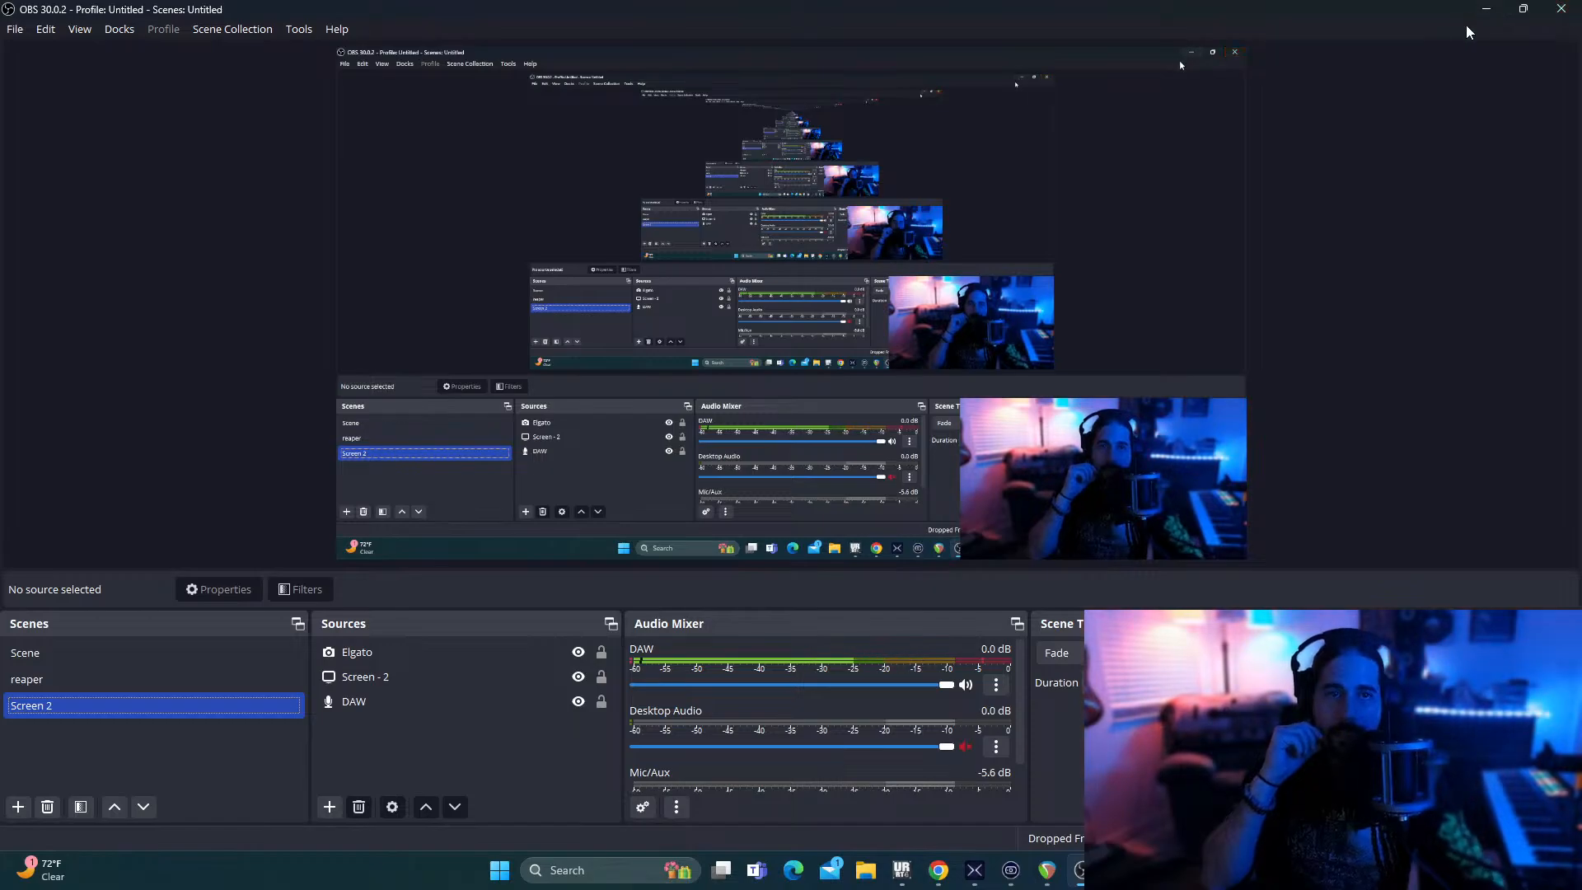
pyautogui.click(1485, 8)
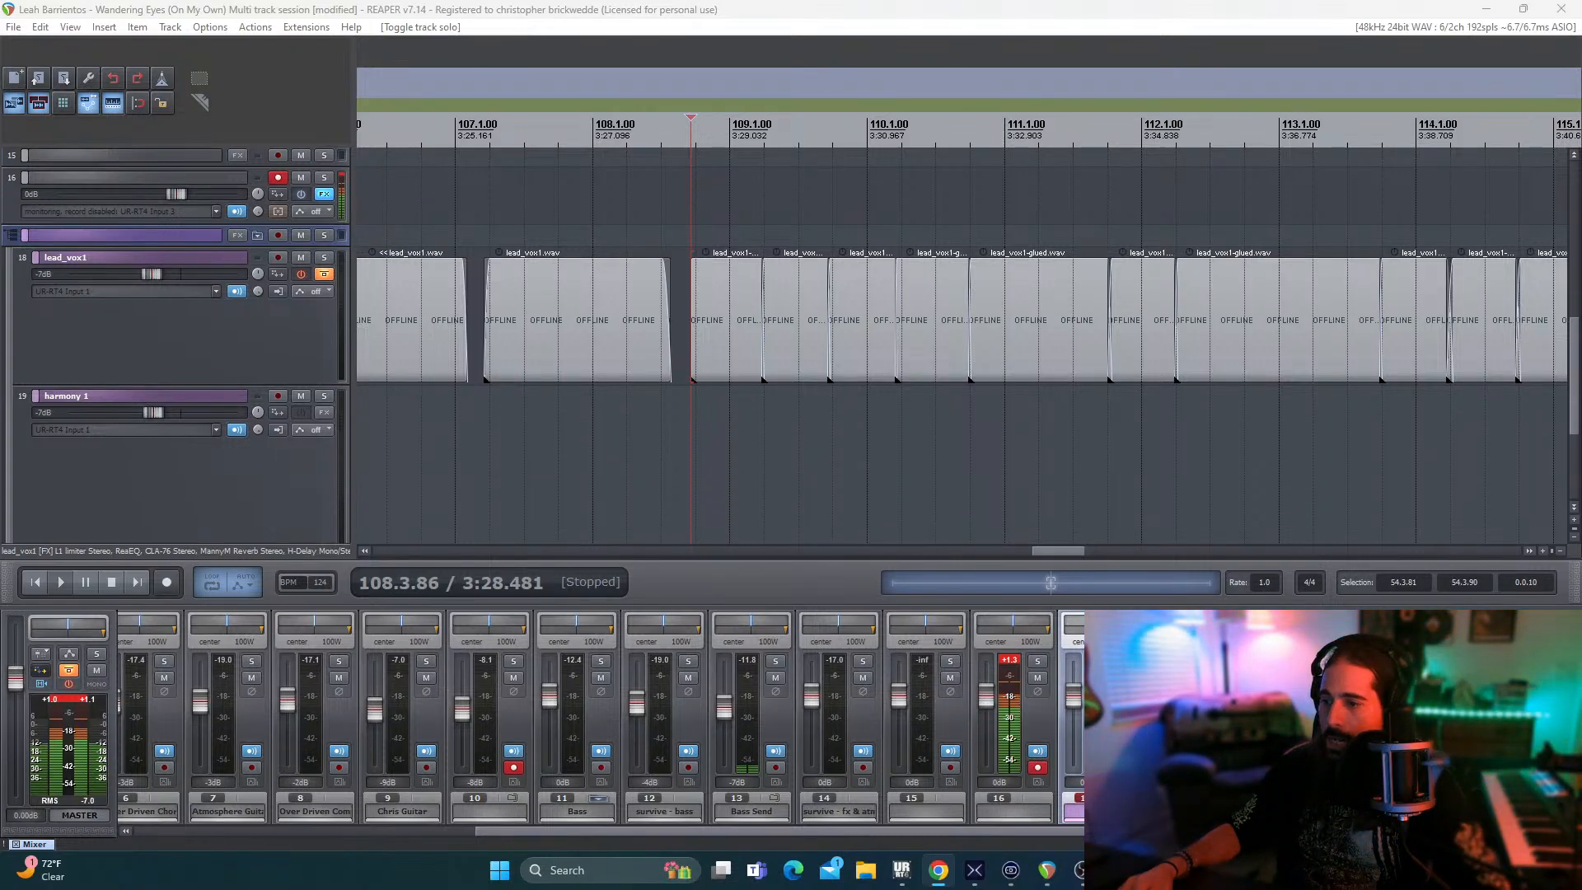
# - Switch to OBS and activate the scene named Scene in place of Screen 2
pyautogui.hotkey('alt', 'Tab')
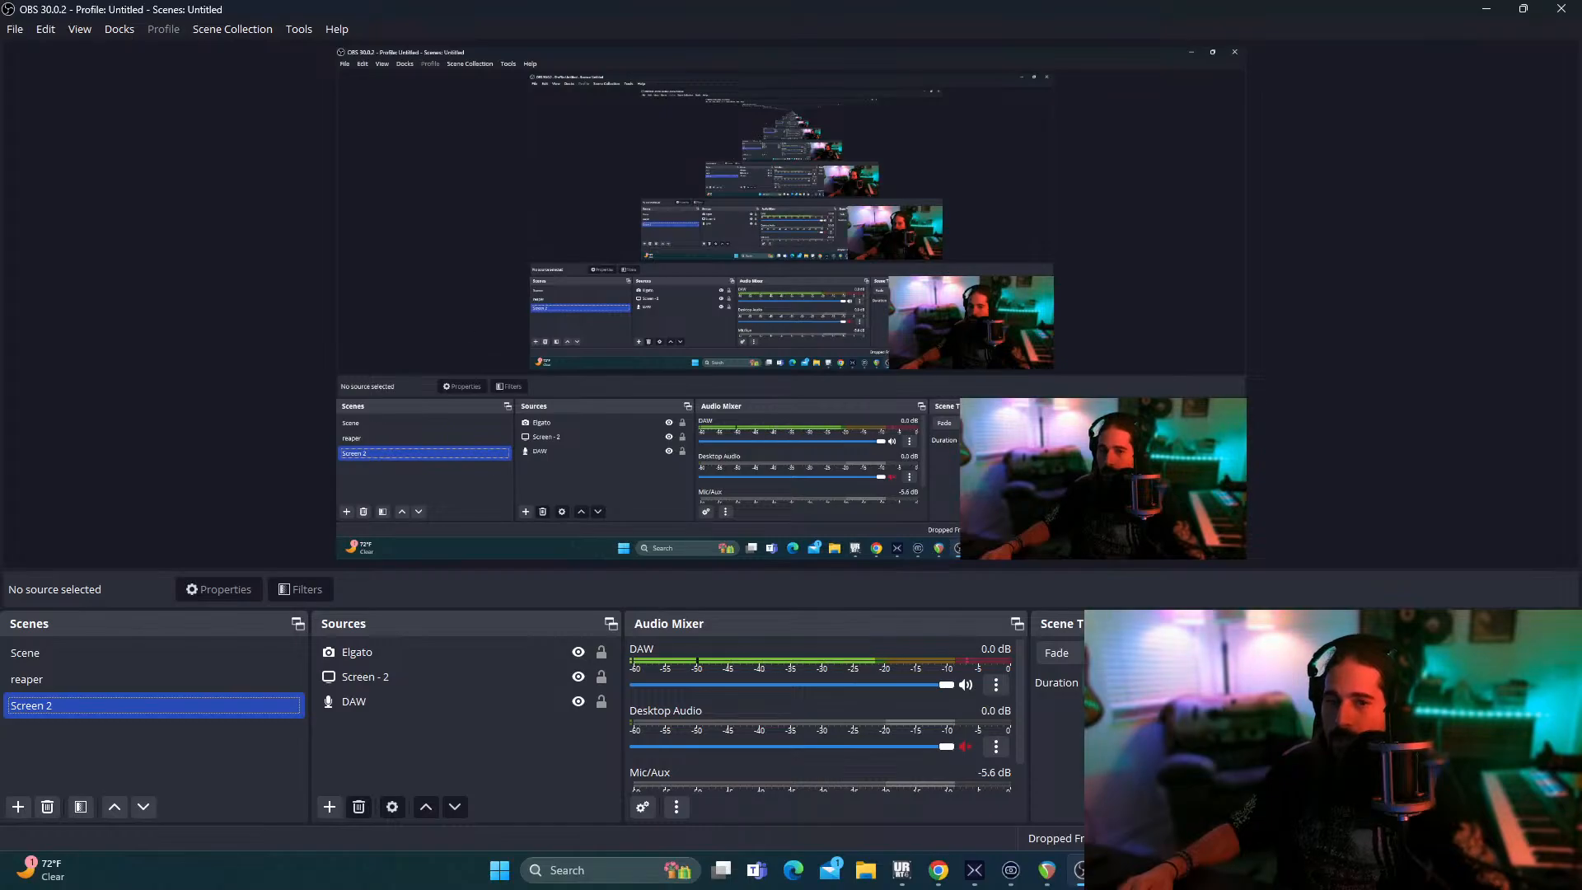
pyautogui.click(33, 653)
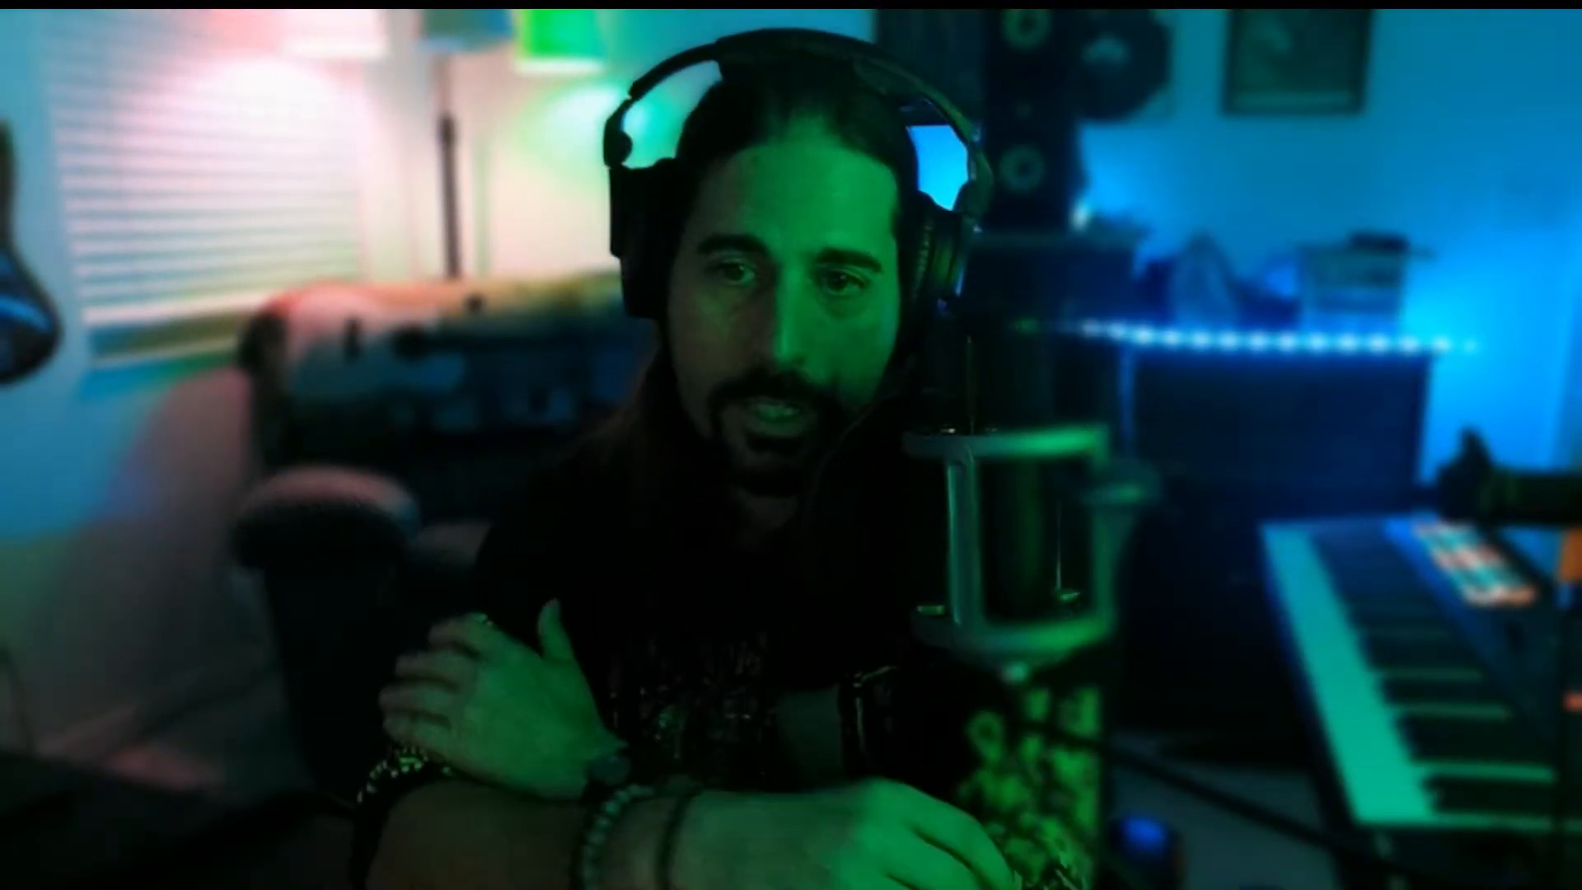